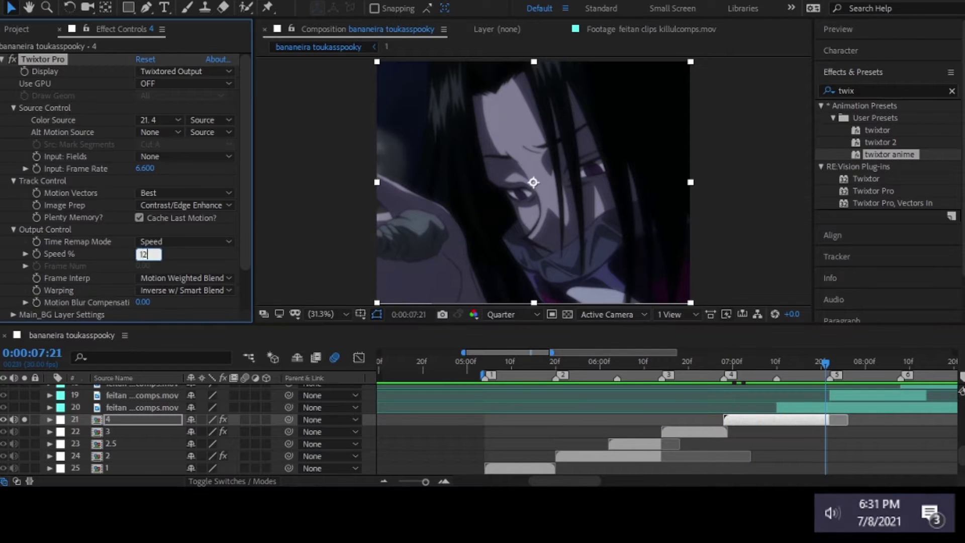
Trim the feitan clip on layer 20 from 07:10 and pre-compose it as 4.5 at 132% speed
double_click(744, 420)
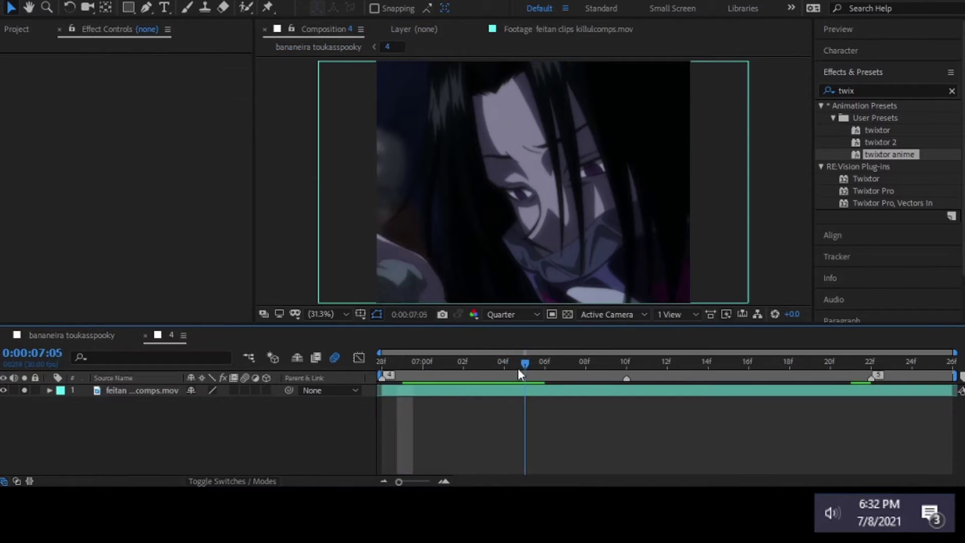
click(542, 388)
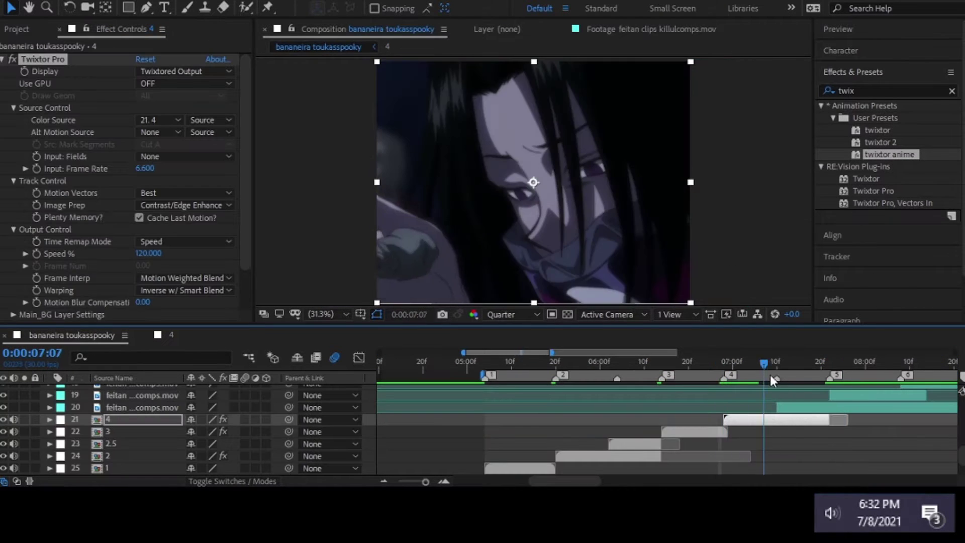
drag(726, 371, 819, 372)
click(801, 409)
key(i)
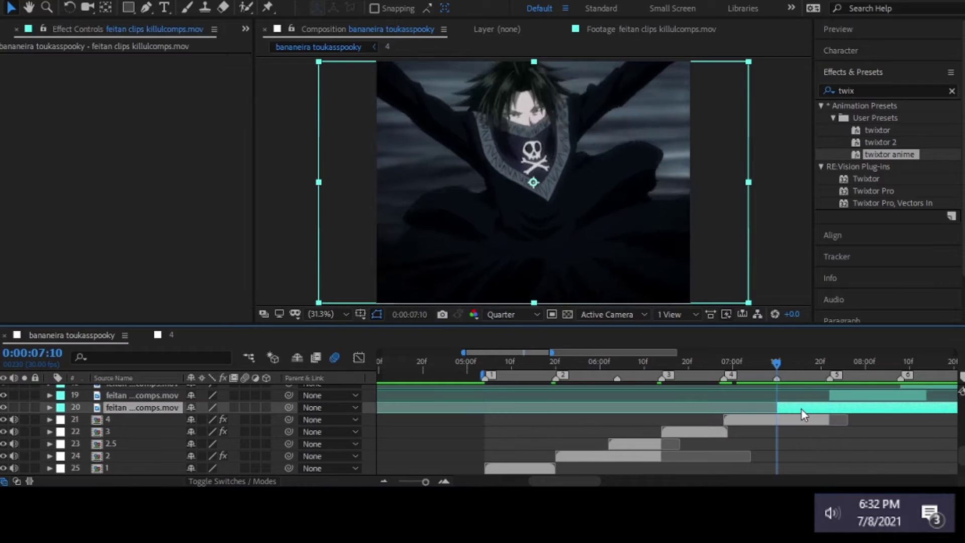
click(825, 361)
key(ctrl+shift+c)
text(4.5)
key(Return)
text(132)
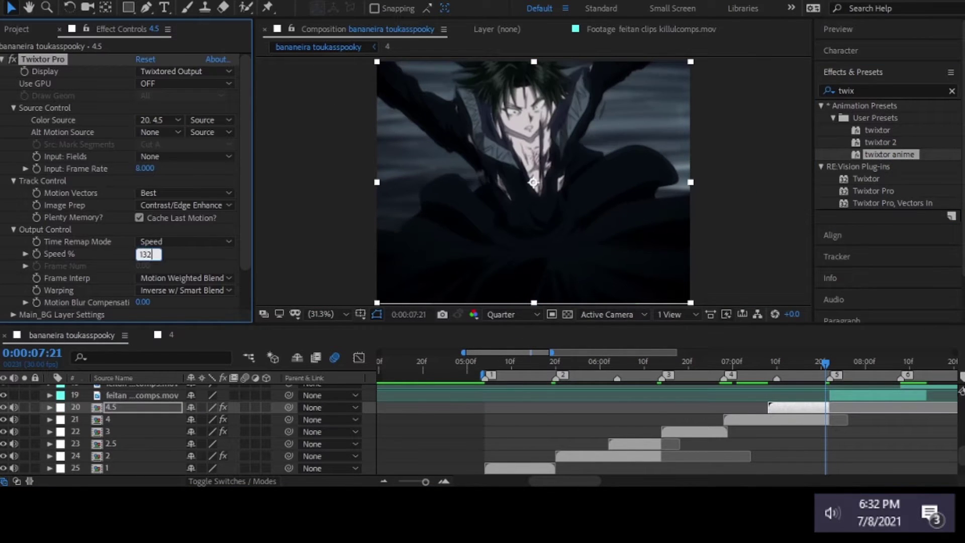
key(Return)
Trim the layer 19 feitan clip to 07:22–08:08, pre-compose it as 5 at 32% speed
click(545, 395)
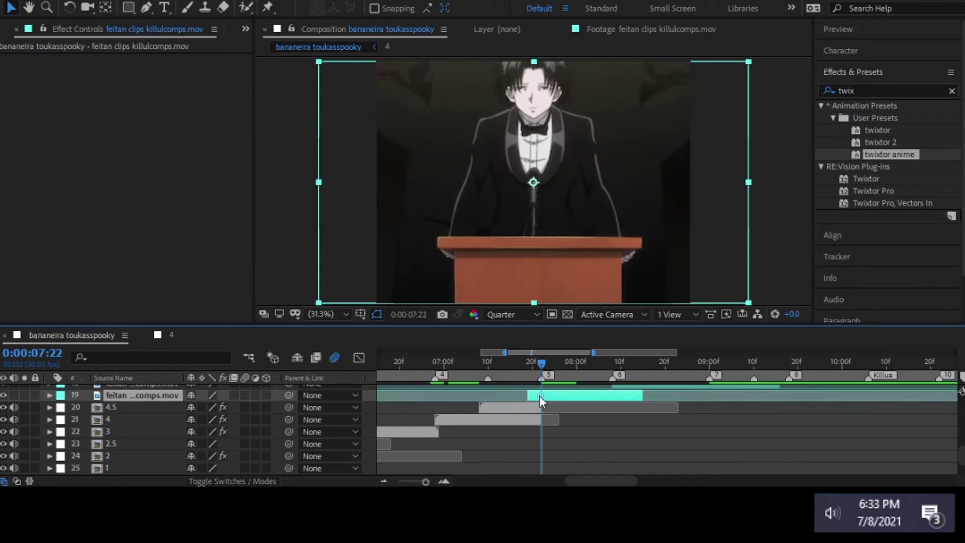
key(alt+bracketleft)
key(k)
key(alt+bracketright)
key(ctrl+shift+c)
text(5)
key(Return)
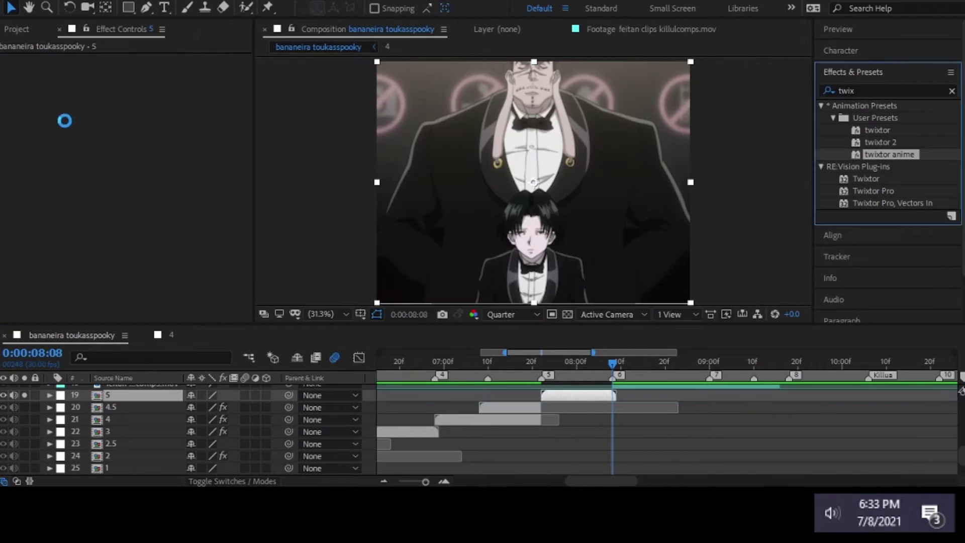
drag(148, 258, 151, 258)
click(606, 380)
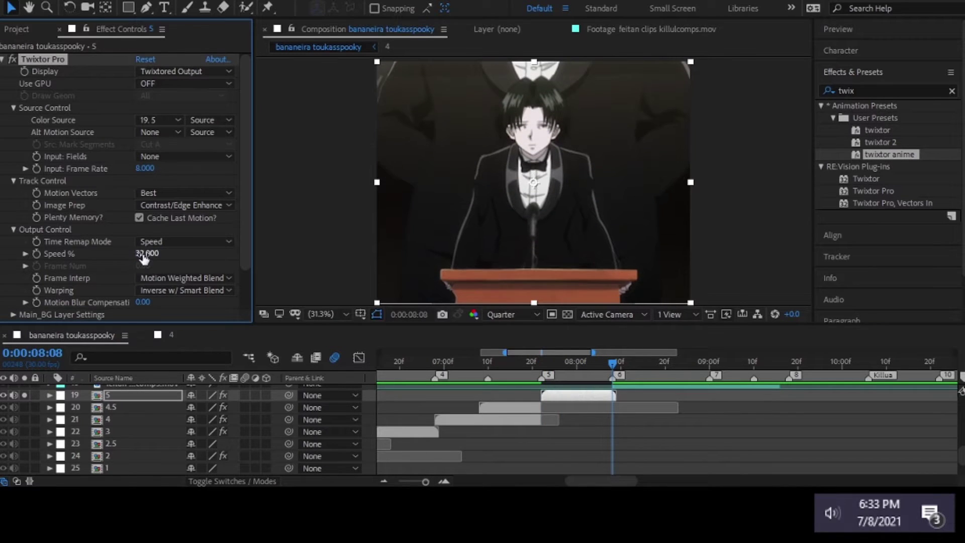
Trim the next feitan clip to 08:08–08:29, pre-compose it as 6 with twixtor anime at 88% speed
key(ctrl+Up)
key(alt+bracketleft)
key(k)
key(alt+bracketright)
key(ctrl+shift+c)
text(6)
key(Return)
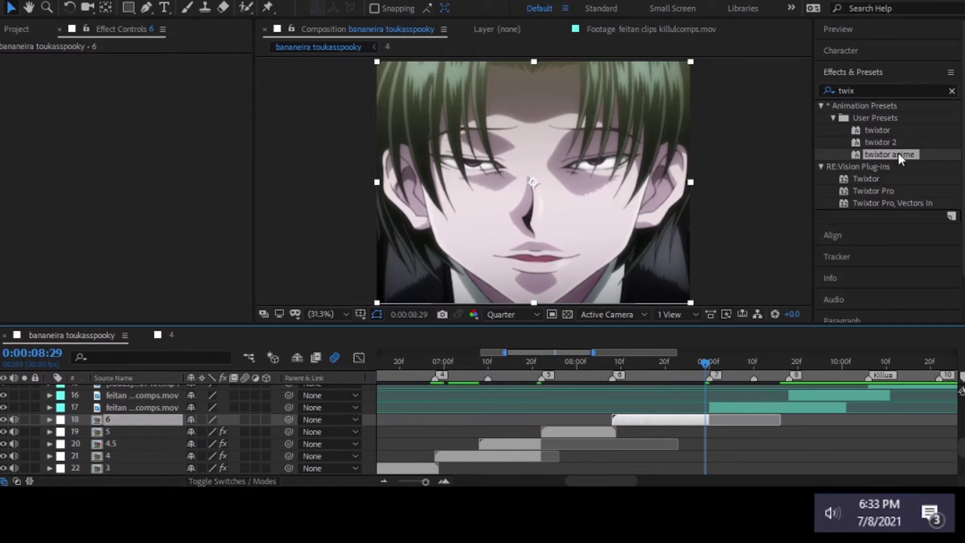
double_click(888, 155)
click(143, 170)
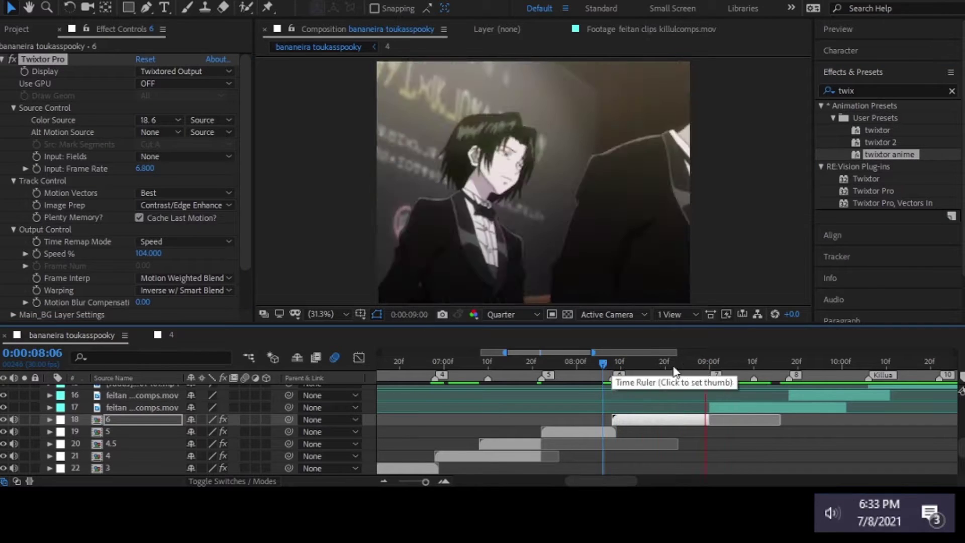
drag(160, 252, 153, 253)
Pre-compose the clips on layers 17 and 16 as 7 and 8
key(ctrl+Up)
drag(612, 363, 599, 366)
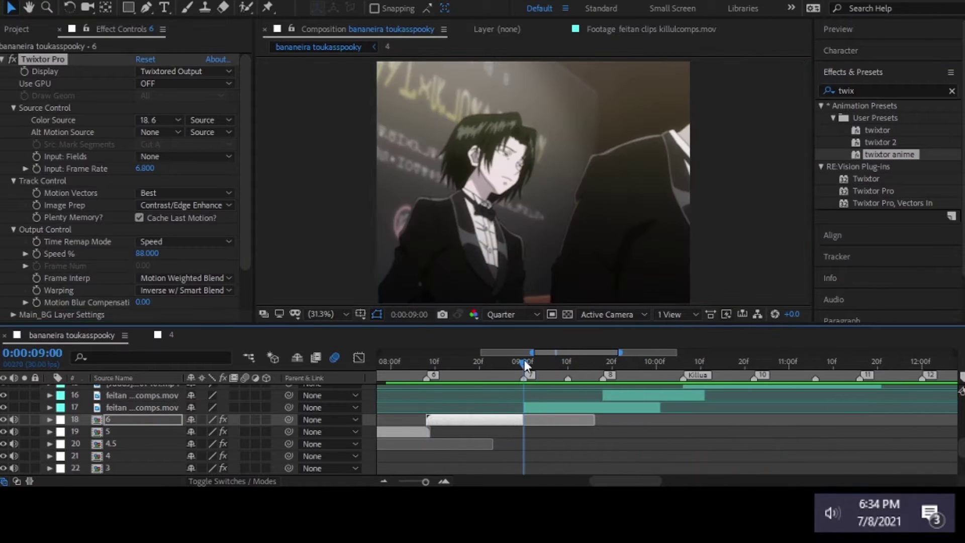
key(ctrl+shift+c)
key(Return)
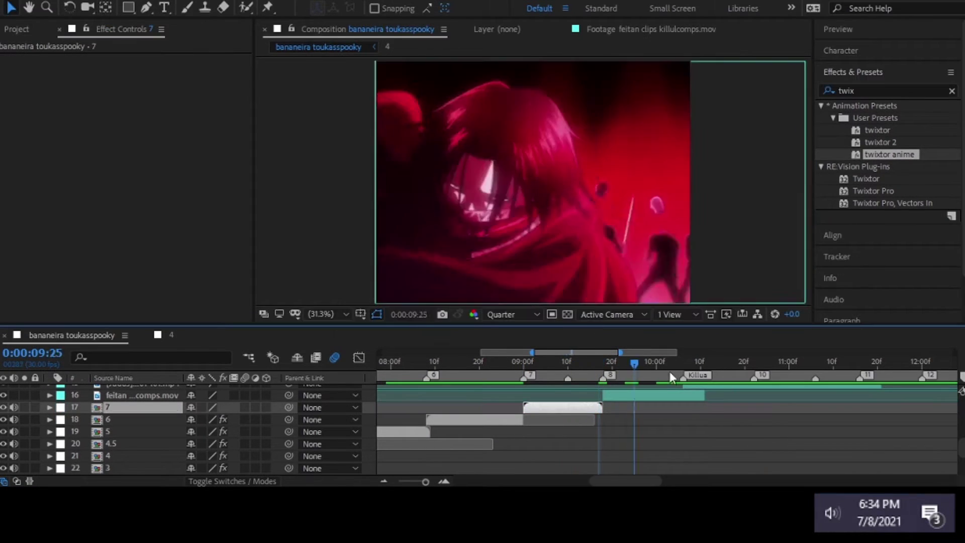
key(ctrl+Up)
key(ctrl+shift+c)
key(Return)
Apply the twixtor anime preset to layer 8 at 140% speed and play back the retimed clips
double_click(890, 154)
click(146, 169)
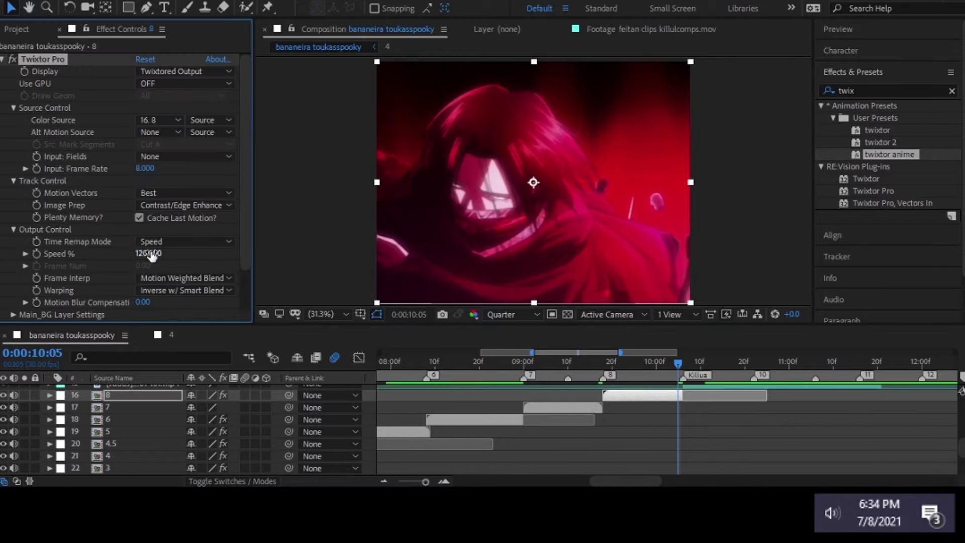
click(631, 405)
click(600, 363)
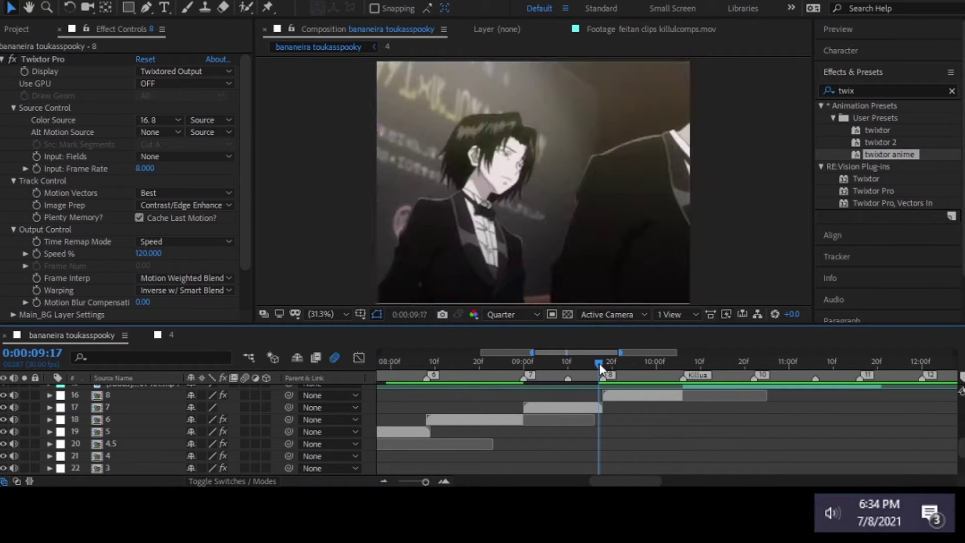
drag(599, 364, 678, 363)
click(145, 168)
text(40)
key(Return)
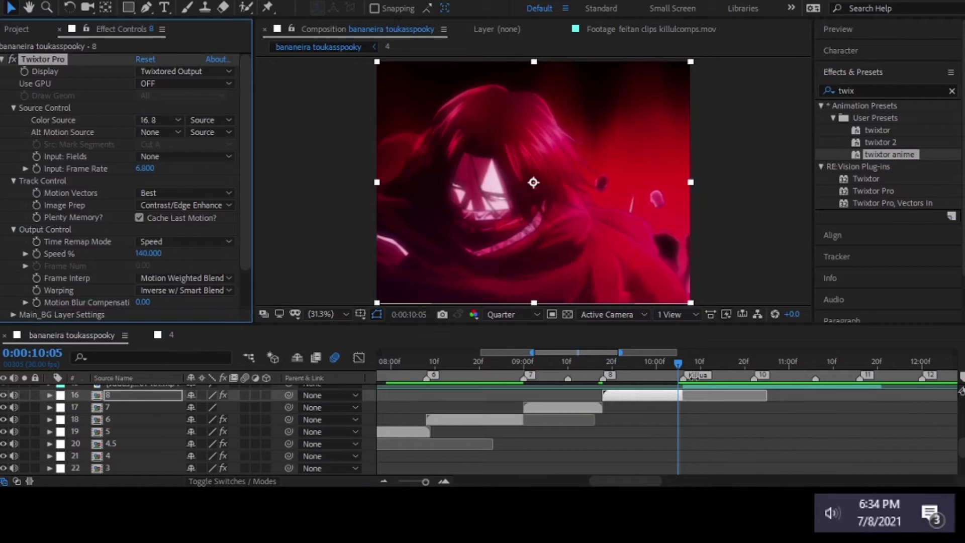
key(space)
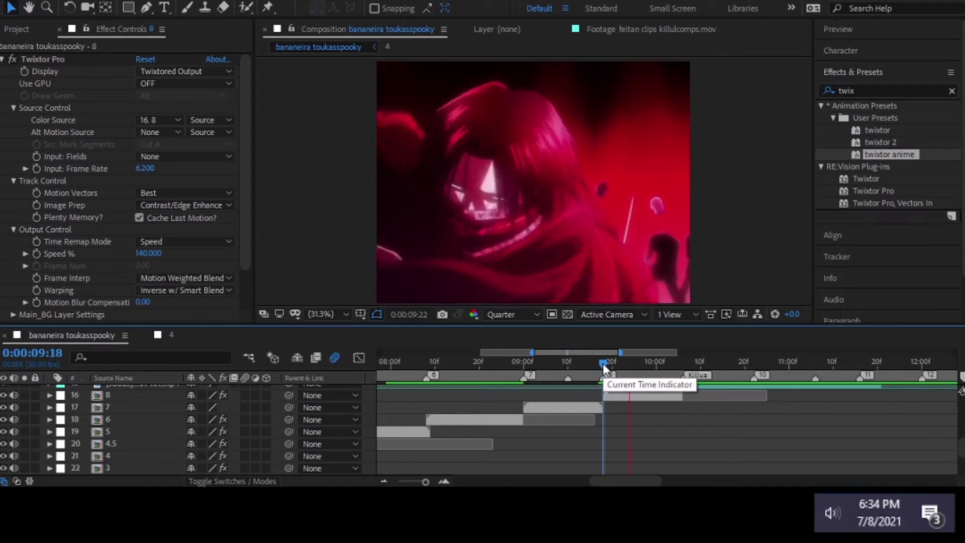
Pre-compose the Judas clip on layer 15 as 9 with twixtor anime at 120% speed
scroll(578, 422, up, 2)
click(556, 420)
key(ctrl+shift+c)
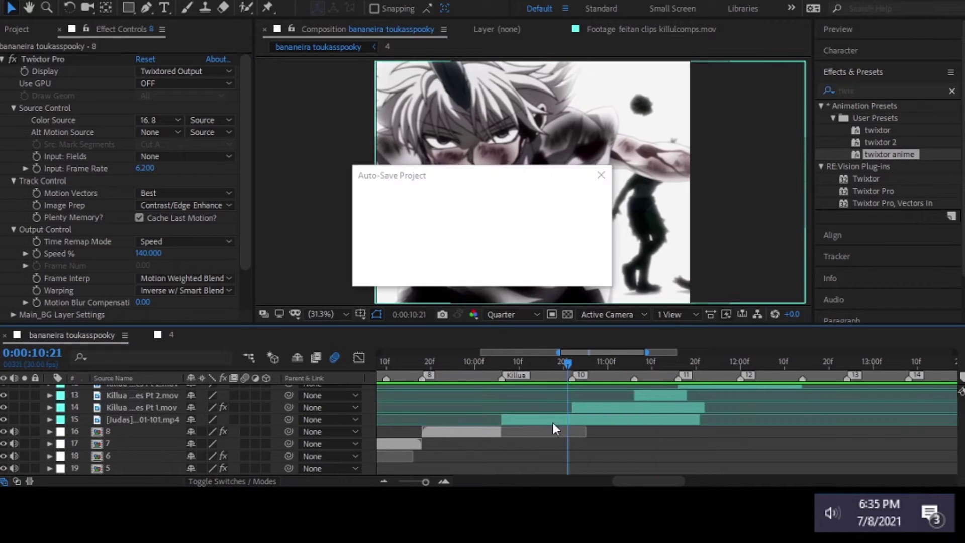
text(9)
key(Return)
double_click(889, 154)
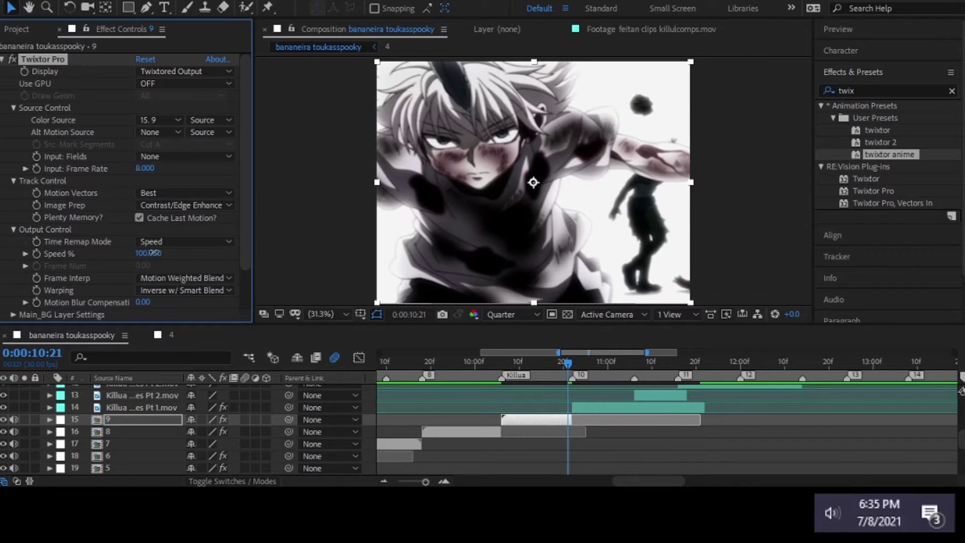
drag(153, 252, 163, 253)
key(space)
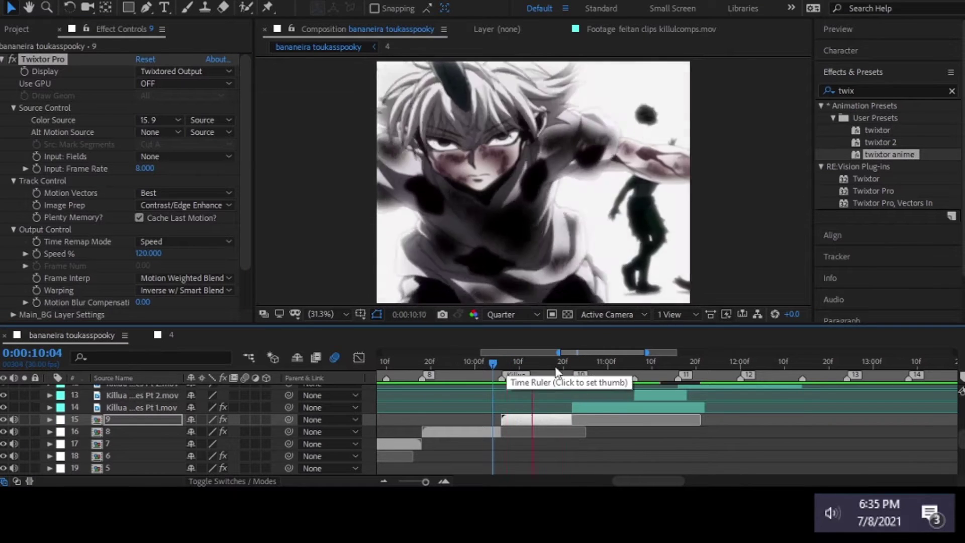
Pre-compose the clips on layers 14 and 13 as 10 and 10.5
click(667, 408)
key(ctrl+shift+c)
text(10)
key(Return)
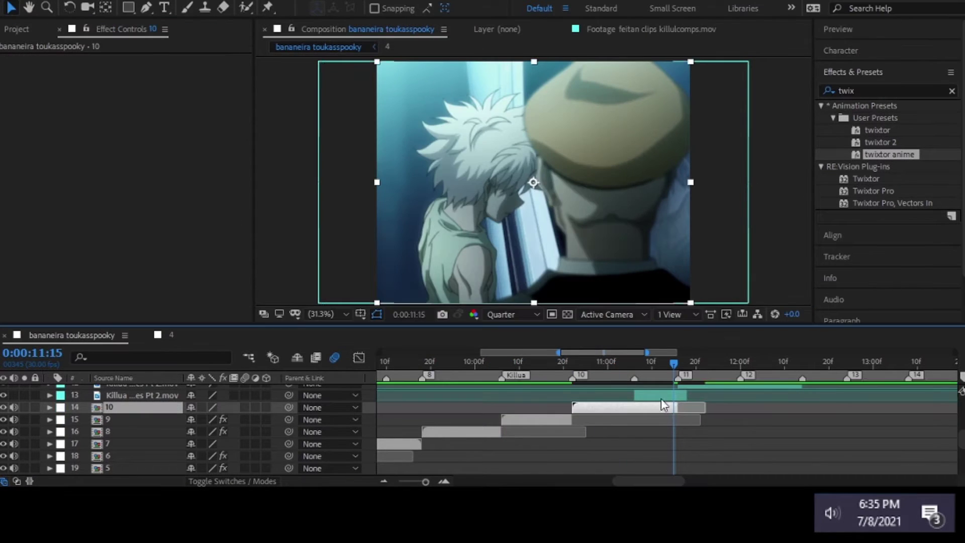
click(653, 399)
key(ctrl+shift+c)
text(10.5)
key(Return)
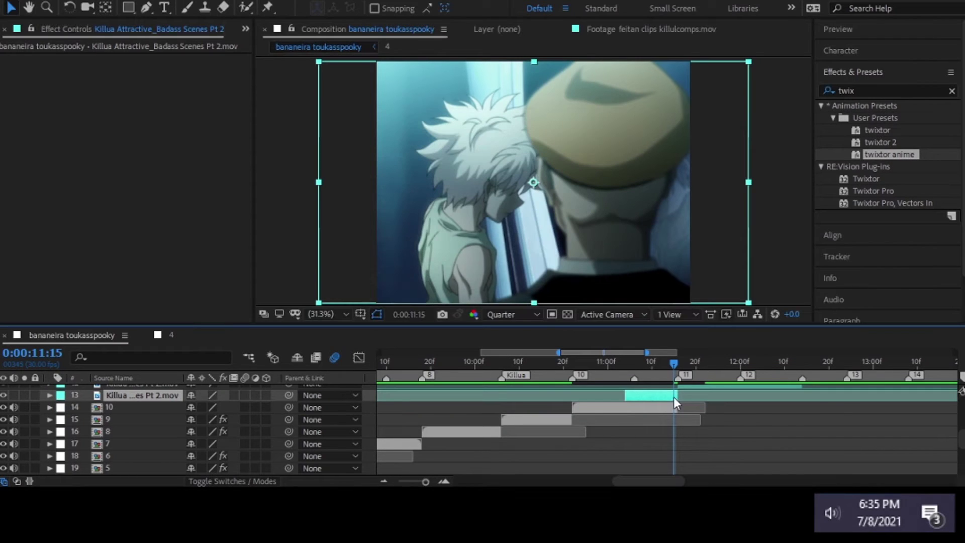
click(145, 169)
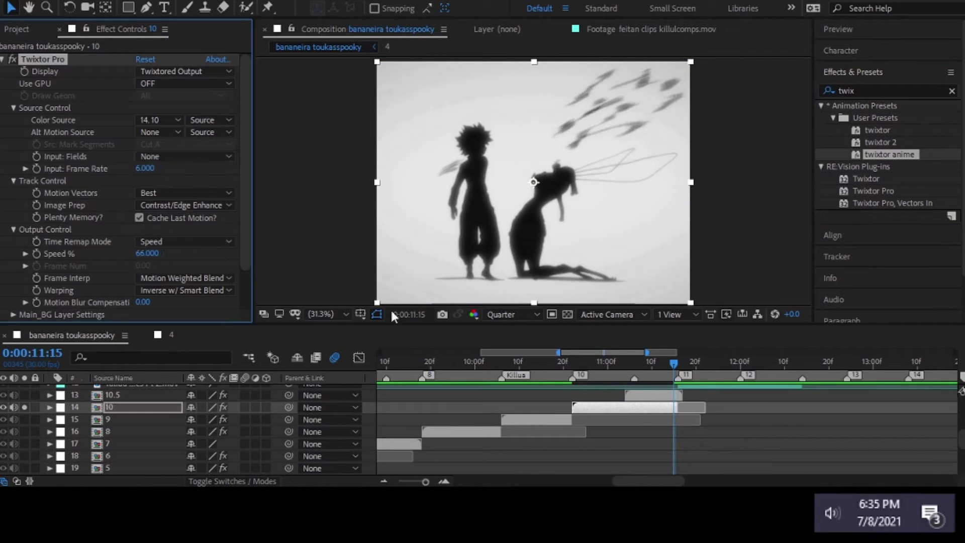
key(space)
Pre-compose the layer 10 clip as 12.5 with twixtor anime at an input frame rate of 8
scroll(623, 367, up, 2)
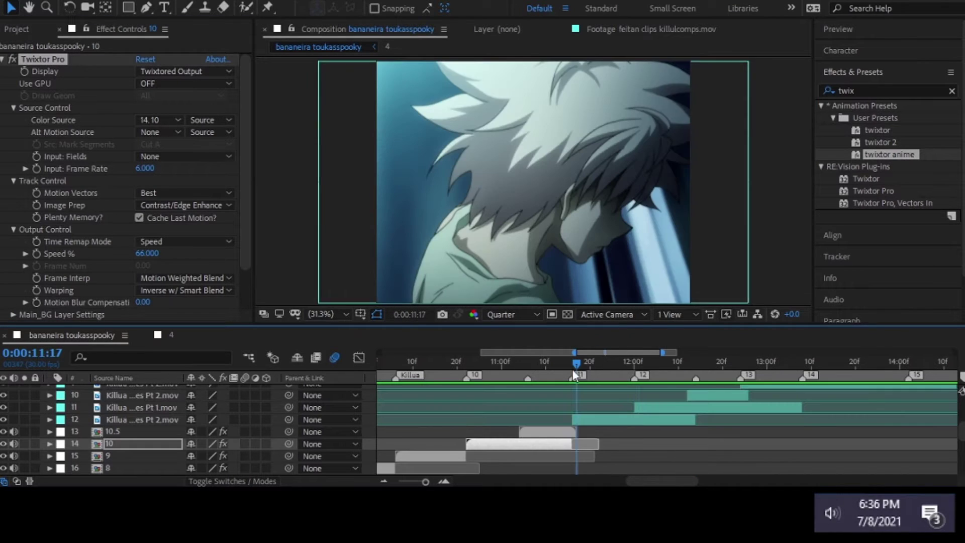
click(136, 395)
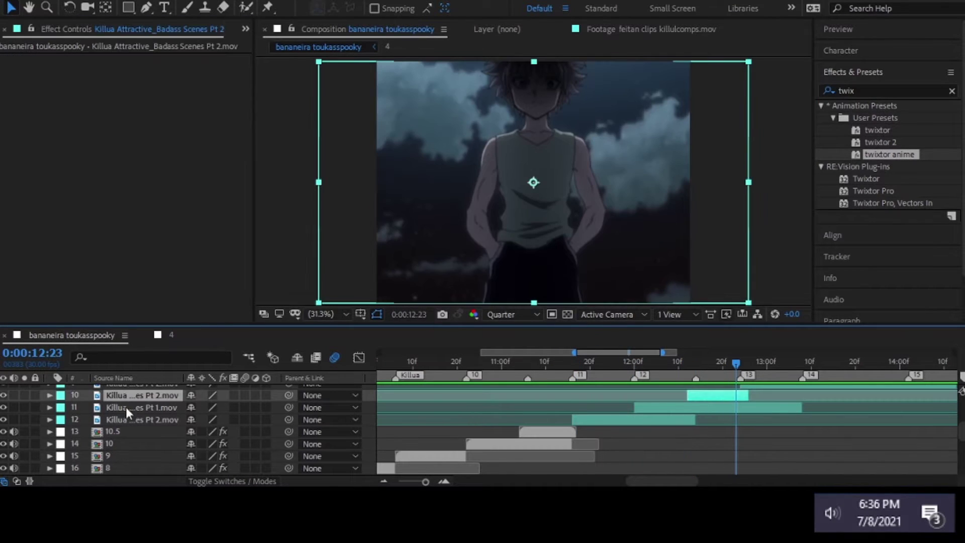
key(ctrl+shift+c)
text(12.5)
key(Return)
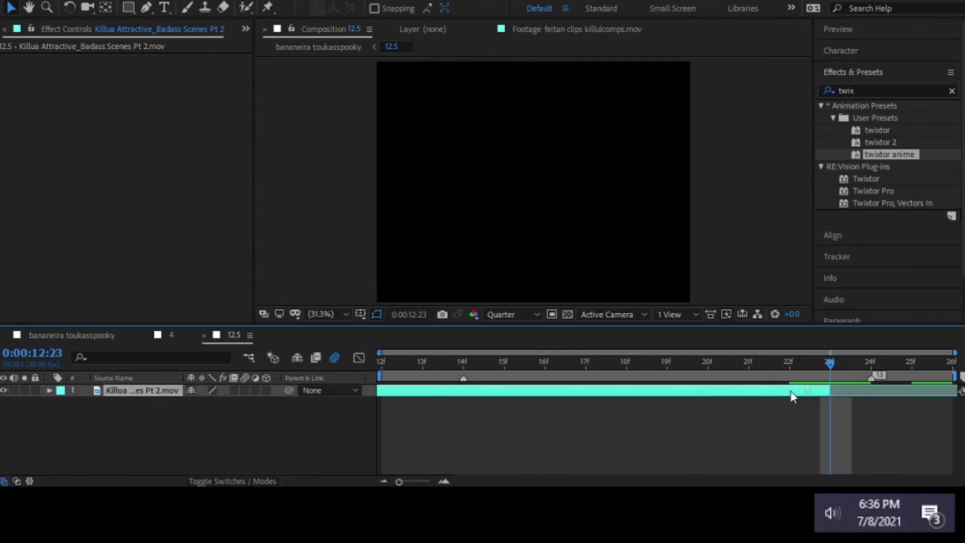
drag(889, 155, 719, 395)
click(145, 170)
text(8)
click(144, 254)
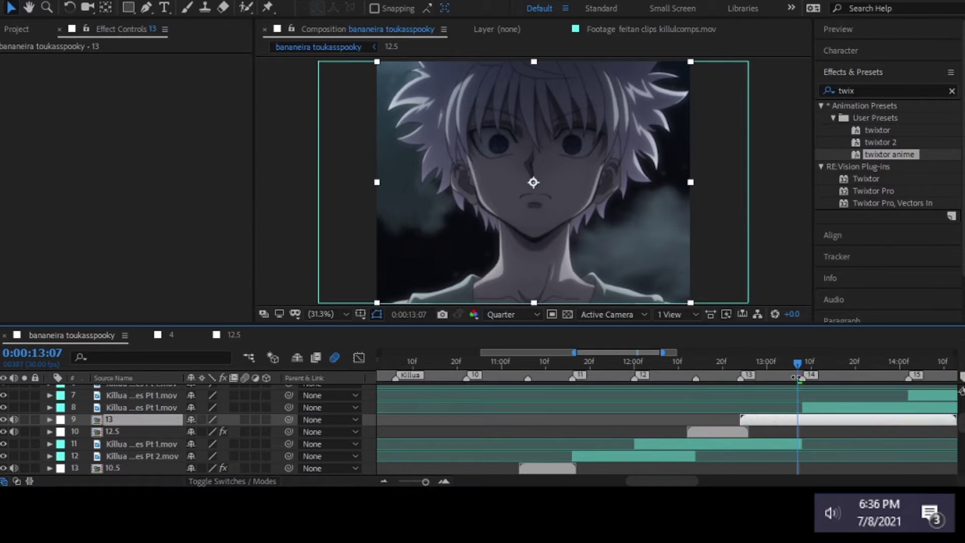
Pre-compose the layer 8 clip at 14:02 as 14 and apply the twixtor anime preset
drag(667, 367, 736, 363)
click(744, 407)
key(ctrl+shift+c)
text(14)
key(Return)
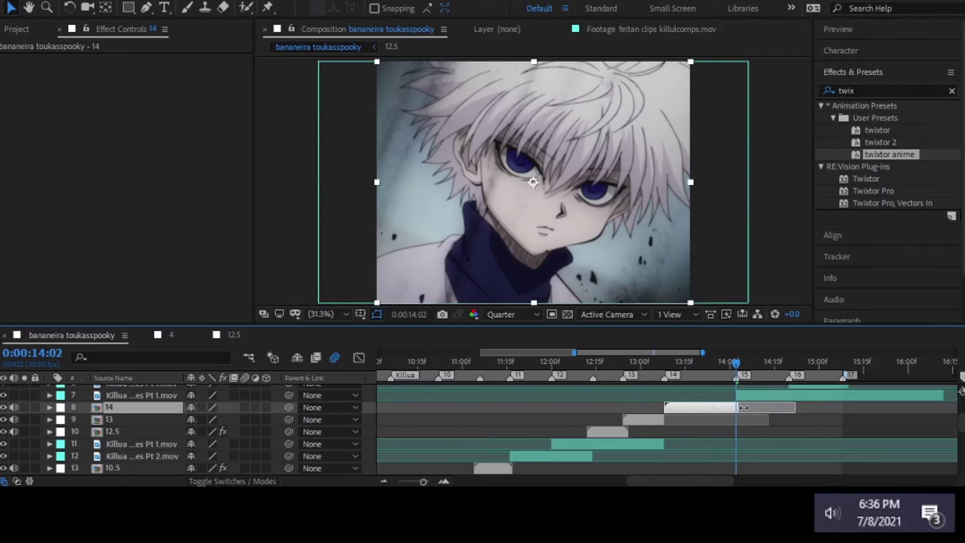
double_click(957, 189)
click(145, 168)
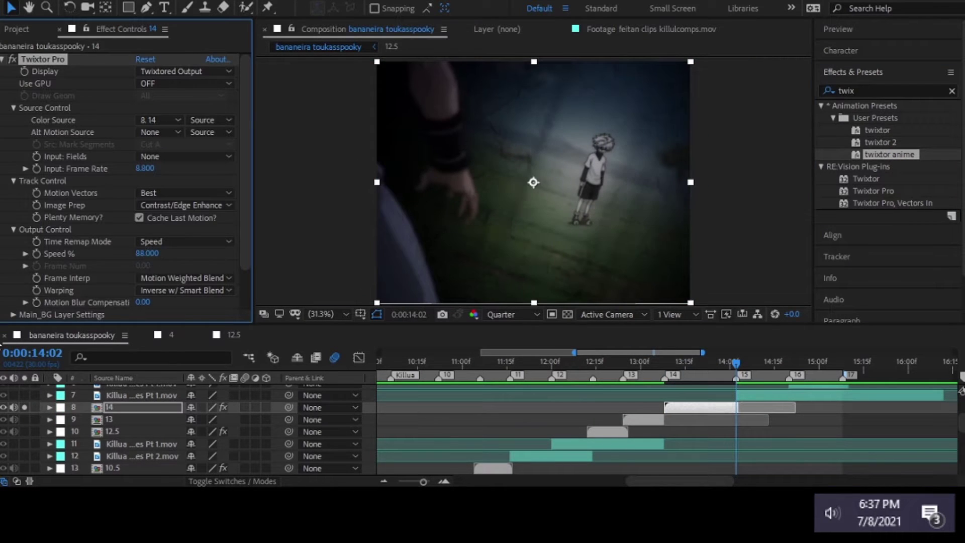
Pre-compose the layer 7 clip as 15, trim it to end at 14:19, and apply twixtor anime
drag(736, 363, 786, 363)
click(784, 395)
key(ctrl+shift+c)
text(15)
key(Return)
key(alt+bracketright)
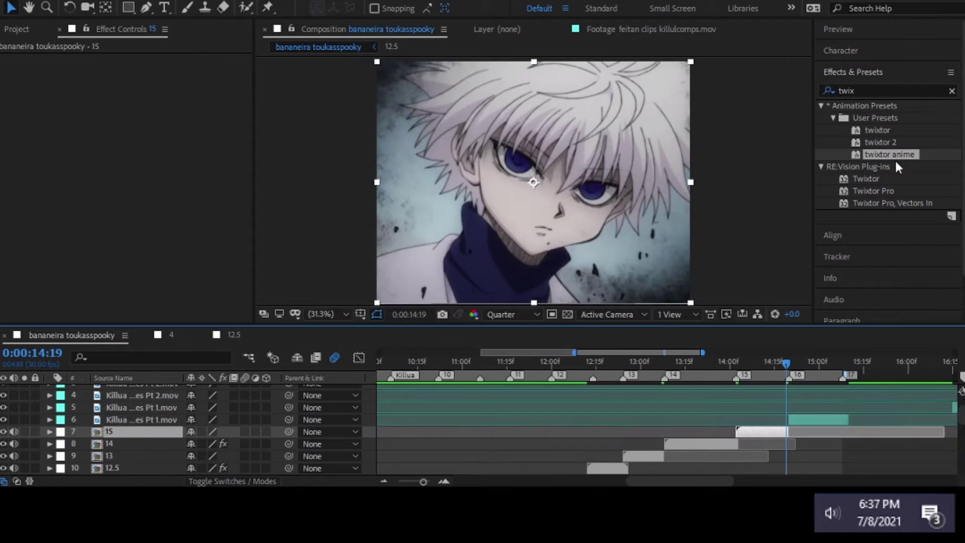
double_click(892, 155)
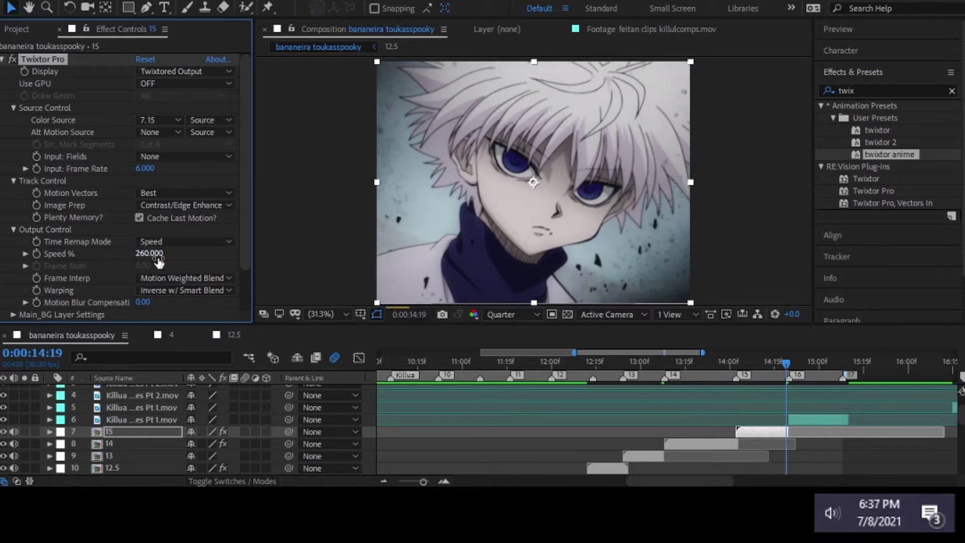
scroll(687, 363, right, 5)
click(536, 363)
Pre-compose the Killua Pt 1 clip as 16 with twixtor anime at 68% speed and 7.4 input frame rate
click(557, 419)
key(ctrl+shift+c)
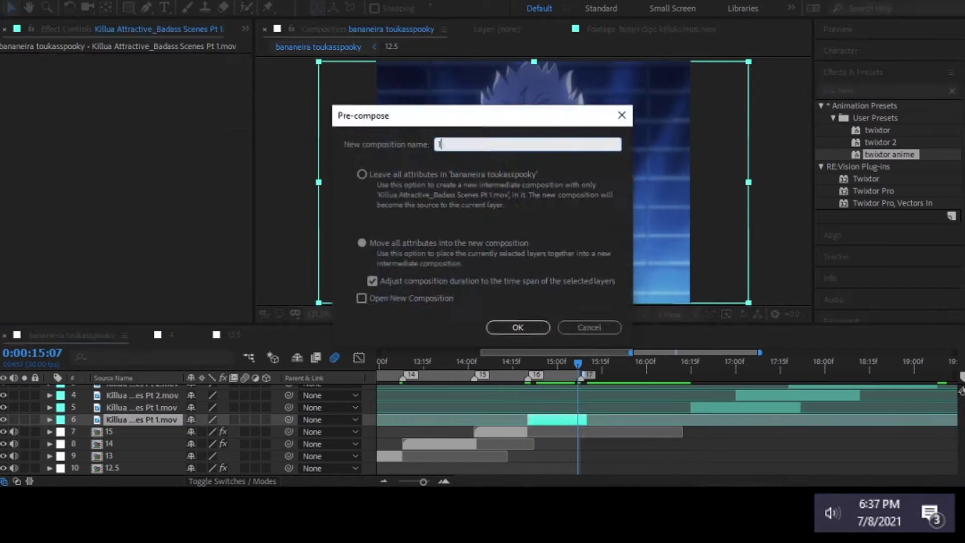
text(16)
key(Return)
double_click(892, 155)
click(145, 169)
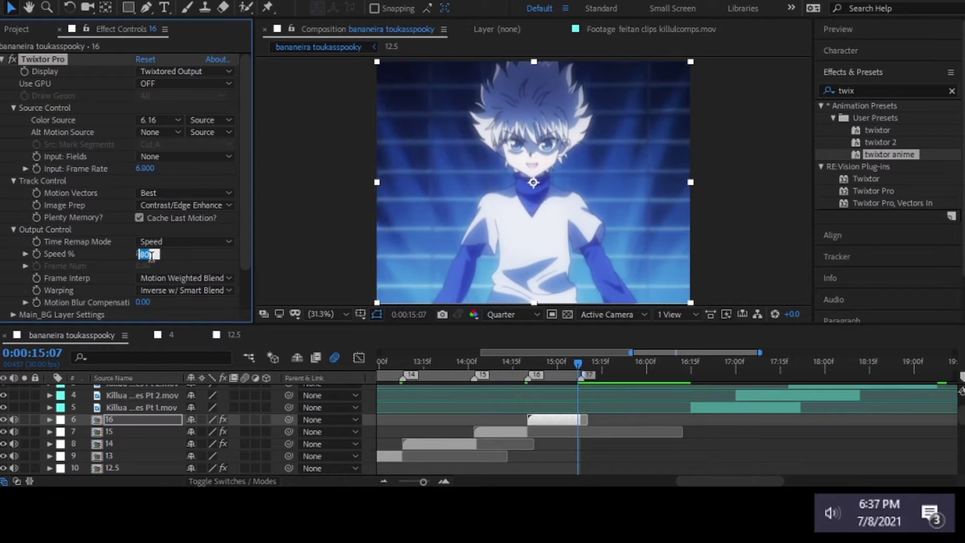
text(68)
click(589, 406)
key(Tab)
text(7)
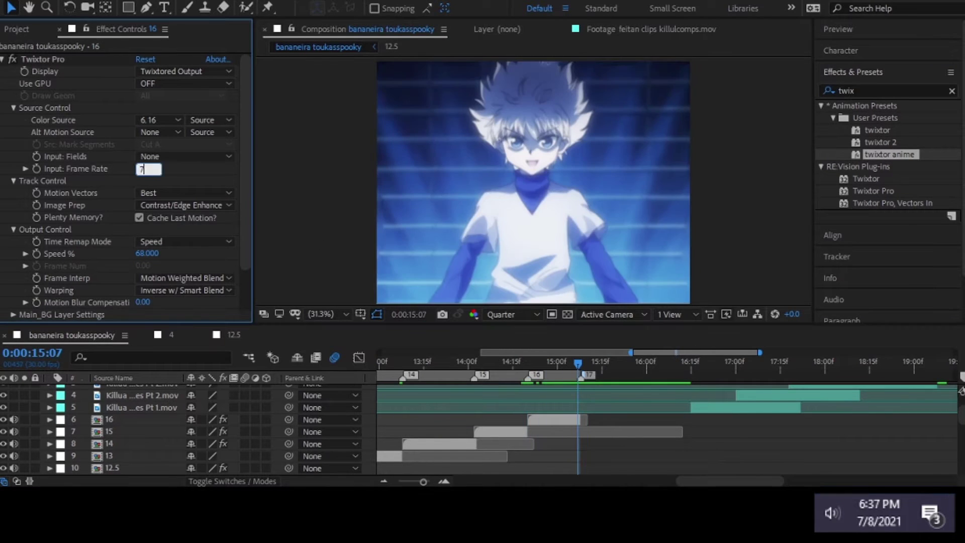
text(.4)
key(Return)
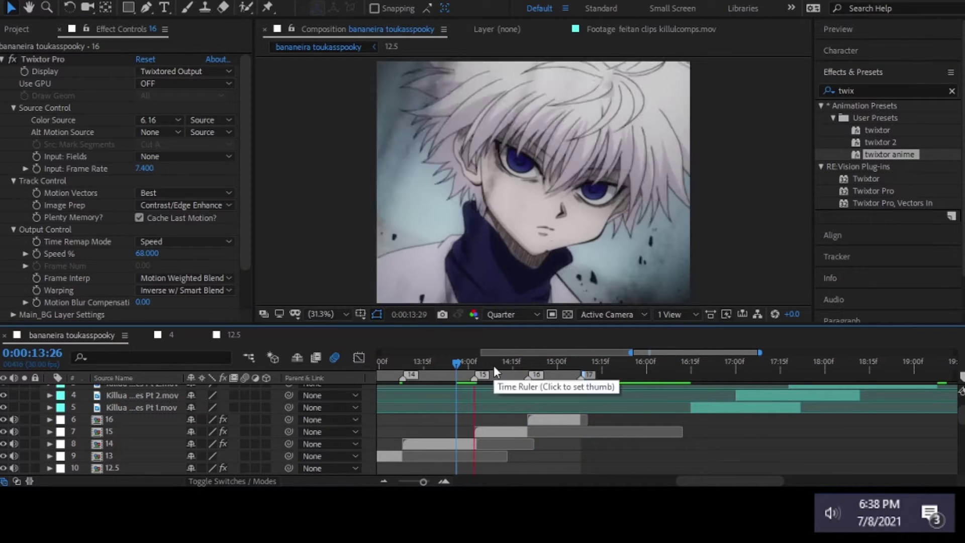
Raise clip 16's input frame rate to 8 and adjust its speed percentage
click(568, 419)
drag(143, 170, 146, 175)
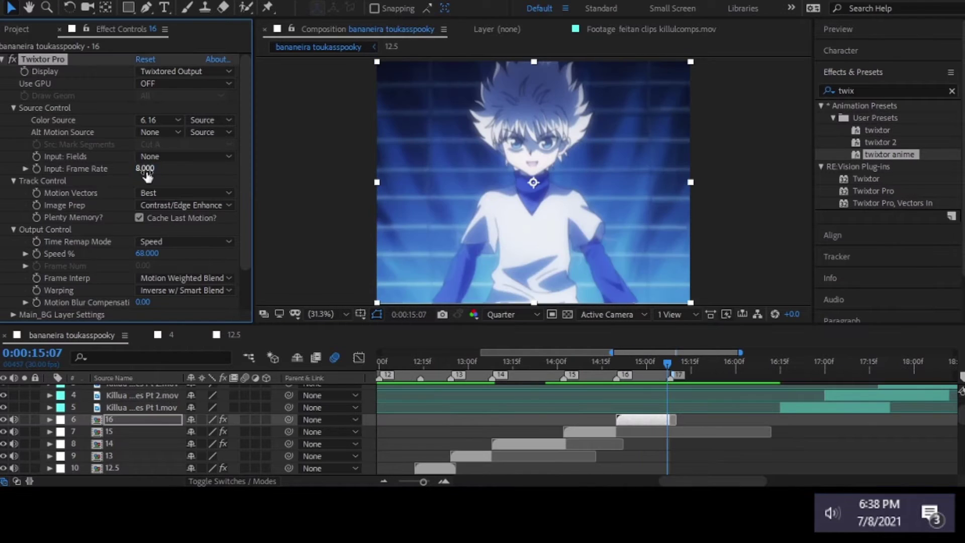
key(ctrl+Down)
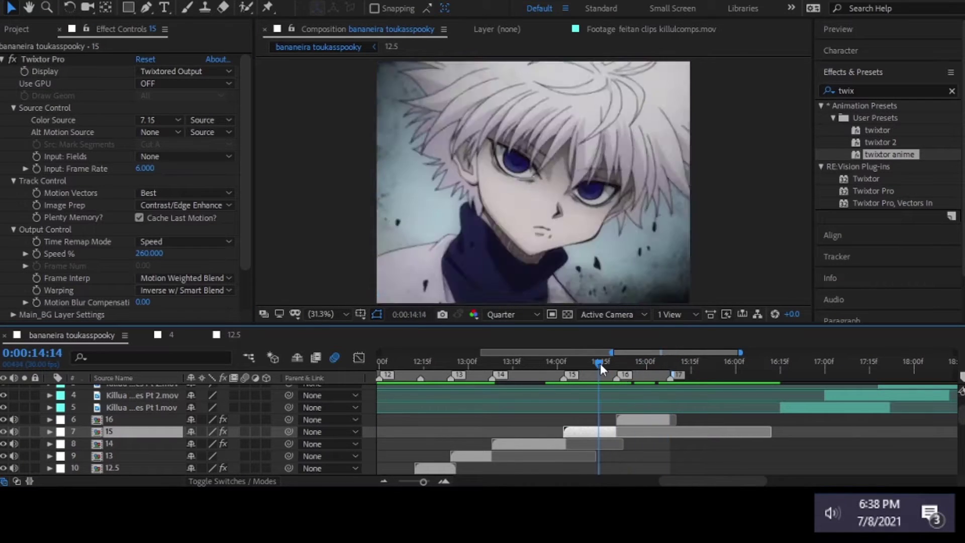
drag(603, 365, 667, 363)
key(ctrl+Up)
click(149, 169)
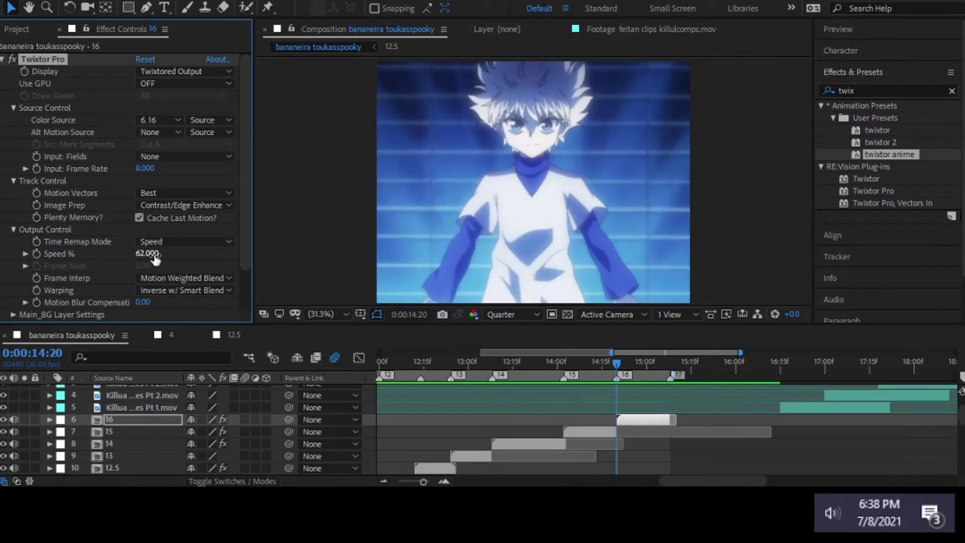
key(space)
Compare layer 15's settings and adjust clip 2's speed, reviewing the edit
key(ctrl+Down)
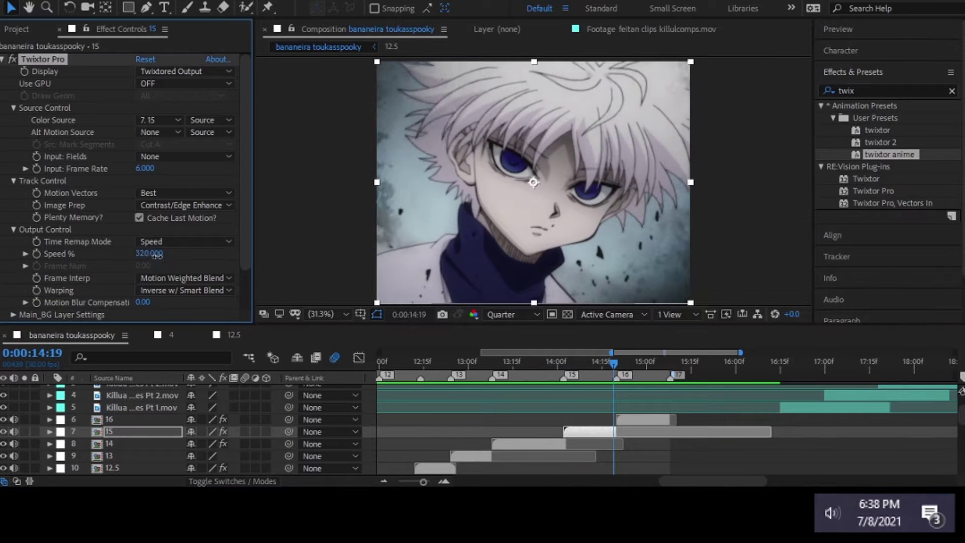
key(ctrl+Up)
drag(614, 362, 556, 362)
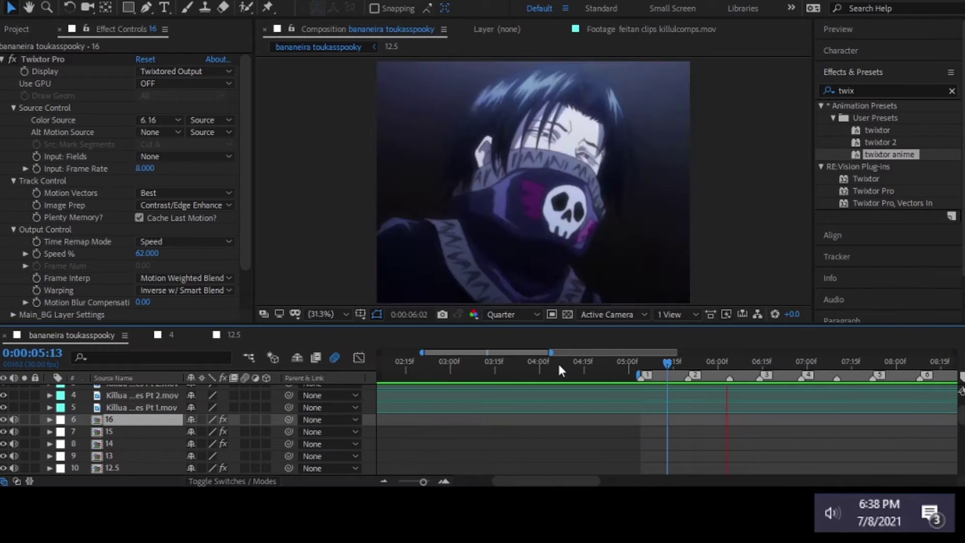
key(ctrl+Down)
key(ctrl+Down)
key(ctrl+Down)
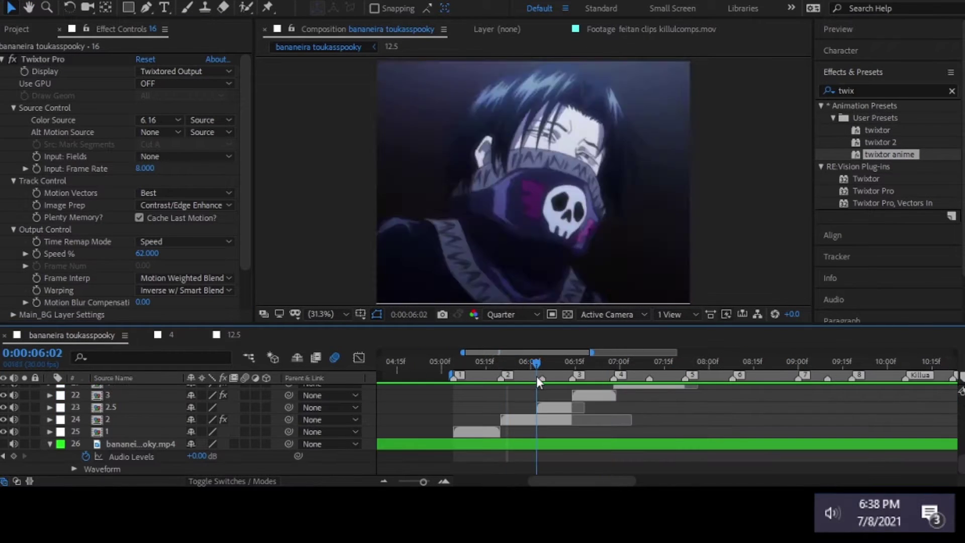
click(140, 253)
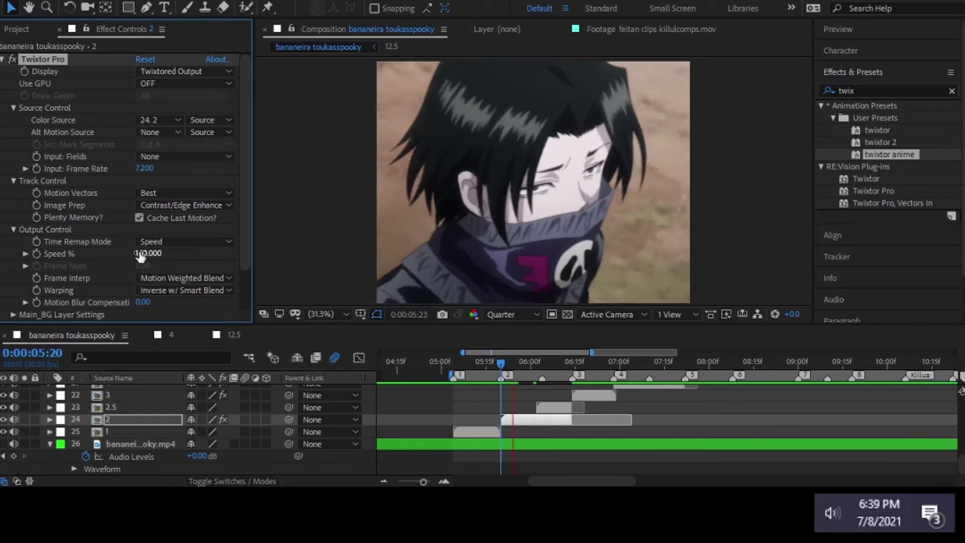
key(space)
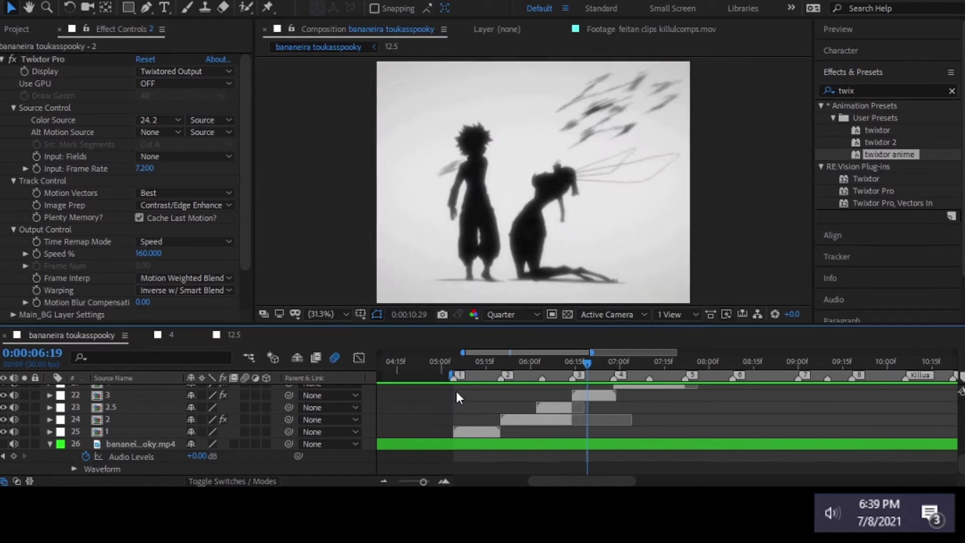
key(space)
Pre-compose the Killua Pt 1 clip at 12 seconds as 12 with twixtor anime at 120% speed
drag(555, 364, 627, 411)
click(653, 410)
key(ctrl+shift+c)
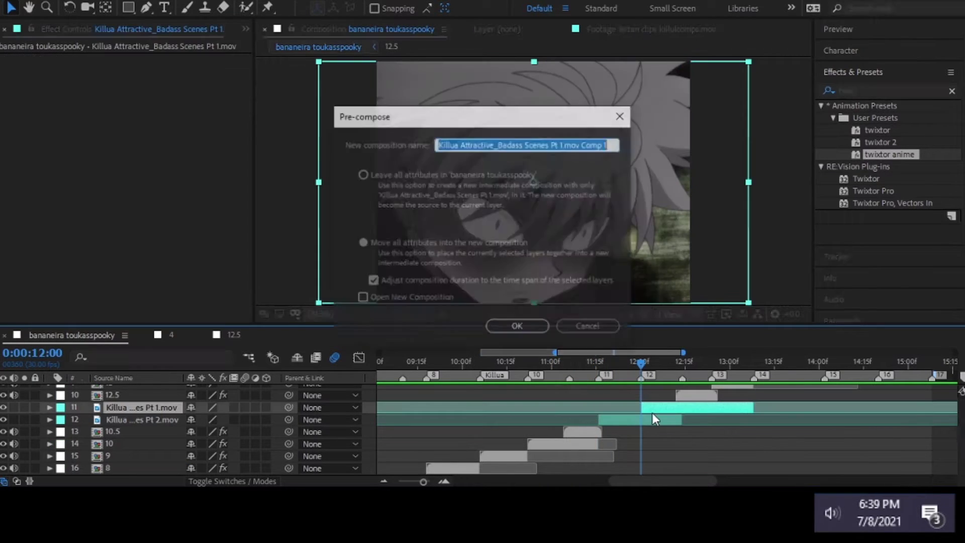
text(12)
key(Return)
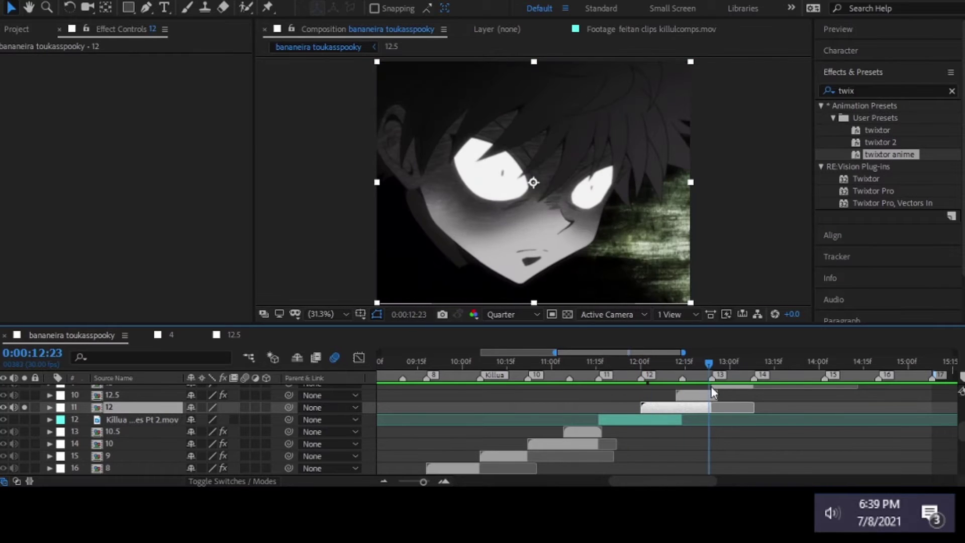
double_click(889, 154)
click(149, 169)
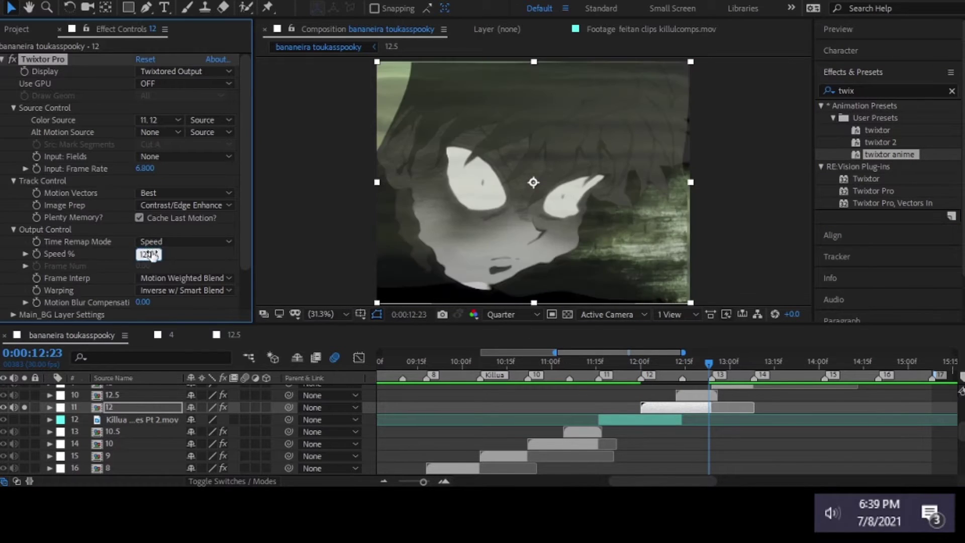
Pre-compose the Killua Pt 2 clip at 12:00 as 11
drag(702, 374, 641, 373)
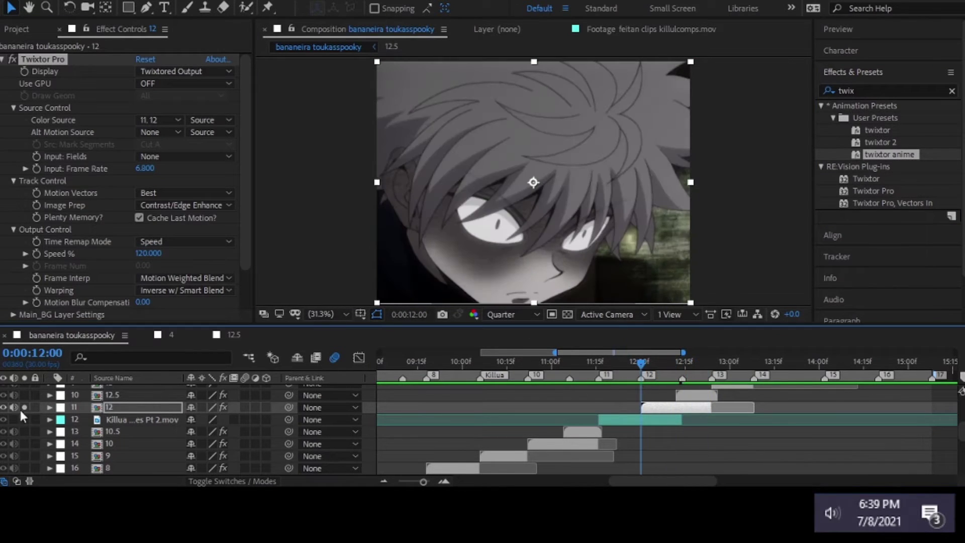
click(639, 420)
key(ctrl+shift+c)
text(11)
key(Return)
key(Page_Up)
key(equal)
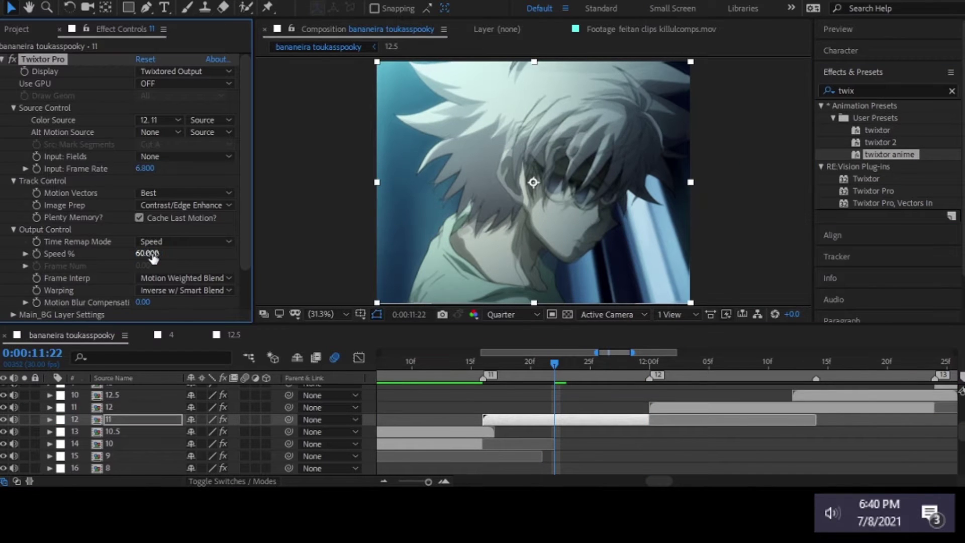
Keyframe clip 11's speed to ramp from 60% at 11:22 up to 74%, and review playback
key(i)
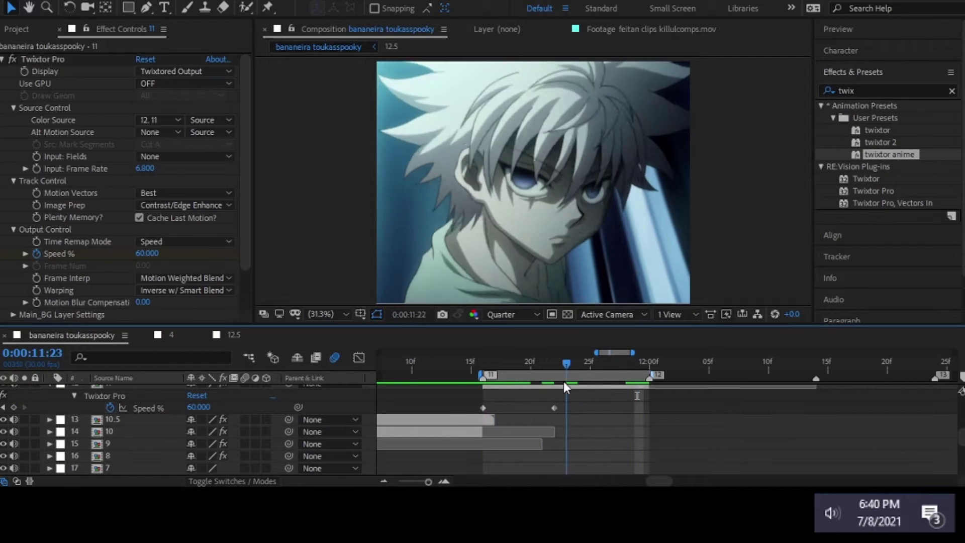
key(k)
click(200, 407)
text(60)
key(Return)
key(o)
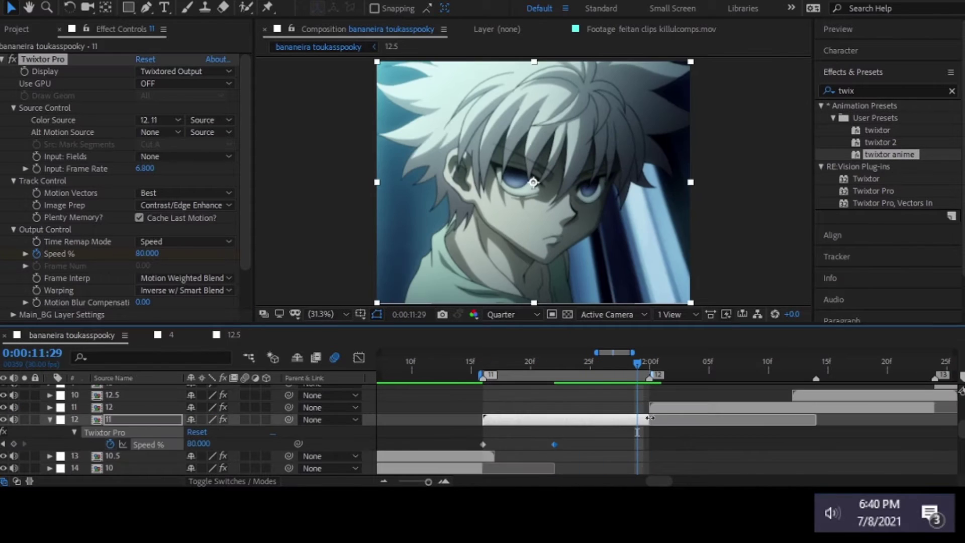
key(space)
key(semicolon)
scroll(116, 454, down, 5)
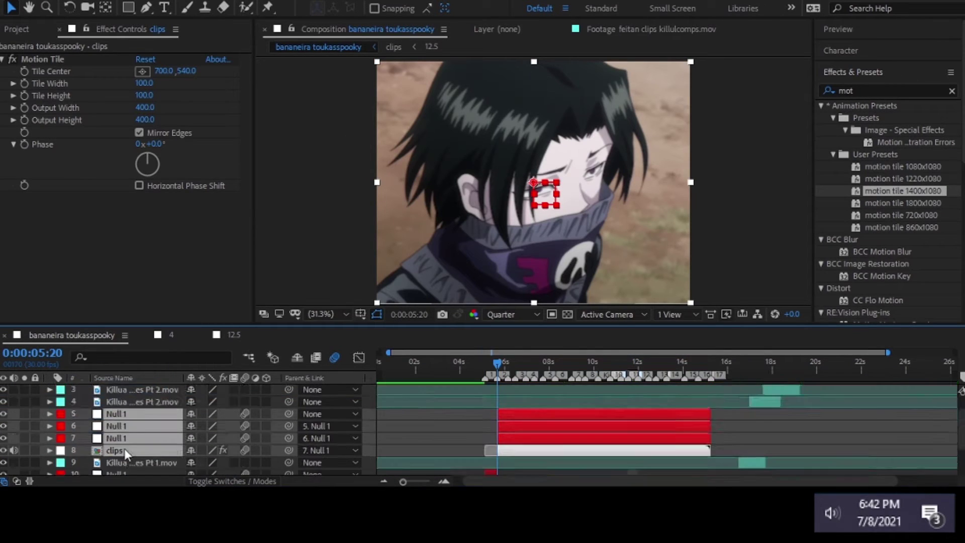
Split the Null and clips layers at the 6:14, 9:18, 10:06 and 10:23 cuts
scroll(125, 448, down, 3)
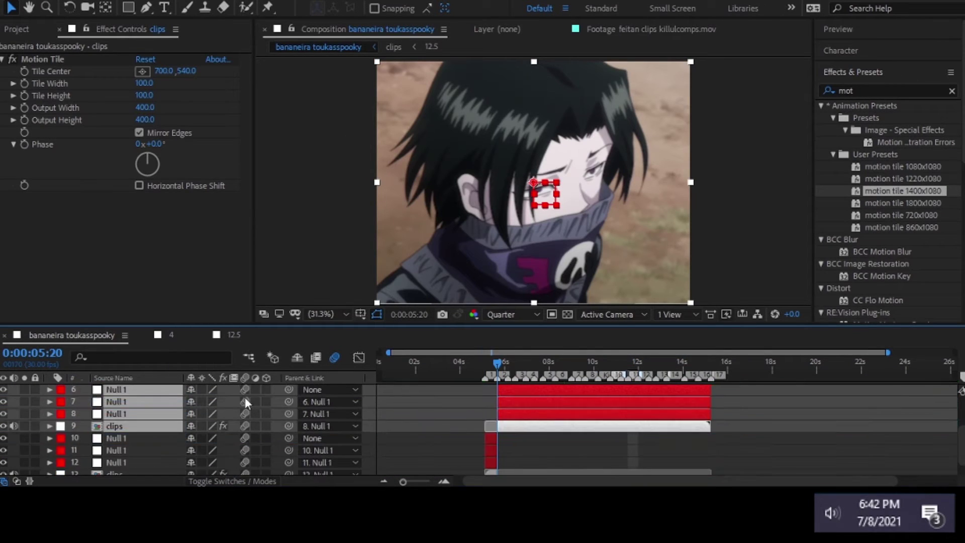
click(515, 368)
key(equal)
key(k)
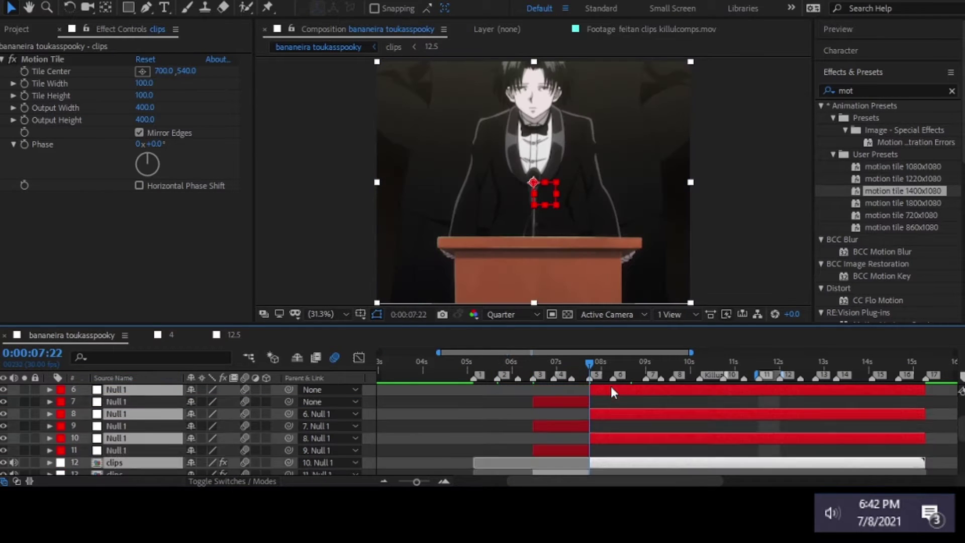
scroll(610, 386, up, 3)
key(k)
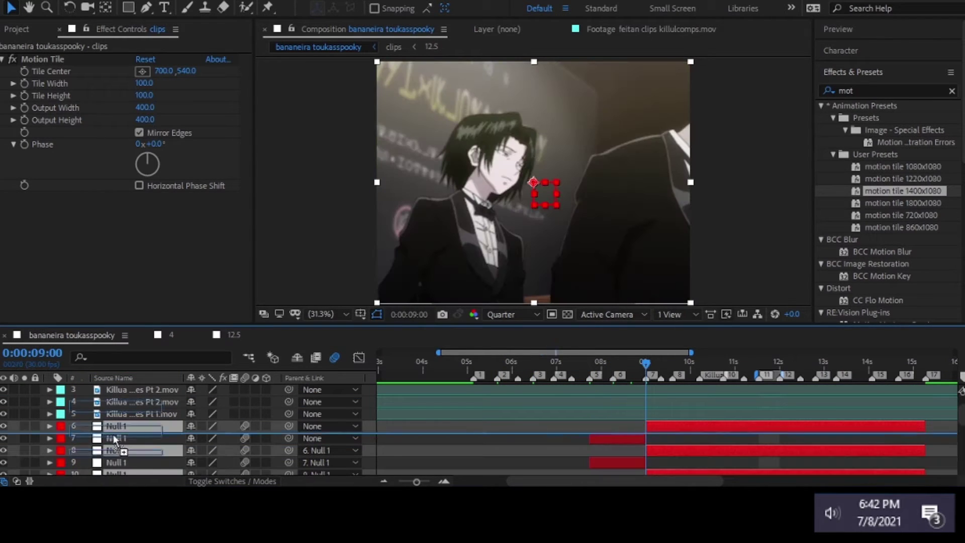
key(k)
key(ctrl+shift+d)
key(k)
key(ctrl+shift+d)
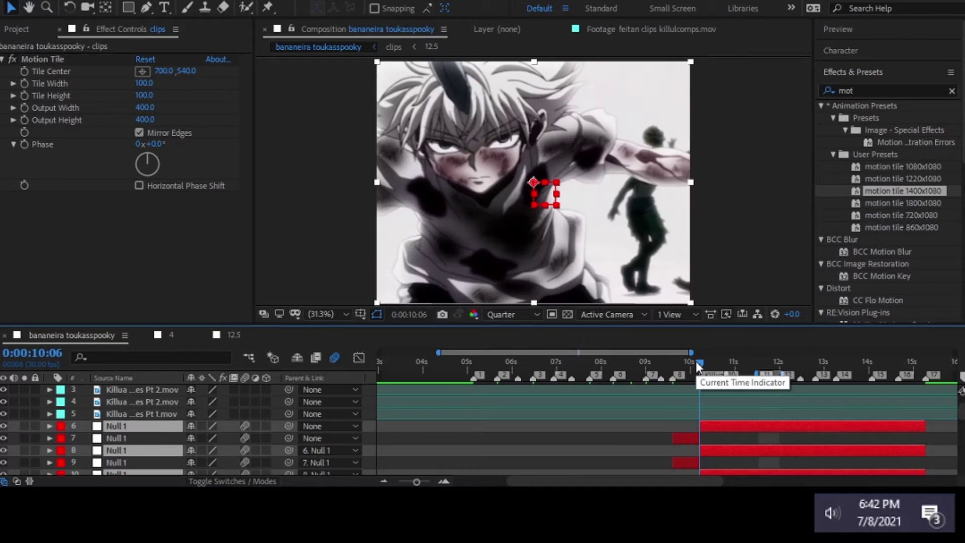
key(k)
key(ctrl+shift+d)
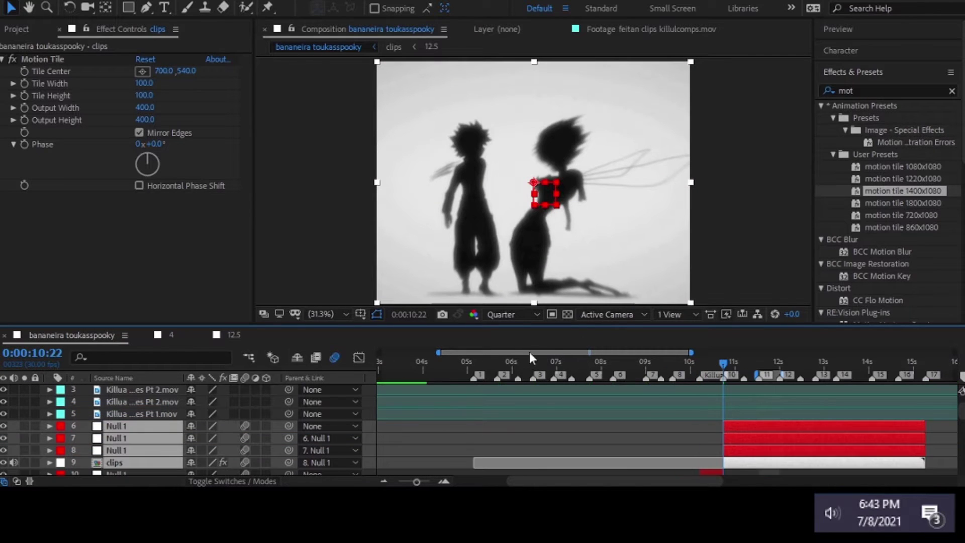
Split the Null and clips layers at the 12:00, 13:08 and 14:20 cuts
key(k)
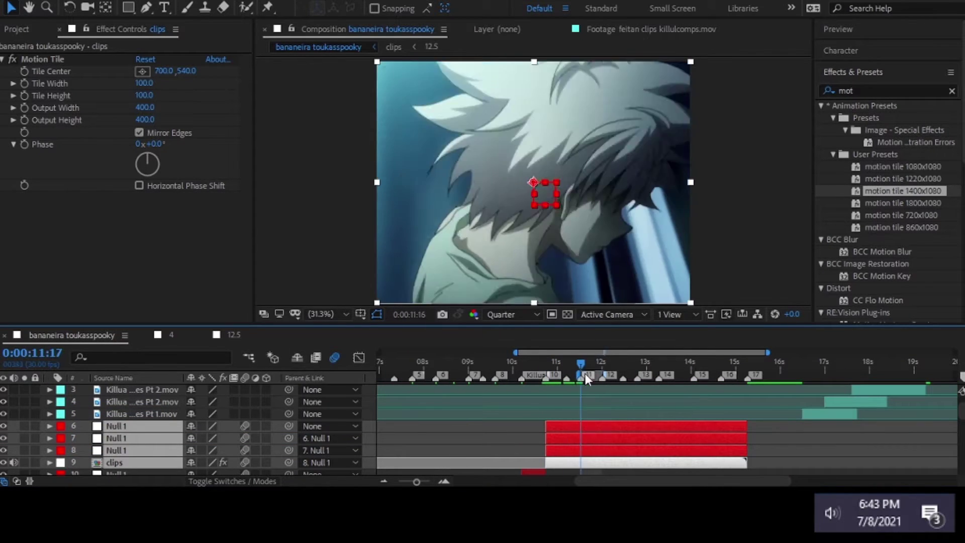
mouse_move(567, 364)
mouse_down()
mouse_move(602, 363)
mouse_move(657, 390)
mouse_up()
key(ctrl+shift+d)
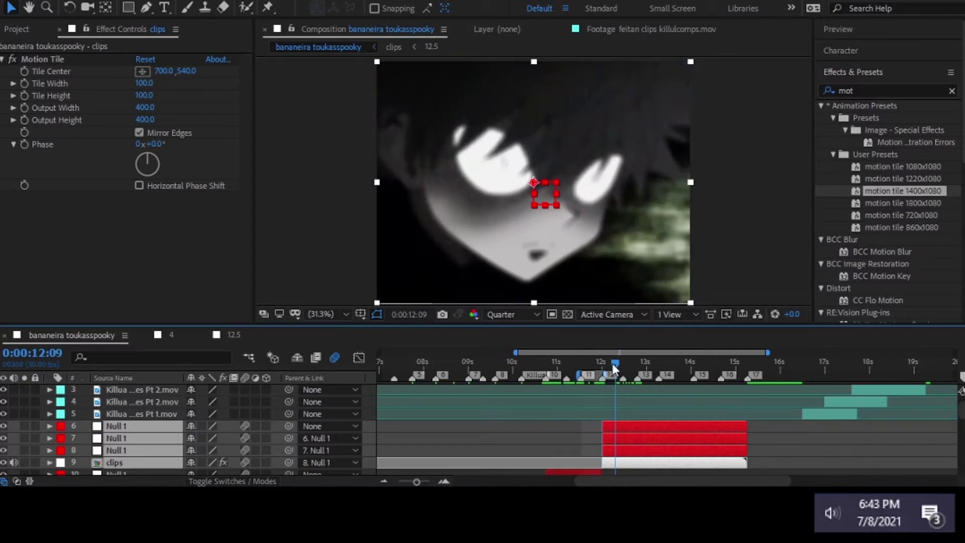
key(ctrl+shift+d)
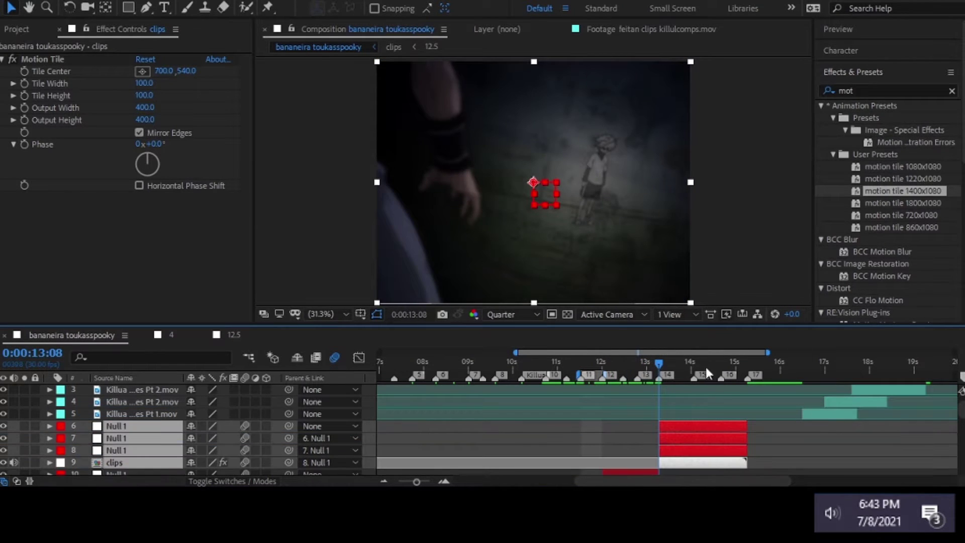
drag(705, 365, 721, 359)
key(ctrl+shift+d)
Review the clips up to 22:09 and delete the Killua clip at 22 seconds
scroll(524, 421, down, 3)
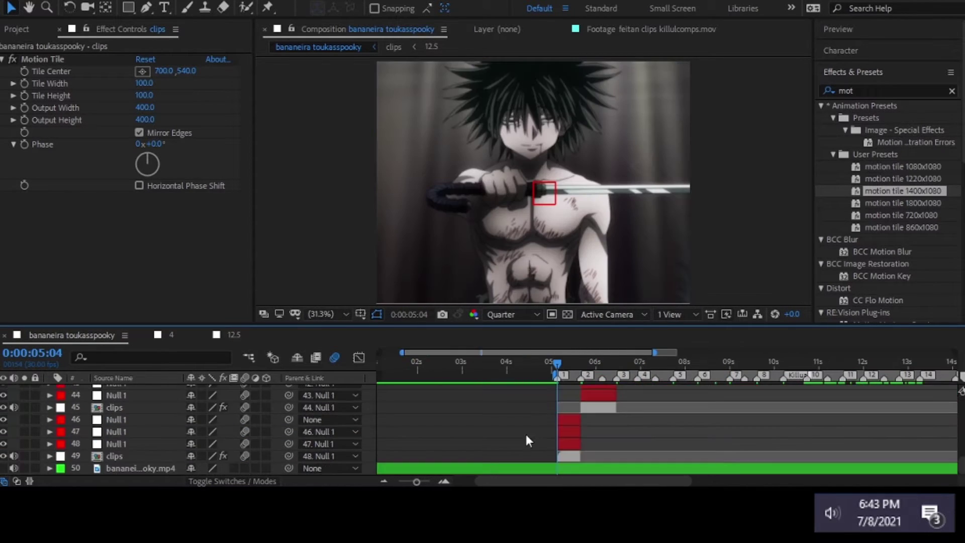
click(714, 363)
drag(715, 358, 806, 374)
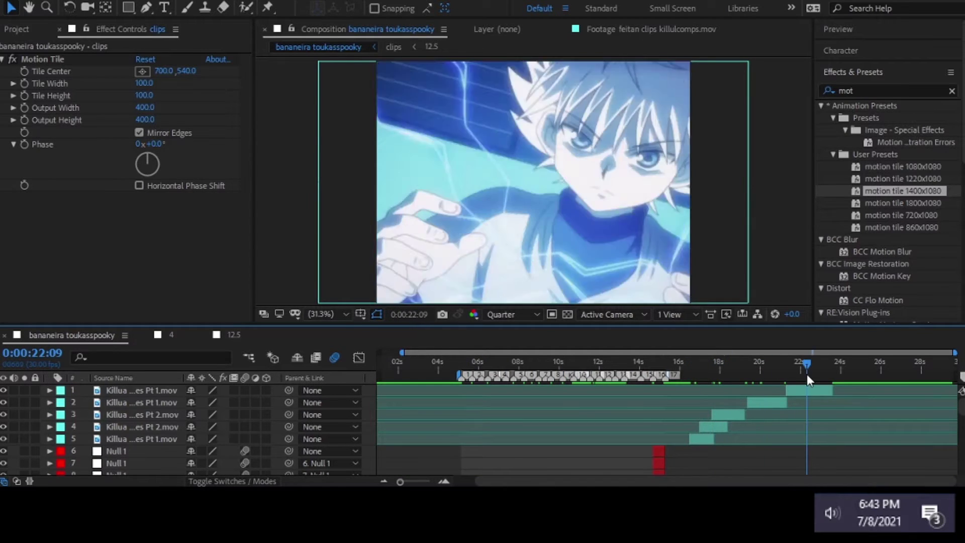
click(800, 391)
key(Delete)
scroll(477, 399, down, 10)
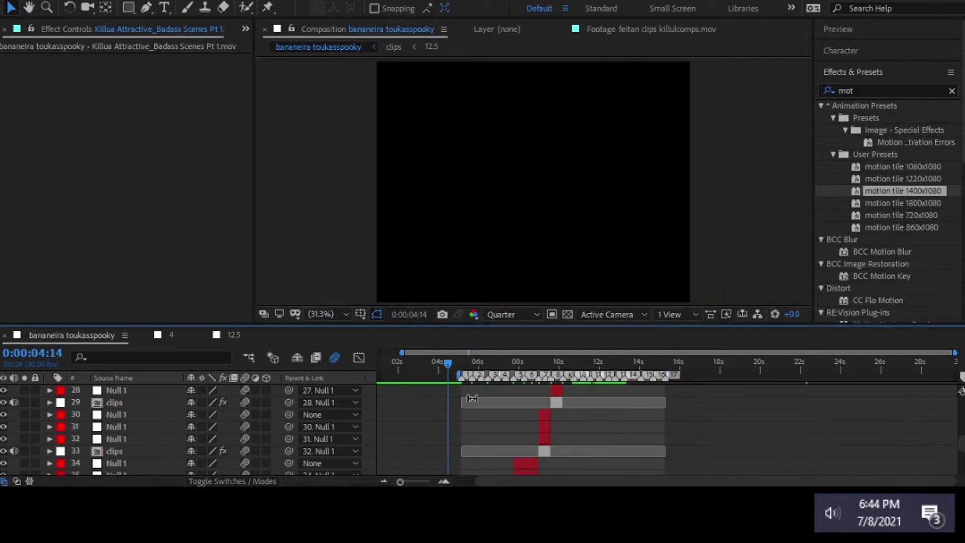
Keyframe the lower Null 1 layer's Scale to start zoomed in at 880% and ease it
scroll(478, 399, up, 3)
click(532, 377)
scroll(528, 441, up, 3)
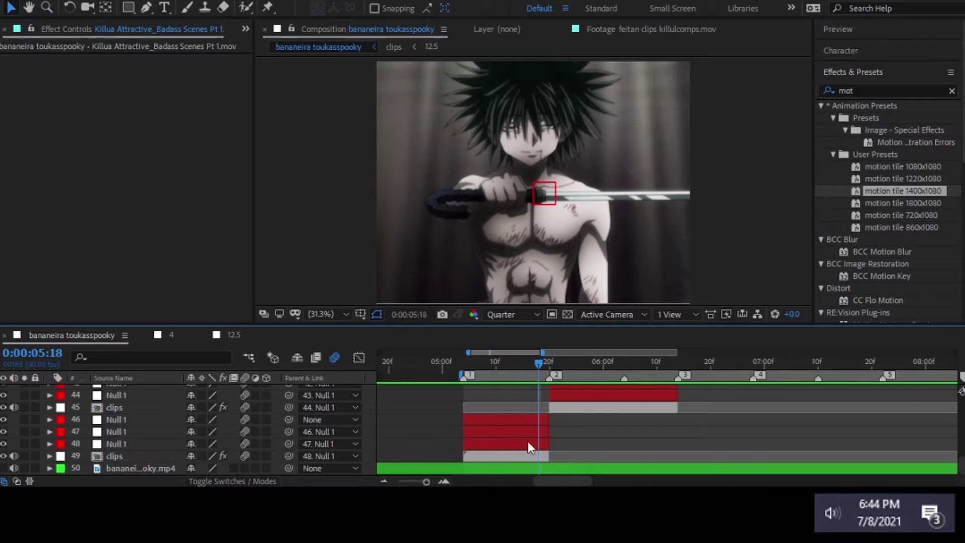
click(527, 442)
key(s)
click(86, 456)
drag(216, 443, 465, 448)
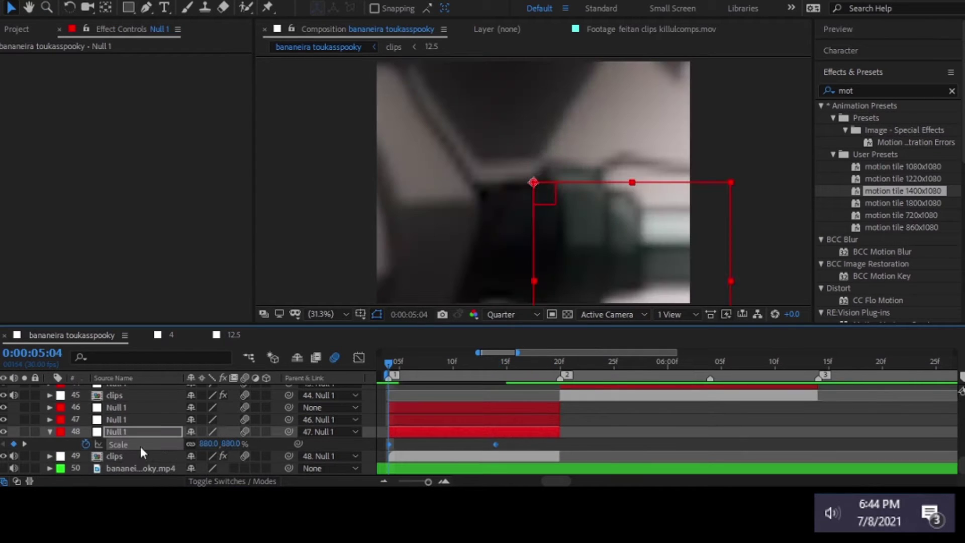
key(F9)
key(shift+F3)
key(Page_Down)
key(Page_Down)
key(Page_Down)
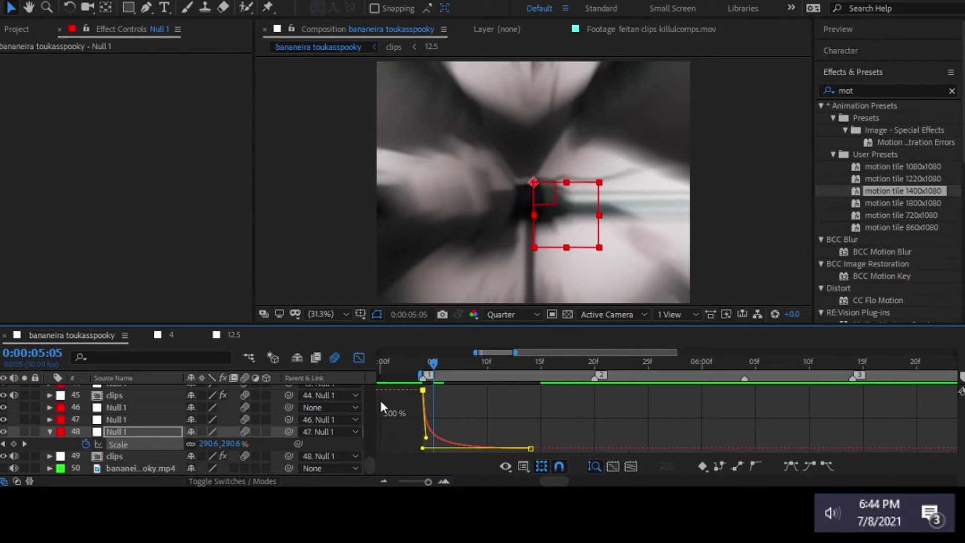
key(shift+F3)
click(116, 420)
Keyframe the upper Null 1 layer's Scale from 100% to 600% at 5:19 and ease it
key(s)
click(85, 431)
key(Page_Down)
key(Page_Down)
key(Page_Down)
key(alt+shift+s)
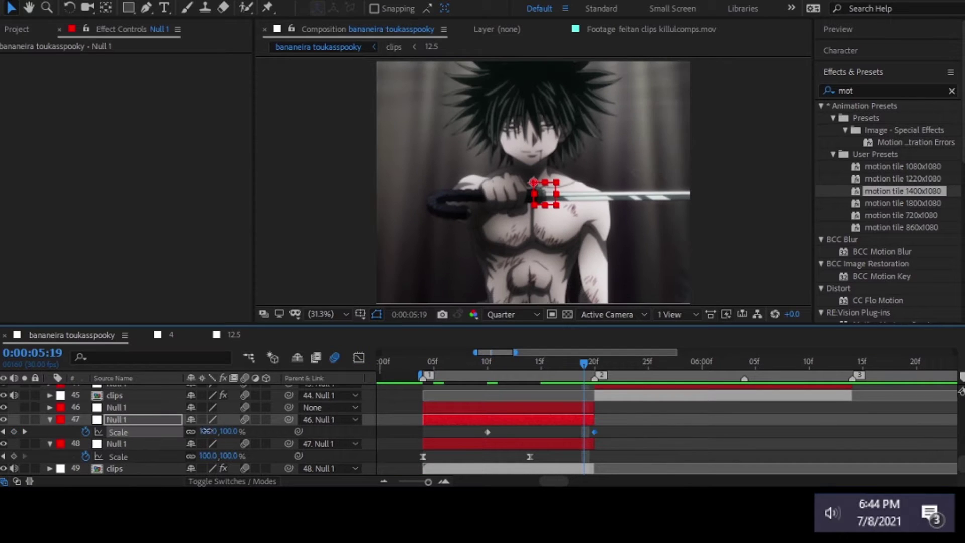
click(206, 431)
text(600)
key(Return)
key(Page_Up)
Steepen the upper null's Scale curve toward the 600% peak and preview the zoom
key(shift+F3)
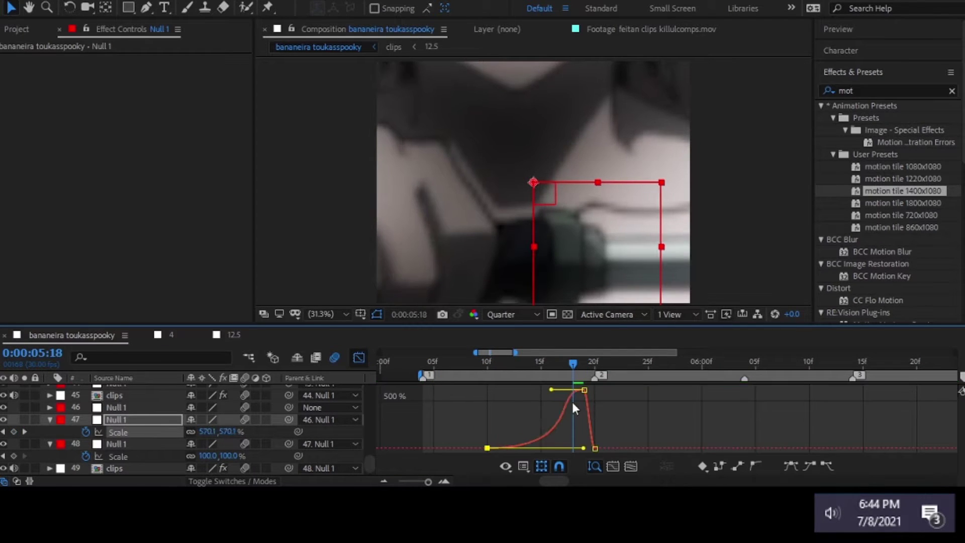
drag(551, 389, 580, 439)
key(space)
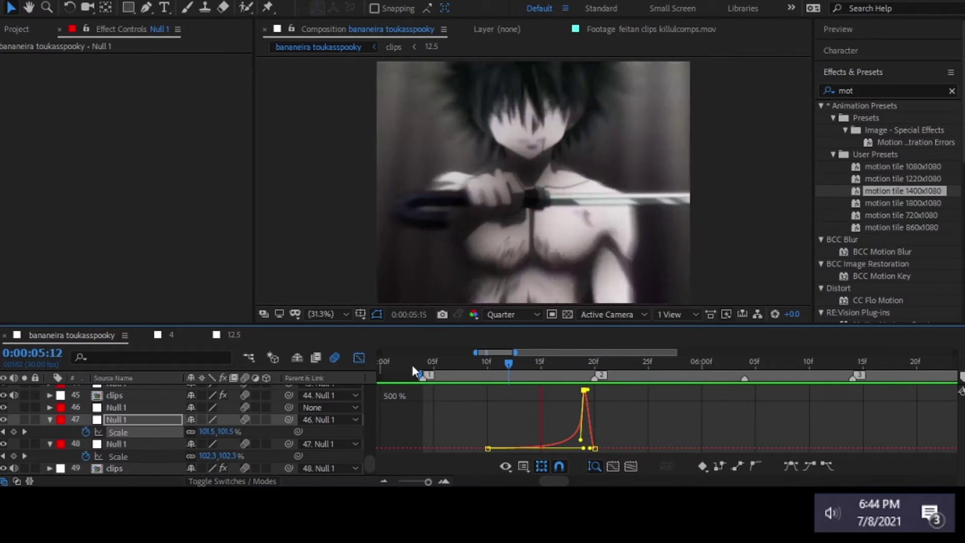
key(space)
drag(581, 440, 593, 436)
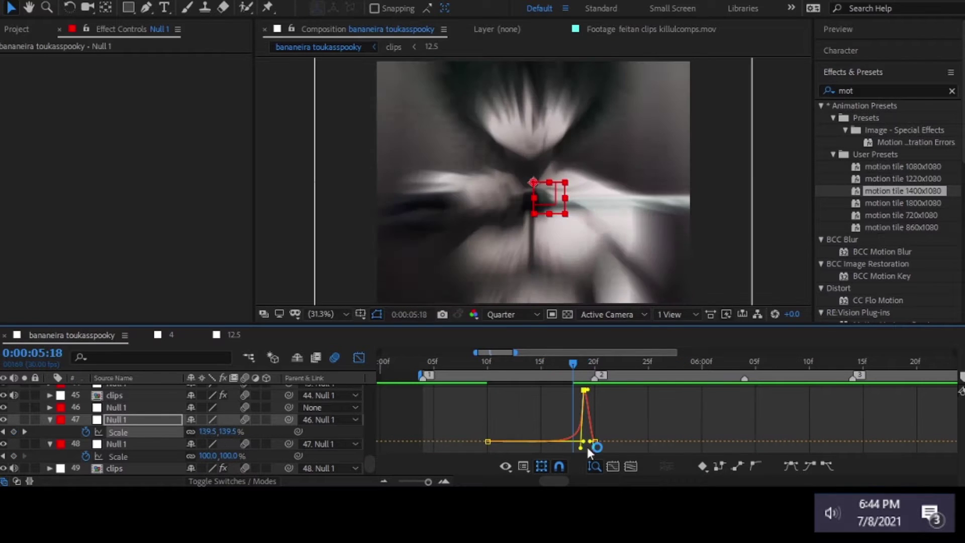
key(shift+F3)
Show the clips layer's Position at the shot start and select Y Position
drag(432, 362, 424, 362)
click(507, 468)
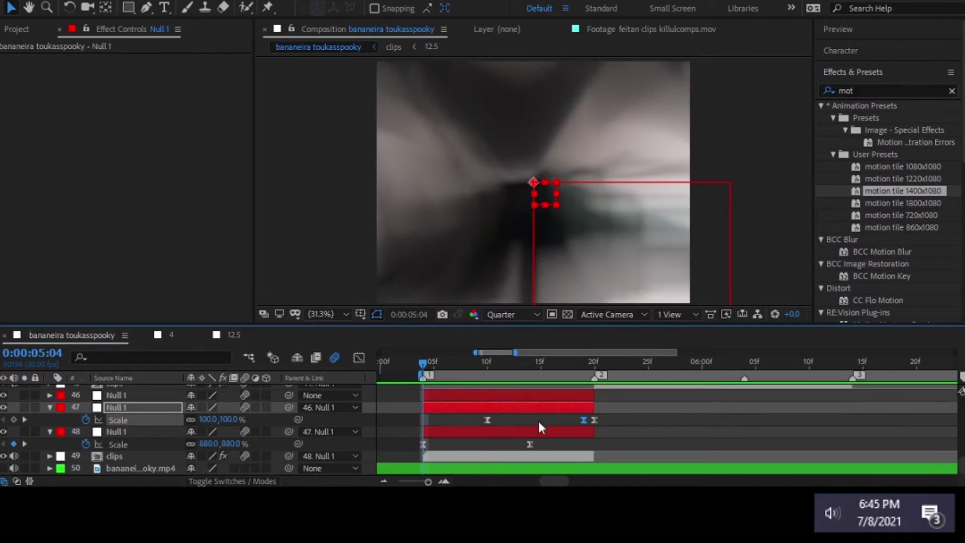
key(p)
click(424, 456)
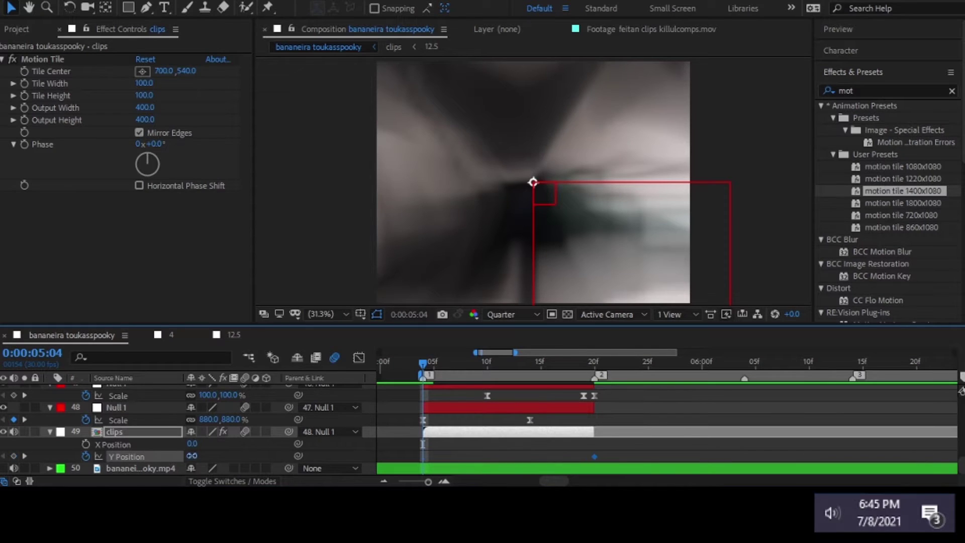
Keyframe the clips layer's Y Position at 260 at the transition start
click(191, 456)
text(260)
key(Return)
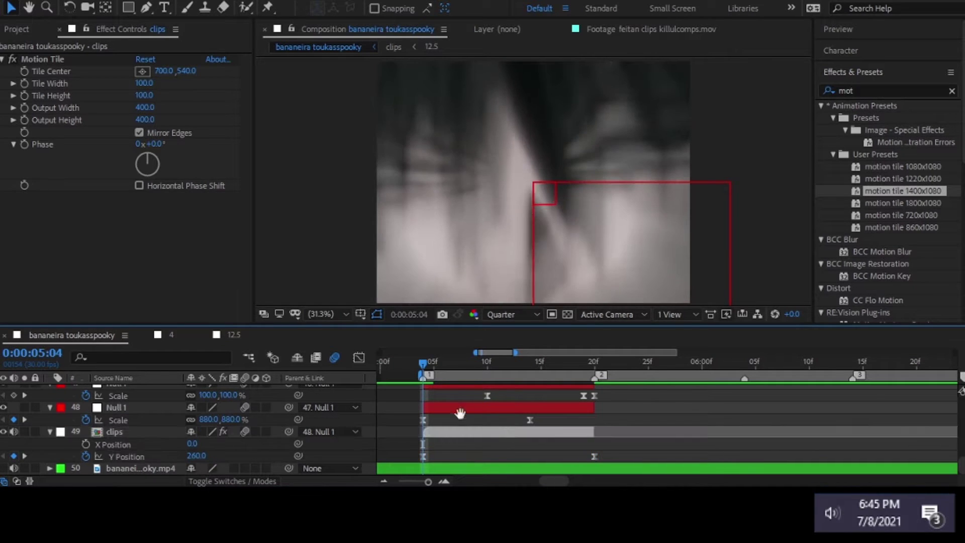
click(24, 455)
click(192, 456)
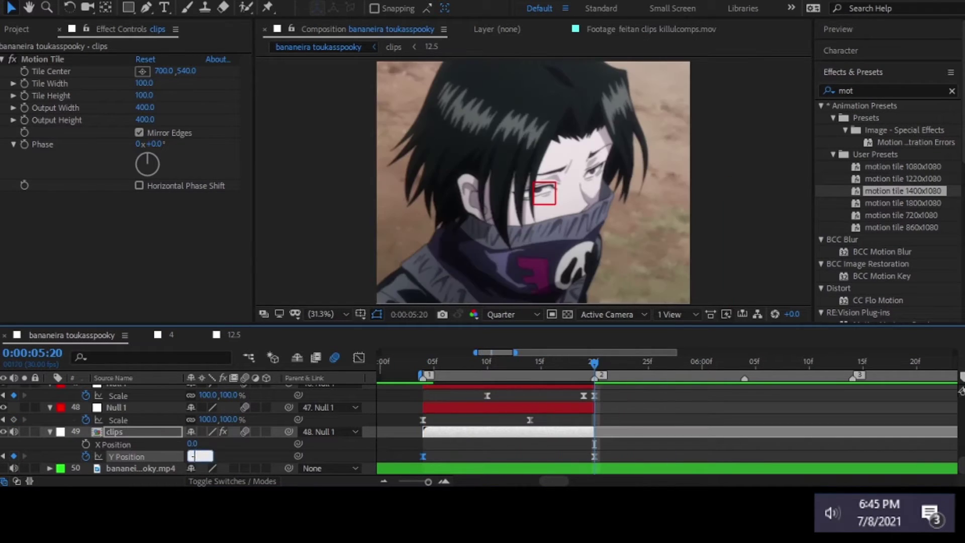
drag(427, 362, 411, 363)
Add a slight Rotation tilt at 5:20, set the ending Y Position to -40, and preview
click(597, 366)
key(alt+shift+r)
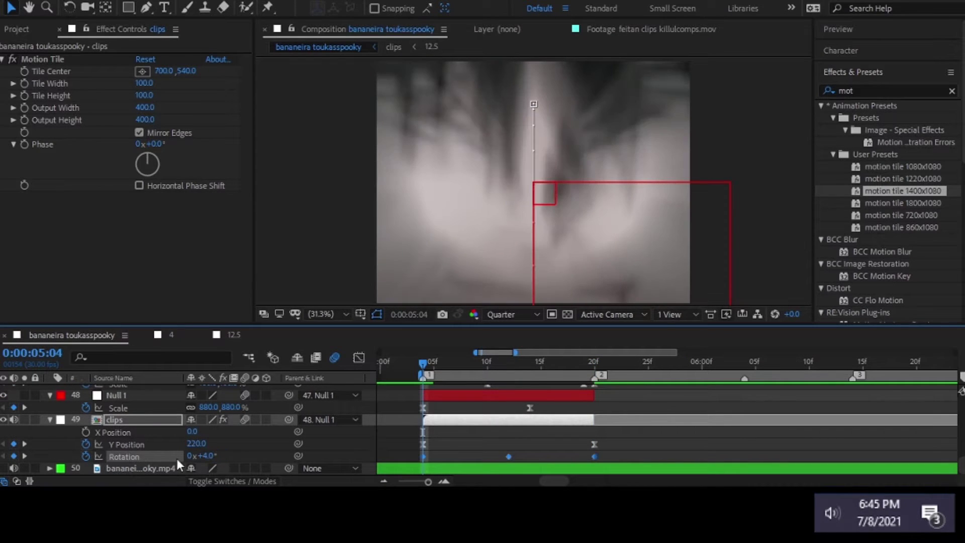
drag(201, 455, 206, 456)
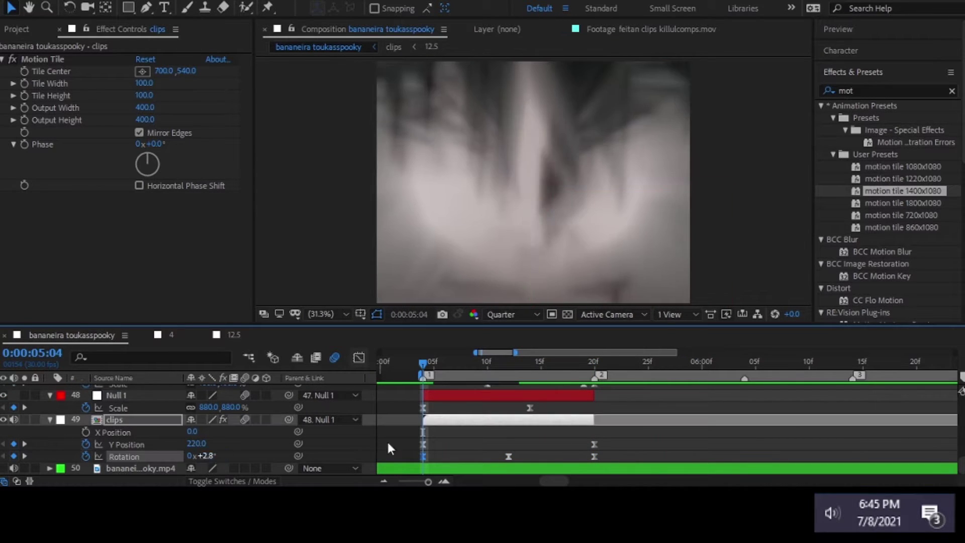
drag(423, 363, 594, 362)
click(200, 443)
key(Return)
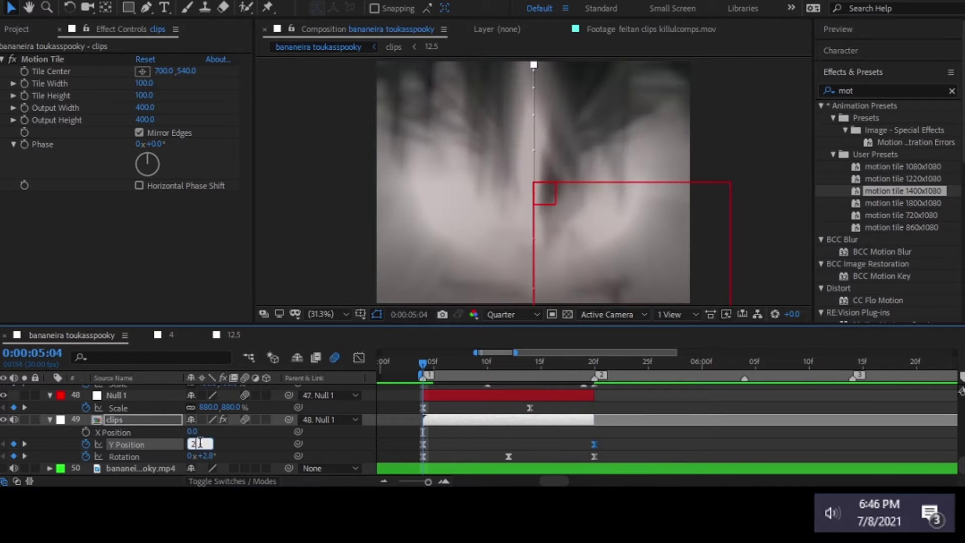
text(40.0)
click(610, 364)
key(space)
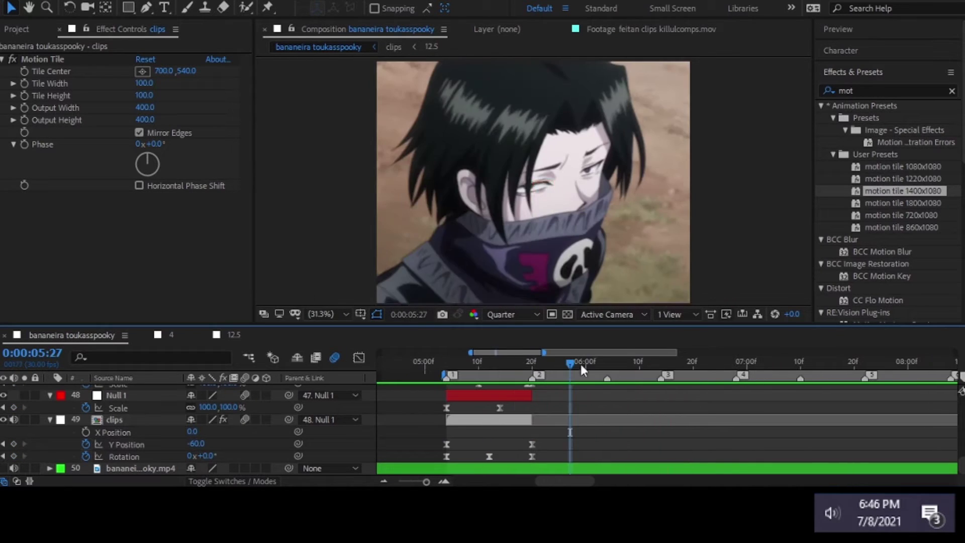
Inside the clips precomp, keyframe layer 2.5's Opacity so it crossfades in at 6:04
double_click(685, 421)
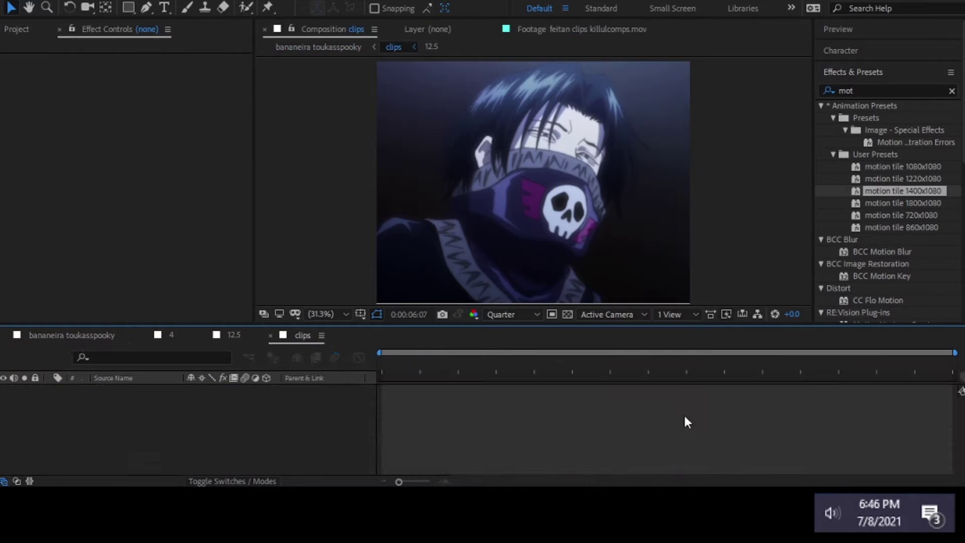
click(565, 444)
key(j)
key(alt+shift+t)
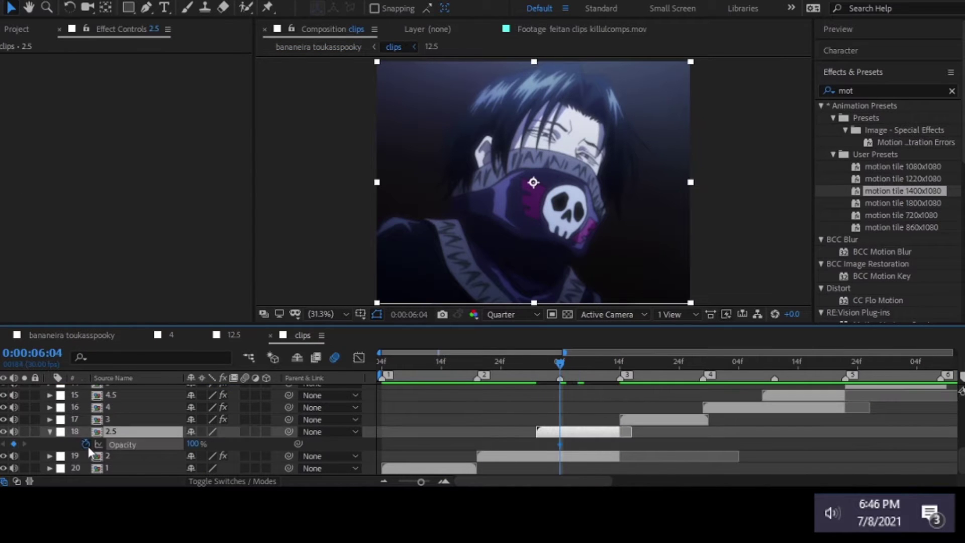
drag(559, 444, 543, 444)
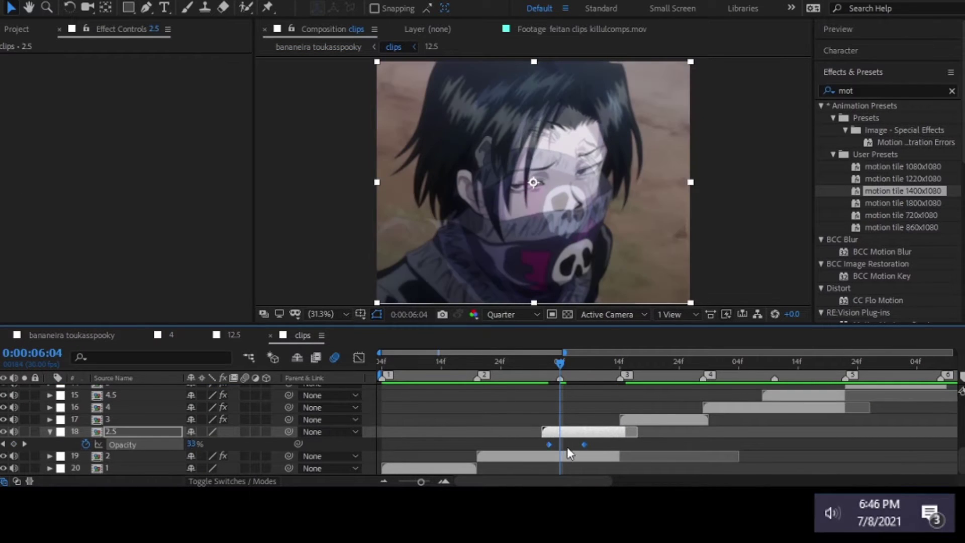
Apply the motion tile 1400x1080 preset to layer 2.5 and separate its Position dimensions
click(614, 363)
key(ctrl+alt+shift+f)
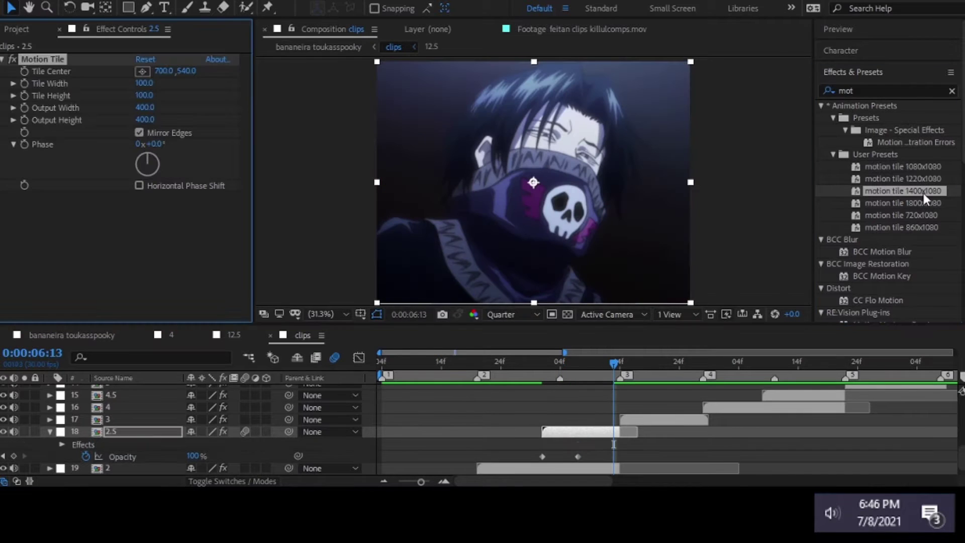
key(p)
right_click(133, 445)
click(194, 295)
Keyframe layer 2.5's X Position slide from 2530 to 700 and ease both keys
click(601, 363)
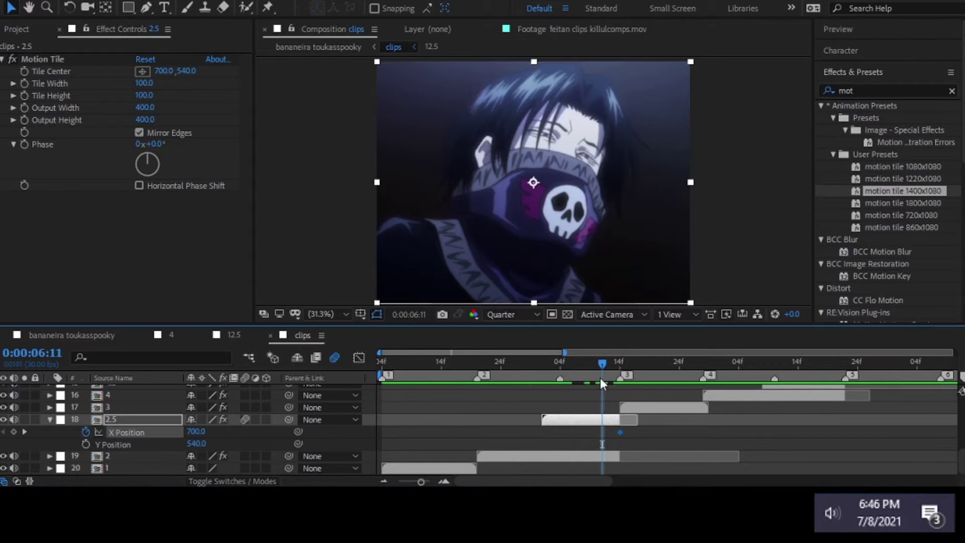
click(143, 431)
key(ctrl+v)
drag(602, 433, 542, 432)
click(127, 432)
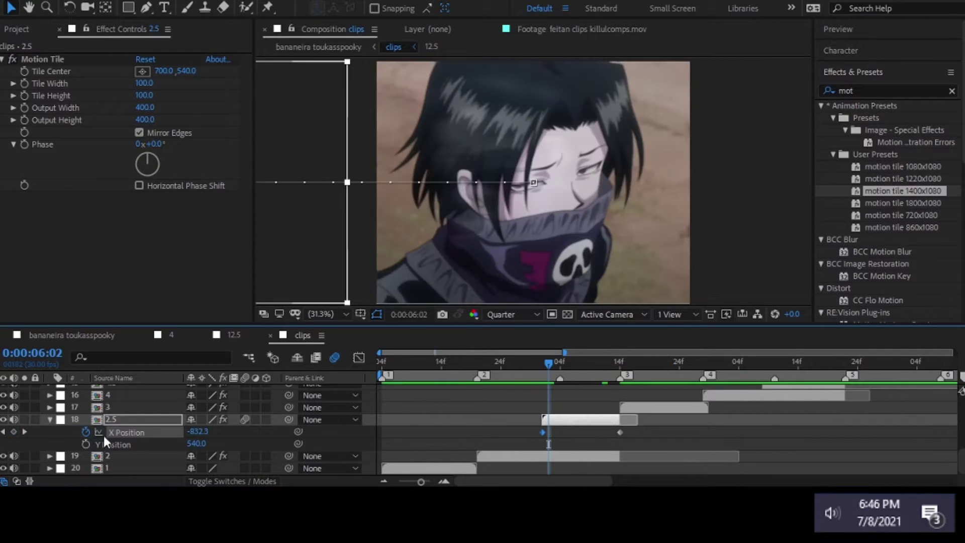
key(F9)
Inspect the X Position speed curve, then return to the bananeira toukasspooky comp
click(548, 357)
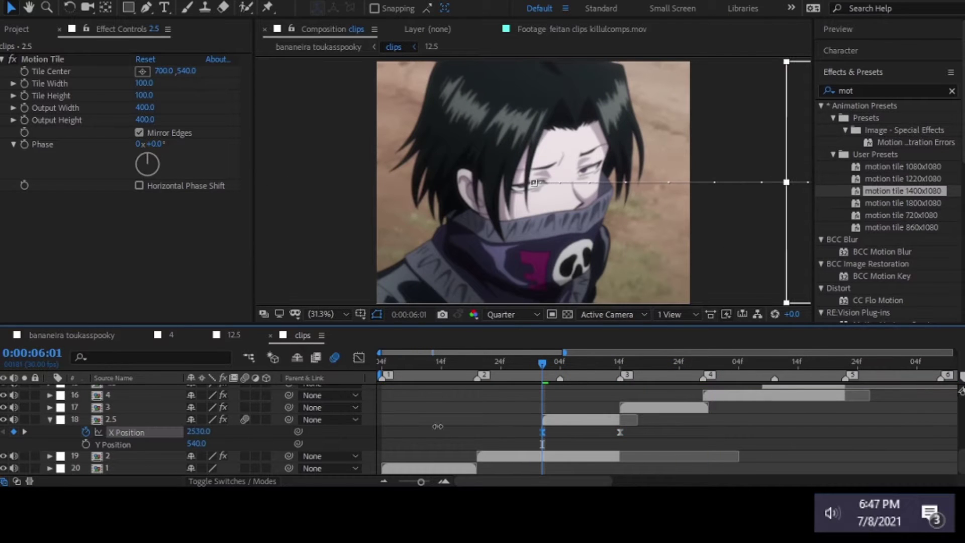
key(equal)
key(Page_Down)
key(shift+F3)
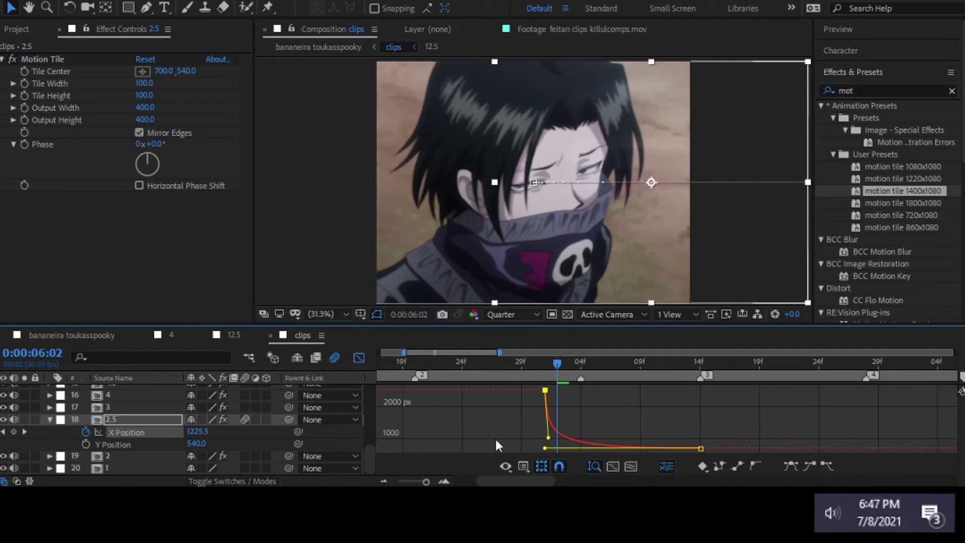
key(shift+F3)
click(70, 334)
At 5:19, check layer 2.5's Opacity inside the clips precomp and return
click(525, 368)
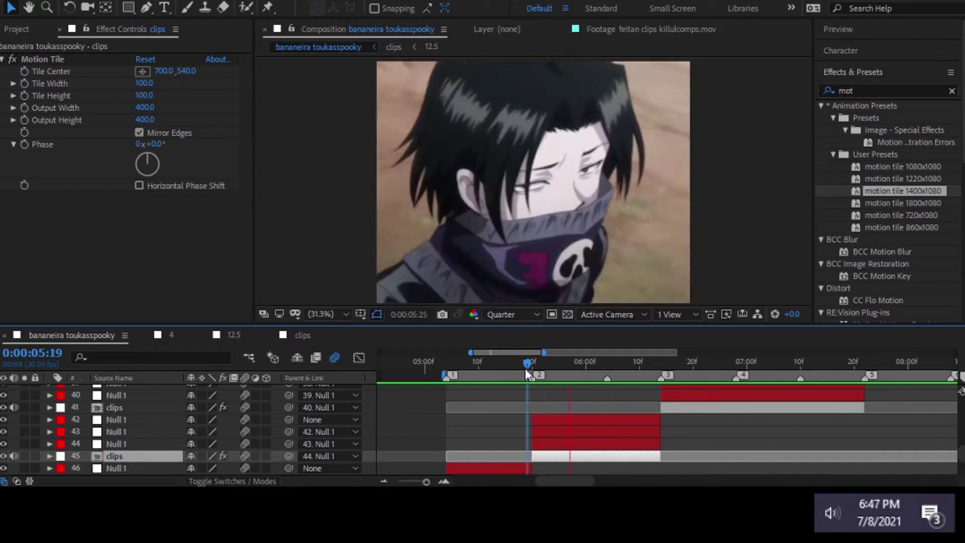
double_click(553, 456)
key(t)
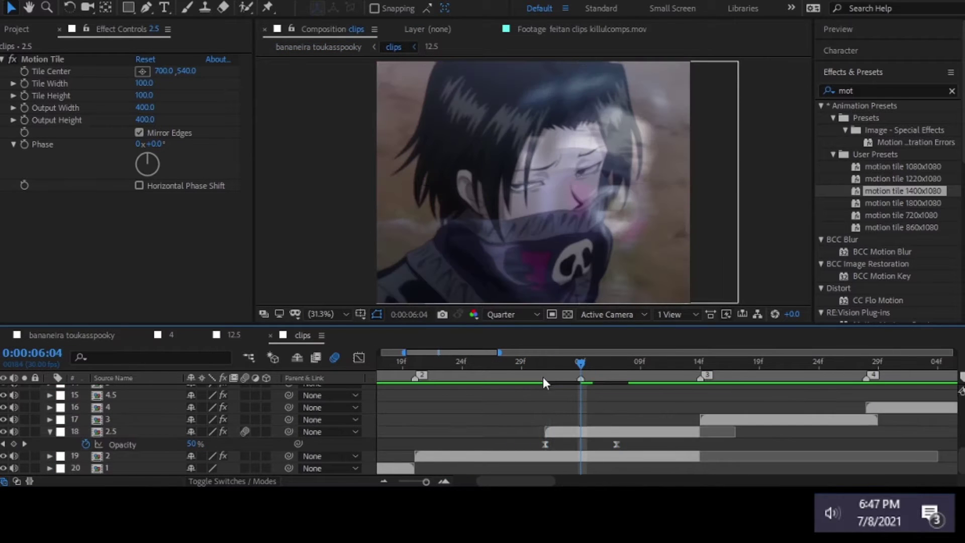
key(shift+Escape)
Keyframe null layer 43's Scale at about 144% and ease it
drag(589, 368, 647, 376)
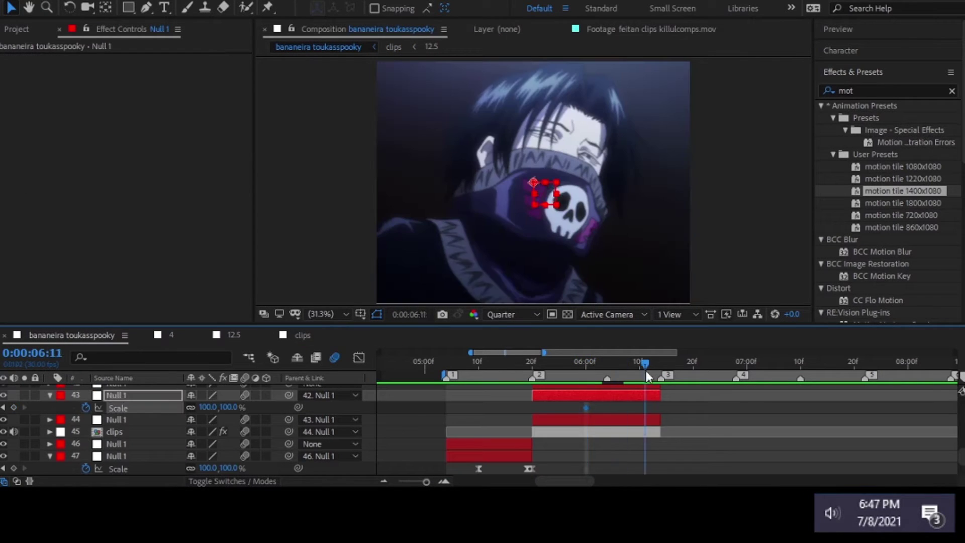
key(Return)
key(equal)
key(Page_Up)
key(Page_Up)
key(Page_Up)
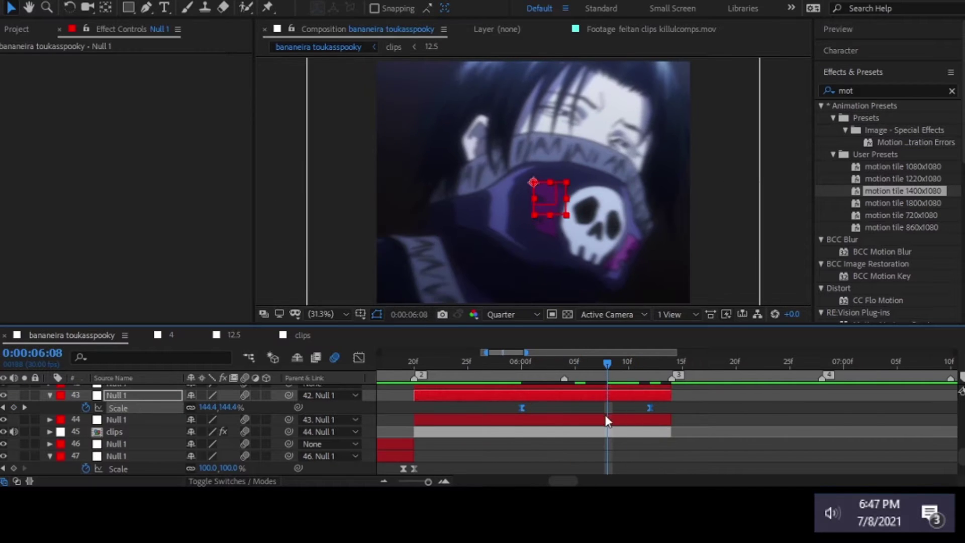
Flip and shrink layer 44's Scale to -19% and make its curve rise steeply
key(ctrl+Down)
key(alt+shift+s)
key(i)
drag(208, 431, 156, 438)
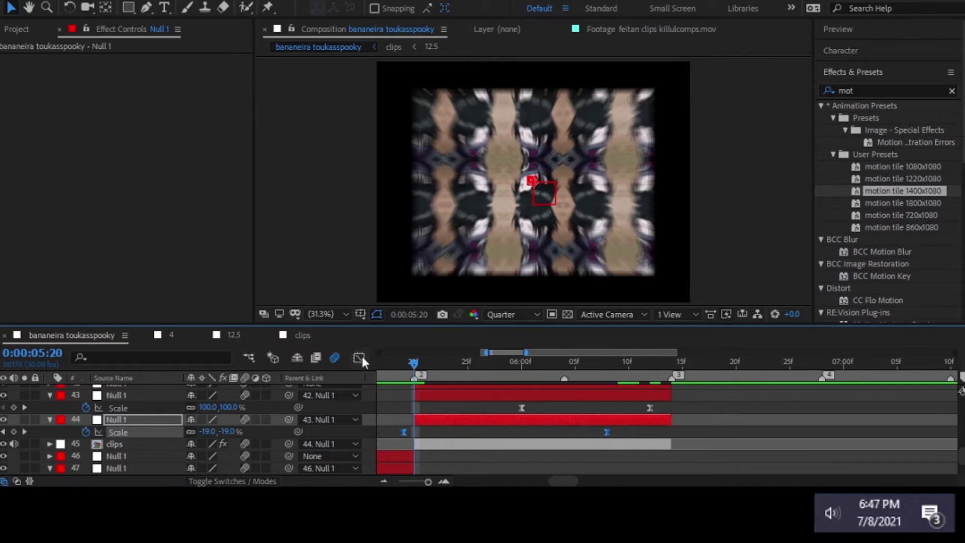
key(shift+F3)
drag(471, 448, 407, 414)
drag(504, 389, 434, 390)
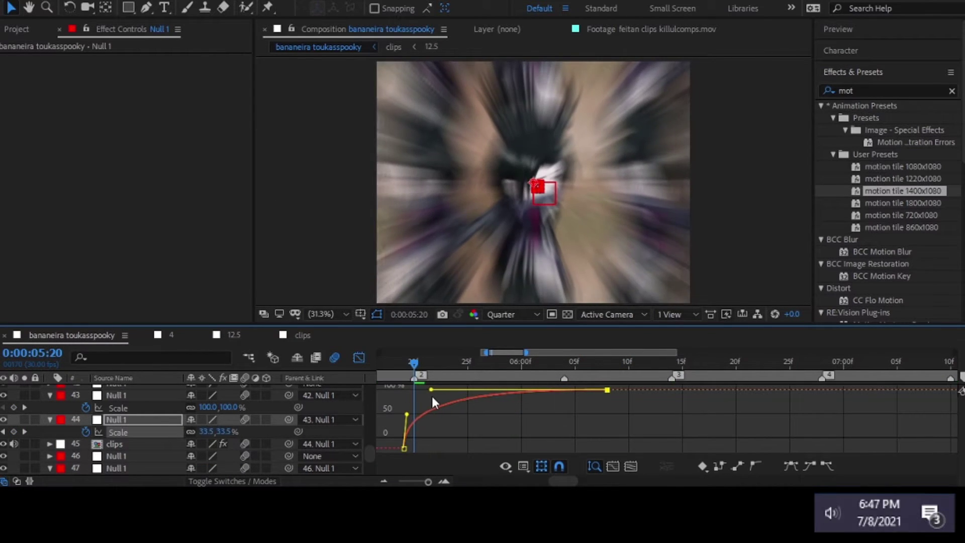
key(shift+F3)
Preview layer 43's zoom and change its Scale keyframe velocity influence
key(ctrl+Up)
key(space)
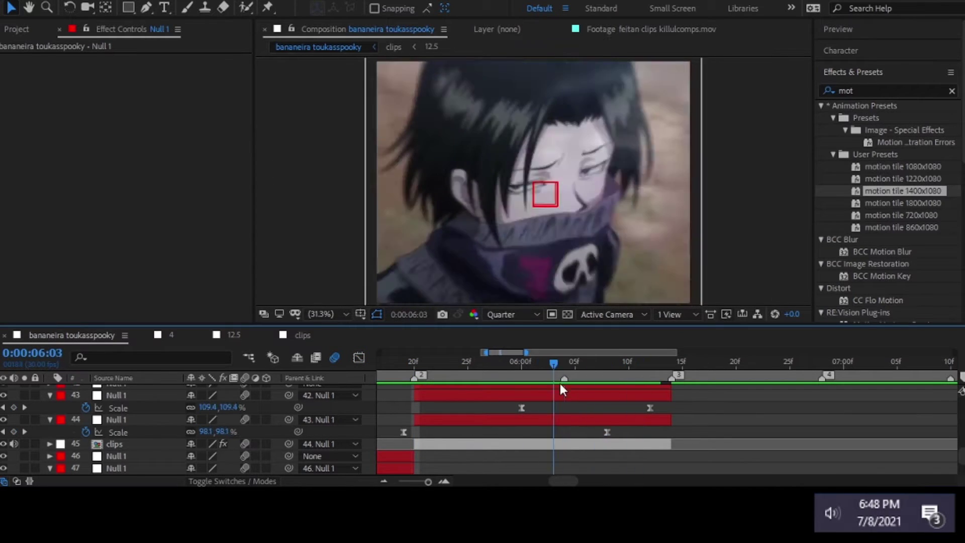
key(shift+F3)
key(ctrl+shift+k)
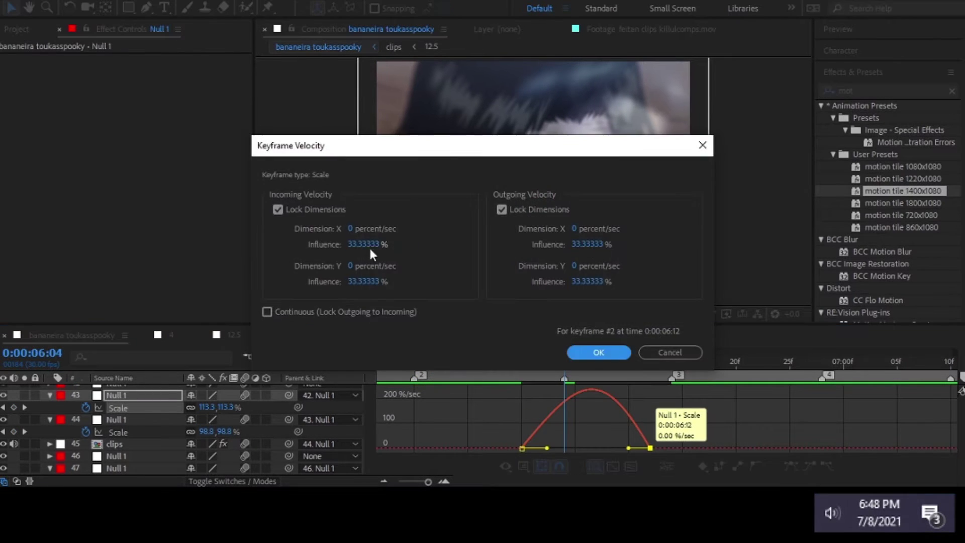
key(Return)
Steepen layer 42's Scale ease into a sharp zoom and check the frame at 06:00
click(358, 358)
key(ctrl+Up)
key(o)
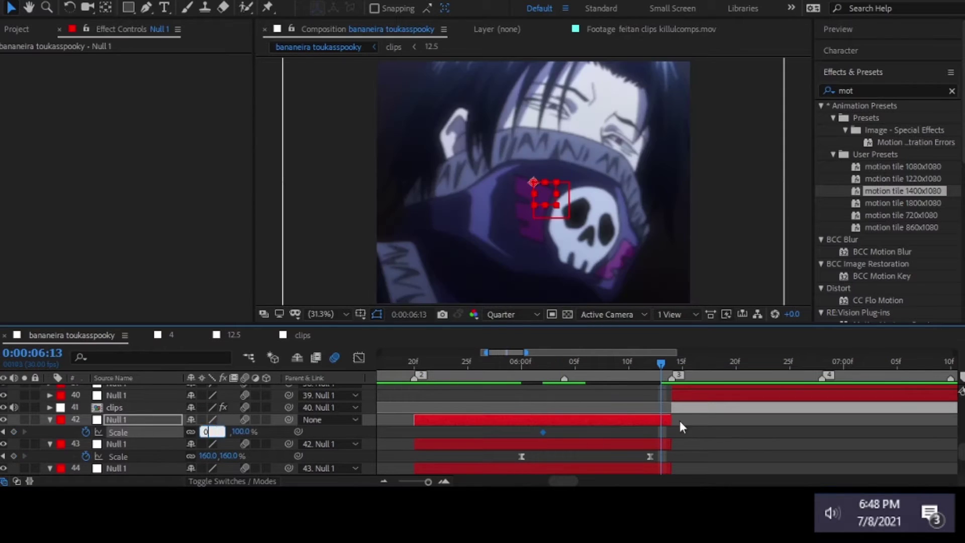
key(shift+F3)
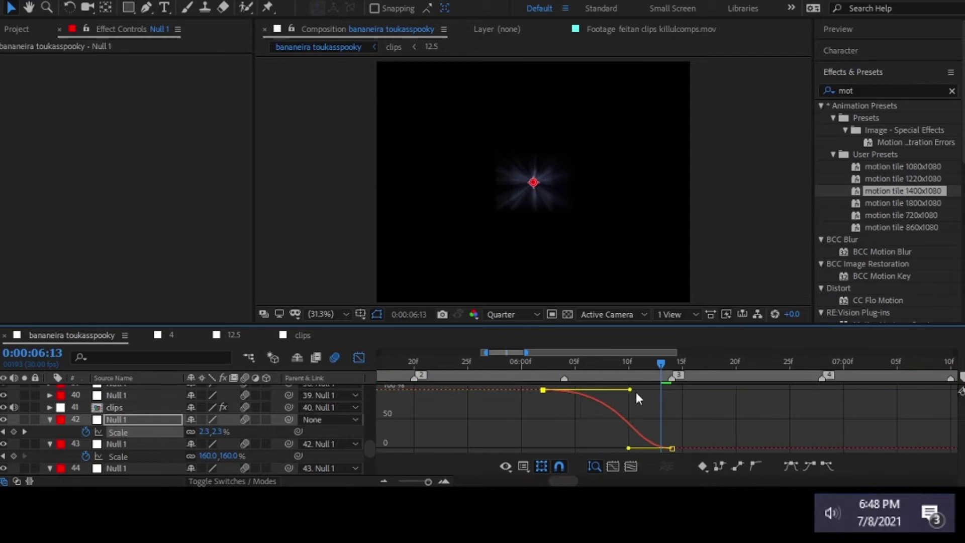
drag(637, 398, 714, 425)
key(minus)
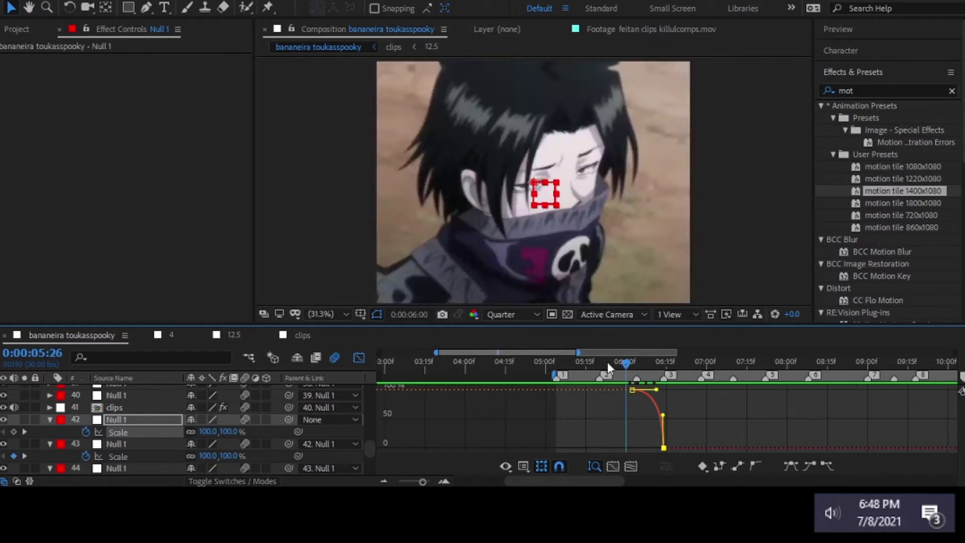
drag(583, 362, 625, 361)
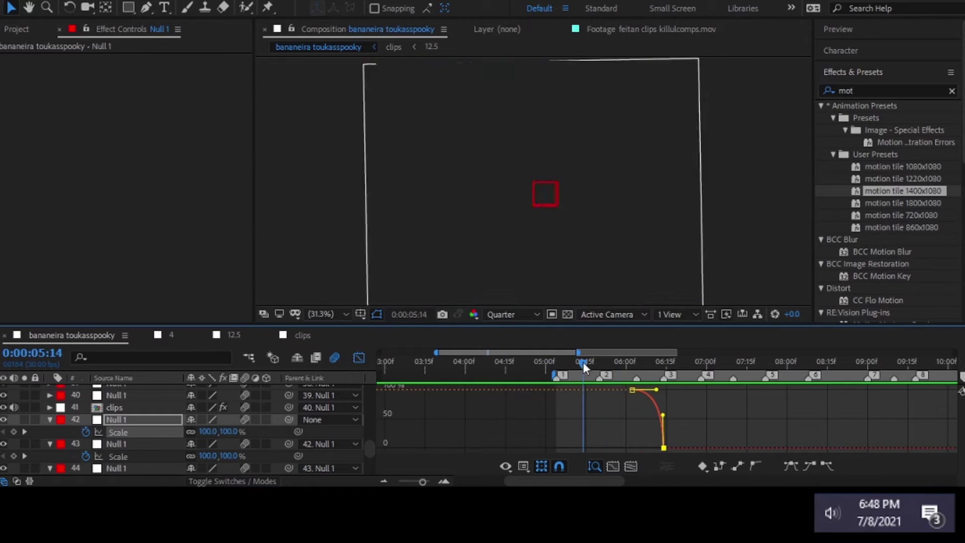
key(shift+F3)
key(equal)
Keyframe layer 43's Rotation dip to about -8° with 100% influence easing, and preview
key(alt+shift+r)
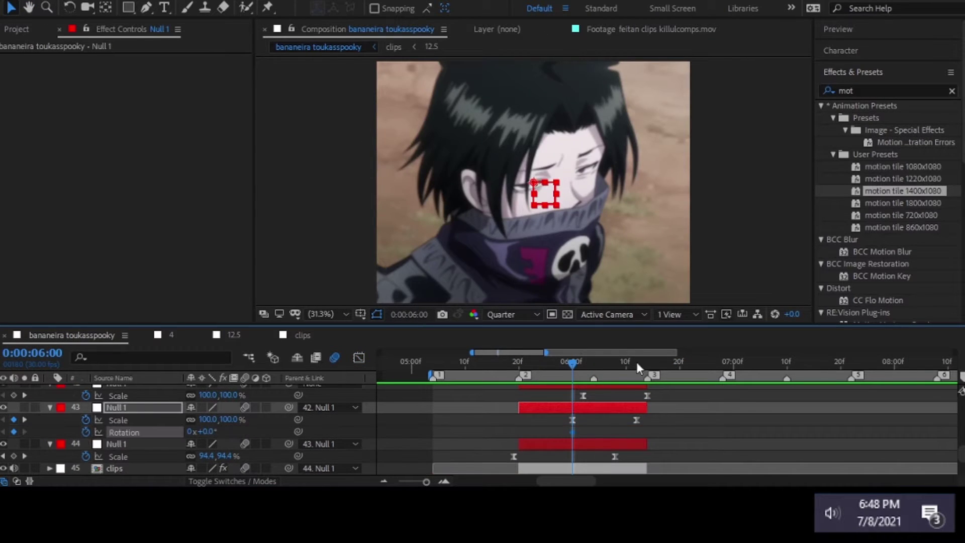
drag(206, 431, 199, 431)
drag(572, 361, 632, 437)
key(shift+F3)
click(506, 466)
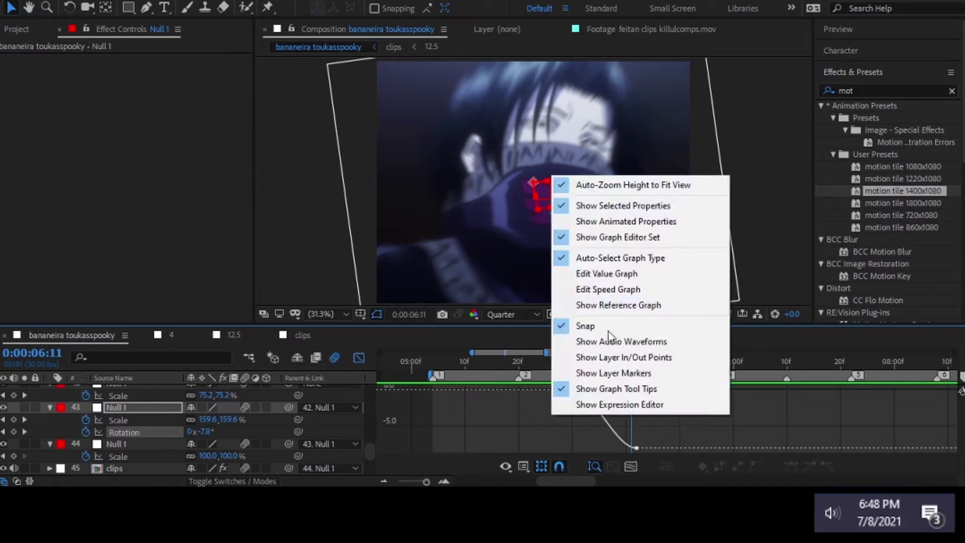
click(577, 301)
click(636, 389)
key(ctrl+shift+k)
text(100)
key(Return)
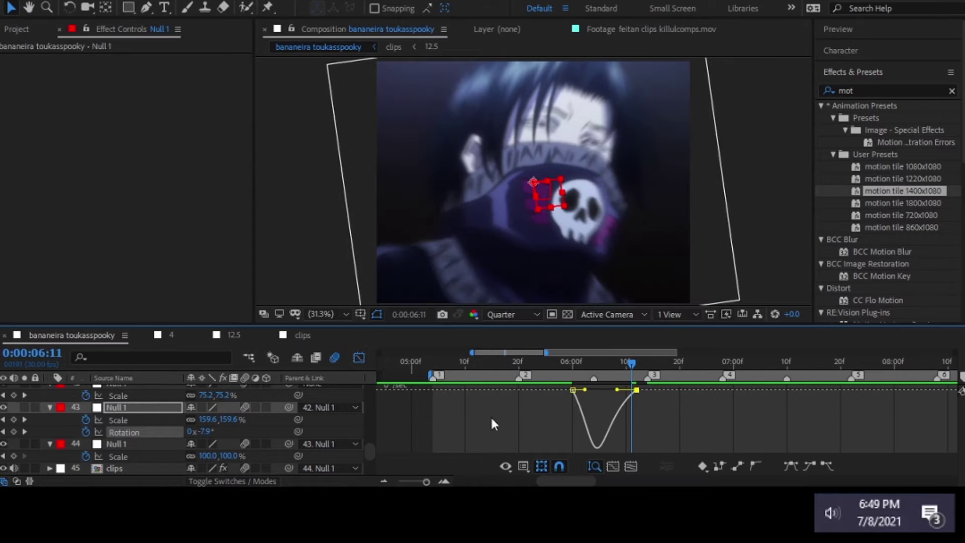
key(space)
key(shift+F3)
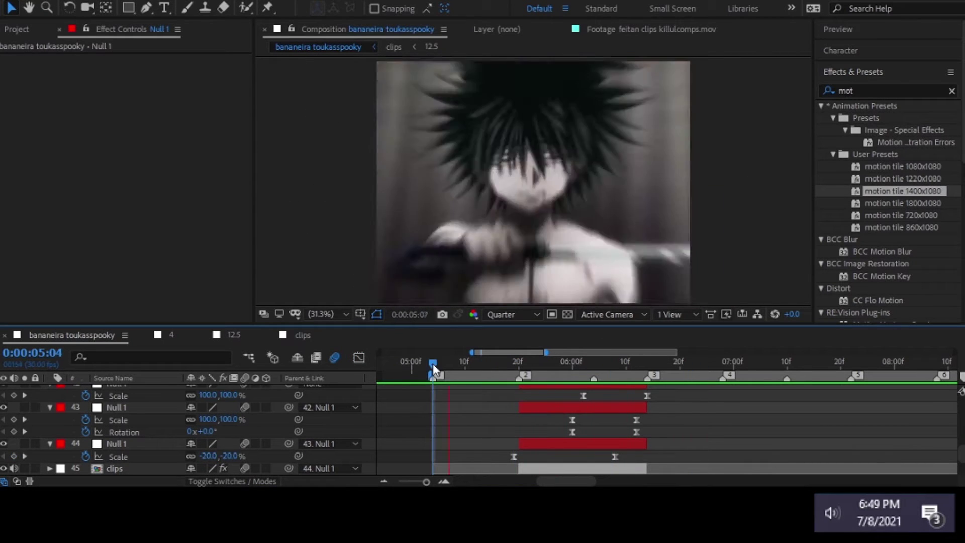
Reveal the clips layer's Position and open its property options
click(115, 468)
scroll(115, 442, down, 3)
key(p)
right_click(116, 408)
Separate the clips layer's Position into X and Y and select the Y Position keyframes at 05:20
click(215, 267)
scroll(191, 437, down, 2)
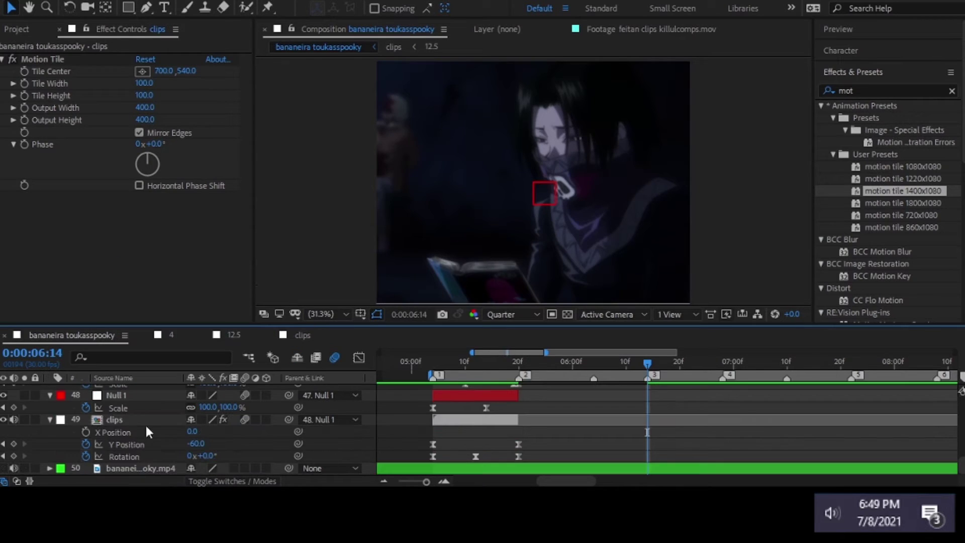
key(j)
key(j)
key(j)
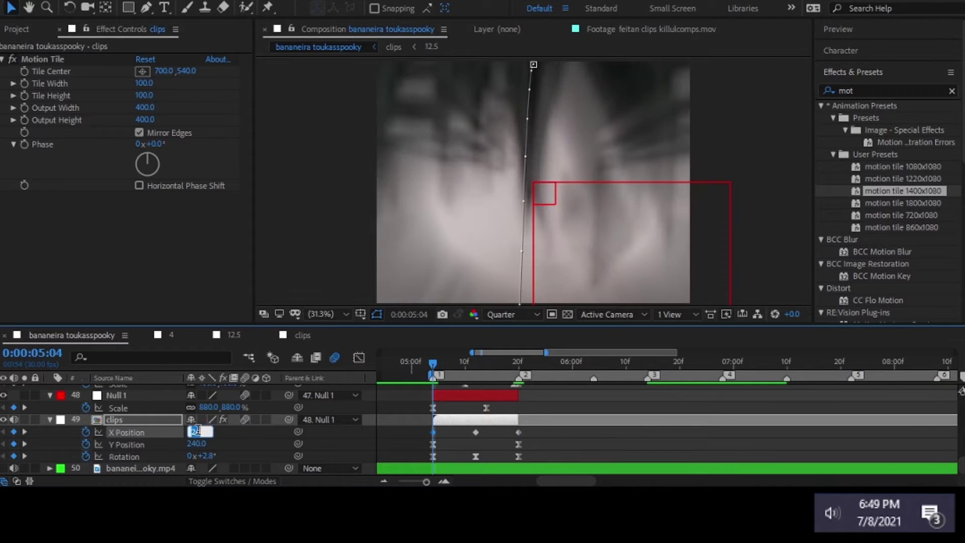
click(446, 390)
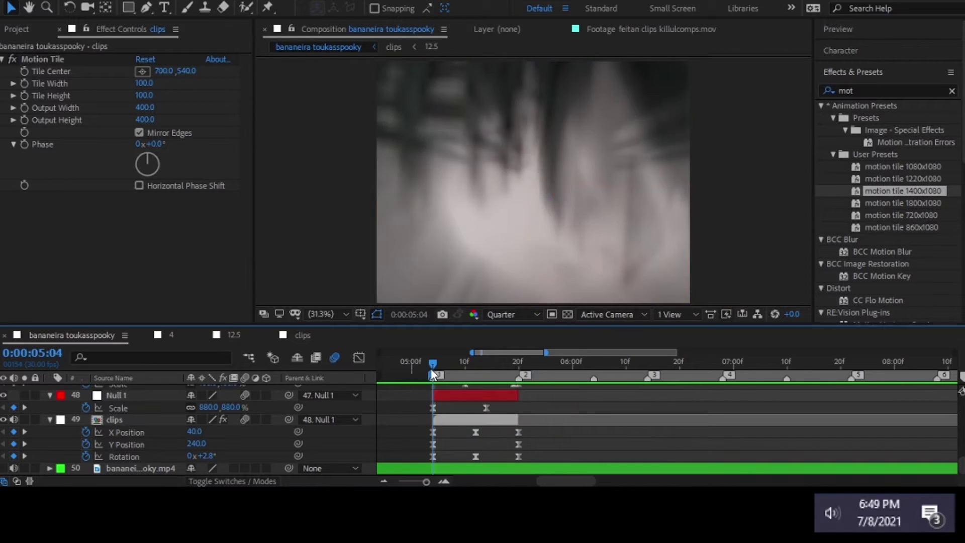
scroll(557, 422, up, 4)
click(114, 432)
click(126, 456)
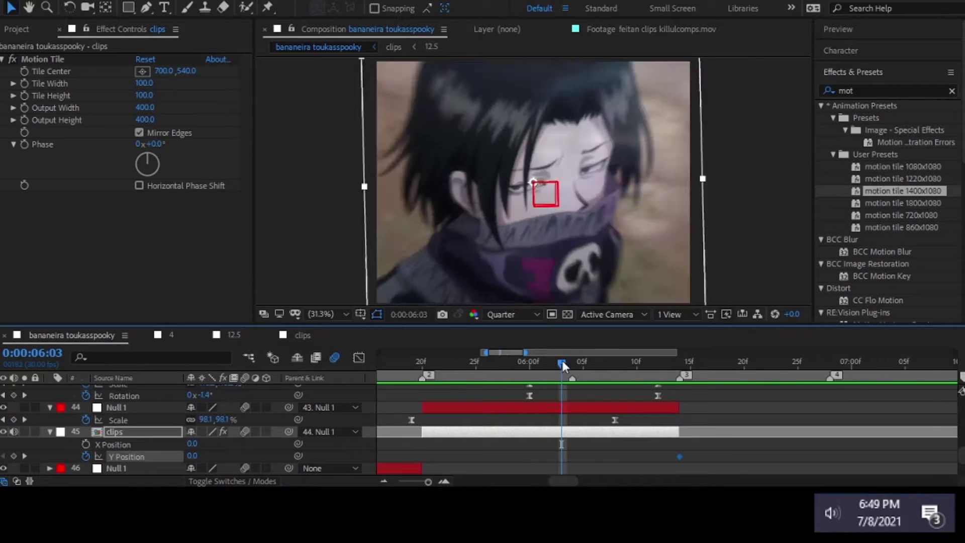
click(422, 361)
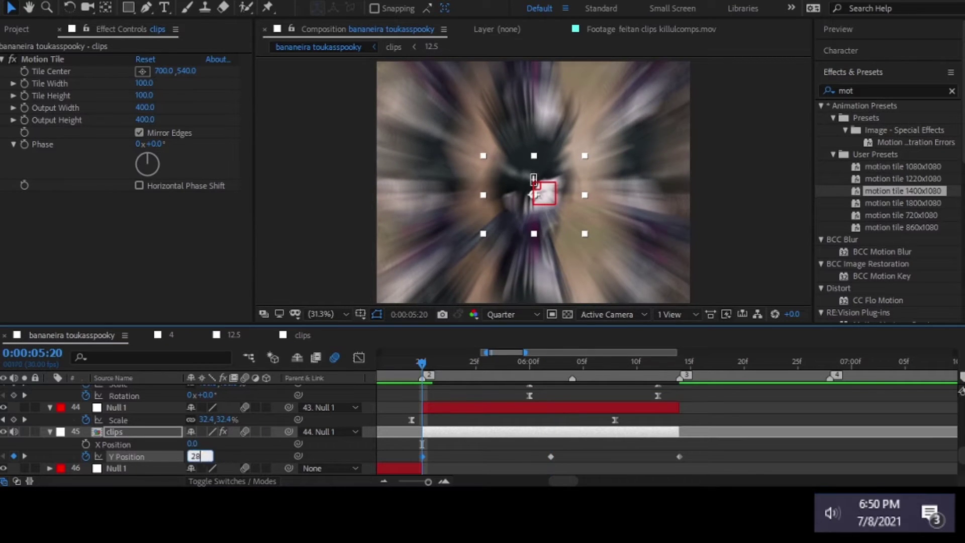
Preview the slide around 06:02 in a zoomed-out timeline
key(minus)
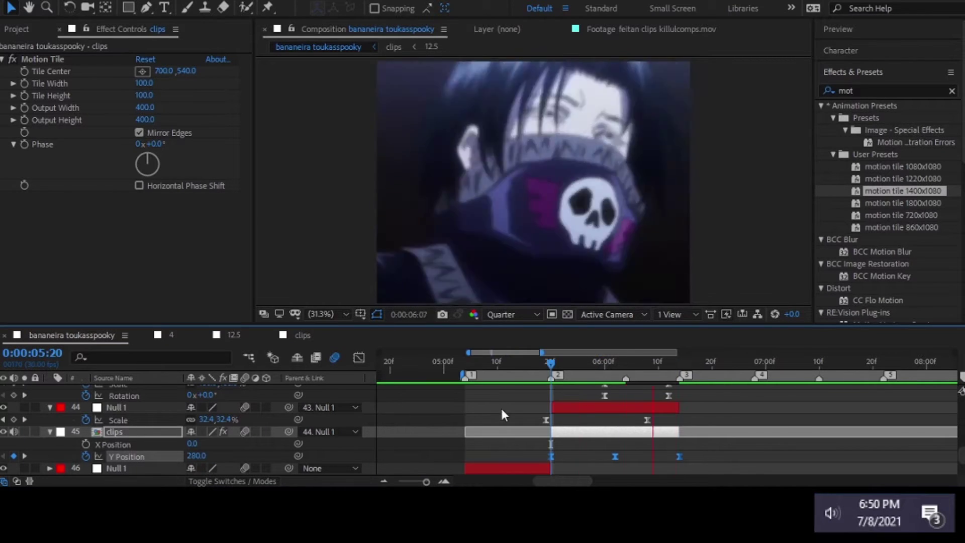
click(610, 366)
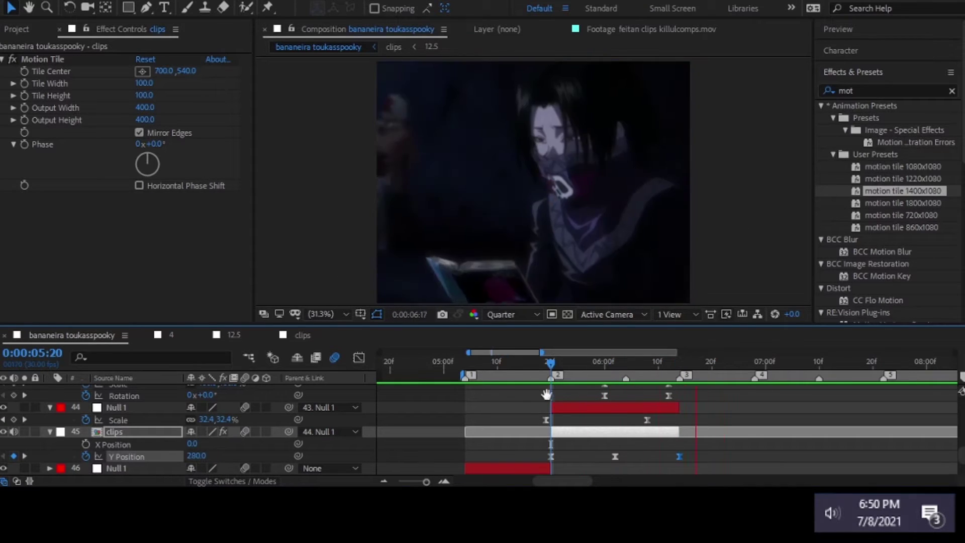
click(614, 363)
scroll(615, 363, down, 1)
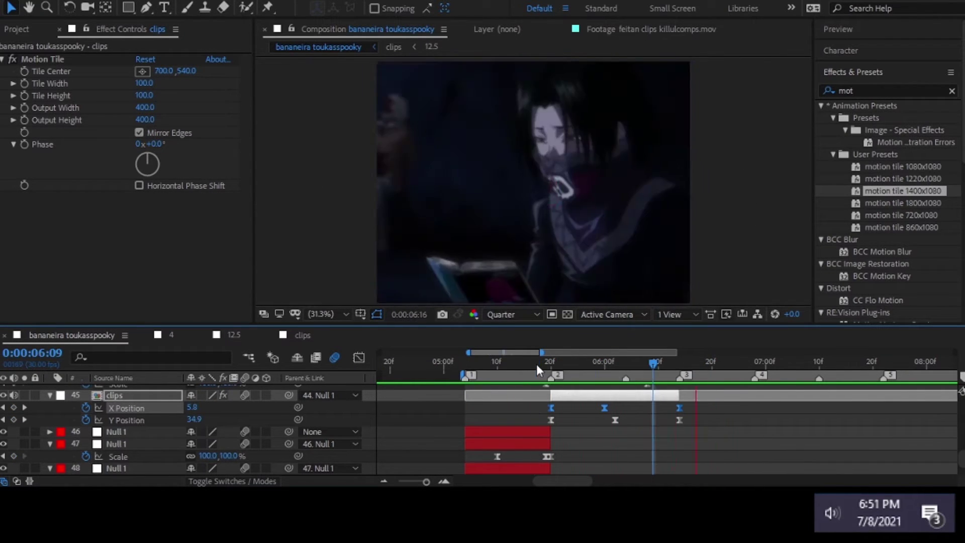
key(space)
Set the clips layer's Rotation keyframe to -0.8° and move to the next Rotation keyframe
key(shift+r)
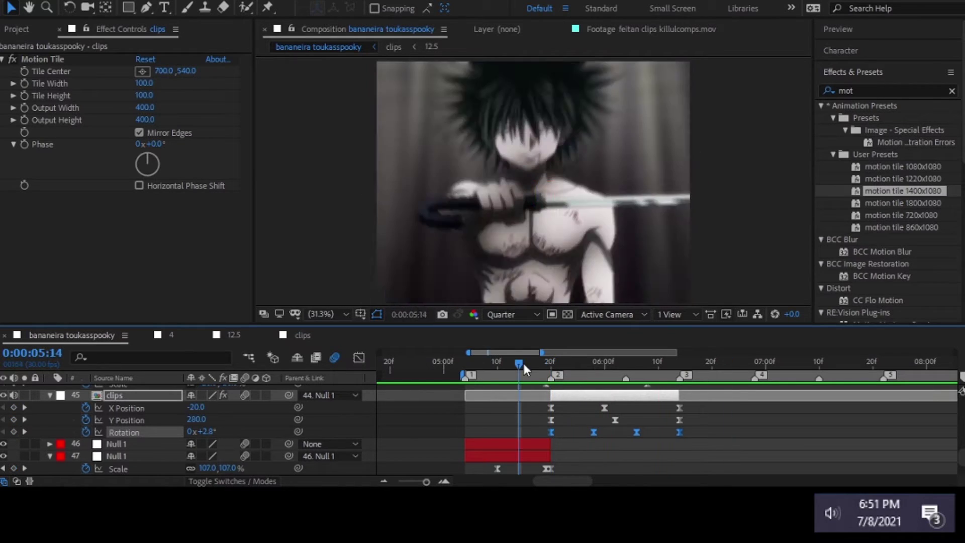
click(566, 416)
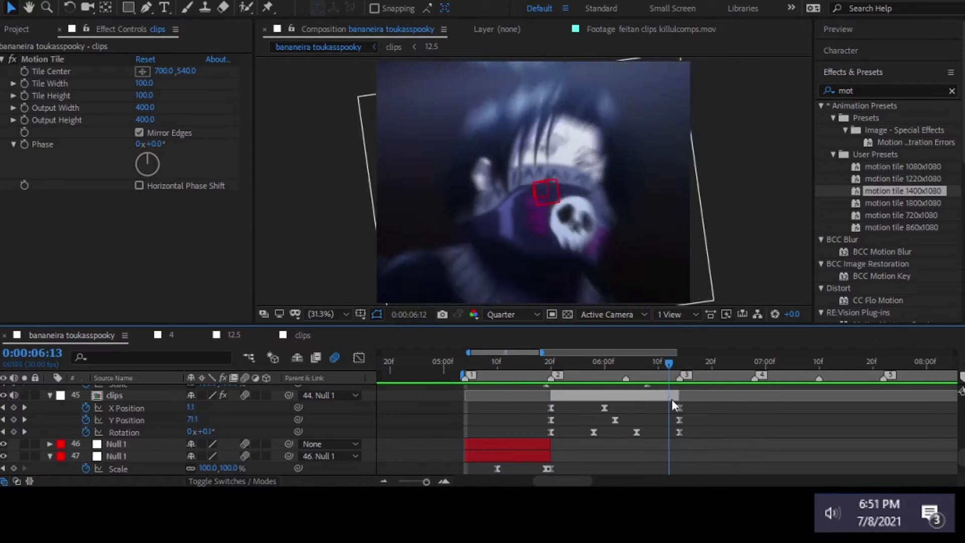
drag(206, 432, 1, 455)
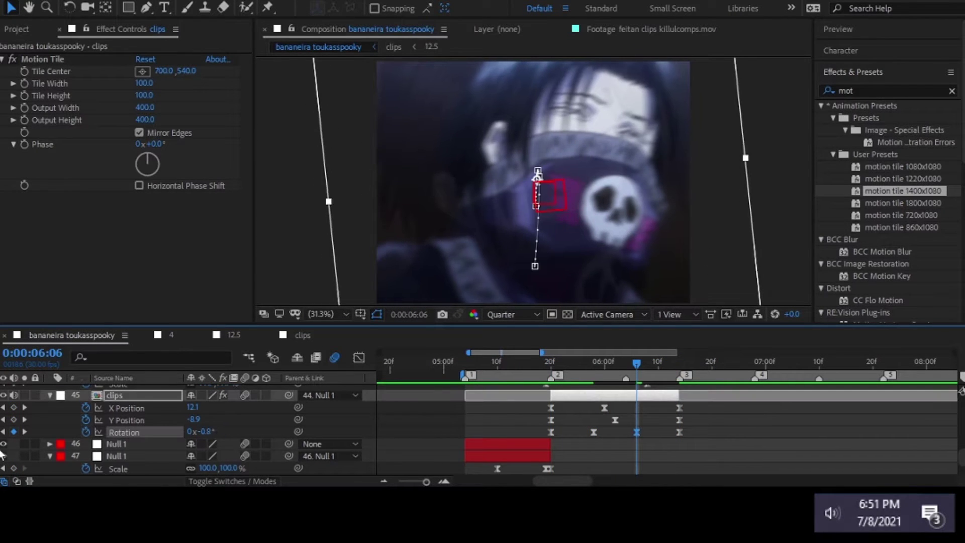
click(24, 433)
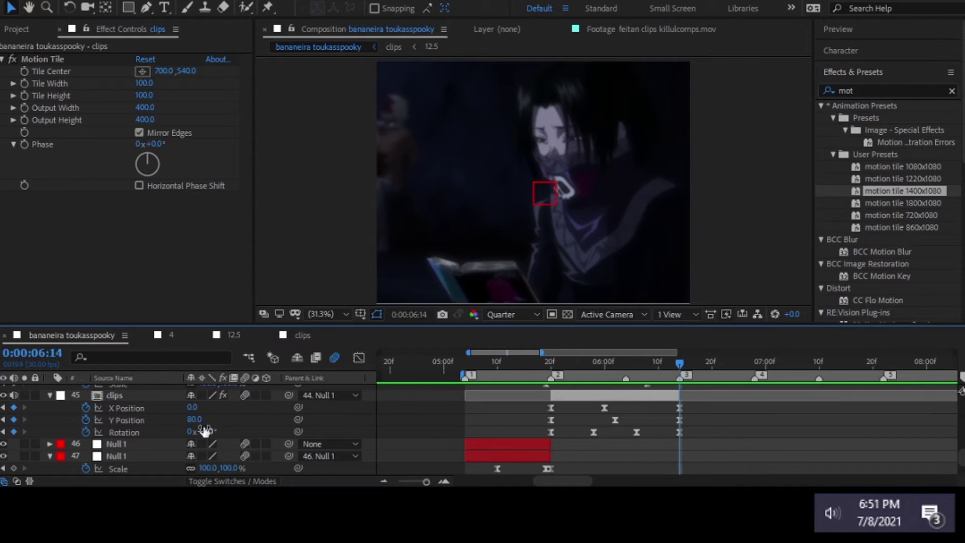
Preview the slide and shake from 05:20, then select Null 1 with its Scale shown
key(minus)
key(space)
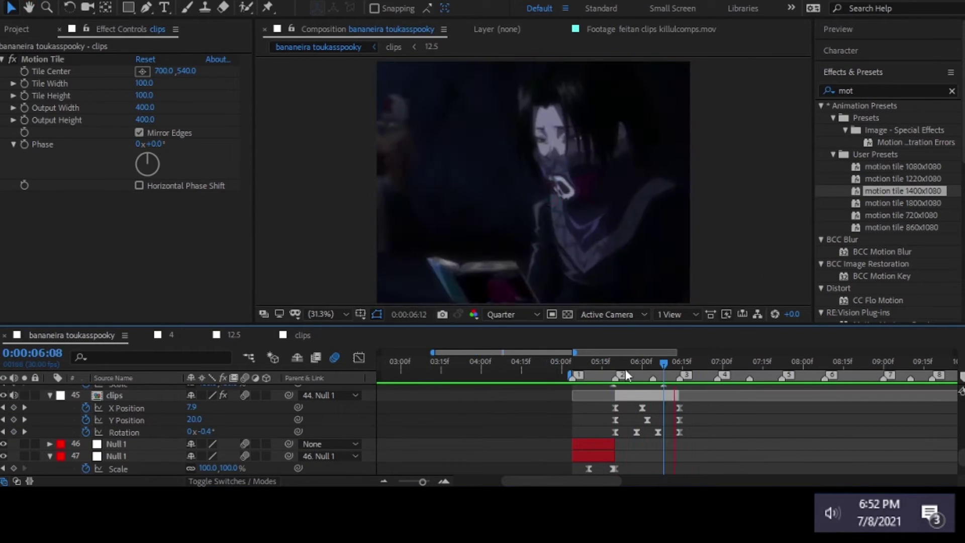
click(615, 368)
key(equal)
click(116, 405)
scroll(73, 416, up, 2)
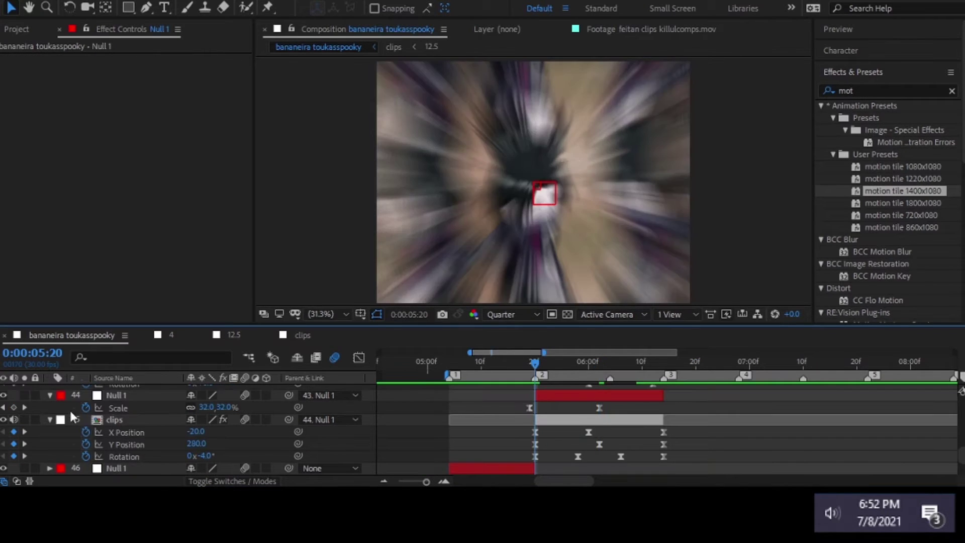
Inspect Null 1's Scale keyframe curve across the zoom transition in the graph editor
key(ctrl+z)
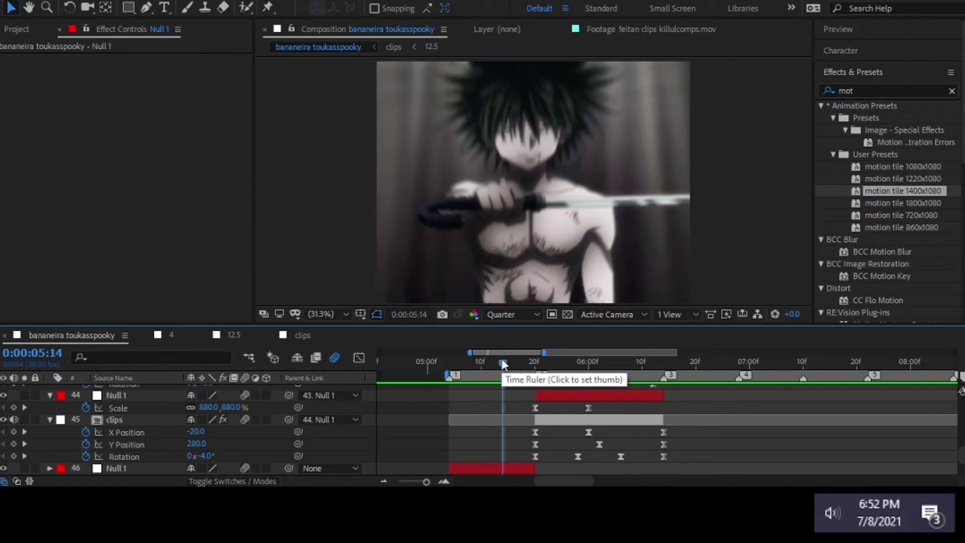
drag(503, 363, 712, 364)
click(588, 408)
key(shift+F3)
right_click(562, 452)
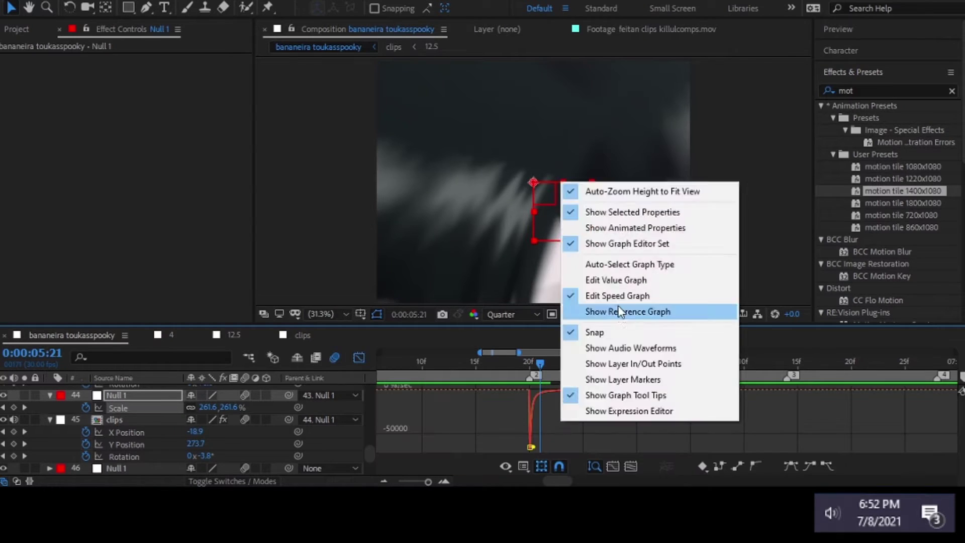
click(625, 310)
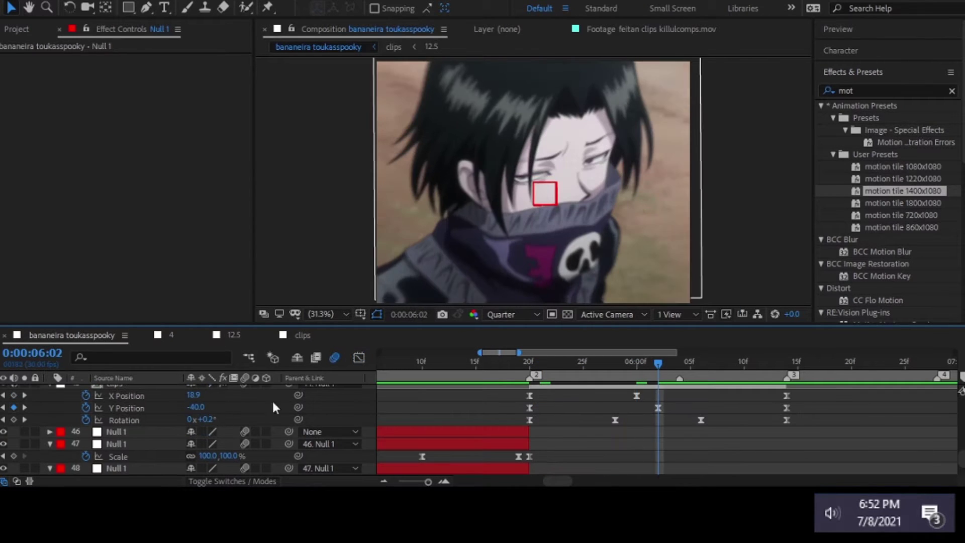
Set the clips layer's Y Position to 320 and scrub the slide from 05:18
drag(207, 407, 198, 415)
text(320)
key(Return)
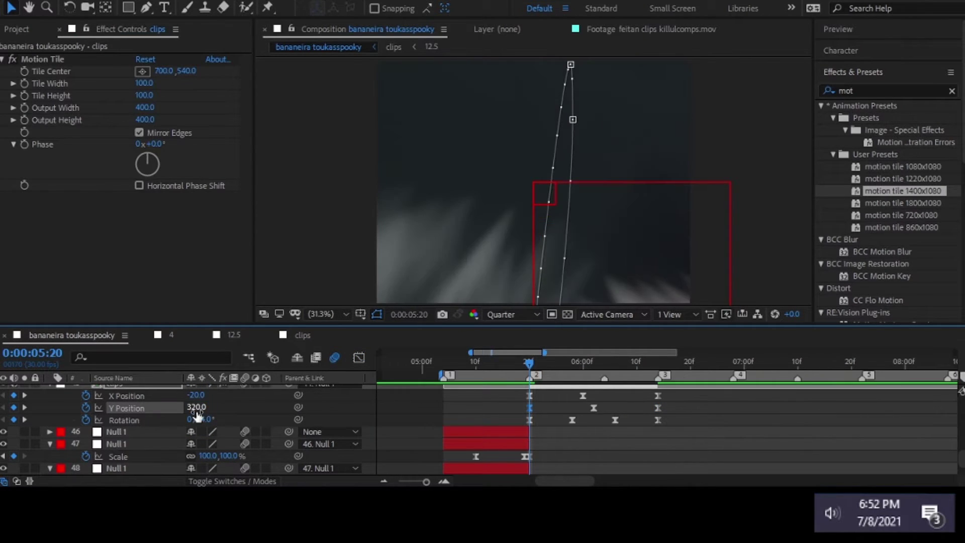
click(518, 363)
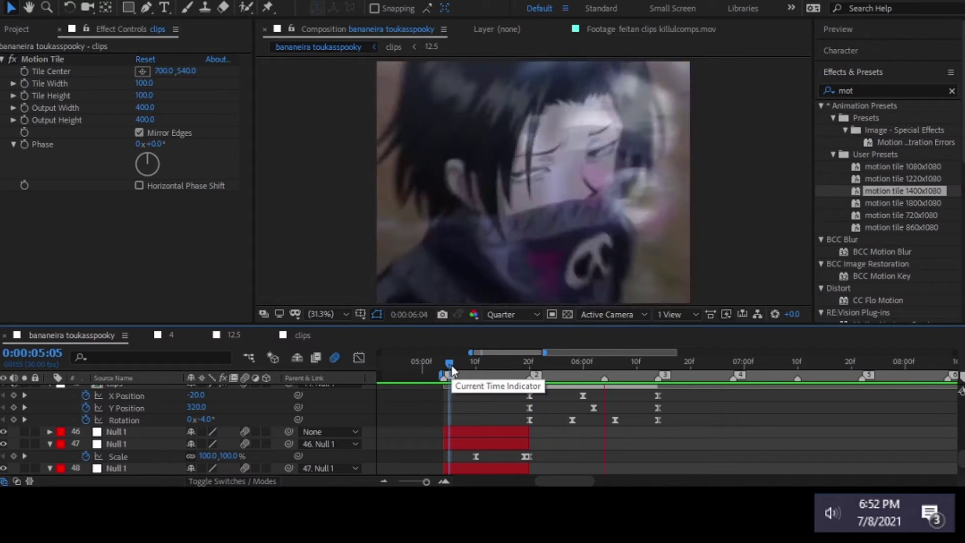
drag(531, 366, 626, 398)
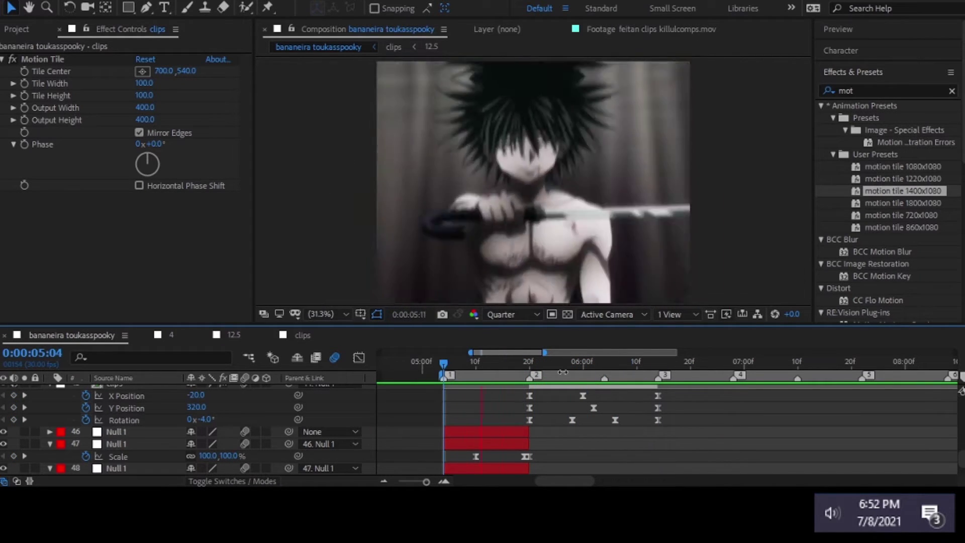
Check the clips precomp, return to the bananeira toukasspooky comp and add an adjustment layer
double_click(629, 416)
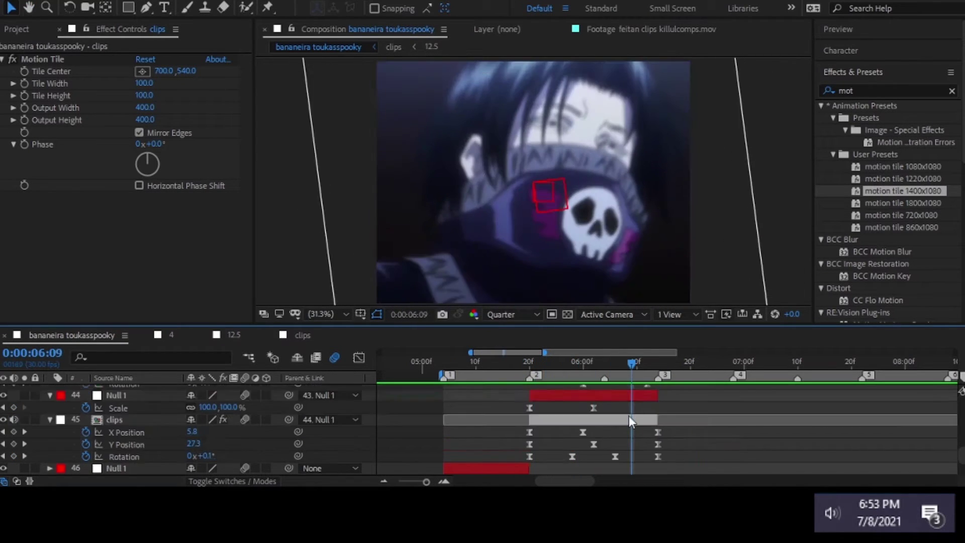
click(75, 337)
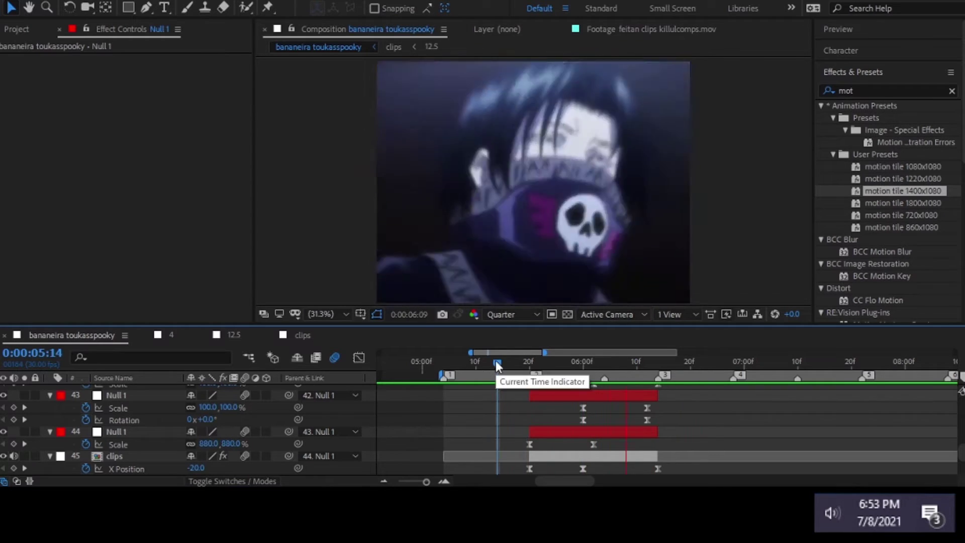
key(ctrl+alt+y)
Trim the adjustment layer to end at the cut and shift Null 1's Scale keyframe onto it
click(681, 371)
key(alt+bracketright)
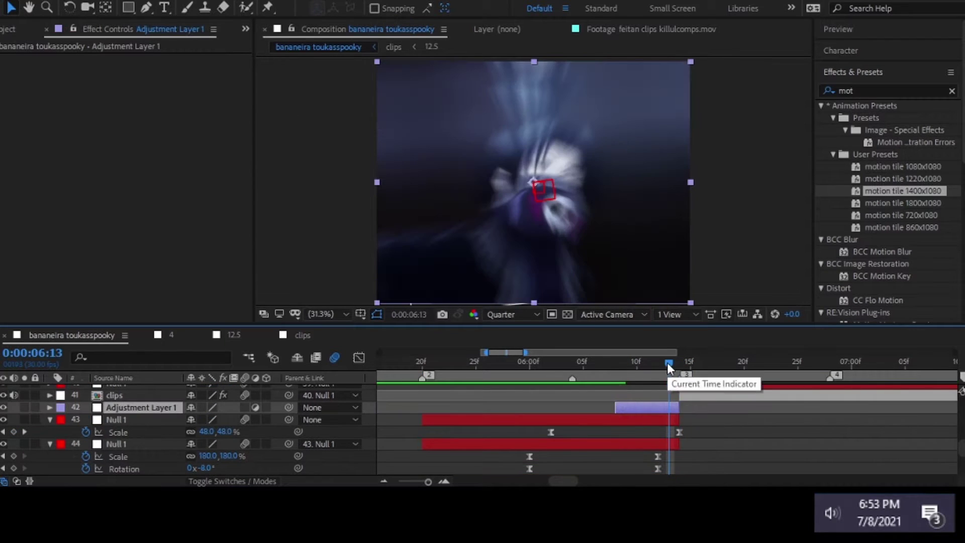
drag(550, 432, 573, 432)
click(255, 407)
key(Page_Up)
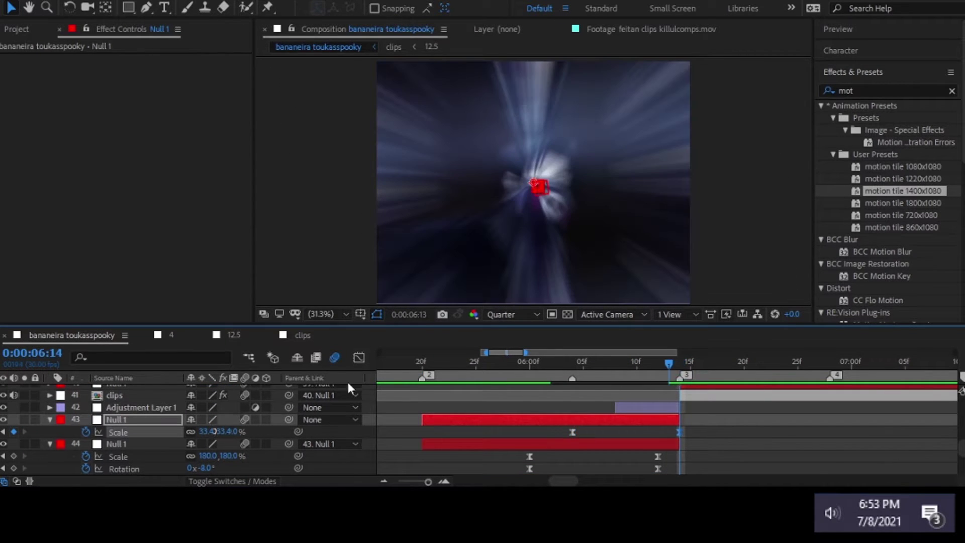
key(shift+F3)
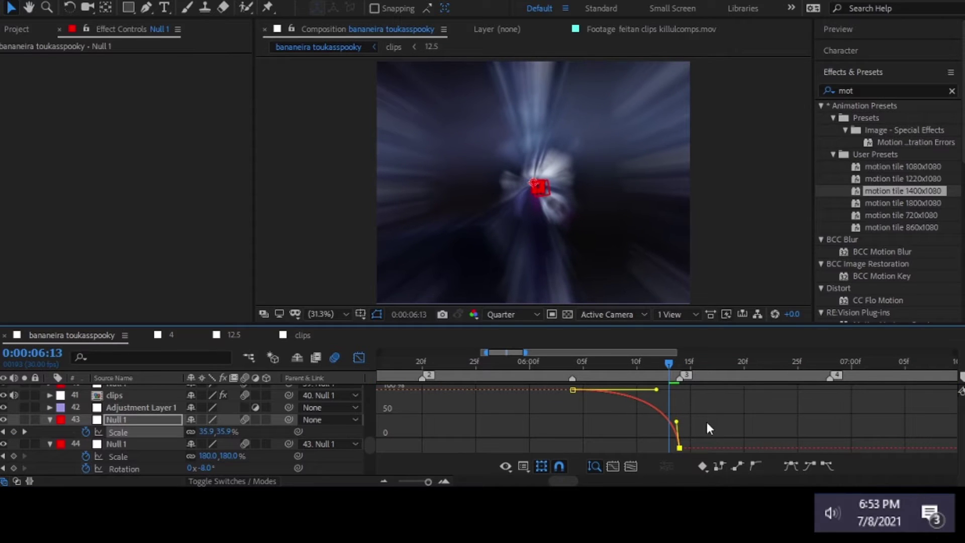
key(shift+F3)
Apply the fisheye warp preset to Adjustment Layer 1, keyframe a strong negative Bend, and duplicate the Warp
key(ctrl+Up)
text(warp)
drag(887, 203, 508, 200)
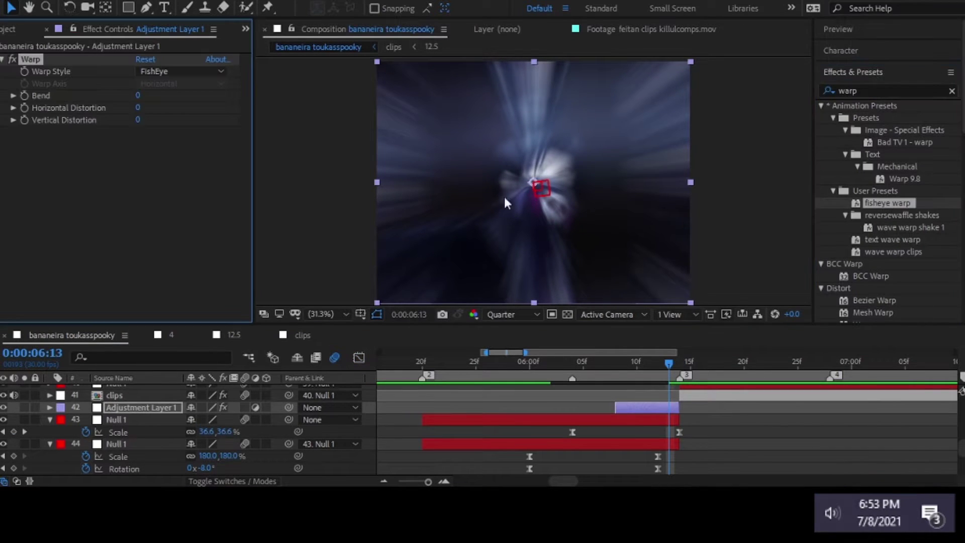
drag(189, 432, 136, 431)
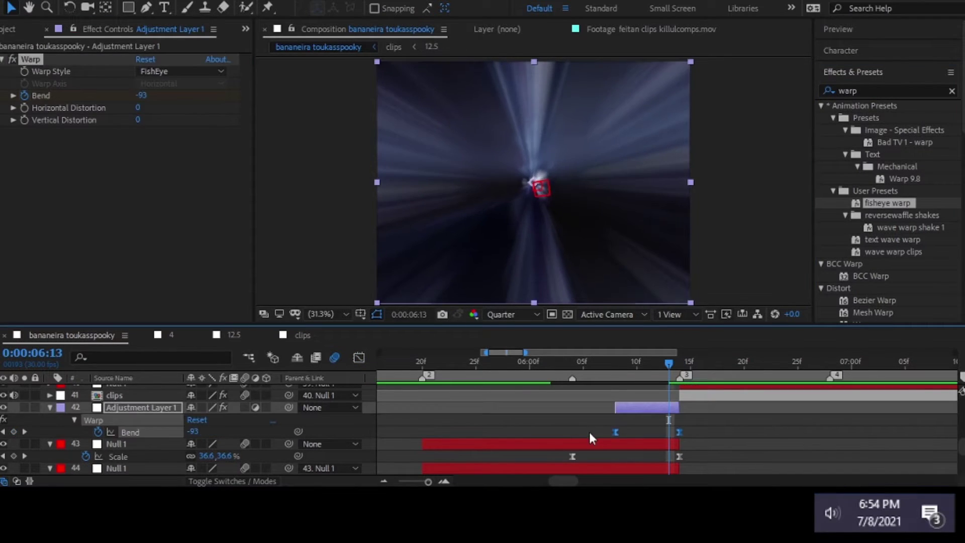
key(shift+F3)
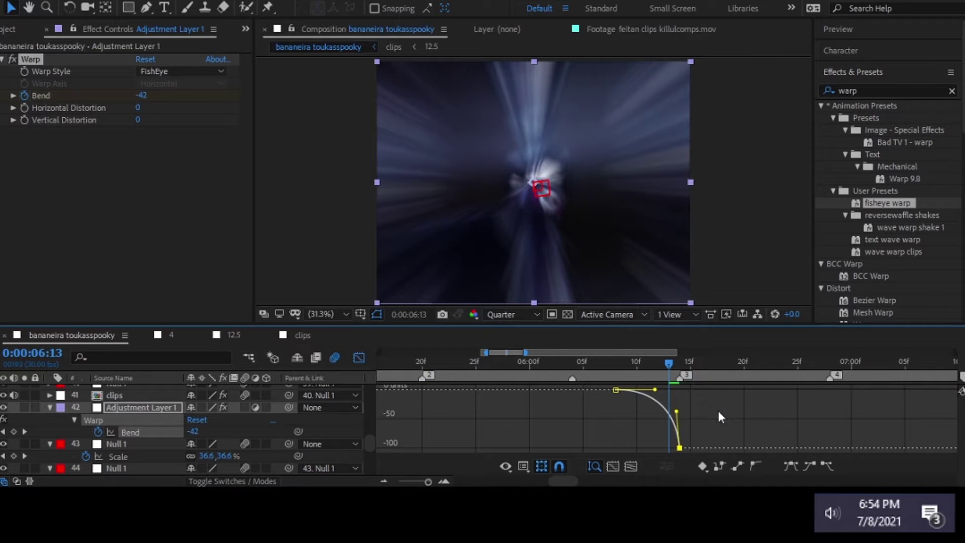
key(ctrl+d)
key(shift+F3)
Review Null 1's Scale speed curve and play the edit from the transition start with the music waveform
key(minus)
click(611, 360)
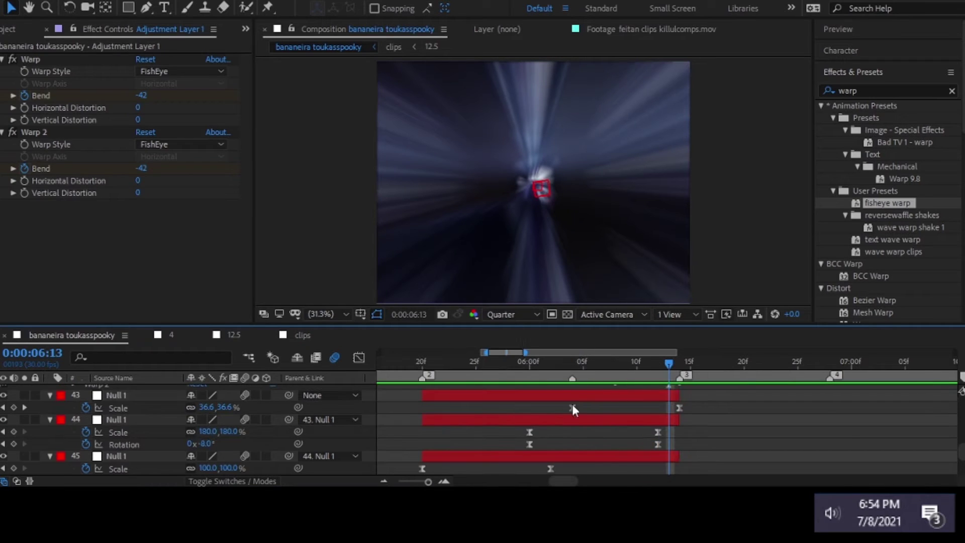
click(572, 407)
key(shift+F3)
key(minus)
drag(632, 363, 595, 366)
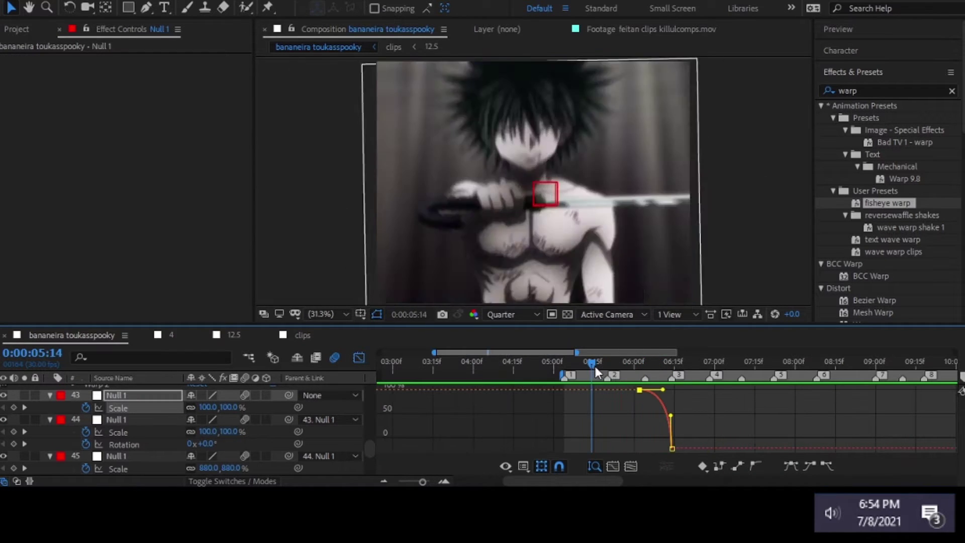
key(space)
key(space)
key(shift+F3)
click(634, 471)
key(l)
key(l)
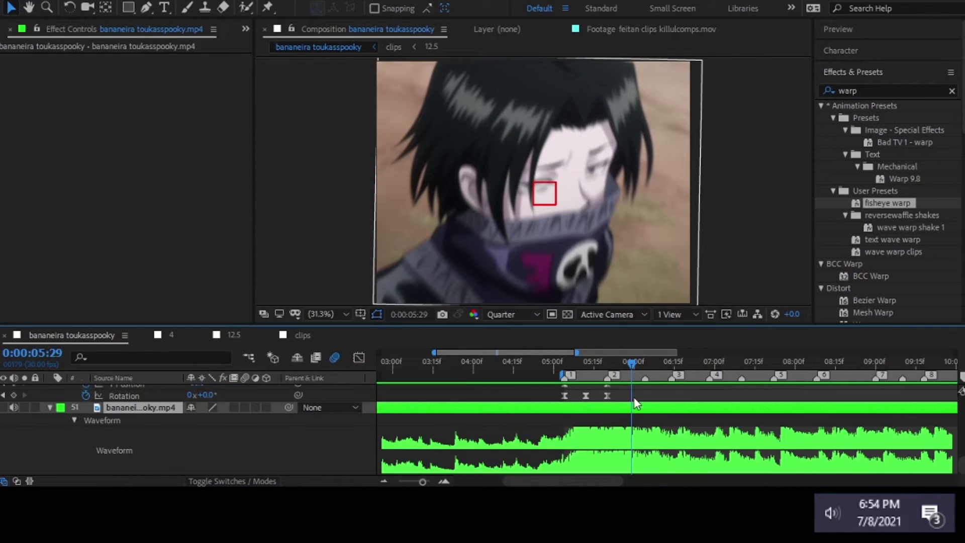
In the clips comp, add Adjustment Layer 2 with Exposure raised to 2.00 for a flash
click(302, 334)
click(483, 457)
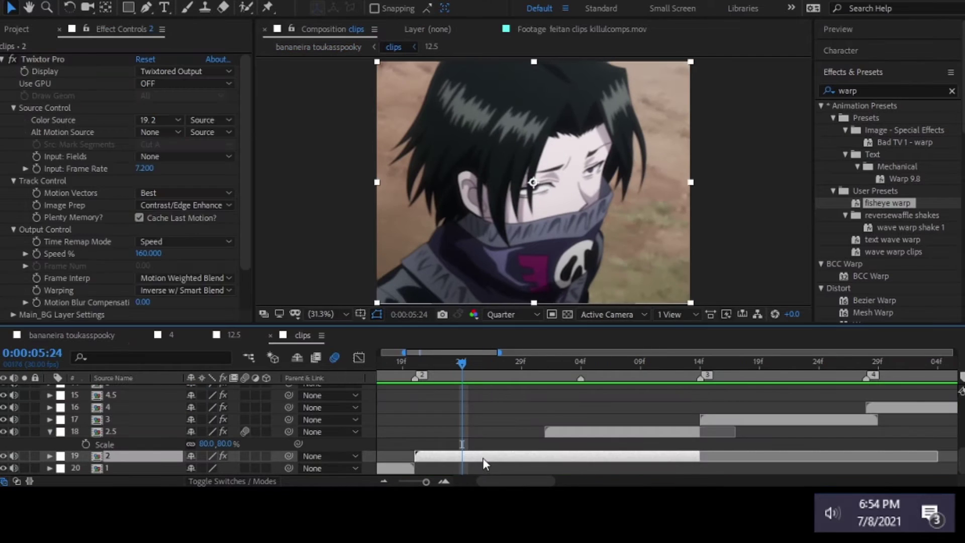
key(ctrl+alt+y)
text(exposure)
double_click(868, 264)
click(524, 362)
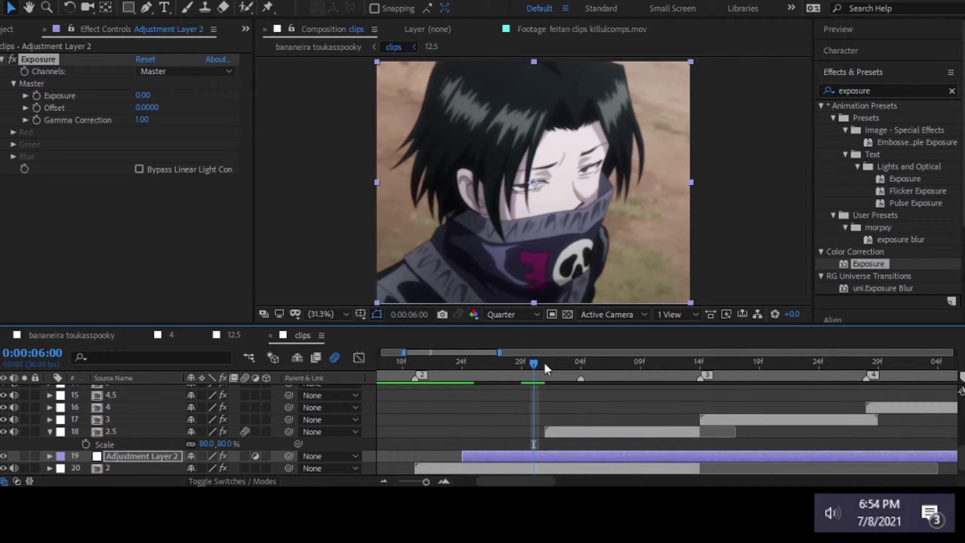
drag(148, 98, 511, 397)
Show the Exposure keyframe, go back to the main comp and preview the edit around the transition
key(u)
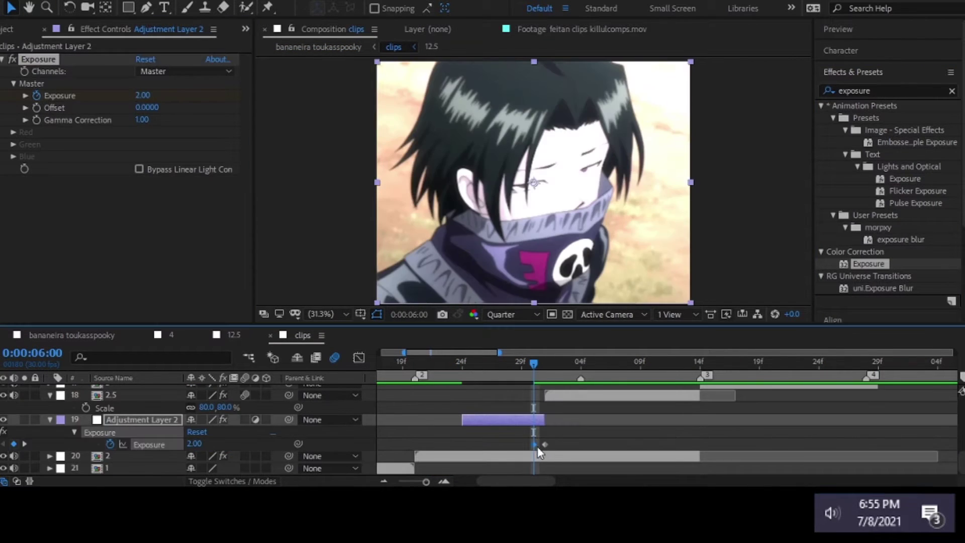
key(i)
click(102, 336)
click(524, 362)
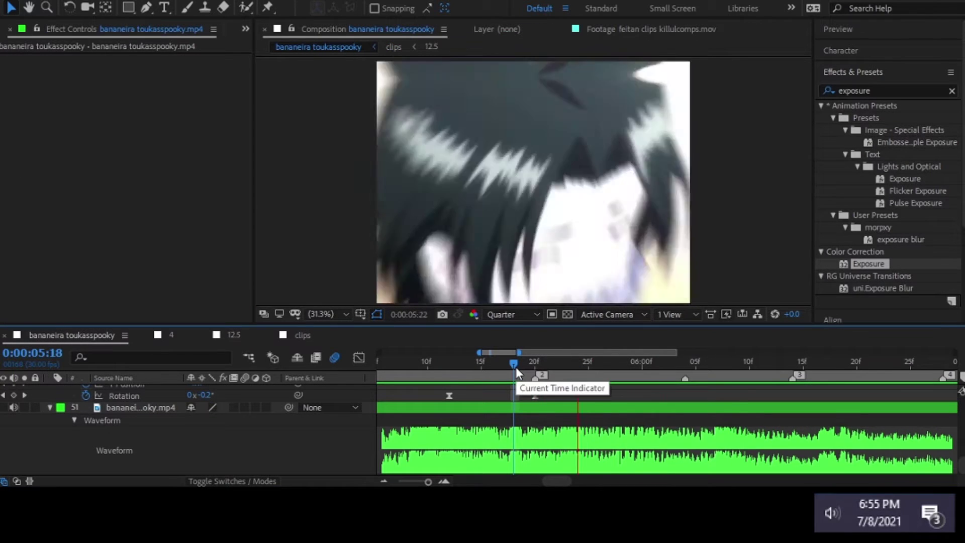
click(477, 362)
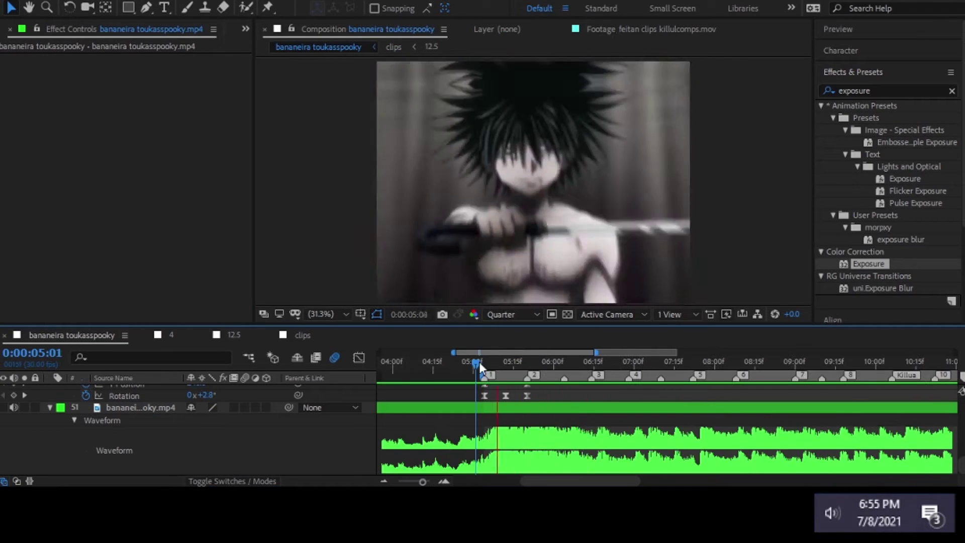
click(571, 367)
key(space)
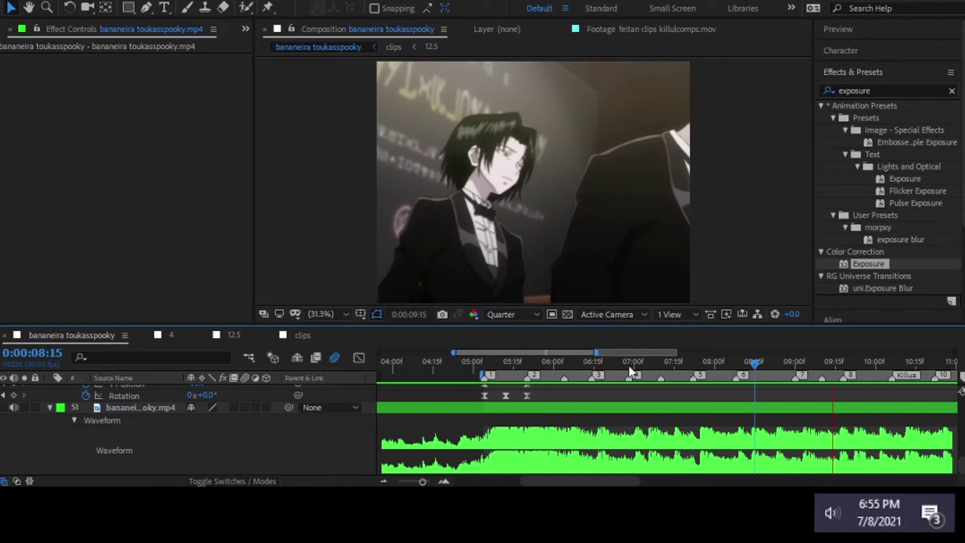
click(525, 365)
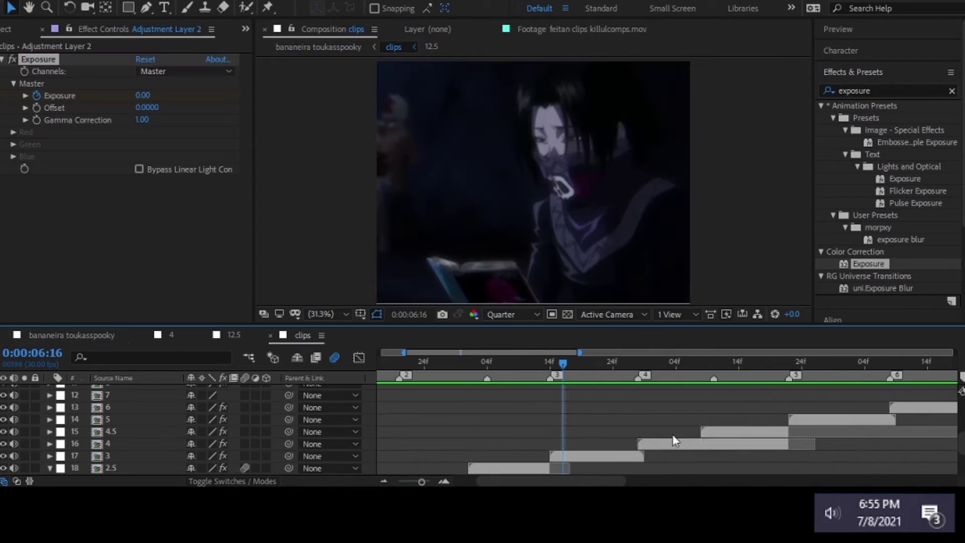
Pre-compose clips 3 and 4 into '3 4' and pick the motion tile 1400x1080 preset
key(ctrl+shift+c)
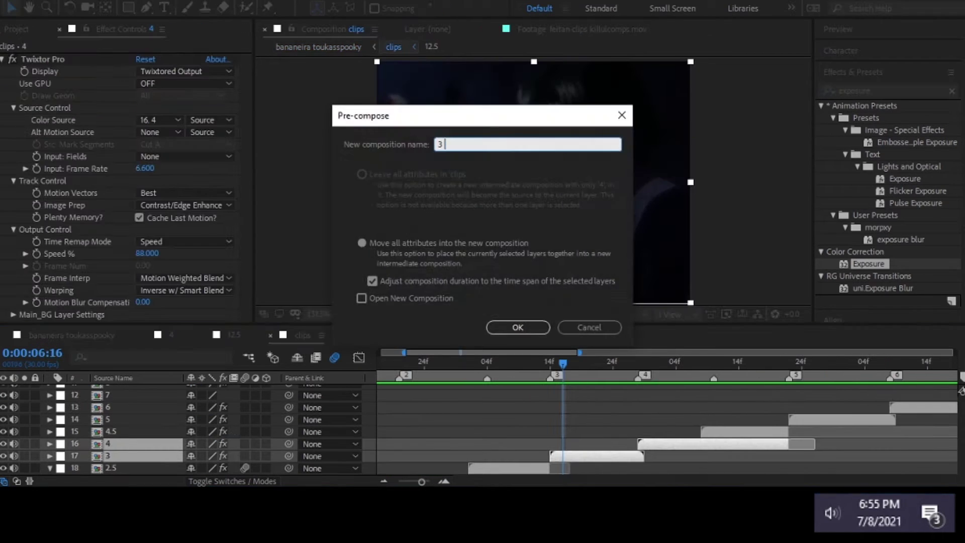
key(Return)
click(952, 91)
text(mot)
click(902, 191)
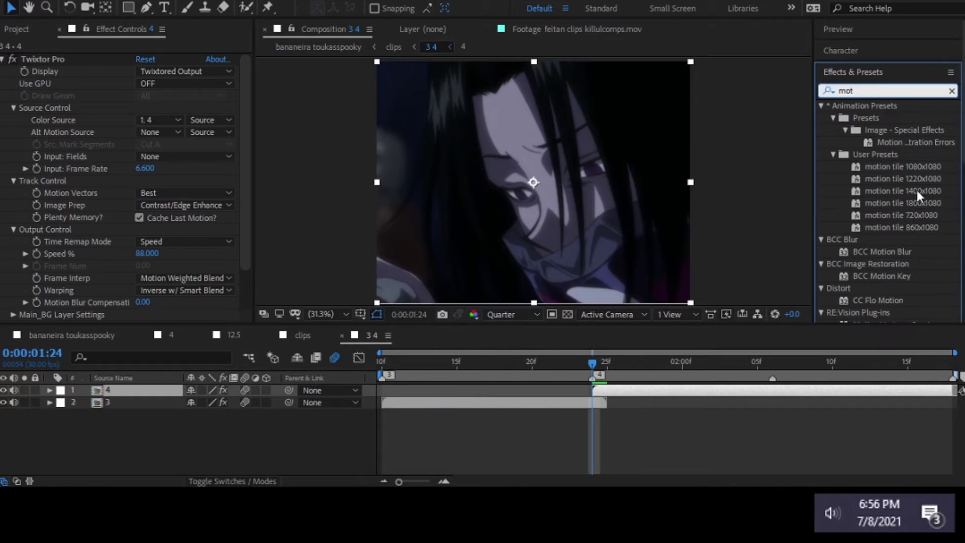
Add Null 2, parent clips 4 and 3 to it, and keyframe its Position, Scale and Rotation
key(ctrl+alt+shift+y)
drag(290, 402, 117, 390)
click(442, 361)
click(117, 390)
key(alt+shift+p)
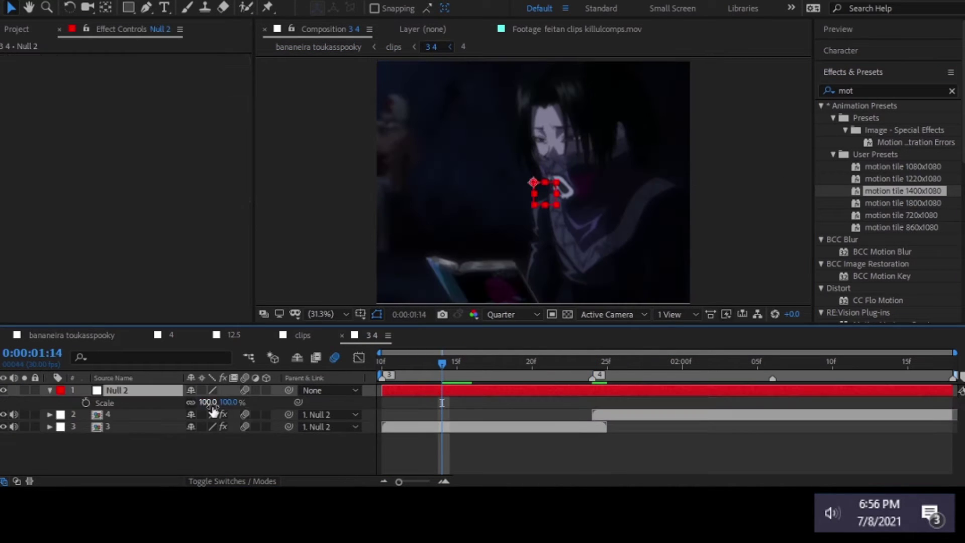
key(alt+shift+s)
key(alt+shift+r)
click(593, 361)
Lower clip 4's opacity, nudge and tilt it, and zoom Null 2 further in at the end
click(141, 439)
key(t)
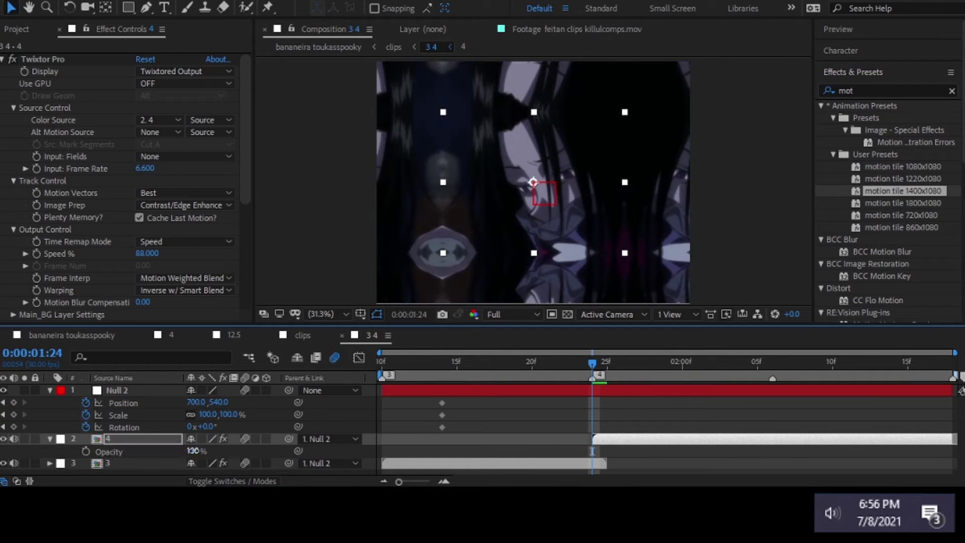
key(shift+s)
scroll(568, 129, up, 4)
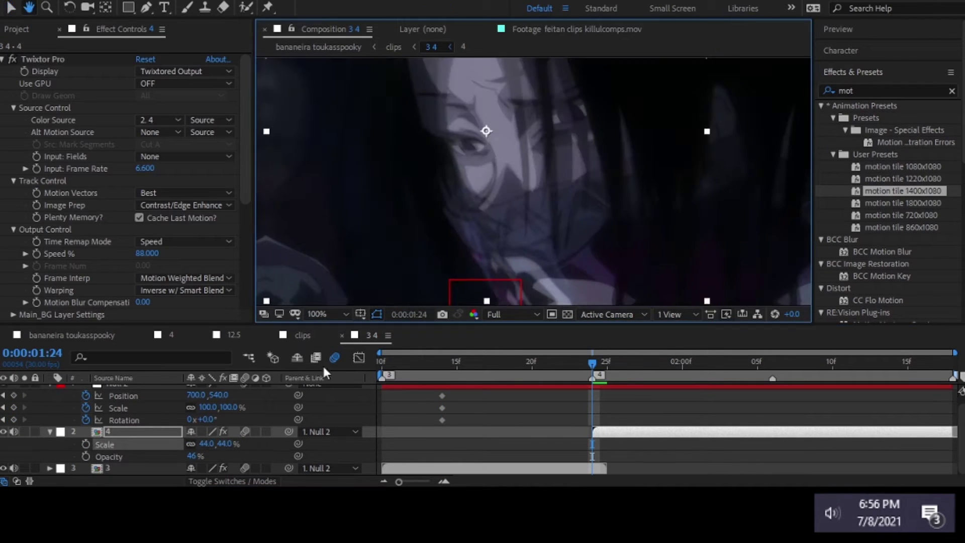
mouse_move(194, 455)
mouse_down()
mouse_move(185, 456)
mouse_move(211, 475)
mouse_move(205, 445)
mouse_move(211, 467)
mouse_up()
drag(585, 208, 587, 210)
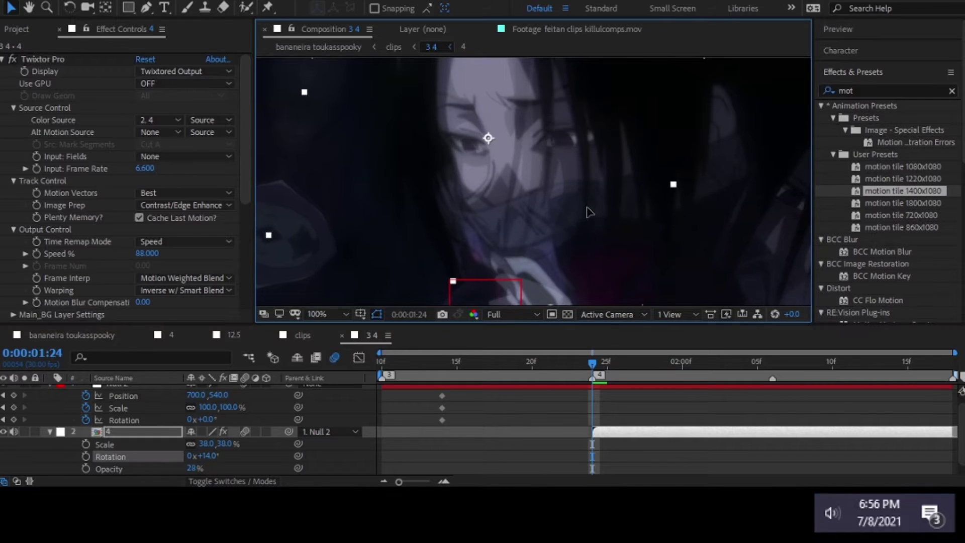
drag(203, 455, 200, 455)
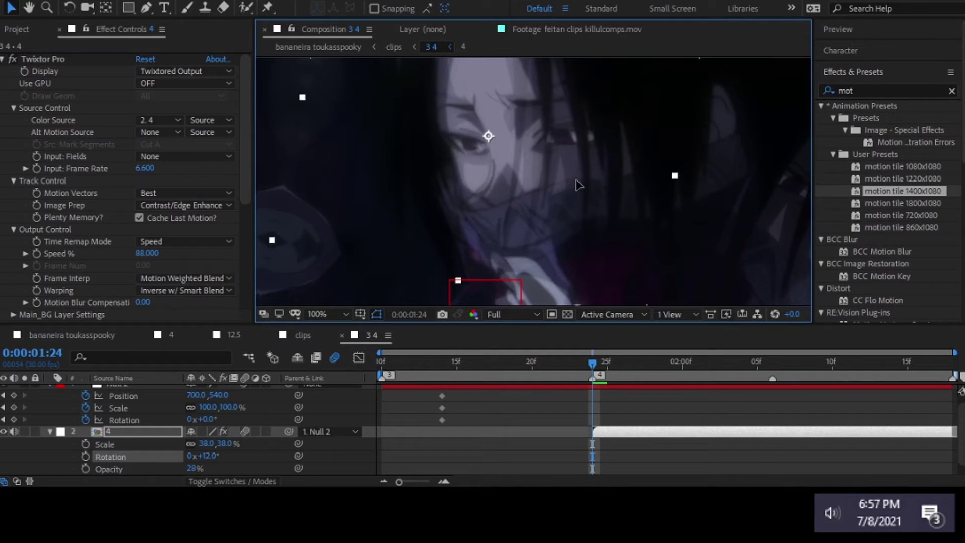
key(p)
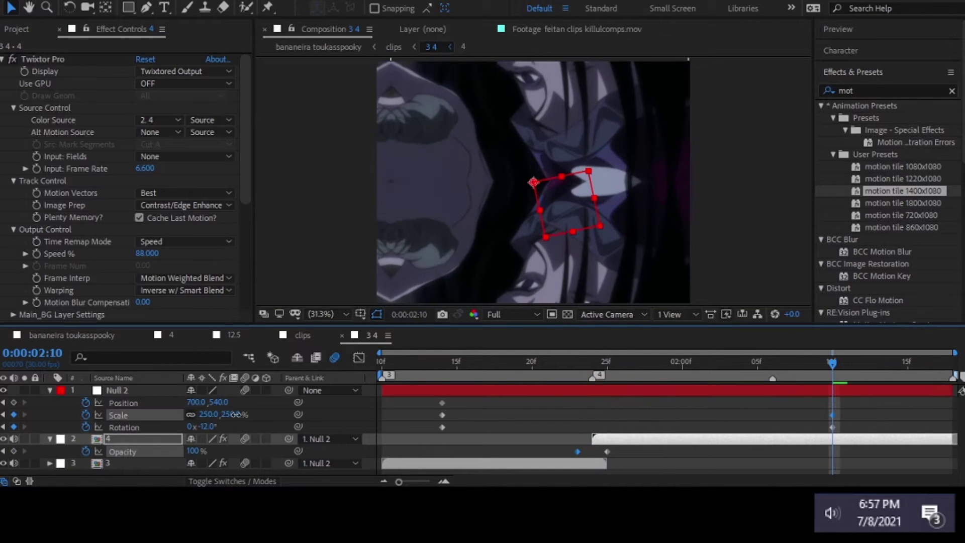
mouse_move(237, 414)
mouse_down()
mouse_move(247, 414)
mouse_move(184, 404)
mouse_move(615, 421)
mouse_up()
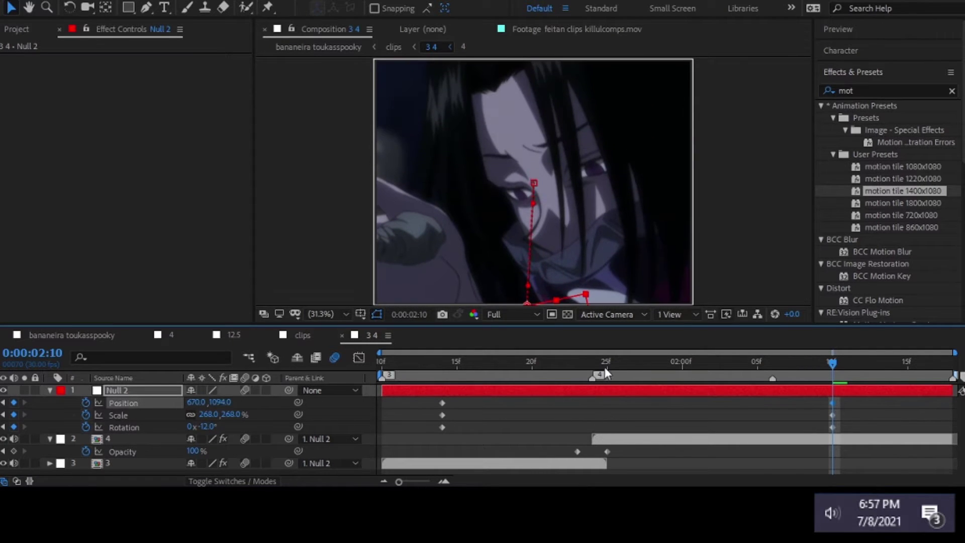
Move Null 2's end keyframes later, Easy Ease them, and set Position influence to 100
click(593, 360)
drag(832, 415, 862, 415)
key(F9)
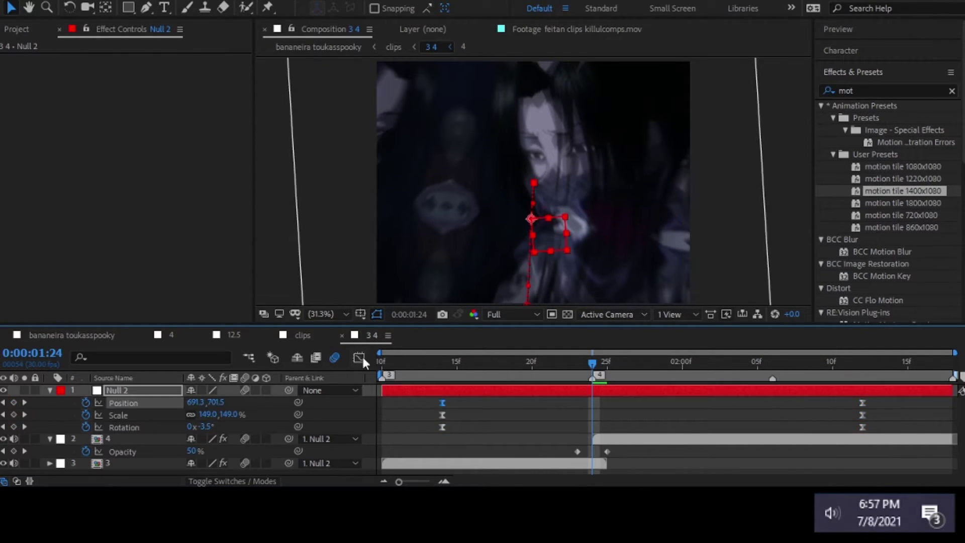
click(359, 358)
key(ctrl+shift+k)
text(100)
key(Return)
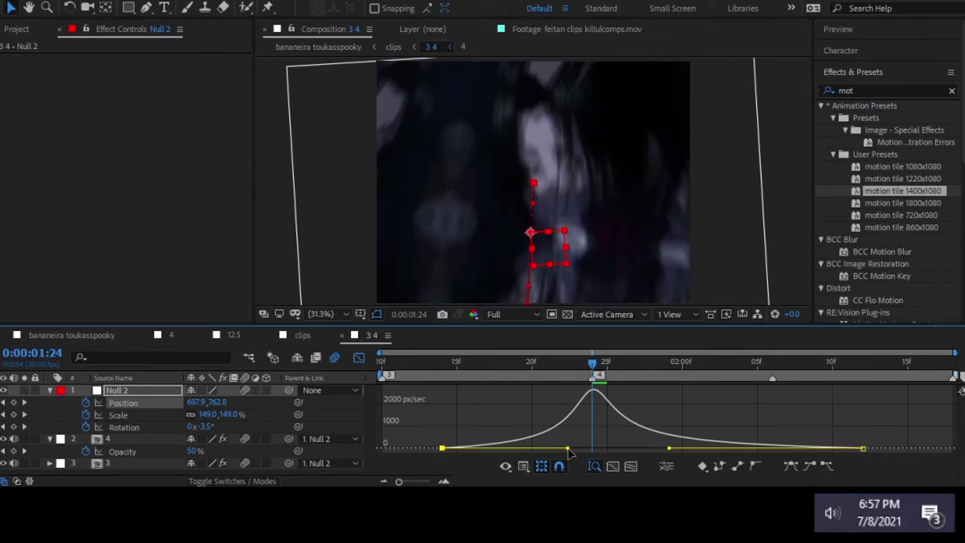
key(ctrl+shift+k)
Set Null 2's Scale keyframe velocity influence to 92%
click(120, 415)
key(ctrl+shift+k)
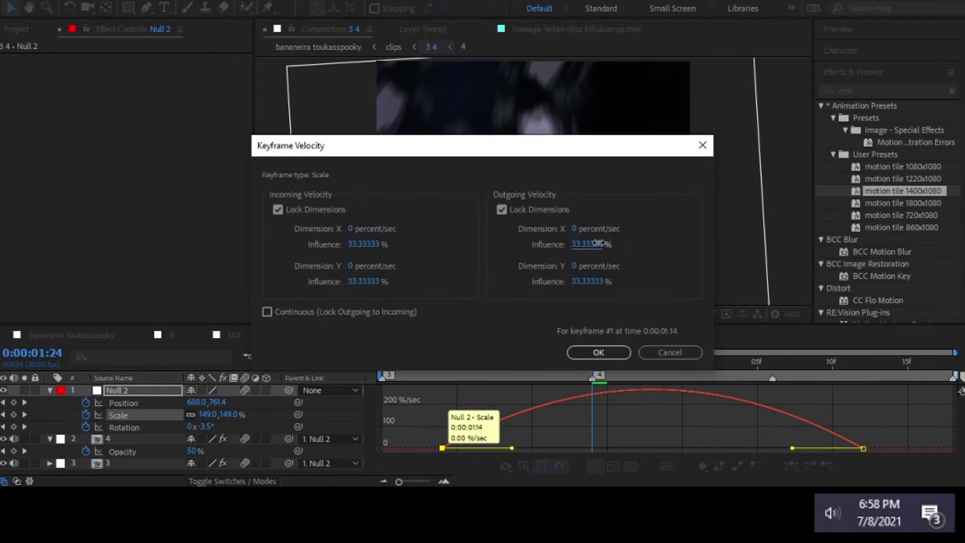
key(Return)
click(863, 448)
key(ctrl+shift+k)
text(92)
key(Return)
Set the Rotation keyframe's incoming influence to 92% and return to the bananeira toukasspooky comp
click(121, 426)
key(ctrl+shift+k)
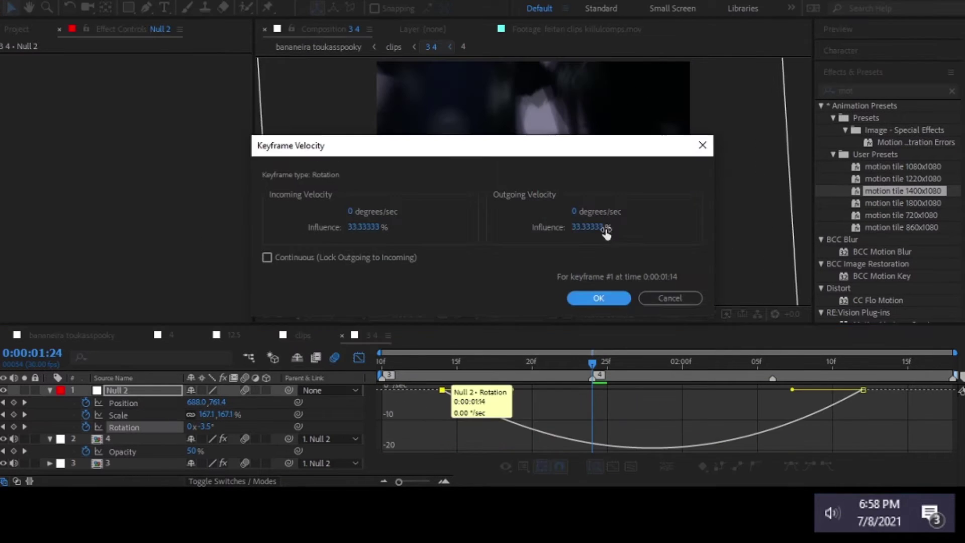
key(Return)
key(ctrl+shift+k)
text(92)
key(Return)
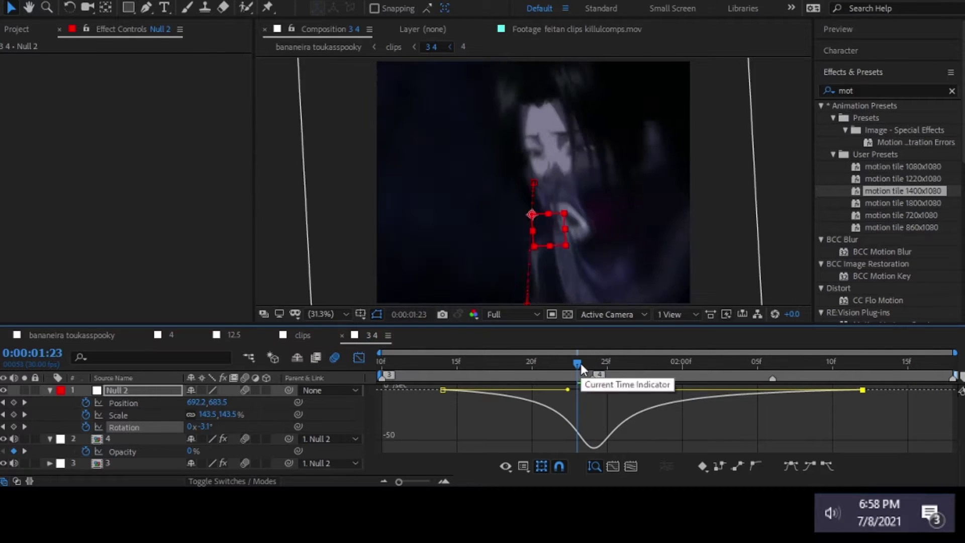
key(shift+period)
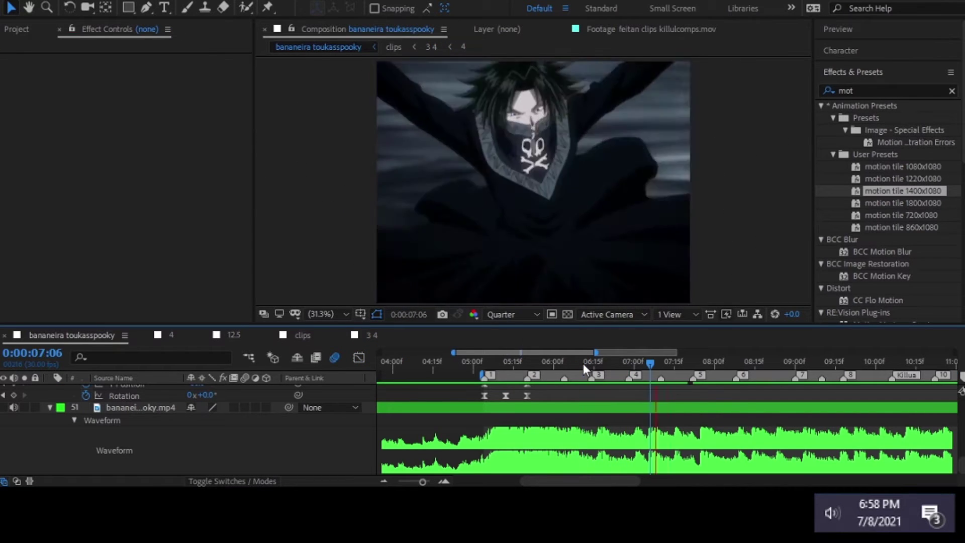
Scrub and preview the transition from around 05:04
key(space)
click(486, 364)
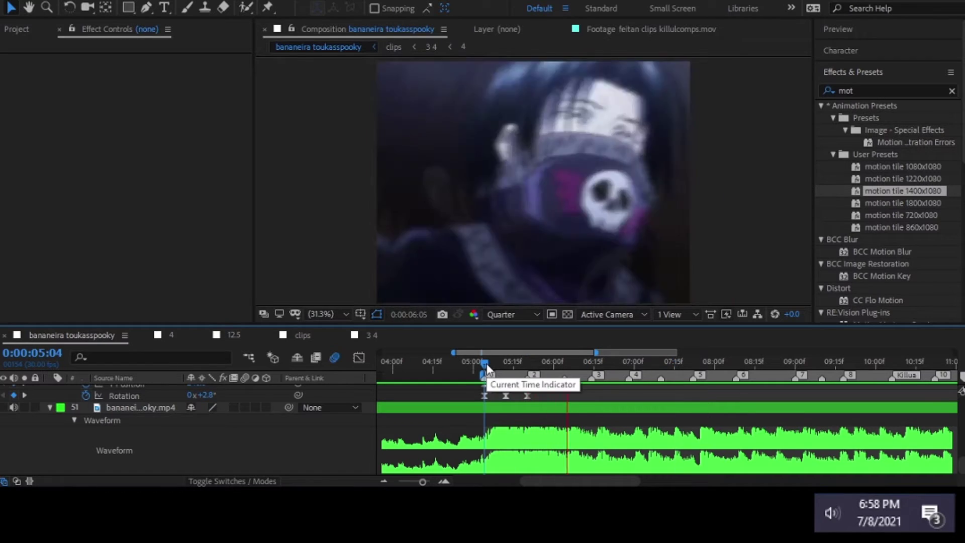
drag(486, 363, 617, 367)
key(space)
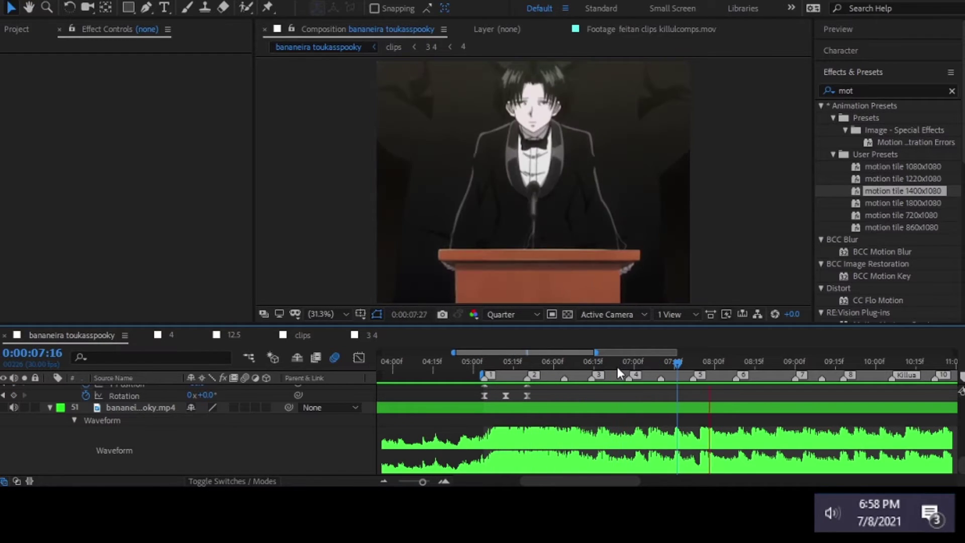
Inspect precomp 4 inside the 3 4 comp, checking it at 06:14 in the main comp
click(372, 335)
double_click(641, 437)
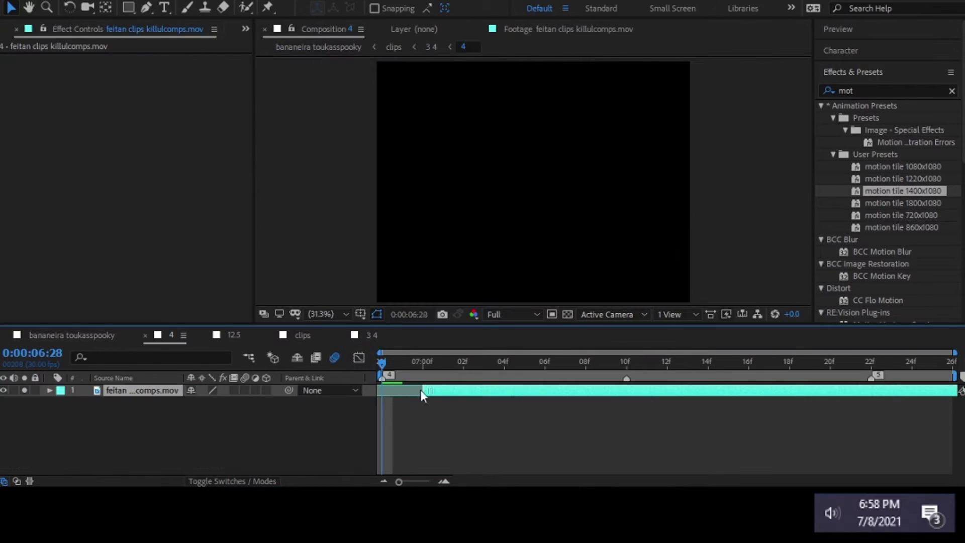
key(shift+Escape)
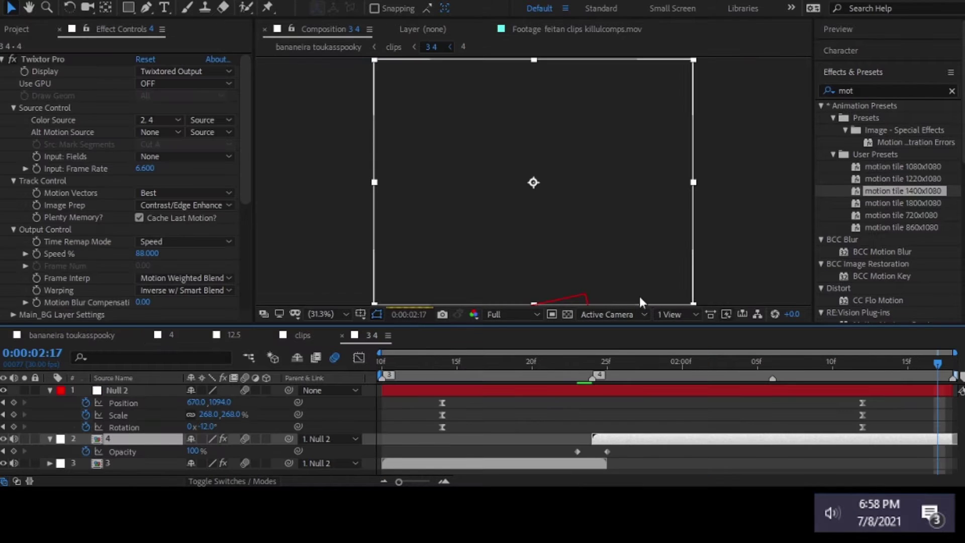
key(shift+Escape)
click(590, 362)
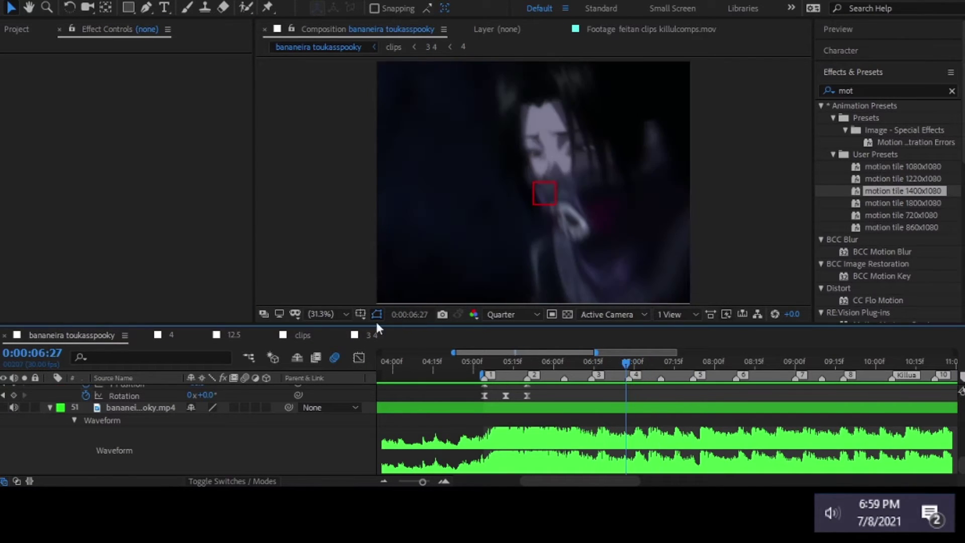
double_click(641, 373)
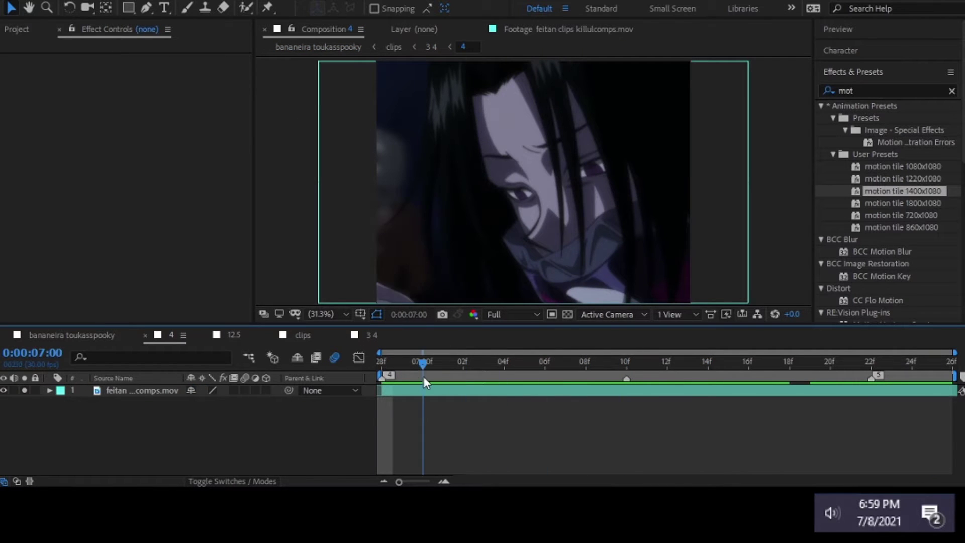
key(shift+Escape)
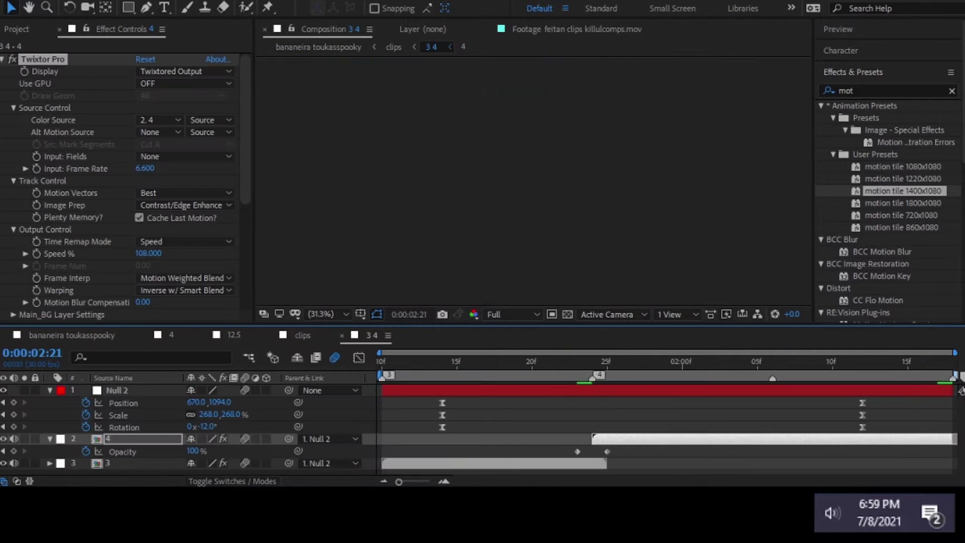
Set clip 4's Twixtor Speed % to 120, preview at Quarter resolution, and scrub the transition near 06:23
click(149, 253)
text(120)
click(511, 395)
click(599, 363)
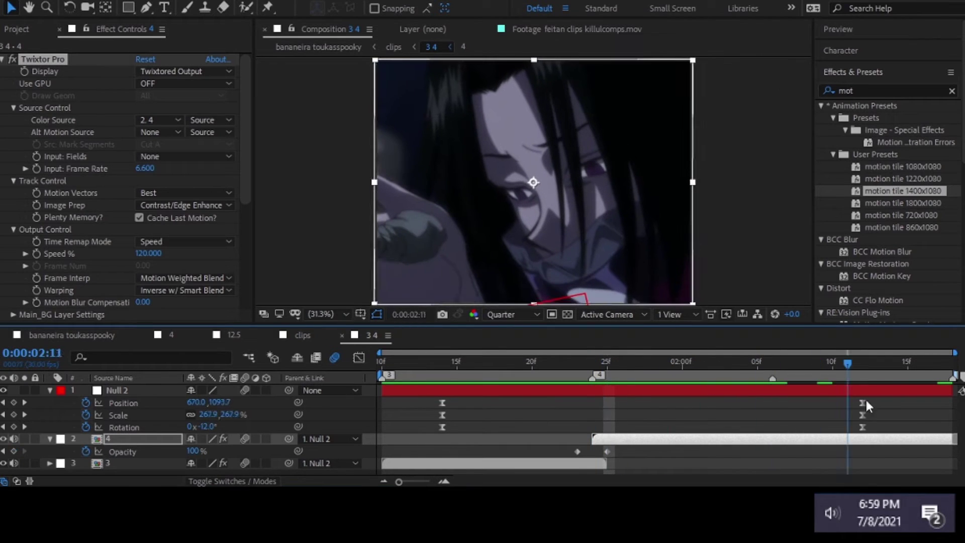
key(shift+Escape)
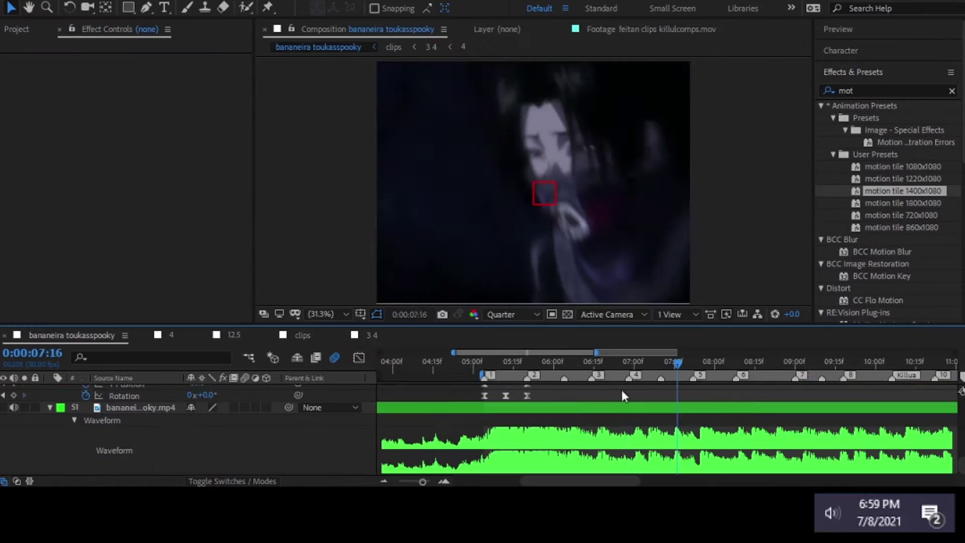
drag(620, 367, 662, 364)
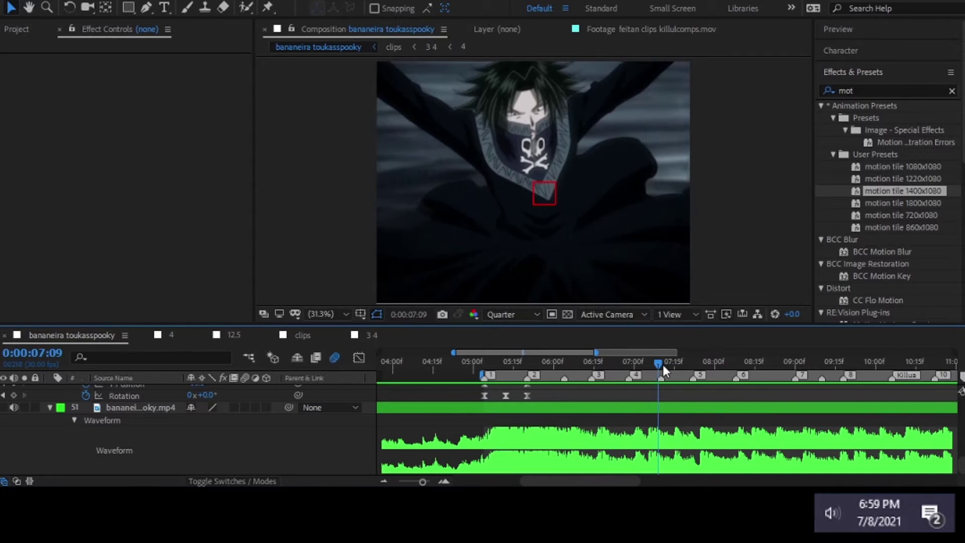
scroll(662, 371, up, 3)
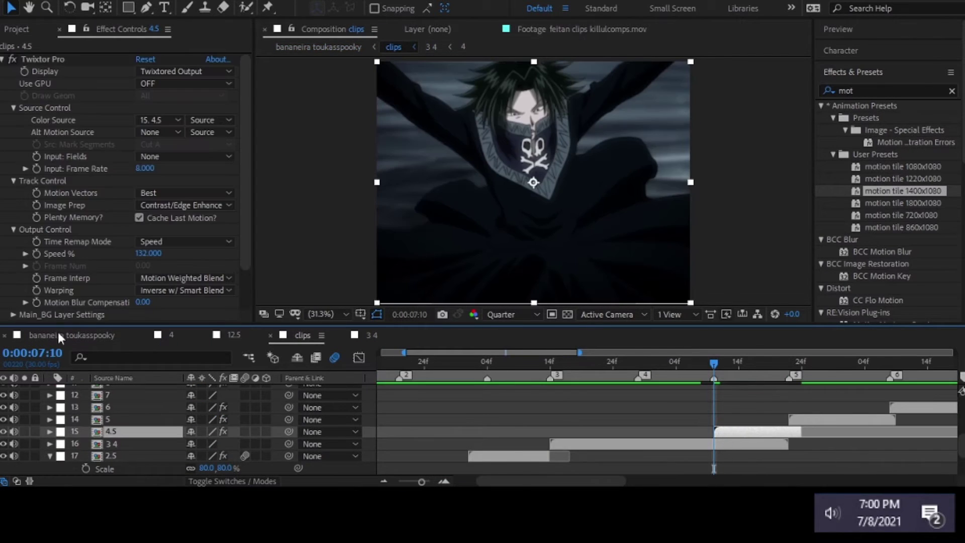
Preview the edit, then split the Null 1 and clip layers at 07:10
mouse_move(662, 369)
mouse_down()
mouse_move(631, 371)
mouse_move(712, 363)
mouse_up()
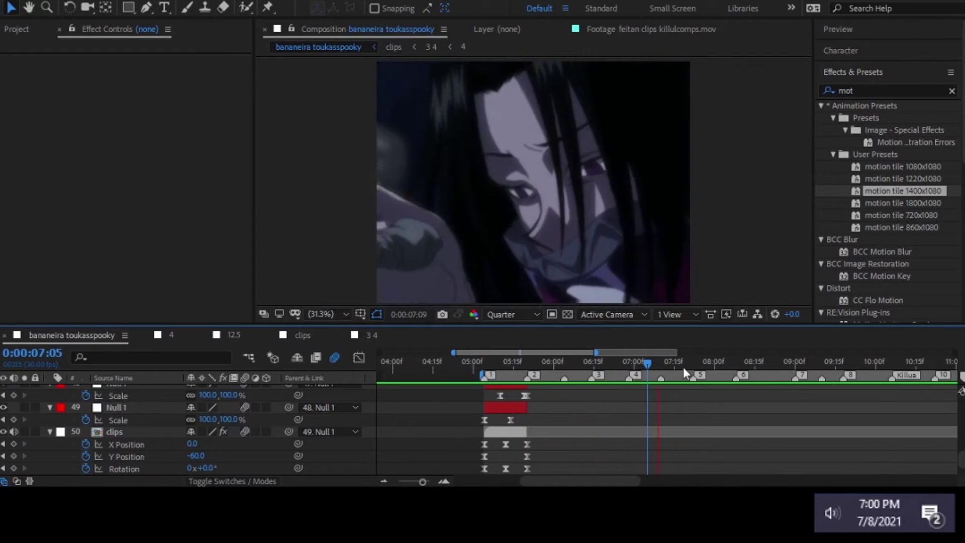
scroll(623, 402, up, 5)
scroll(586, 401, up, 3)
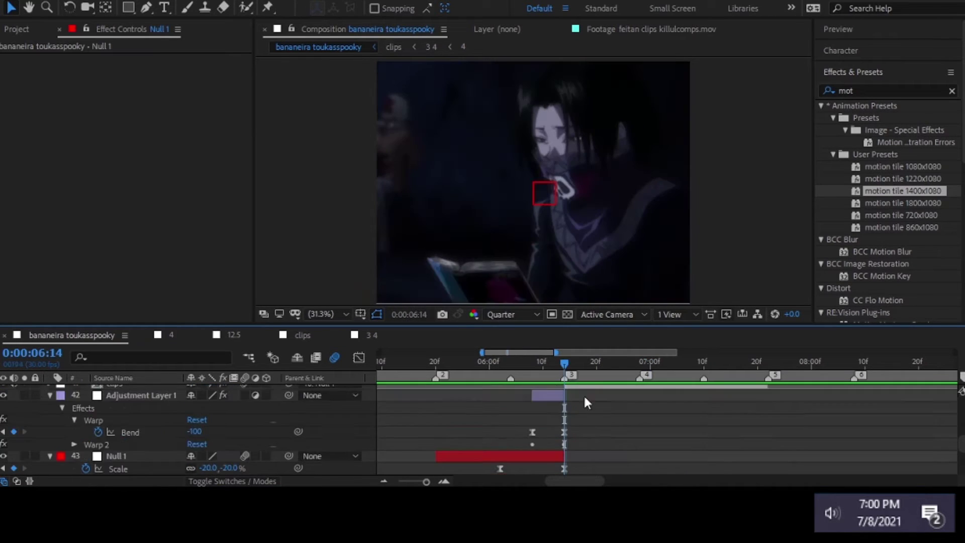
click(604, 407)
drag(689, 361, 525, 358)
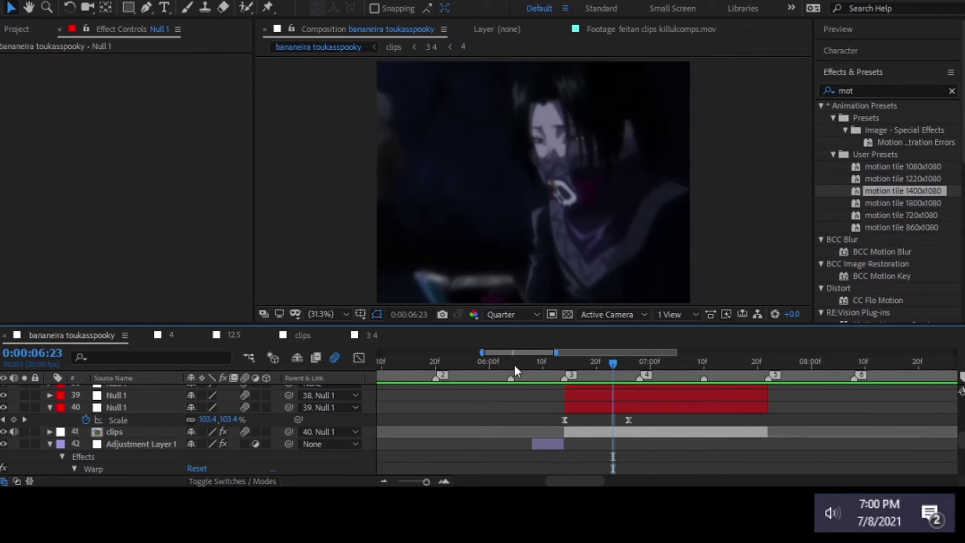
key(space)
click(586, 363)
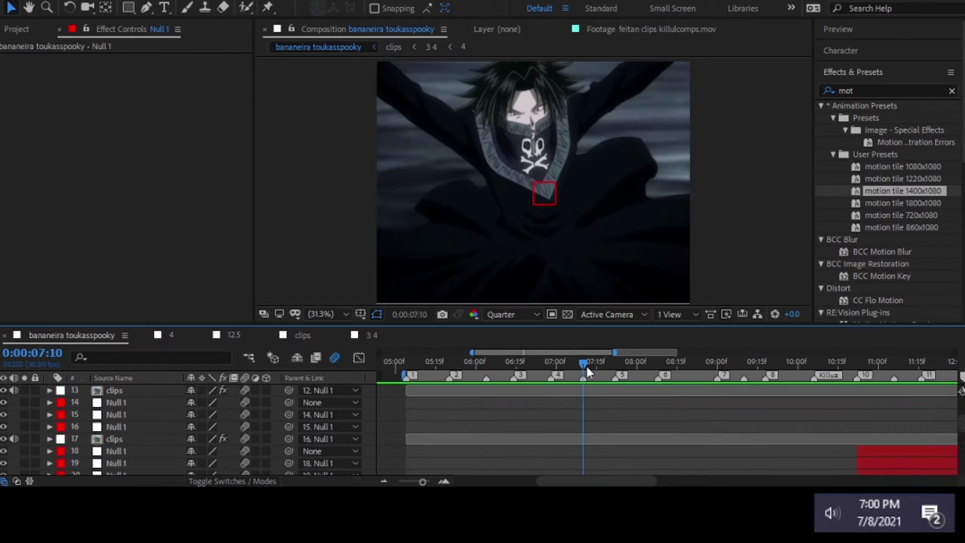
shift+click(584, 439)
key(ctrl+shift+d)
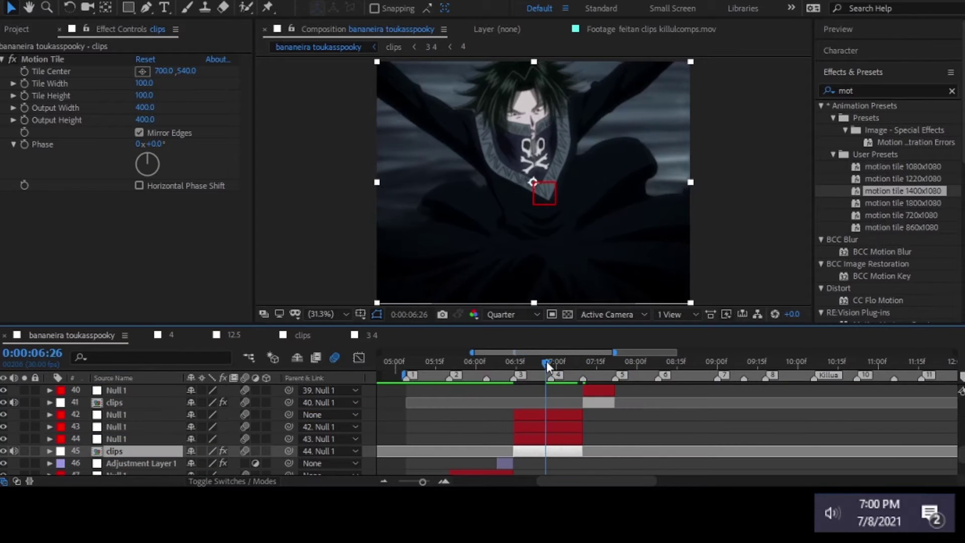
Separate Position into X and Y dimensions on Null 1 layers 43 and 44
drag(547, 361, 550, 360)
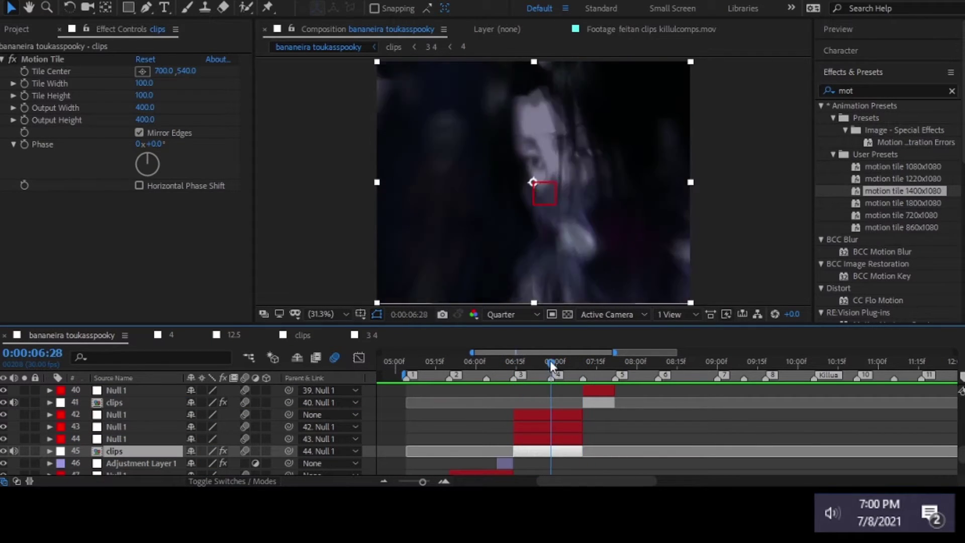
key(=)
click(116, 390)
key(p)
shift+click(116, 427)
key(p)
right_click(126, 437)
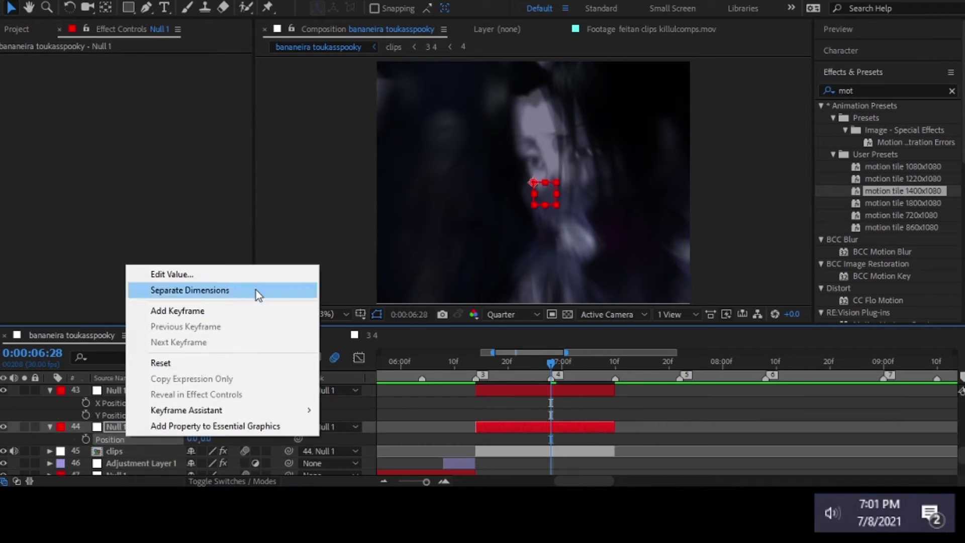
click(258, 294)
Keyframe X Position from 06:26 to about -260 at 07:09 with 100 ease influence
click(539, 363)
click(86, 403)
key(o)
drag(192, 403, 144, 418)
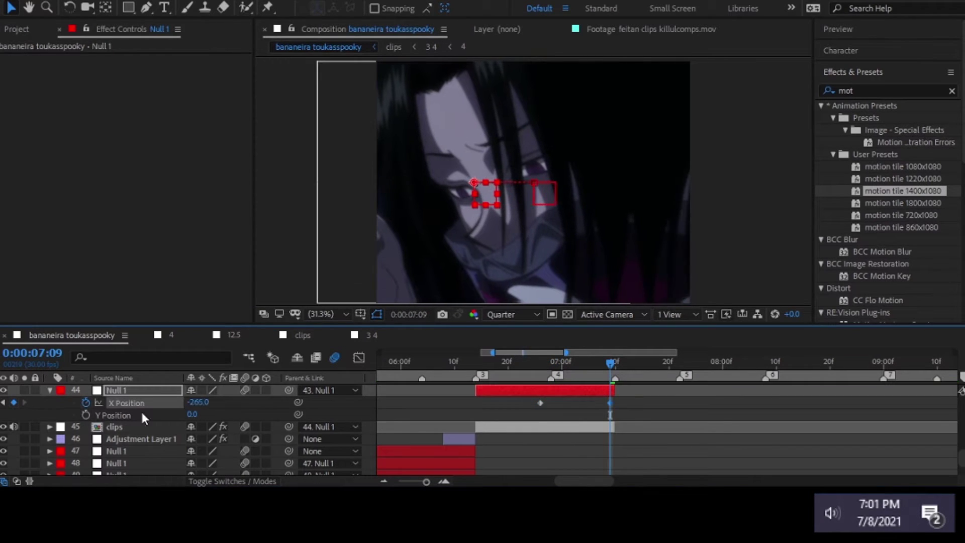
click(358, 357)
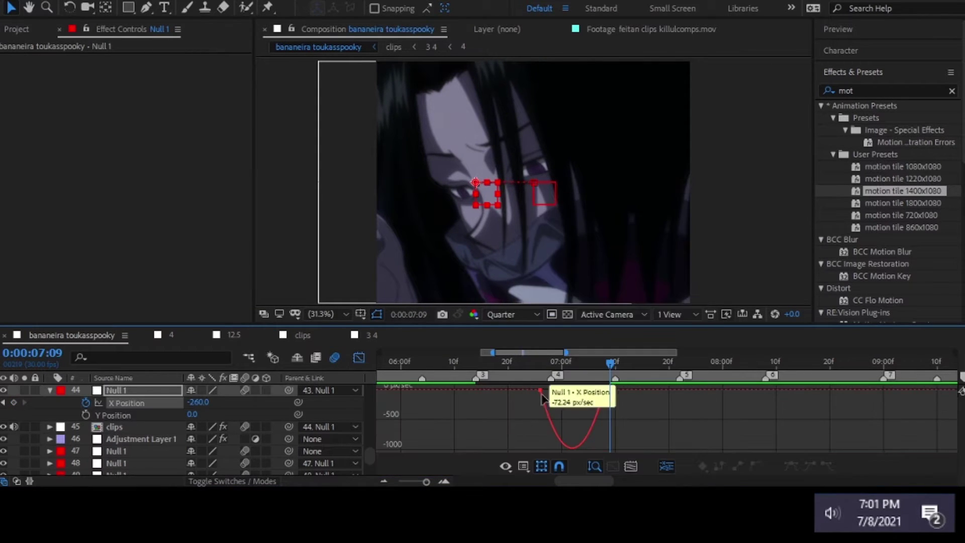
key(ctrl+shift+k)
text(100)
click(597, 297)
key(shift+F3)
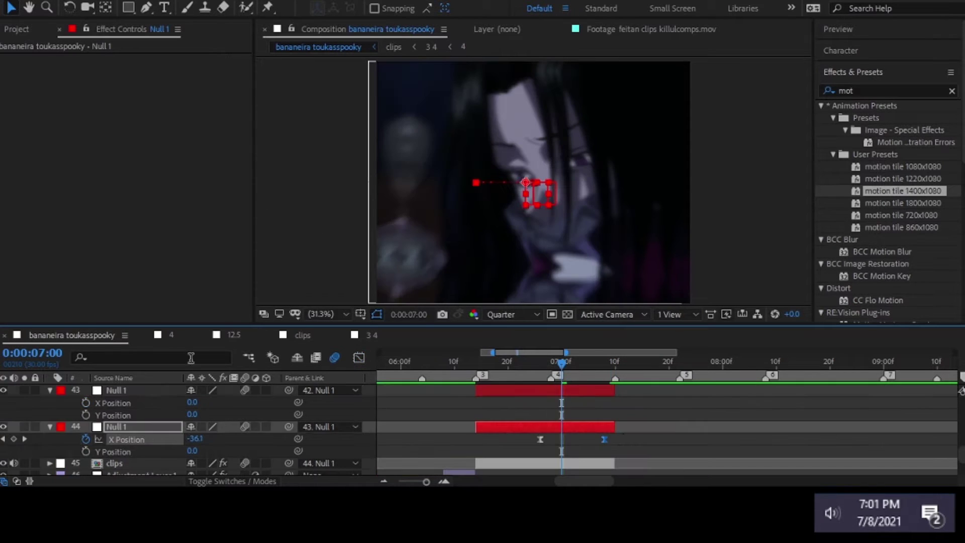
Push layer 43's end X Position to 2000 and steepen its ease in the Graph Editor
drag(197, 402, 334, 402)
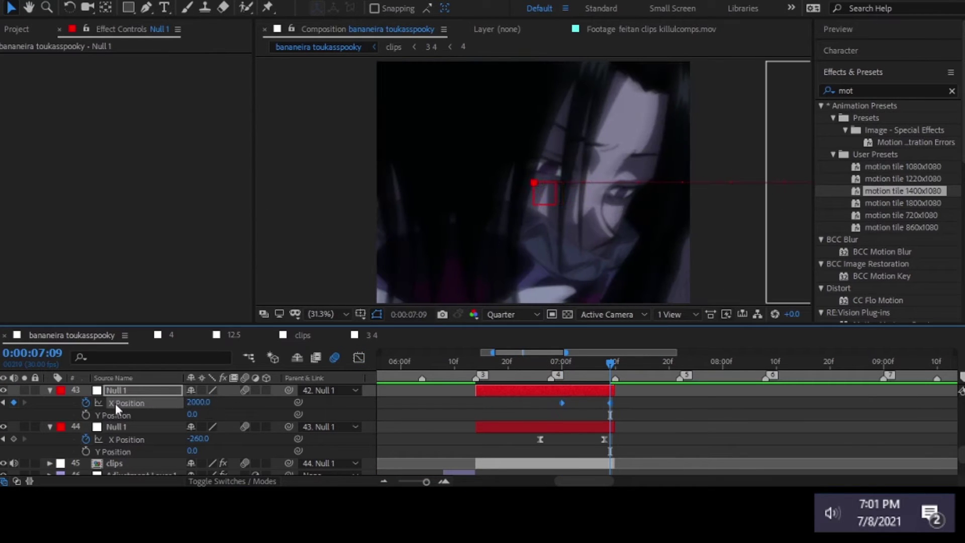
key(shift+F3)
click(523, 466)
click(563, 292)
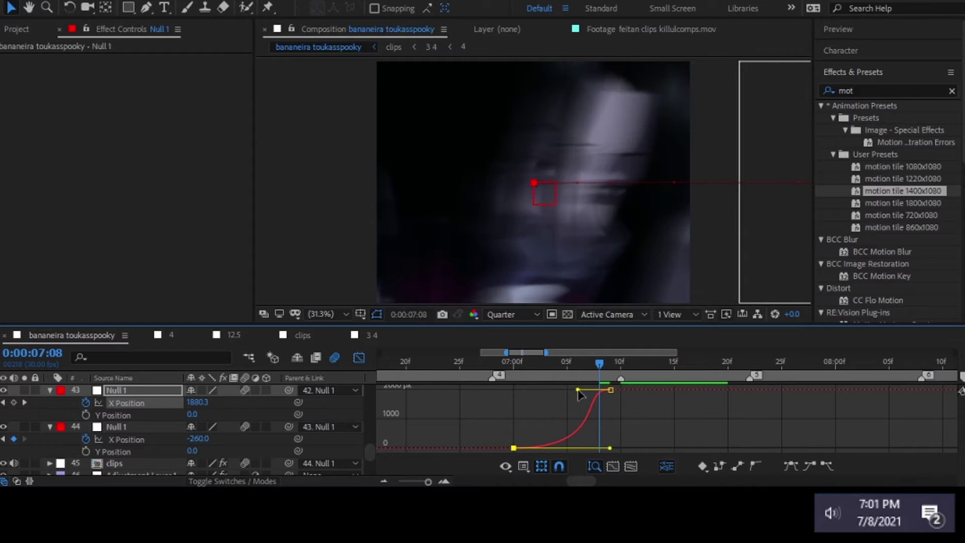
drag(578, 390, 650, 432)
click(621, 371)
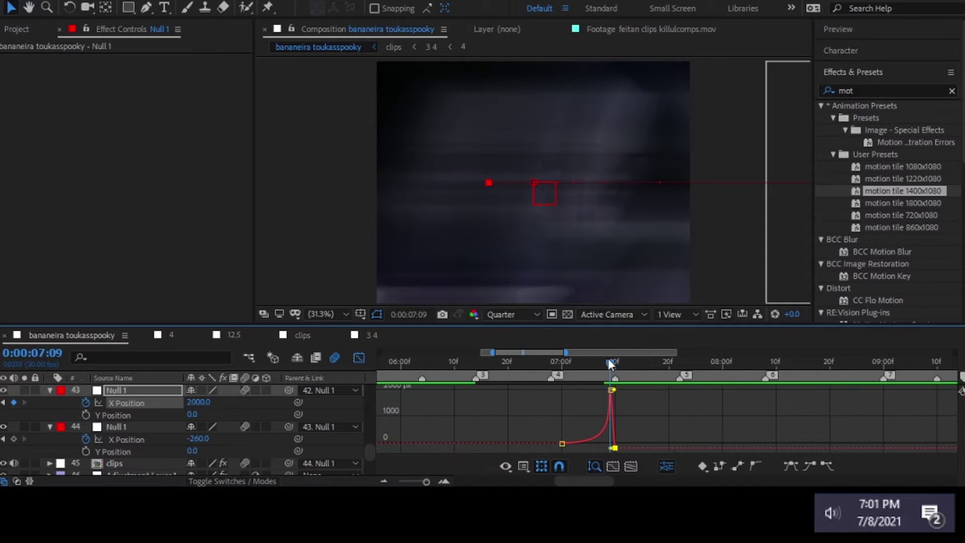
scroll(486, 364, down, 2)
Review the slide between 06:23 and 07:05, checking the first X Position keyframe
key(shift+F3)
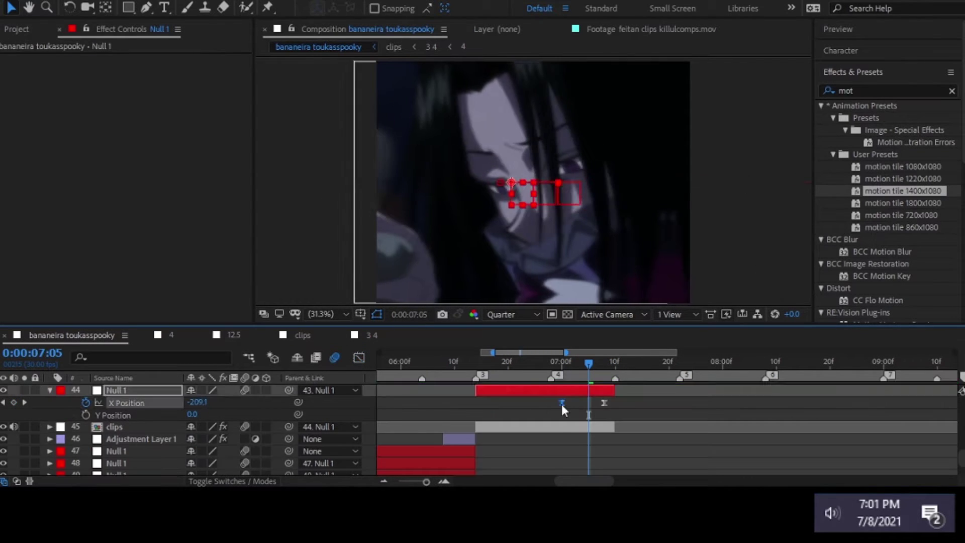
click(525, 362)
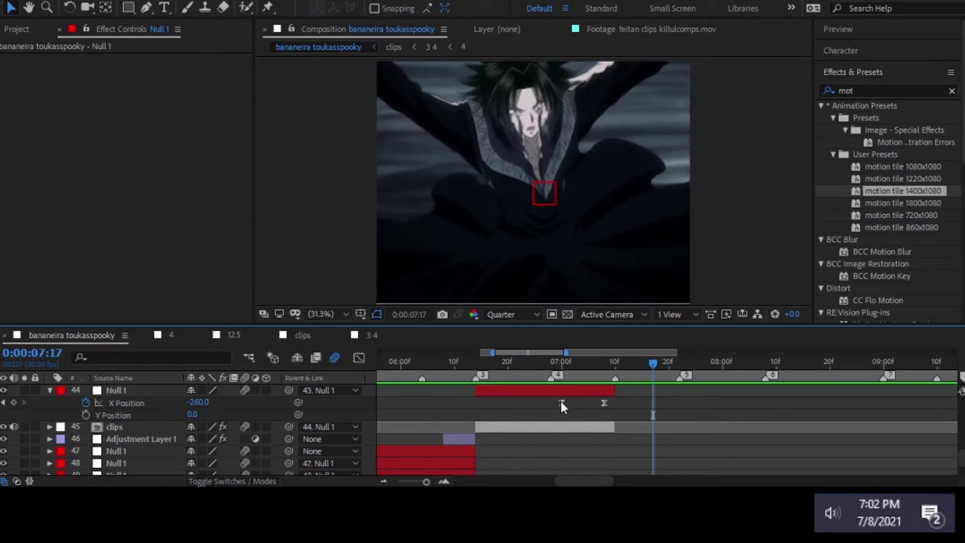
scroll(590, 360, up, 2)
click(590, 360)
click(601, 402)
scroll(604, 402, down, 3)
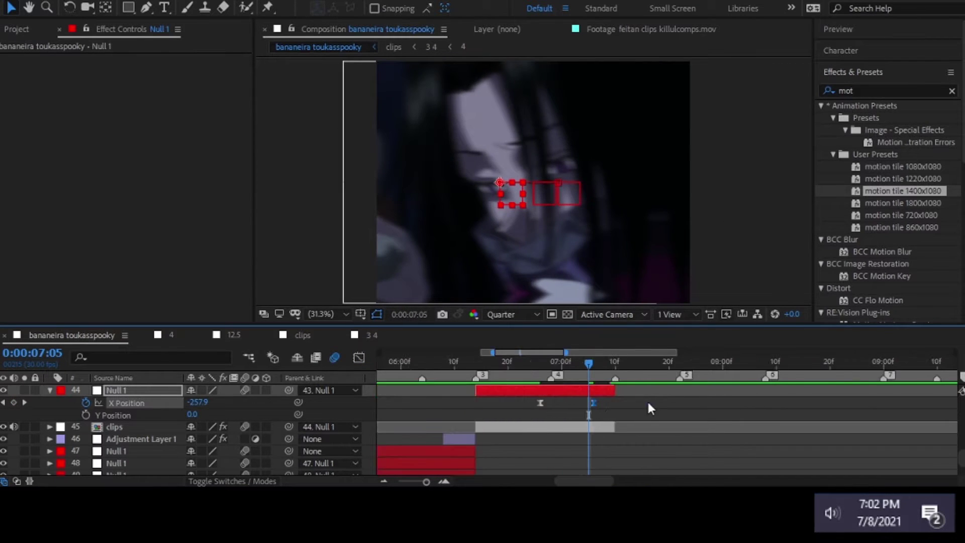
drag(588, 362, 502, 363)
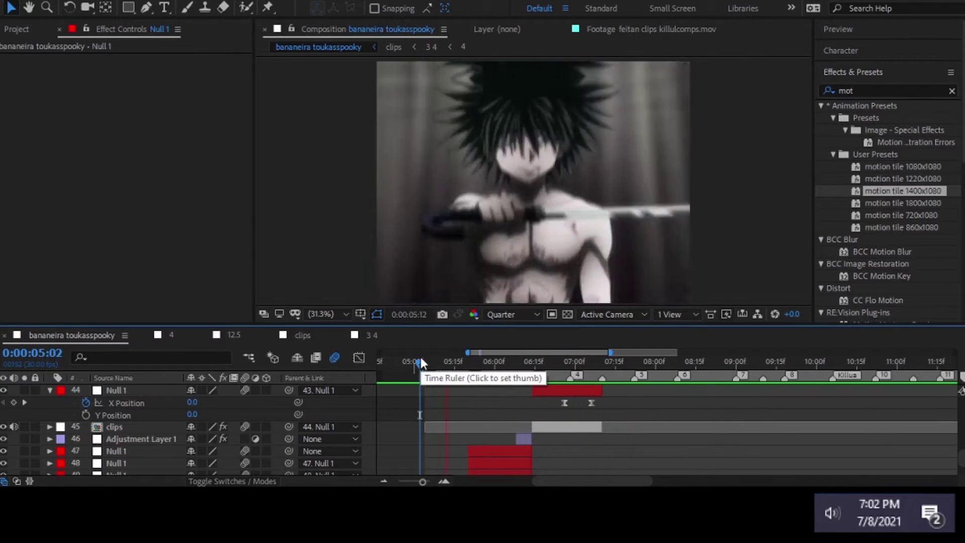
Separate layer 40's Position dimensions and keyframe X Position at -1800 at 07:10
click(630, 364)
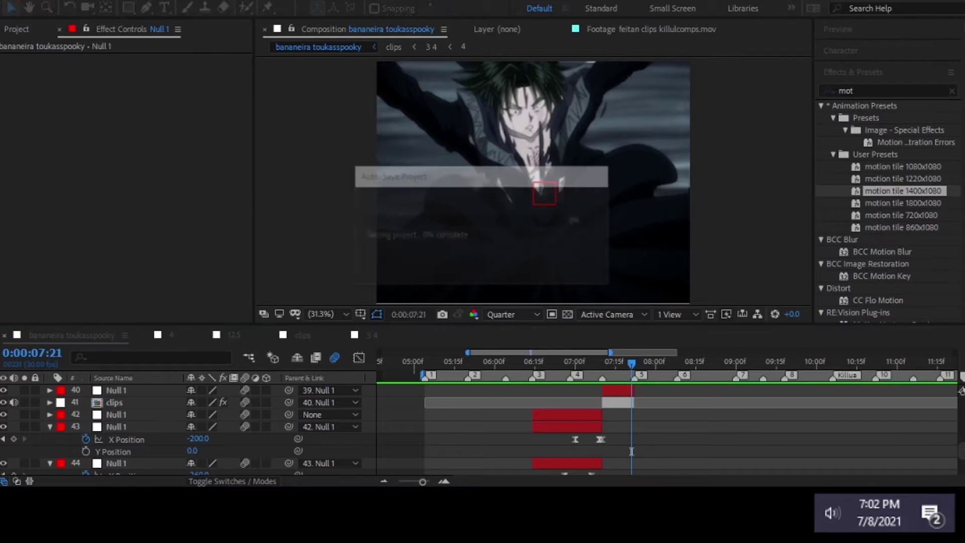
click(620, 390)
key(p)
right_click(132, 402)
click(188, 260)
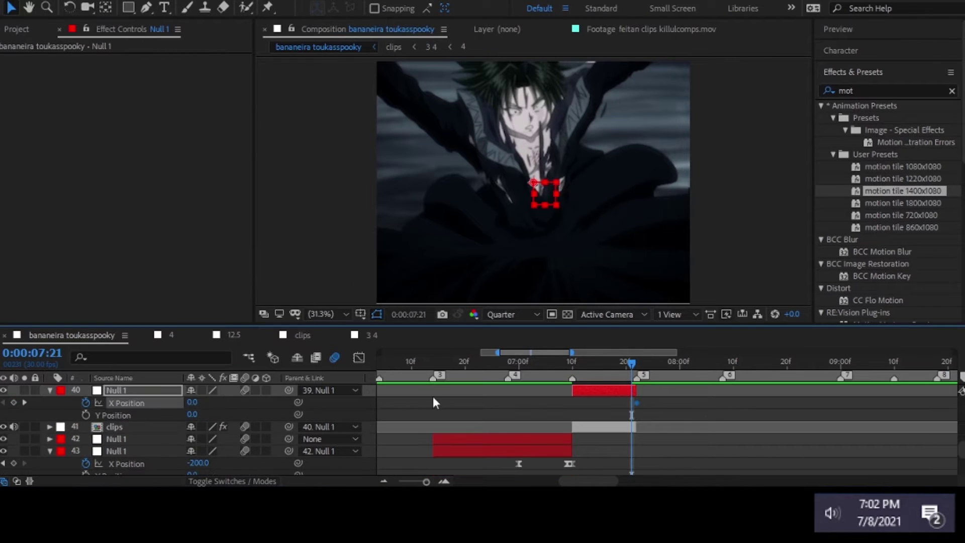
key(i)
click(192, 402)
text(-1800)
key(Return)
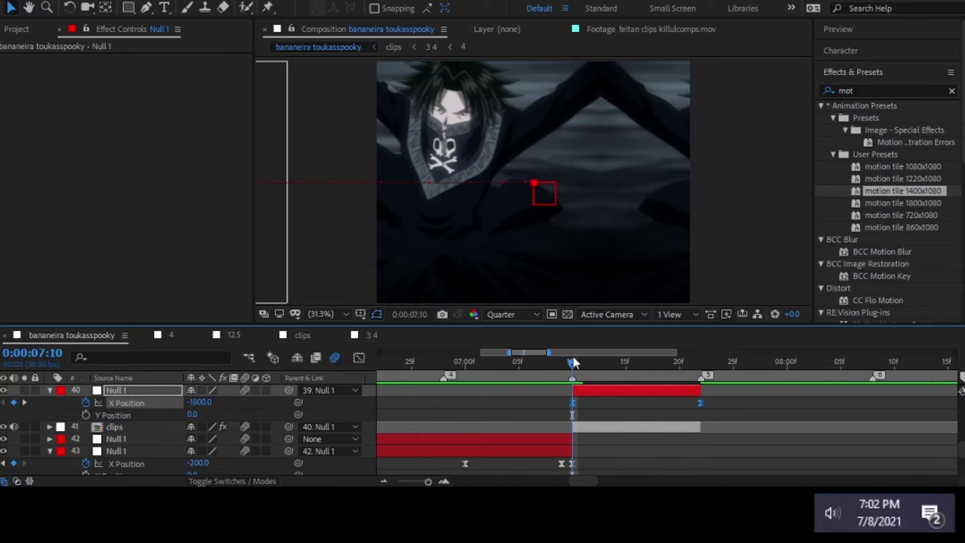
Steepen the ease out of the first X Position keyframe and scrub through the slide
drag(573, 362, 583, 362)
key(shift+F3)
drag(615, 449, 575, 417)
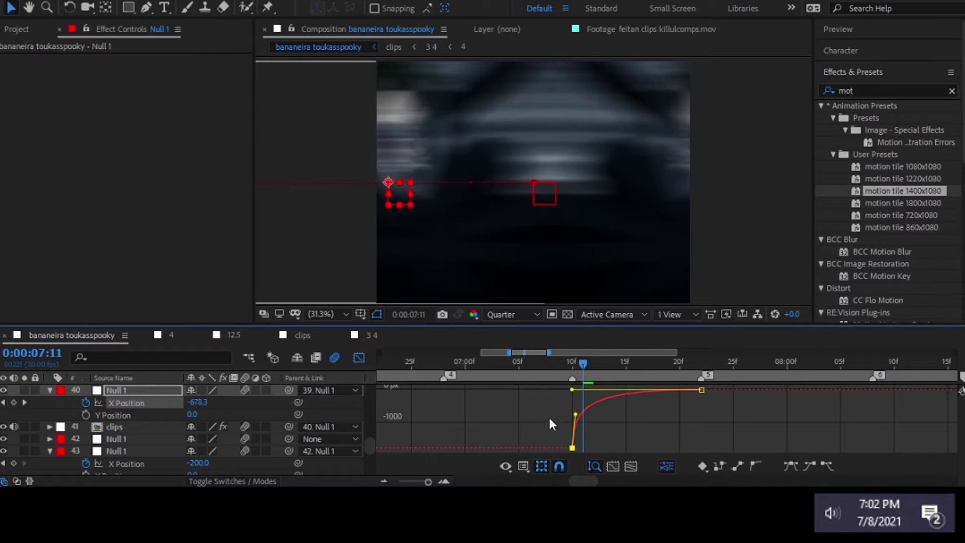
key(Page_Up)
key(Page_Up)
click(201, 403)
drag(561, 363, 594, 363)
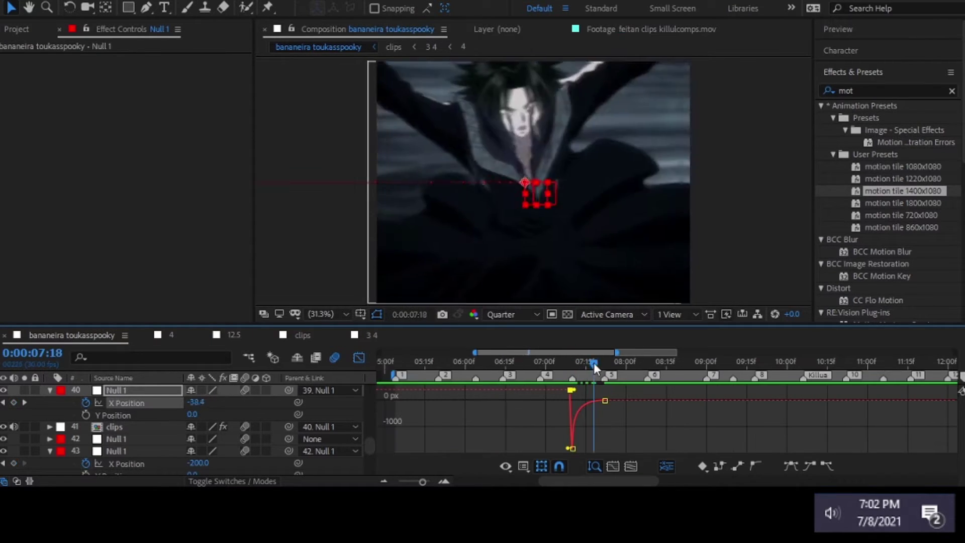
key(shift+F3)
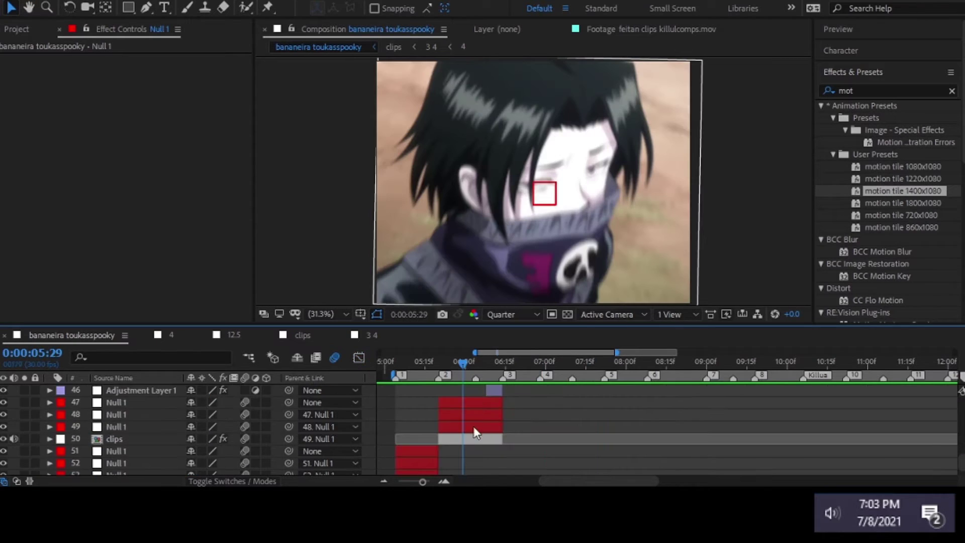
Set parent null layer 39's anchor point to 600, 0 at the 07:20 transition end
key(j)
key(s)
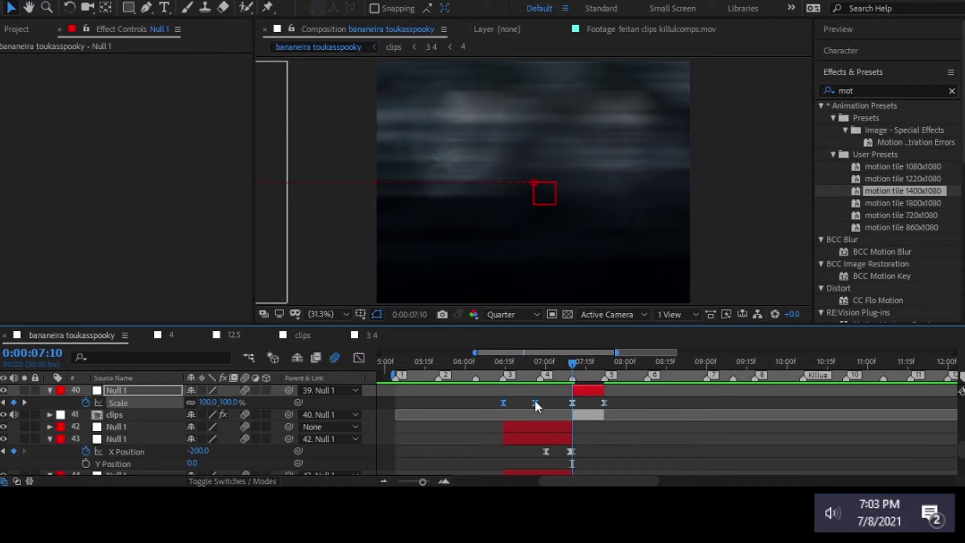
key(=)
key(=)
key(shift+Page_Down)
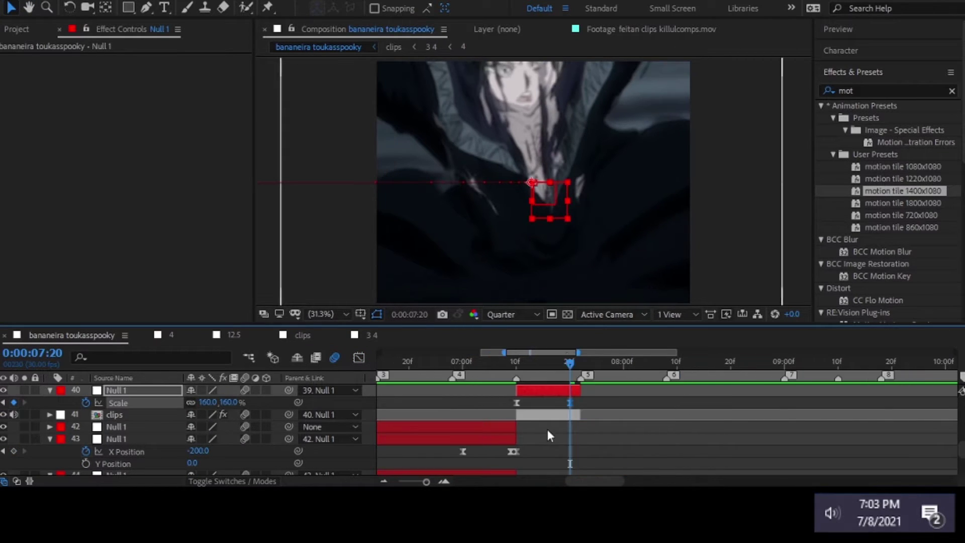
key(ctrl+Up)
key(a)
key(shift+p)
drag(194, 426, 193, 430)
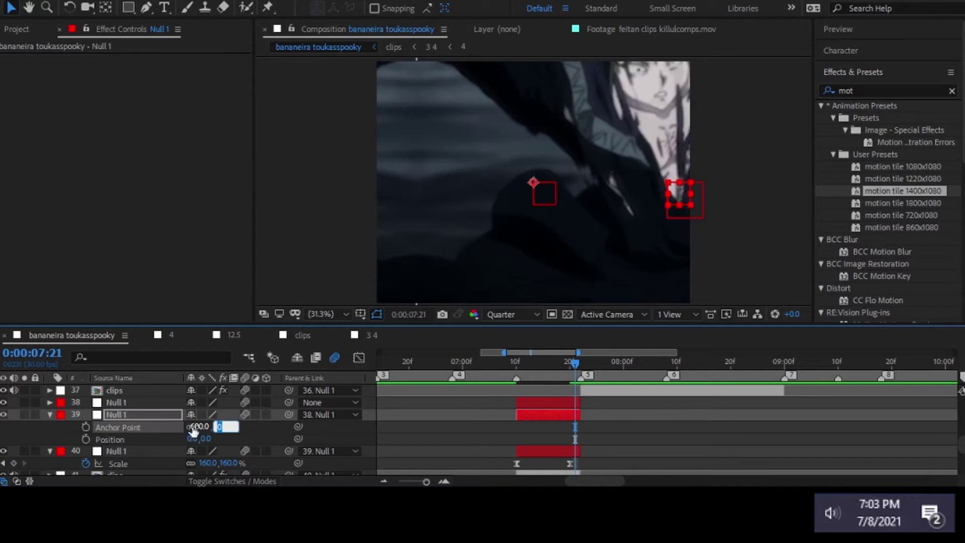
key(Return)
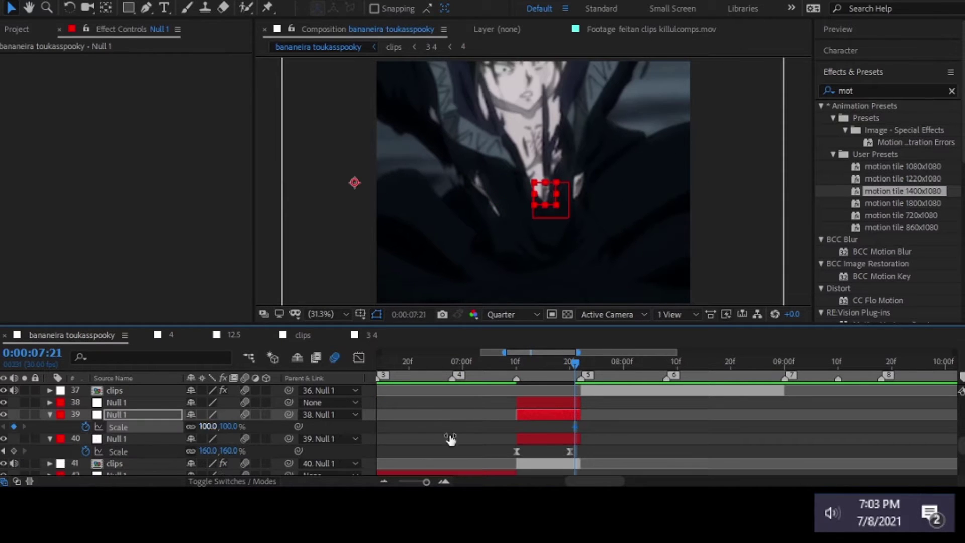
Nudge the null's X Position to 140 and inspect the 07:09 keyframe curve
scroll(448, 439, down, 5)
click(516, 362)
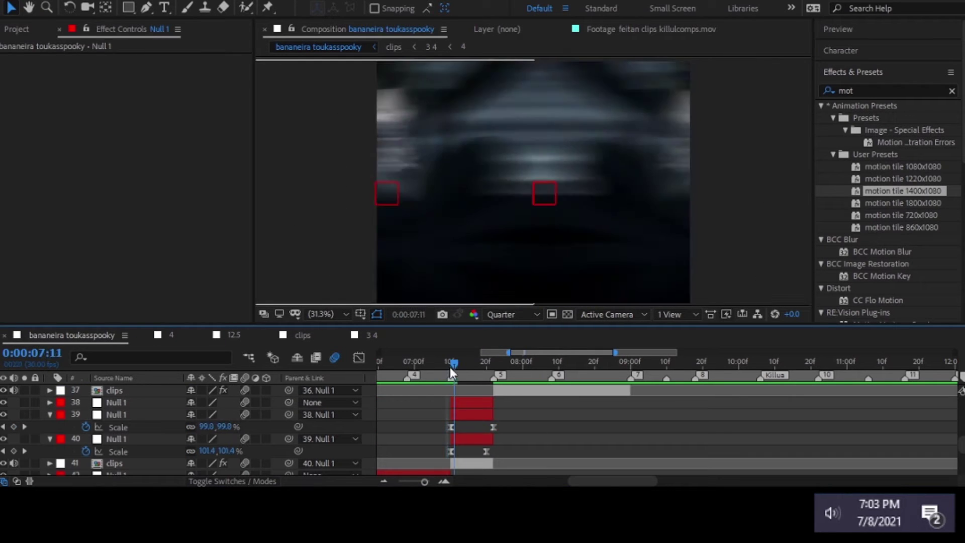
drag(450, 367, 478, 391)
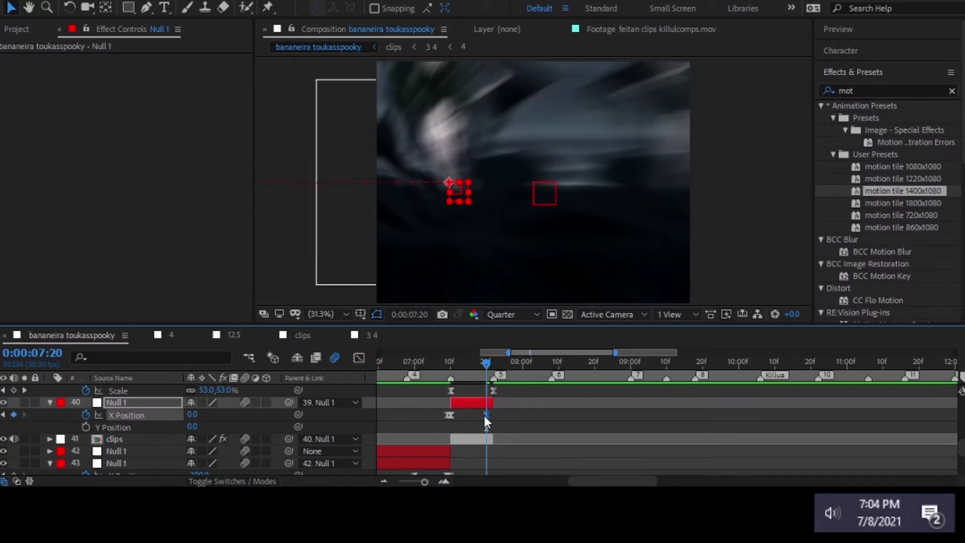
drag(192, 415, 203, 415)
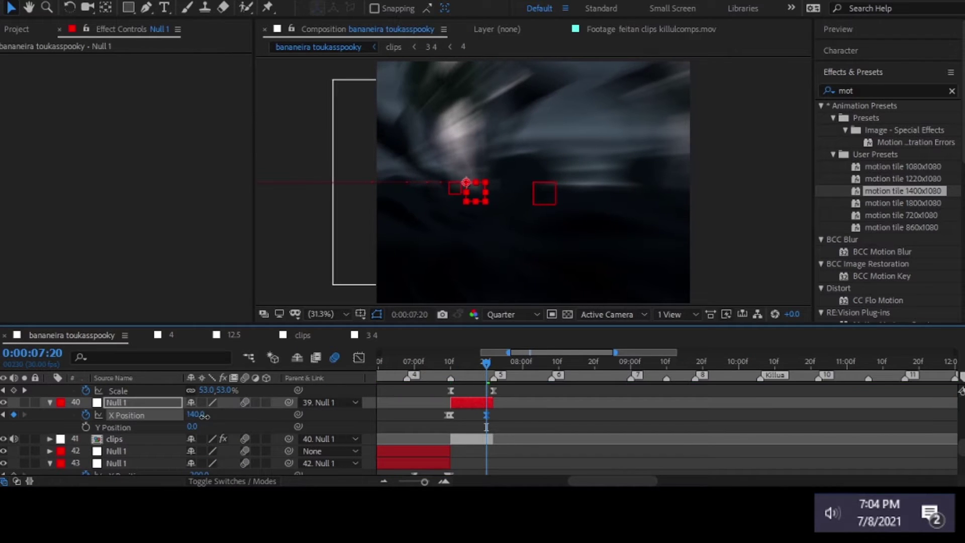
click(513, 360)
key(shift+F3)
key(minus)
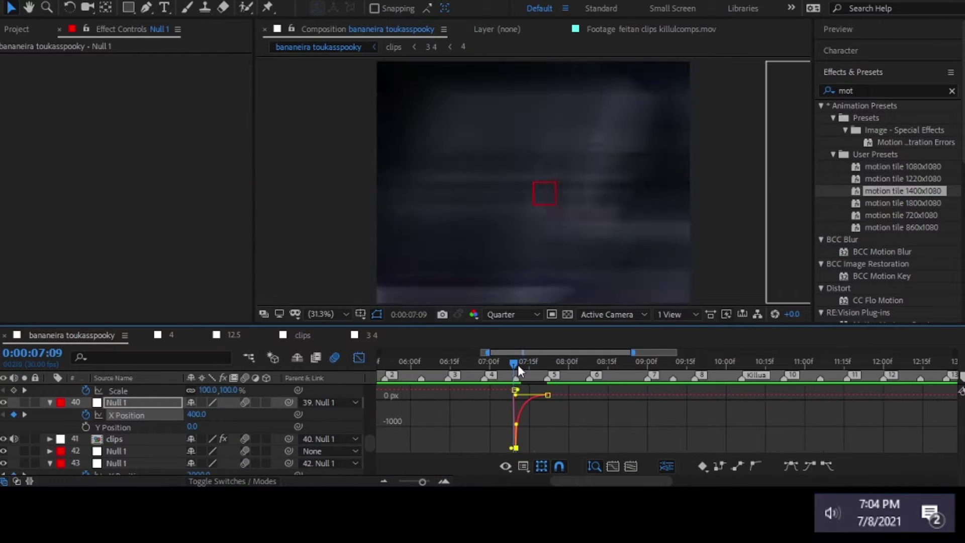
Play back the transition from 06:24 and inspect frames through 09:29
drag(517, 366, 478, 367)
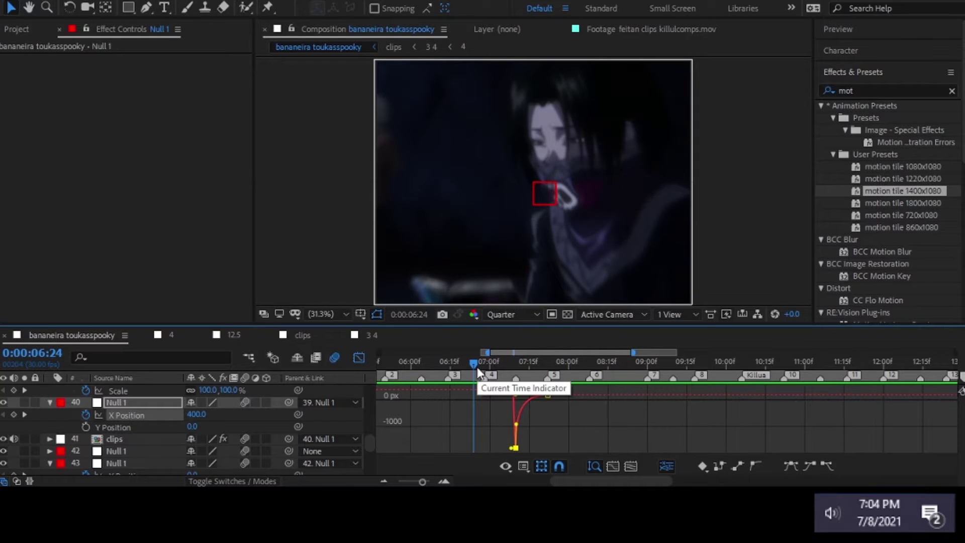
key(space)
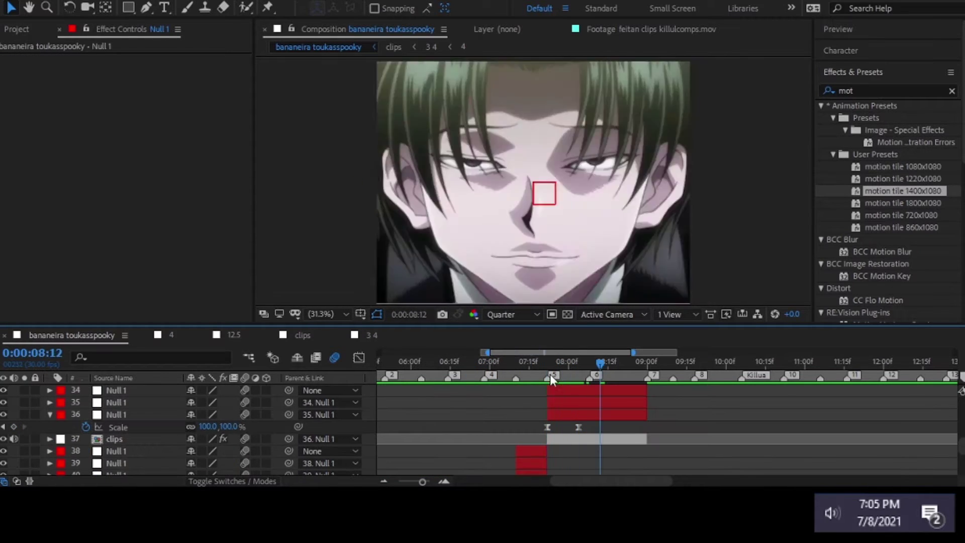
click(513, 363)
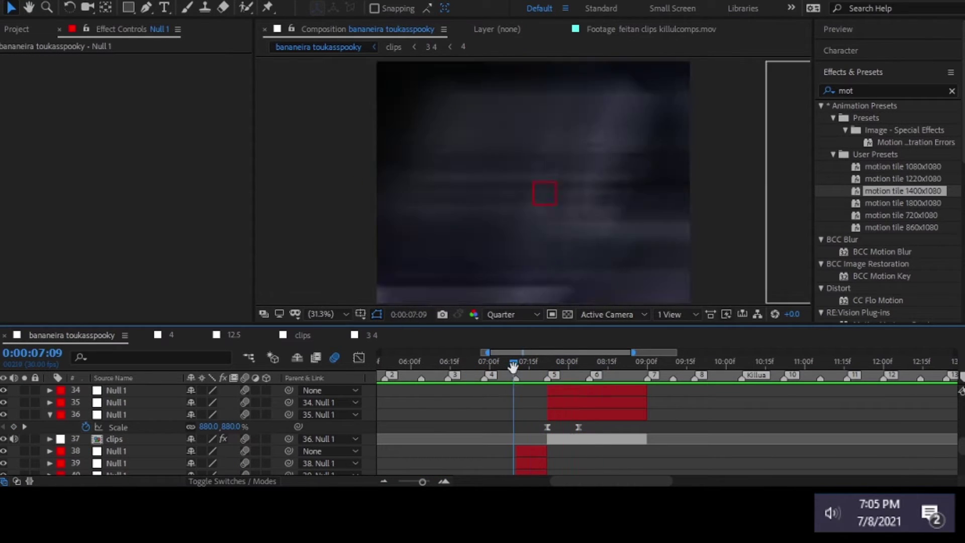
click(389, 361)
key(space)
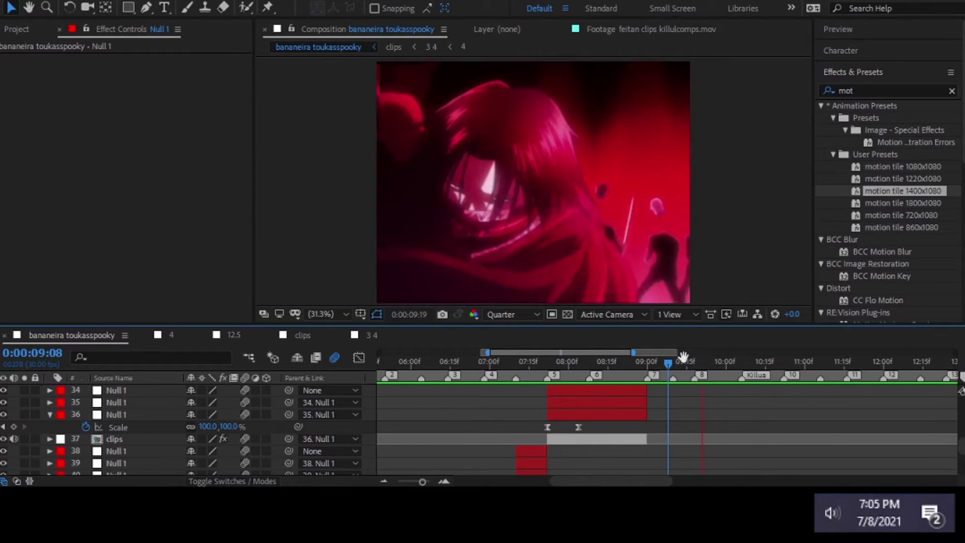
scroll(129, 449, down, 5)
click(695, 362)
scroll(130, 442, up, 7)
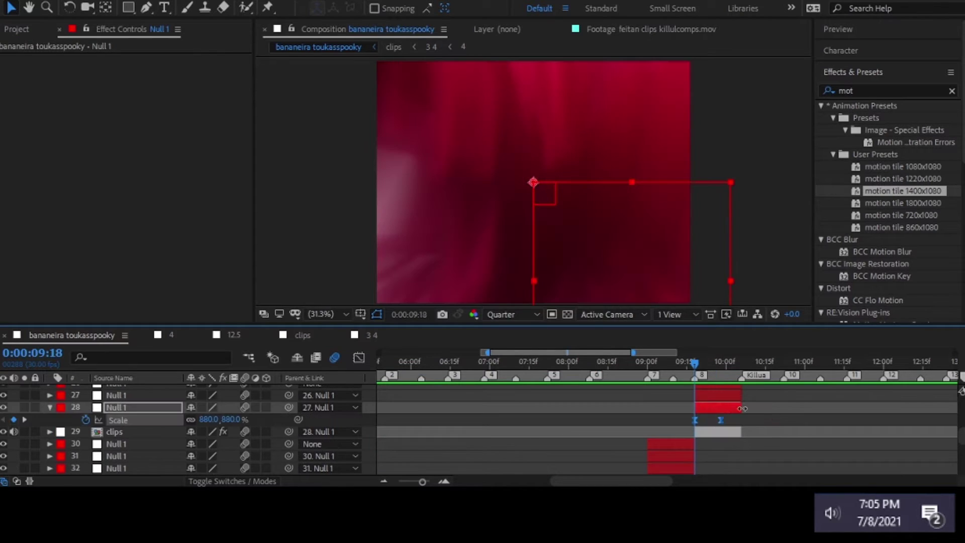
click(724, 367)
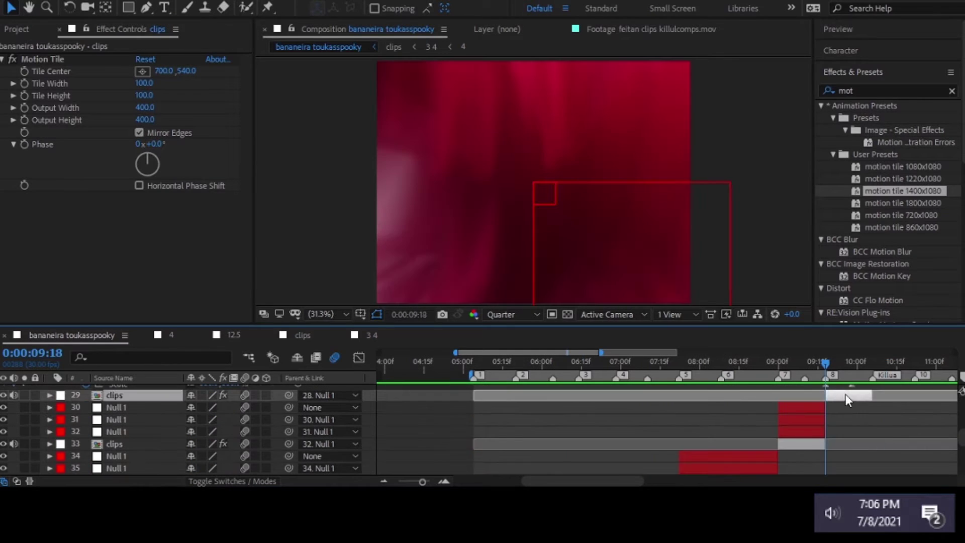
Reveal layer 29's animated Position and Rotation, commit the Y Position edit, and scrub to 06:07
key(u)
key(minus)
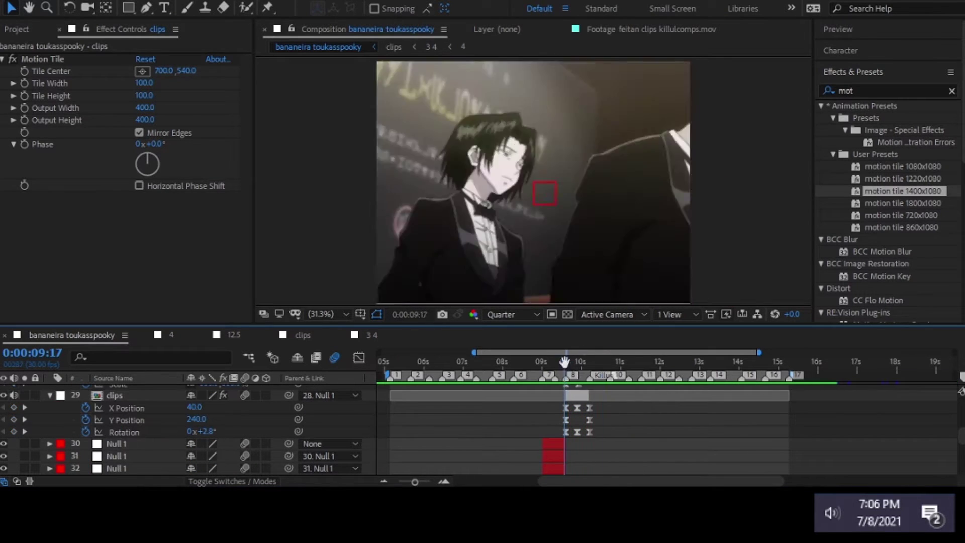
click(562, 362)
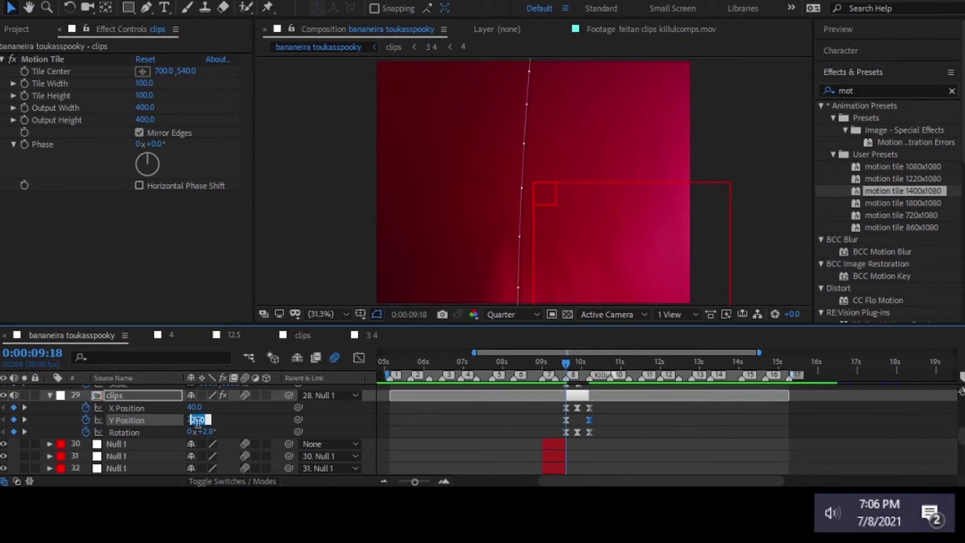
mouse_move(562, 366)
mouse_down()
mouse_move(395, 369)
mouse_move(578, 369)
mouse_up()
scroll(406, 347, down, 5)
drag(427, 362, 451, 373)
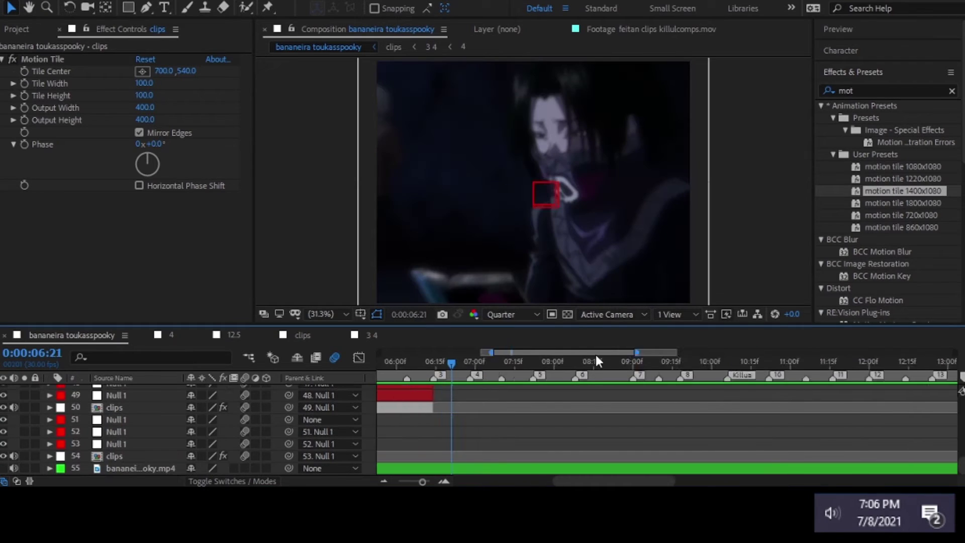
scroll(596, 354, up, 3)
Reshape layer 44's Scale ease curve and check the zoom at 06:09
key(s)
click(359, 357)
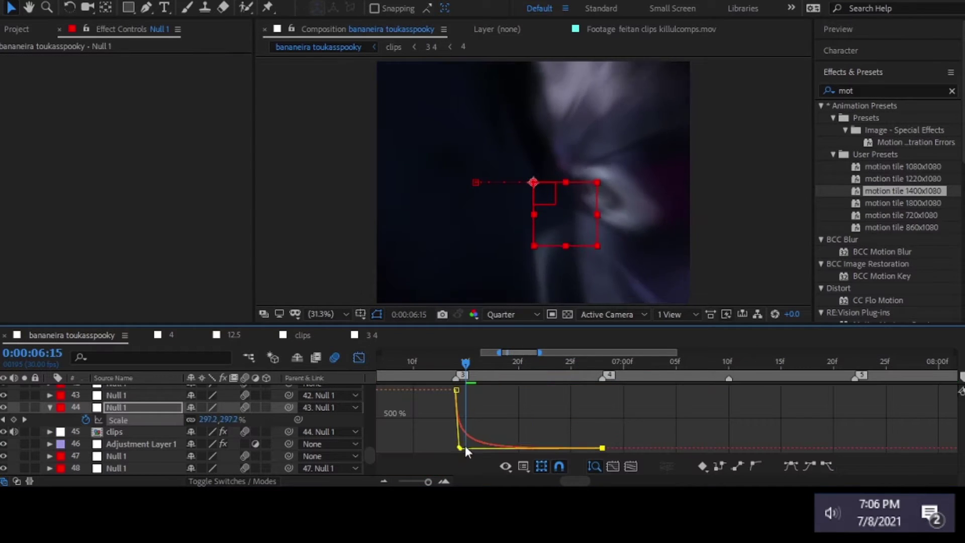
drag(441, 449, 421, 438)
scroll(435, 445, up, 3)
scroll(457, 371, down, 5)
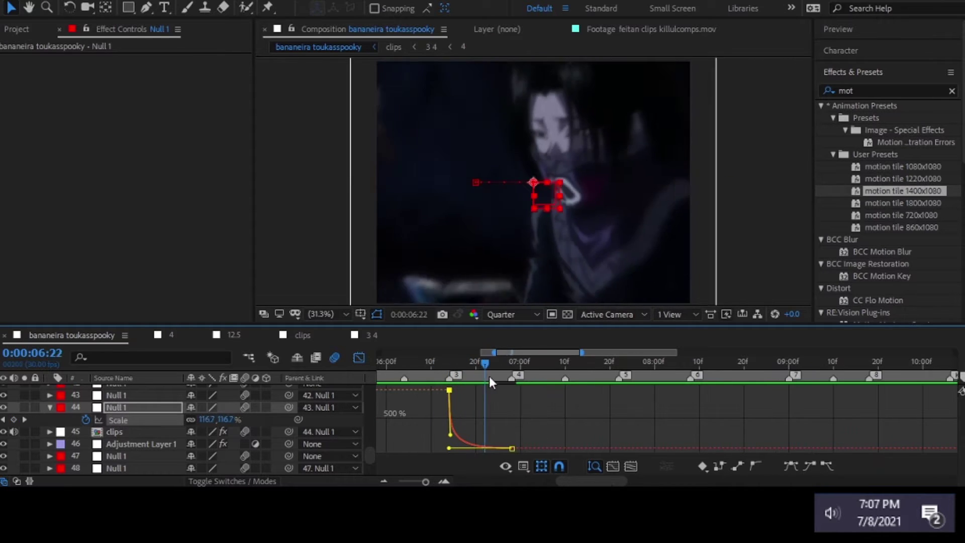
drag(490, 382, 435, 368)
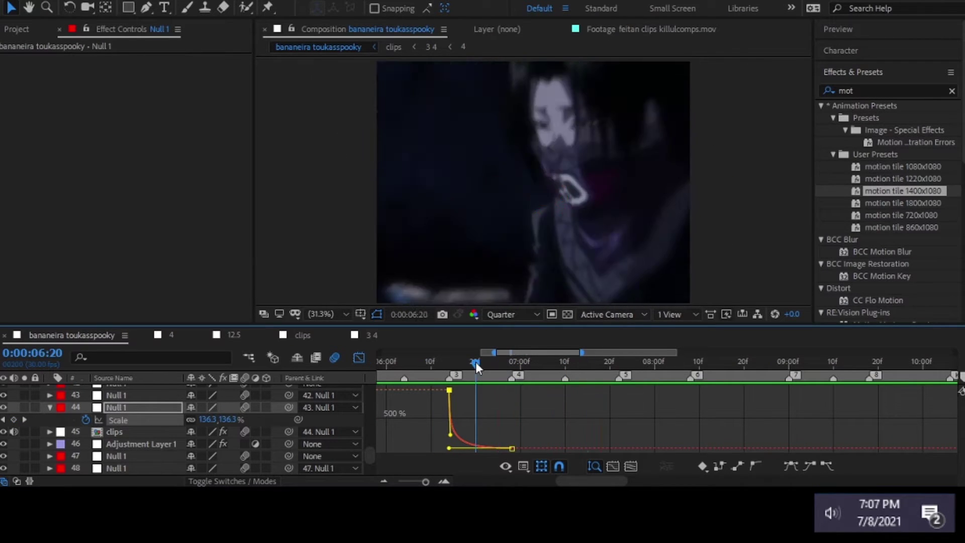
click(359, 358)
scroll(503, 427, up, 3)
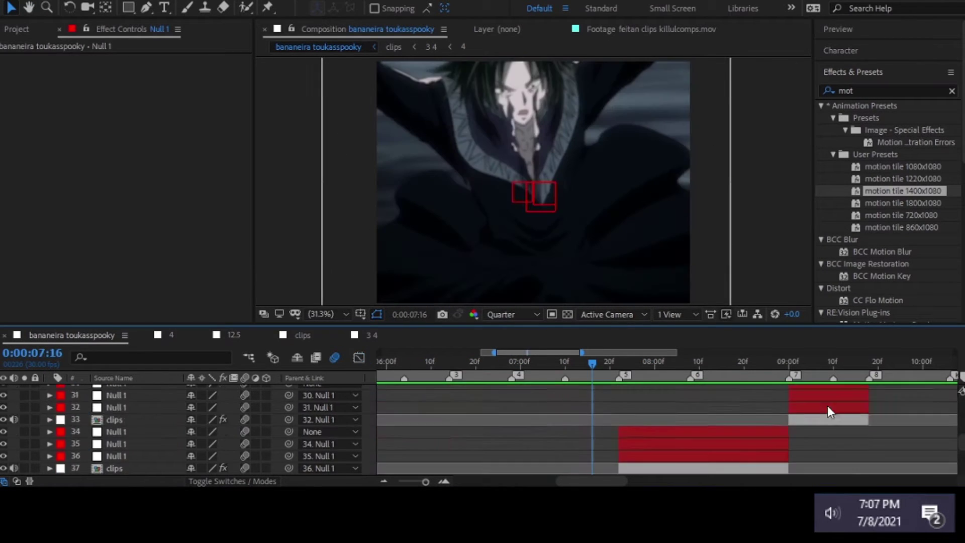
Shift clips layer 41's Position keyframes earlier, set X Position to 8.0, and adjust Y Position for the shake
click(508, 405)
key(p)
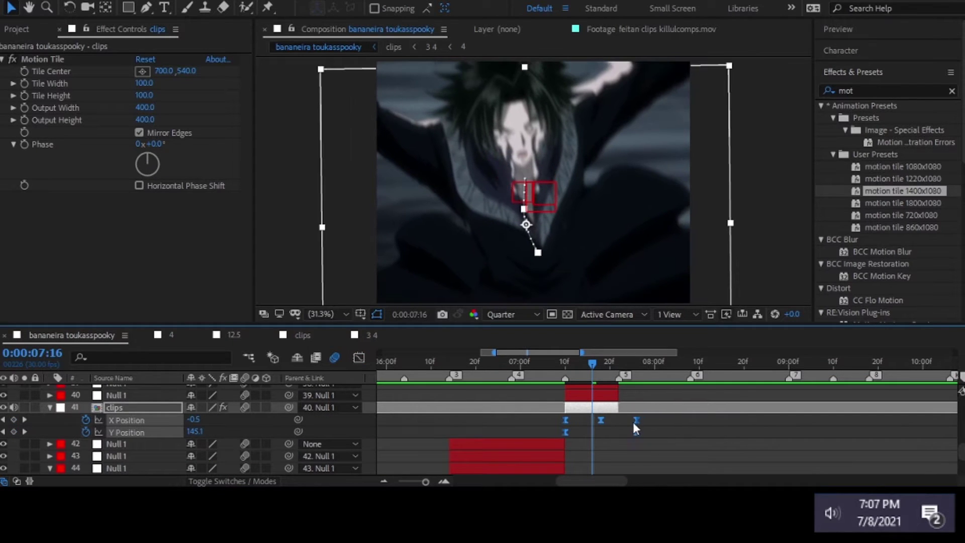
drag(638, 427, 619, 426)
drag(194, 423, 196, 425)
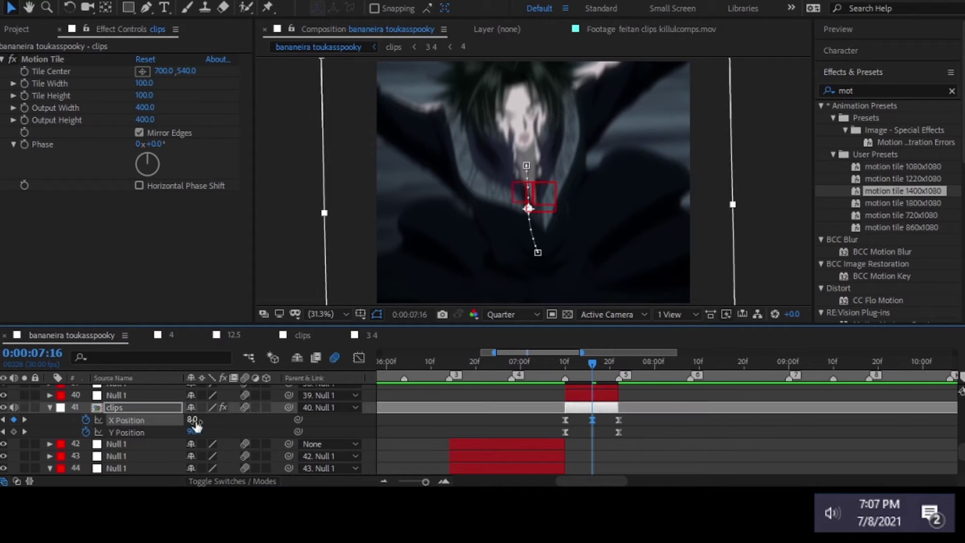
drag(564, 369, 589, 381)
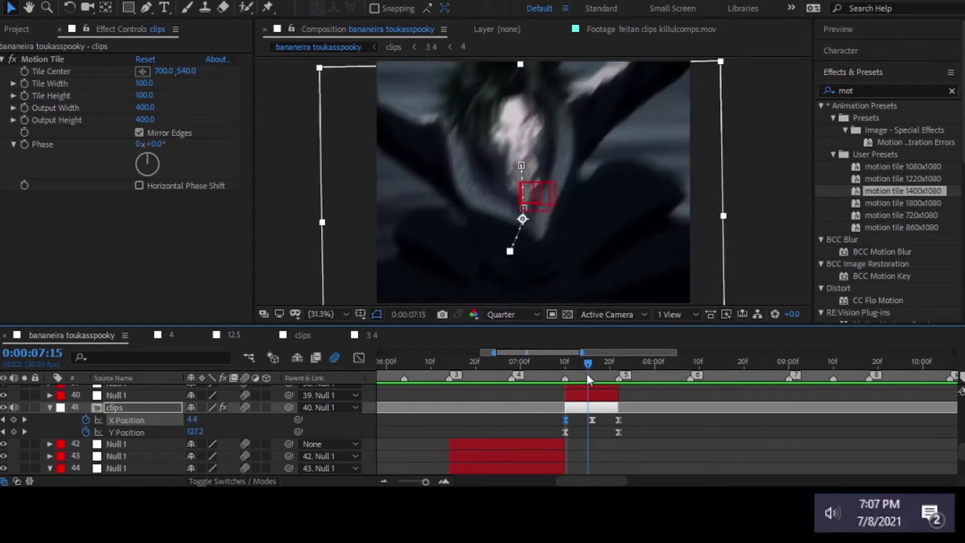
click(562, 385)
key(space)
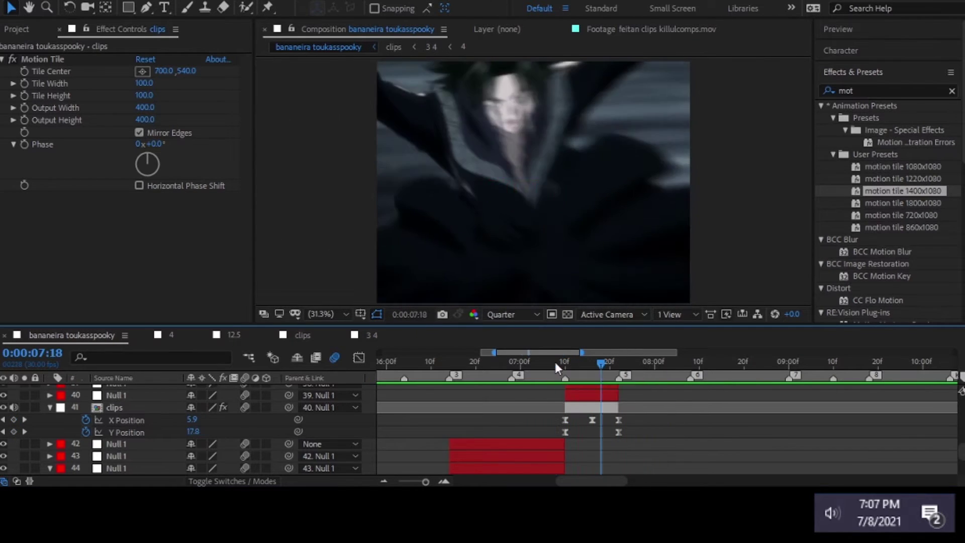
drag(581, 352, 622, 352)
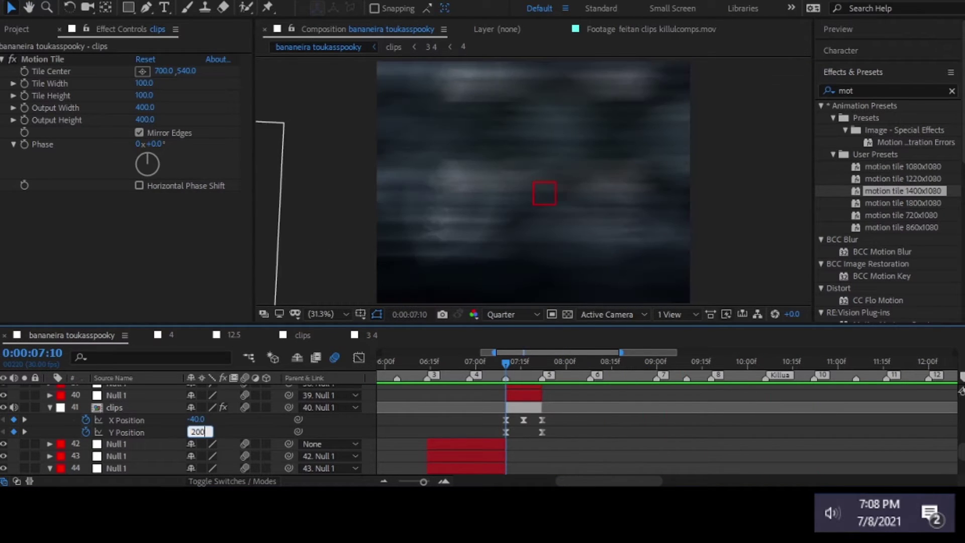
click(125, 432)
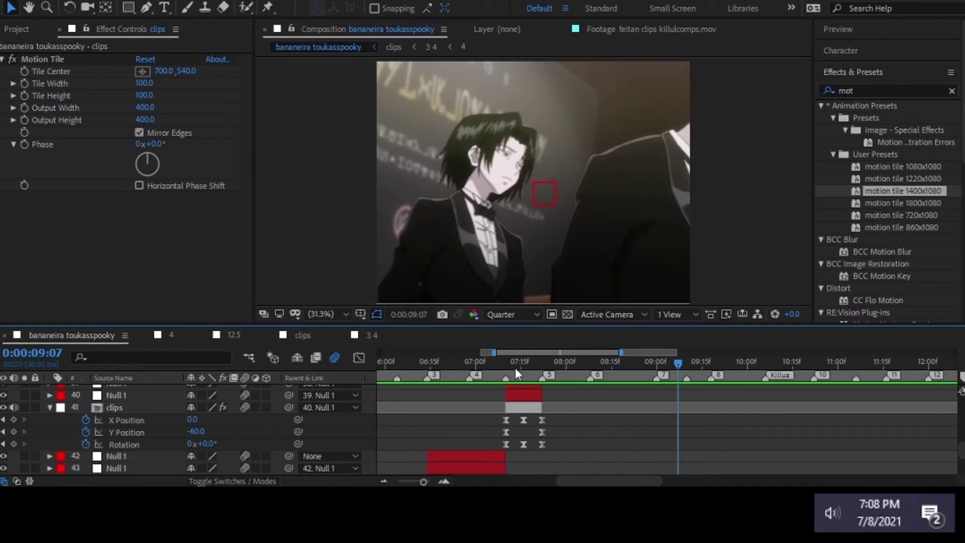
drag(515, 367, 427, 361)
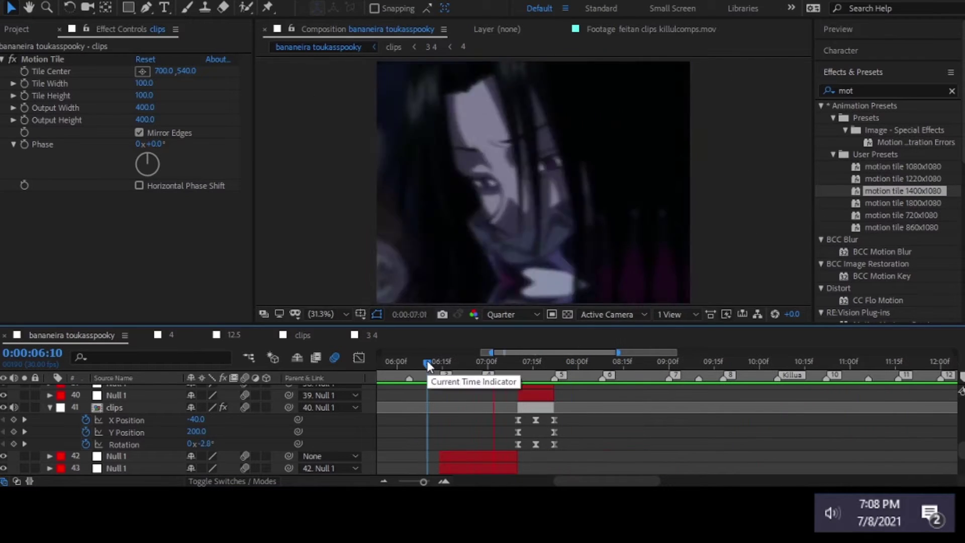
Strengthen the ease on the null's X Position slide toward 2000 in the Graph Editor
click(514, 390)
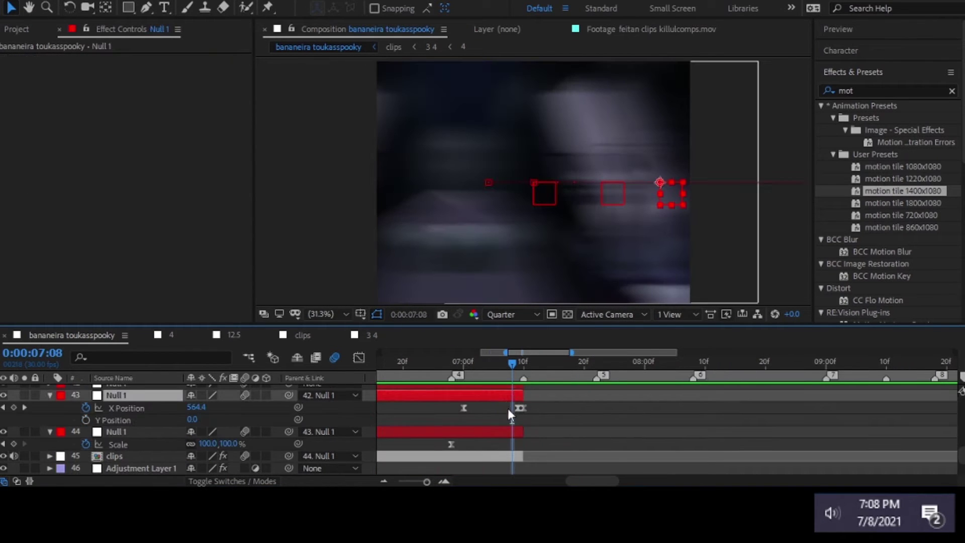
key(shift+F3)
scroll(515, 440, down, 3)
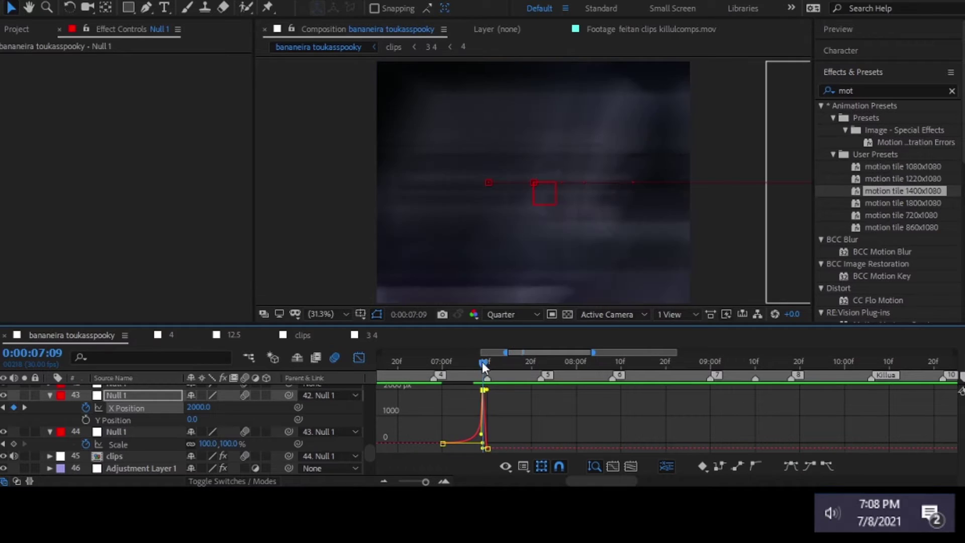
drag(482, 362, 416, 363)
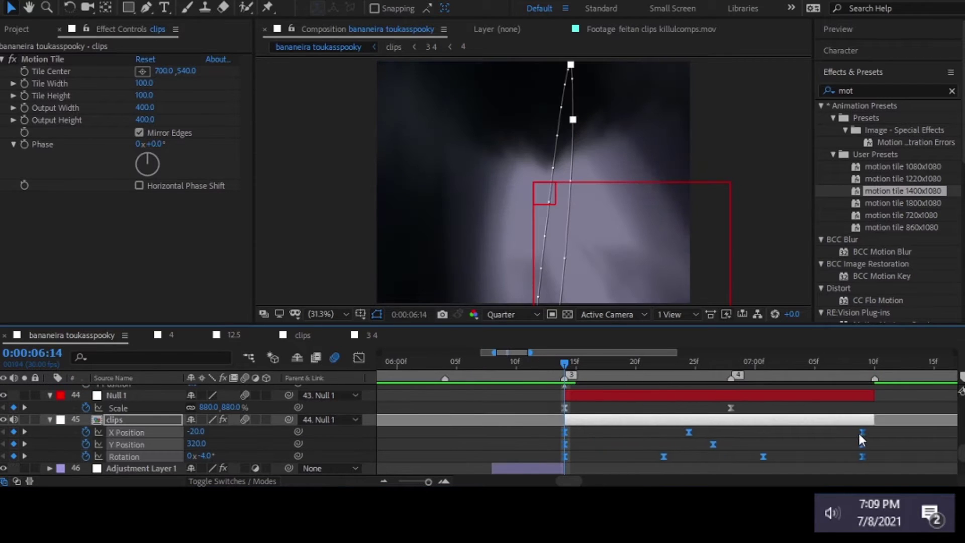
click(196, 431)
click(24, 431)
click(193, 431)
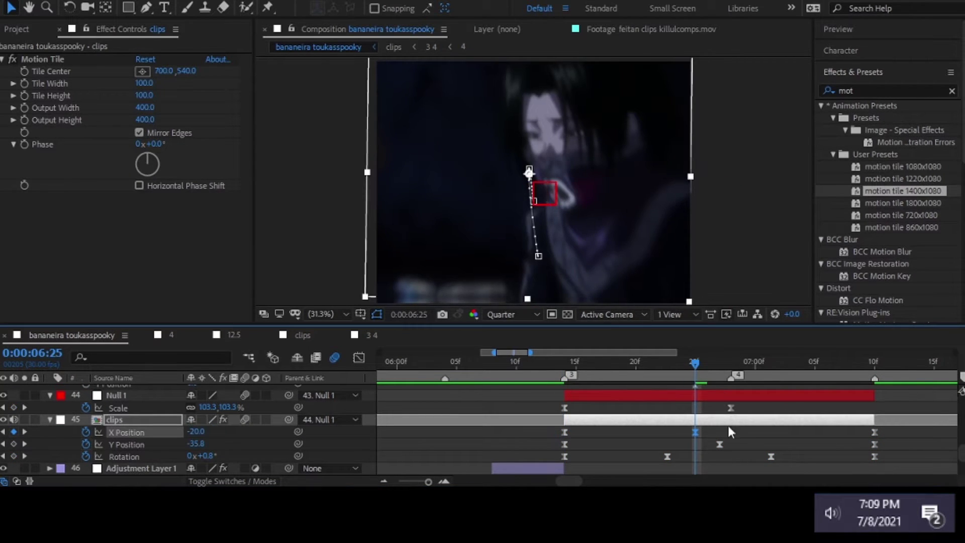
Preview the shake transition, check the music beat at 7:02, and enter the clips precomp
click(772, 364)
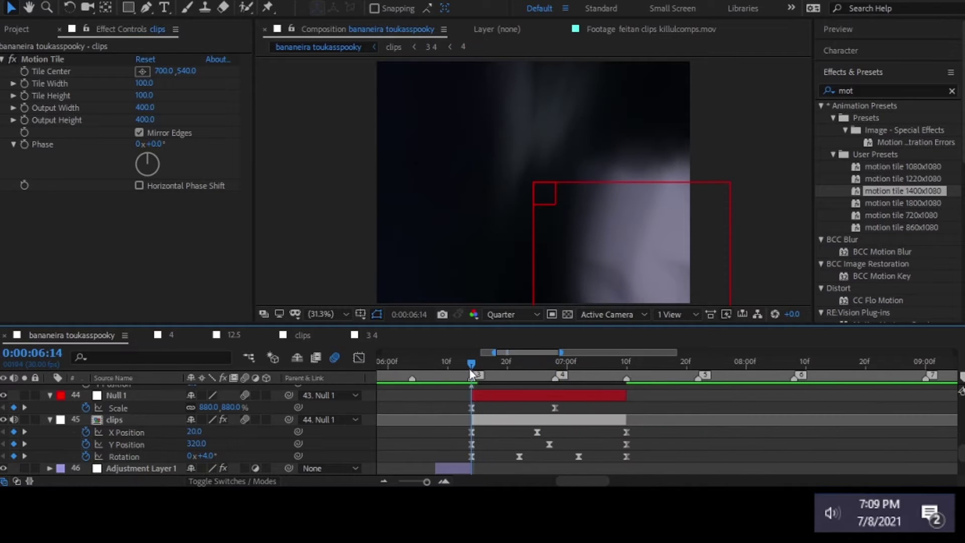
mouse_move(471, 373)
mouse_down()
mouse_move(627, 374)
mouse_move(436, 362)
mouse_up()
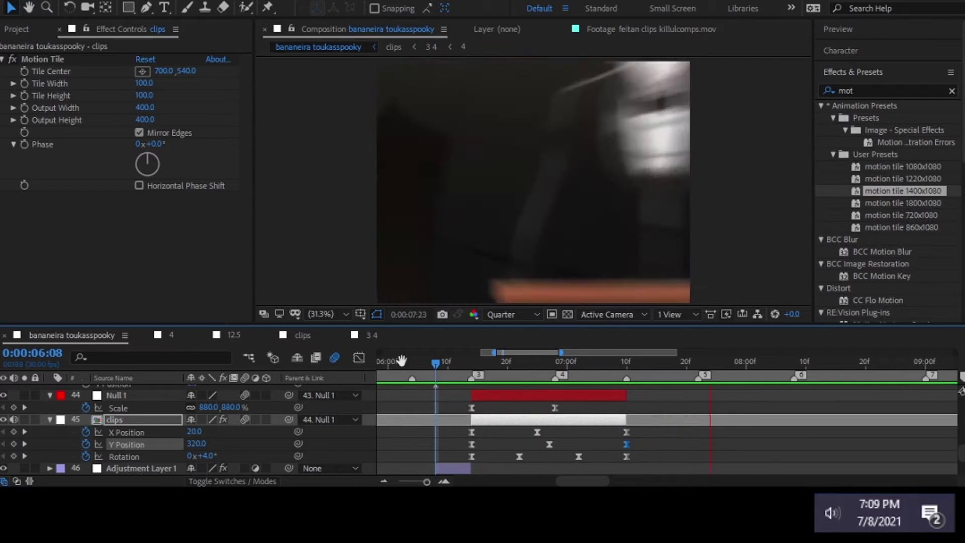
click(401, 360)
key(space)
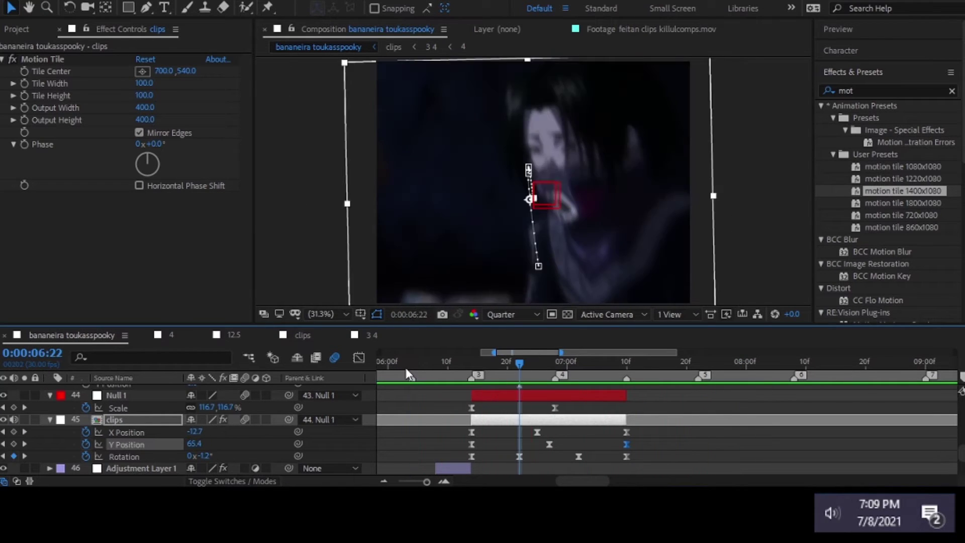
key(ctrl+Down)
key(l)
key(l)
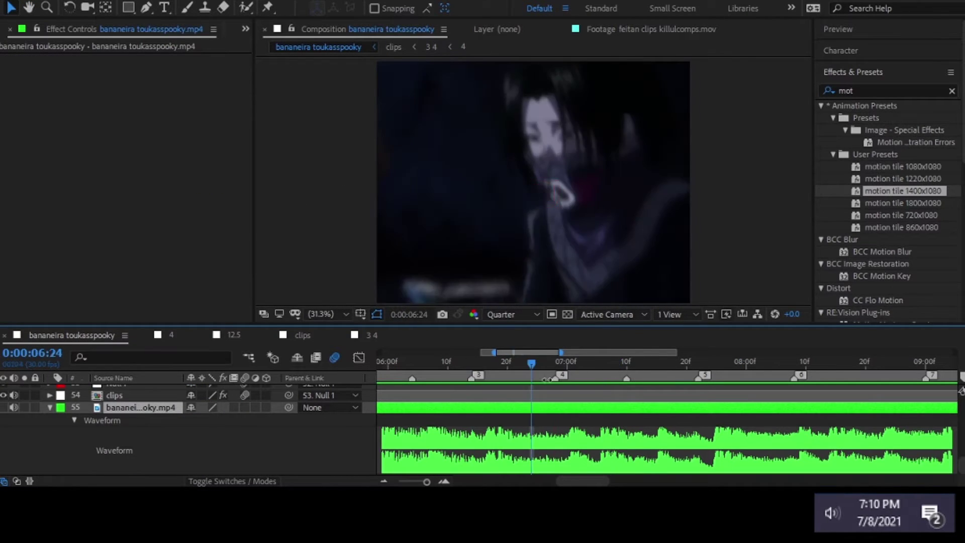
click(577, 363)
double_click(114, 394)
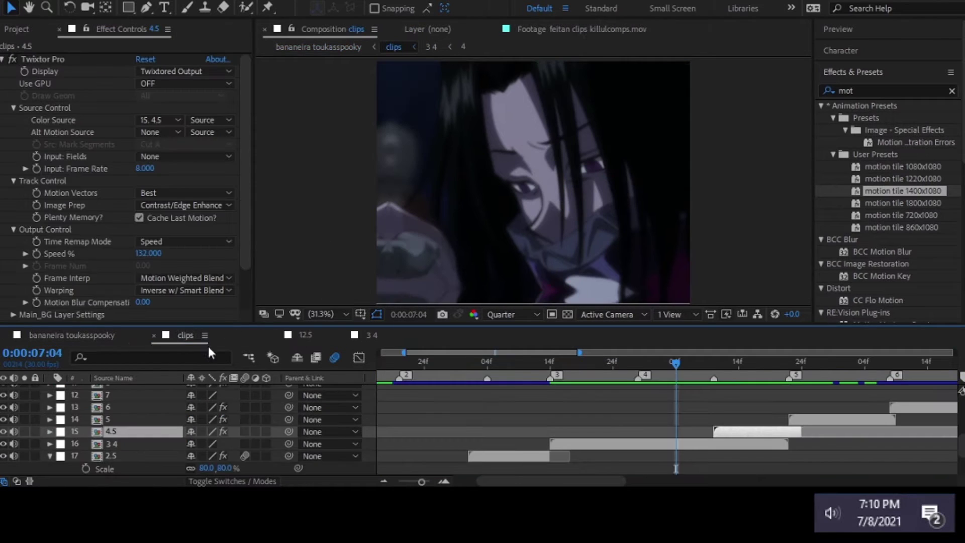
Move the Exposure flash adjustment layer onto the next cut and reveal its Exposure keyframes
click(445, 407)
drag(445, 407, 691, 407)
key(equal)
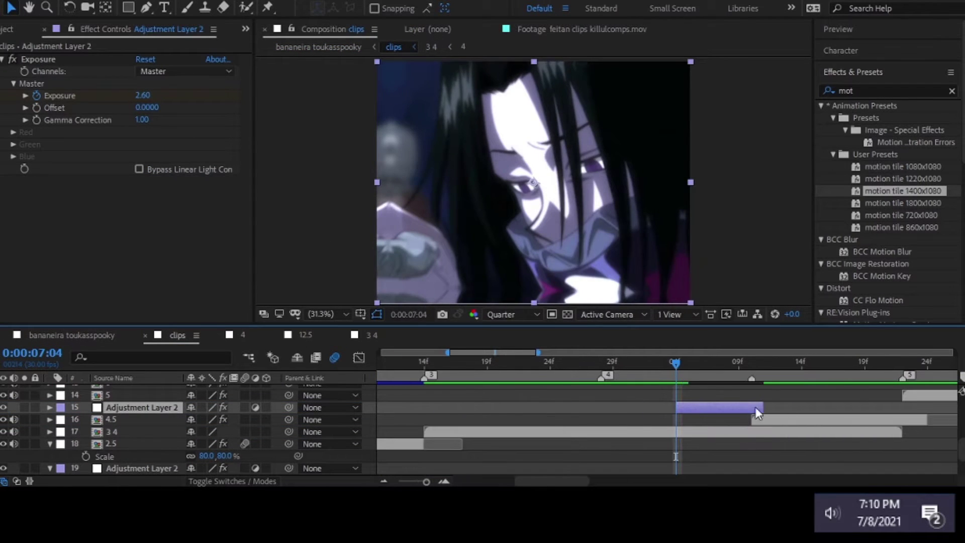
scroll(763, 436, down, 2)
key(u)
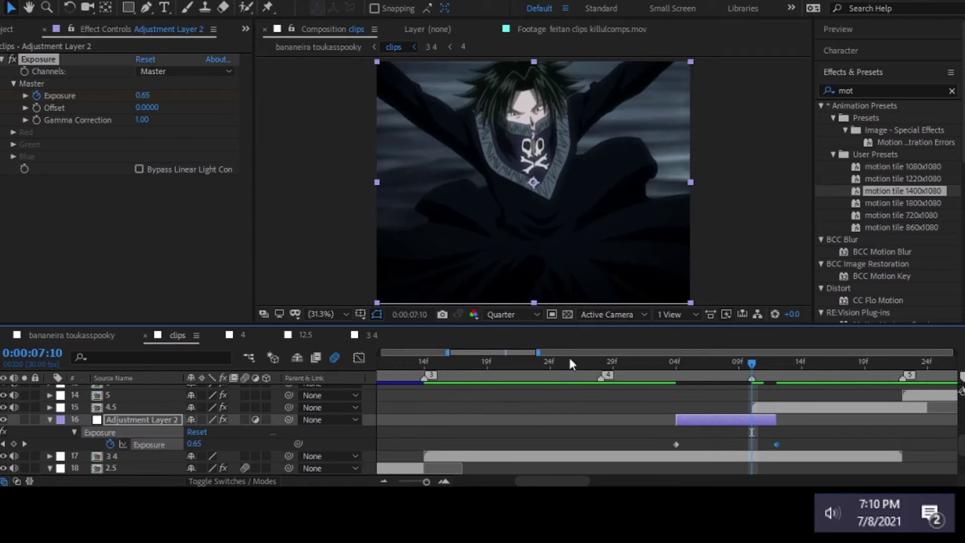
drag(568, 355, 454, 352)
click(577, 445)
Preview the flash transition in the main comp from 5:04, then return to around 6:10
click(110, 337)
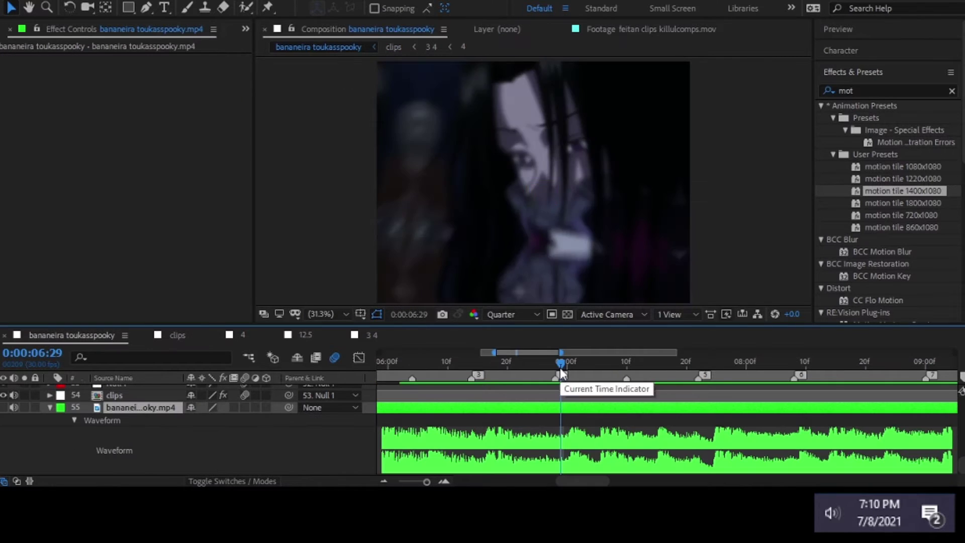
drag(560, 362, 545, 358)
key(space)
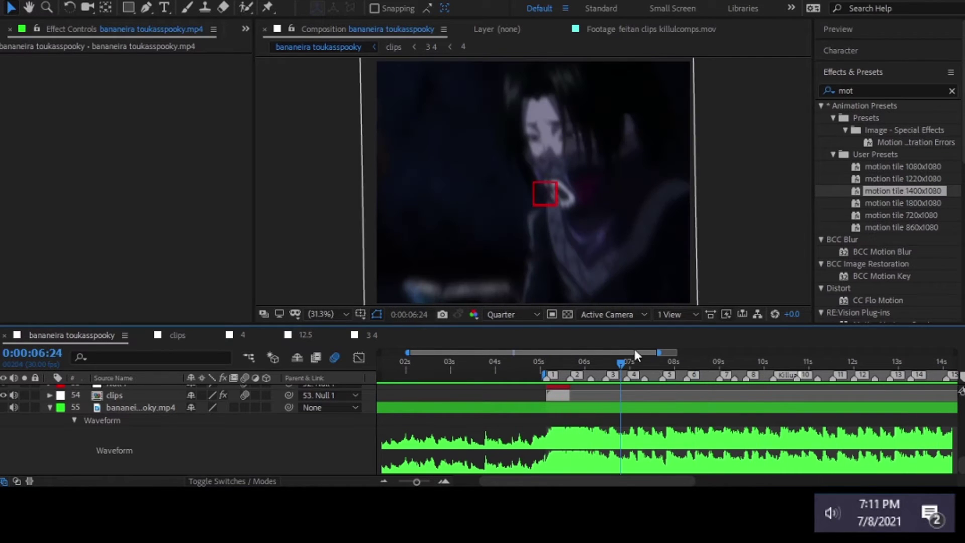
drag(636, 354, 695, 351)
click(611, 360)
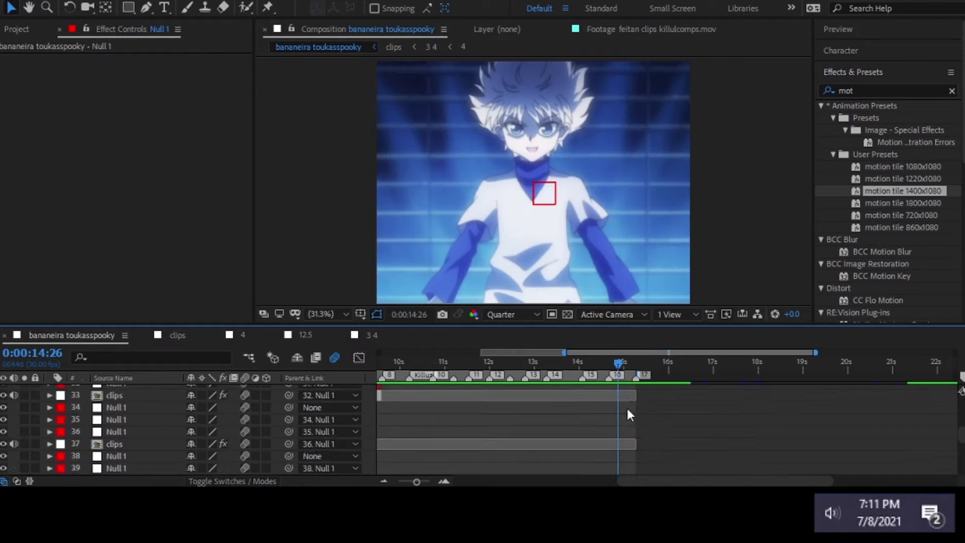
scroll(626, 406, up, 10)
key(minus)
click(611, 362)
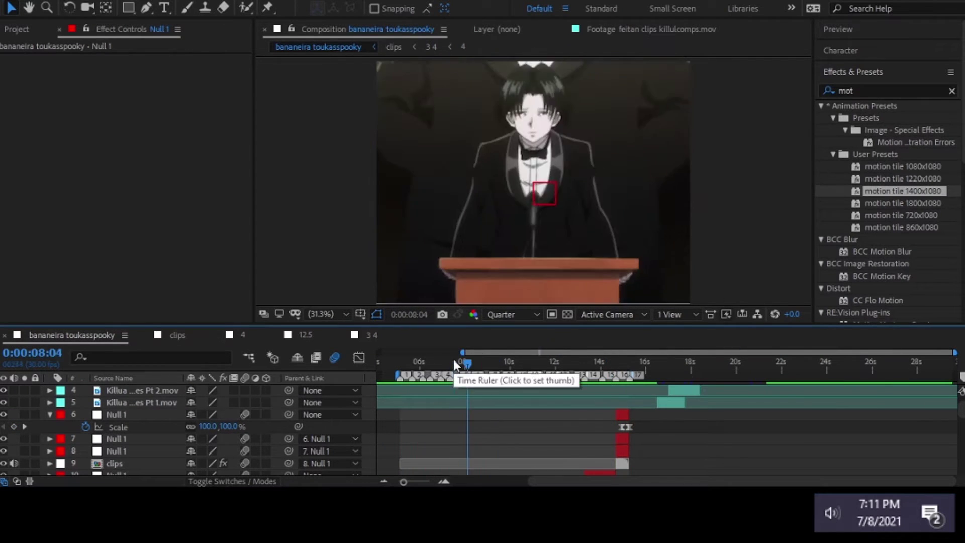
scroll(543, 416, down, 10)
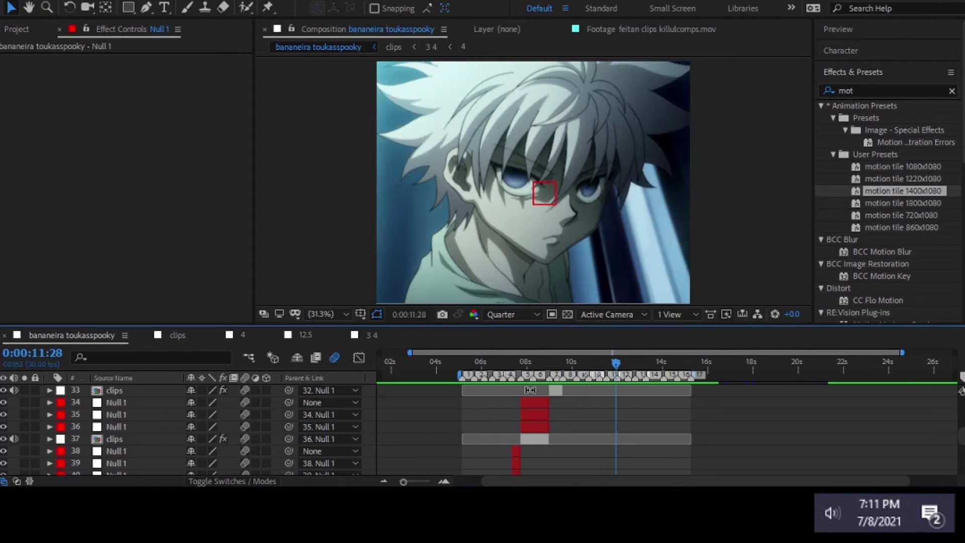
drag(470, 361, 502, 362)
key(equal)
key(equal)
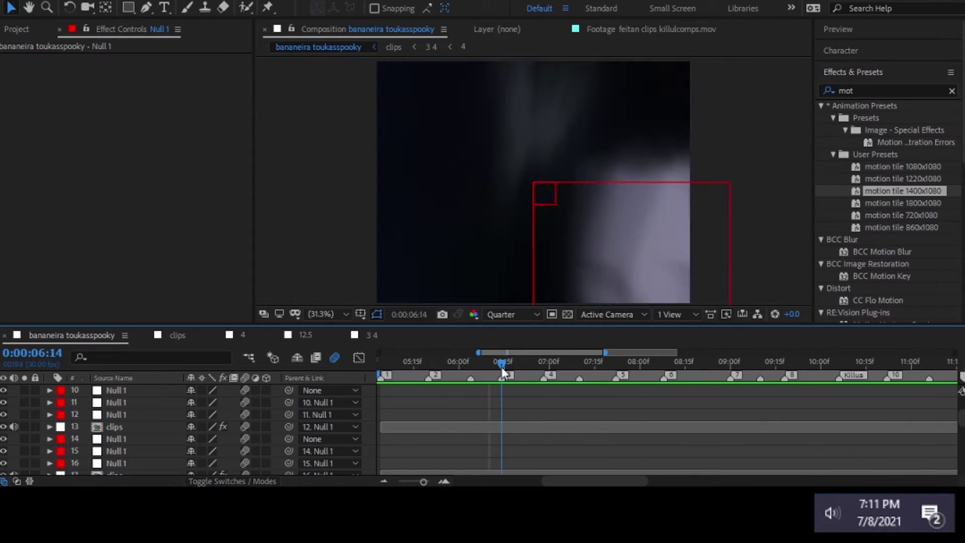
Precompose clips 5 and 6 into a '5 6' comp and add a null inside it
double_click(576, 389)
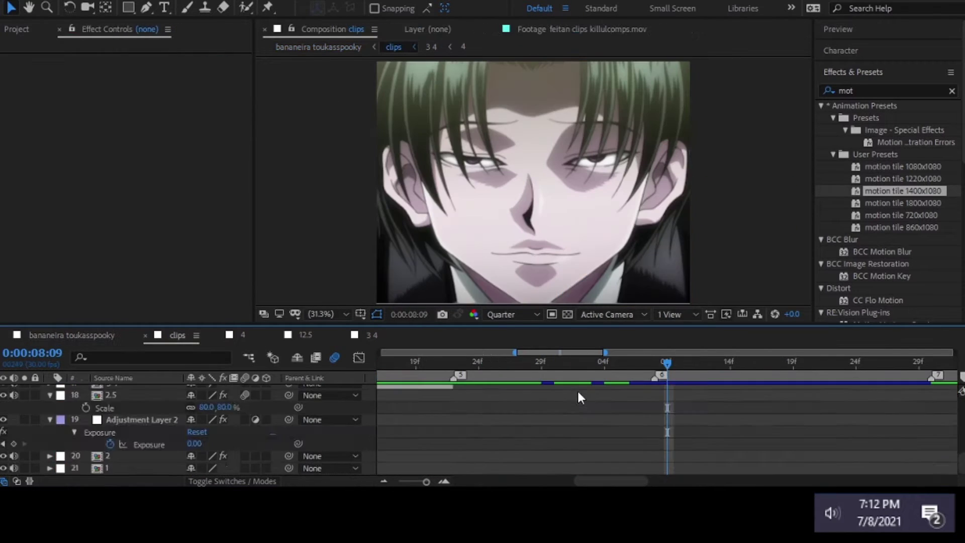
click(654, 431)
ctrl+click(675, 423)
key(ctrl+shift+c)
key(Return)
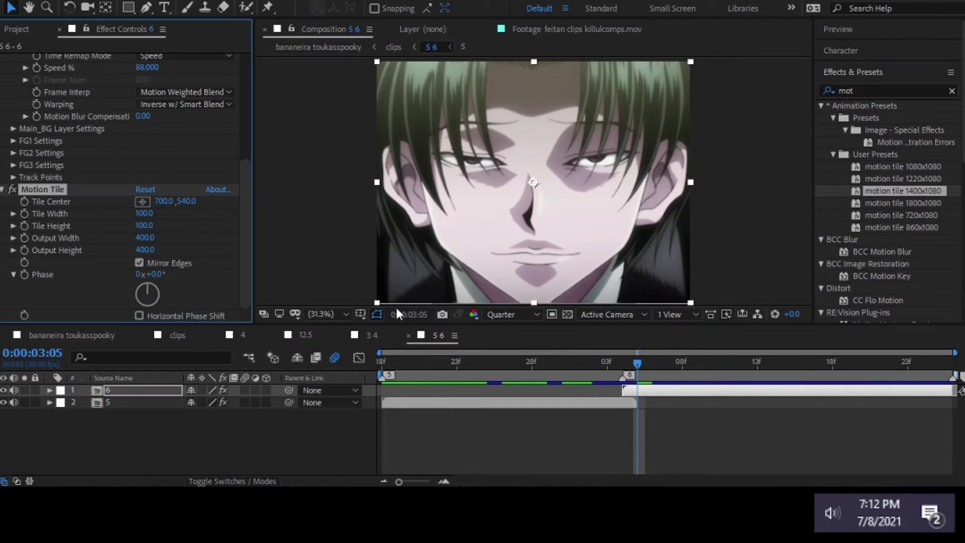
key(ctrl+alt+shift+y)
Shrink clip 6 to 20% scale and reposition it as a small tile
click(150, 402)
key(s)
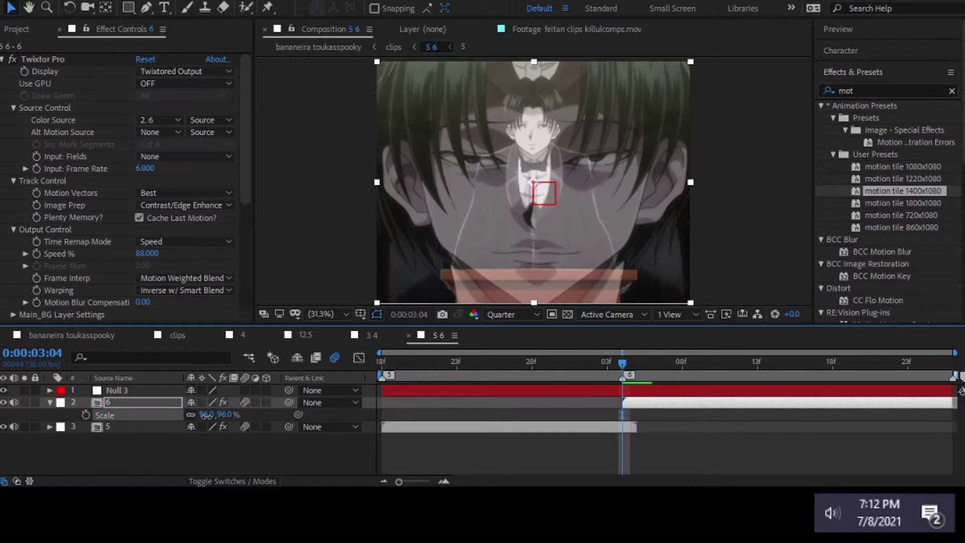
key(slash)
mouse_move(164, 417)
mouse_down()
mouse_move(150, 418)
mouse_move(197, 427)
mouse_move(232, 413)
mouse_move(191, 414)
mouse_up()
key(shift+p)
text(20)
key(Return)
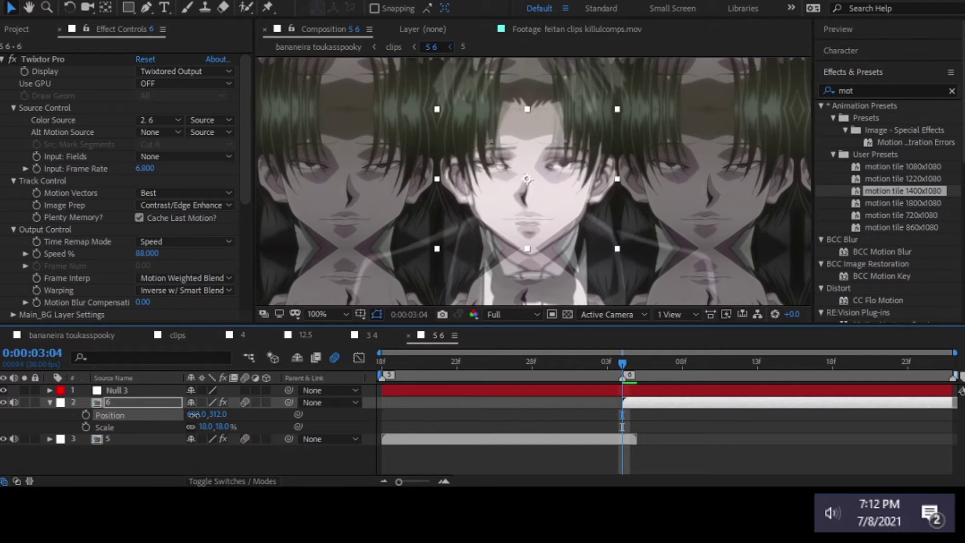
key(Return)
Keyframe clip 6's Opacity to fade in, nudging the first keyframe a frame earlier
key(t)
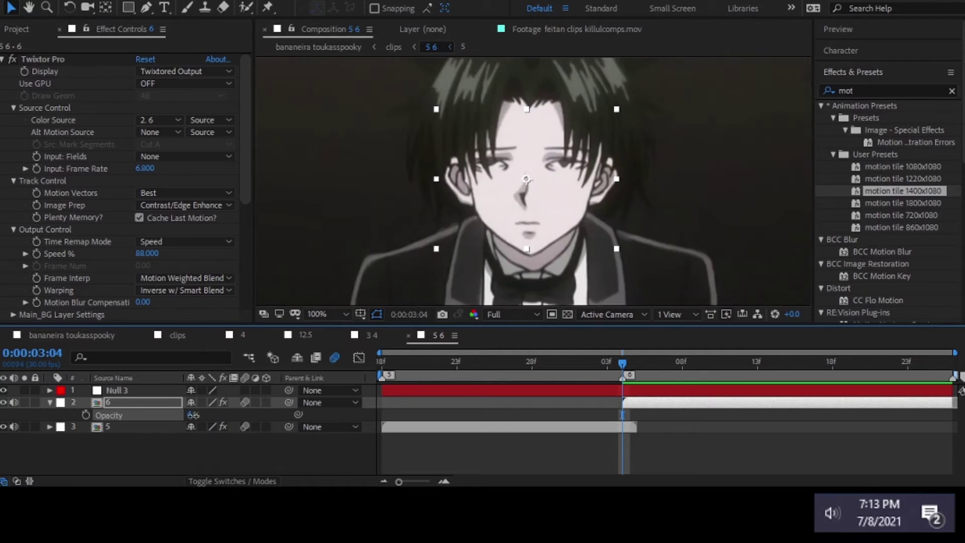
key(shift+p)
key(ctrl+v)
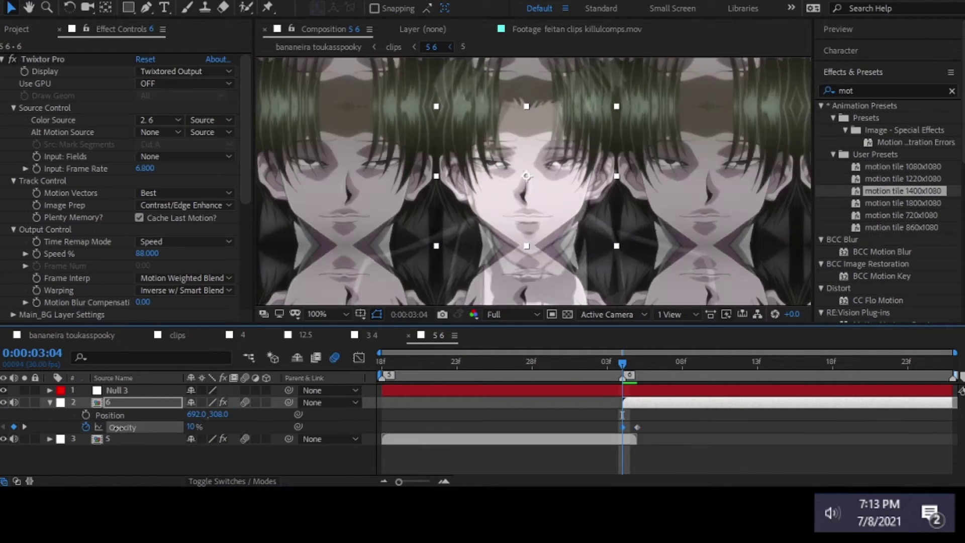
drag(622, 427, 608, 426)
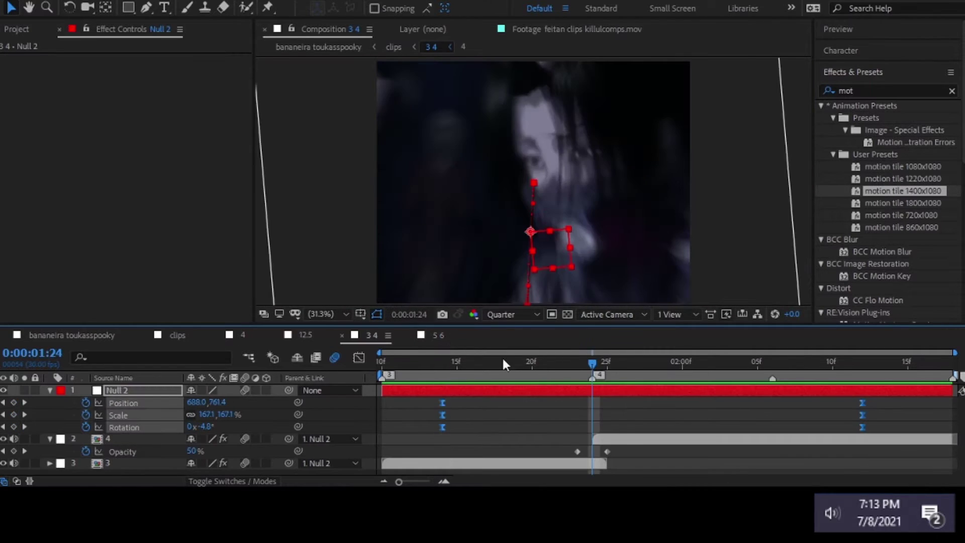
From 2:24, keyframe Null 3 enlarging to about 540% scale with the comp fit in view
drag(501, 361, 472, 361)
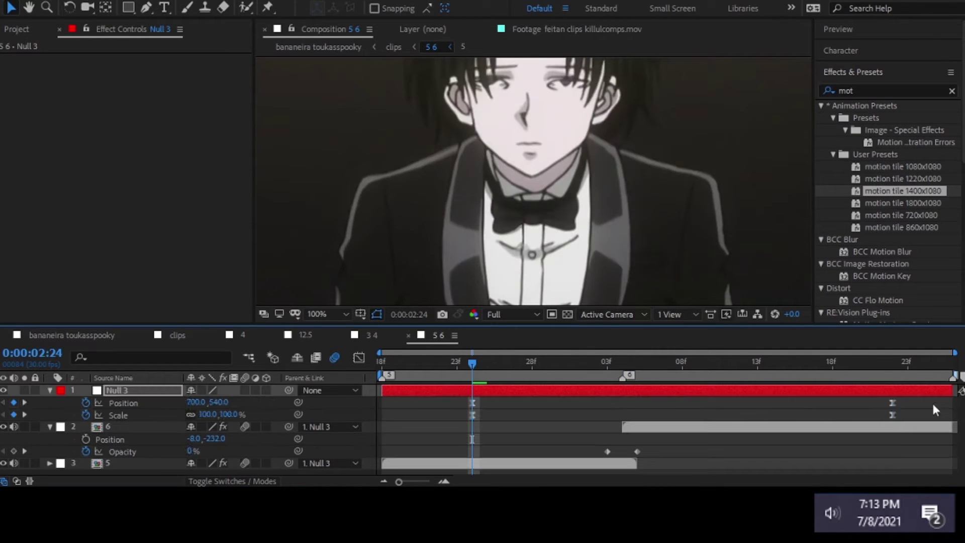
click(325, 314)
click(344, 75)
mouse_move(208, 415)
mouse_down()
mouse_move(241, 414)
mouse_move(216, 414)
mouse_move(241, 402)
mouse_move(711, 447)
mouse_up()
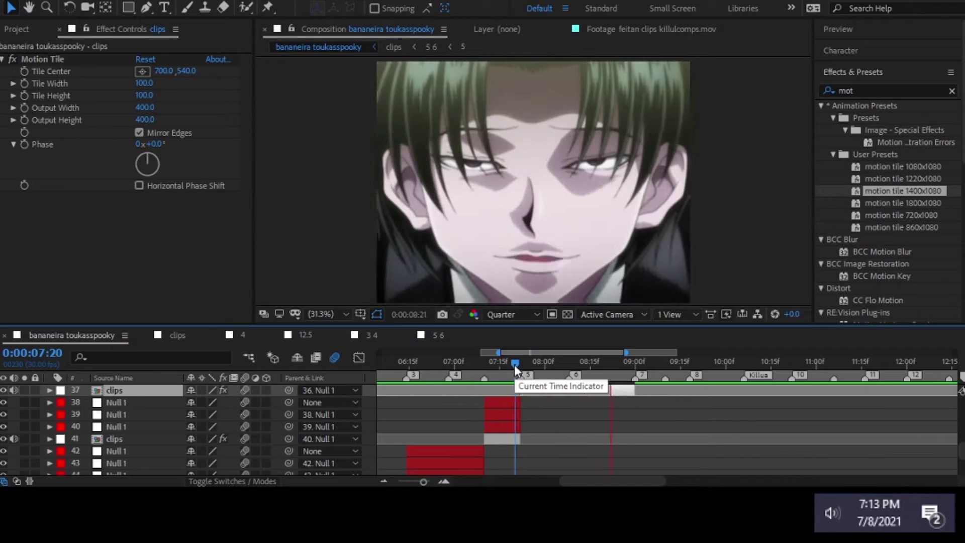
click(547, 362)
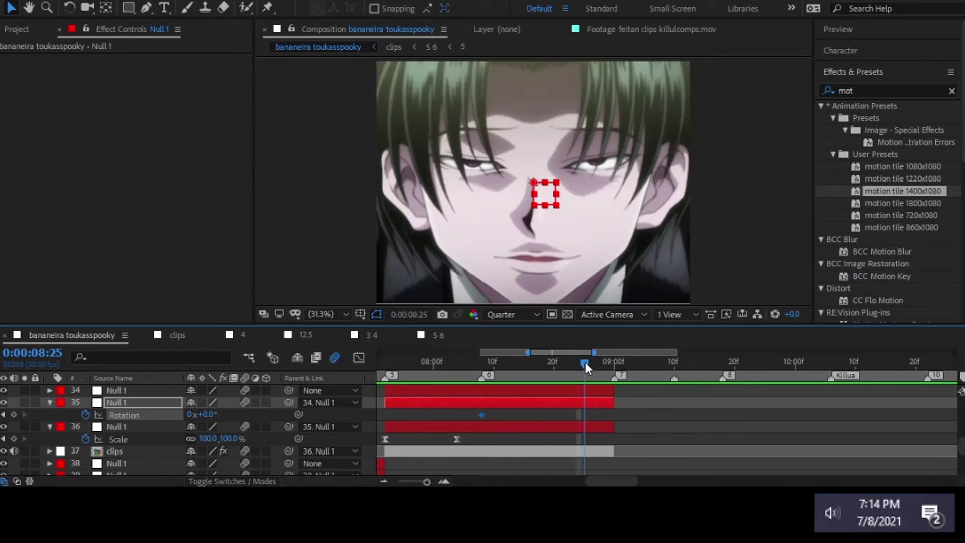
Keyframe the null zooming to 140% scale at the cut, alongside its rotation
drag(585, 368, 590, 363)
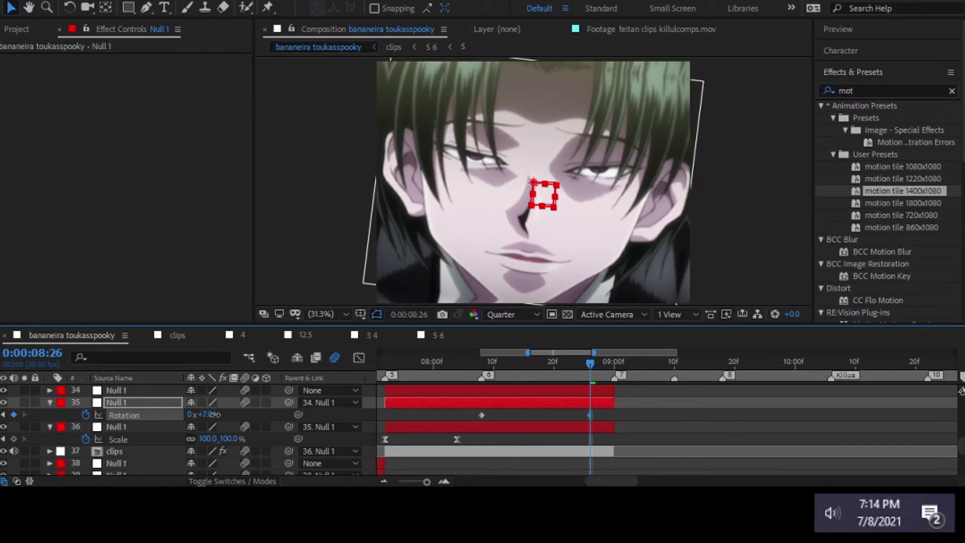
key(s)
drag(204, 414, 207, 422)
key(shift+r)
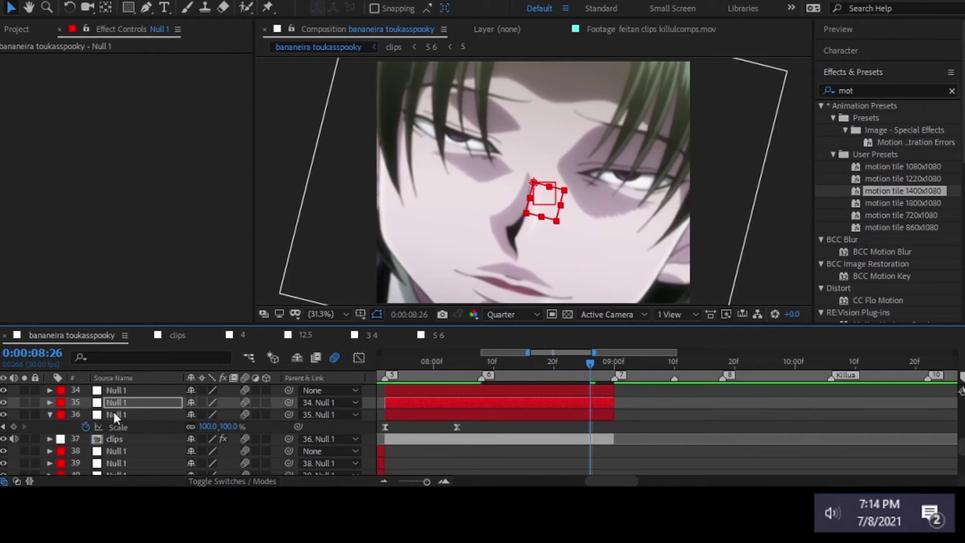
Ease the null's scale and rotation keyframes via Keyframe Velocity for a bell-shaped speed curve
click(359, 357)
key(ctrl+shift+k)
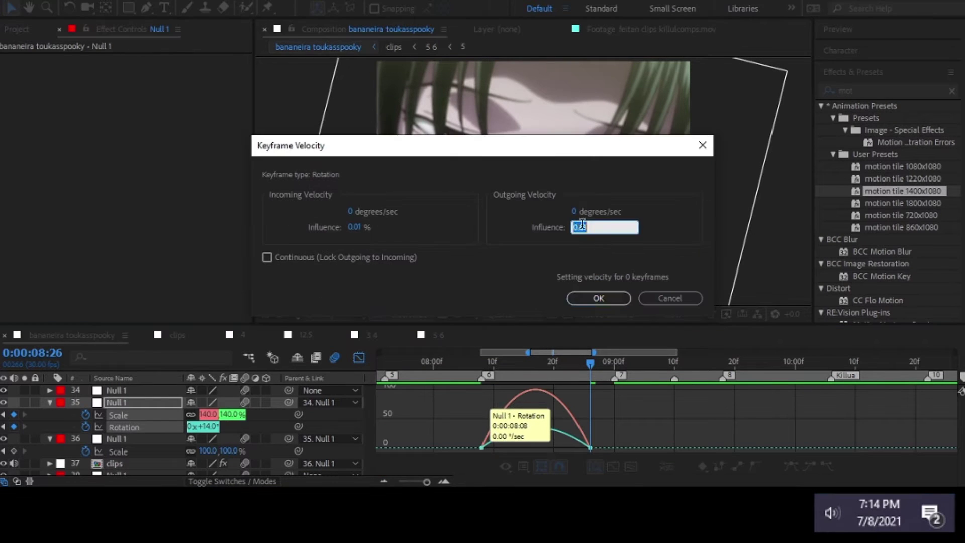
key(Return)
key(ctrl+shift+k)
key(Return)
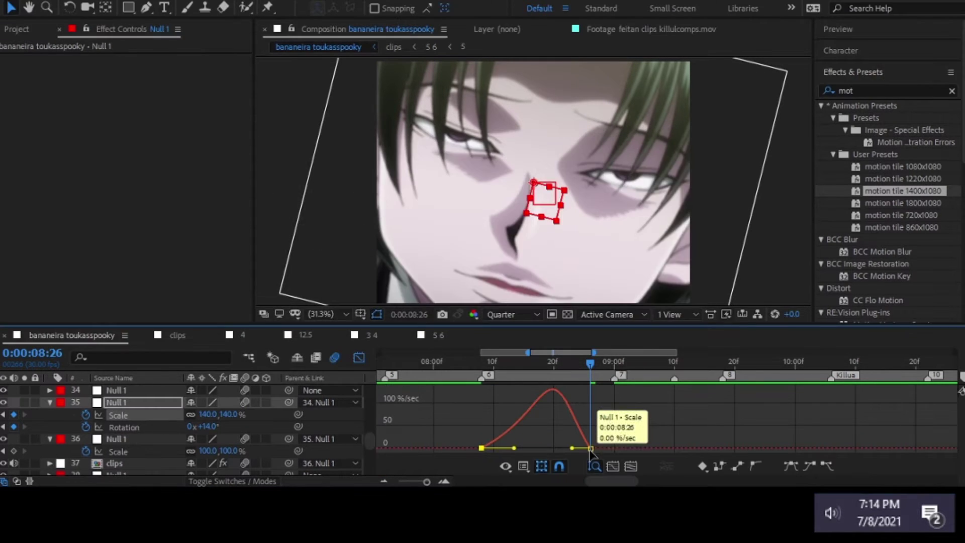
key(ctrl+shift+k)
key(Return)
key(ctrl+shift+k)
key(Return)
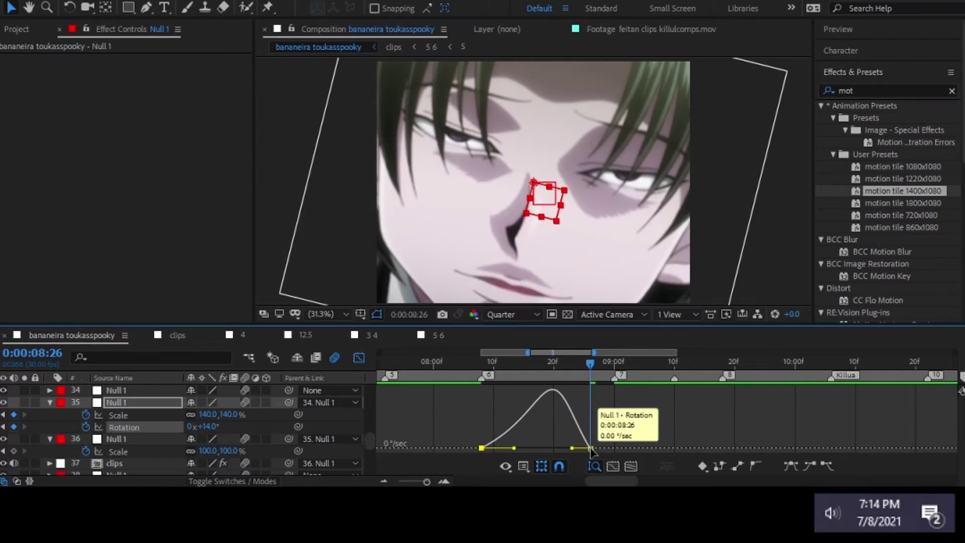
In the 5 6 comp, ease the position keyframes and the null's scale keyframes with 9% influence
click(468, 362)
drag(468, 362, 503, 362)
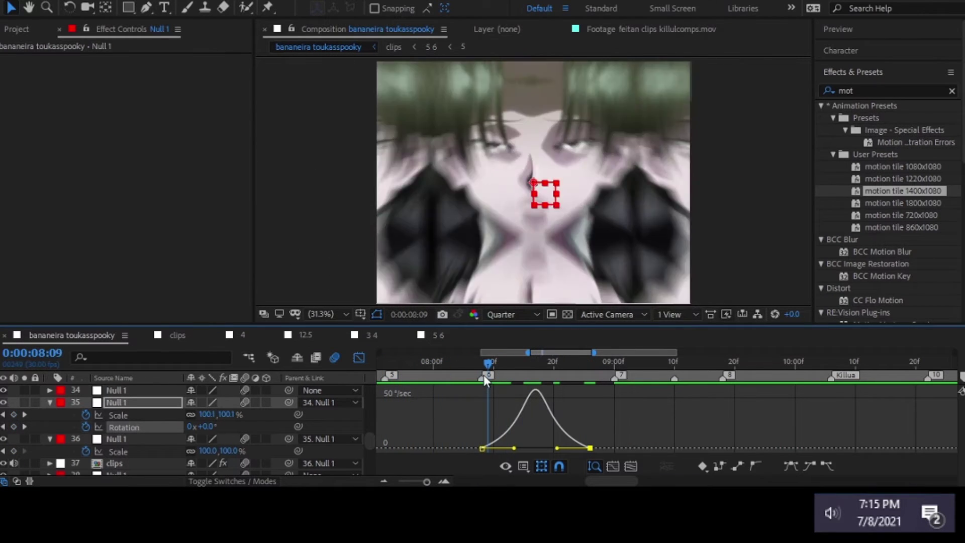
click(438, 335)
click(359, 357)
key(ctrl+shift+k)
key(Return)
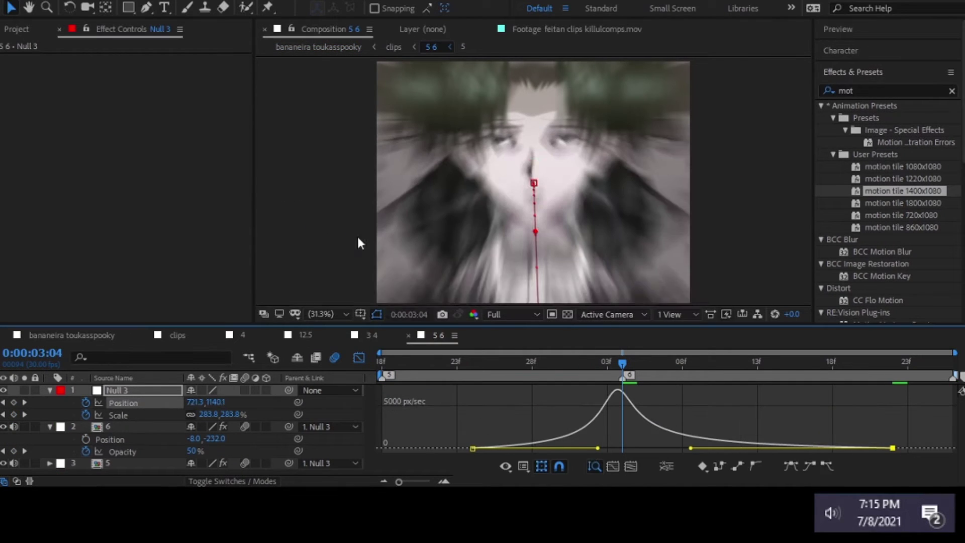
key(ctrl+shift+k)
key(Return)
click(118, 414)
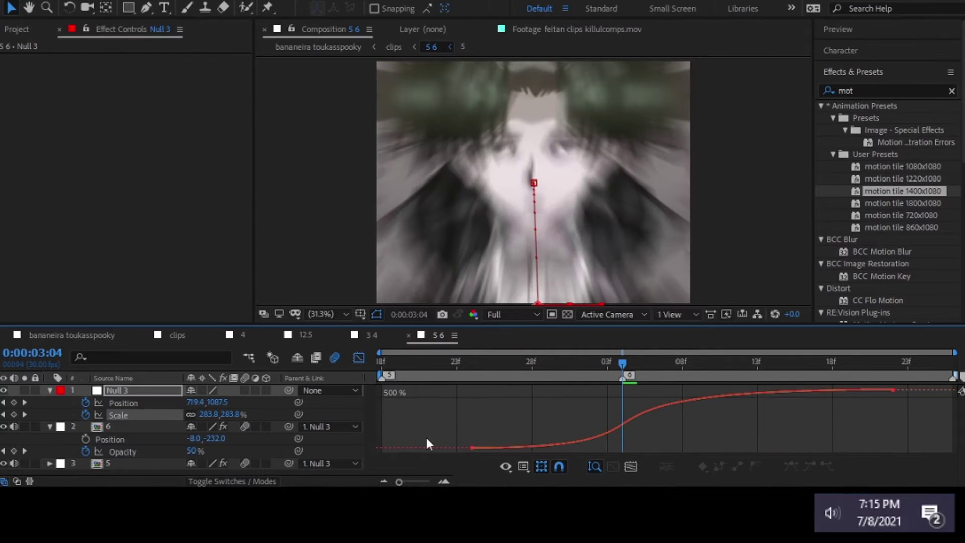
key(ctrl+shift+k)
key(Return)
key(ctrl+shift+k)
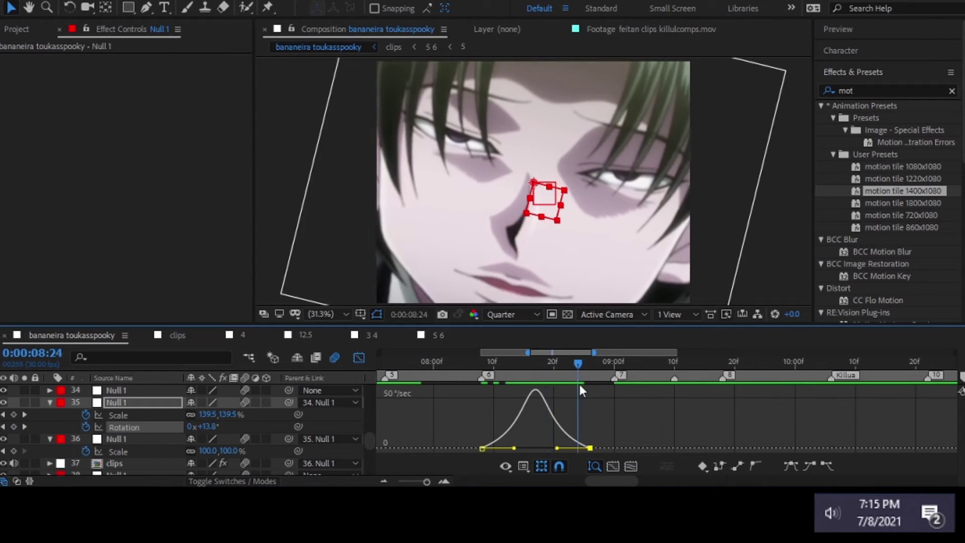
Back in the main comp, keyframe the top null rotating to -180° at the transition's end
click(505, 362)
key(shift+F3)
click(437, 391)
key(alt+shift+s)
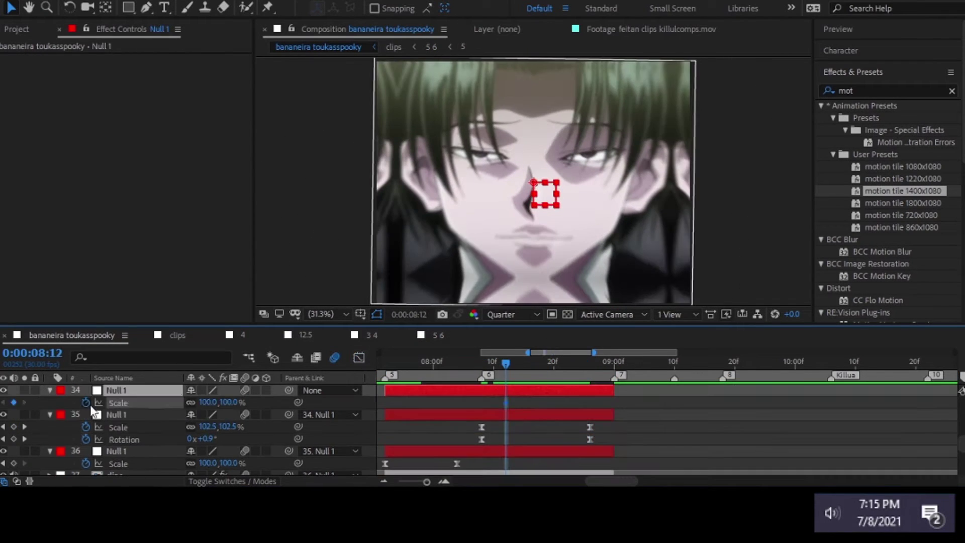
key(alt+shift+r)
click(610, 362)
drag(204, 413, 181, 414)
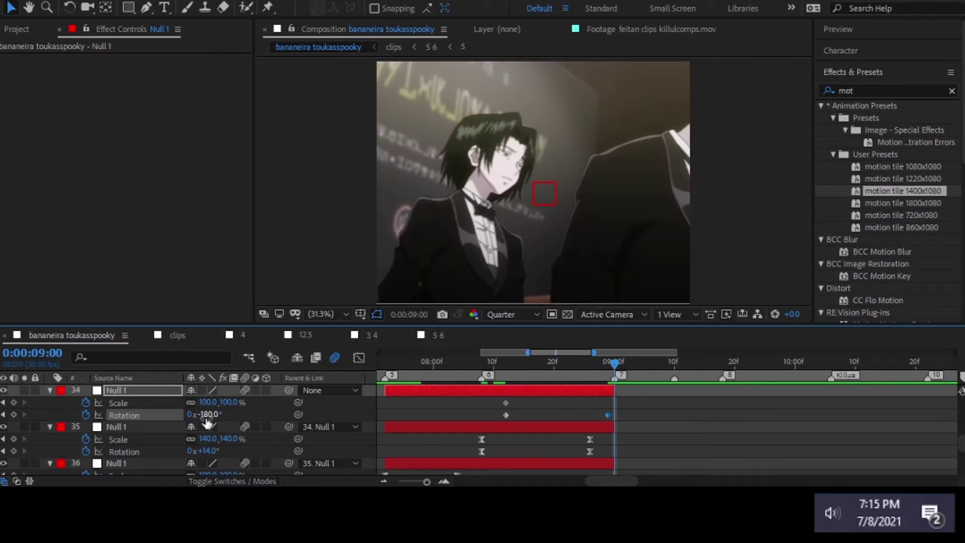
Ease the rotation keyframes and keyframe the top null's scale shrinking to about -18.7%
click(124, 414)
key(shift+F3)
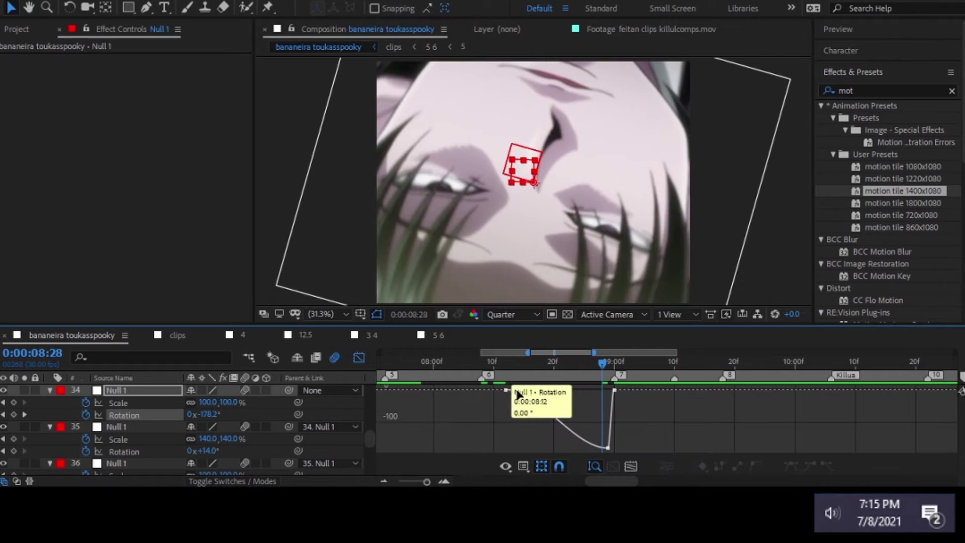
key(Page_Up)
key(shift+F3)
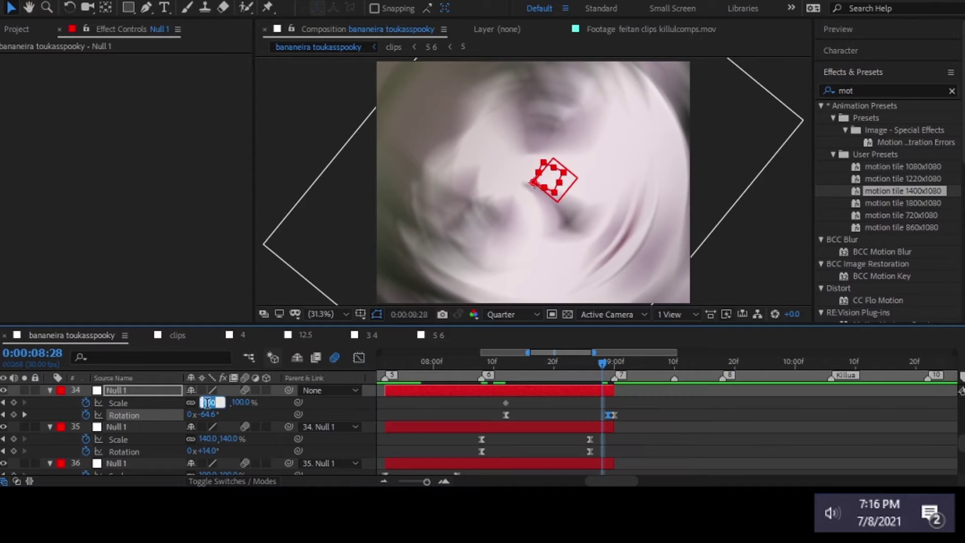
key(Page_Down)
drag(208, 402, 147, 411)
key(shift+F3)
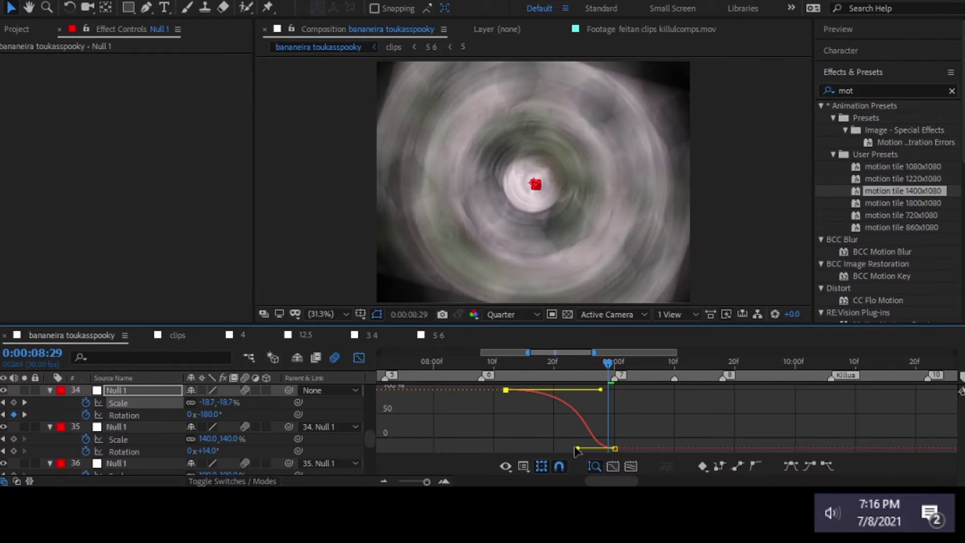
key(shift+F3)
key(minus)
key(minus)
key(minus)
click(557, 361)
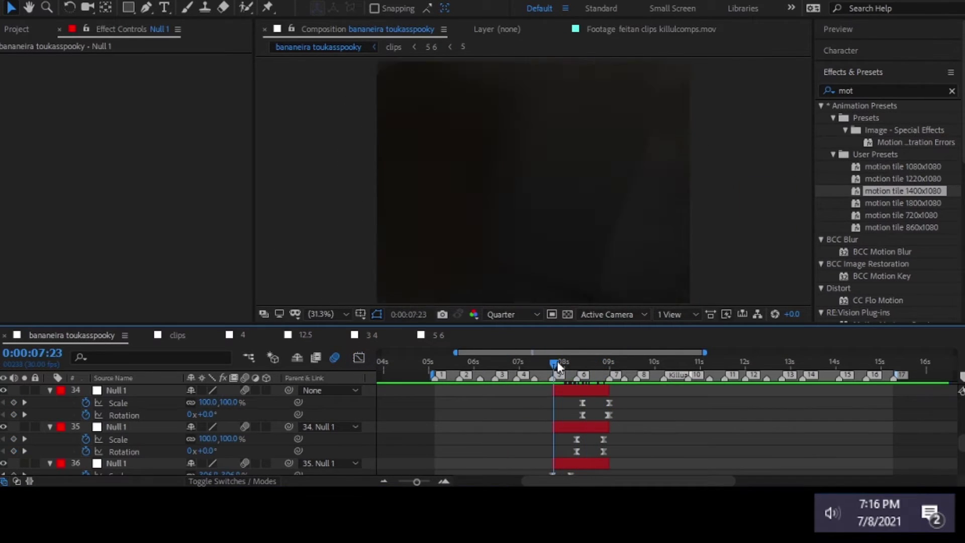
key(space)
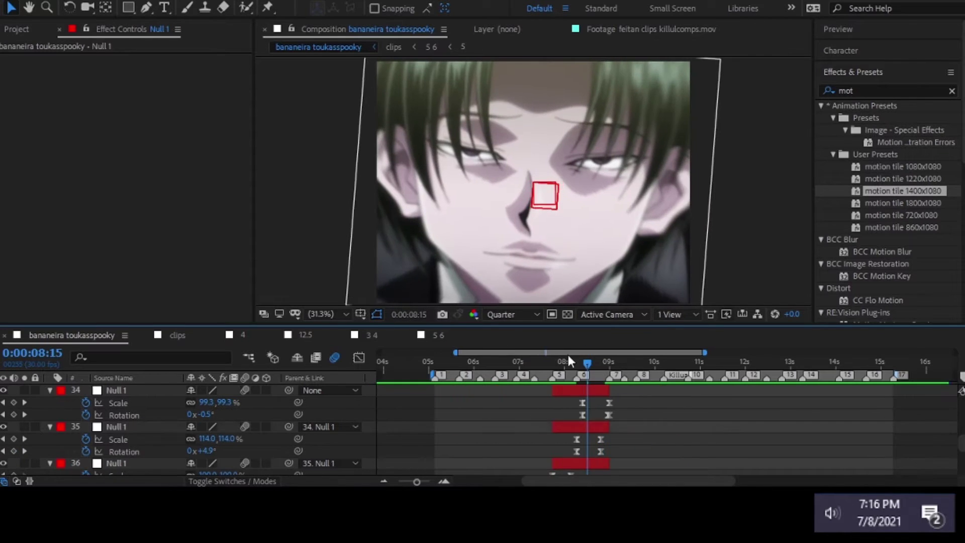
click(531, 365)
scroll(530, 365, up, 7)
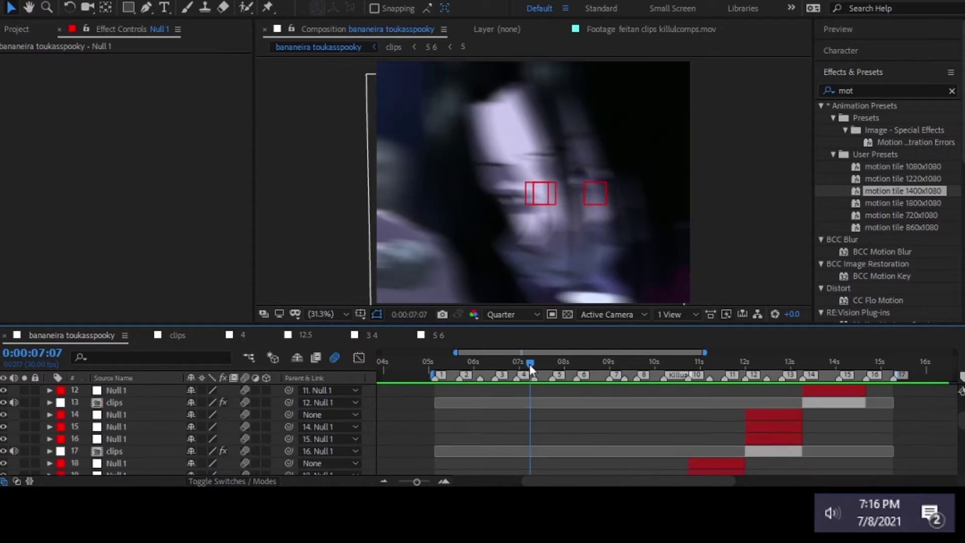
scroll(502, 427, down, 6)
click(487, 438)
scroll(475, 418, down, 1)
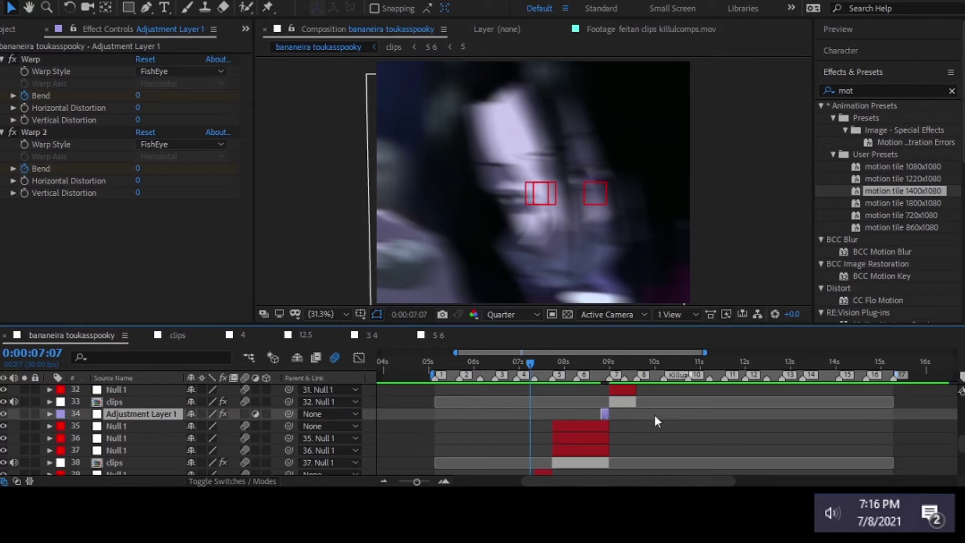
drag(530, 364, 475, 365)
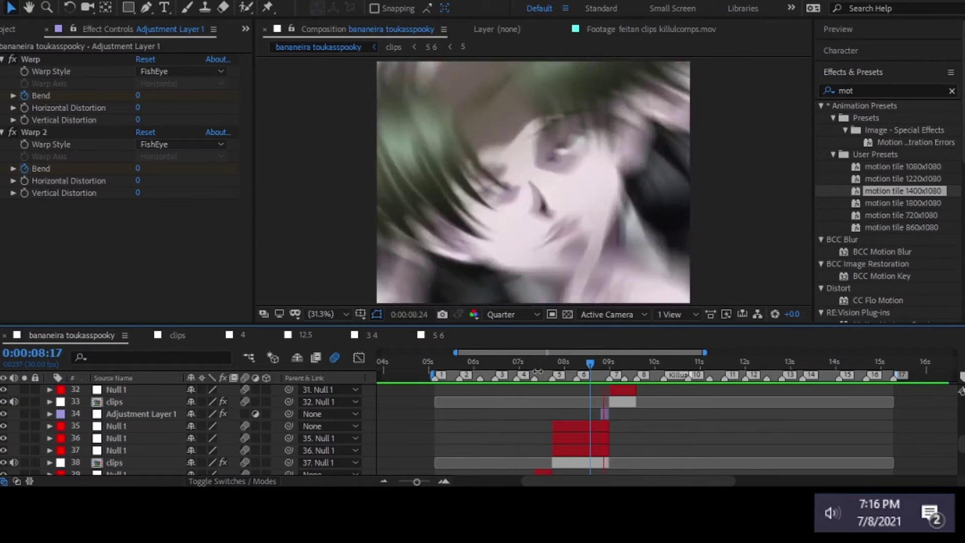
scroll(502, 427, down, 8)
click(131, 462)
key(l)
key(l)
drag(562, 366, 484, 367)
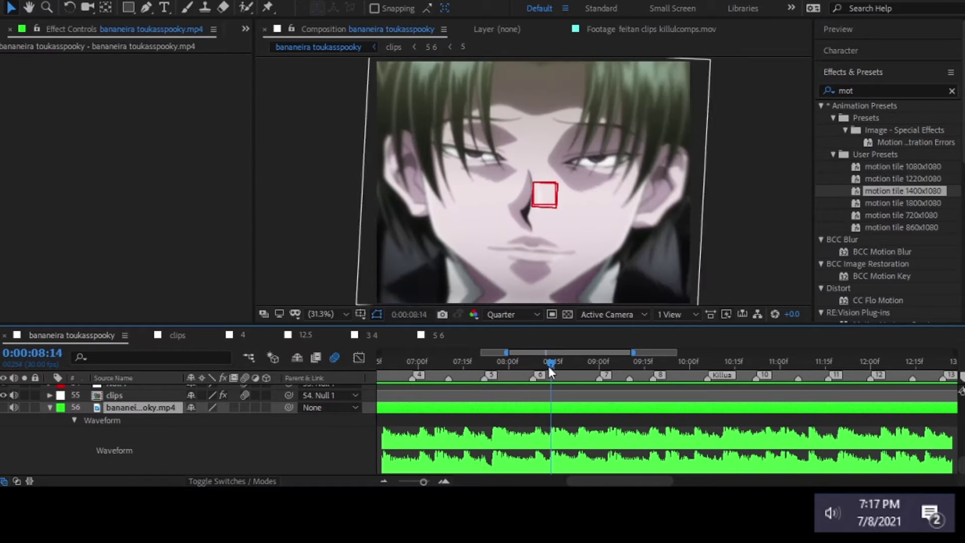
key(equal)
click(538, 368)
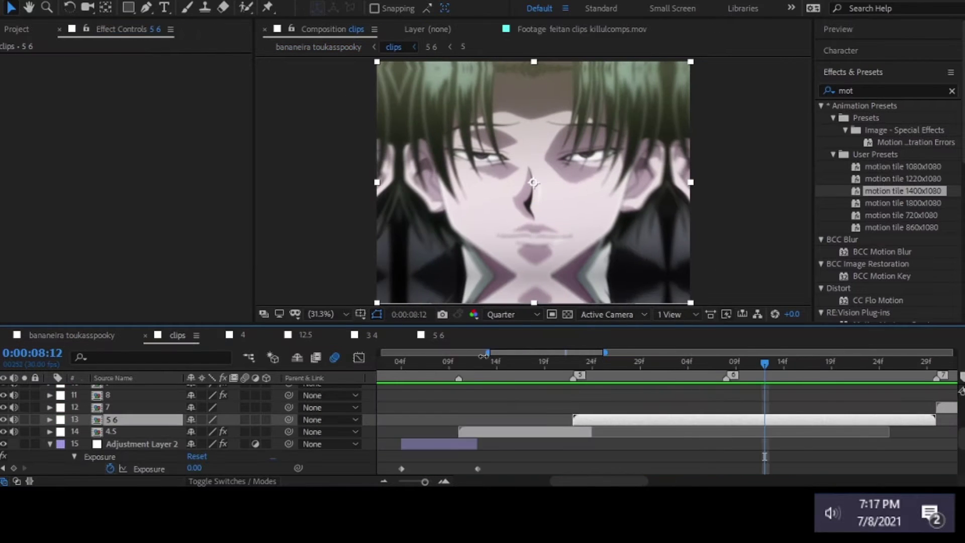
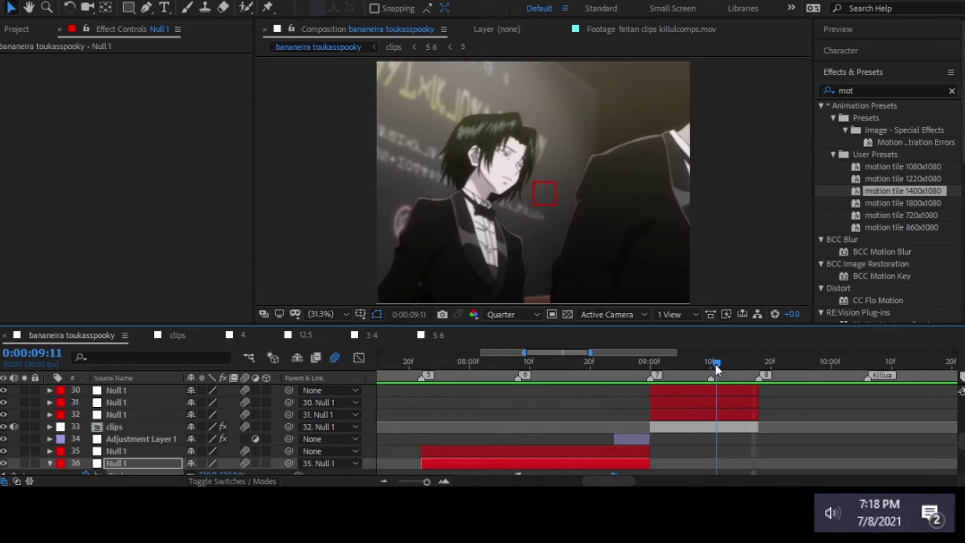
Key the null at 09:00 with 600% Scale and 180° Rotation
drag(717, 369, 722, 370)
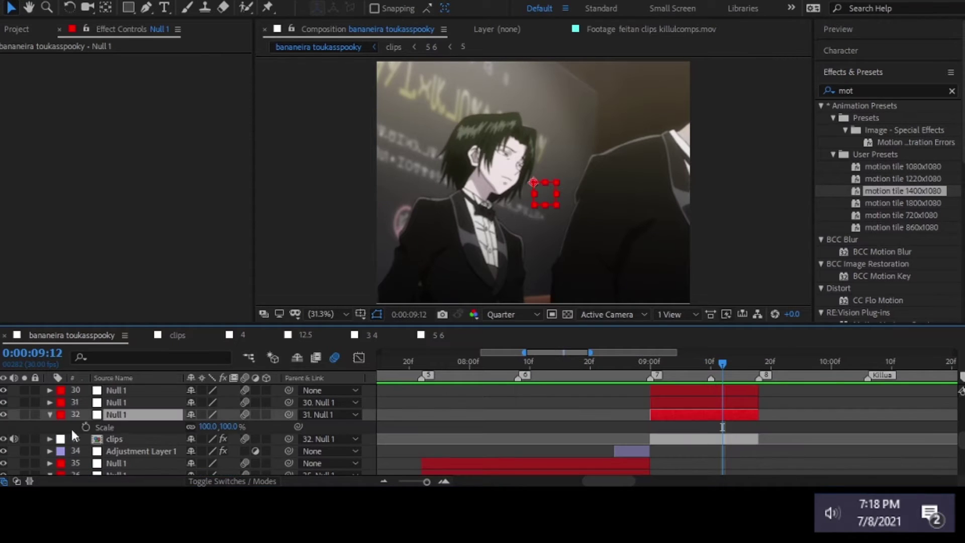
key(alt+shift+s)
key(alt+shift+r)
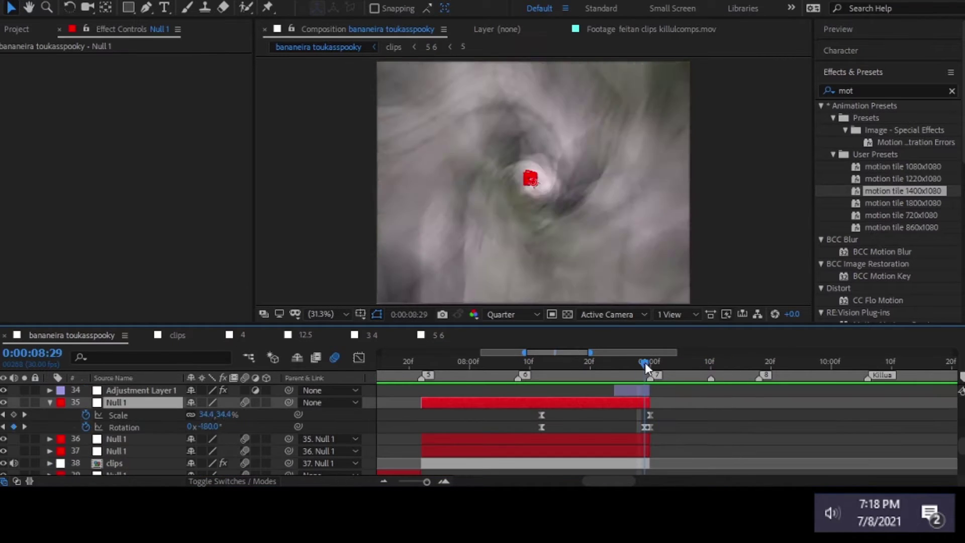
click(650, 362)
mouse_move(211, 404)
mouse_down()
mouse_move(301, 404)
mouse_move(171, 402)
mouse_up()
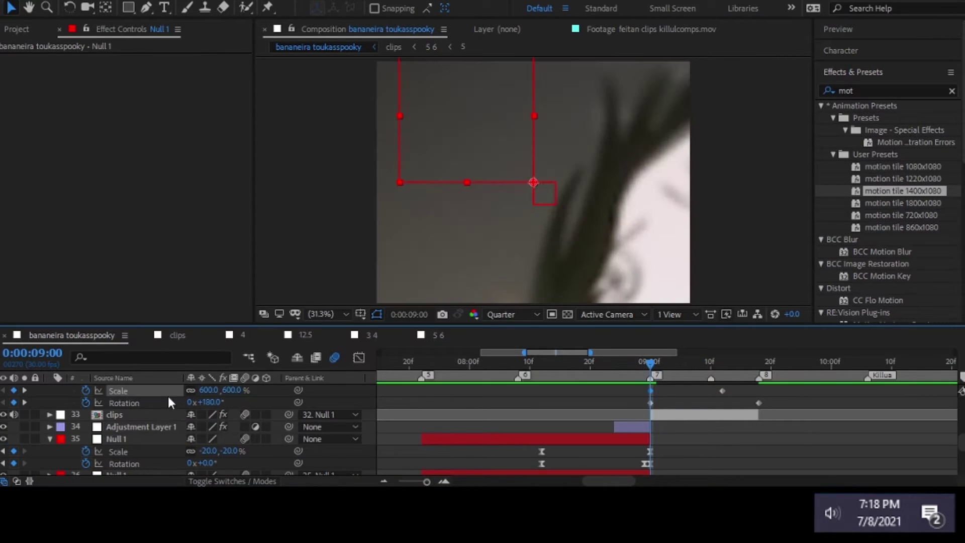
Steepen the scale and rotation easing curves in the Graph Editor
key(Page_Down)
key(shift+F3)
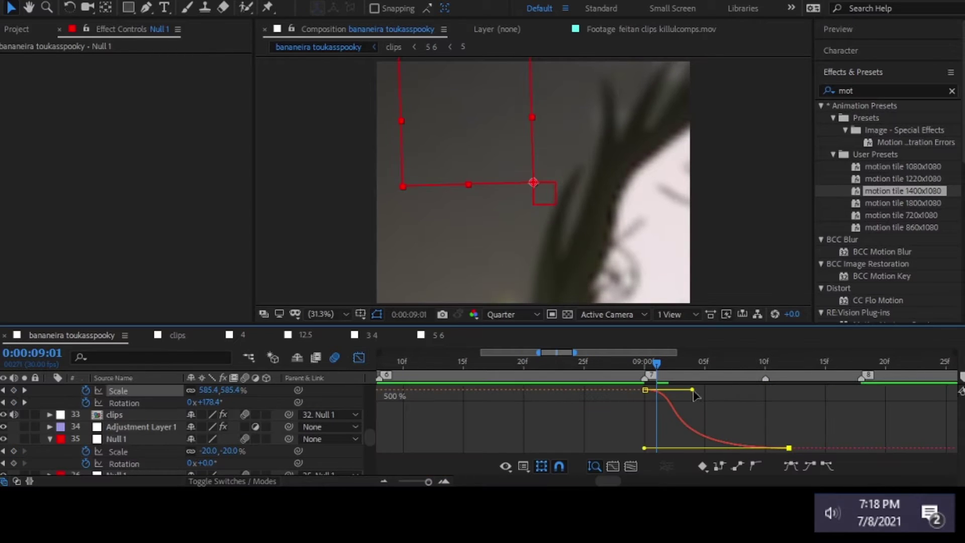
drag(694, 391, 605, 436)
click(120, 403)
drag(711, 390, 525, 444)
drag(733, 446, 622, 445)
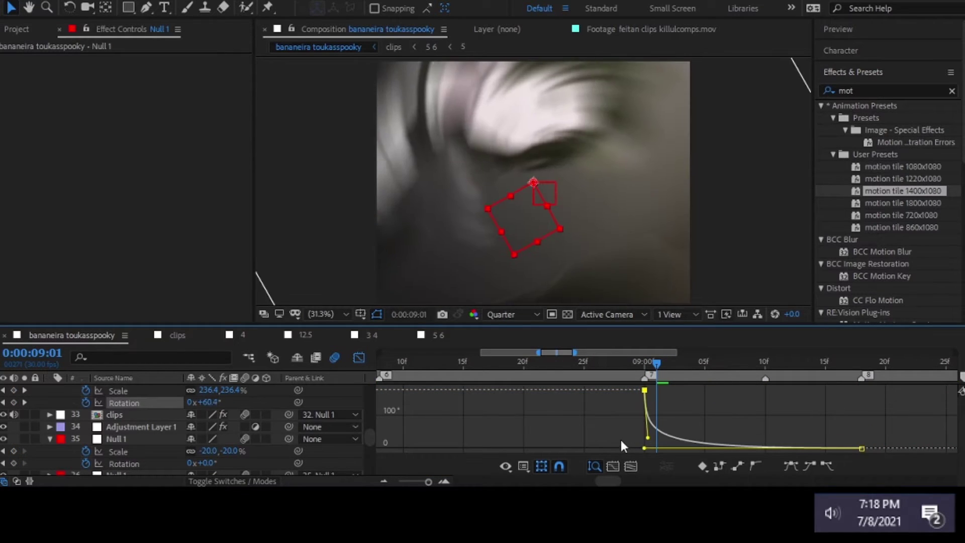
click(358, 357)
Key the second null at 09:16, enlarged to 180% and shifted right
scroll(151, 428, up, 2)
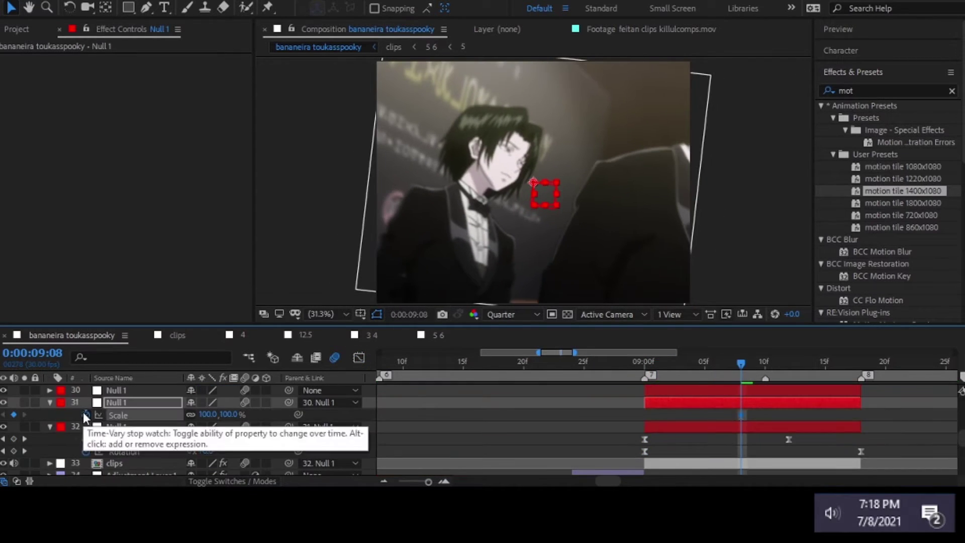
click(840, 373)
drag(212, 427, 262, 427)
drag(192, 414, 505, 407)
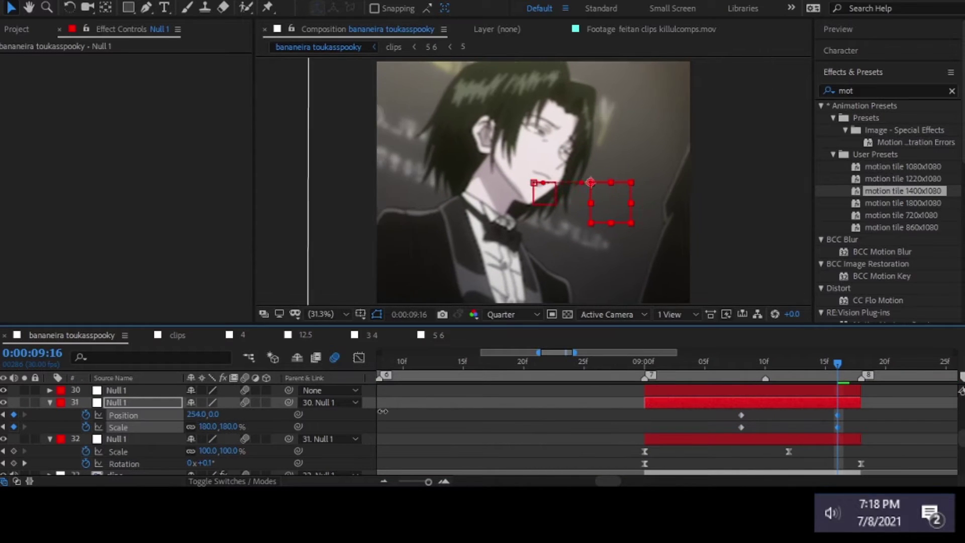
drag(556, 352, 570, 352)
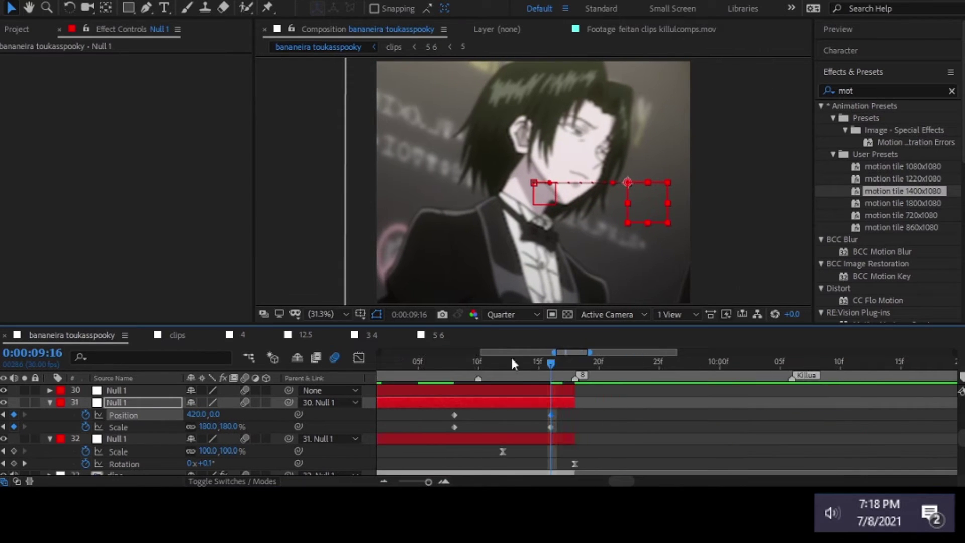
Easy-ease the second null's new keyframes and confirm the Position keyframe velocity
click(479, 361)
drag(568, 433, 452, 411)
key(F9)
key(shift+F3)
key(ctrl+shift+k)
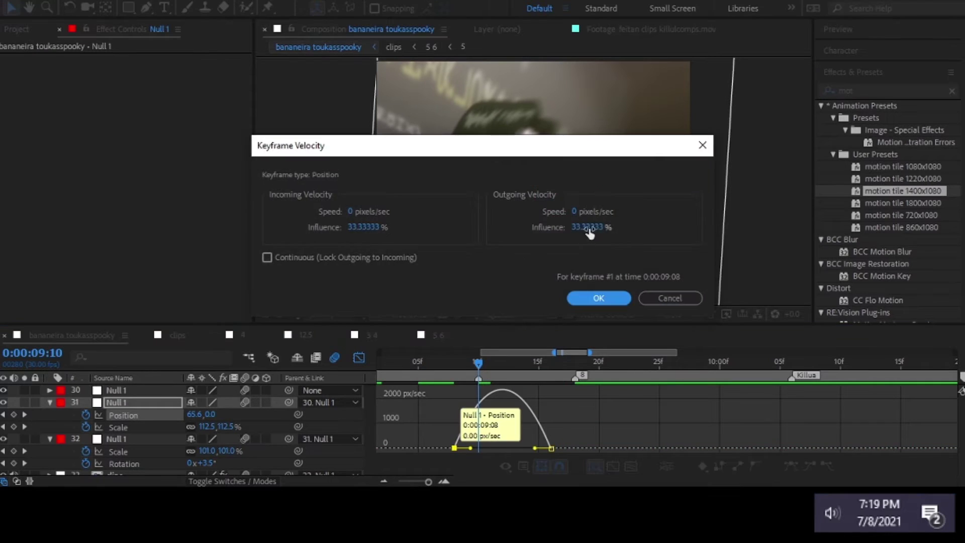
key(Return)
Set Keyframe Velocity on the second null's scale keyframes for sharper easing
click(535, 447)
key(ctrl+shift+k)
key(Return)
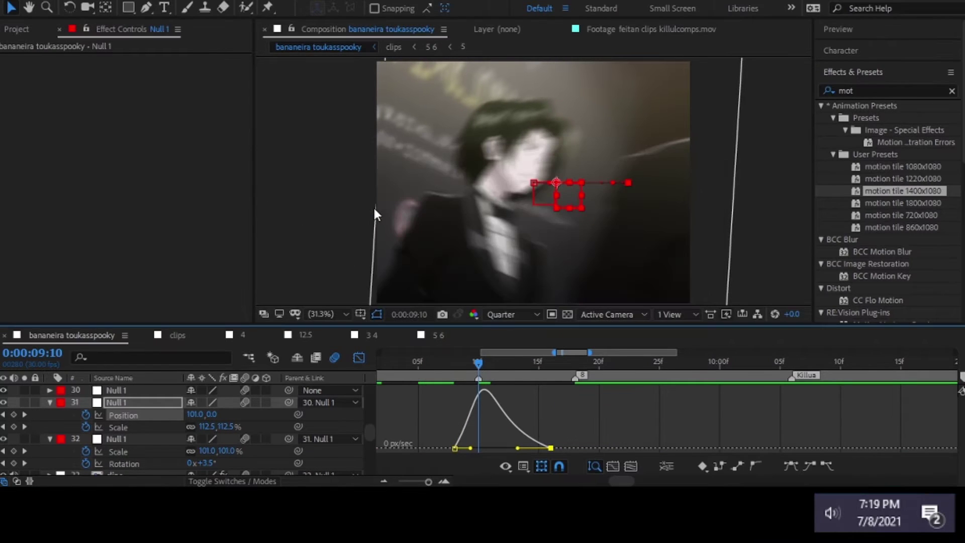
click(454, 448)
key(ctrl+shift+k)
key(Return)
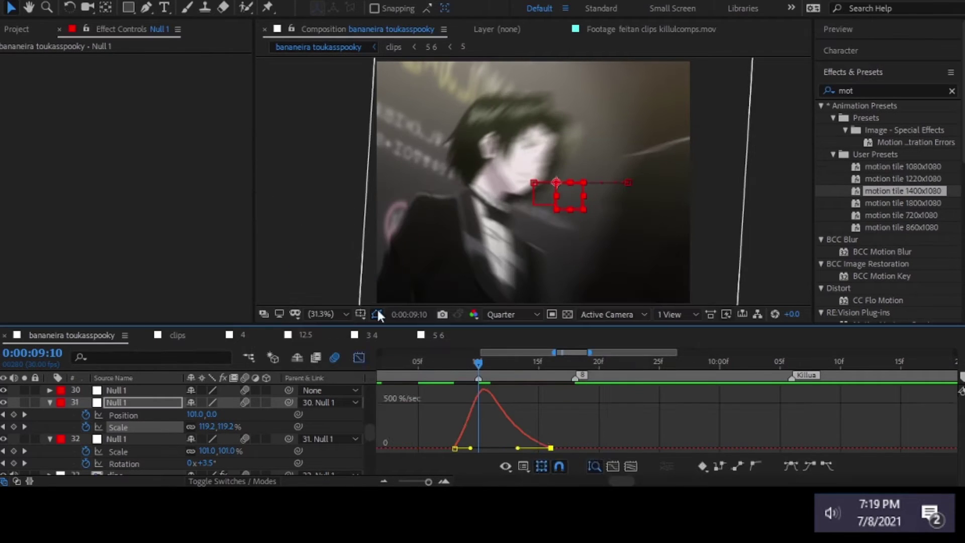
key(shift+F3)
drag(550, 353, 529, 352)
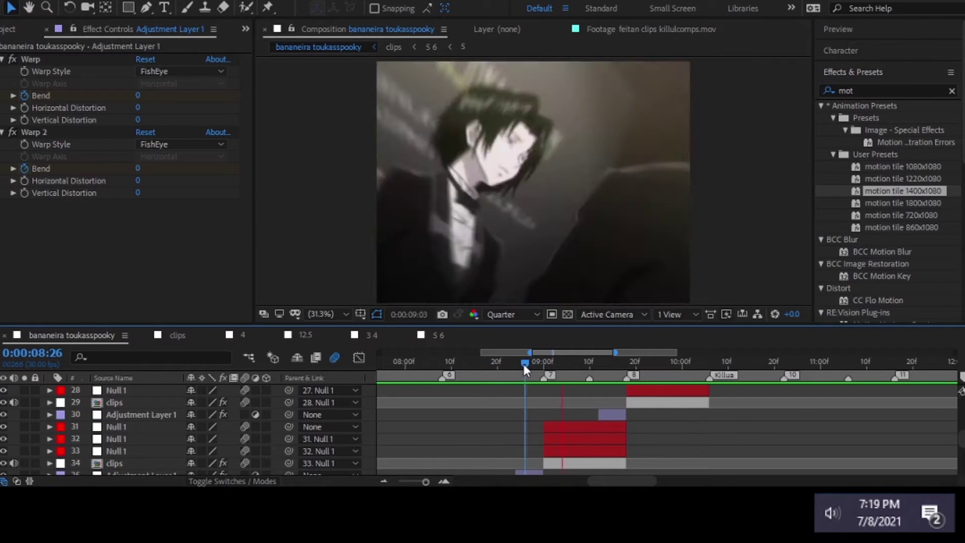
Stop the preview and reveal the second null's animated properties at the transition
click(525, 367)
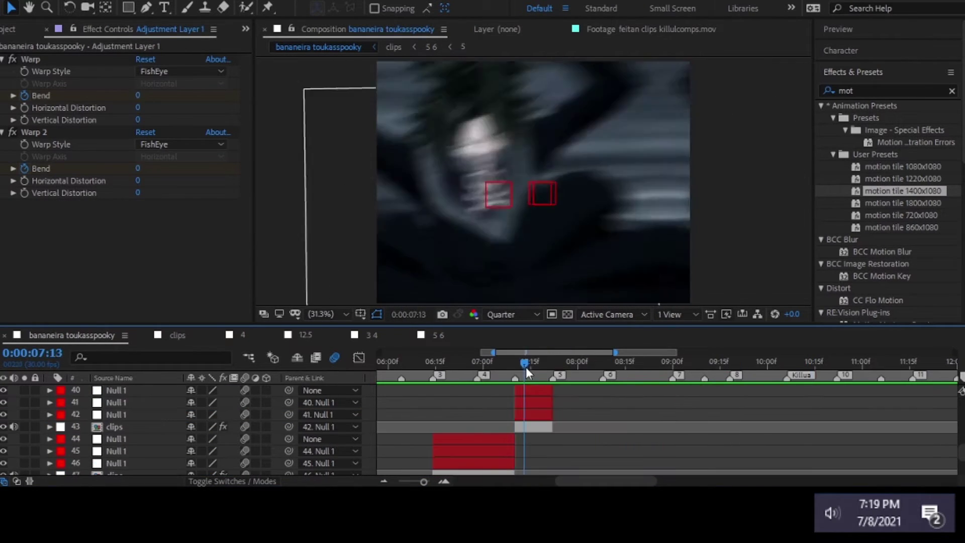
click(567, 405)
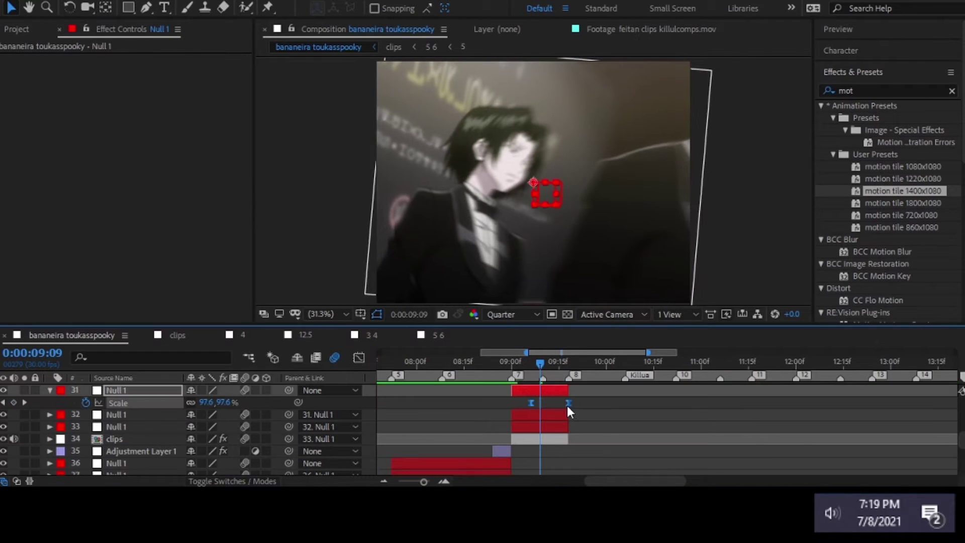
click(535, 366)
drag(535, 366, 543, 366)
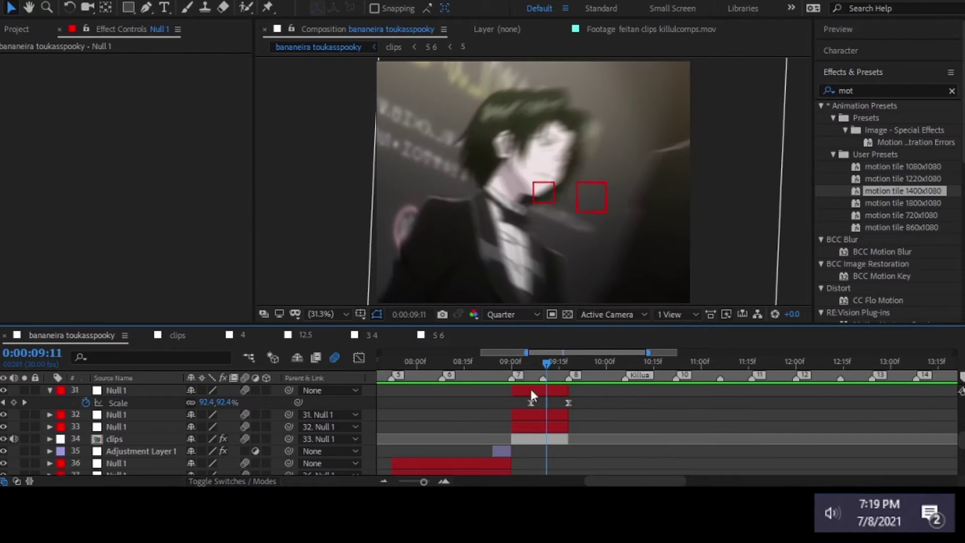
click(535, 414)
key(u)
Edit the clips layer's X Position shake values between 09:00 and 09:09, scrubbing to check
mouse_move(525, 366)
mouse_down()
mouse_move(507, 369)
mouse_move(561, 363)
mouse_move(496, 364)
mouse_up()
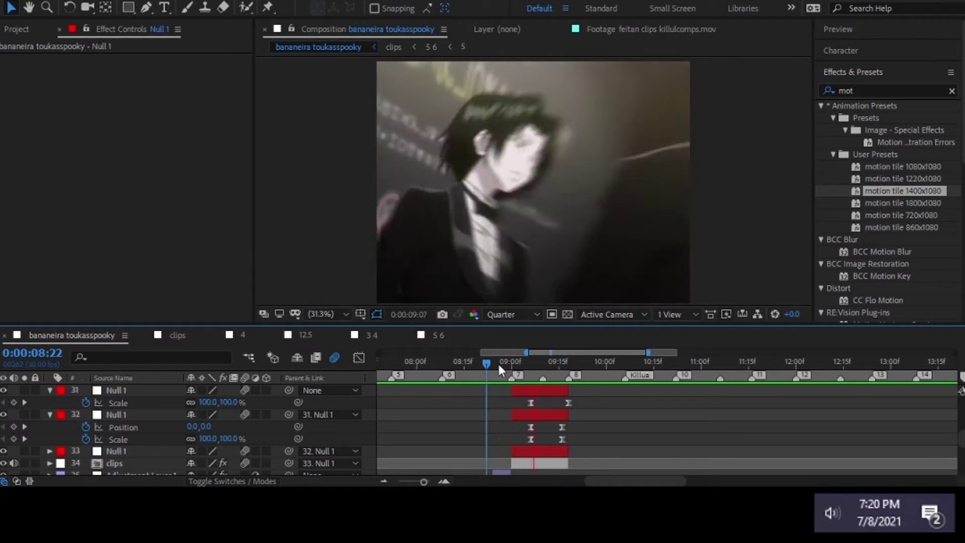
drag(496, 363, 477, 361)
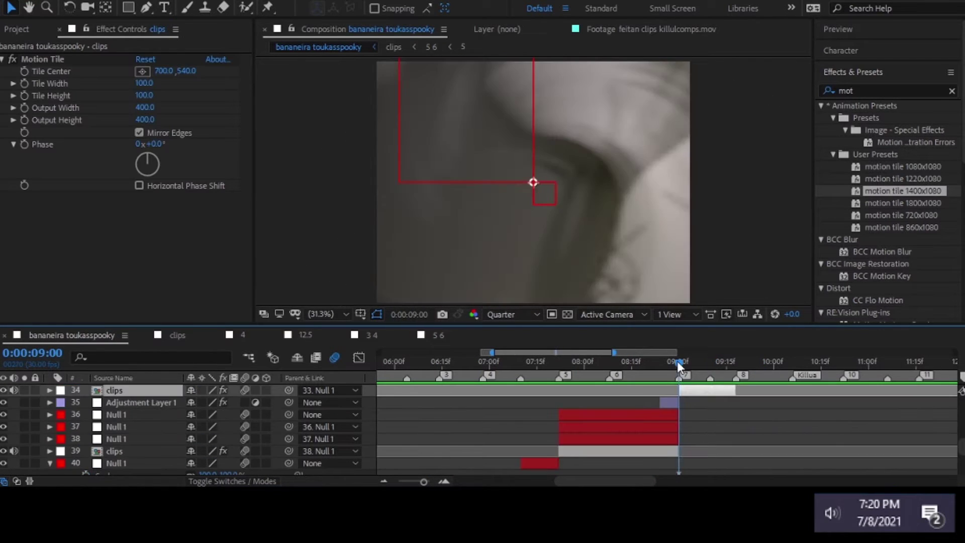
mouse_move(537, 357)
mouse_down()
mouse_move(520, 375)
mouse_move(601, 362)
mouse_move(622, 381)
mouse_up()
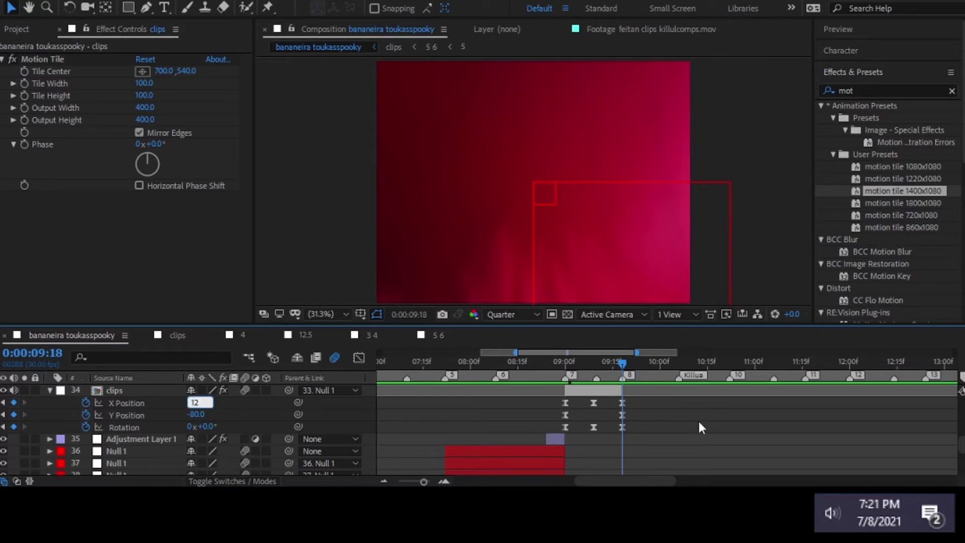
click(565, 362)
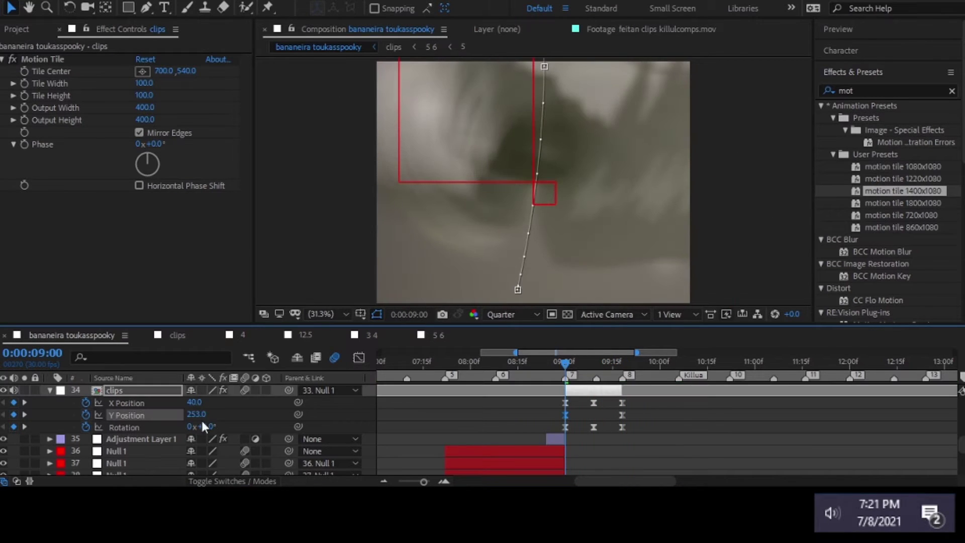
drag(564, 362, 622, 388)
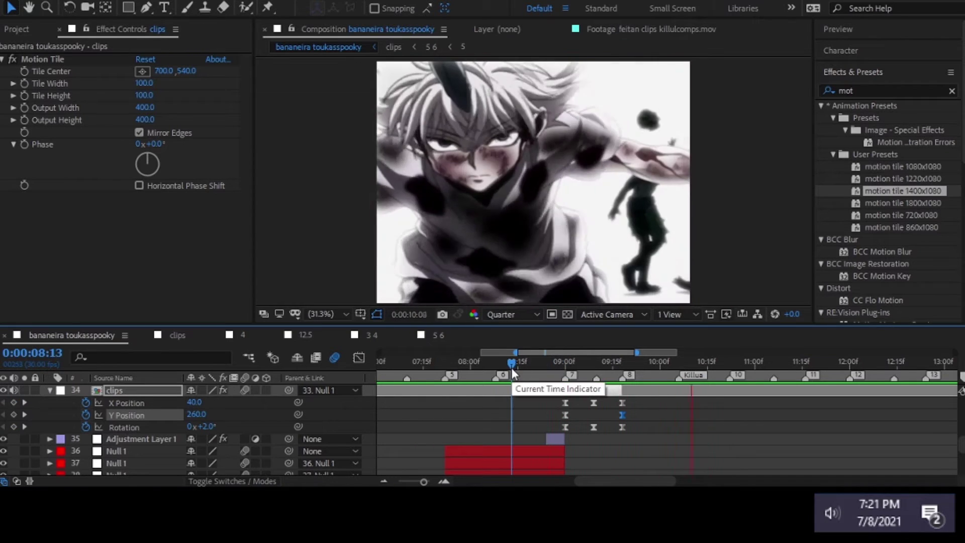
drag(430, 363, 594, 403)
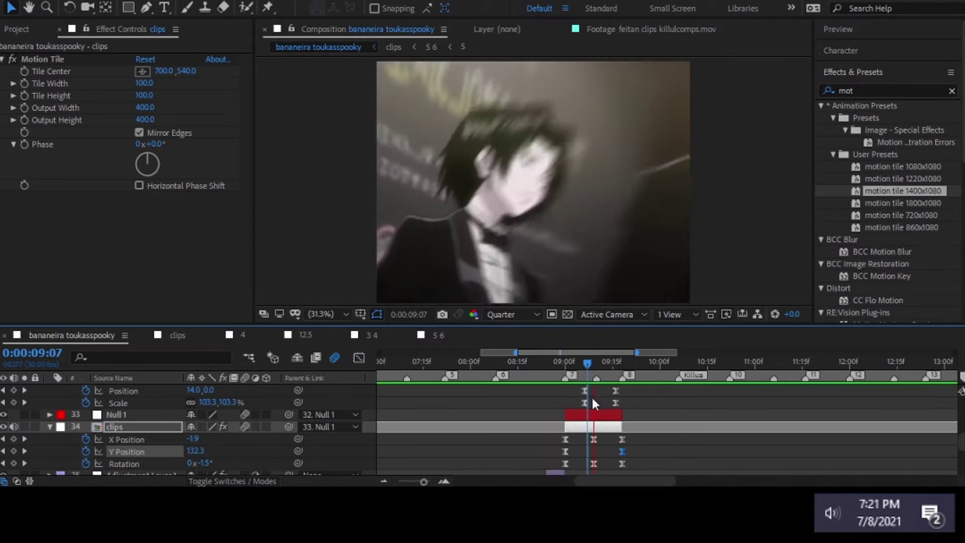
Reveal the next null's scale and rotation keyframes and play back the transition
click(574, 416)
key(s)
key(equal)
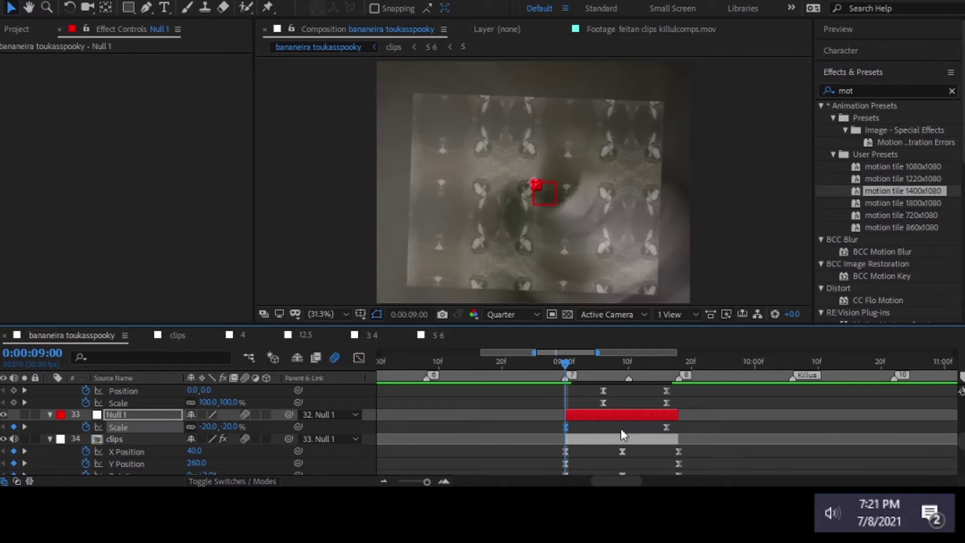
key(shift+s)
key(shift+F3)
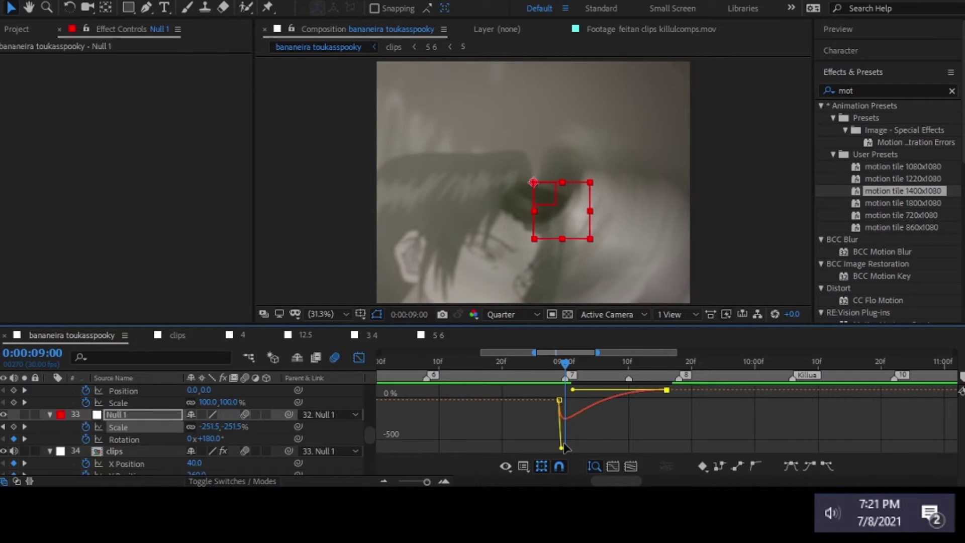
key(shift+F3)
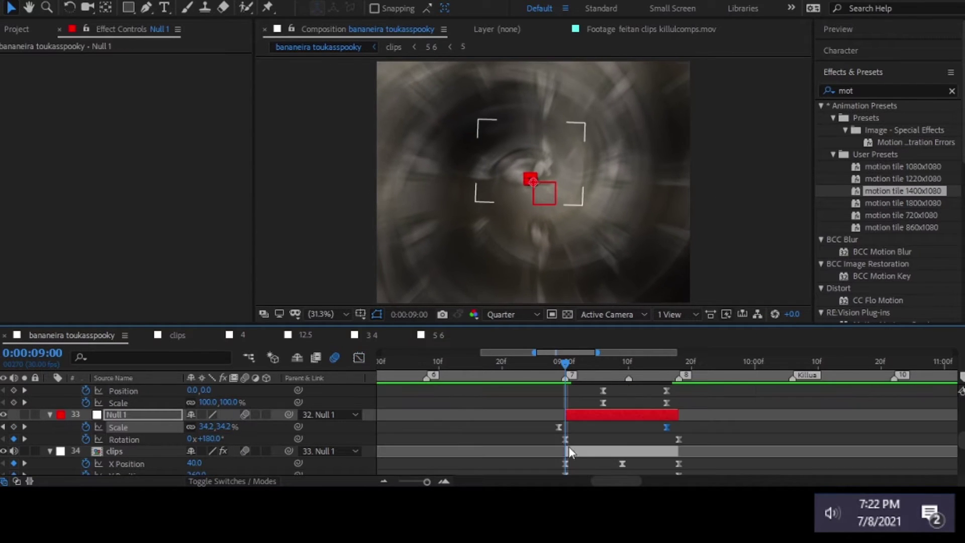
key(shift+F3)
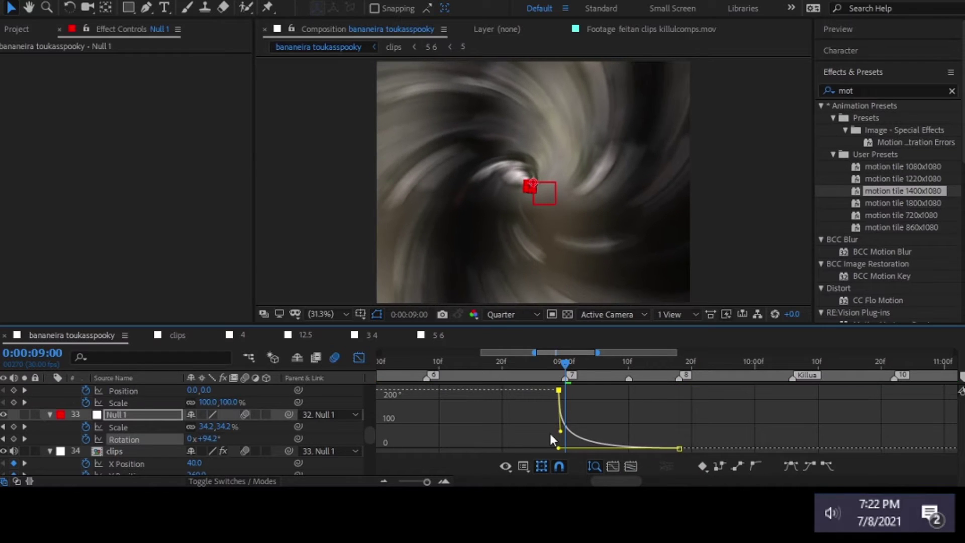
key(space)
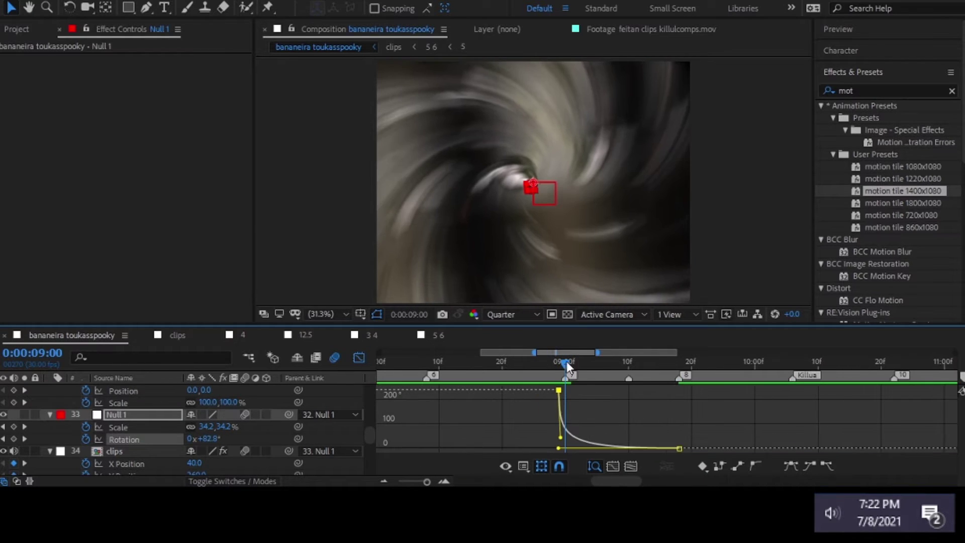
click(500, 358)
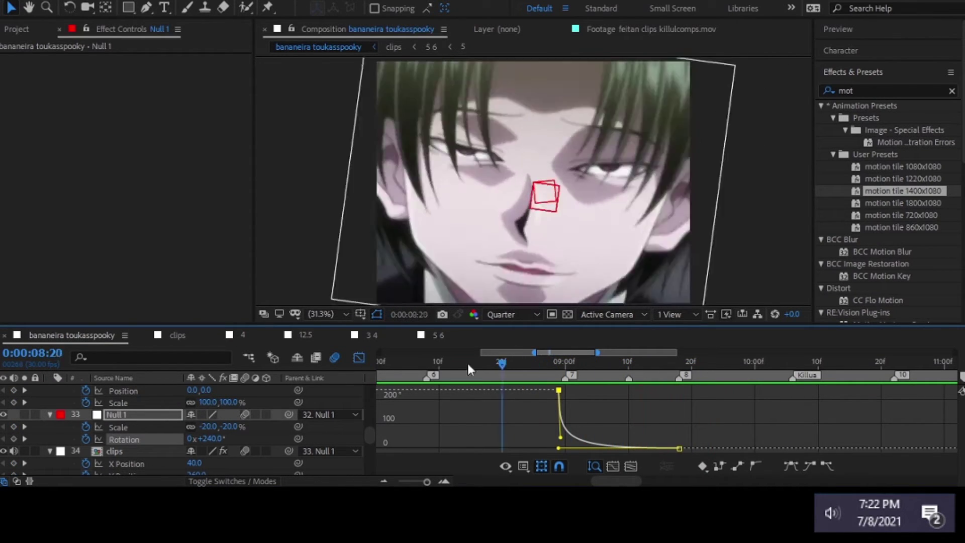
key(shift+F3)
Scale the previous transition's null up to 480% at 08:29
drag(471, 369, 558, 370)
click(552, 402)
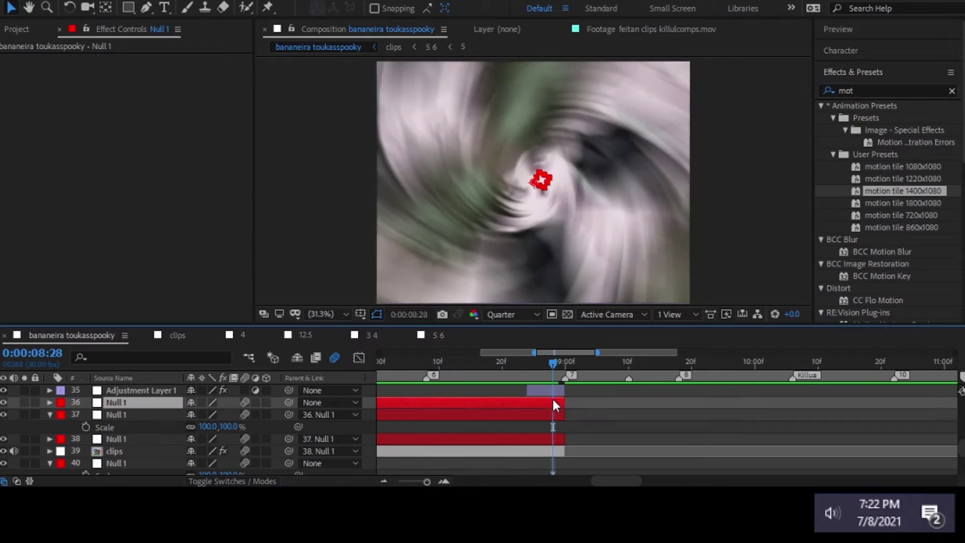
key(u)
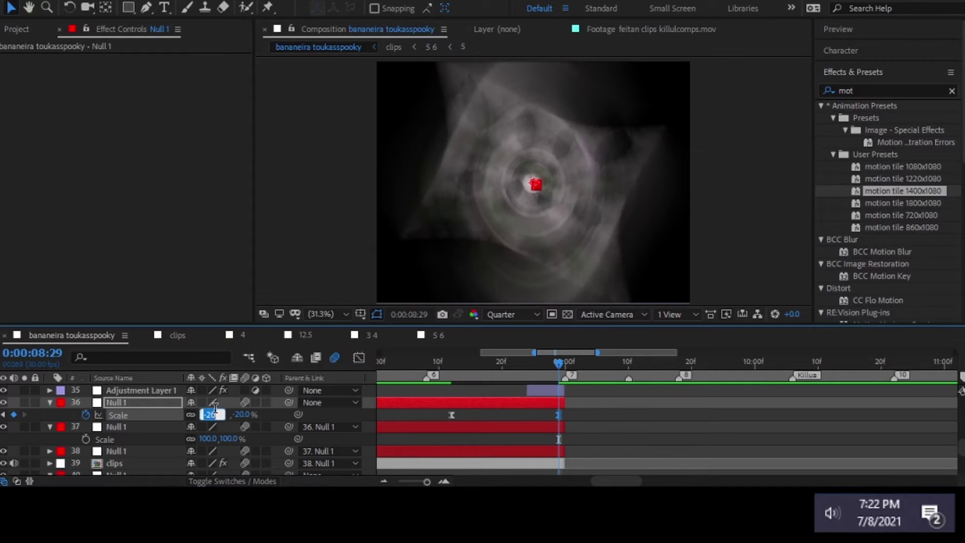
drag(207, 414, 398, 414)
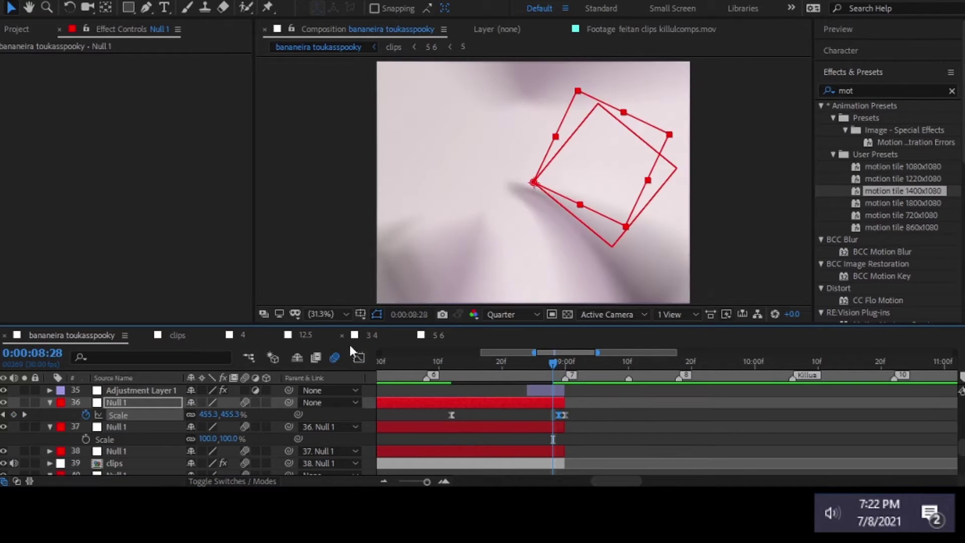
Preview the 480% zoom transition alongside its scale speed curve
click(358, 357)
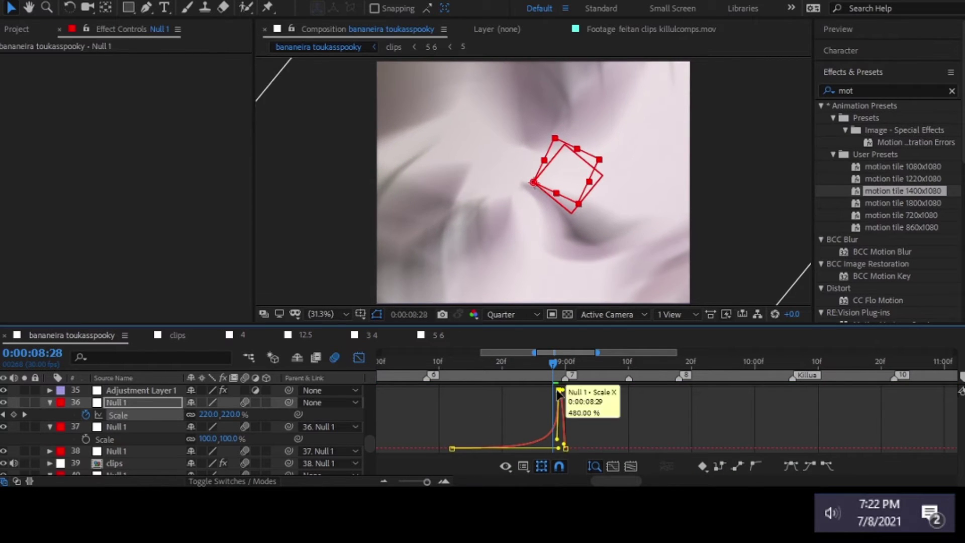
key(minus)
key(minus)
drag(518, 363, 468, 363)
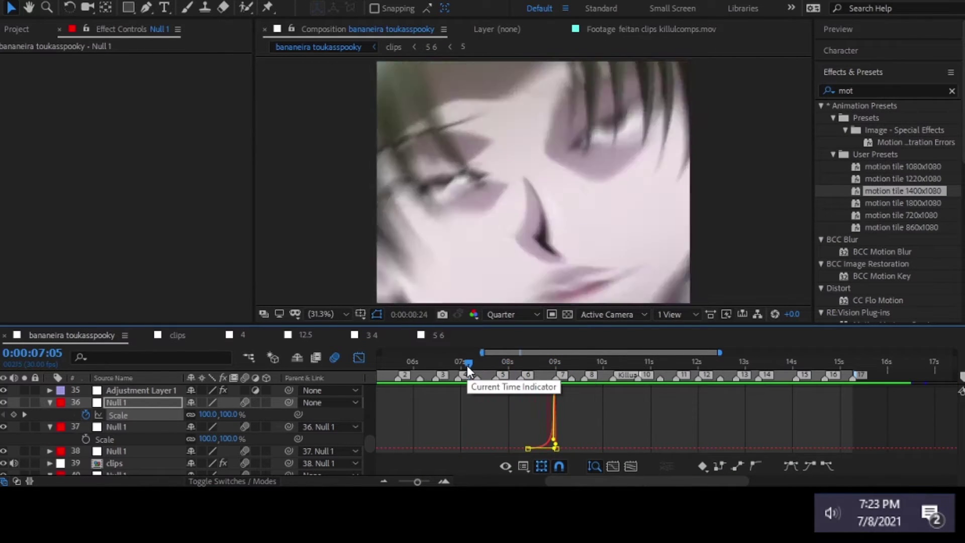
key(space)
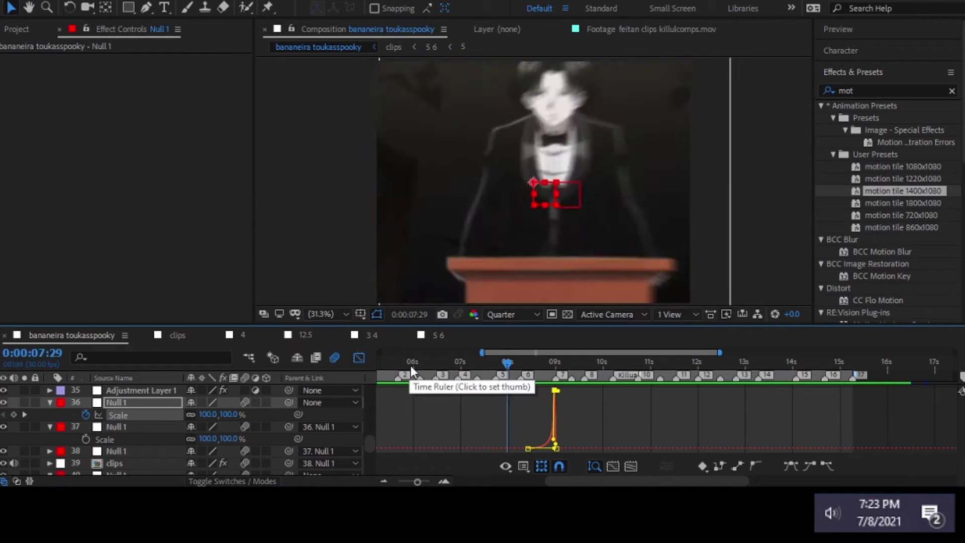
drag(411, 370, 429, 363)
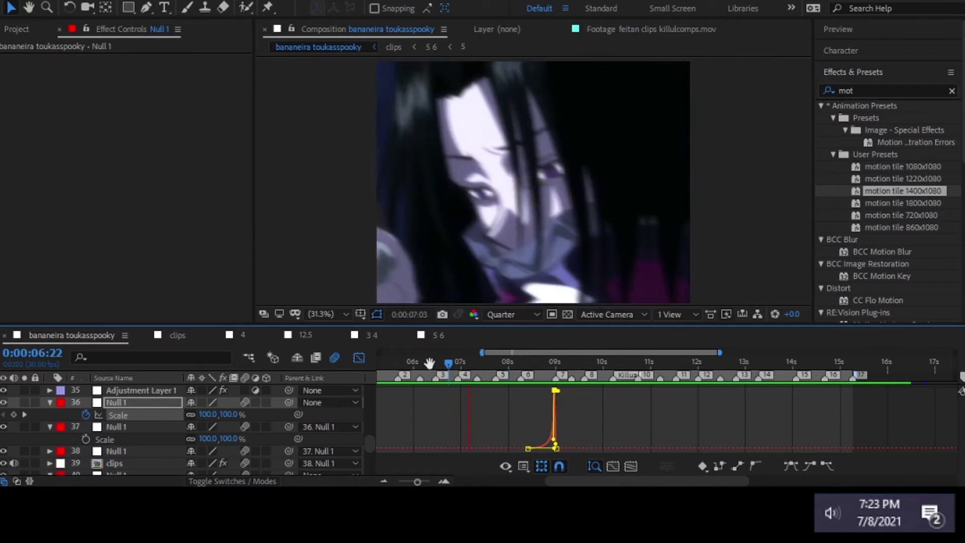
key(space)
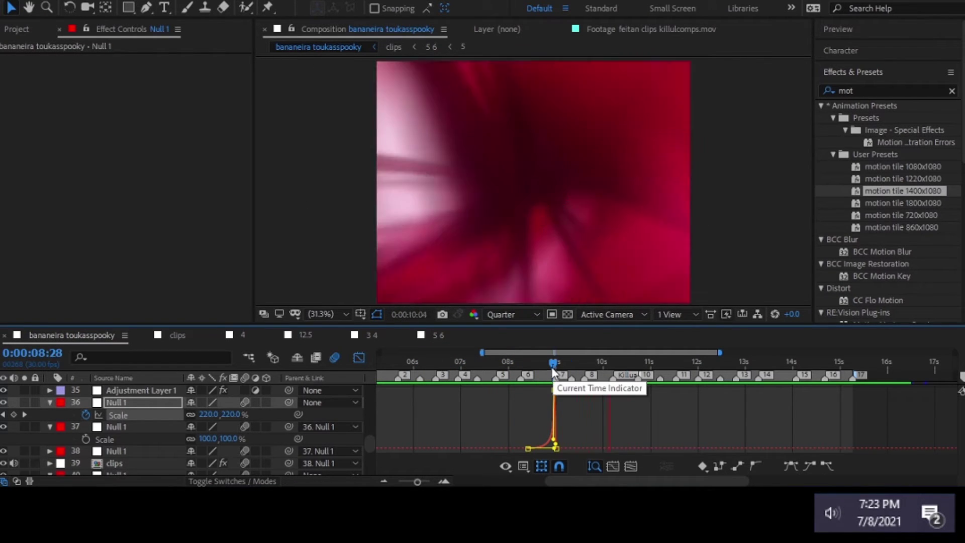
key(shift+F3)
Ease the next null's scale keyframes, setting outgoing influence to about 40%
scroll(502, 383, down, 2)
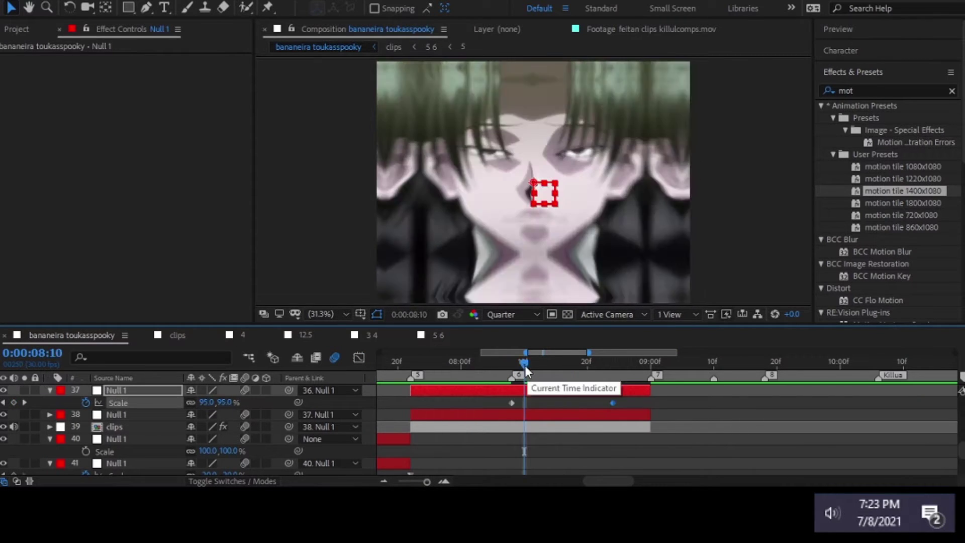
key(F9)
key(shift+F3)
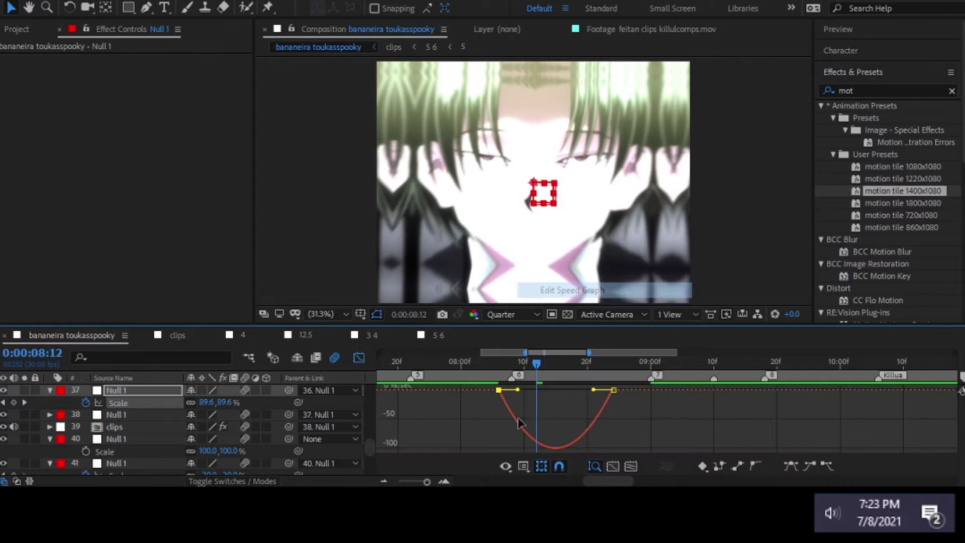
key(ctrl+shift+k)
text(4)
key(Return)
key(ctrl+shift+k)
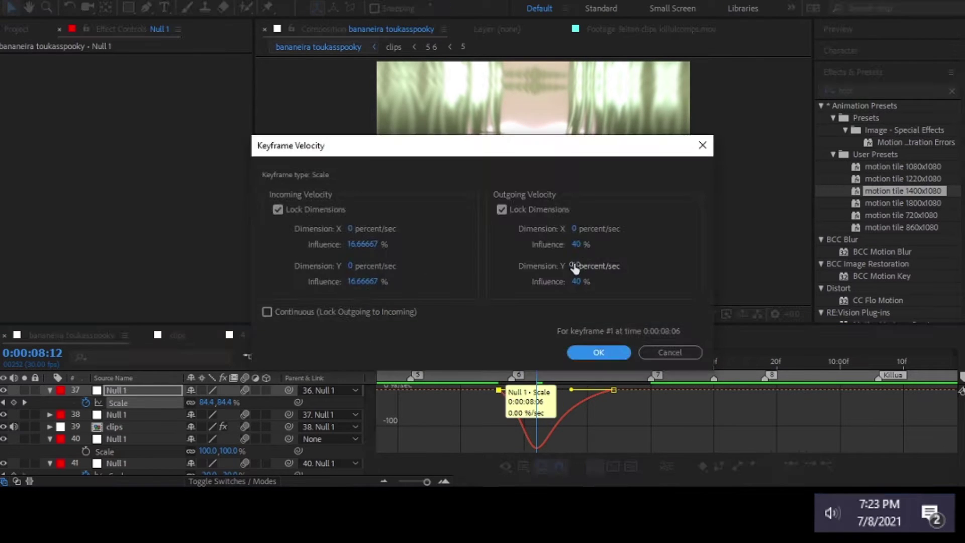
key(Return)
Give the first scale keyframe 42% outgoing influence and preview the eased zoom
click(359, 357)
click(499, 365)
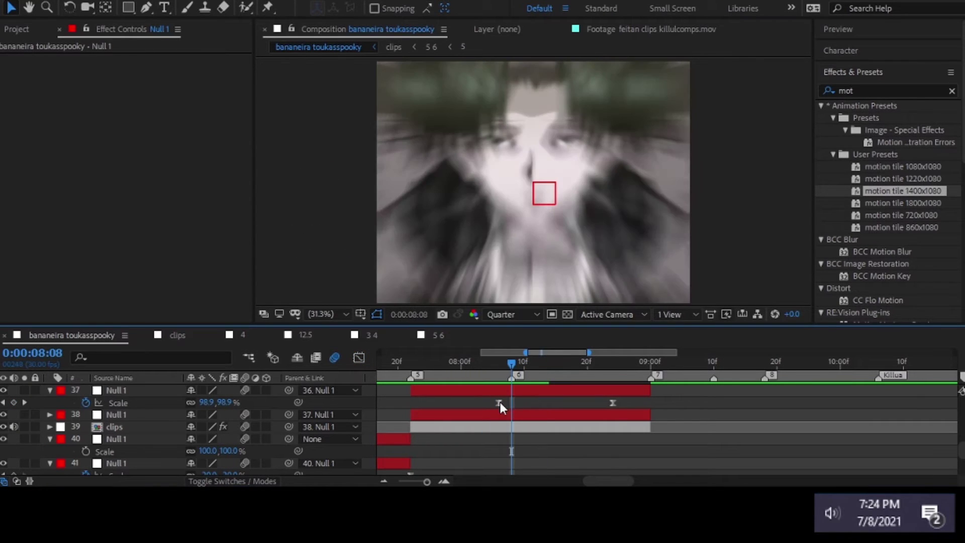
double_click(525, 391)
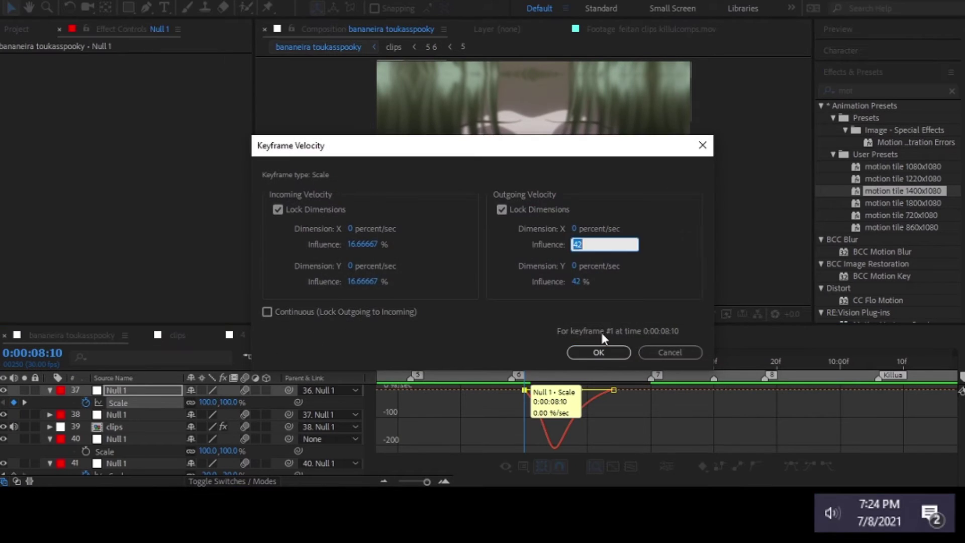
key(Return)
key(space)
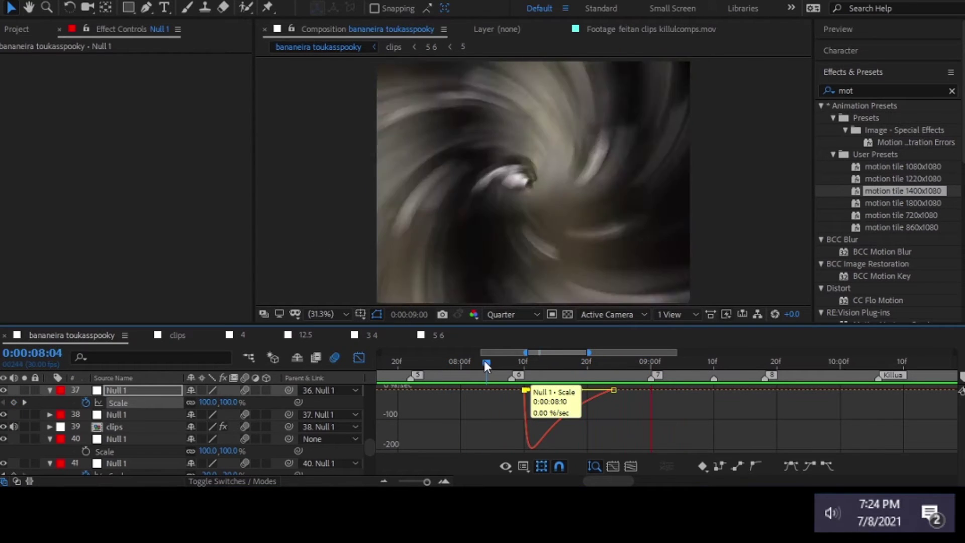
key(shift+F3)
click(491, 391)
key(minus)
key(space)
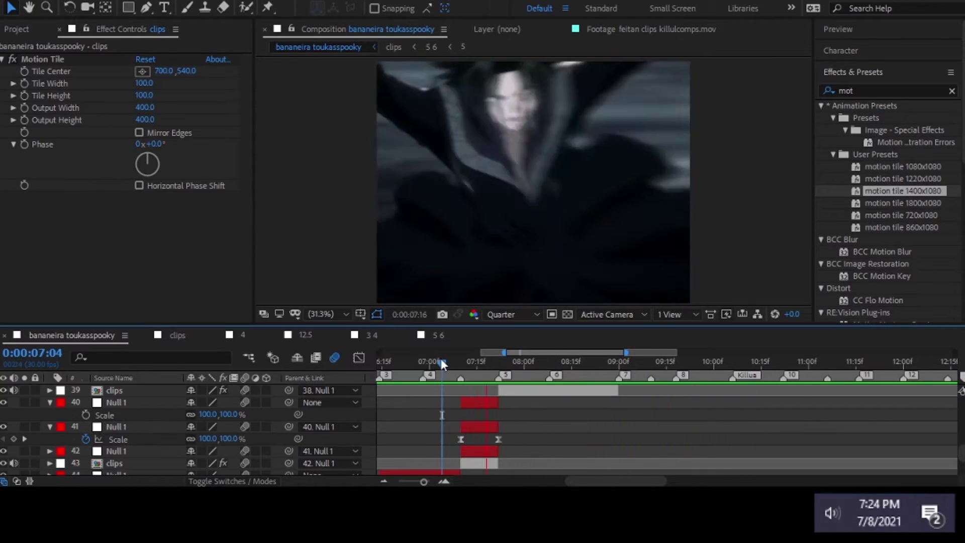
mouse_move(511, 363)
mouse_down()
mouse_move(563, 363)
mouse_move(486, 362)
mouse_up()
scroll(558, 366, up, 3)
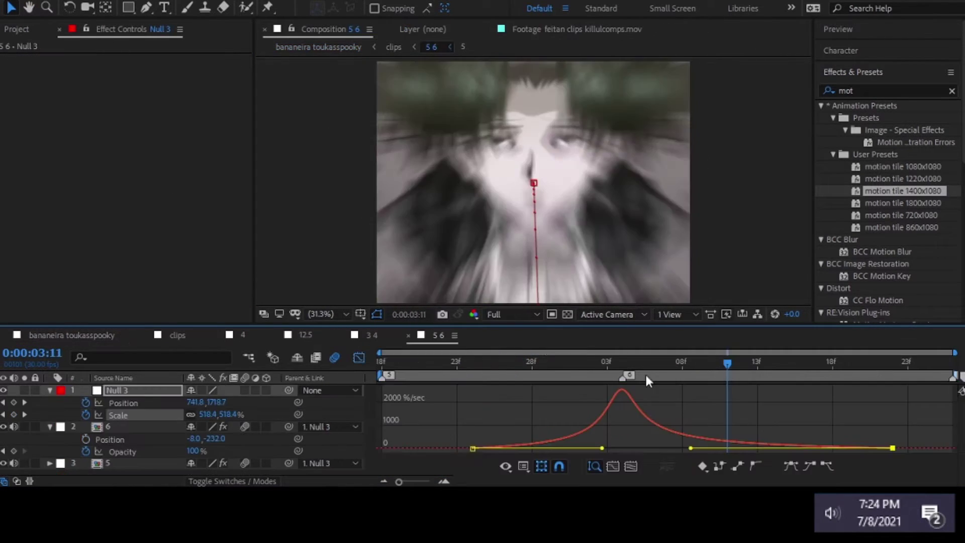
double_click(611, 447)
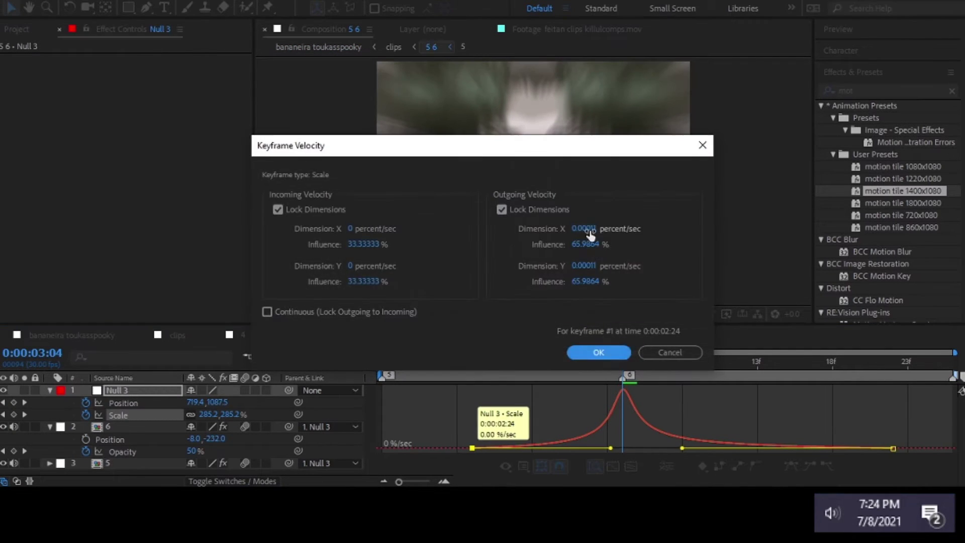
key(Return)
click(123, 403)
double_click(472, 447)
text(64)
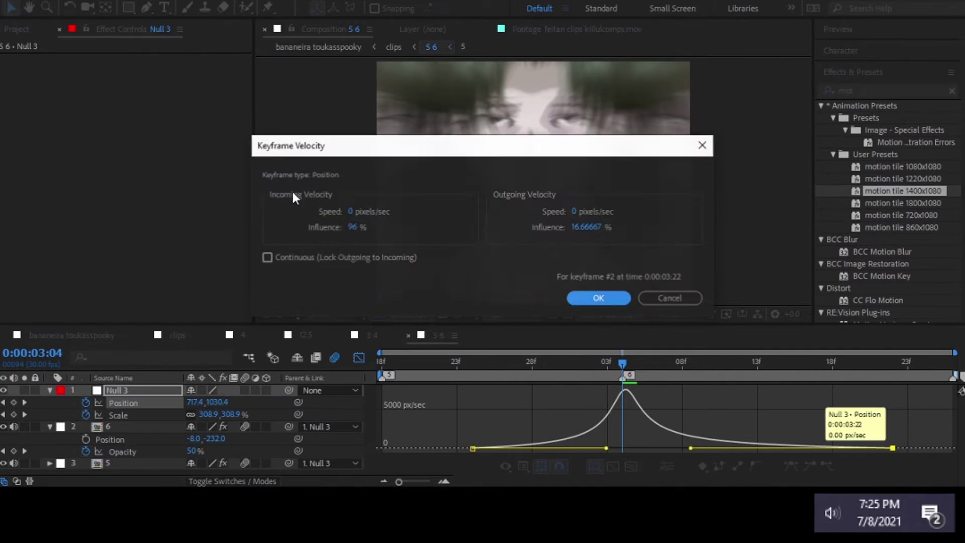
key(Return)
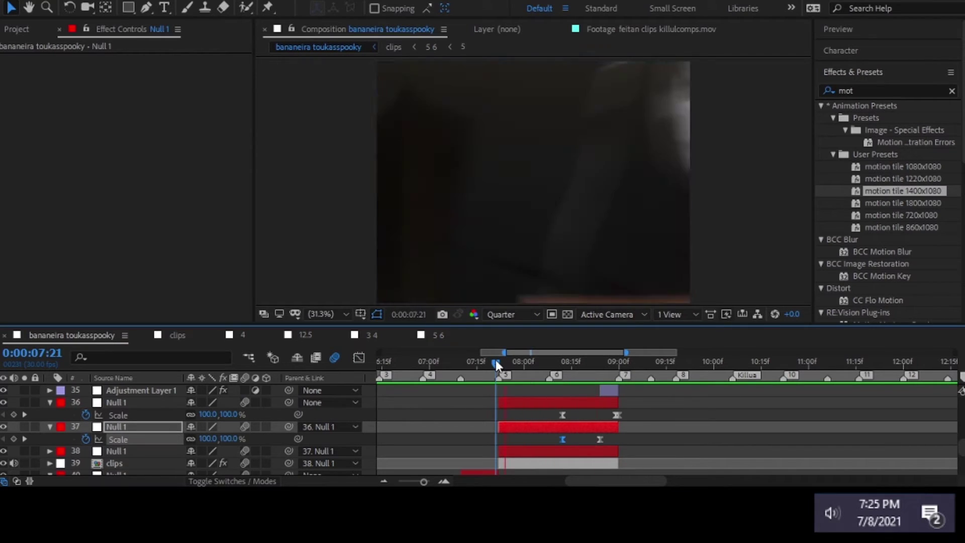
drag(495, 360, 430, 359)
key(space)
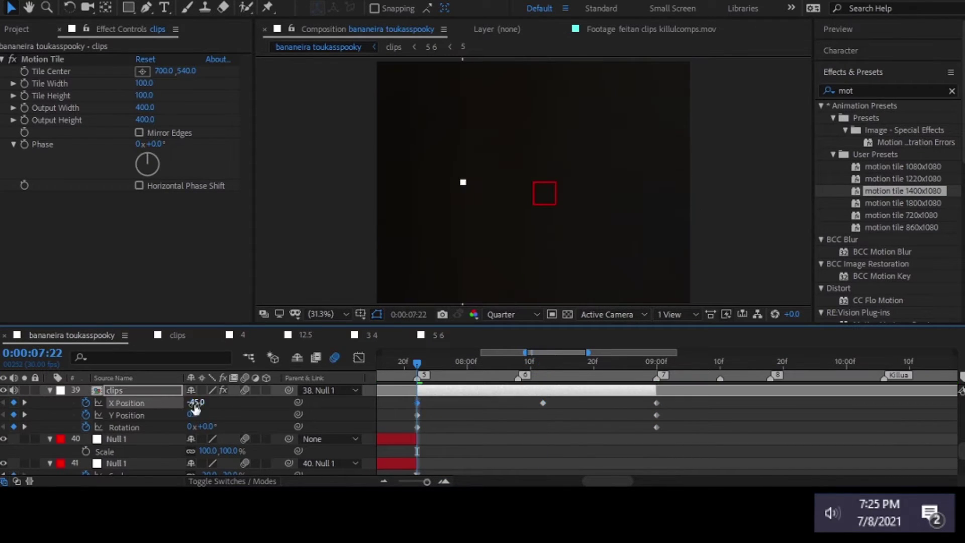
Keyframe the Motion Tile Y Position and commit the new value at the first keyframe
click(491, 362)
click(14, 414)
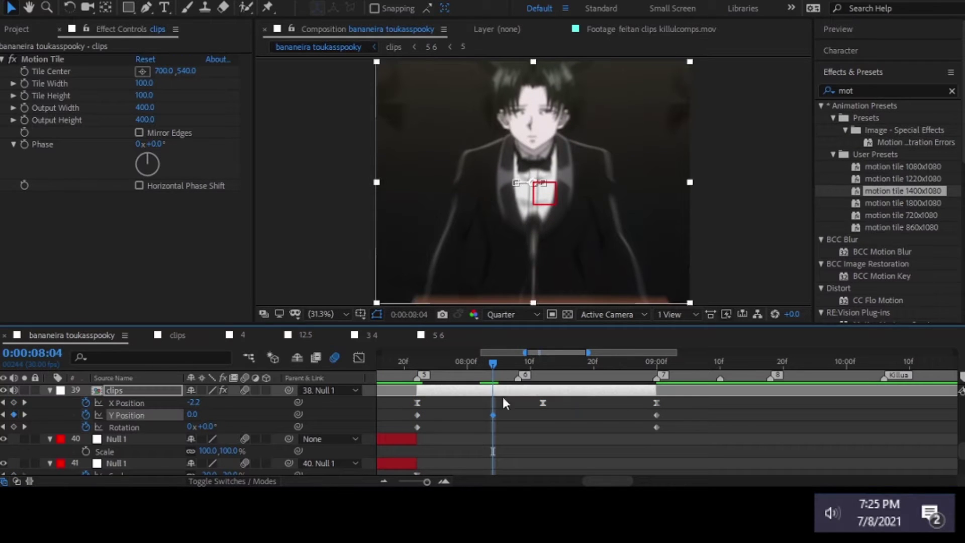
drag(491, 362, 581, 368)
key(j)
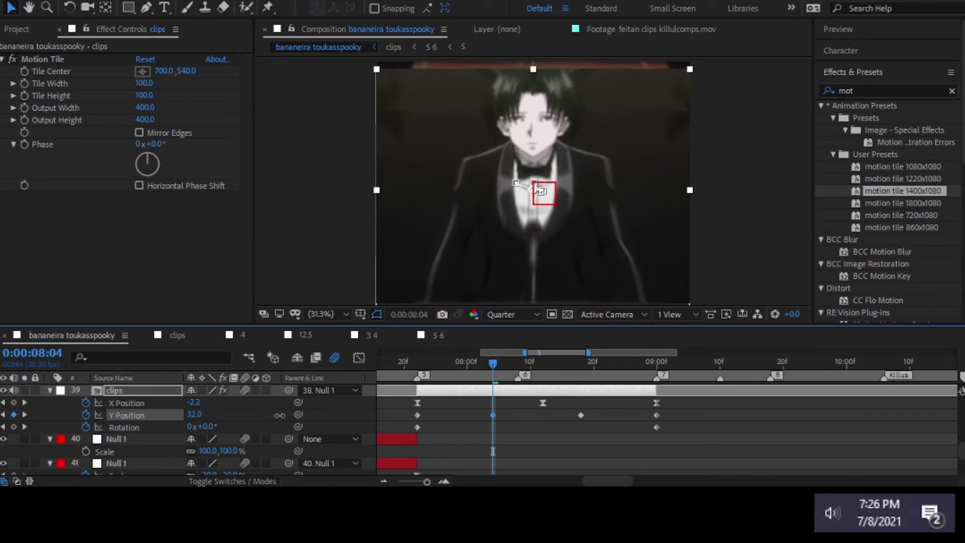
key(j)
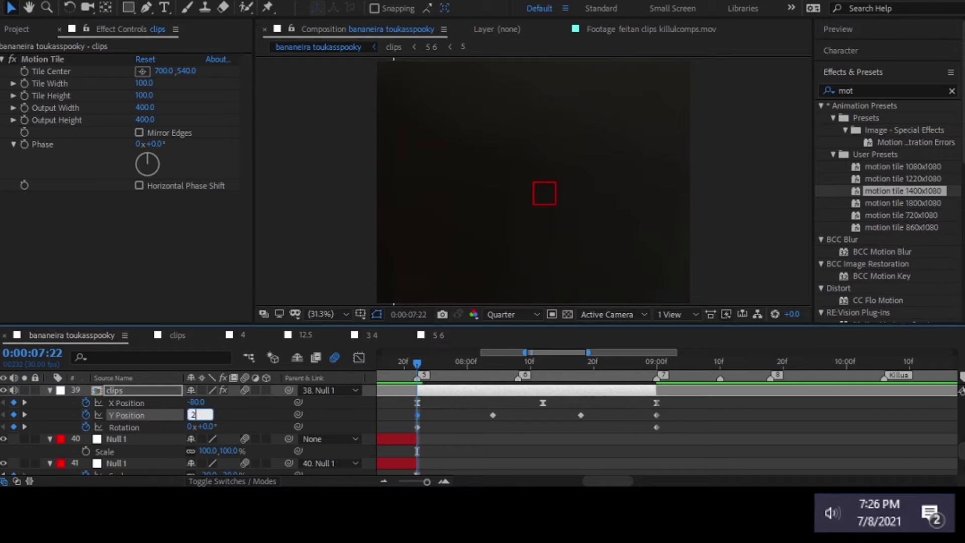
key(Return)
Animate Mirror Edges on for the tile around 08:13
key(minus)
scroll(482, 362, up, 2)
drag(411, 361, 480, 362)
click(24, 131)
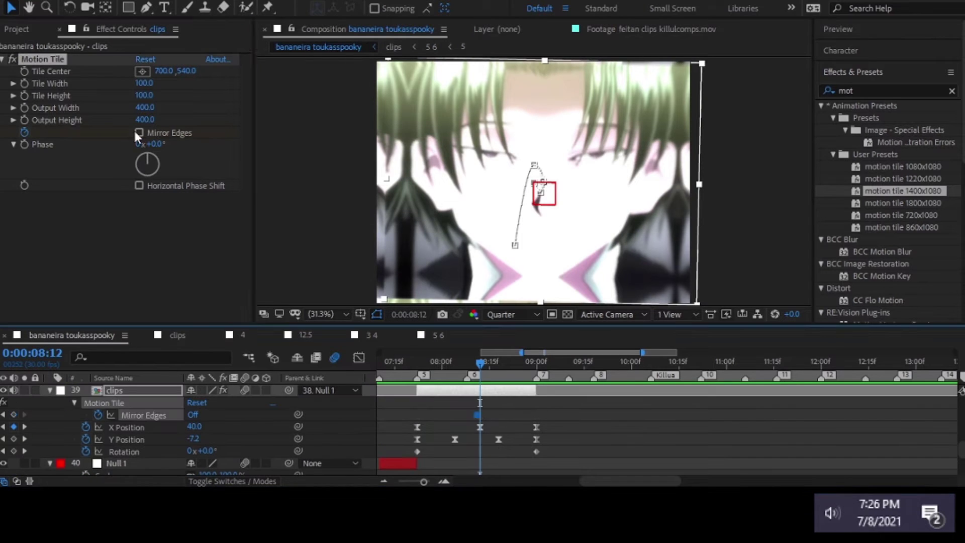
click(138, 132)
key(equal)
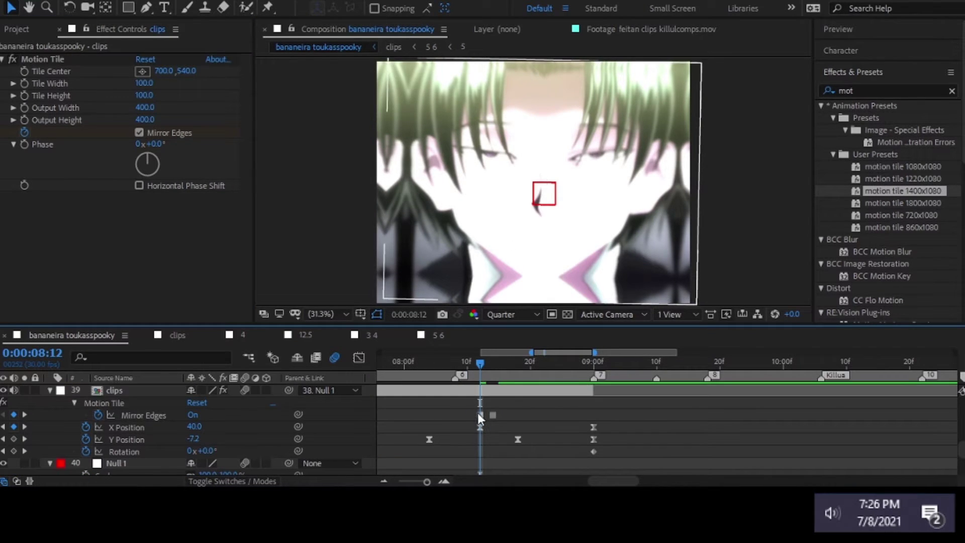
key(minus)
Lower the tile's Y Position to -120 at 07:21 and shift its keyframe to 08:08
mouse_move(477, 363)
mouse_down()
mouse_move(447, 378)
mouse_move(466, 365)
mouse_up()
drag(216, 438, 203, 442)
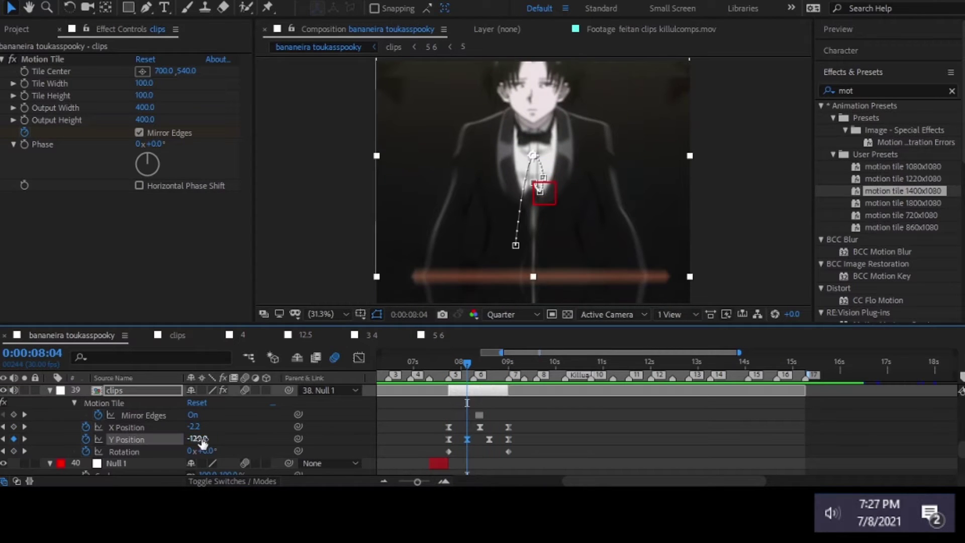
drag(447, 361, 464, 361)
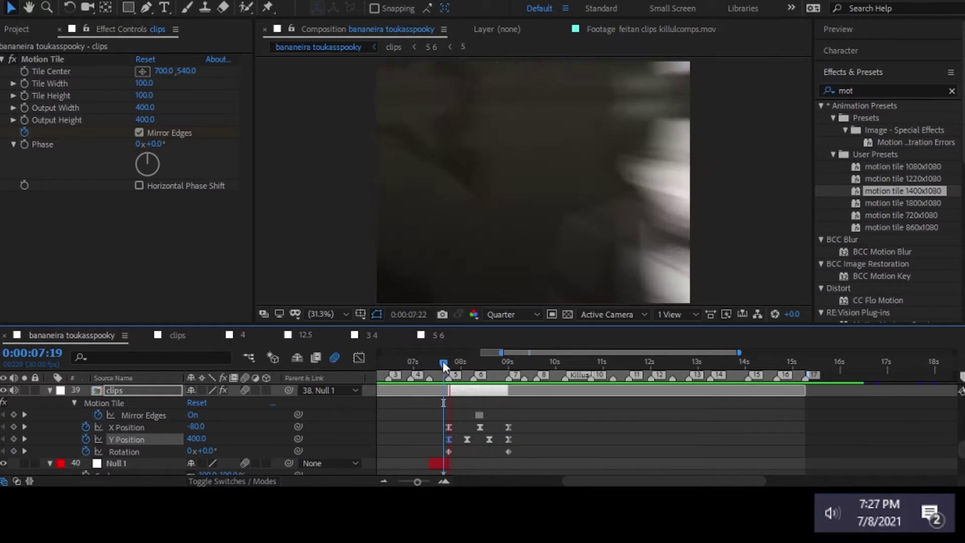
key(j)
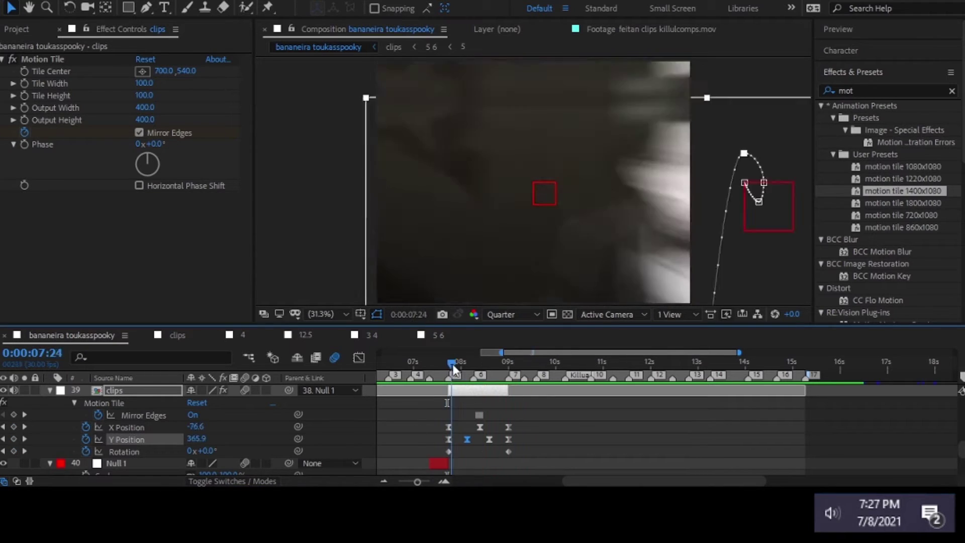
drag(454, 370, 476, 382)
drag(484, 440, 474, 441)
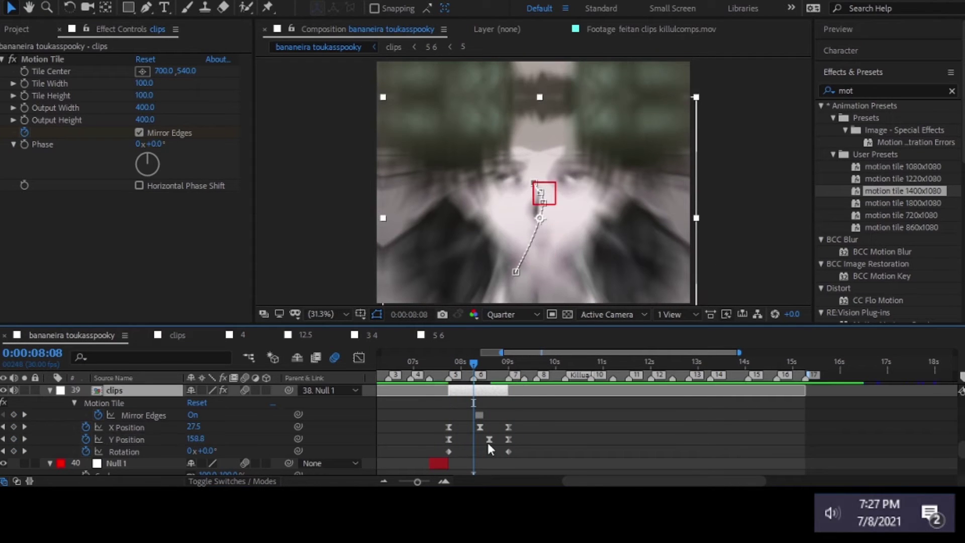
key(=)
key(j)
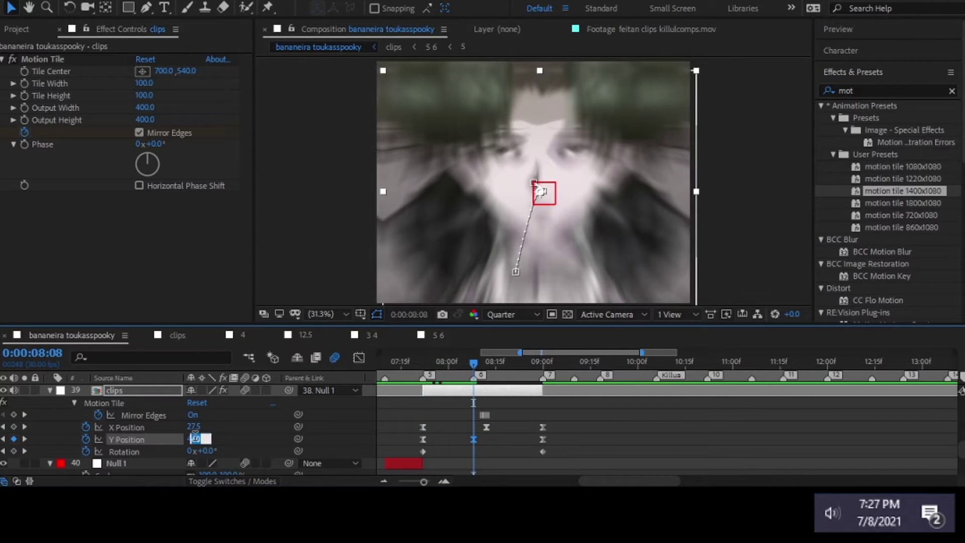
drag(465, 380, 502, 377)
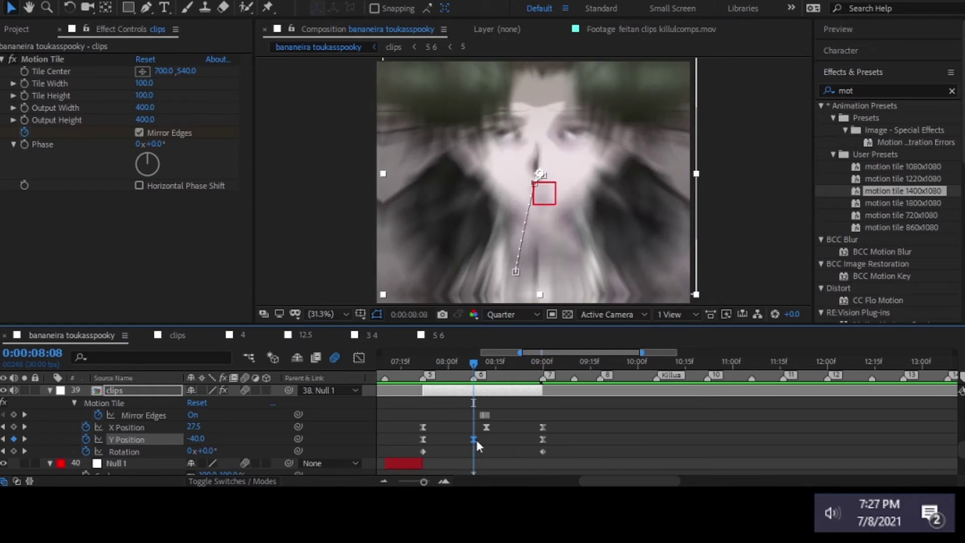
Edit the Motion Tile Y Position value and preview the mirrored slide
click(196, 439)
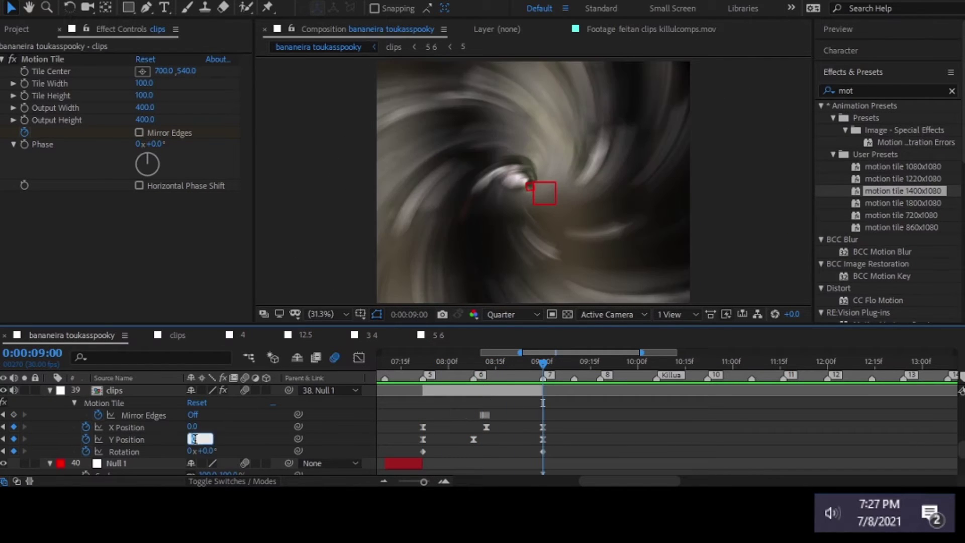
key(space)
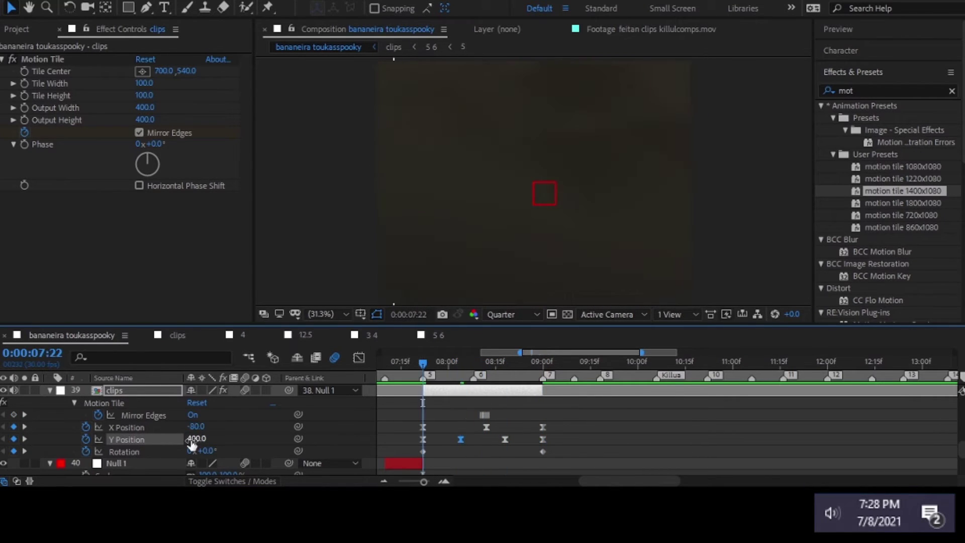
scroll(446, 378, down, 2)
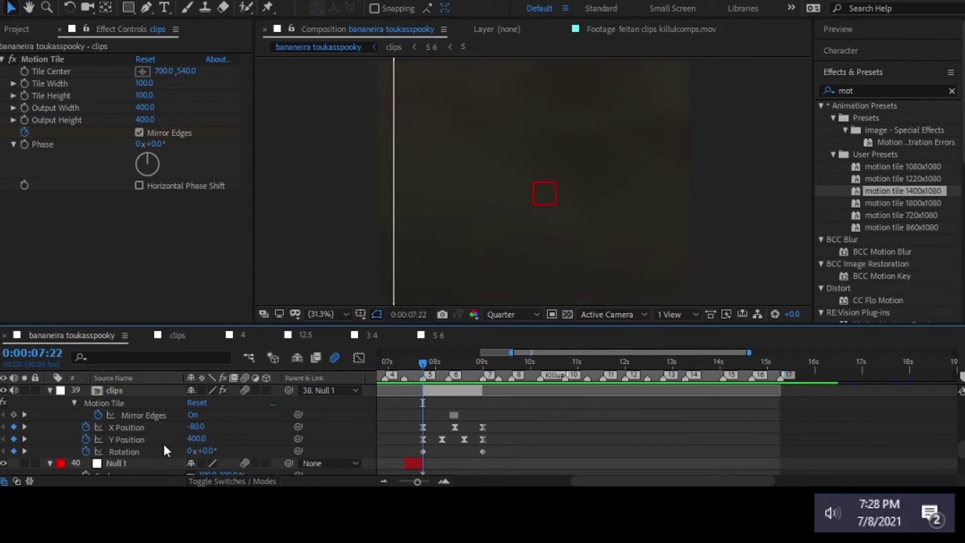
key(space)
Enter Motion Tile Rotation keyframe values at 08:18, 08:04 and 07:22
click(4, 439)
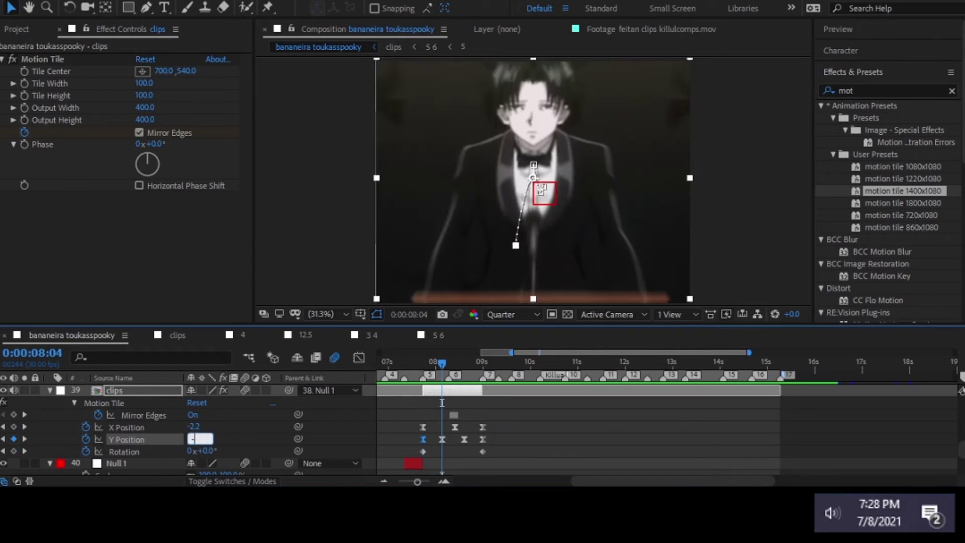
key(space)
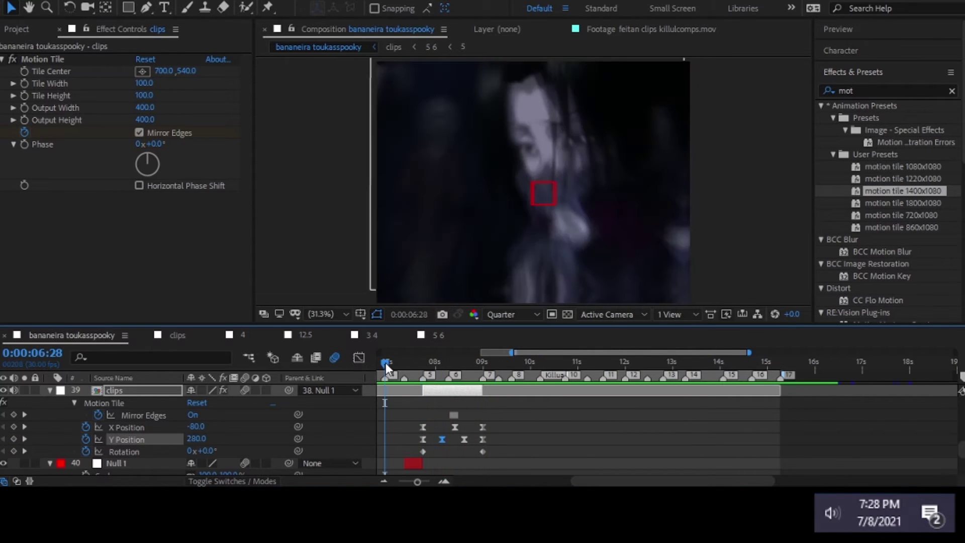
drag(385, 363, 538, 367)
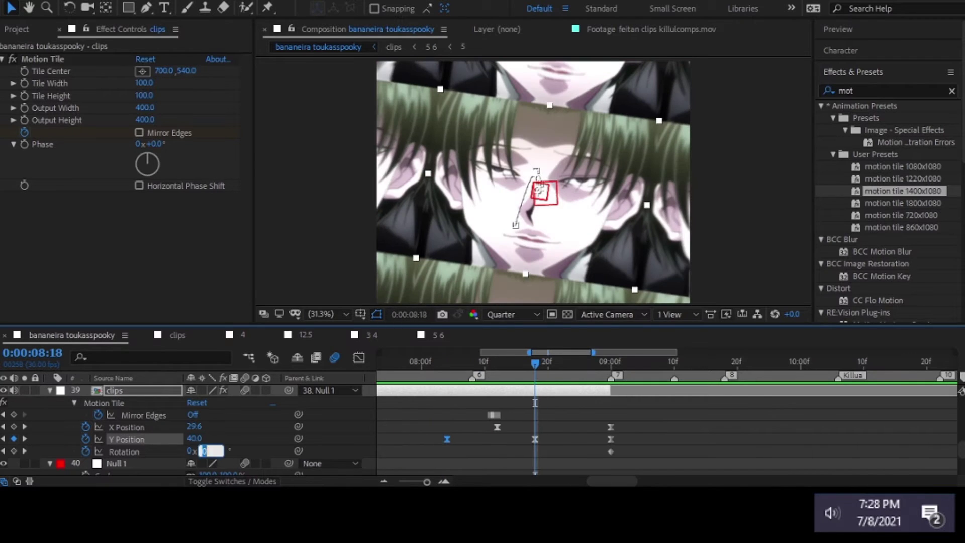
key(Return)
key(minus)
key(j)
key(Return)
key(j)
click(205, 451)
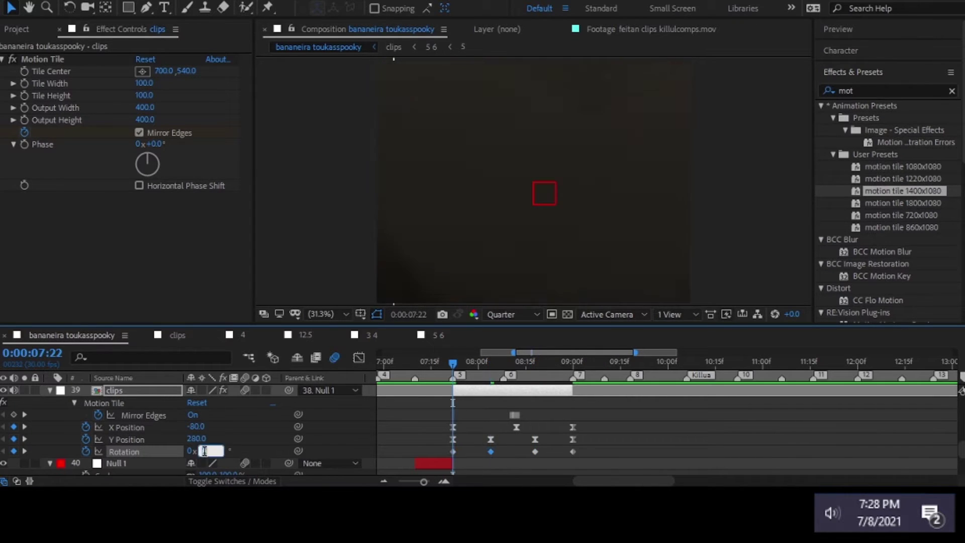
Apply Easy Ease to the rotation keyframes and preview from 07:14
key(F9)
click(440, 412)
key(space)
drag(444, 365, 427, 363)
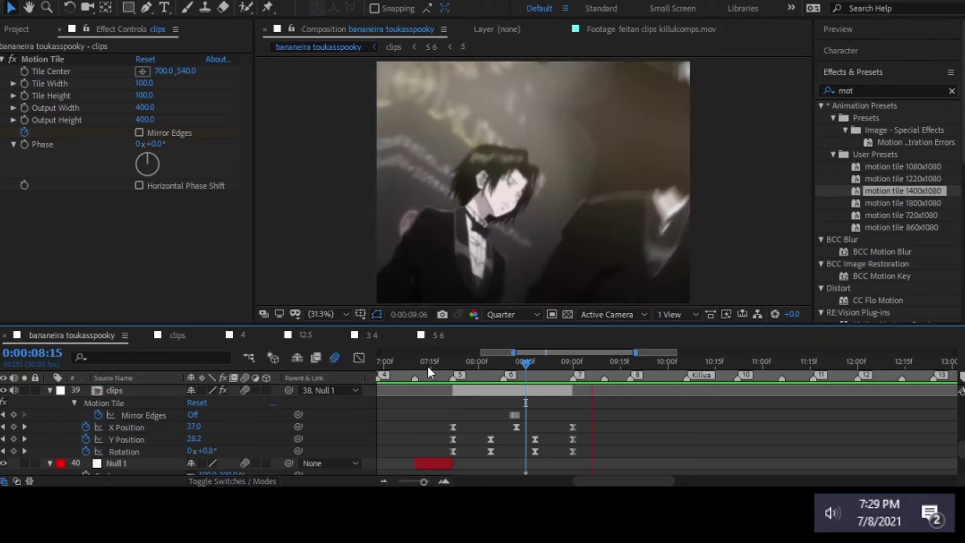
key(minus)
click(514, 363)
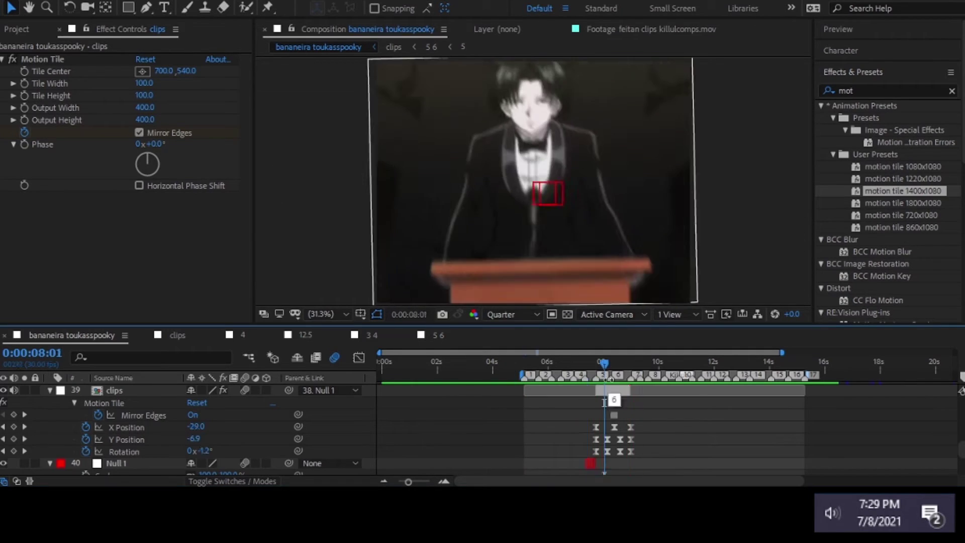
Pull Null 1's Scale handle in the Value Graph for a sharper ease-out, then preview
click(115, 414)
click(553, 363)
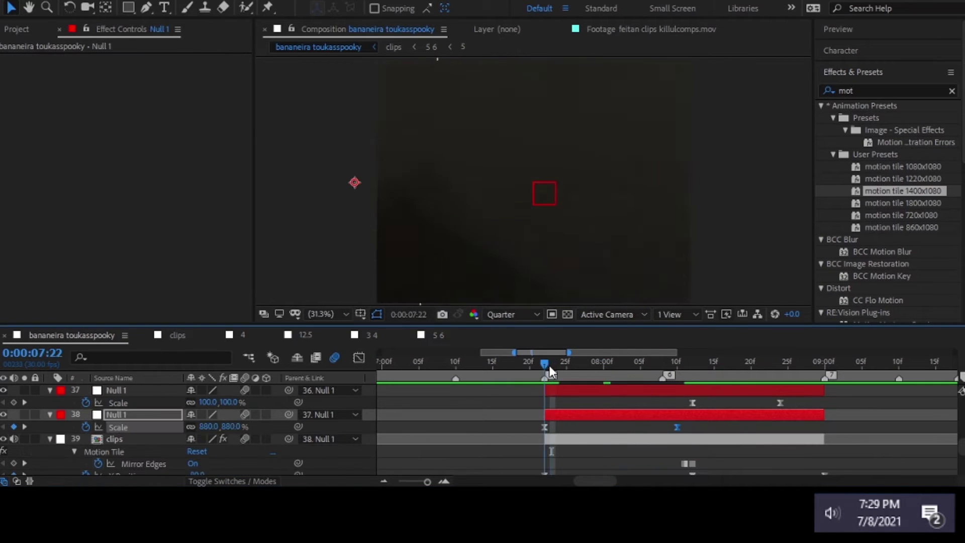
key(shift+F3)
right_click(592, 418)
click(648, 271)
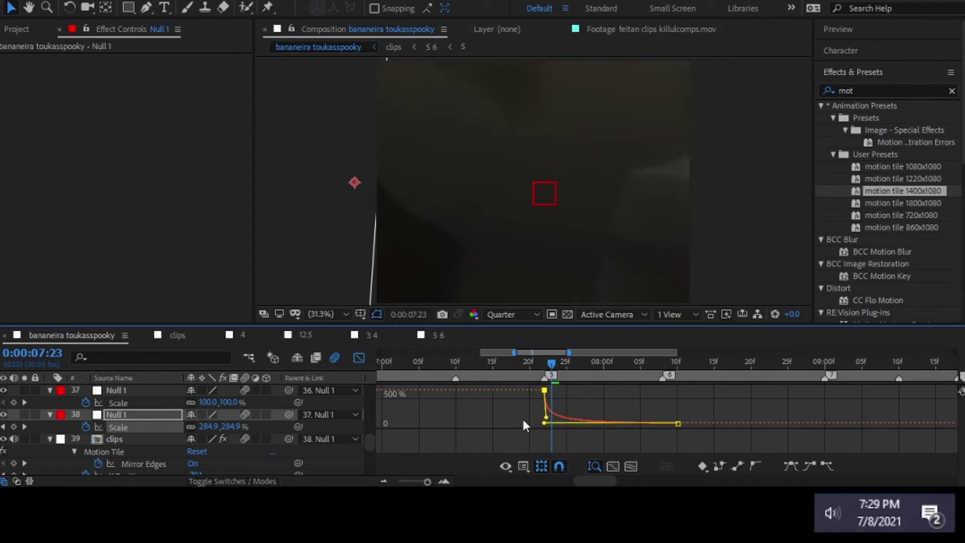
drag(522, 417, 521, 436)
key(minus)
key(minus)
key(minus)
key(space)
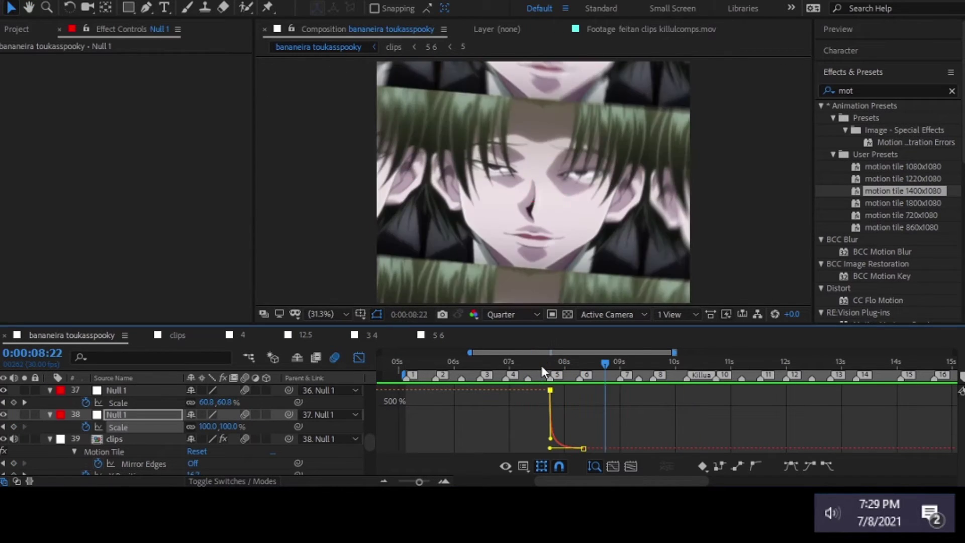
key(shift+F3)
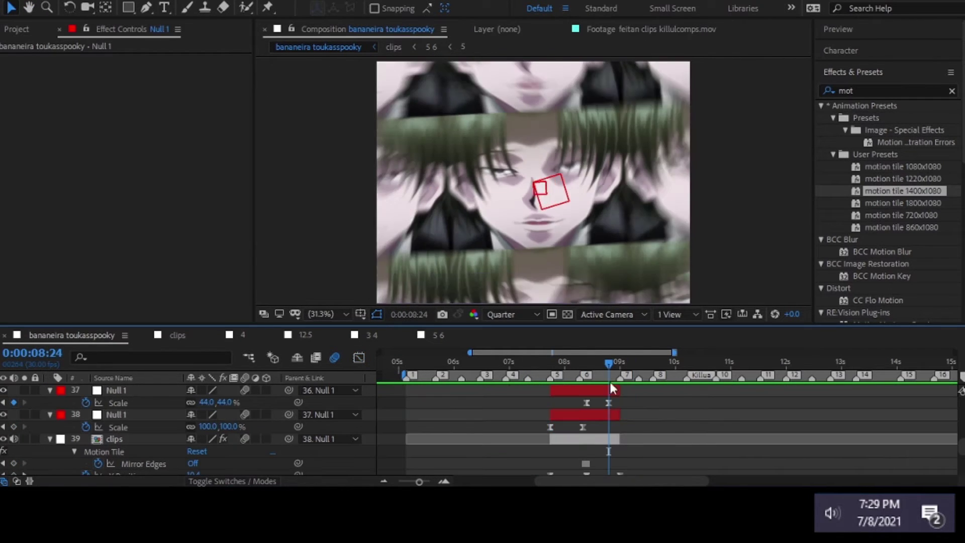
Lower the clips layer's Motion Tile Y Position to -80 around 08:01
mouse_move(602, 367)
mouse_down()
mouse_move(419, 362)
mouse_move(701, 363)
mouse_up()
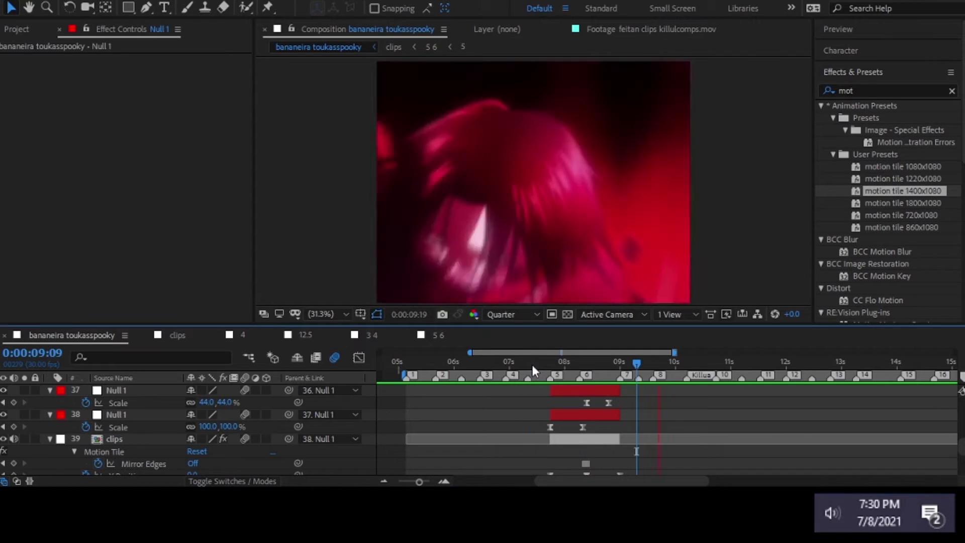
drag(533, 365, 572, 363)
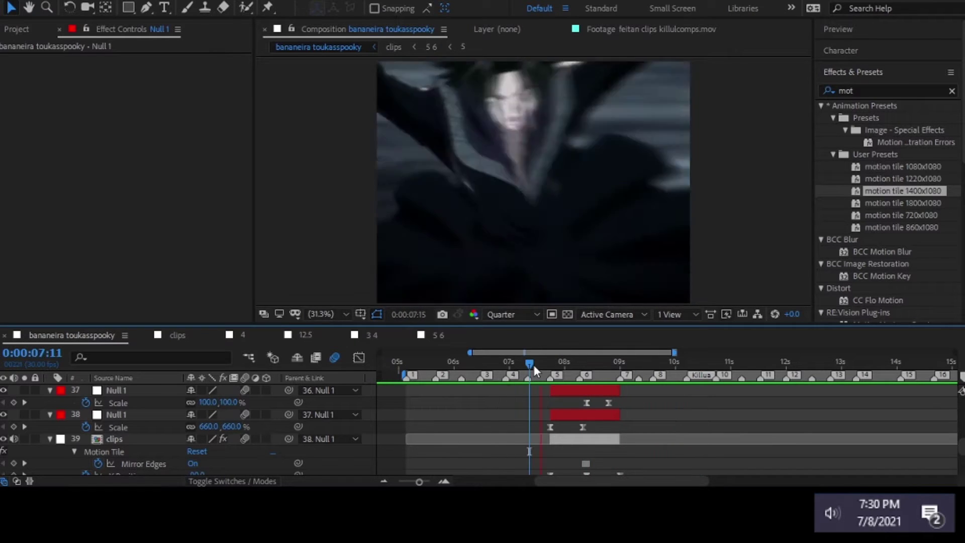
scroll(151, 428, down, 3)
click(194, 415)
Set Motion Tile Y Position to -80 and X Position to -120, then scrub the transition toward 08:11
text(-80)
key(Return)
scroll(197, 460, up, 3)
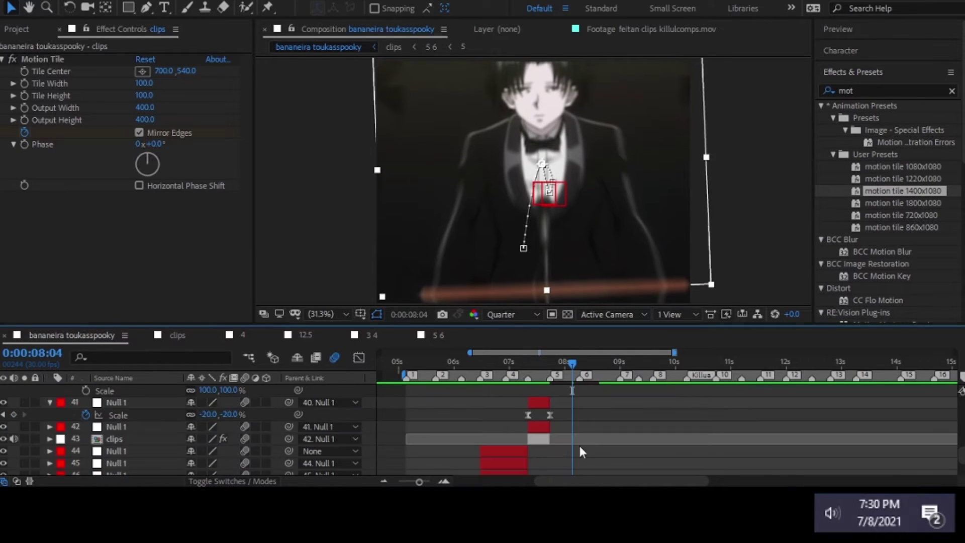
click(455, 432)
drag(197, 439, 199, 447)
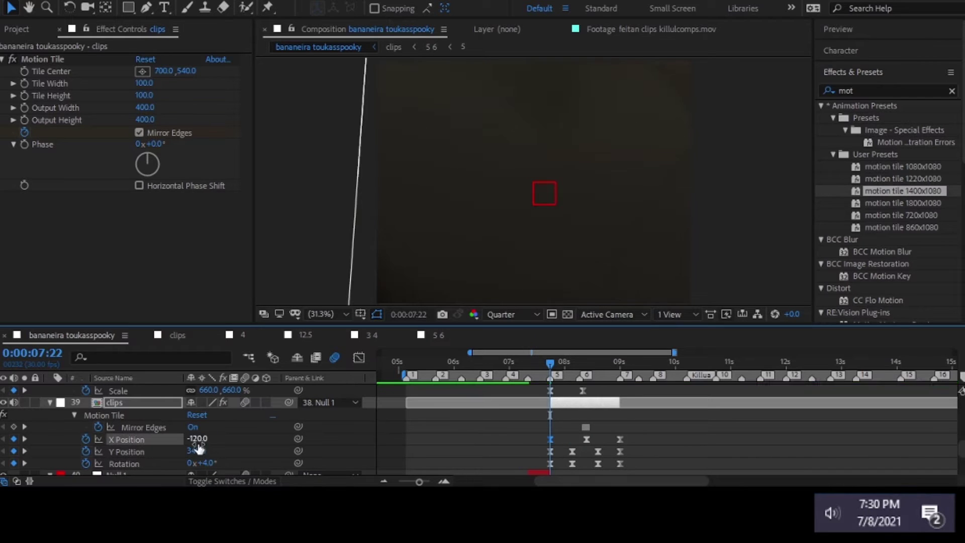
mouse_move(550, 363)
mouse_down()
mouse_move(591, 392)
mouse_move(620, 392)
mouse_up()
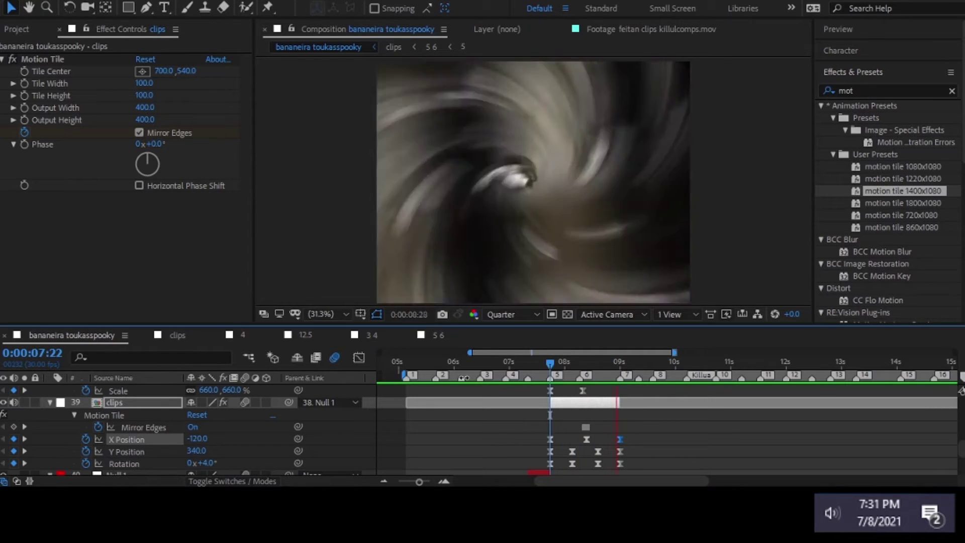
drag(550, 363, 586, 382)
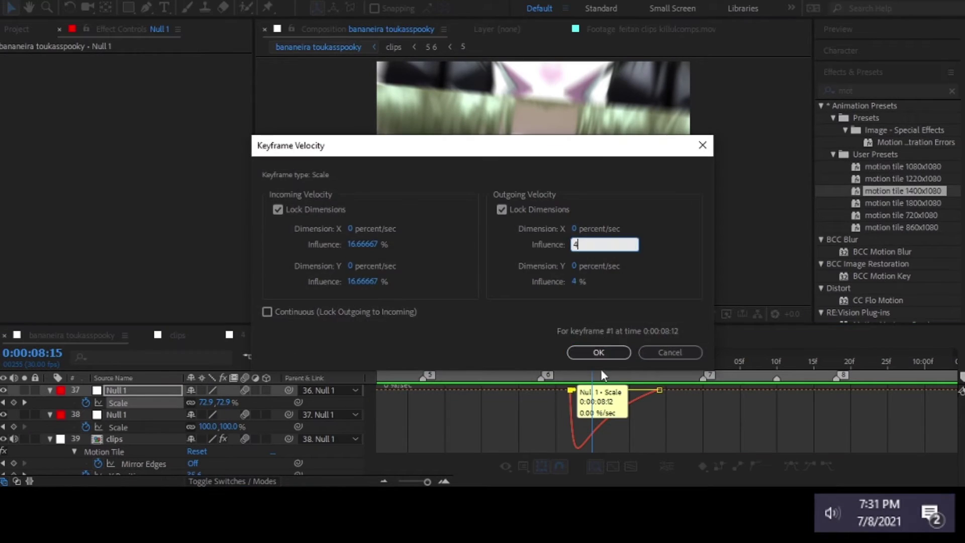
Apply the 4% outgoing influence to Null 1's Scale keyframe and step to the next keyframe near 08:29
click(598, 352)
key(shift+F3)
click(526, 415)
key(k)
click(209, 415)
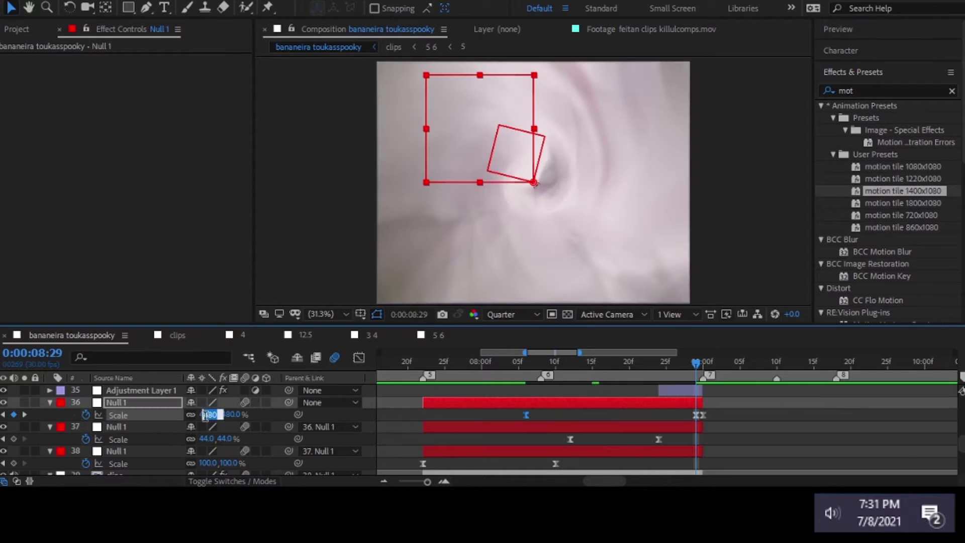
drag(696, 370, 687, 371)
key(shift+F3)
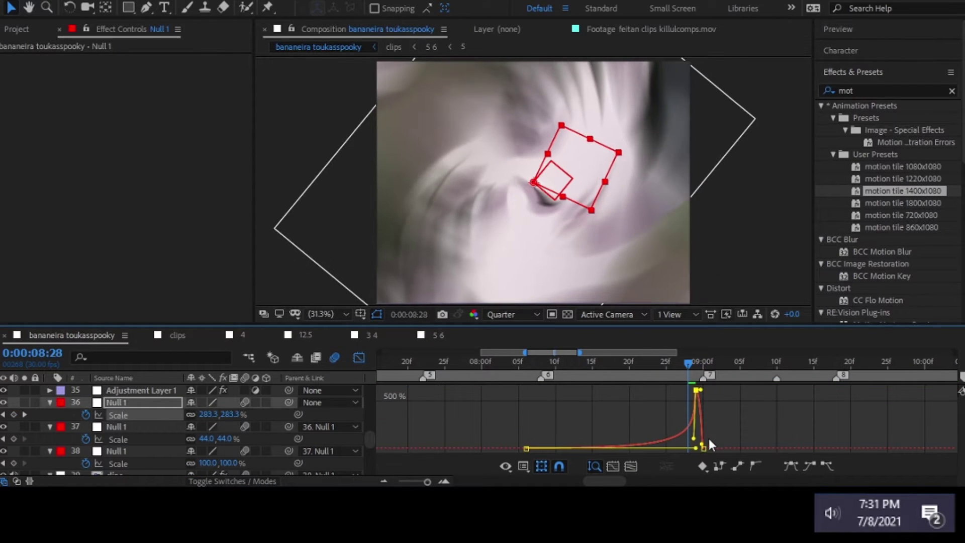
Zoom the scale graph out to 4–13 s and preview the zoom transition from 08:05
key(minus)
key(minus)
key(minus)
drag(674, 361, 607, 359)
key(space)
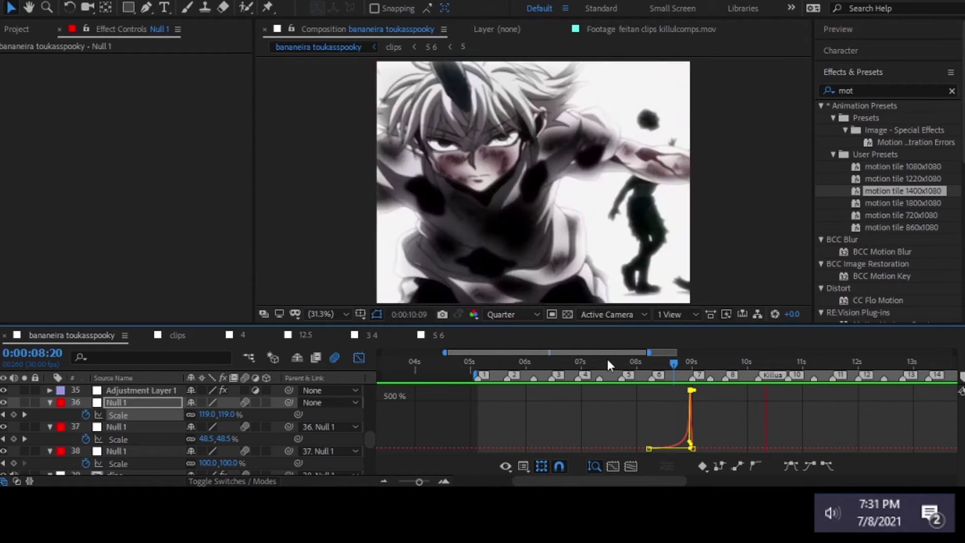
click(609, 360)
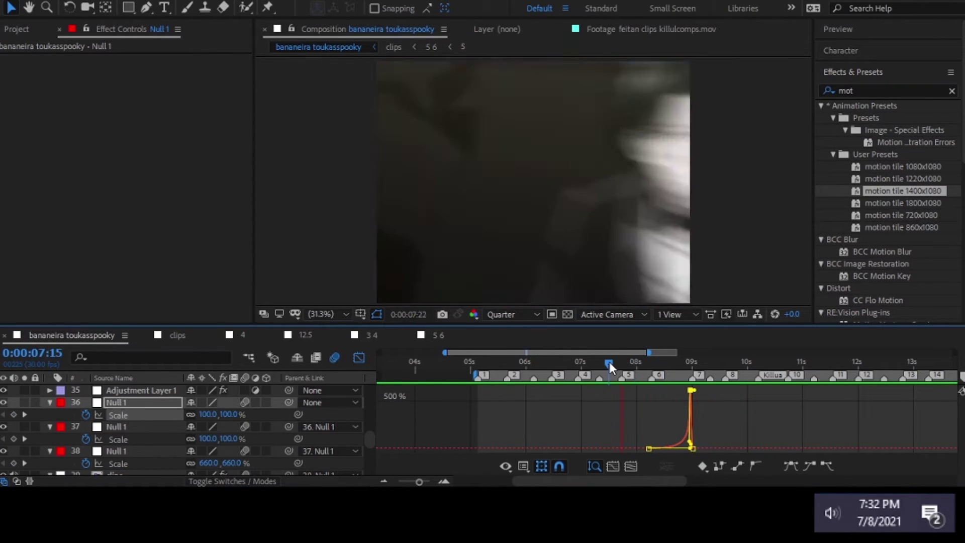
key(space)
key(shift+F3)
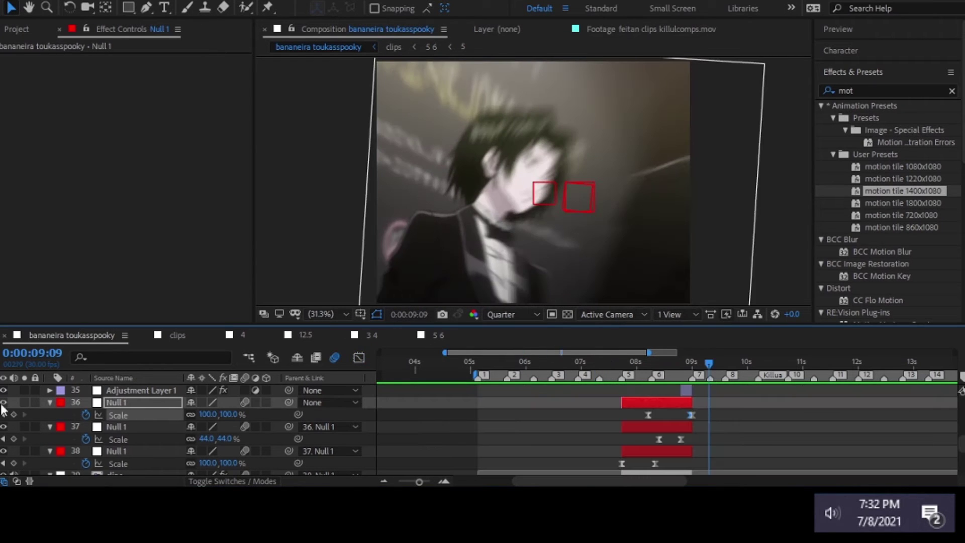
Select Null 1's Rotation keyframe and view its -180° curve in the Graph Editor
click(3, 439)
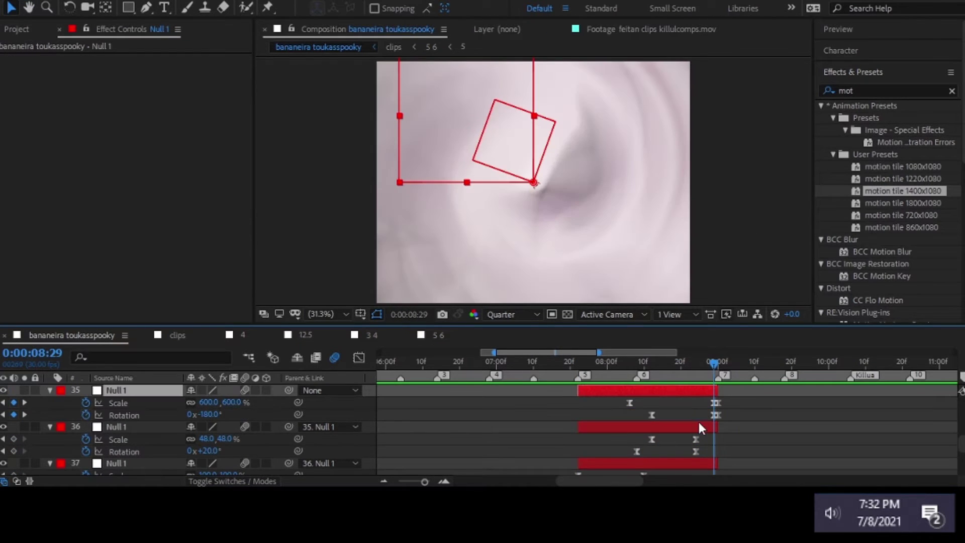
click(119, 414)
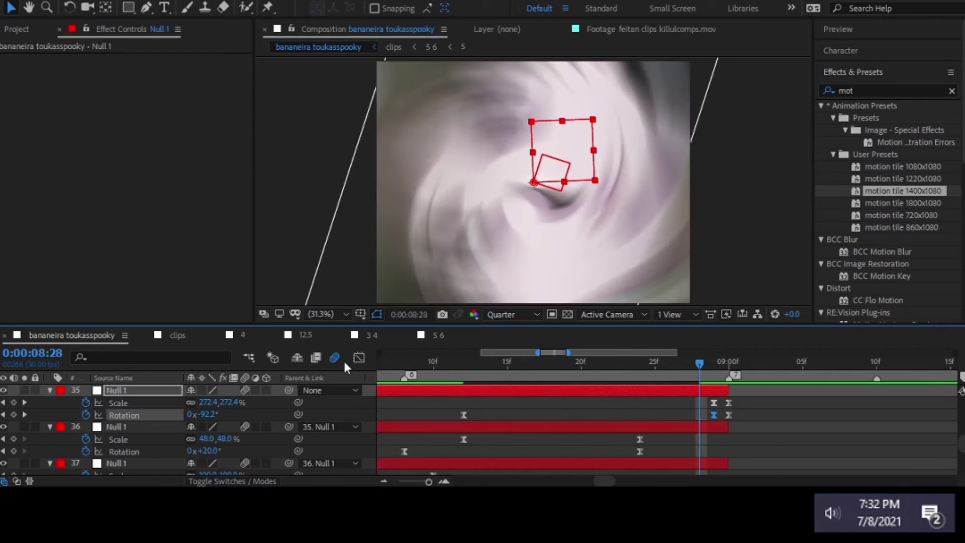
click(359, 357)
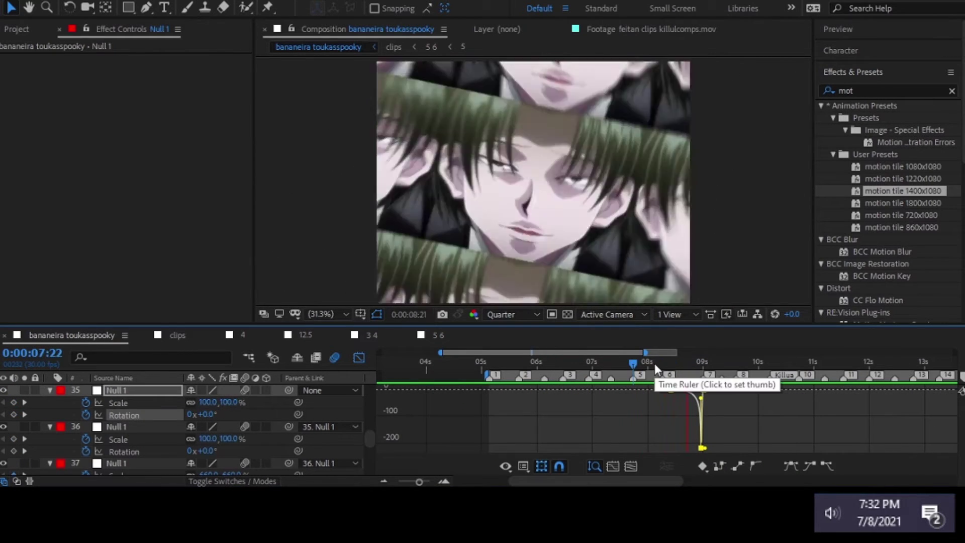
drag(649, 361, 699, 363)
scroll(690, 363, up, 5)
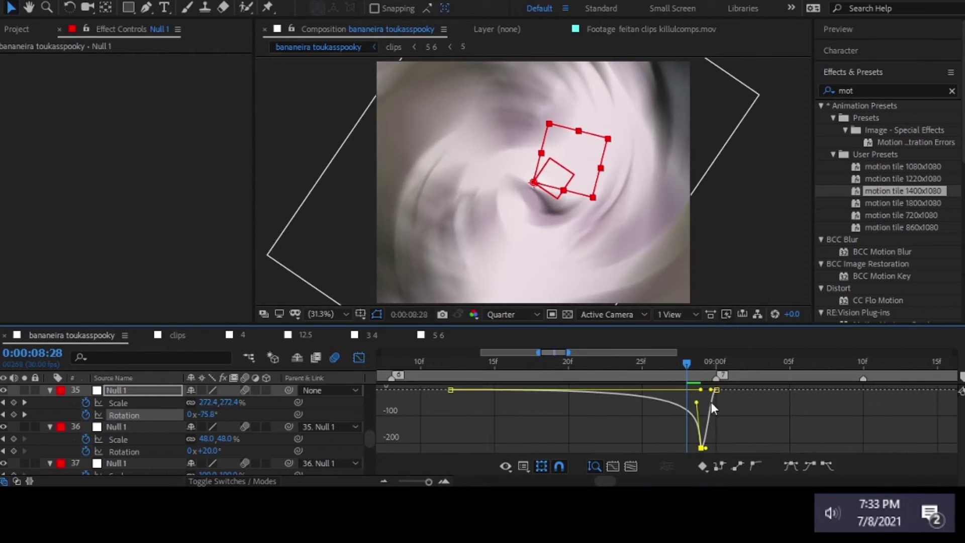
scroll(739, 411, down, 5)
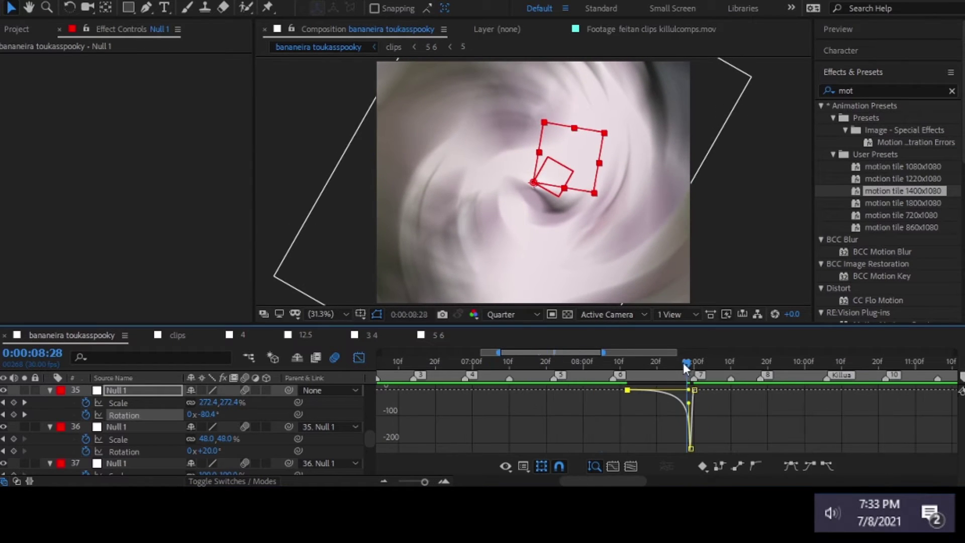
drag(687, 363, 556, 363)
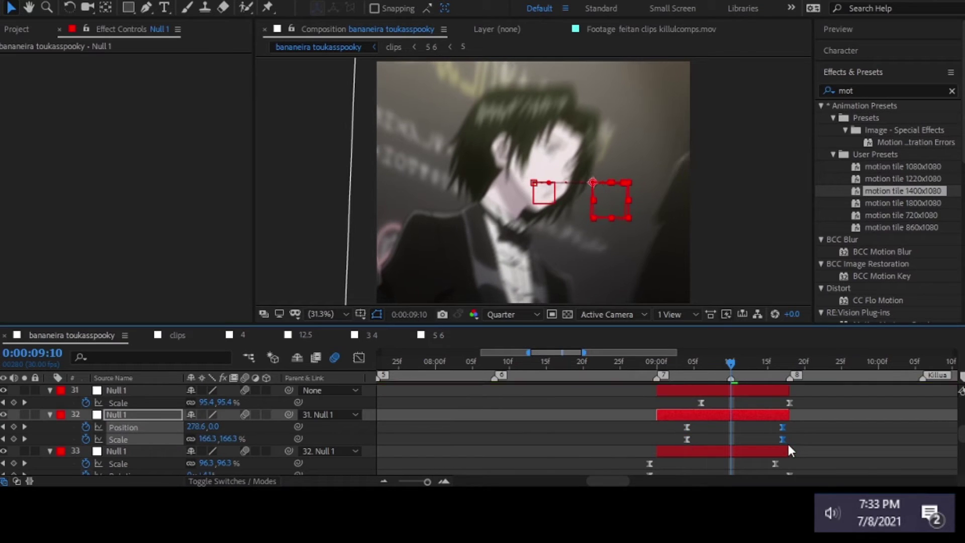
Scrub back and forth through the transition to review the earlier clips
scroll(787, 442, down, 5)
click(711, 366)
drag(709, 369, 644, 367)
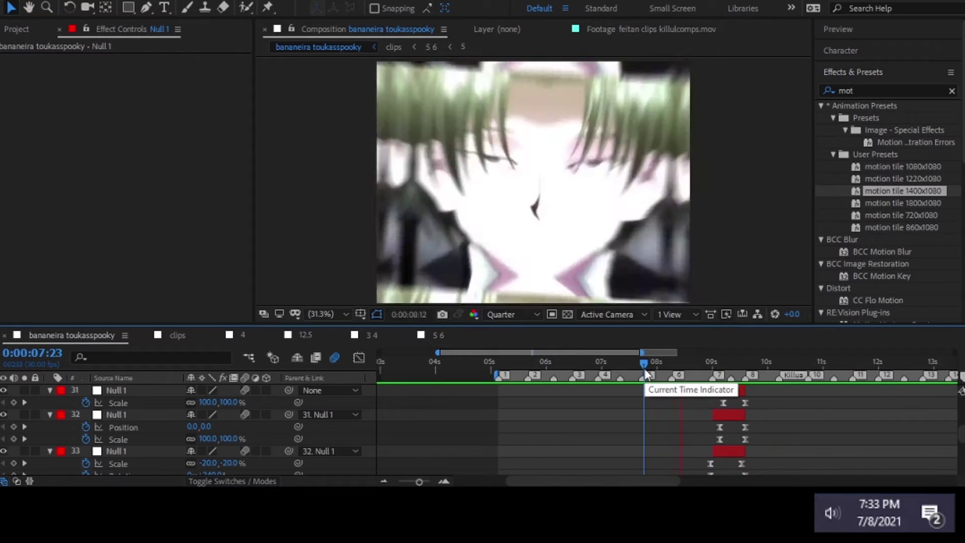
click(493, 366)
drag(494, 365, 654, 366)
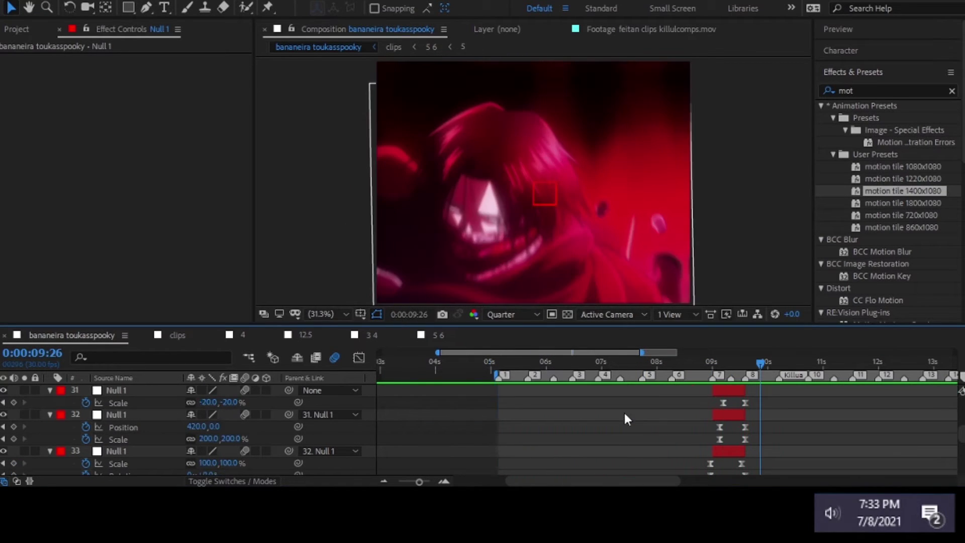
key(u)
drag(570, 364, 727, 364)
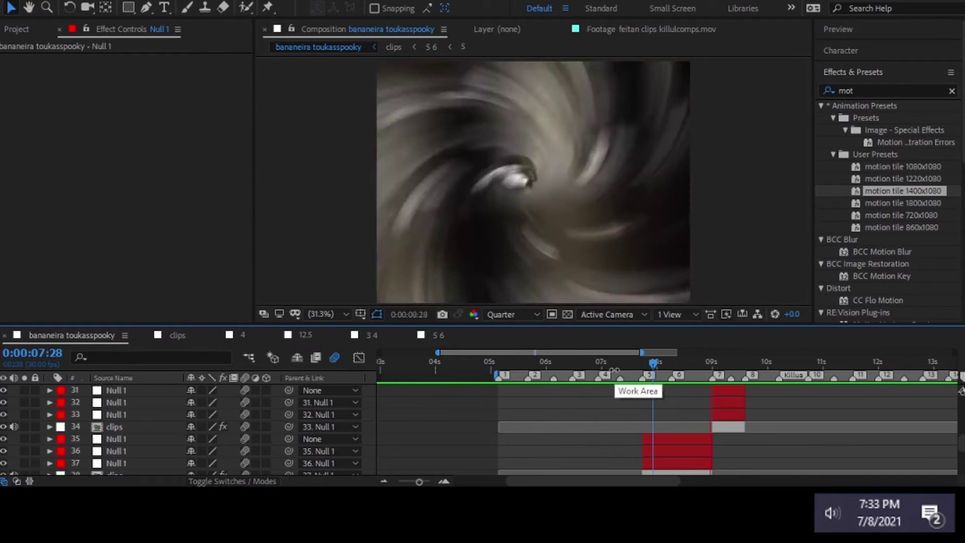
Keyframe the clips layer's Motion Tile Output Width and Height to 400 with Mirror Edges on
click(632, 367)
key(ctrl+Down)
key(u)
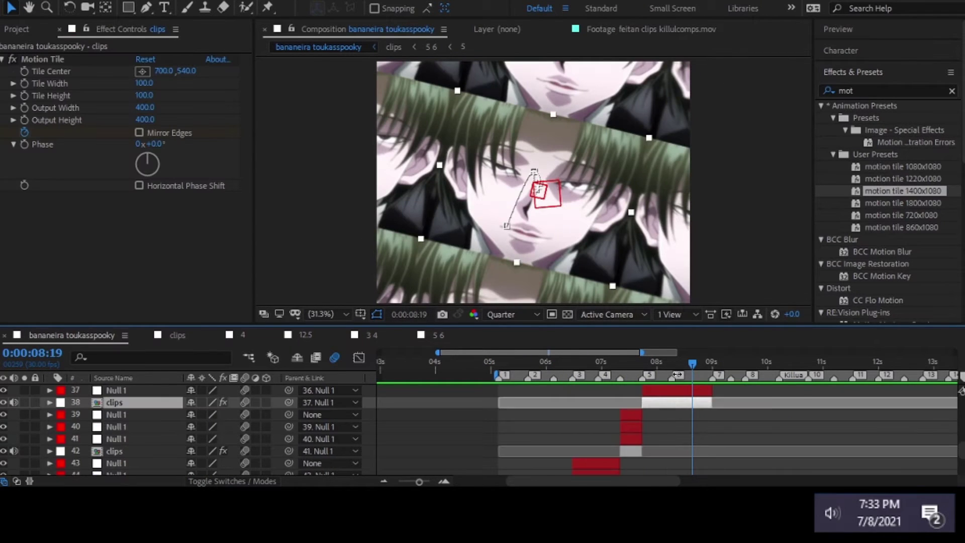
drag(612, 371, 641, 371)
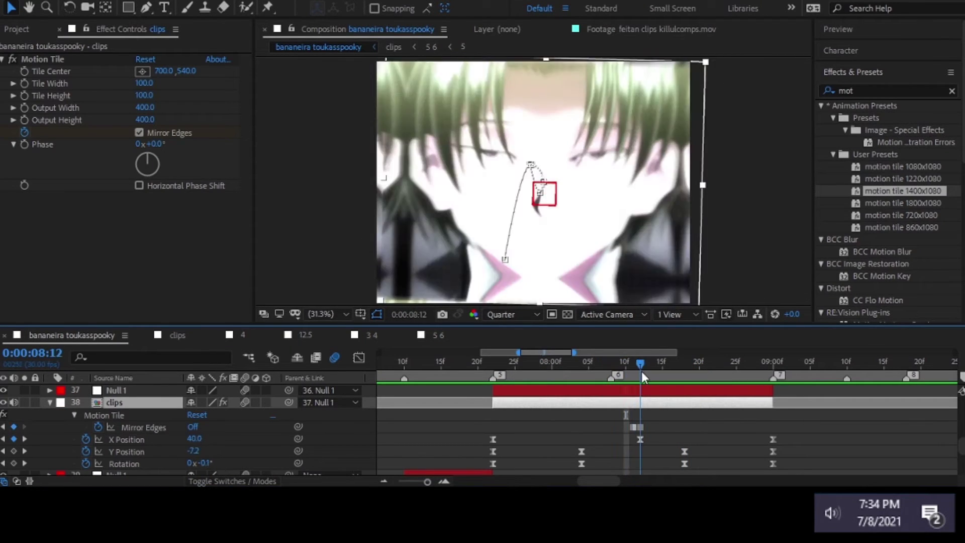
key(ctrl+v)
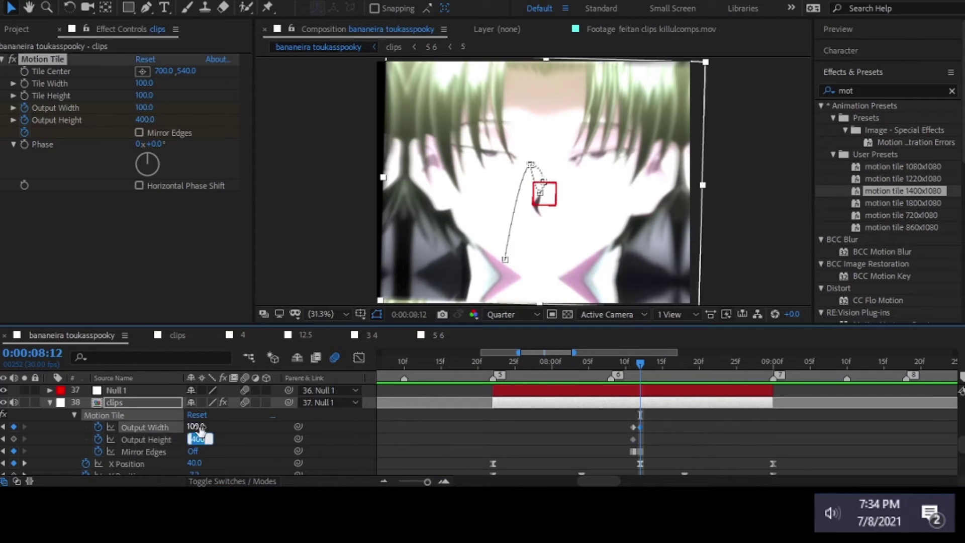
drag(644, 366, 437, 370)
key(minus)
click(580, 368)
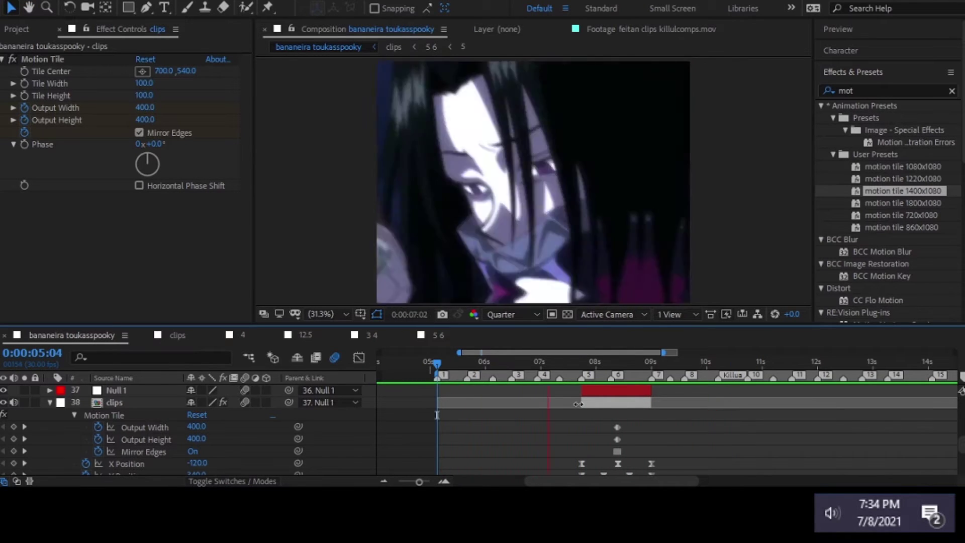
Add a White Solid above the footage, trim it with Alt+], and keyframe Opacity 100% to 0%
click(619, 363)
scroll(626, 470, down, 10)
click(627, 470)
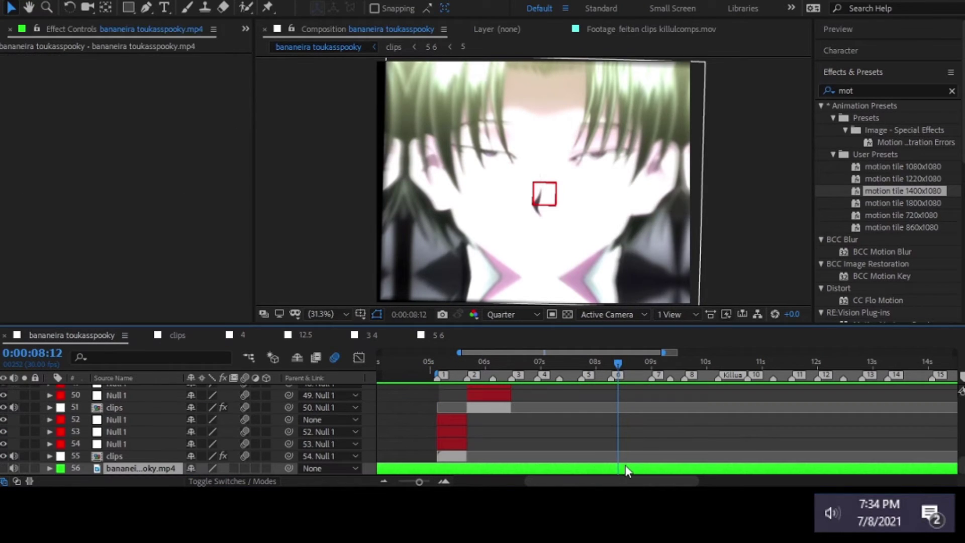
key(ctrl+y)
key(Return)
key(alt+shift+t)
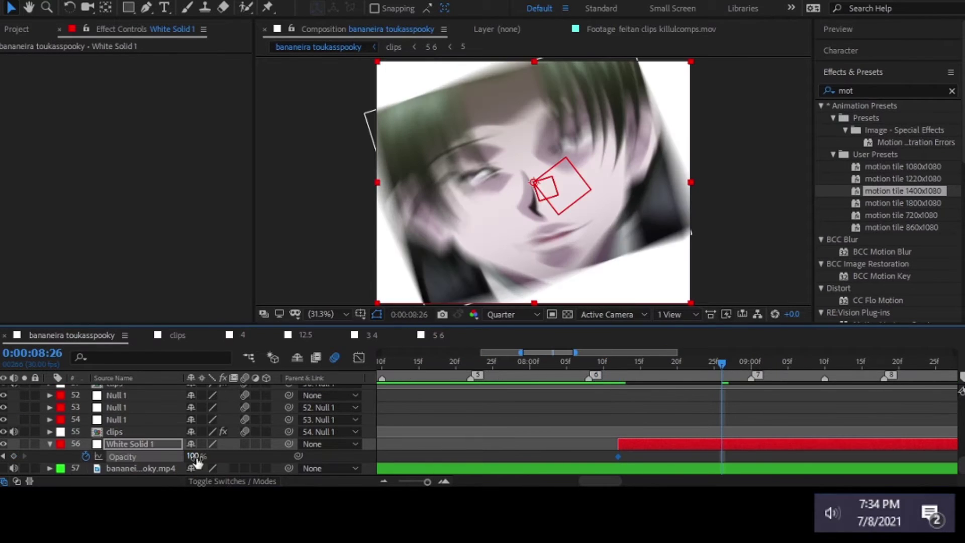
key(alt+bracketright)
key(minus)
key(minus)
key(minus)
Preview the white flash from just before the transition
drag(710, 360, 653, 370)
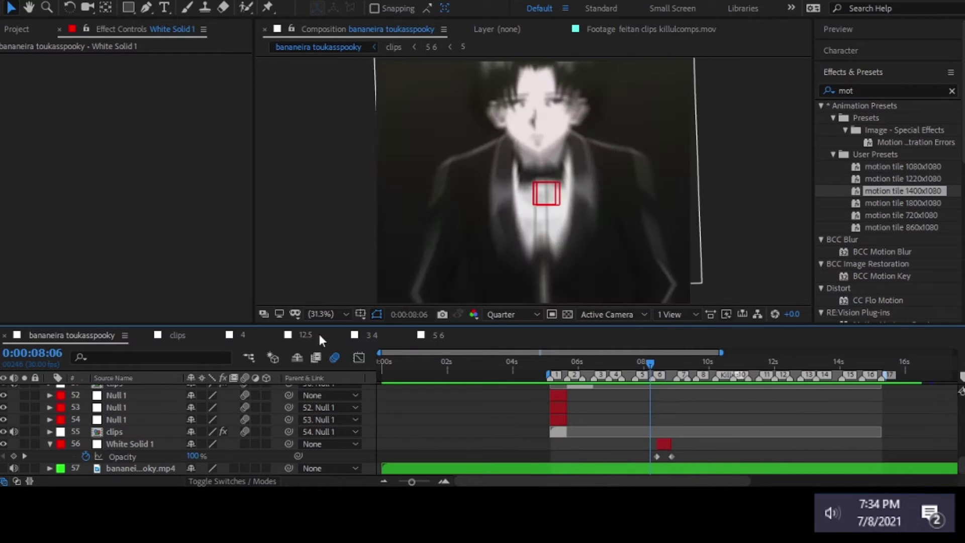
key(space)
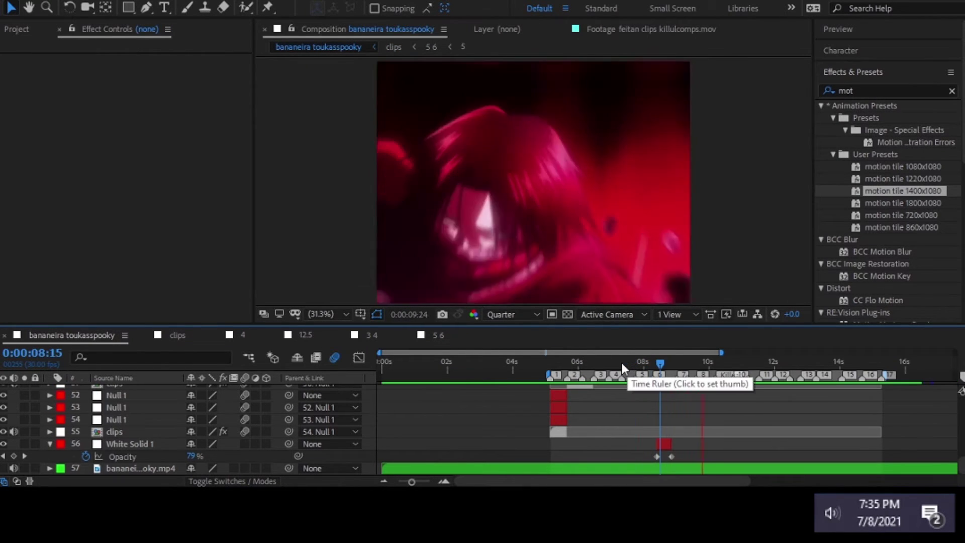
click(619, 363)
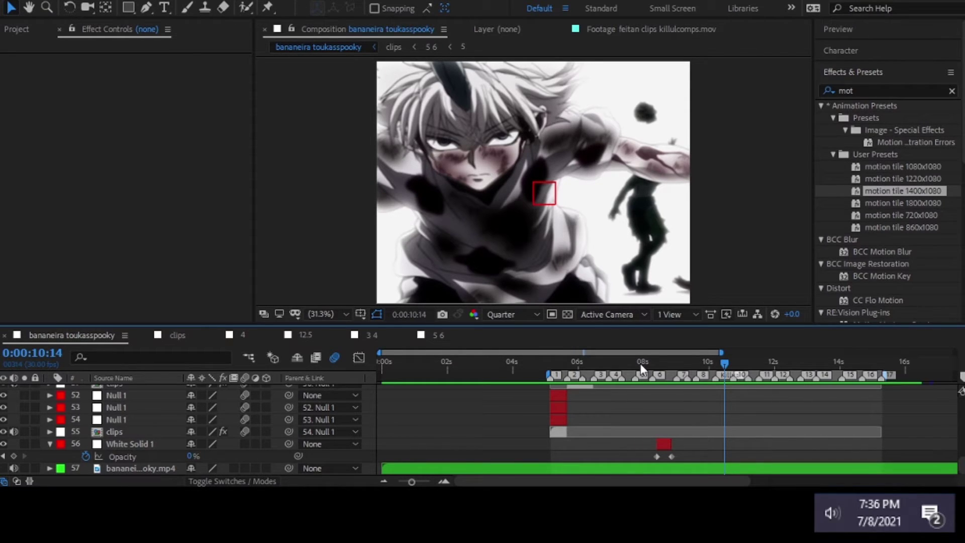
Replay the transition and reveal the zoom null's Scale keyframes
click(640, 364)
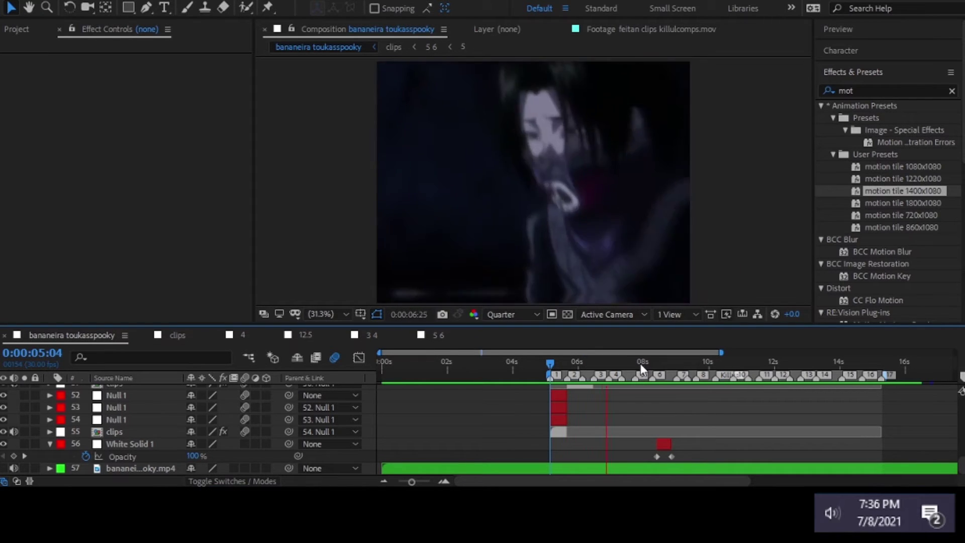
key(space)
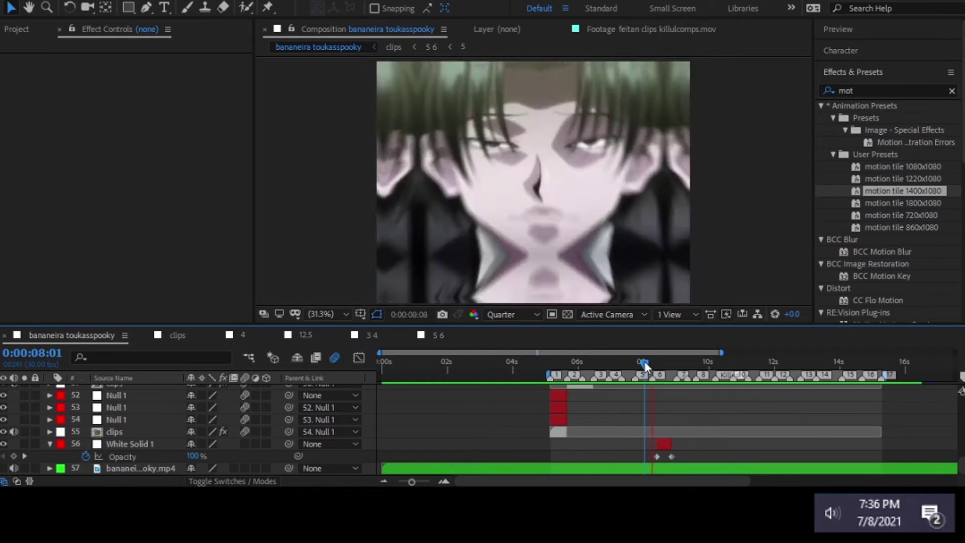
scroll(676, 400, up, 5)
click(113, 407)
key(s)
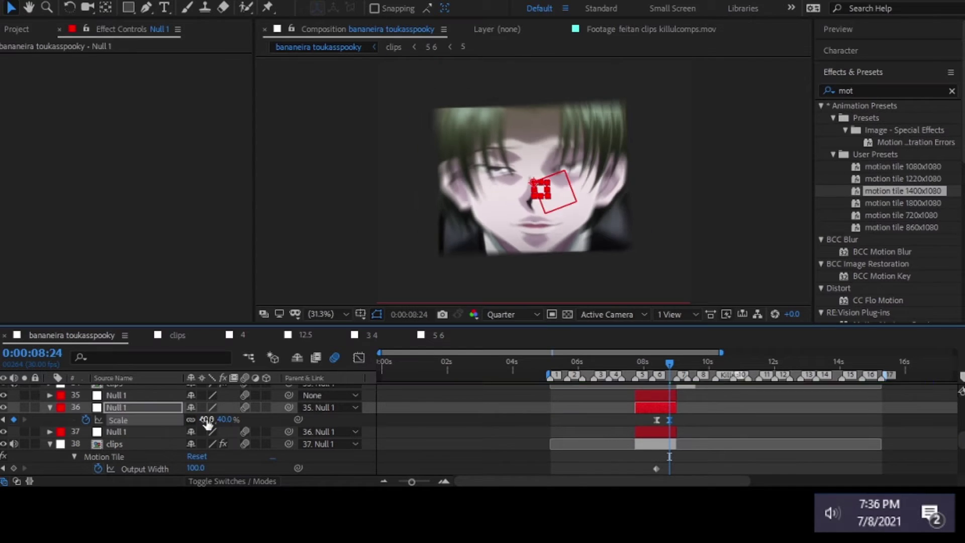
click(632, 366)
drag(632, 372, 655, 362)
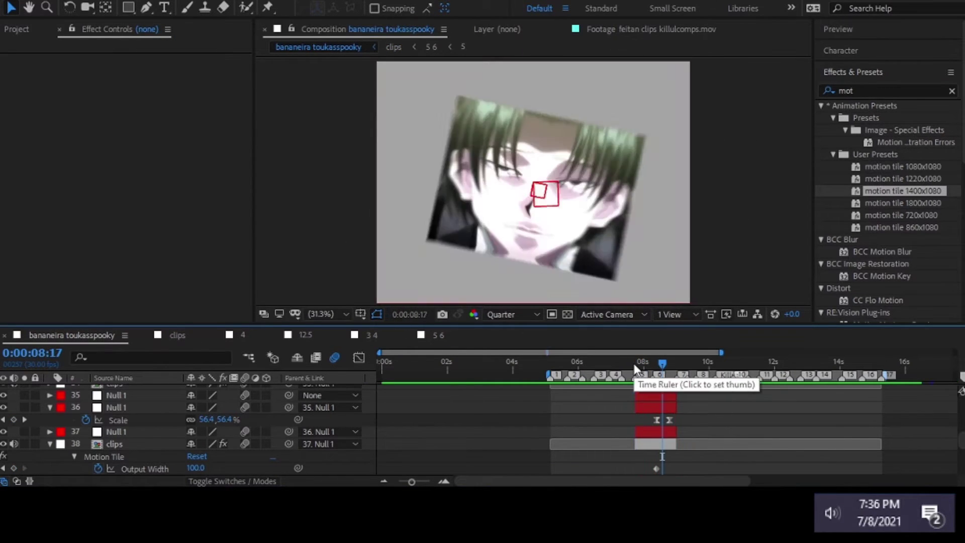
Scrub through the transition back to its start near the 8-second mark
click(608, 365)
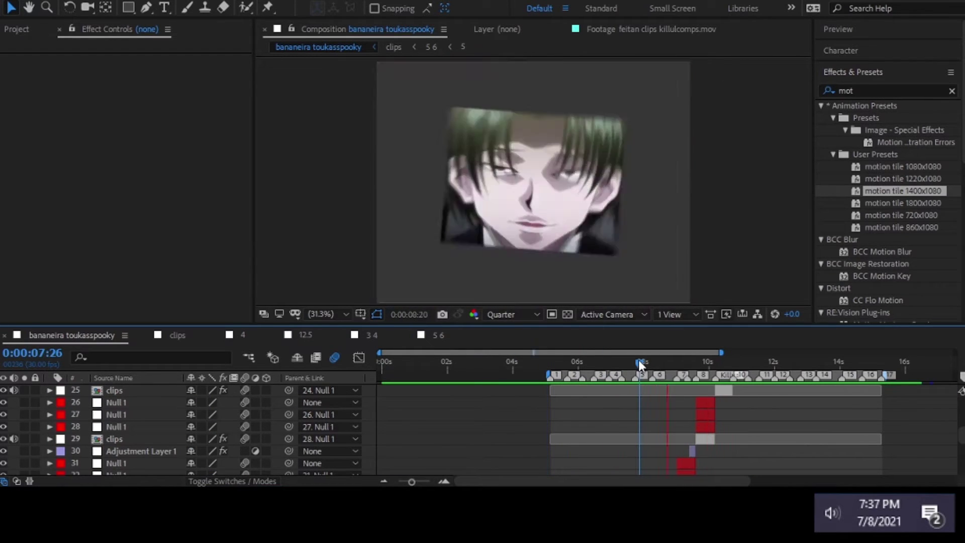
drag(599, 372, 602, 359)
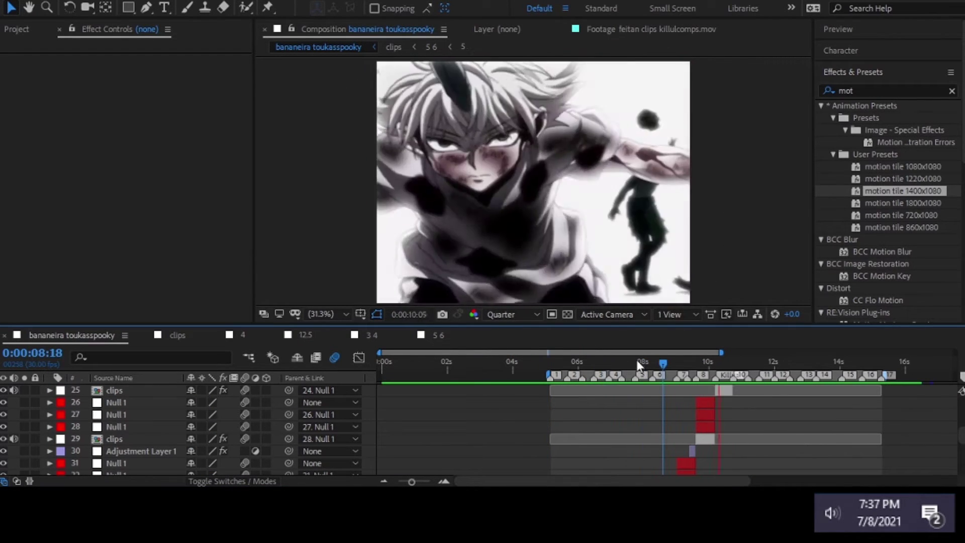
click(638, 360)
click(644, 361)
scroll(616, 358, down, 3)
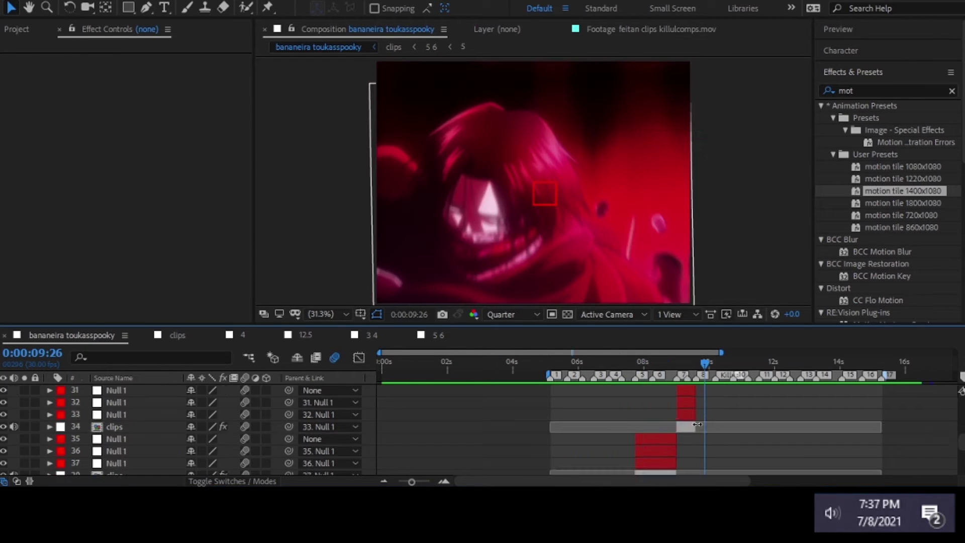
Check the second null's Rotation, then bring up the clips layer's X and Y Position keyframes
click(86, 426)
click(648, 363)
key(r)
key(ctrl+z)
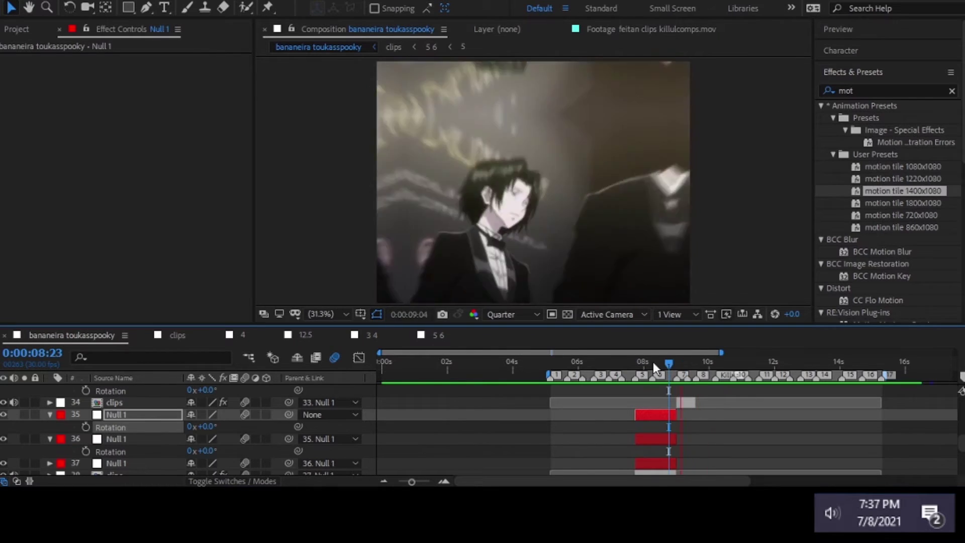
key(ctrl+z)
key(ctrl+z)
key(ctrl+z)
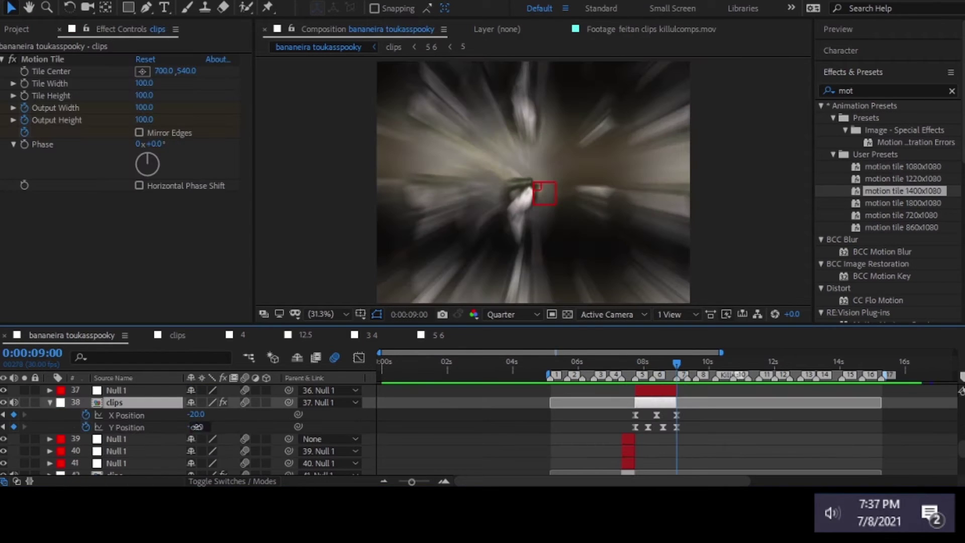
Undo the last change and scrub to the blurred zoom transition frame
drag(676, 363, 648, 363)
key(ctrl+z)
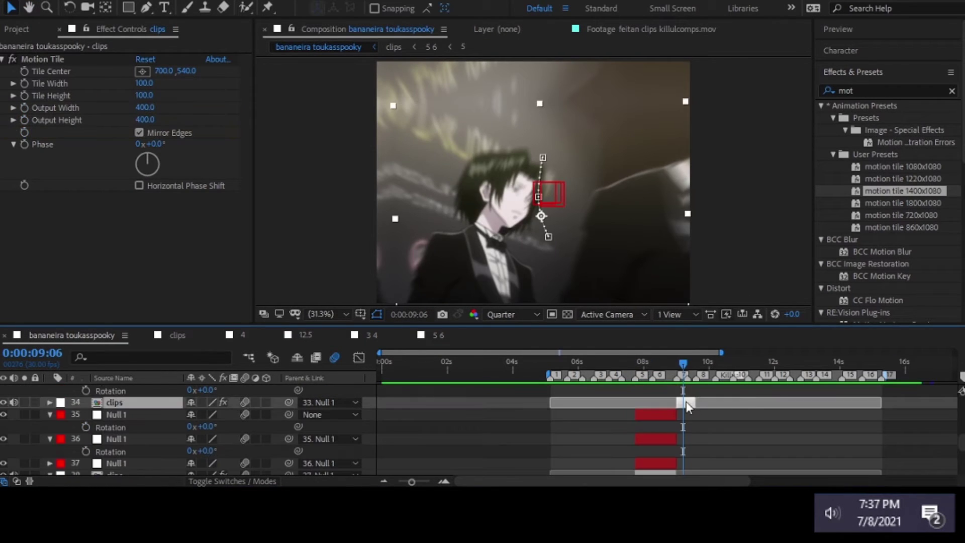
key(ctrl+z)
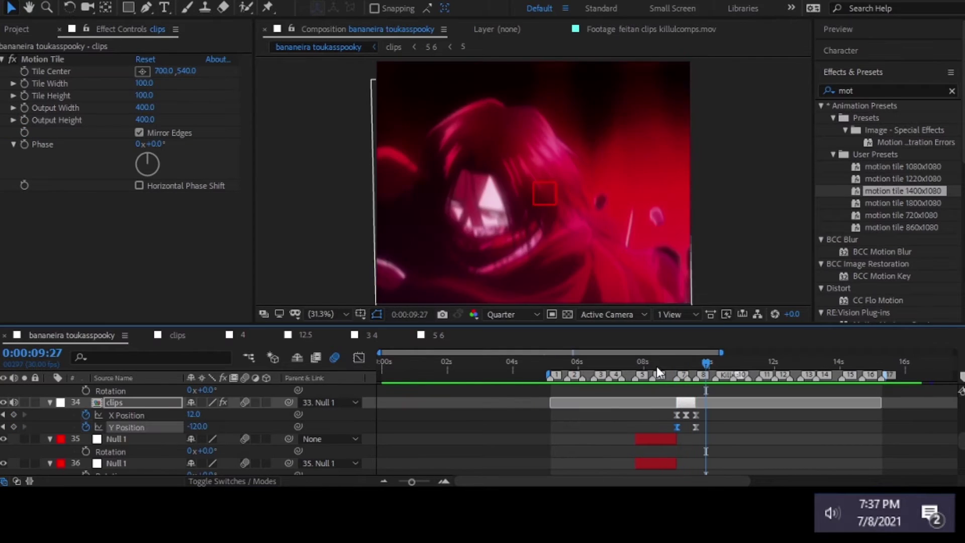
drag(656, 369, 551, 363)
scroll(589, 364, down, 5)
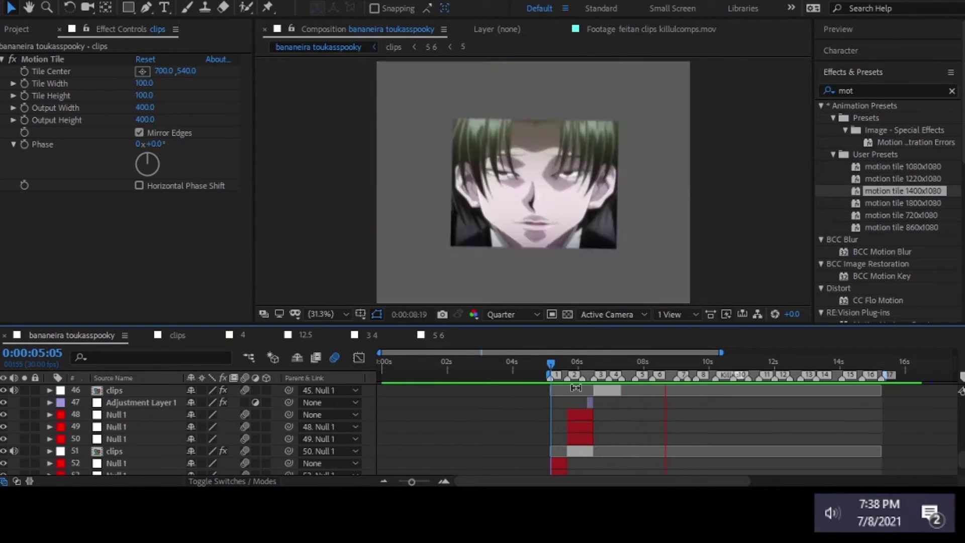
drag(722, 353, 635, 358)
scroll(667, 423, up, 3)
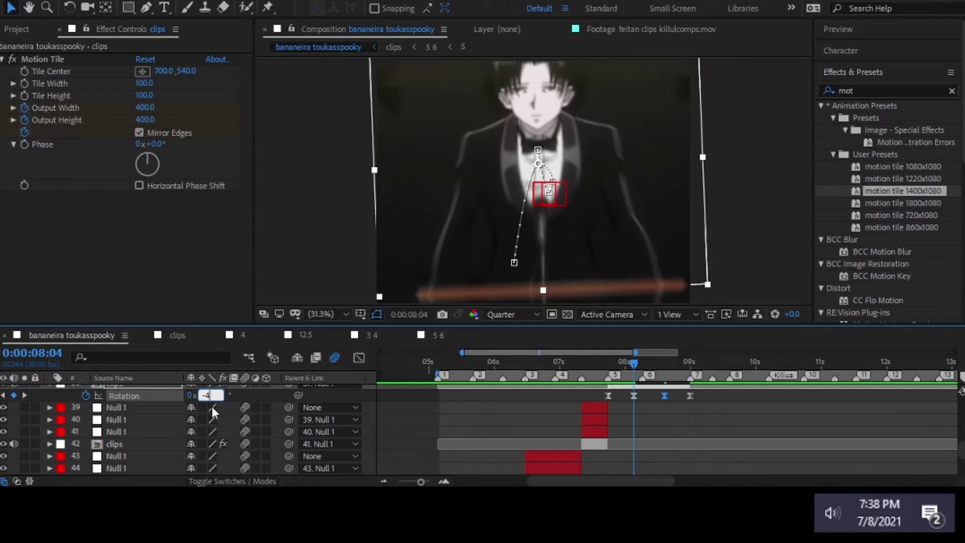
mouse_move(604, 364)
mouse_down()
mouse_move(689, 380)
mouse_move(665, 367)
mouse_up()
Set the clips layer's Y Position to 60 and scrub back to check it
key(p)
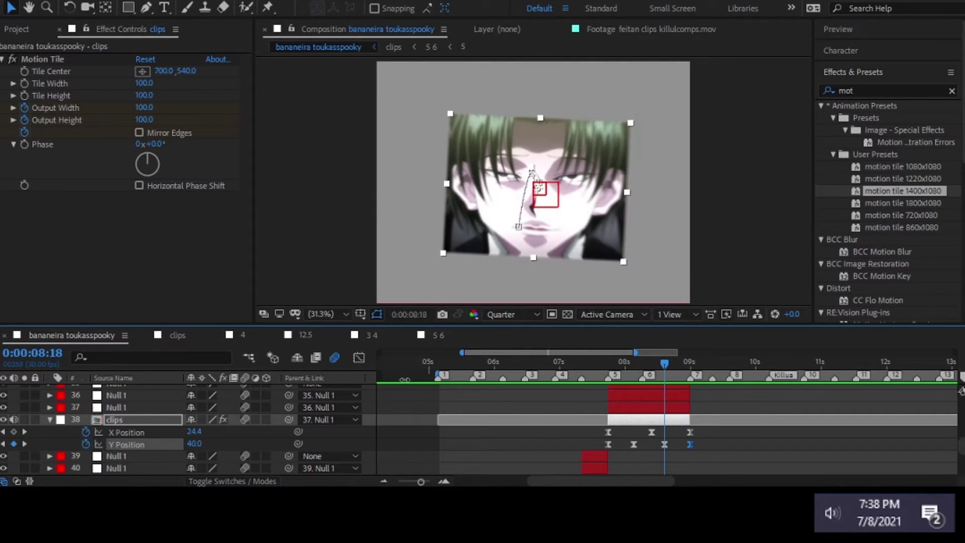
click(194, 444)
text(60)
key(Return)
mouse_move(623, 363)
mouse_down()
mouse_move(592, 363)
mouse_move(666, 364)
mouse_move(609, 398)
mouse_up()
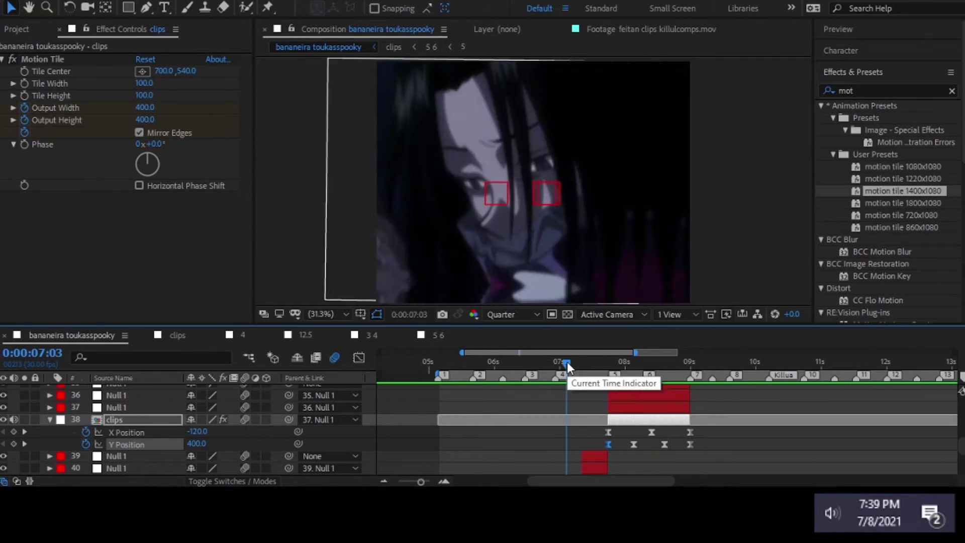
Reveal the clips layer's Rotation keyframes and scrub through the transition again
key(r)
mouse_move(545, 364)
mouse_down()
mouse_move(386, 364)
mouse_move(612, 364)
mouse_up()
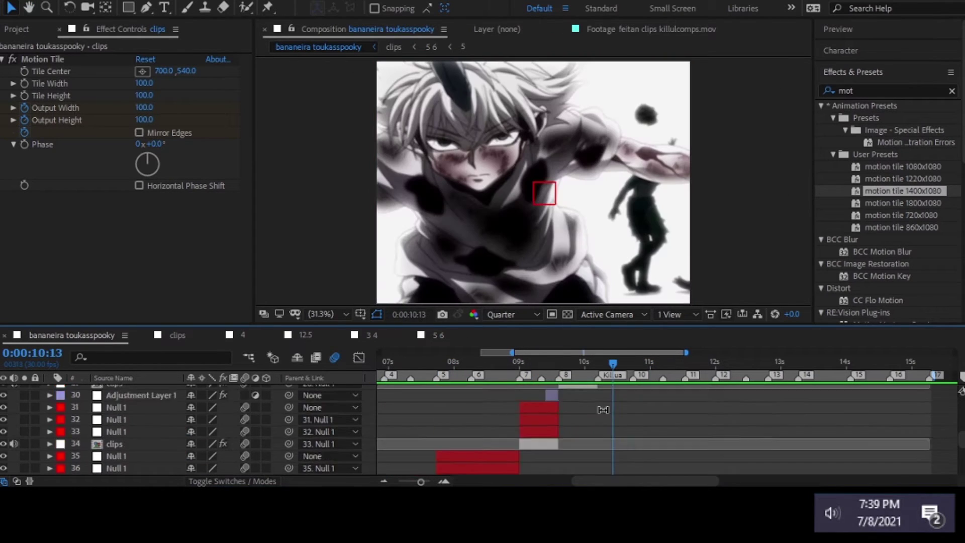
scroll(131, 453, down, 5)
scroll(120, 442, up, 10)
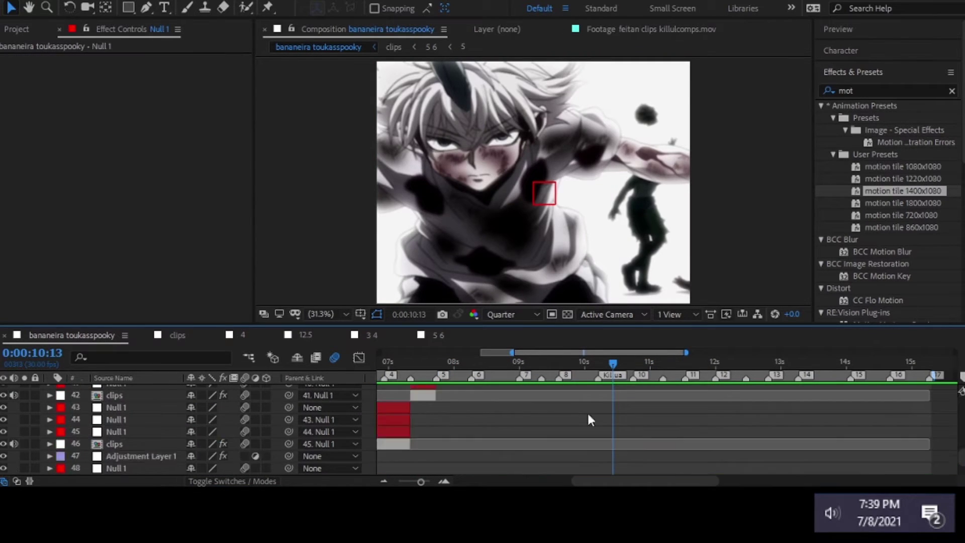
click(624, 403)
scroll(121, 442, up, 3)
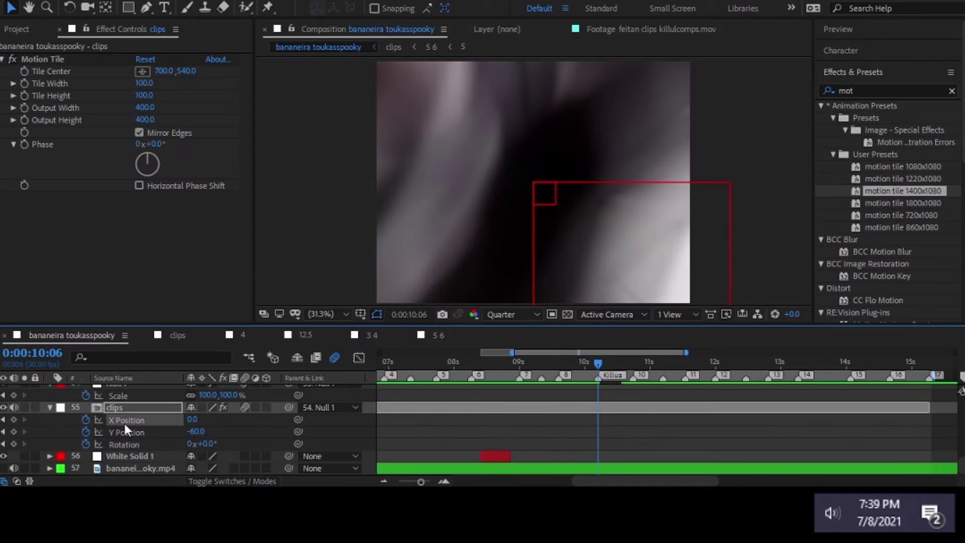
Set the clips layer's Rotation keyframe to -2.8° and preview the transition
click(125, 423)
key(u)
click(197, 419)
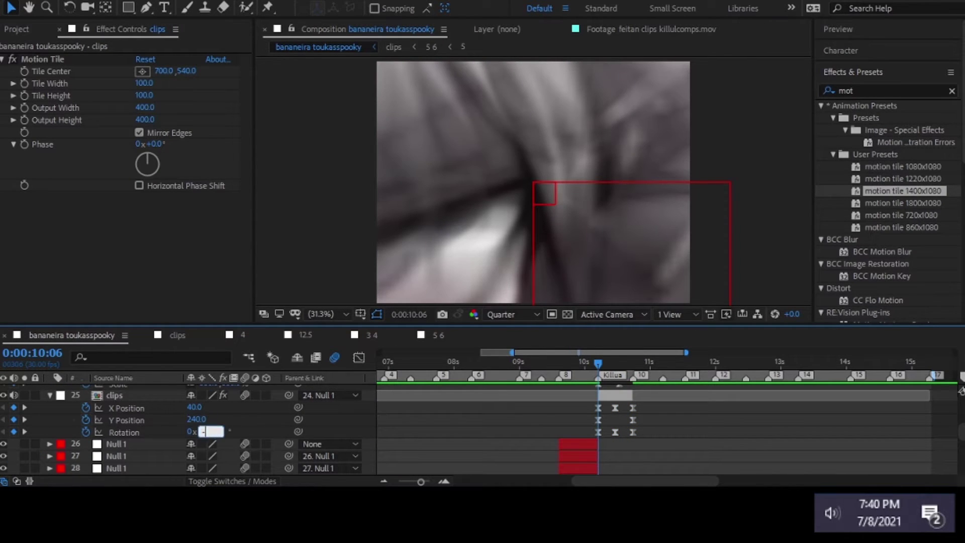
text(2.8)
key(Return)
drag(611, 363, 559, 366)
key(space)
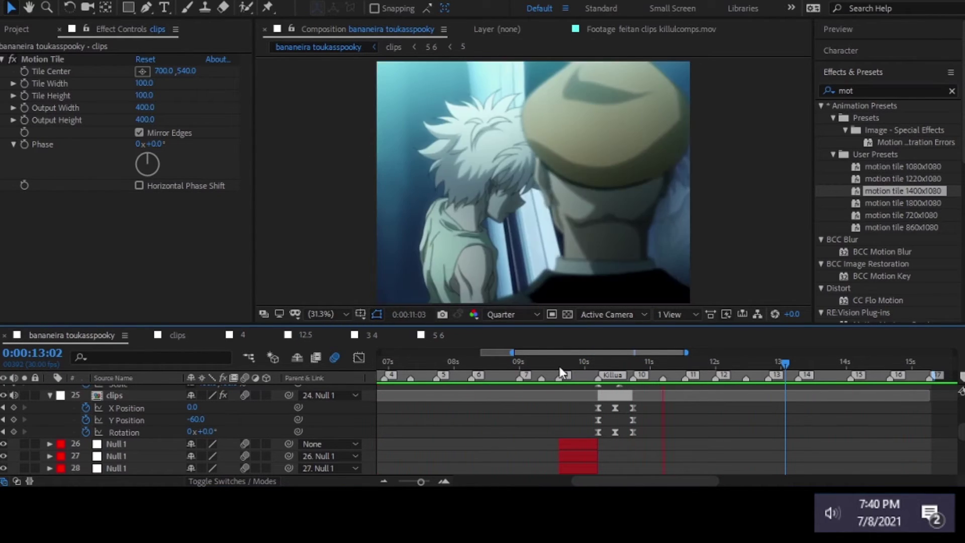
scroll(578, 442, down, 10)
Stop the preview at 10:02, show the music waveform, and glance into the clips precomp
click(593, 472)
key(l)
key(l)
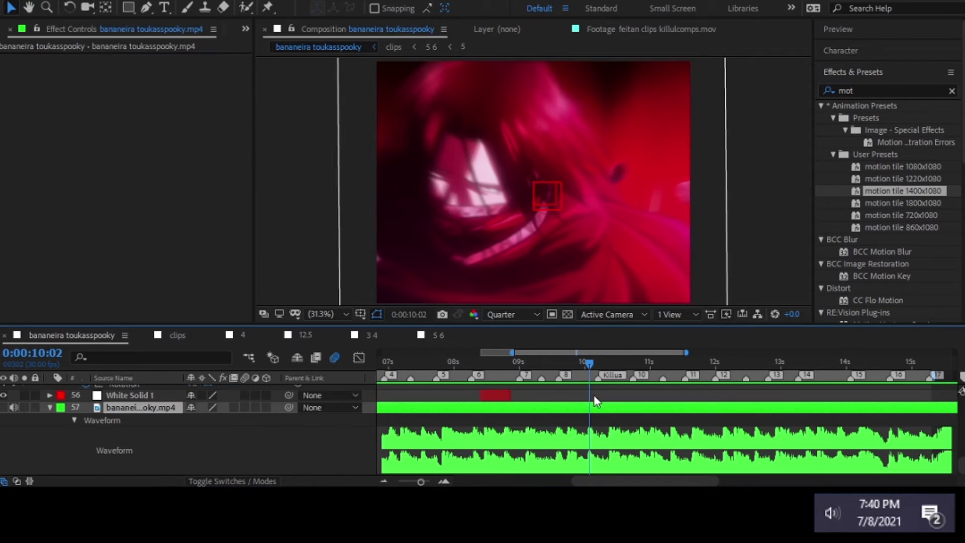
drag(589, 363, 542, 366)
key(shift+Escape)
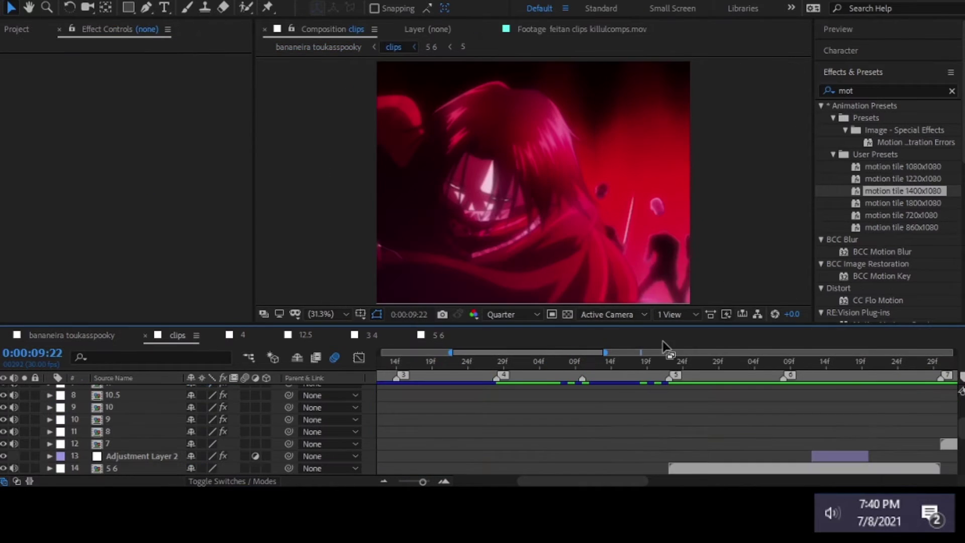
click(124, 457)
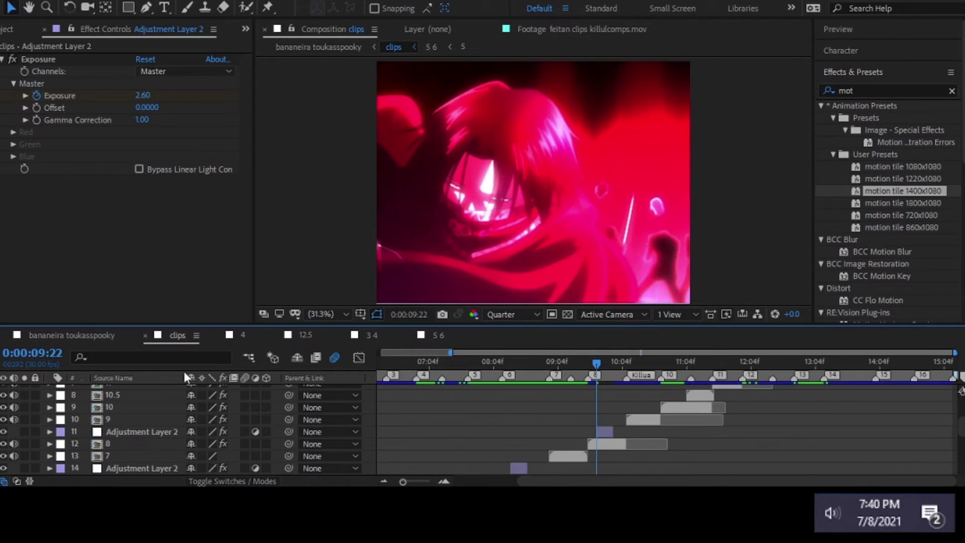
key(shift+Escape)
drag(438, 365, 489, 367)
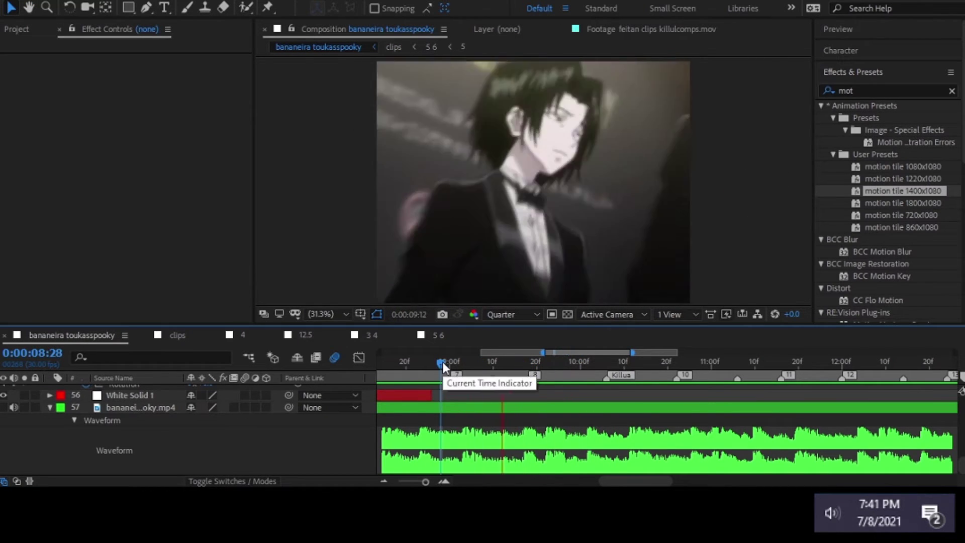
Inspect Adjustment Layer 1's FishEye warps and the nulls' scale and position keyframes
scroll(503, 402, up, 10)
click(512, 396)
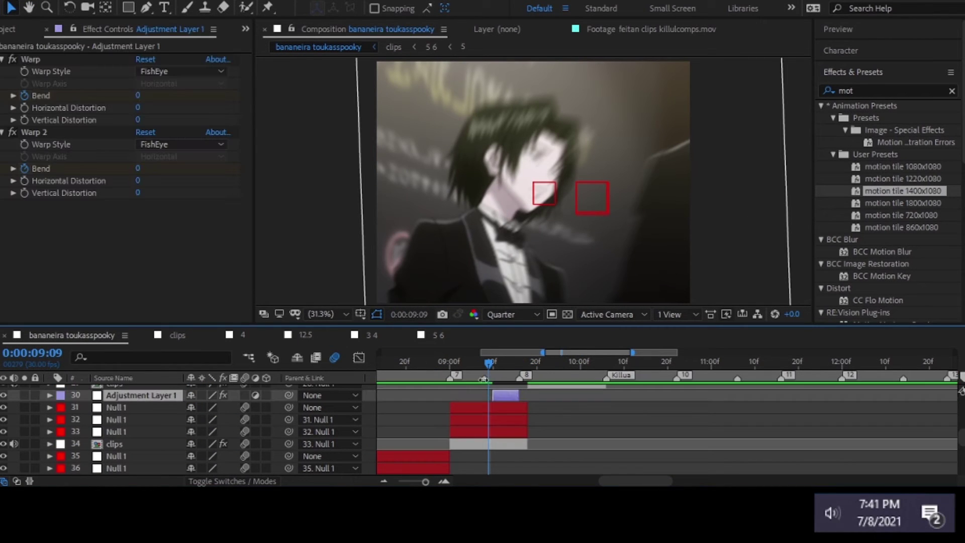
key(u)
click(527, 420)
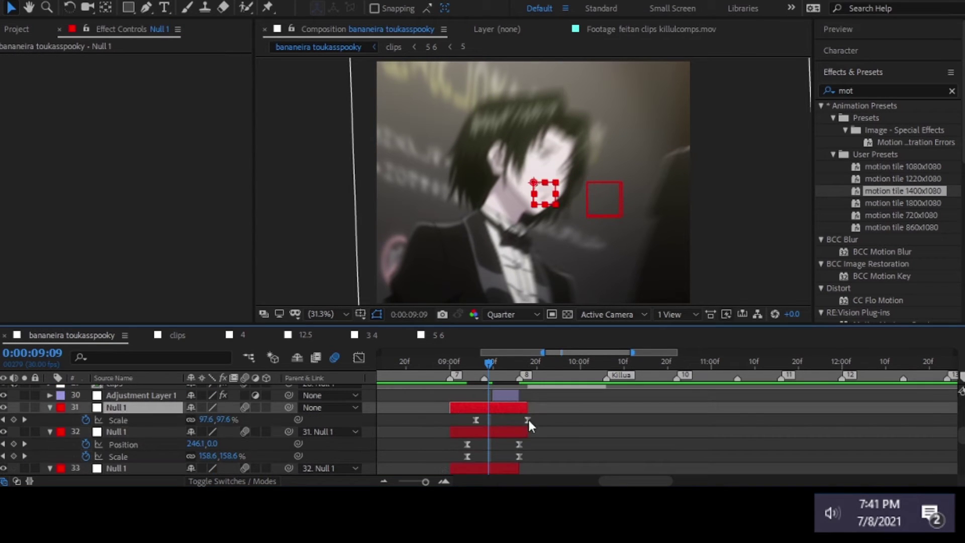
scroll(503, 427, down, 3)
Inside the clips precomp, move clip 8 to start at 09:16, then return to the main comp
double_click(541, 421)
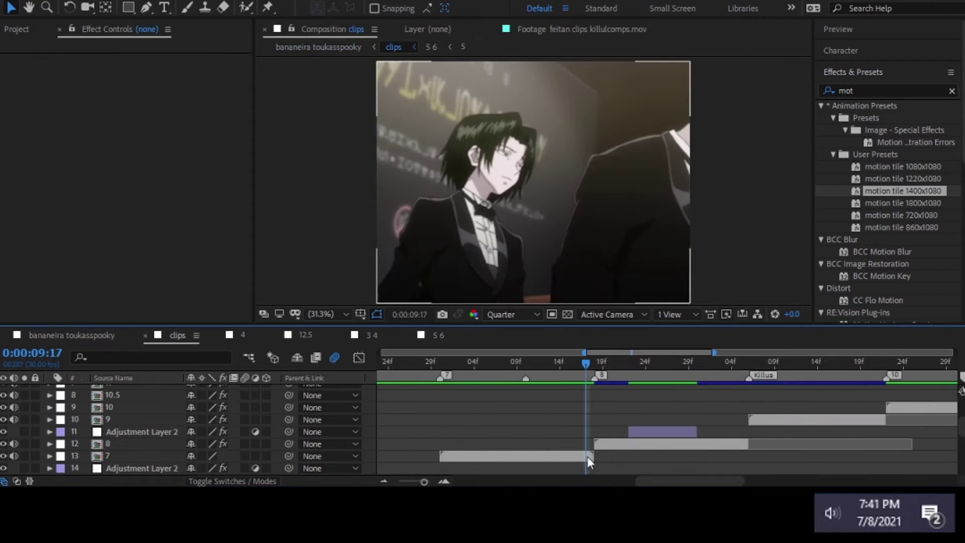
drag(606, 445, 589, 450)
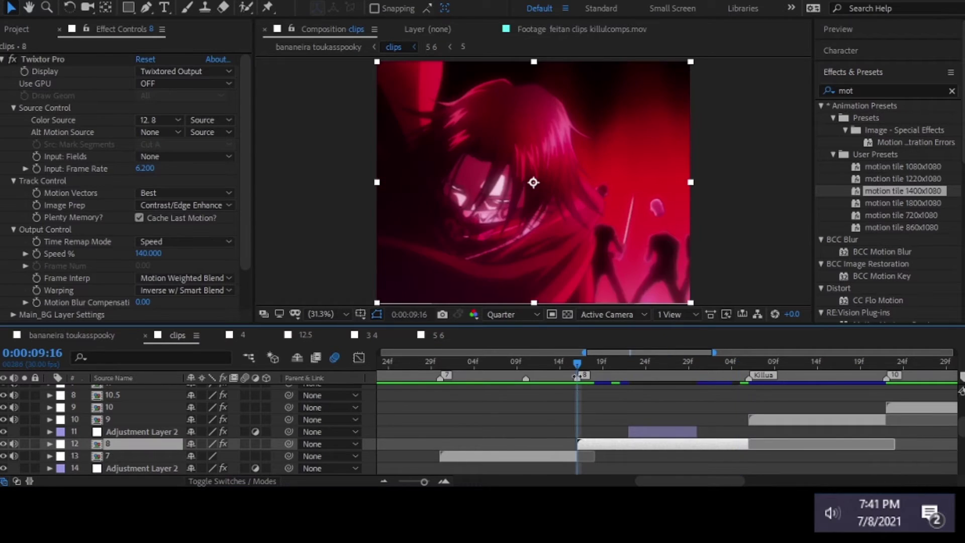
key(shift+comma)
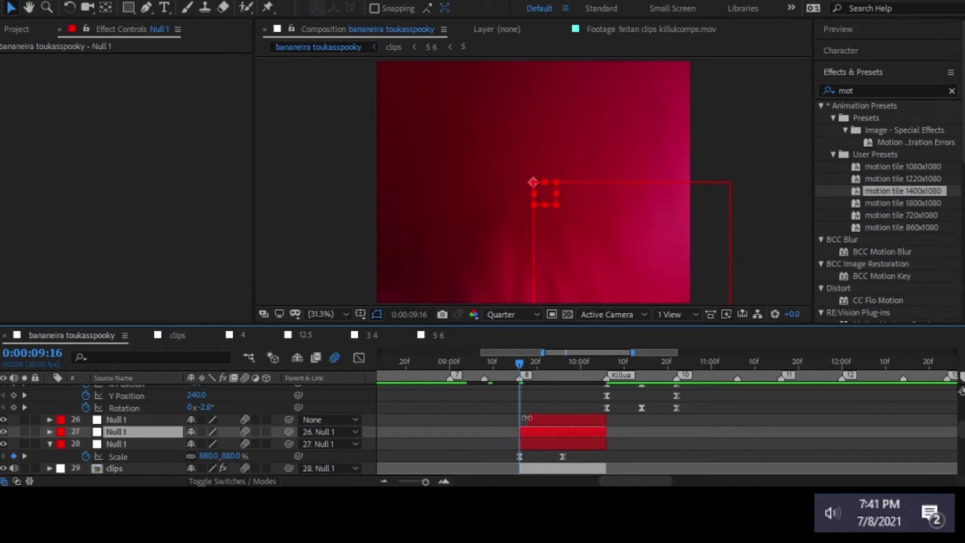
Inspect the null's Scale keyframe curve around 9:21 in the graph view
drag(562, 420, 581, 439)
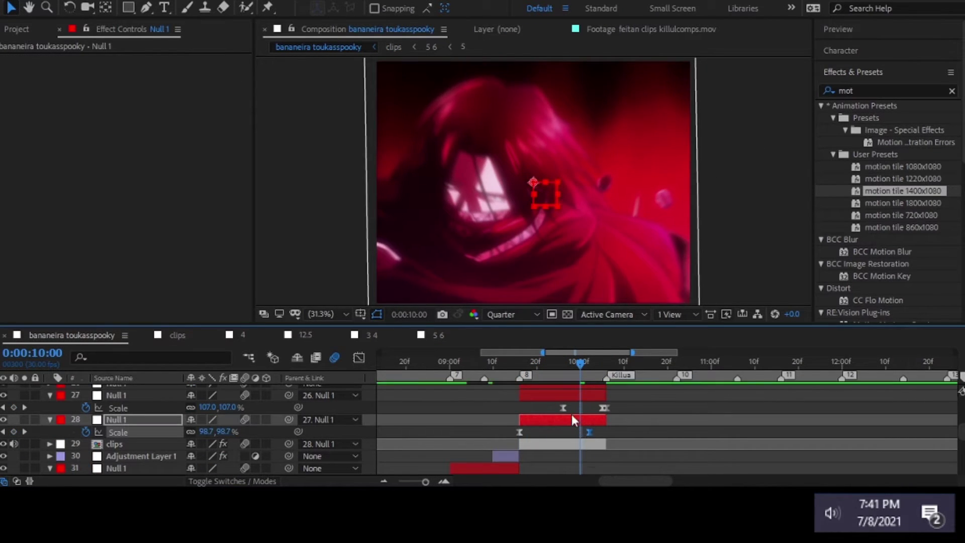
key(j)
key(shift+F3)
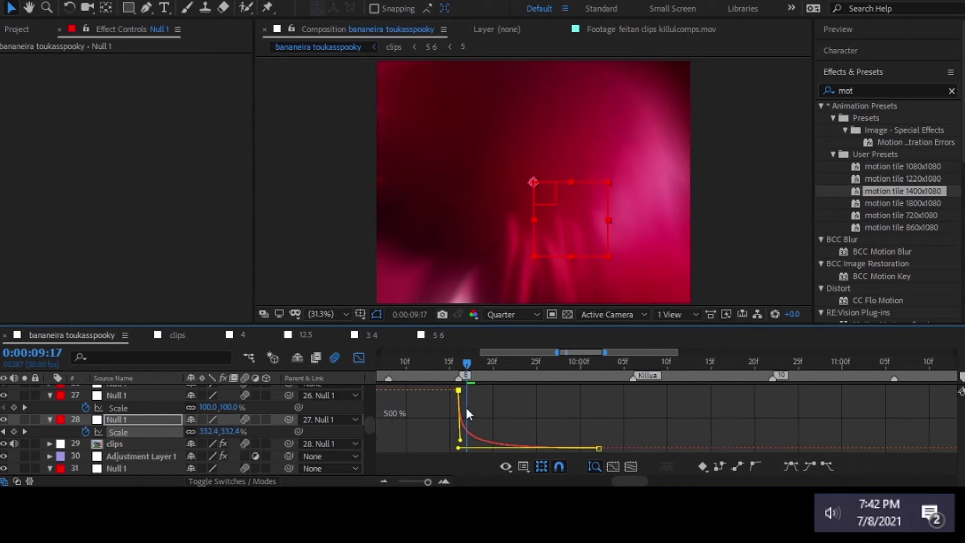
key(minus)
click(485, 366)
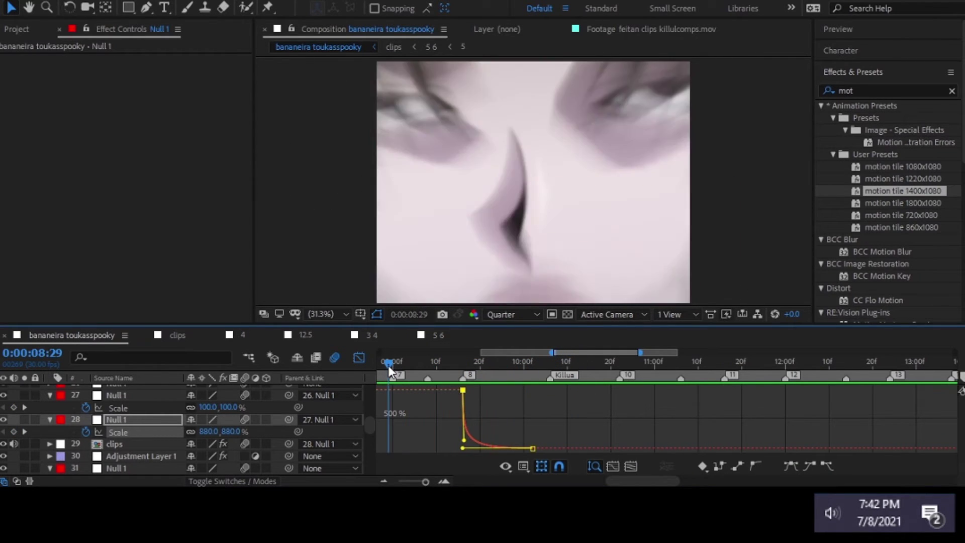
click(359, 358)
Review the Motion Tile clips layer's keyframed rotation at 8:26, 6:00 and 9:17
click(501, 363)
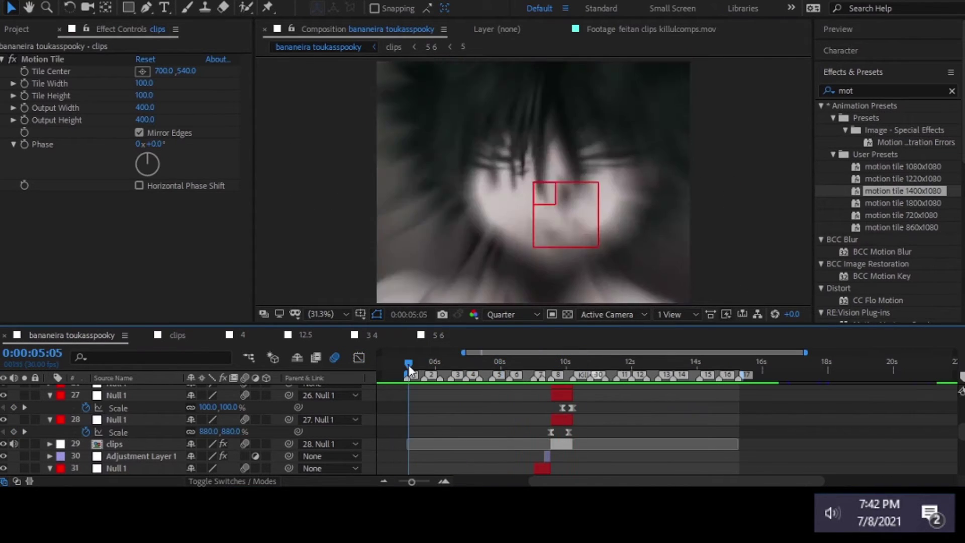
drag(405, 369, 554, 367)
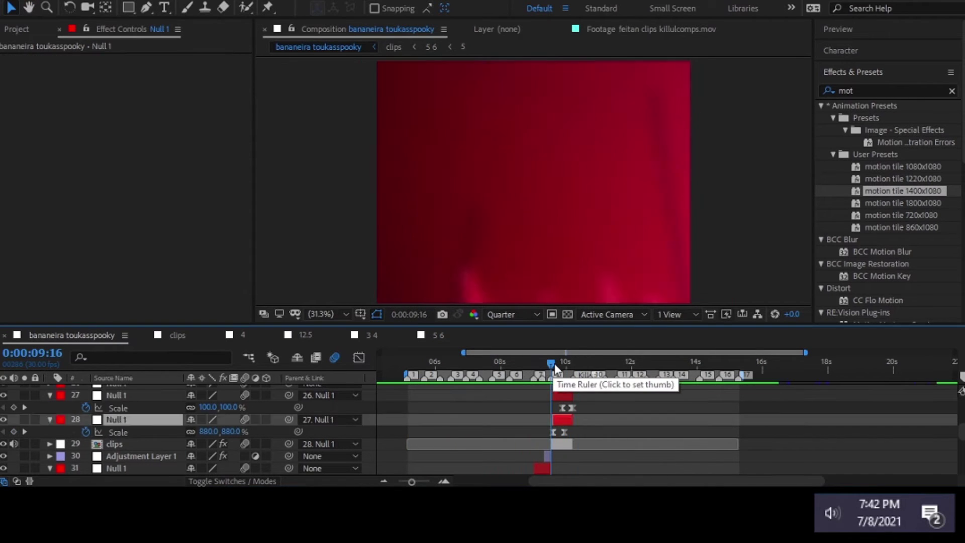
scroll(576, 395, down, 3)
drag(559, 363, 561, 362)
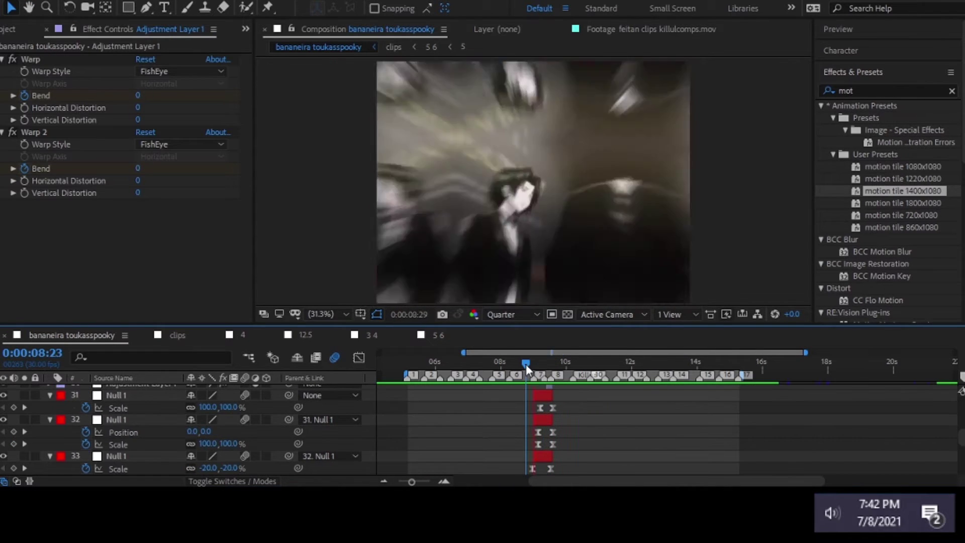
click(547, 408)
key(u)
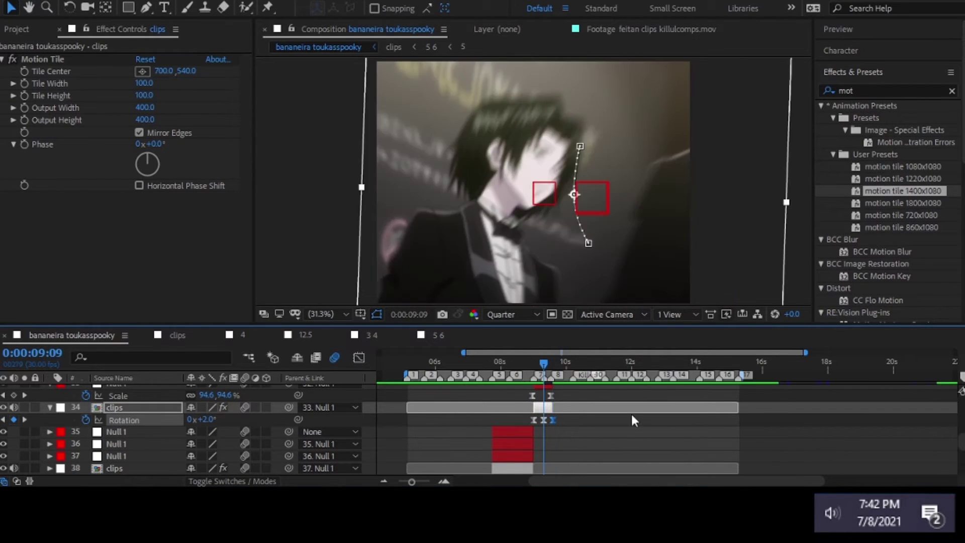
click(531, 363)
click(439, 364)
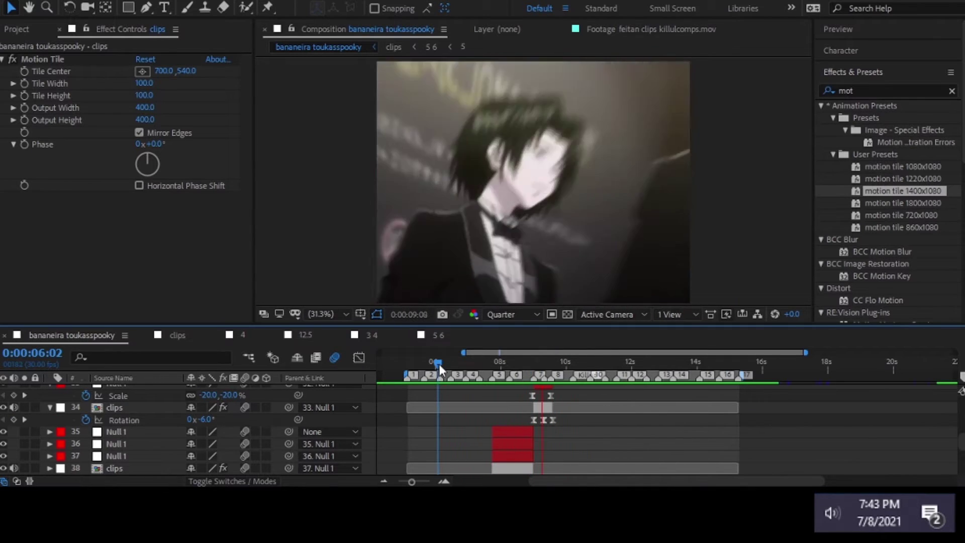
click(552, 363)
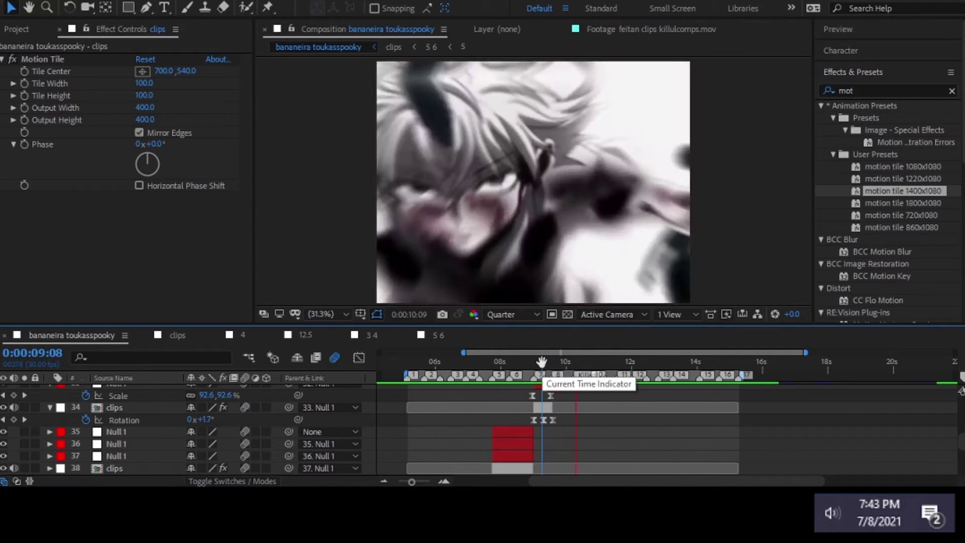
Preview Adjustment Layer 2's exposure flash in the clips precomp, then return to the main comp
key(shift+Escape)
click(659, 431)
key(space)
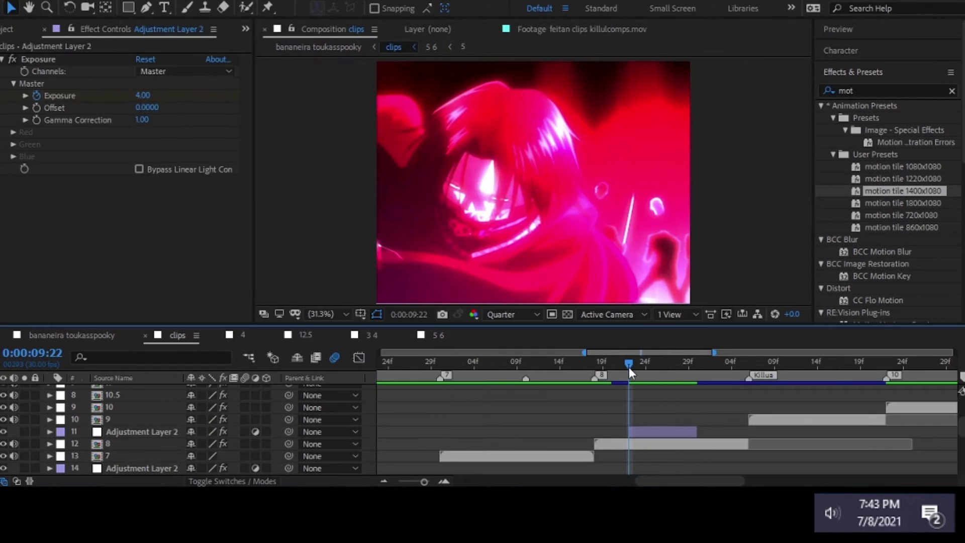
click(103, 340)
Scrub back to 7:05 and reveal a null layer's Position property
drag(544, 363, 564, 366)
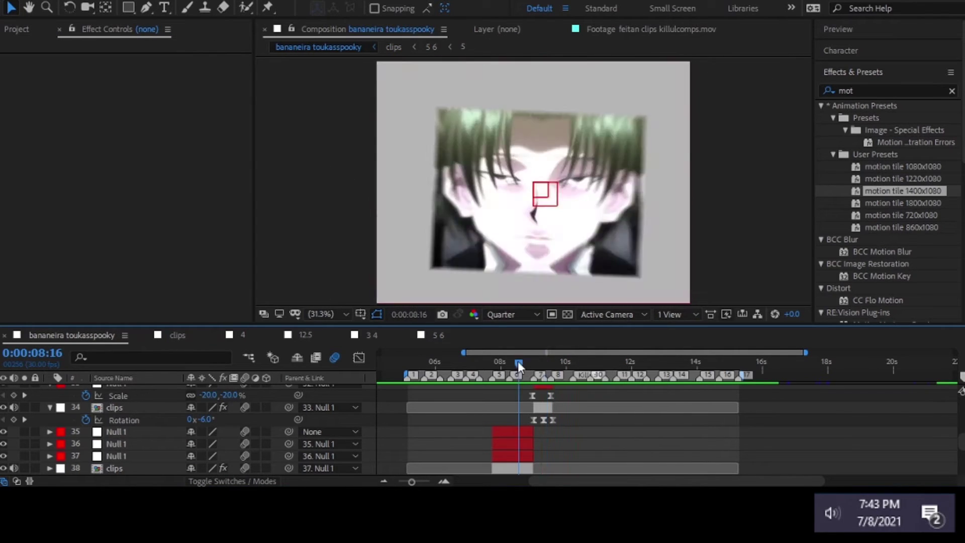
scroll(470, 417, down, 3)
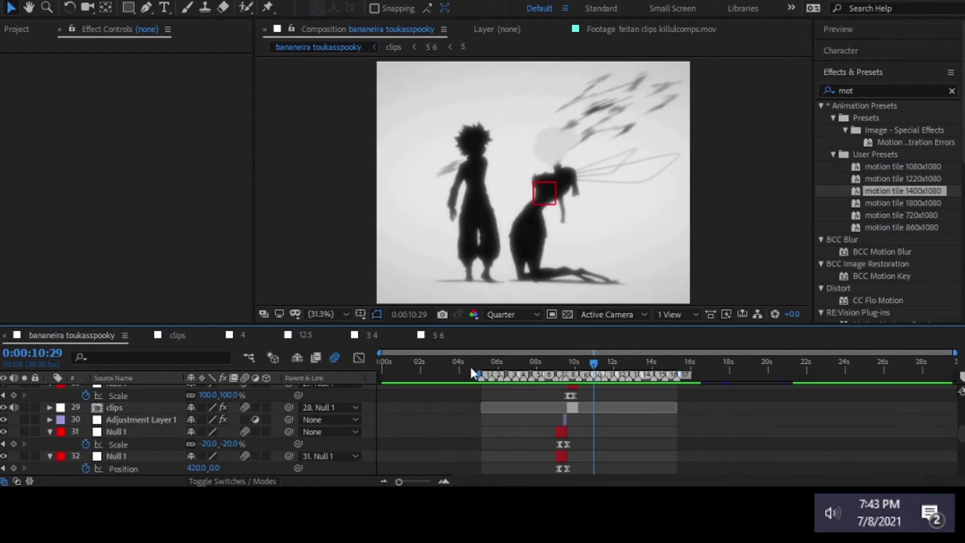
scroll(527, 418, up, 3)
drag(526, 367, 512, 367)
click(473, 388)
key(p)
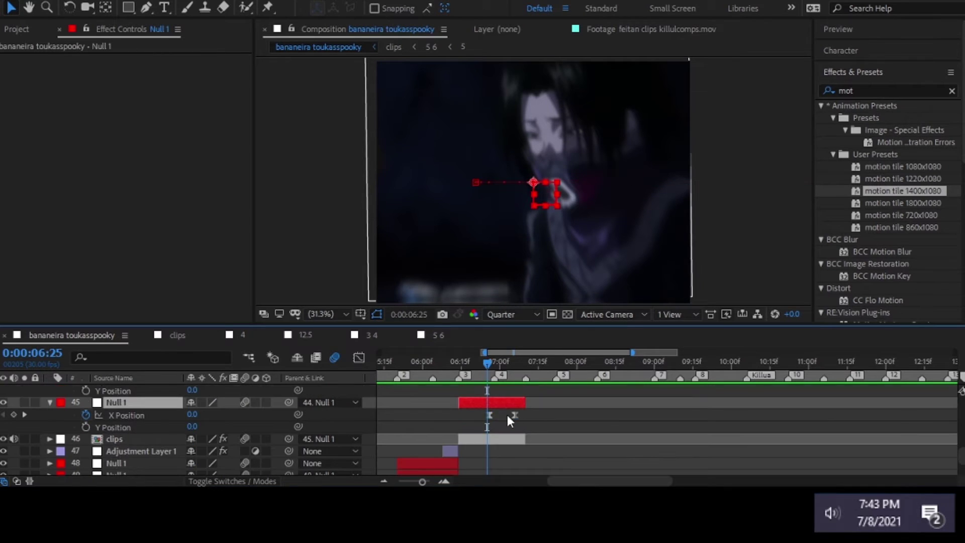
Scrub the timeline from 10:10 to 10:16 to review the null transition
scroll(505, 412, up, 5)
drag(587, 351, 533, 440)
scroll(535, 447, down, 3)
drag(400, 360, 539, 364)
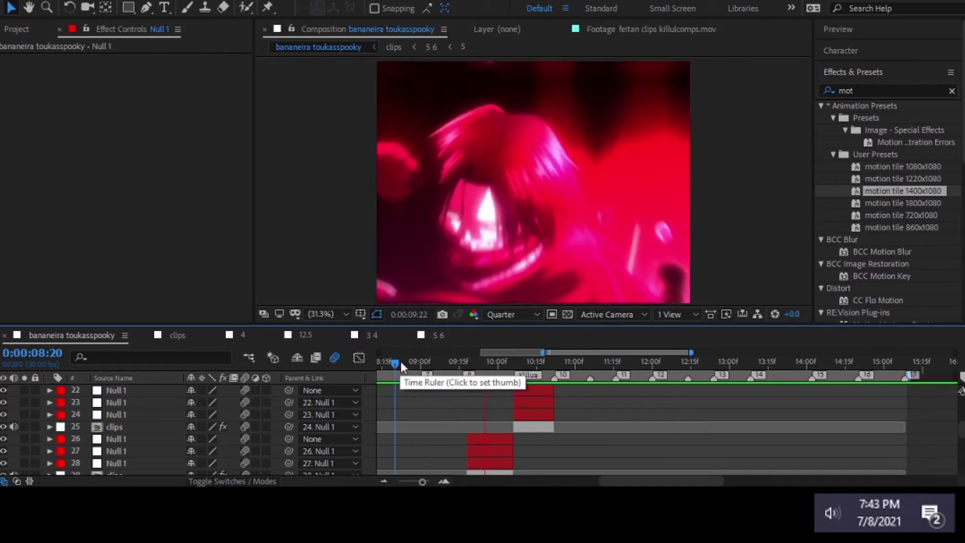
scroll(429, 412, down, 3)
scroll(541, 401, up, 3)
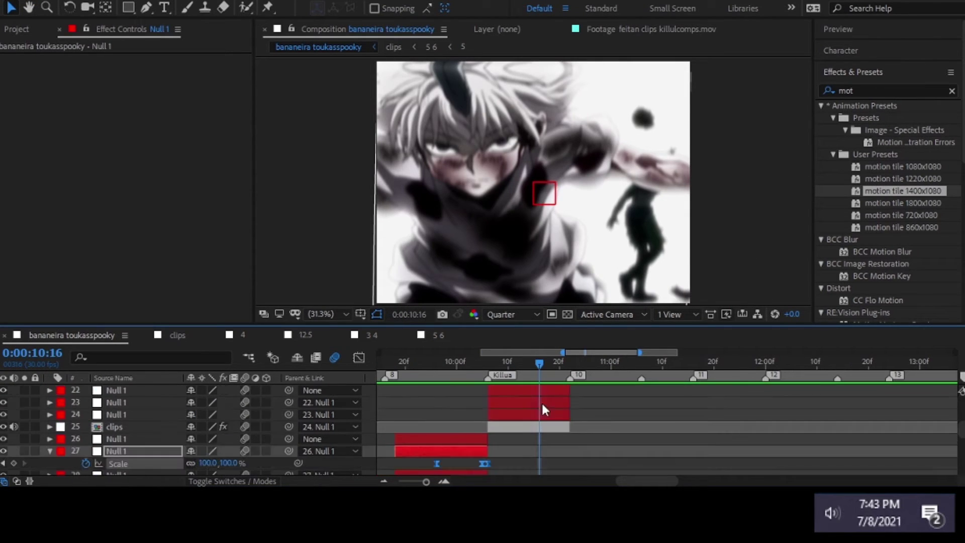
Paste Scale keyframes onto null layer 23 and preview the zoom from 9:28
click(541, 401)
key(p)
click(195, 415)
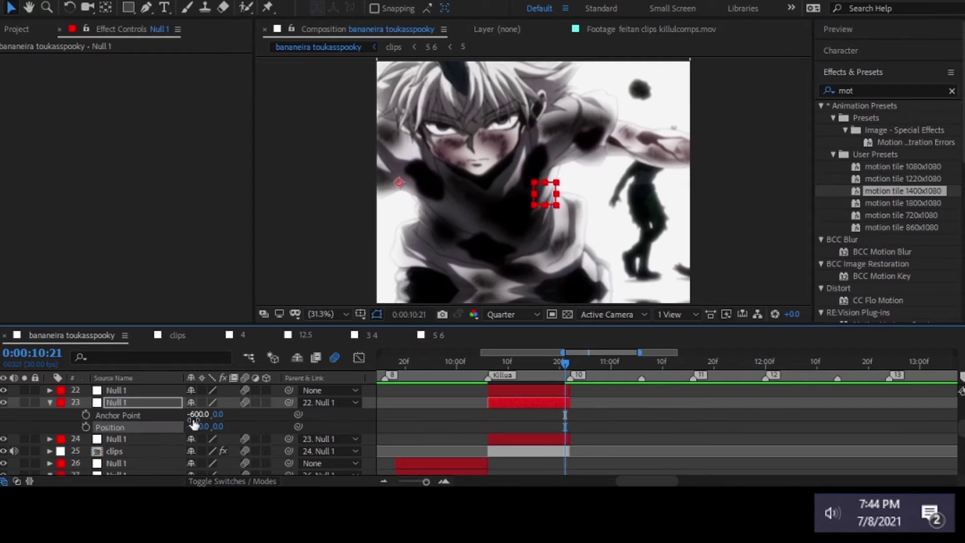
key(ctrl+v)
click(568, 259)
key(s)
key(ctrl+v)
drag(456, 365, 448, 365)
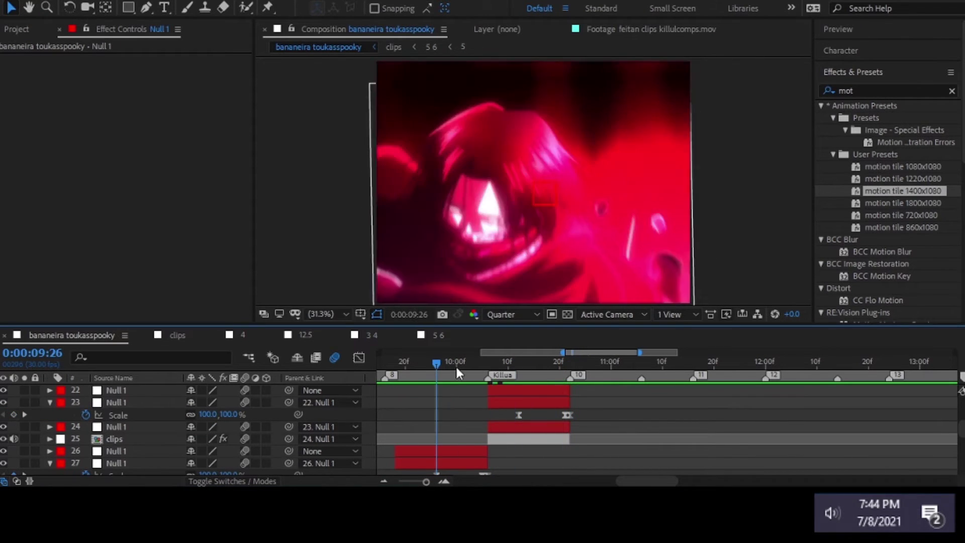
key(space)
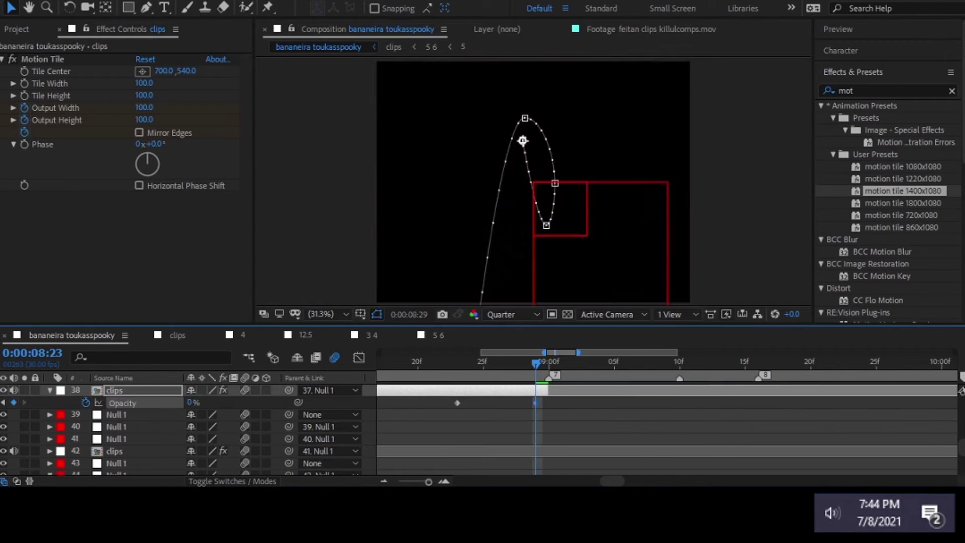
Shift the clips layer's Opacity keyframe one frame later, then move it to 9:01
key(alt+Right)
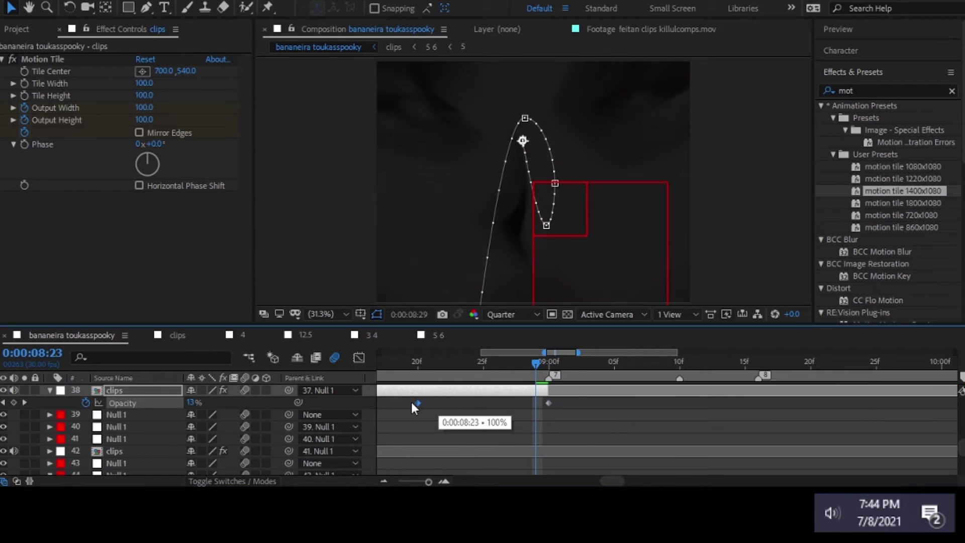
mouse_move(411, 406)
mouse_down()
mouse_move(567, 414)
mouse_move(543, 420)
mouse_up()
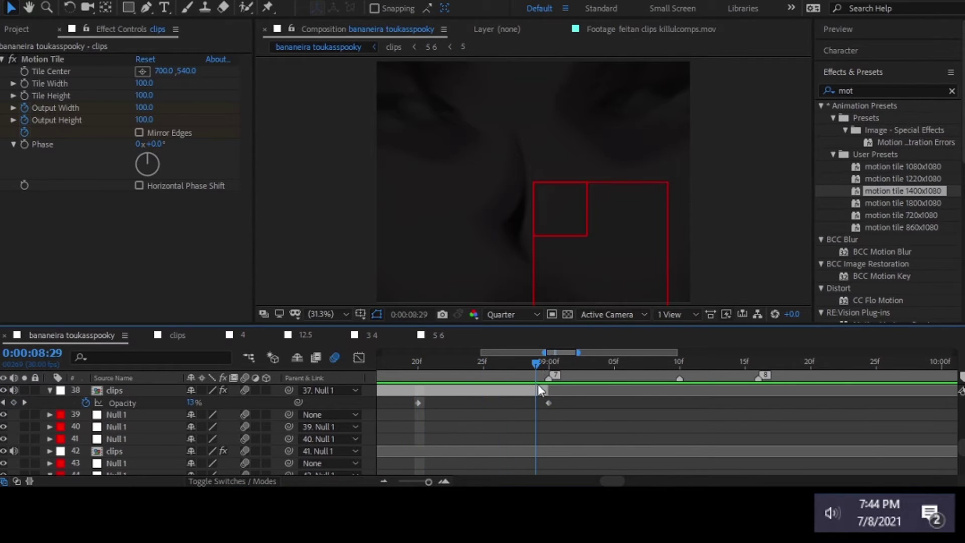
click(548, 403)
Check the fade at 8:17, 9:05, 6:23 and 7:20 against the audio waveform
scroll(557, 400, down, 3)
click(496, 361)
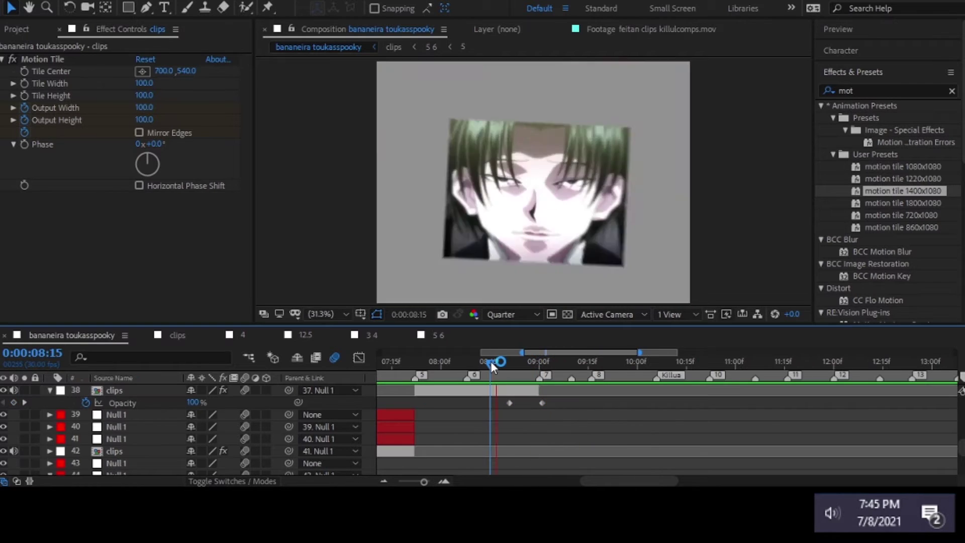
click(545, 361)
key(l)
key(l)
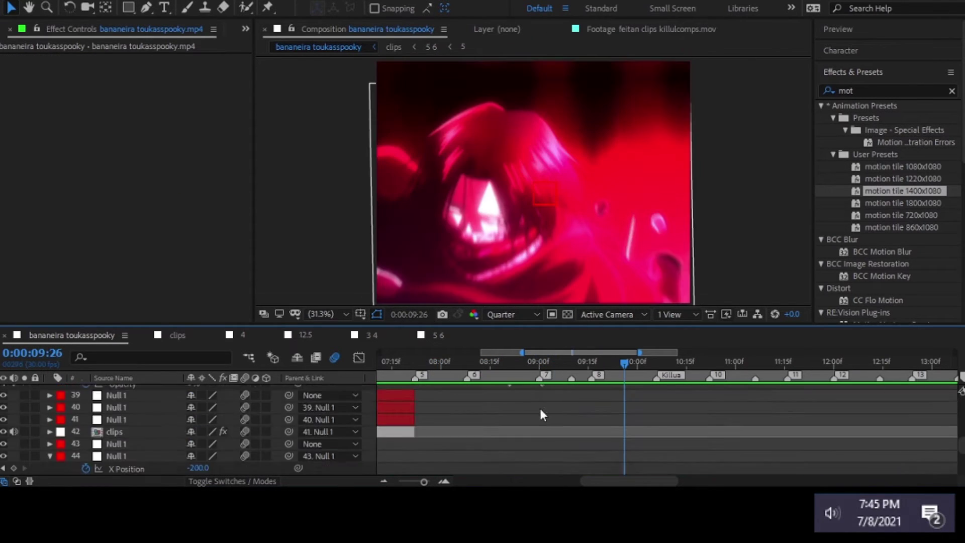
scroll(468, 366, down, 3)
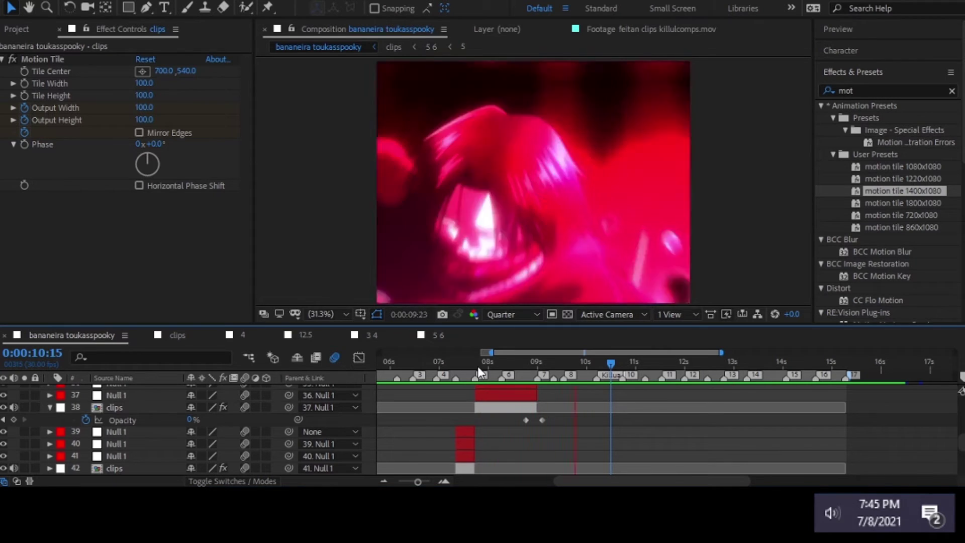
click(428, 361)
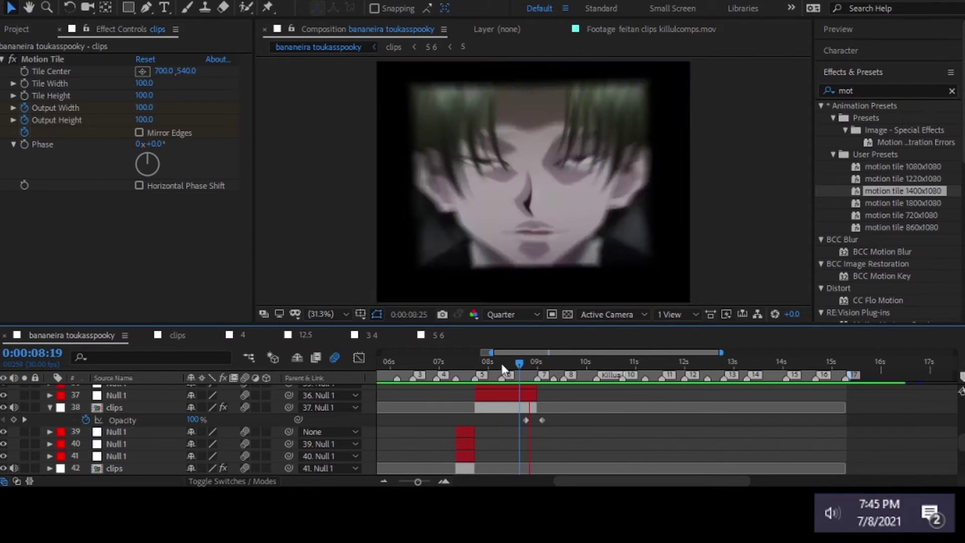
click(472, 362)
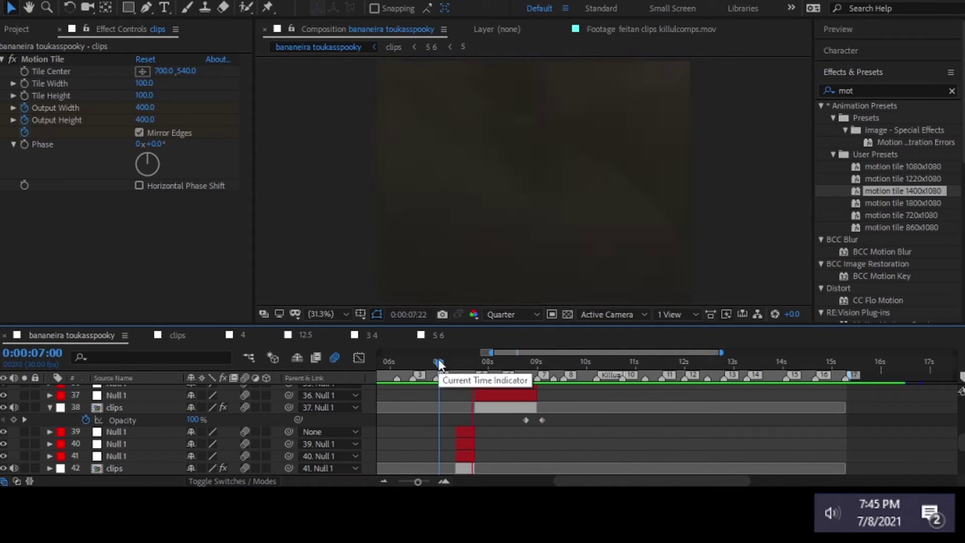
scroll(527, 423, up, 2)
click(526, 423)
key(s)
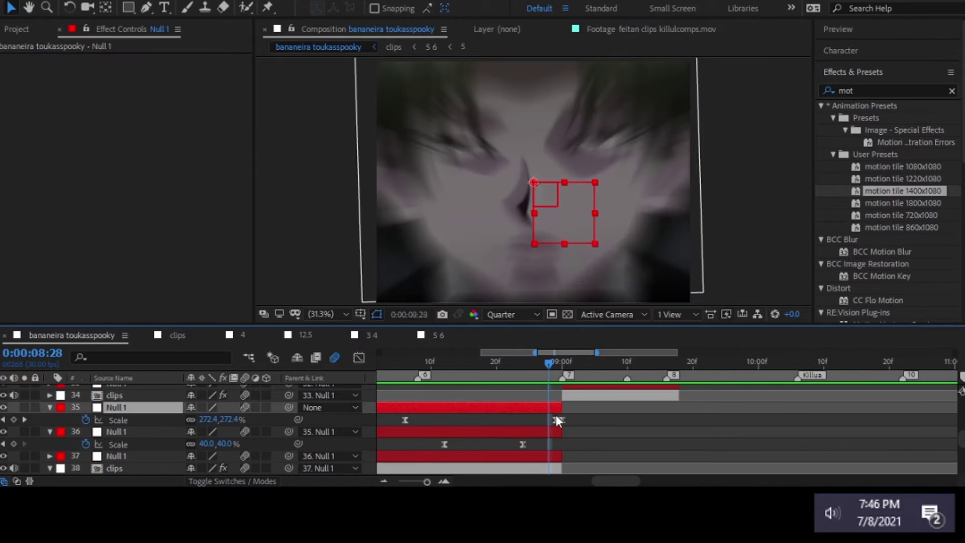
key(shift+F3)
key(minus)
drag(546, 361, 478, 362)
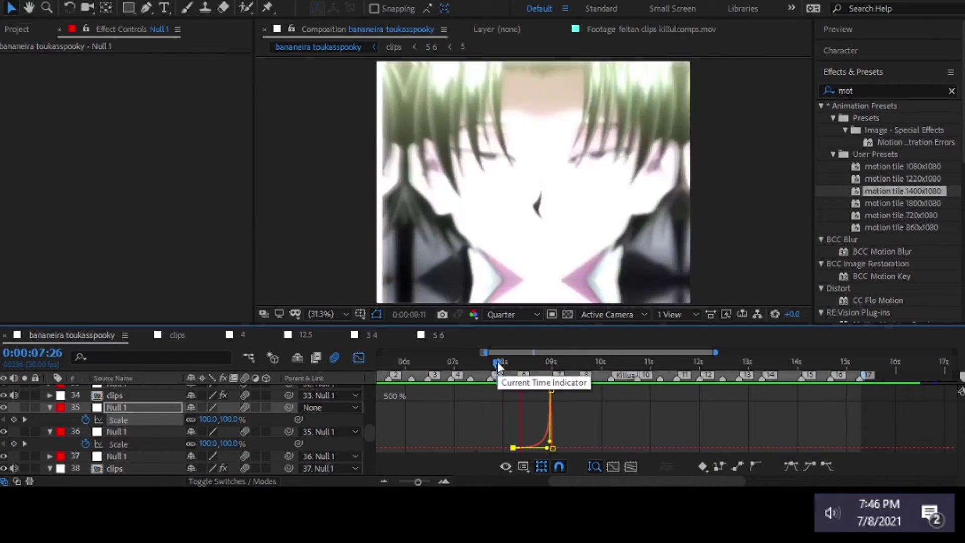
key(space)
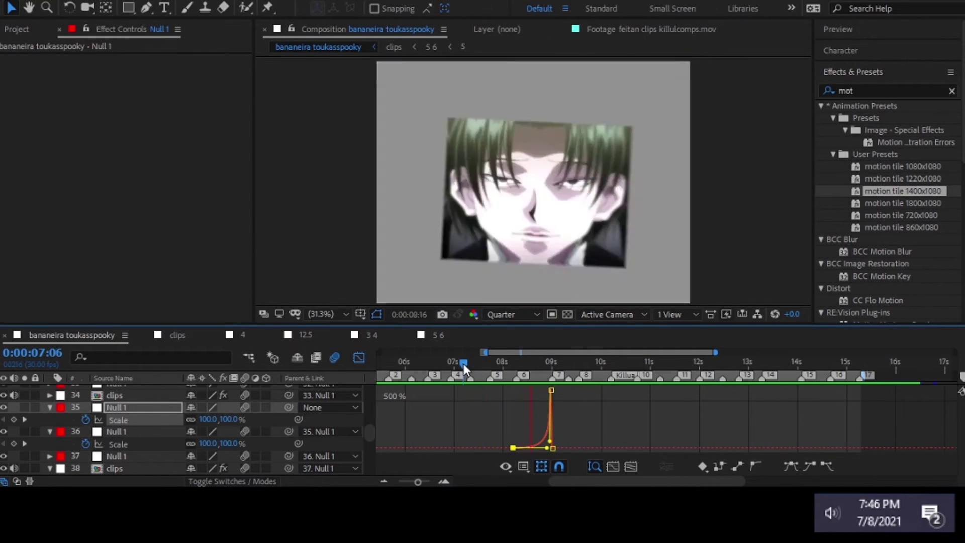
key(shift+F3)
scroll(648, 420, up, 3)
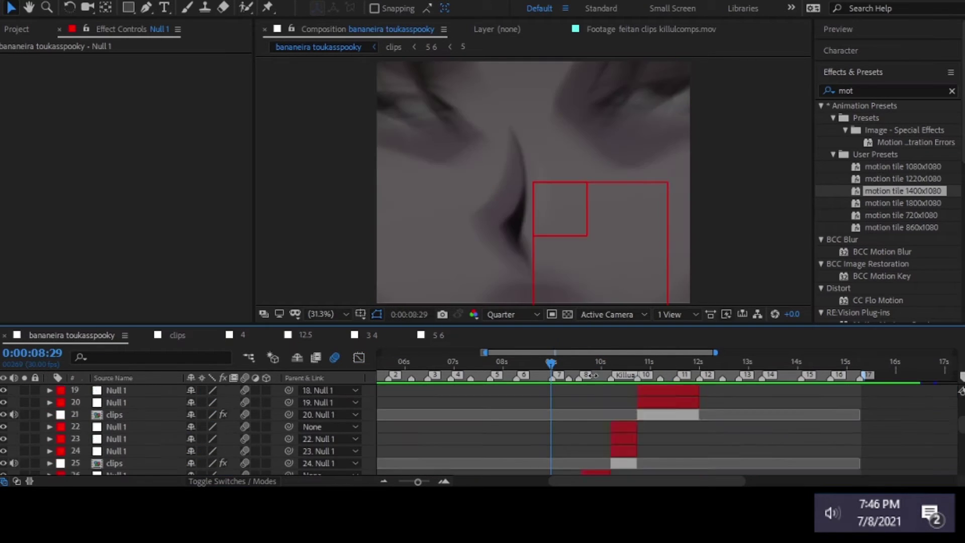
key(space)
drag(584, 364, 414, 362)
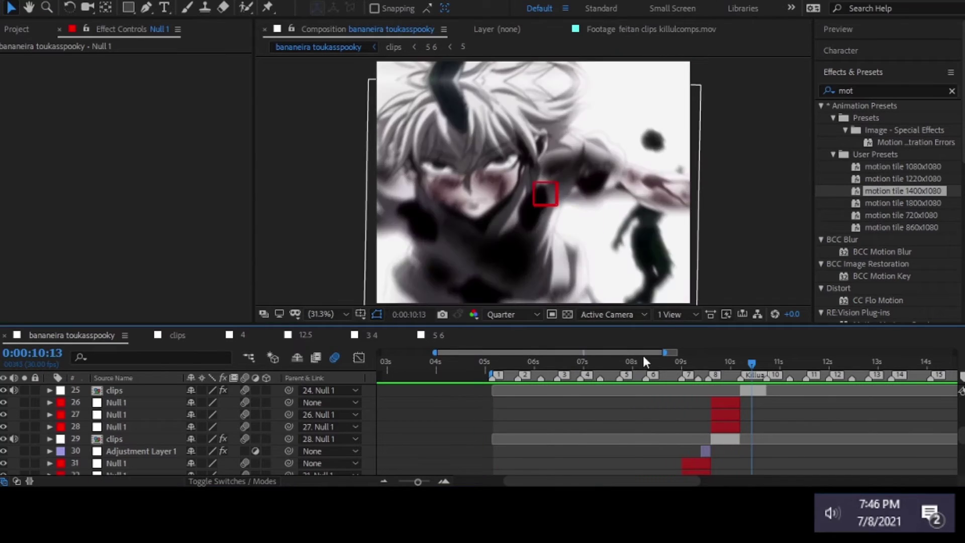
Inside the clips precomp, apply the Tint and Exposure effects to clip 8
double_click(723, 439)
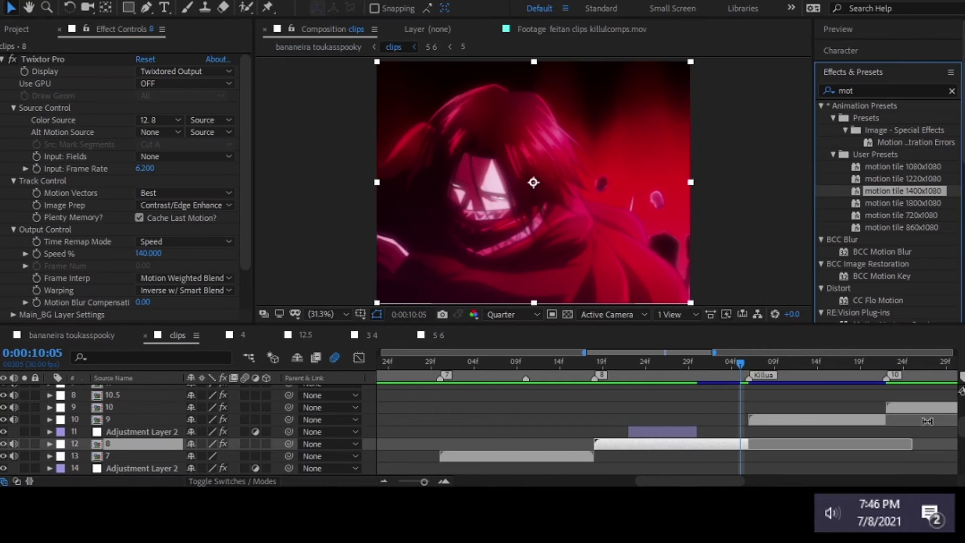
click(885, 90)
text(tint)
double_click(866, 251)
click(884, 91)
text(exposur)
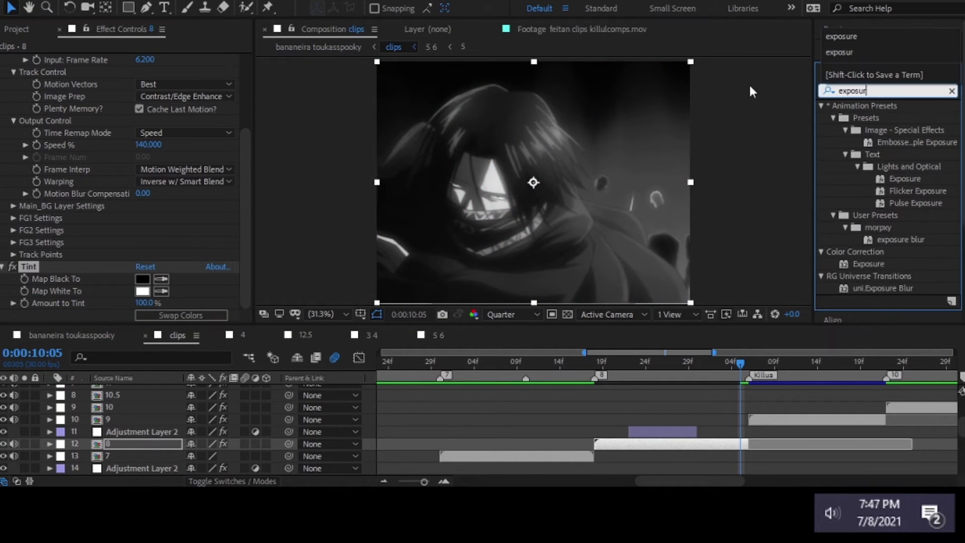
text(e)
drag(869, 264, 154, 245)
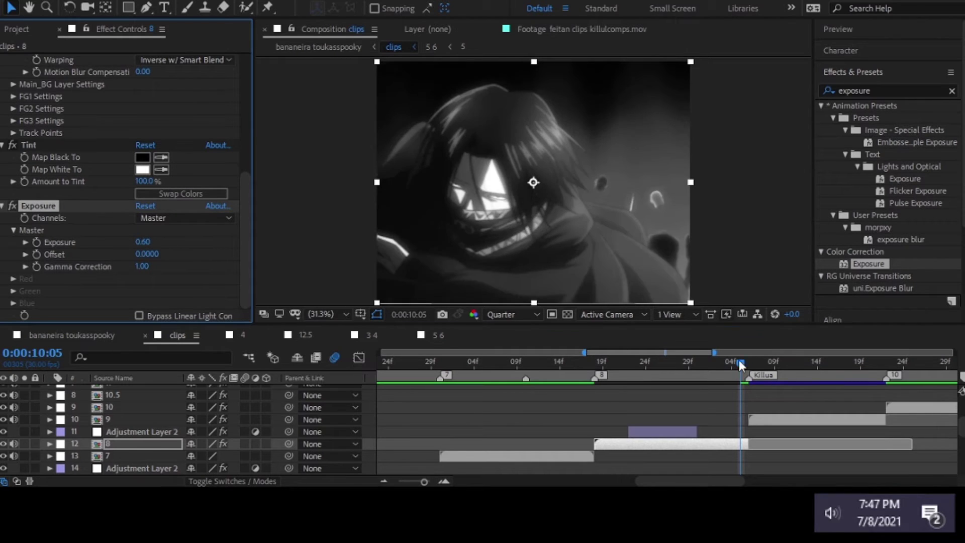
Compare timing at 9:21 in the precomp and 6:12 in the main comp
drag(741, 365, 635, 380)
click(72, 334)
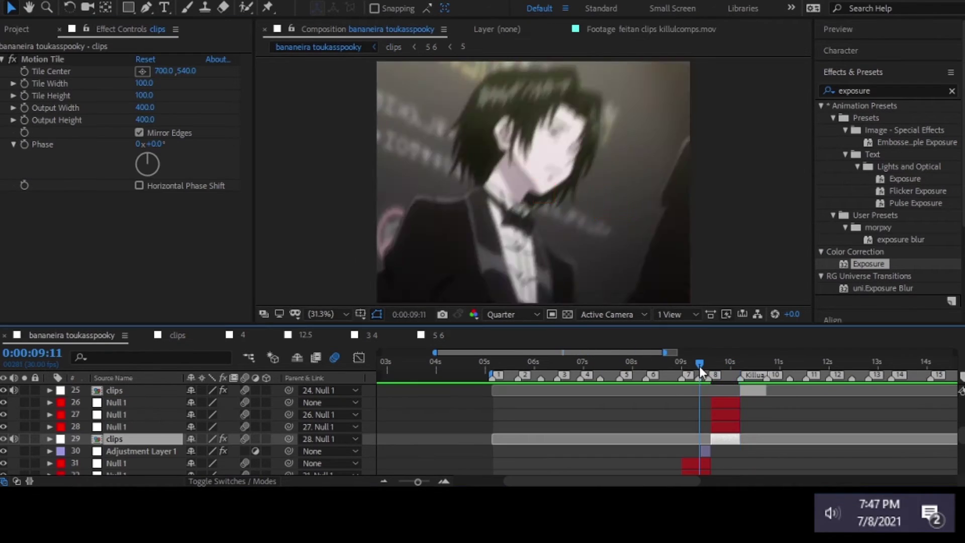
mouse_move(698, 366)
mouse_down()
mouse_move(553, 370)
mouse_move(601, 383)
mouse_up()
click(177, 335)
scroll(301, 432, down, 3)
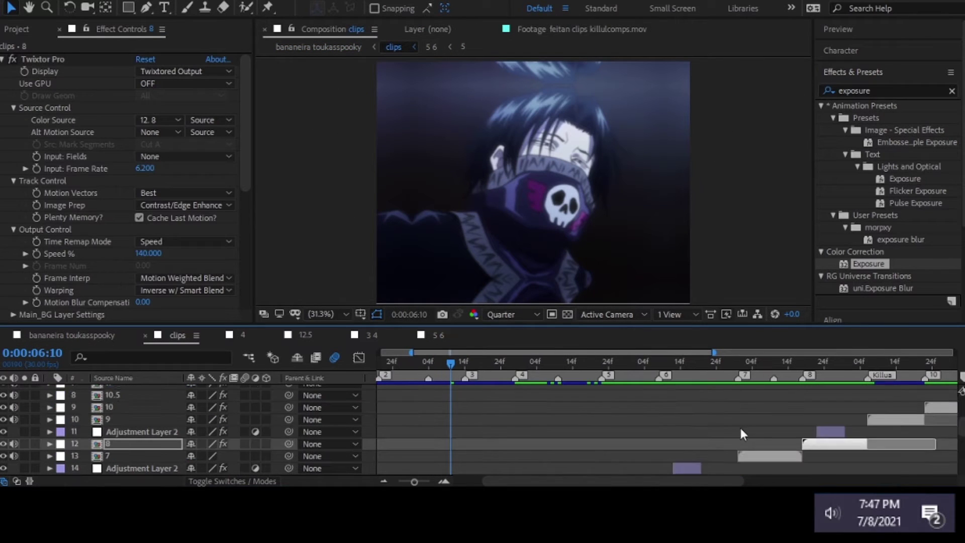
scroll(182, 240, down, 5)
Set Tint's Map White To a sampled blue and Exposure to 2.60
click(549, 100)
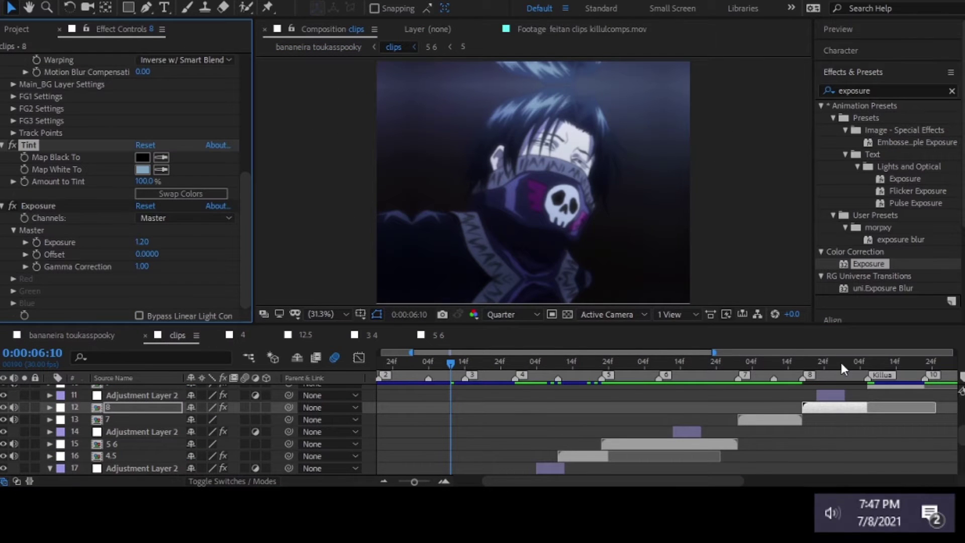
click(486, 365)
key(o)
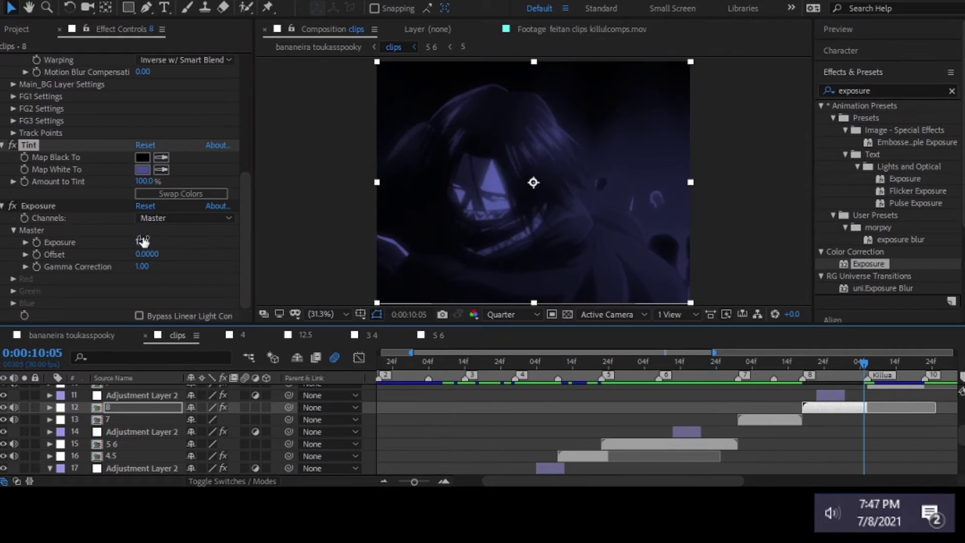
drag(142, 242, 289, 251)
text(.6)
click(142, 170)
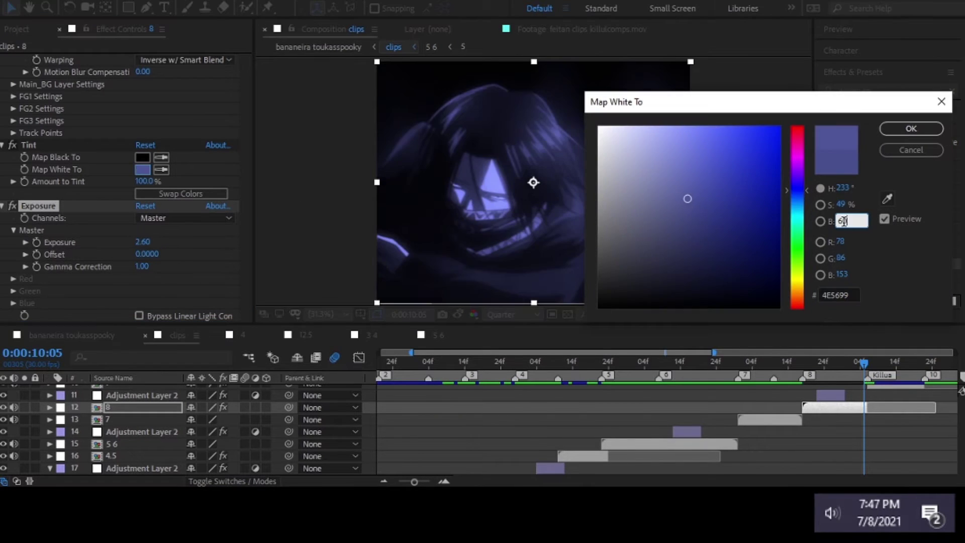
key(Return)
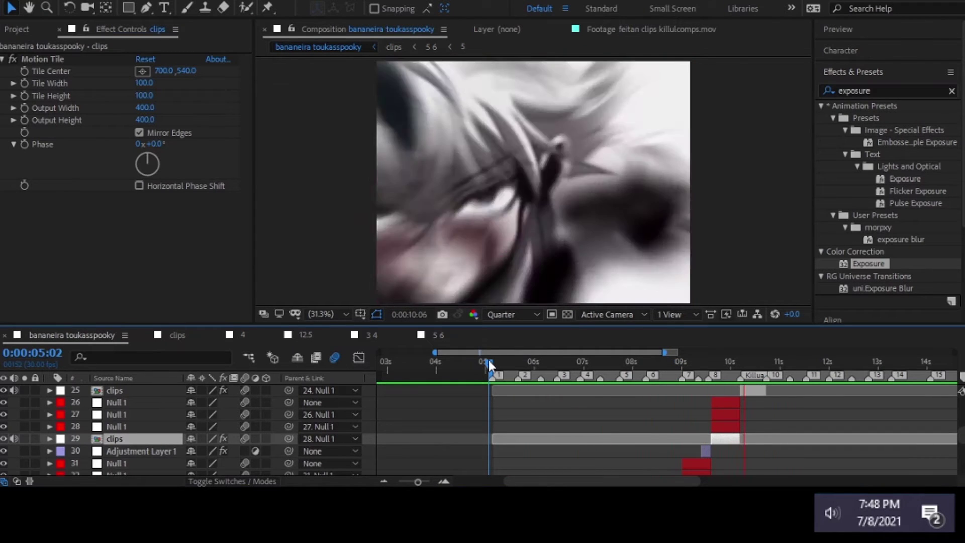
Scrub to 11:01, paste there, and preview the transition from 10:04
drag(474, 361, 682, 363)
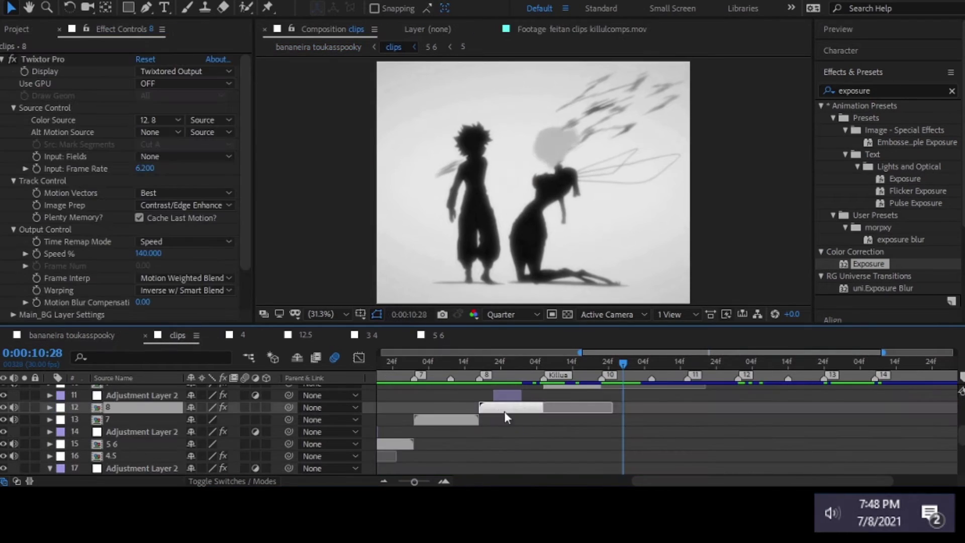
key(ctrl+v)
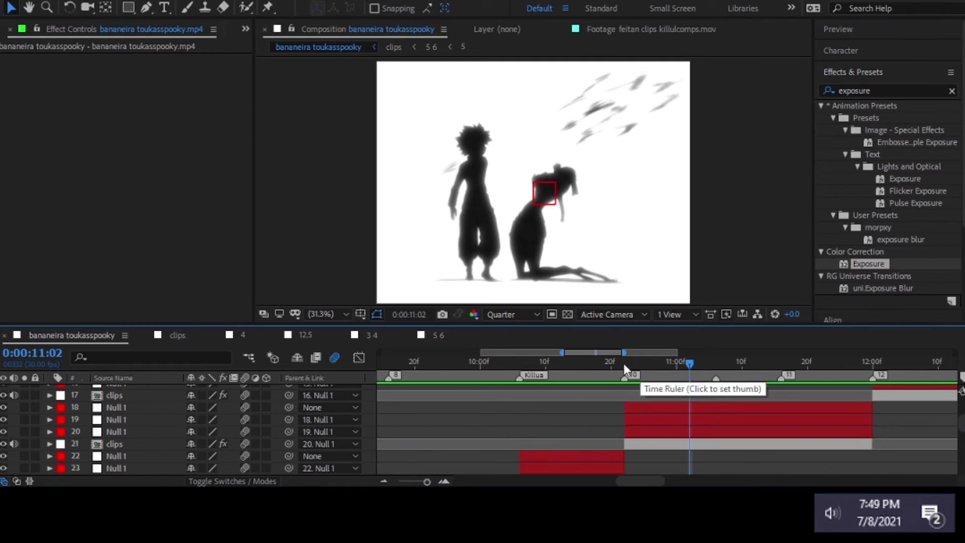
key(minus)
drag(625, 370, 447, 372)
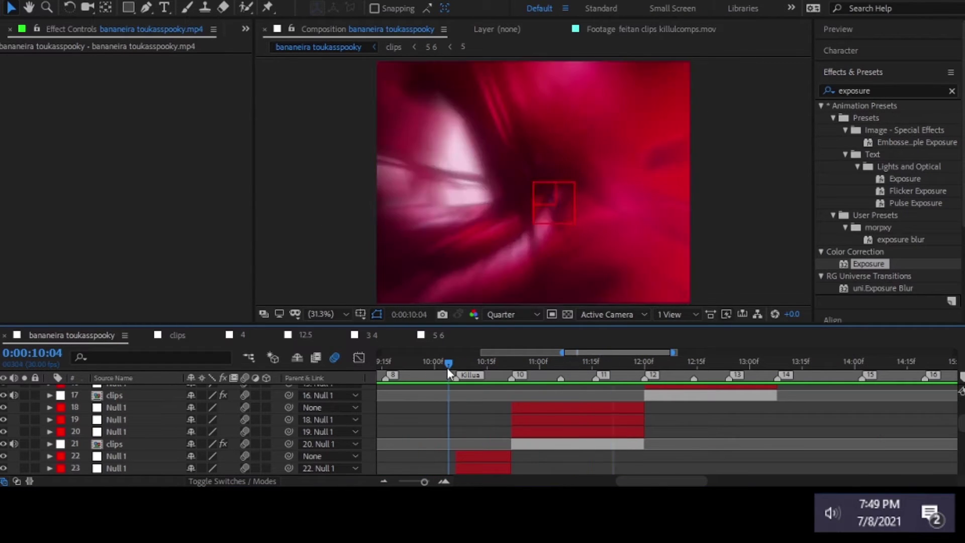
key(space)
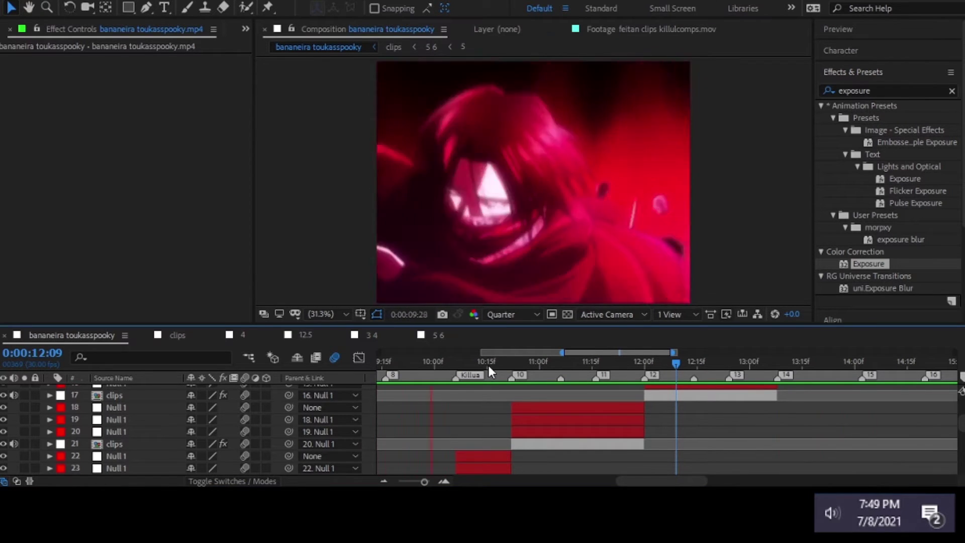
Preview clips layer 29's Position move around 9:18 to 9:28
drag(489, 366, 392, 369)
click(453, 366)
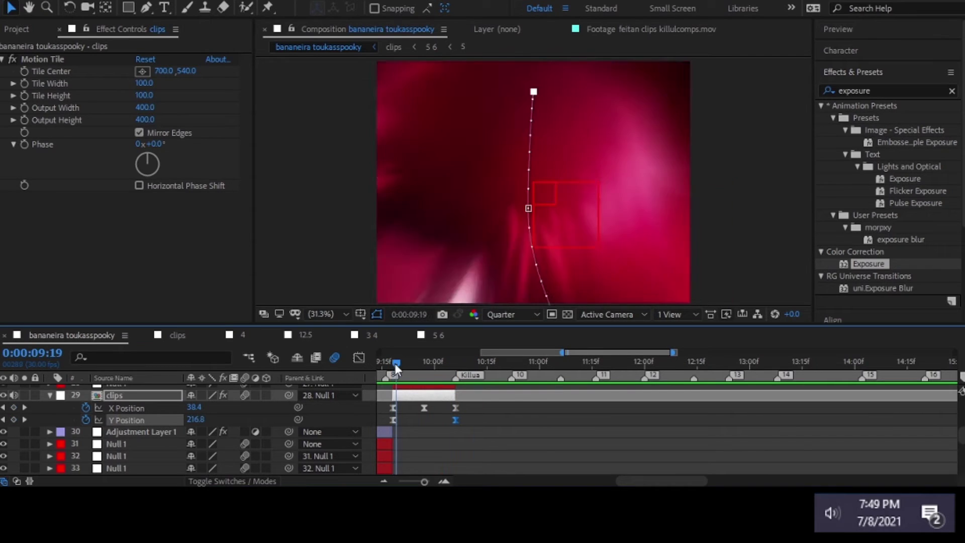
click(384, 415)
key(space)
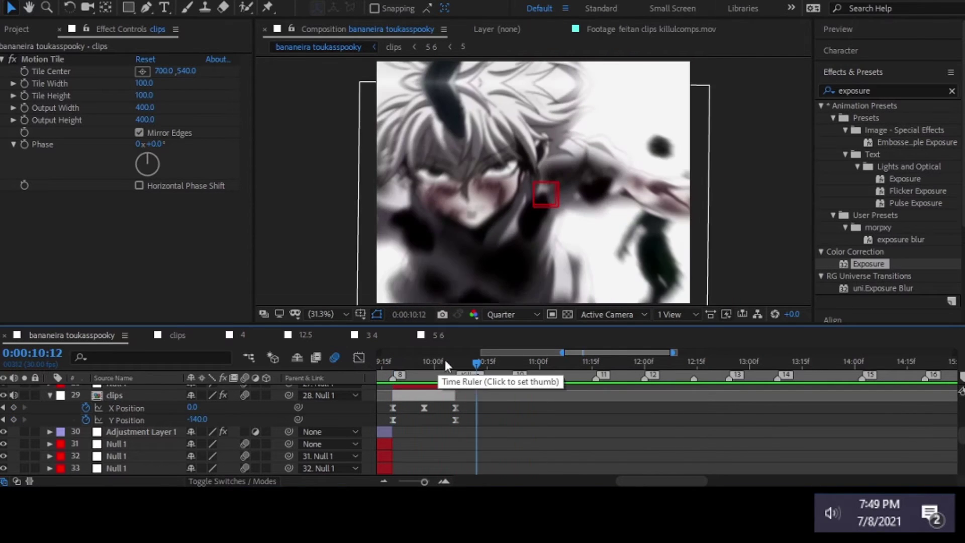
mouse_move(499, 363)
mouse_down()
mouse_move(424, 363)
mouse_move(539, 363)
mouse_move(466, 363)
mouse_up()
scroll(535, 402, up, 3)
Compare the Scale keyframes of Null 1 layer 20 and the earlier null
click(547, 395)
scroll(501, 442, down, 5)
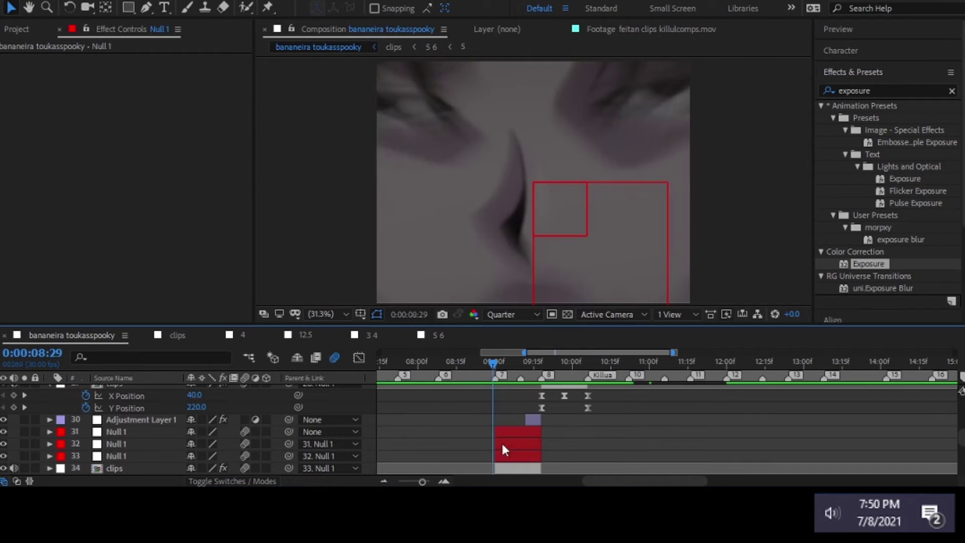
click(517, 420)
key(s)
scroll(629, 402, up, 5)
click(628, 395)
key(s)
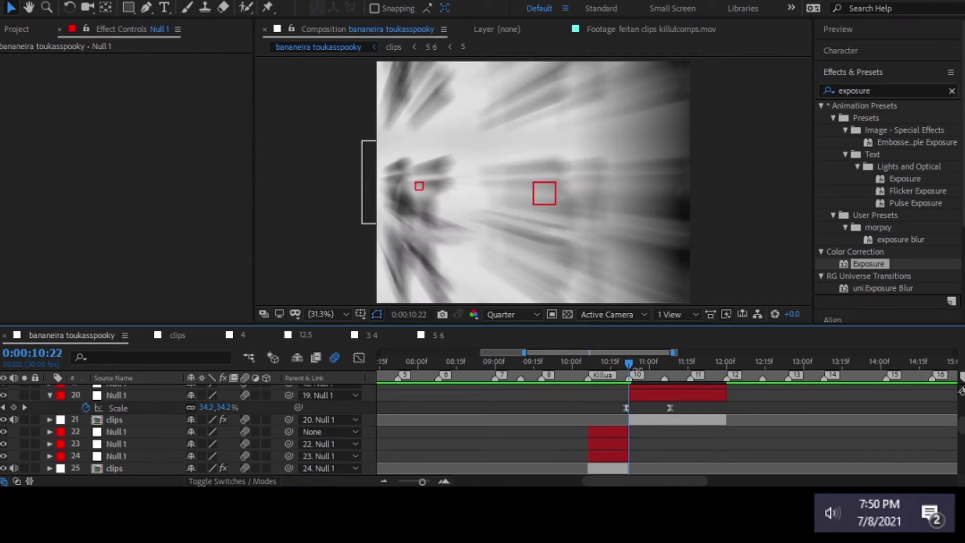
Reveal null layer 20's Anchor Point and Position and scrub the transition near 11:02
click(587, 363)
click(655, 362)
key(a)
key(shift+p)
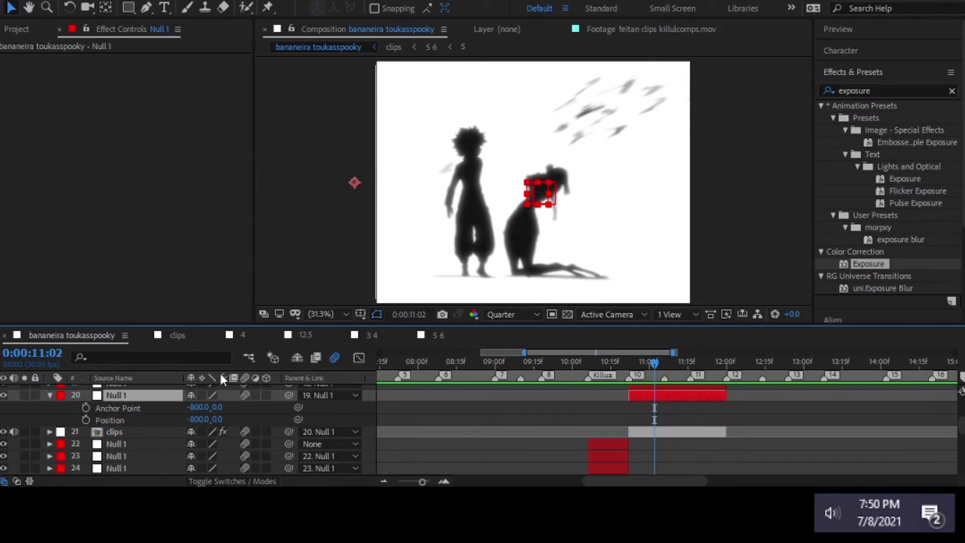
drag(654, 363, 585, 364)
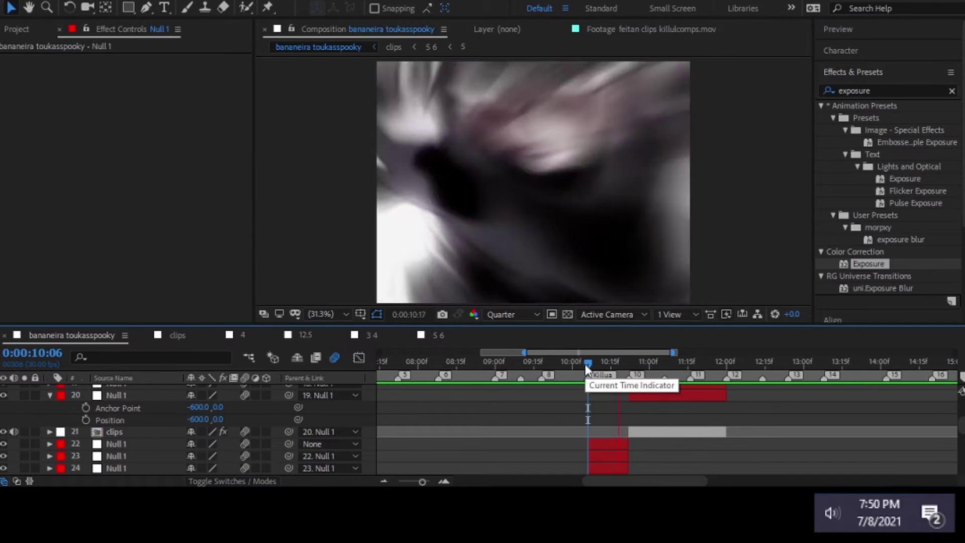
scroll(577, 354, right, 3)
click(573, 363)
scroll(573, 363, up, 3)
Open the nested shot comp and pre-compose the selected clip as '10 11'
double_click(573, 468)
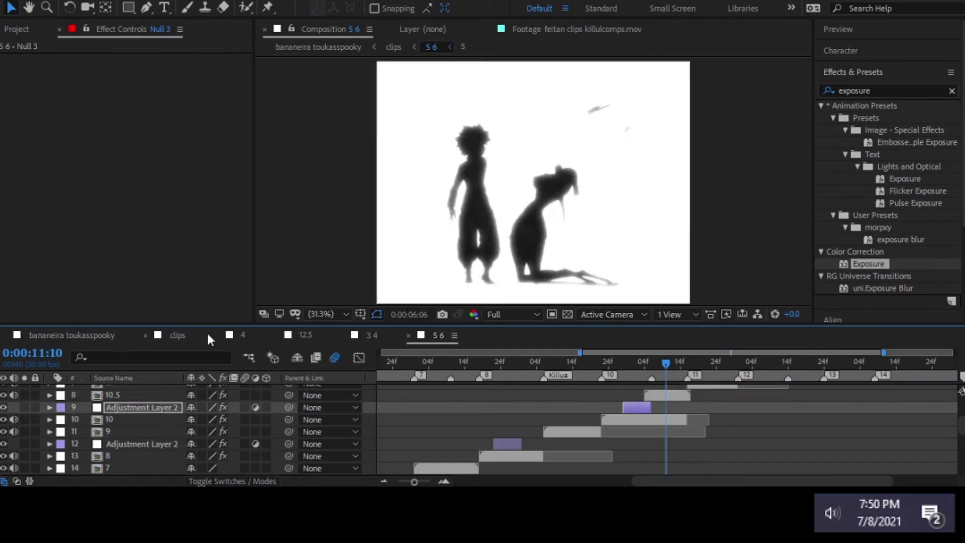
click(696, 419)
key(ctrl+shift+c)
key(Return)
Set the 10 11 clip's Scale to 400 at 11:06
key(s)
drag(209, 432, 231, 432)
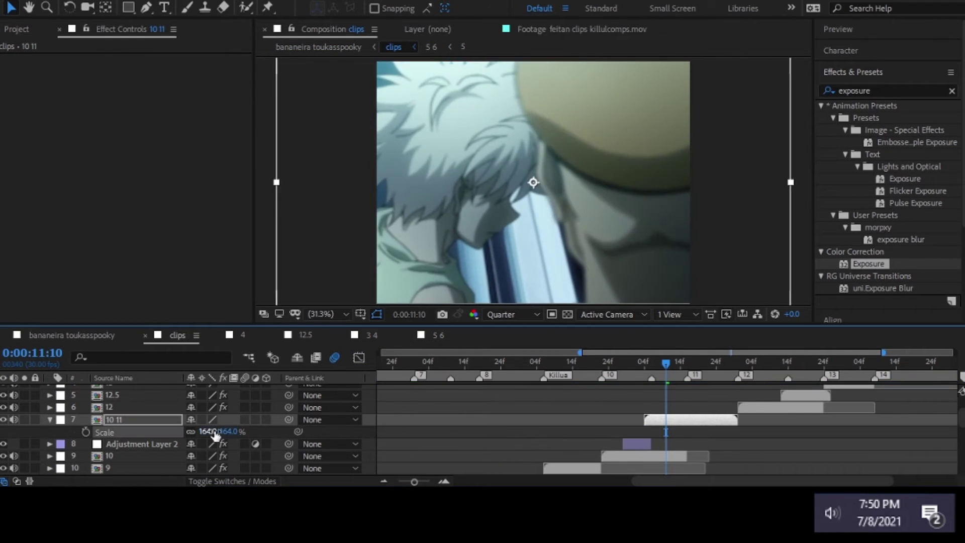
click(208, 431)
text(400)
key(Return)
click(651, 364)
Shift the 10 11 clip's Opacity keyframe to 11:09, then return to the main comp
key(equal)
key(t)
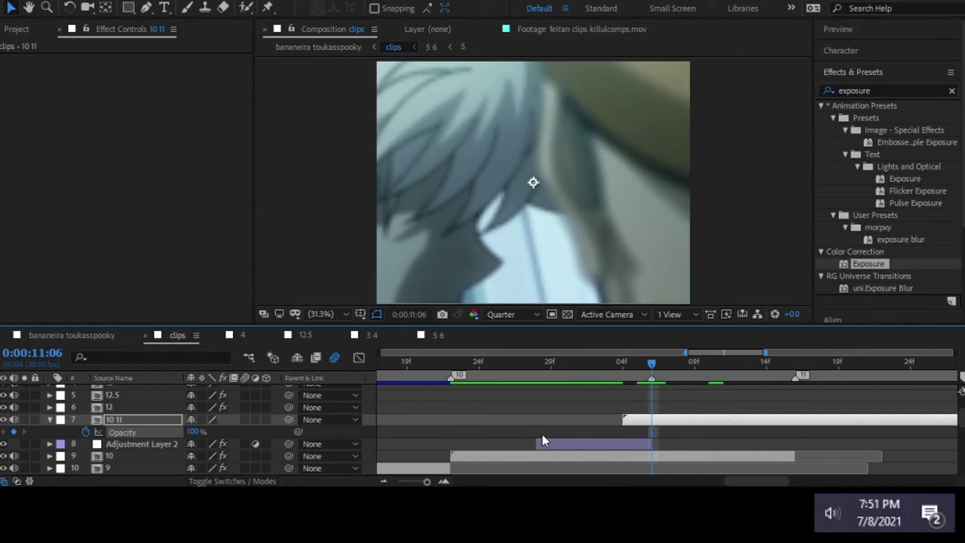
drag(620, 432, 694, 433)
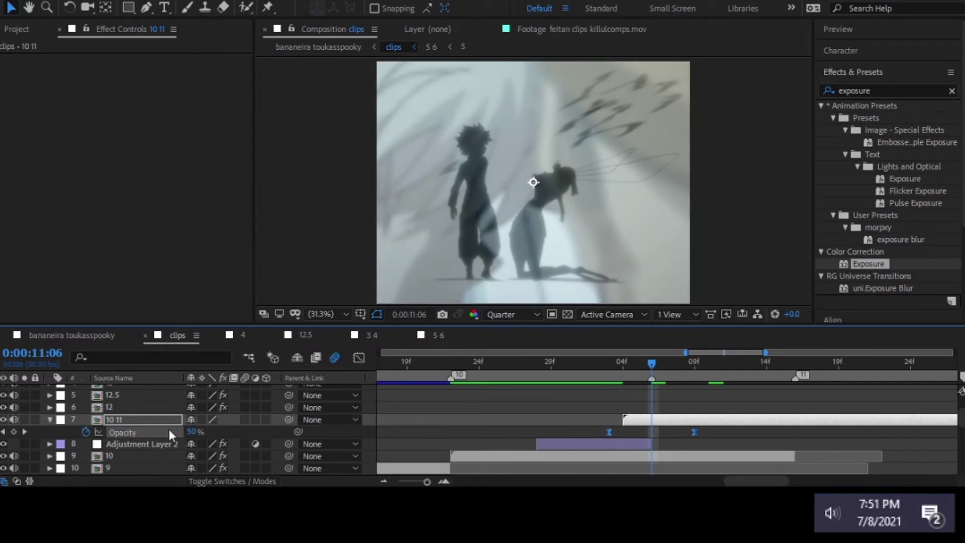
key(shift+comma)
Scale null layer 19 up near 11:04 and apply Easy Ease to its Scale keyframes
click(571, 390)
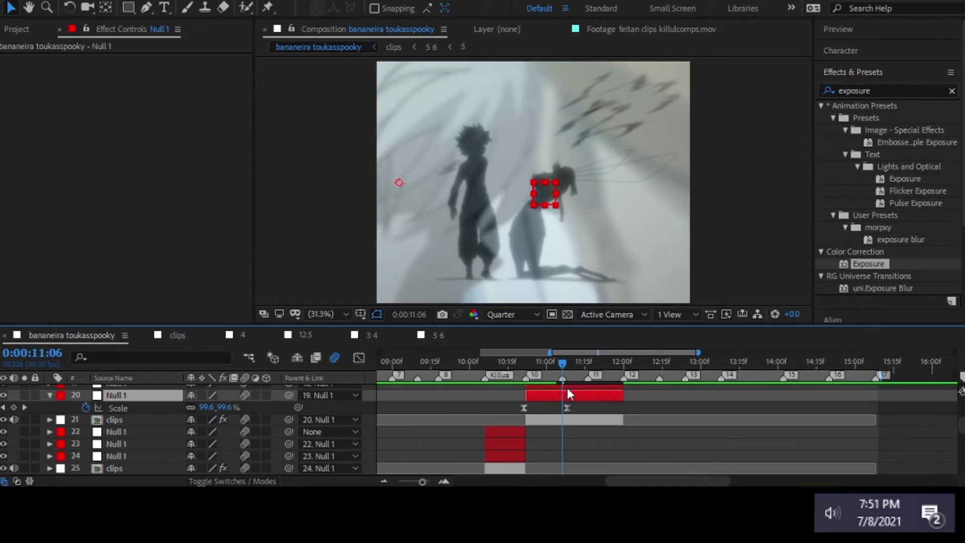
key(s)
key(equal)
drag(564, 363, 551, 373)
drag(203, 402, 209, 409)
drag(552, 403, 583, 403)
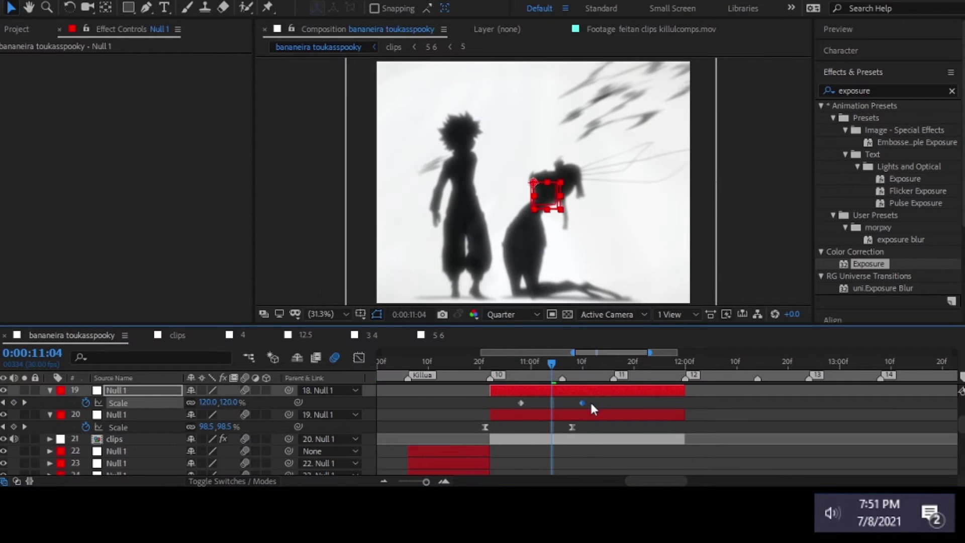
key(F9)
Adjust the Scale keyframe's velocity in the Graph Editor's speed graph
key(shift+F3)
click(523, 467)
click(583, 271)
key(ctrl+shift+k)
key(Return)
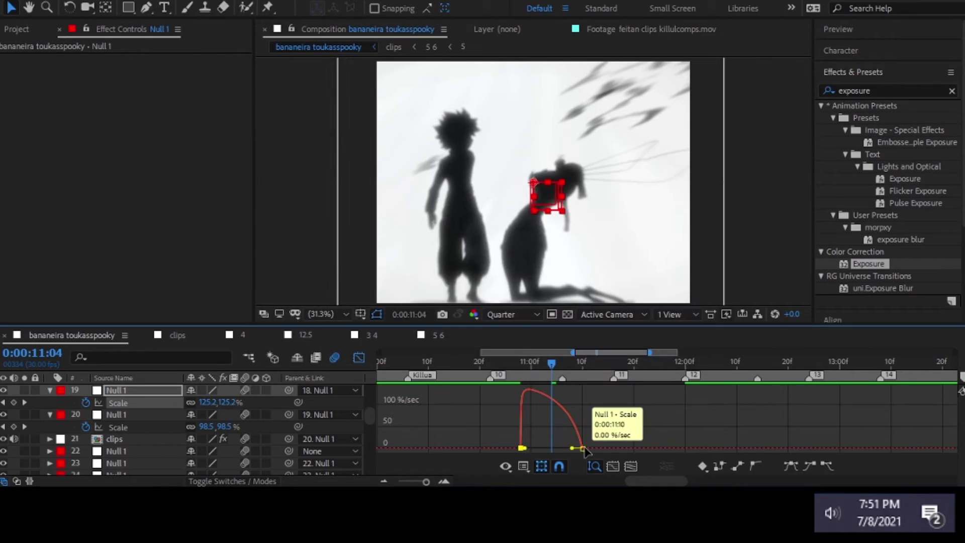
key(shift+F3)
Add another Scale keyframe on null layer 19 at 11:00
key(Page_Up)
key(Page_Up)
key(Page_Up)
scroll(161, 419, up, 2)
click(161, 415)
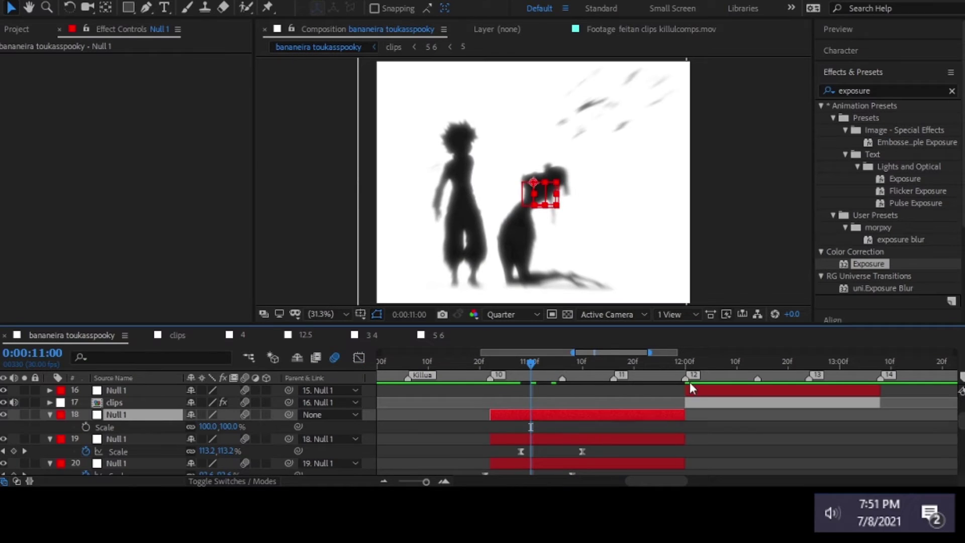
click(654, 386)
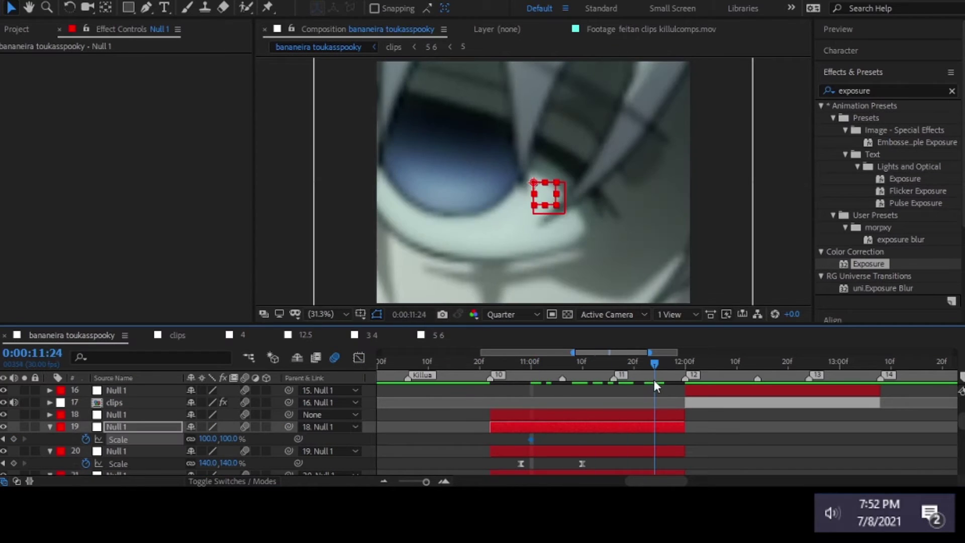
drag(206, 438, 189, 438)
click(176, 335)
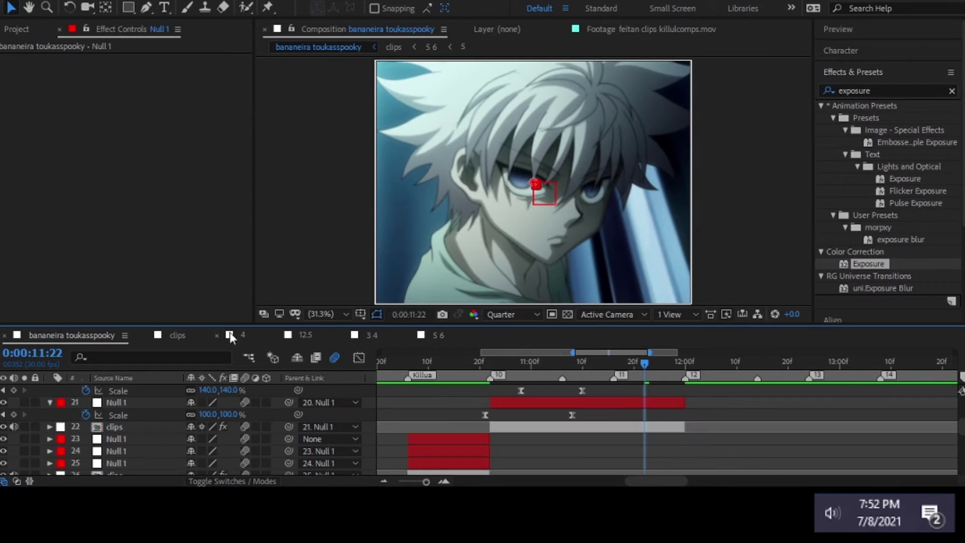
scroll(241, 432, up, 5)
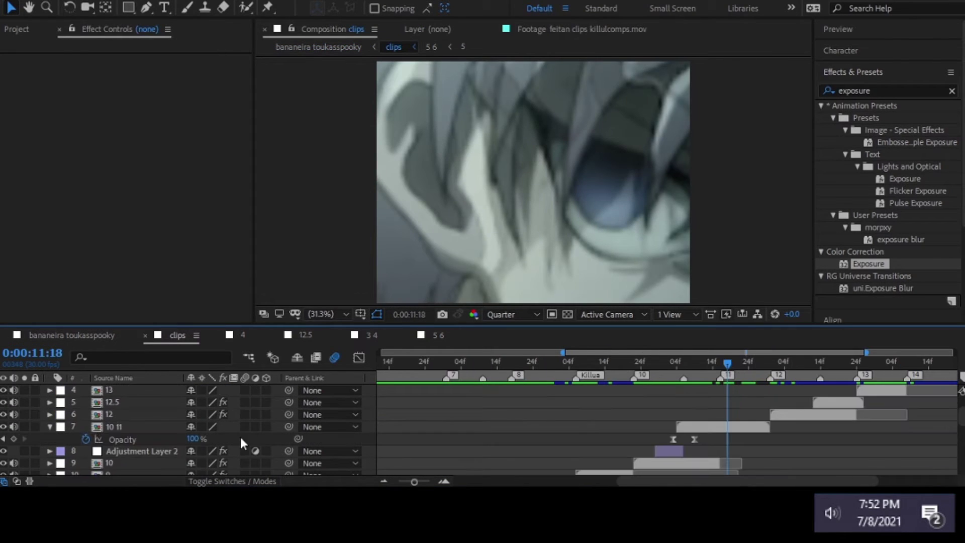
click(72, 334)
Reshape the new Scale keyframes' speed curve in the Graph Editor
key(shift+F3)
click(637, 465)
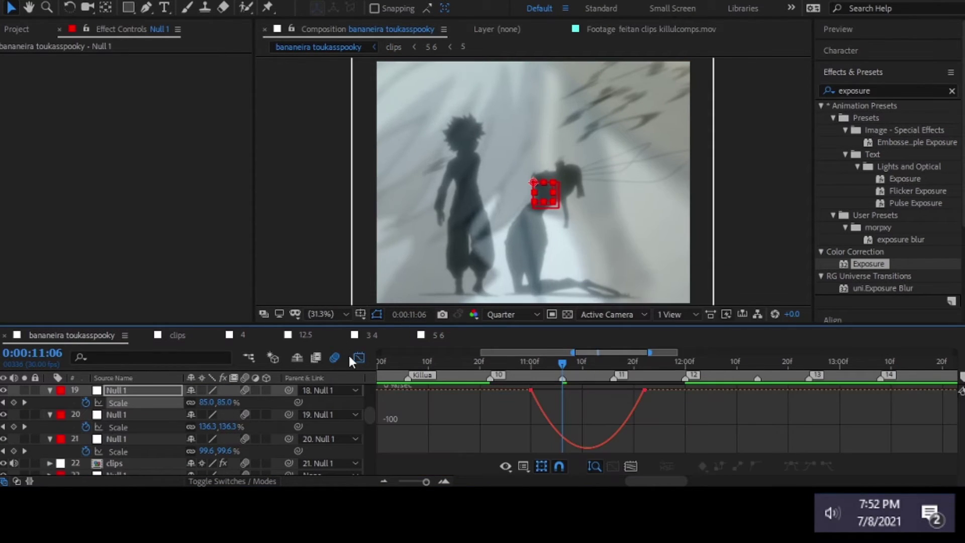
click(358, 357)
drag(644, 403, 635, 402)
key(shift+F3)
Set the selected Scale keyframe's Outgoing Influence to 5% in Keyframe Velocity
right_click(585, 453)
key(ctrl+shift+k)
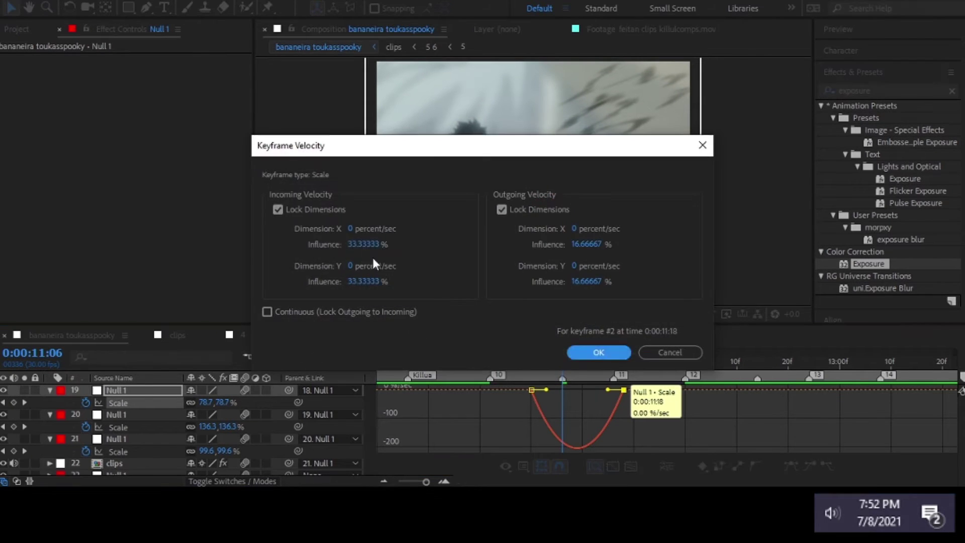
click(597, 349)
drag(568, 390, 556, 395)
key(ctrl+shift+k)
text(5)
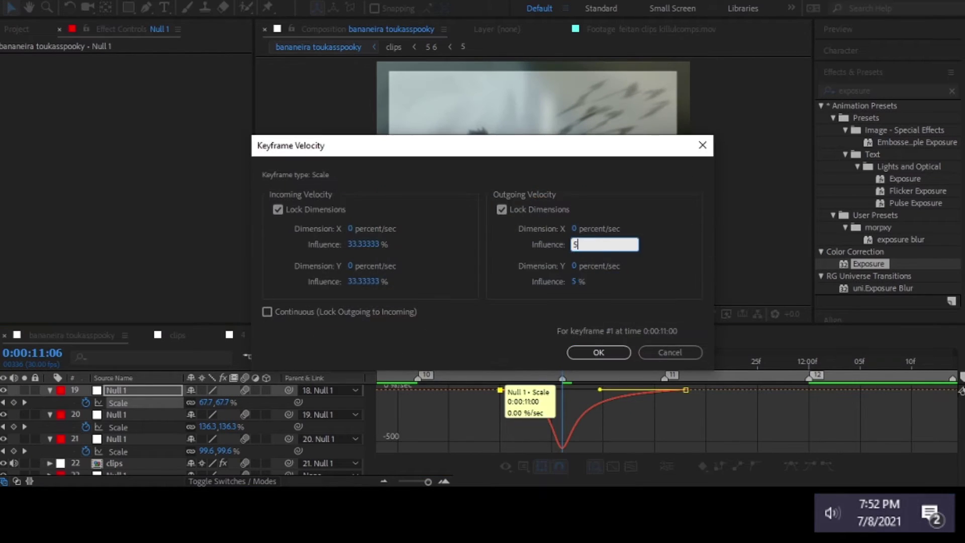
key(Return)
key(shift+F3)
Inspect the 10 clip layer in the clips precomp, then return to the main comp
click(567, 428)
double_click(671, 426)
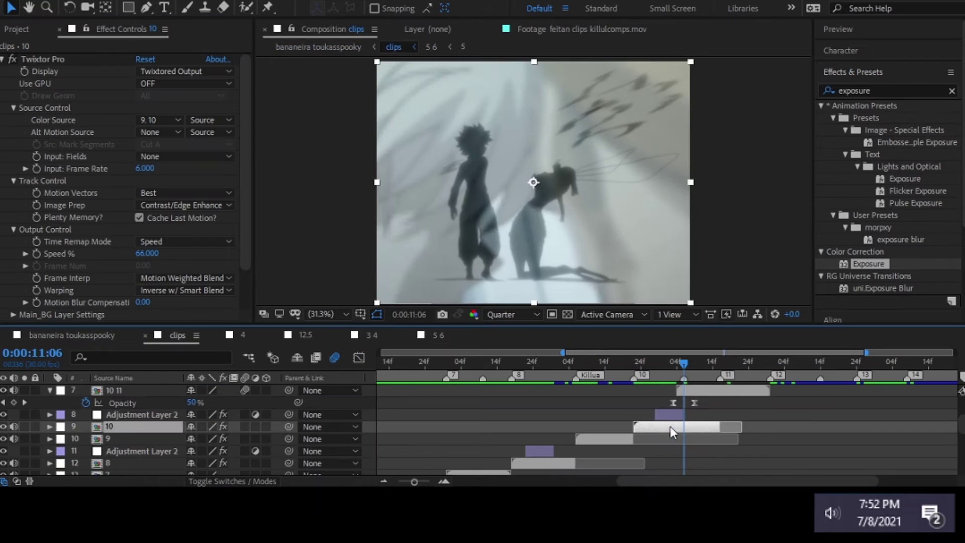
click(593, 363)
drag(593, 366, 513, 359)
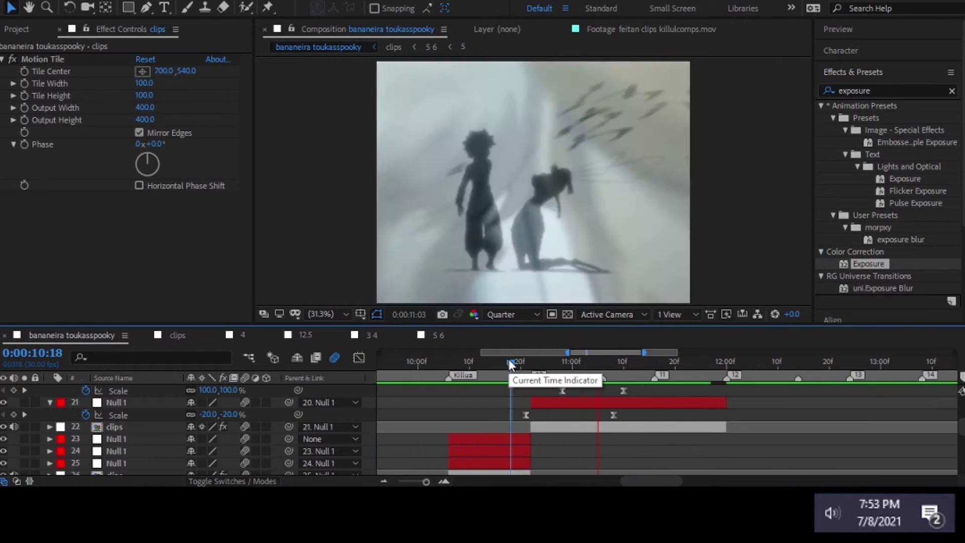
double_click(536, 426)
click(521, 436)
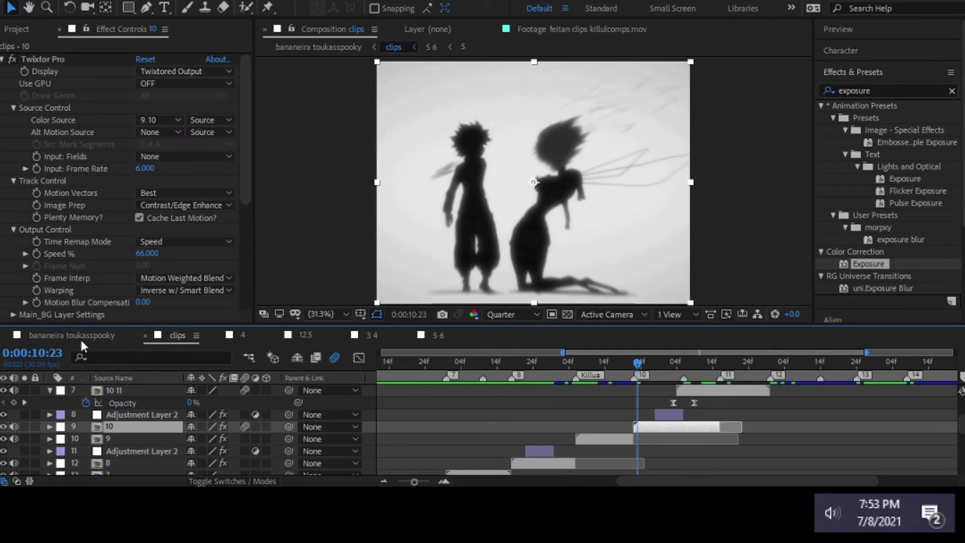
click(70, 334)
Move the first Scale keyframe earlier and scrub to preview the 100% to 140% zoom
drag(583, 363, 563, 382)
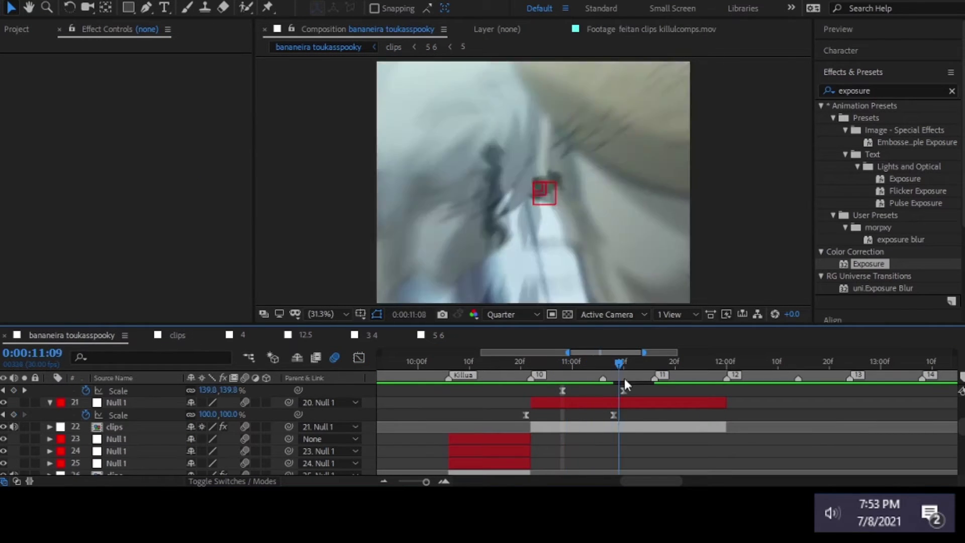
drag(552, 363, 599, 363)
click(493, 363)
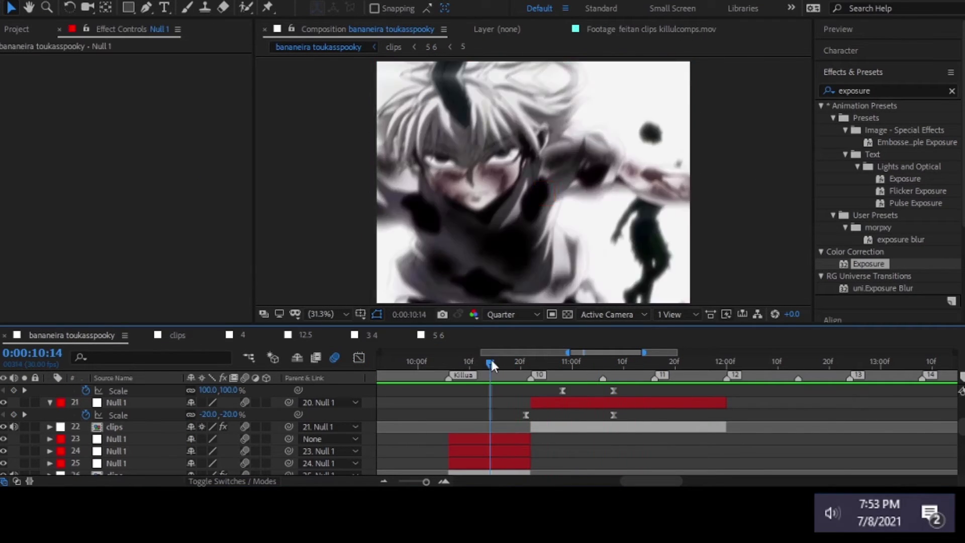
mouse_move(562, 391)
mouse_down()
mouse_move(552, 391)
mouse_move(644, 363)
mouse_up()
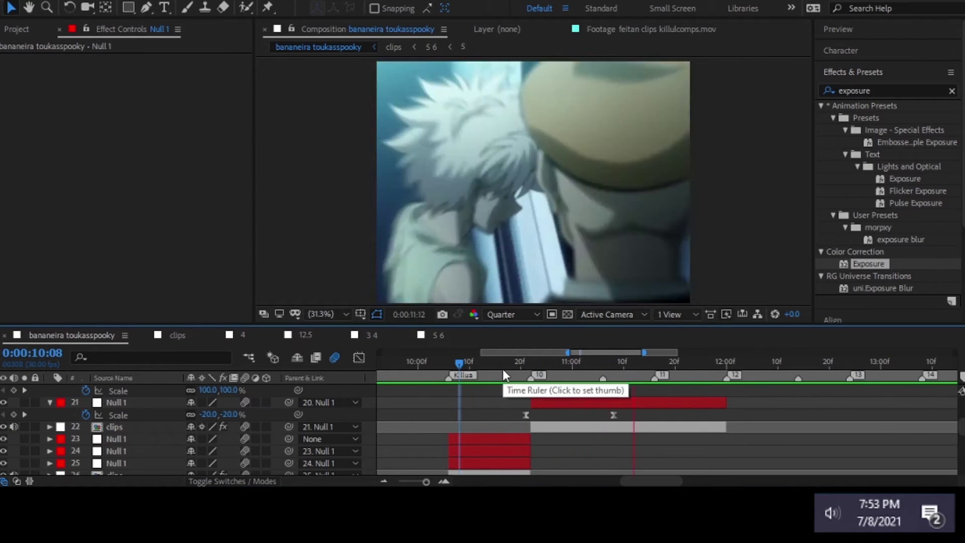
mouse_move(503, 363)
mouse_down()
mouse_move(430, 363)
mouse_move(710, 363)
mouse_up()
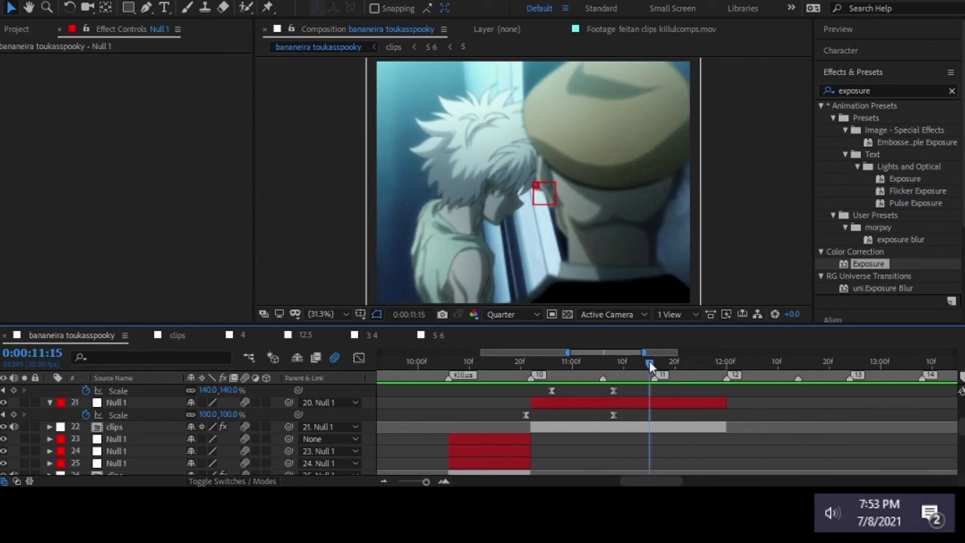
In the 10 11 comp, add a null layer and apply the motion tile 1400x1080 preset
double_click(710, 427)
key(shift+slash)
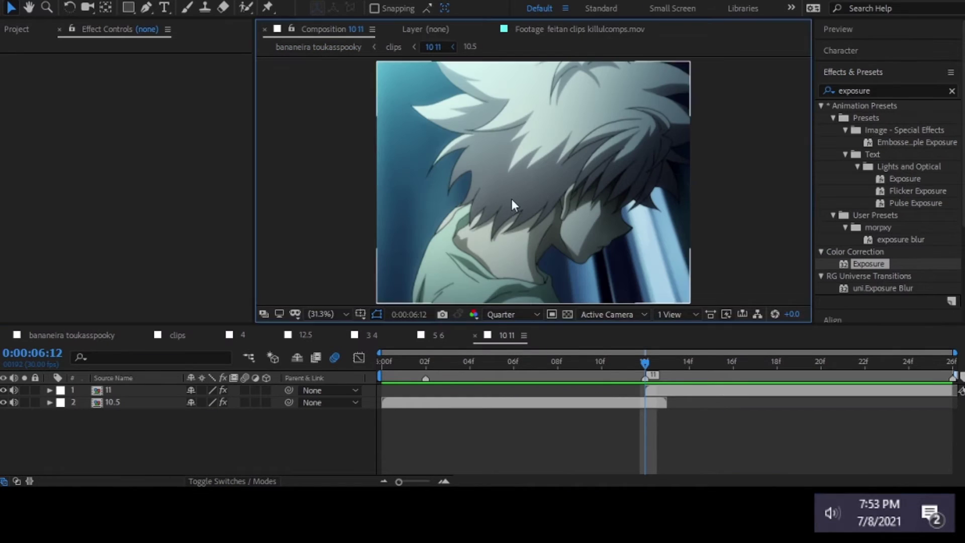
click(247, 391)
key(ctrl+alt+shift+y)
text(mot)
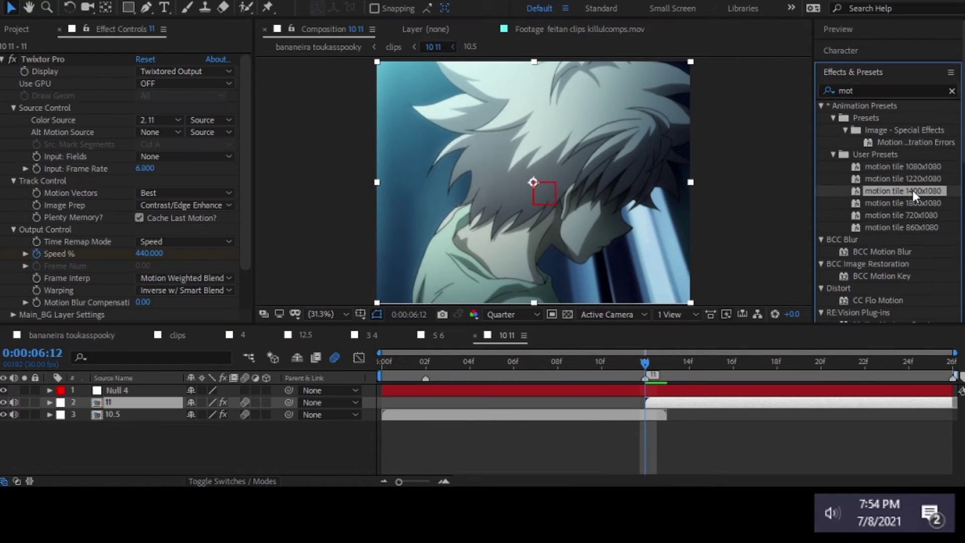
double_click(904, 190)
Lower clip 11's Opacity to about 46%
key(t)
drag(193, 415, 157, 413)
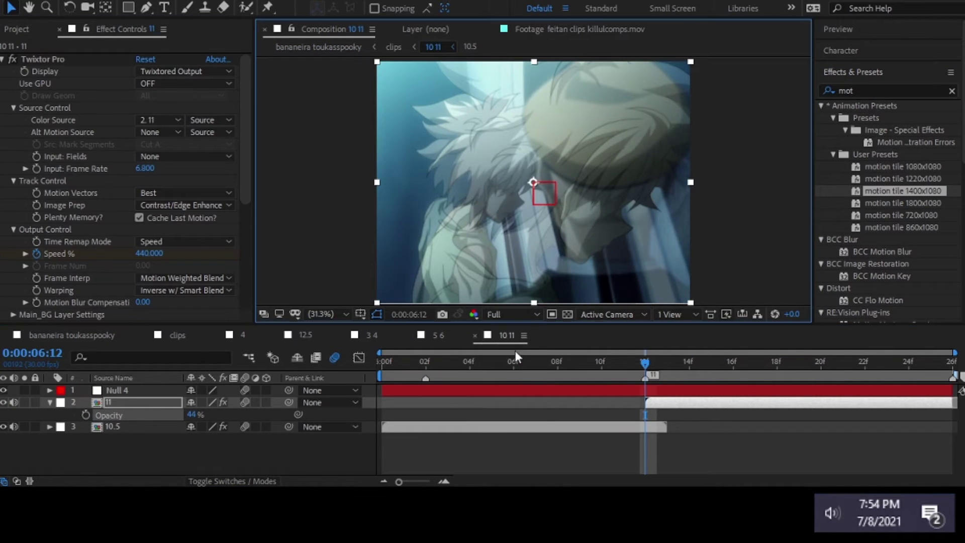
key(Return)
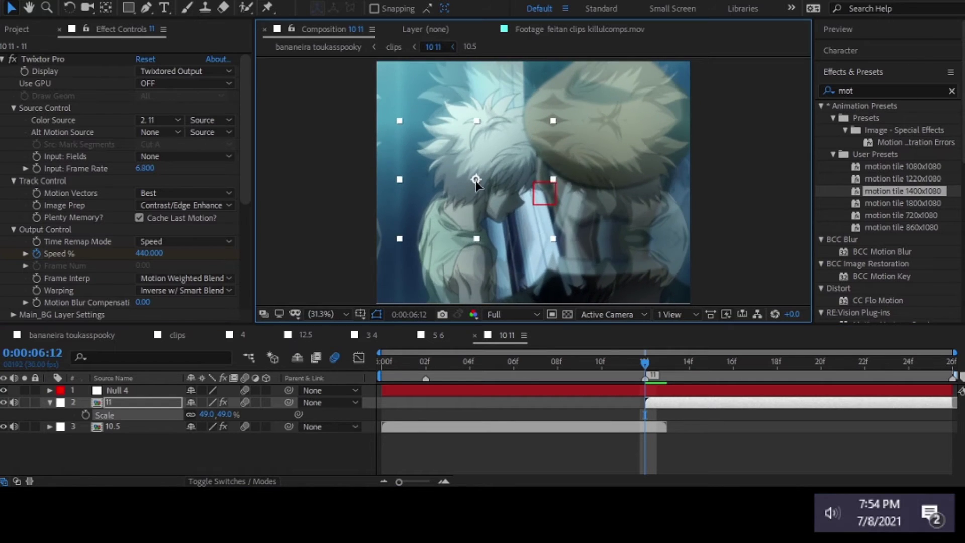
Set layer 11 to 52% Scale and -4° Rotation
key(s)
key(slash)
key(alt+KP_Add)
key(alt+KP_Add)
key(alt+KP_Add)
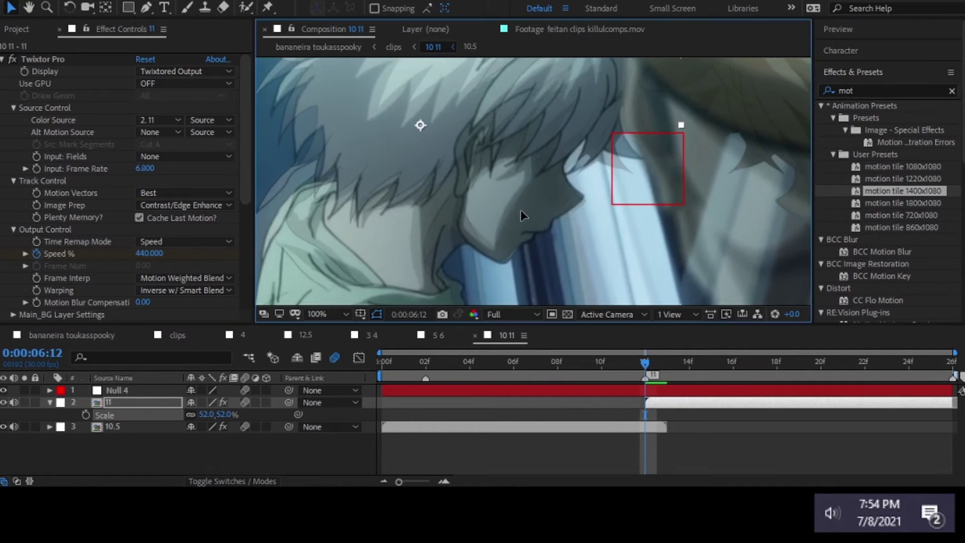
key(shift+r)
click(207, 427)
text(-4)
key(Return)
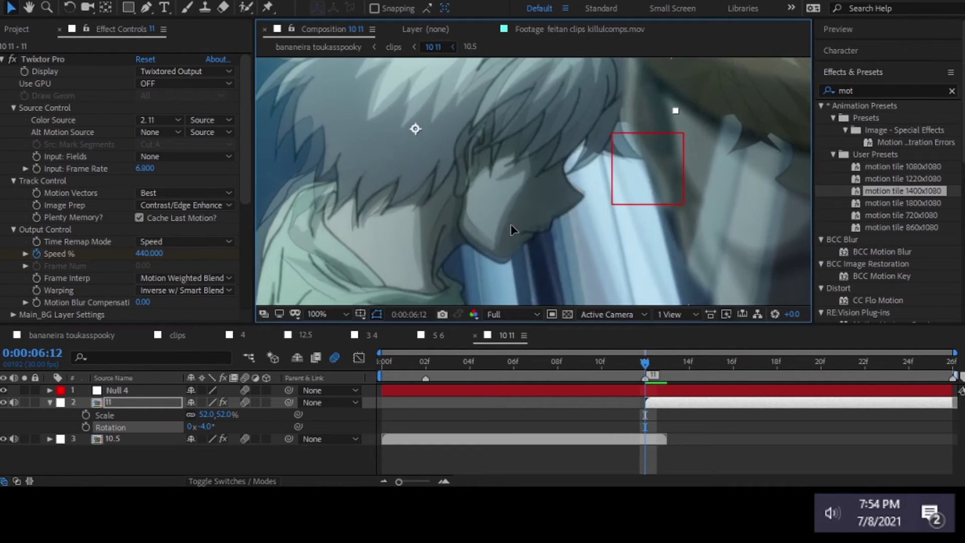
Reveal Null 4's Position and Scale and move to its 06f keyframes
click(462, 368)
key(shift+slash)
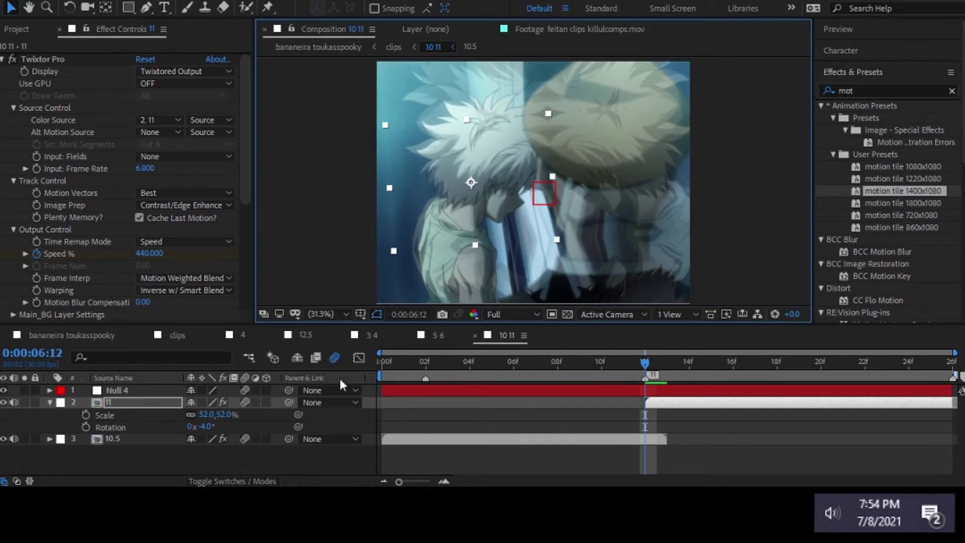
key(p)
drag(462, 369, 515, 370)
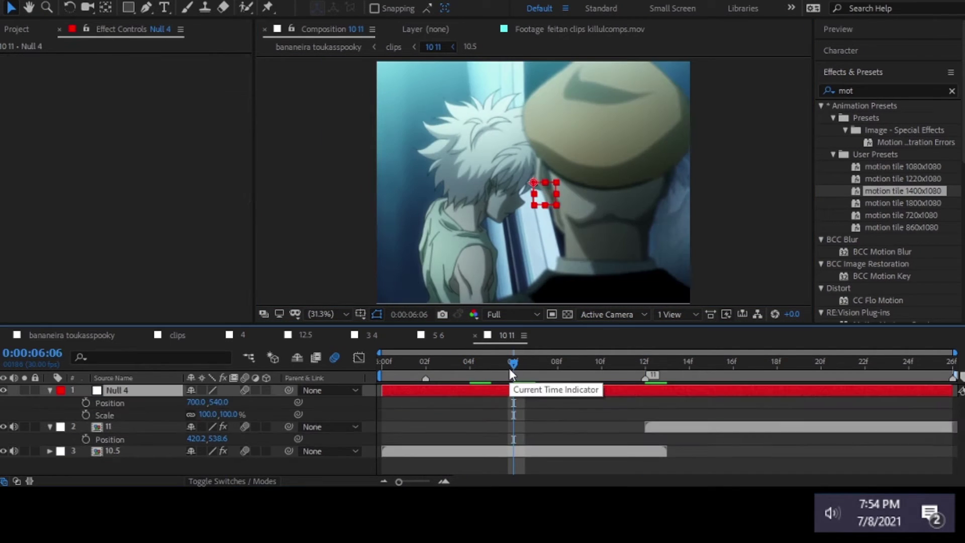
Keyframe Null 4 to +4° Rotation and a larger Scale at 24f, and fade clip 11's Opacity
click(908, 362)
drag(203, 426, 210, 430)
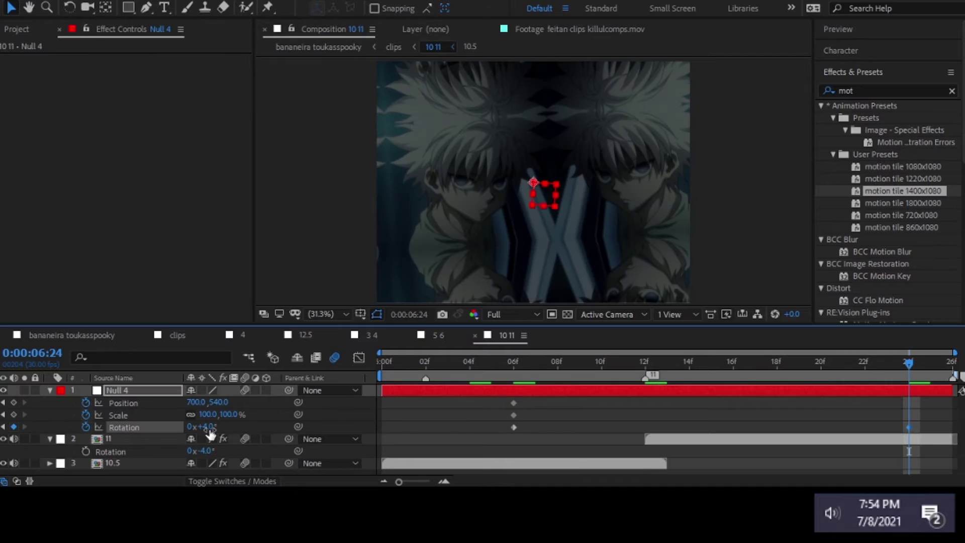
click(143, 462)
shift+click(286, 441)
click(667, 376)
key(t)
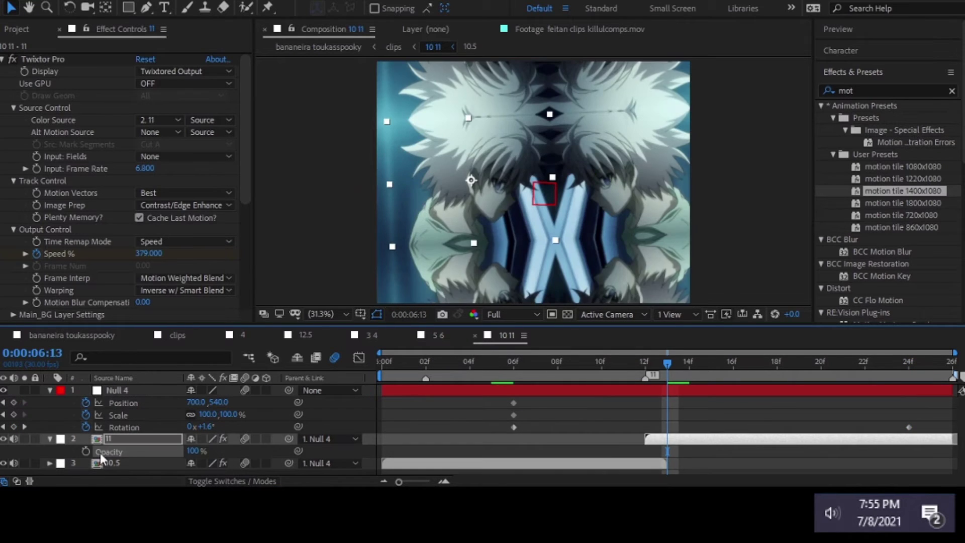
drag(643, 358, 909, 360)
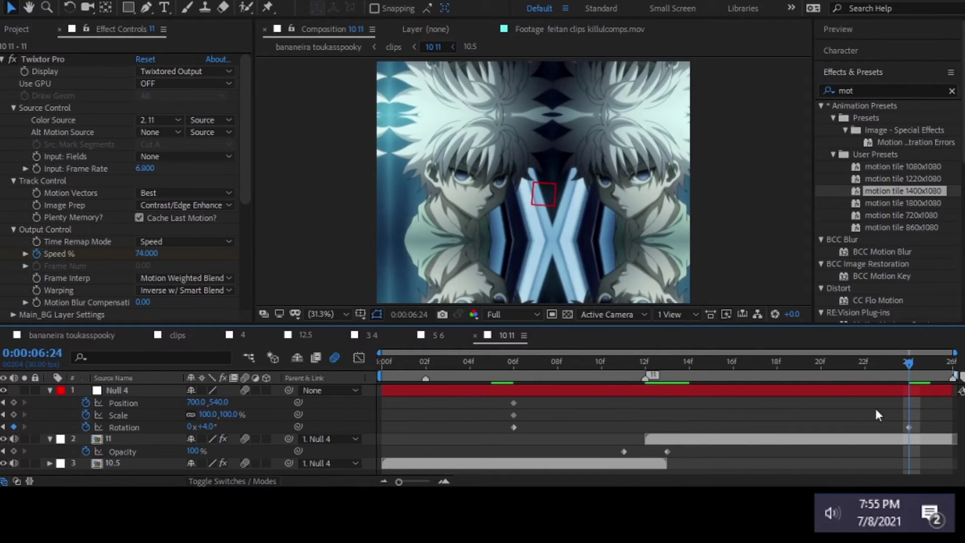
mouse_move(201, 414)
mouse_down()
mouse_move(223, 414)
mouse_move(221, 402)
mouse_move(212, 414)
mouse_move(588, 407)
mouse_up()
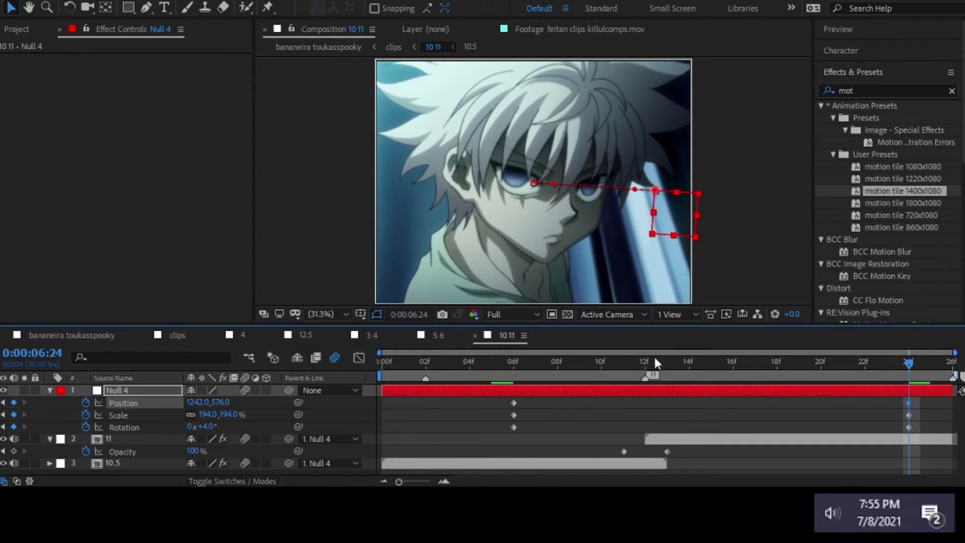
Apply Easy Ease to Null 4's keyframes at 06f and 24f
click(655, 362)
drag(532, 397, 442, 432)
key(F9)
drag(894, 402, 926, 436)
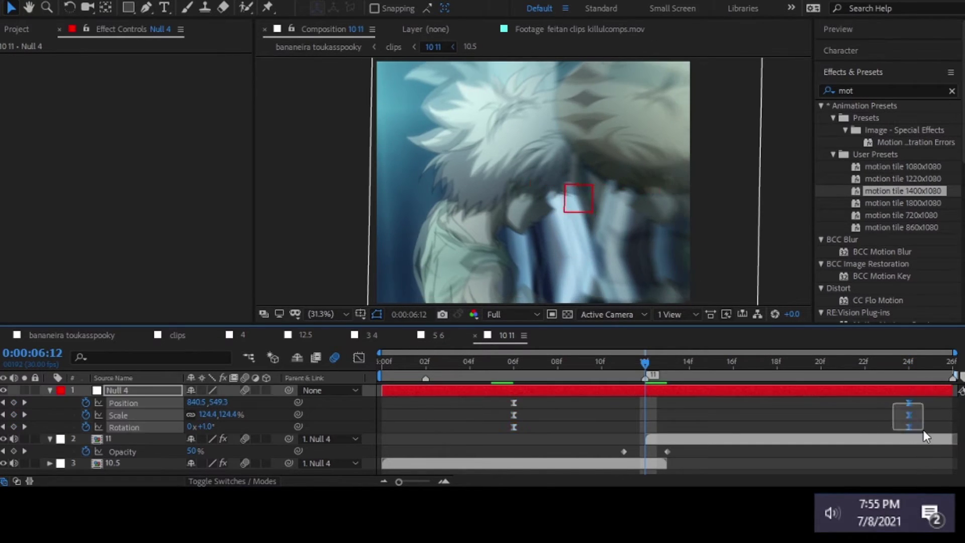
key(F9)
Stretch the Position easing and set the end Position keyframe's influence to 9 in the speed graph
key(shift+F3)
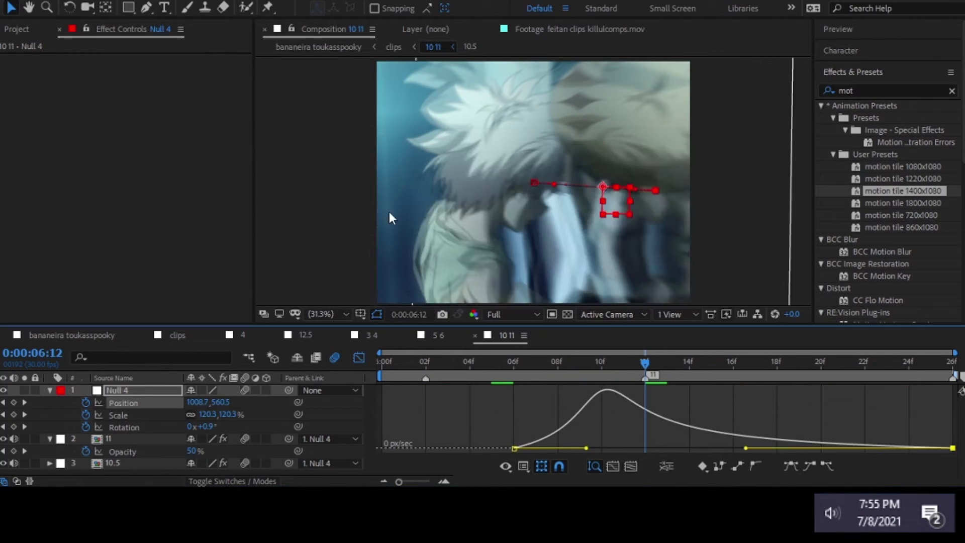
drag(586, 447, 628, 447)
double_click(513, 448)
key(Return)
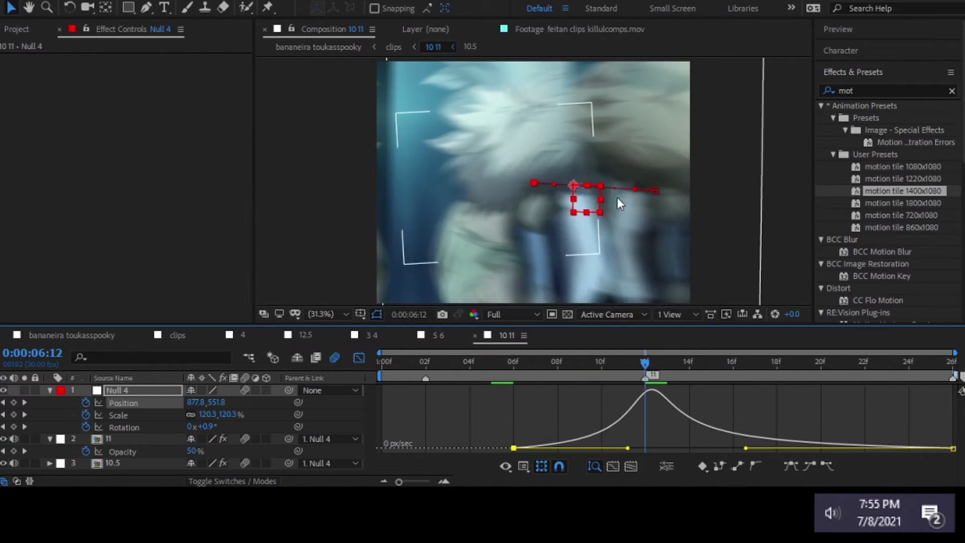
text(9)
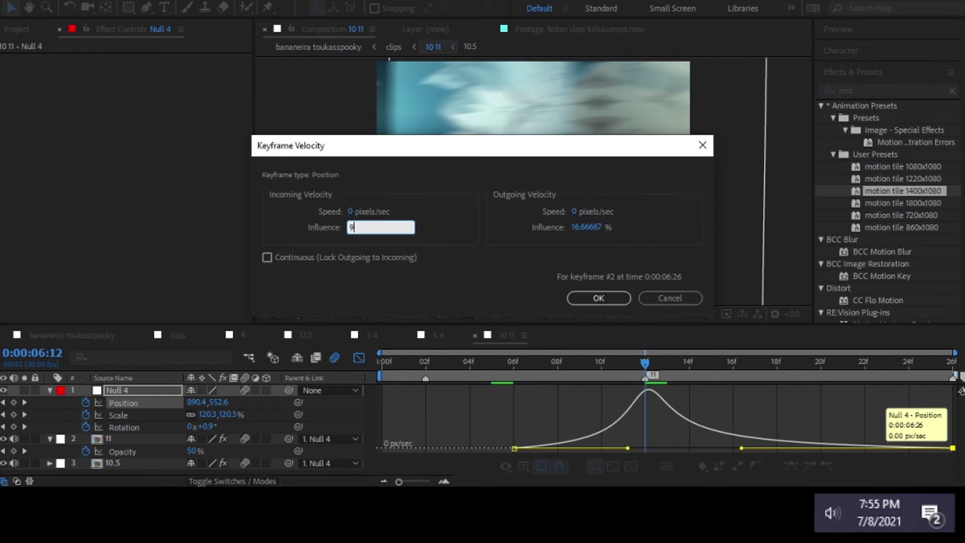
key(Return)
Set Keyframe Velocity influence on Null 4's end Scale and Rotation keyframes
click(146, 415)
key(ctrl+shift+k)
key(Return)
key(ctrl+shift+k)
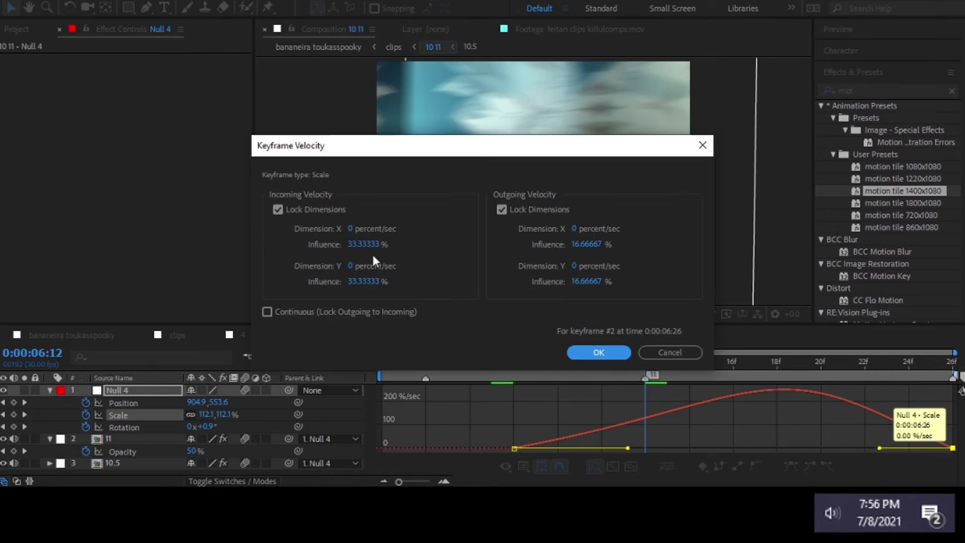
key(Return)
click(146, 427)
key(ctrl+shift+k)
key(Return)
key(ctrl+shift+k)
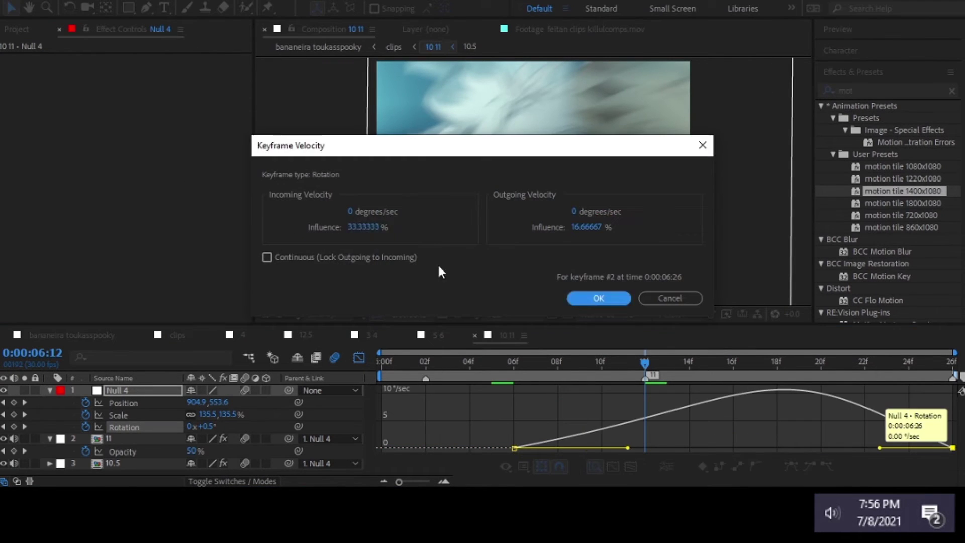
key(Return)
Sharpen the first Null 1 layer's Scale easing in the speed graph so the zoom snaps
click(71, 335)
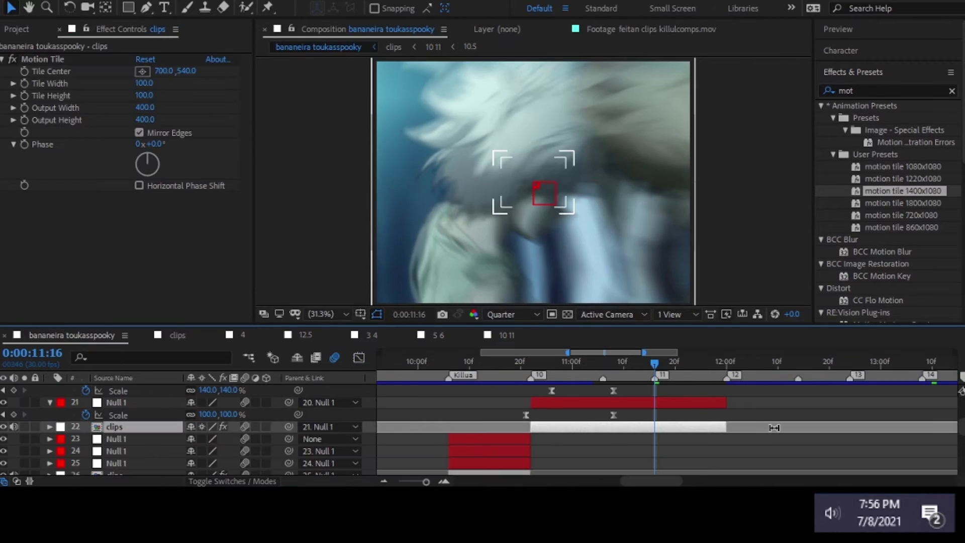
drag(647, 362, 674, 387)
scroll(666, 405, up, 1)
click(646, 403)
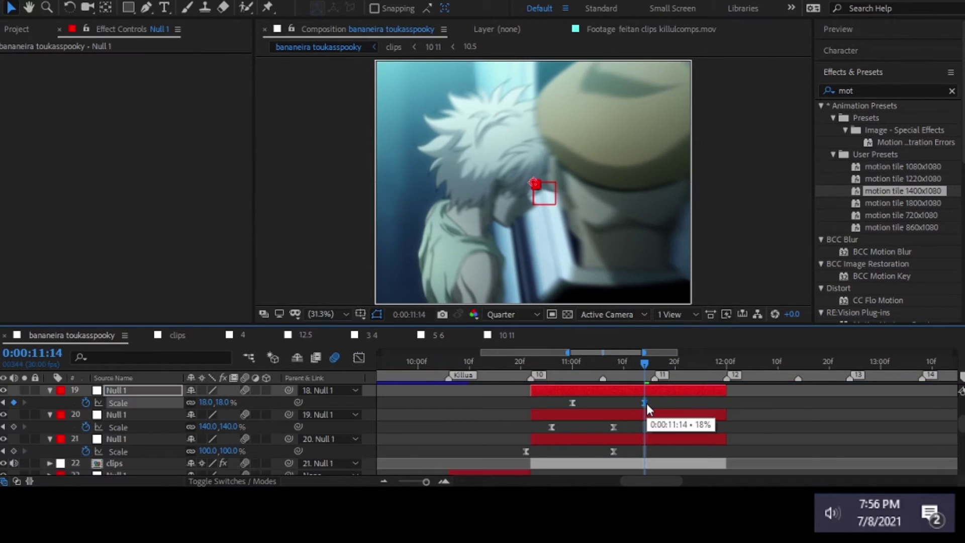
key(equal)
click(564, 363)
key(shift+F3)
drag(563, 389, 549, 389)
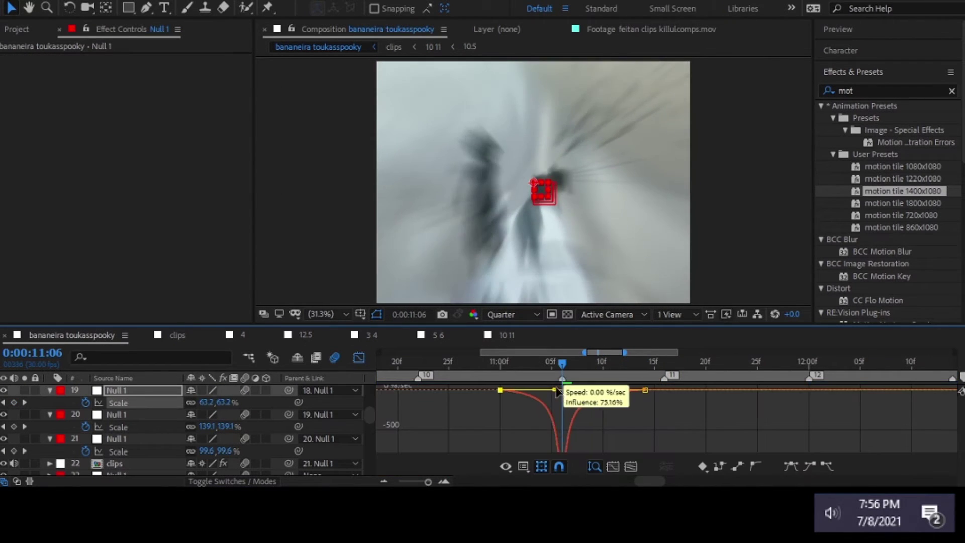
Set Keyframe Velocity on the left and right Scale keyframes
double_click(500, 389)
click(596, 224)
key(Return)
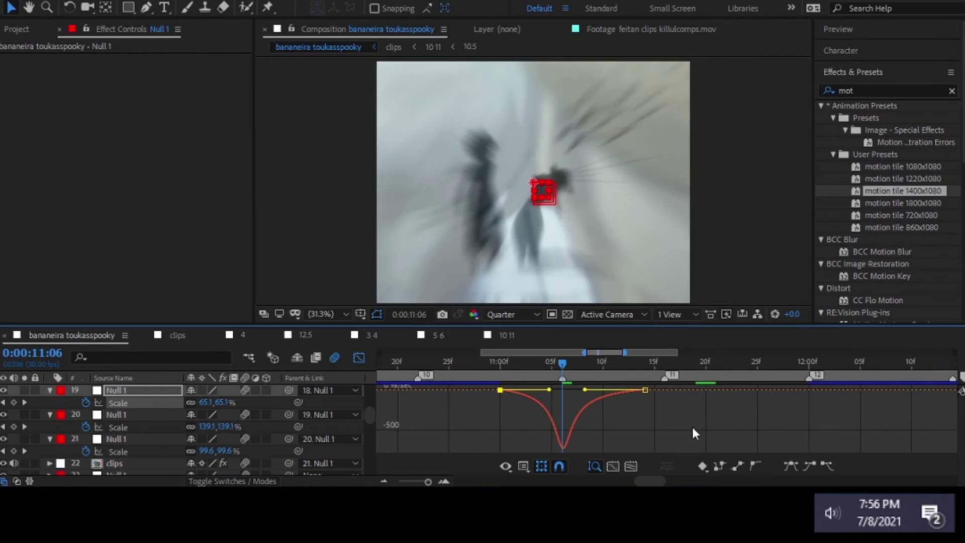
double_click(644, 389)
click(367, 224)
key(Return)
Return to the layer timeline and review the earlier transitions around 7:12
key(minus)
mouse_move(560, 363)
mouse_down()
mouse_move(490, 363)
mouse_move(609, 363)
mouse_move(446, 363)
mouse_move(611, 363)
mouse_up()
click(361, 358)
click(585, 364)
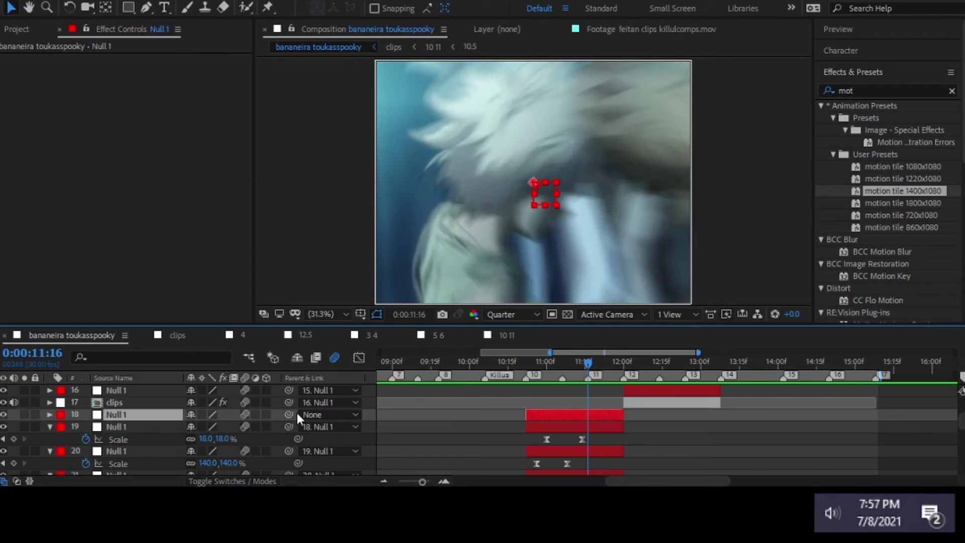
scroll(297, 411, down, 3)
drag(419, 366, 466, 363)
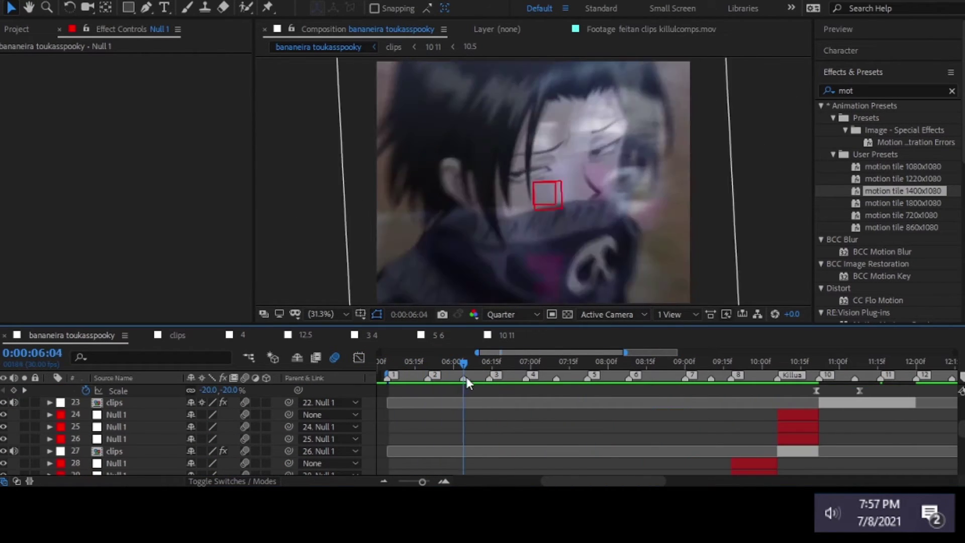
scroll(402, 397, down, 5)
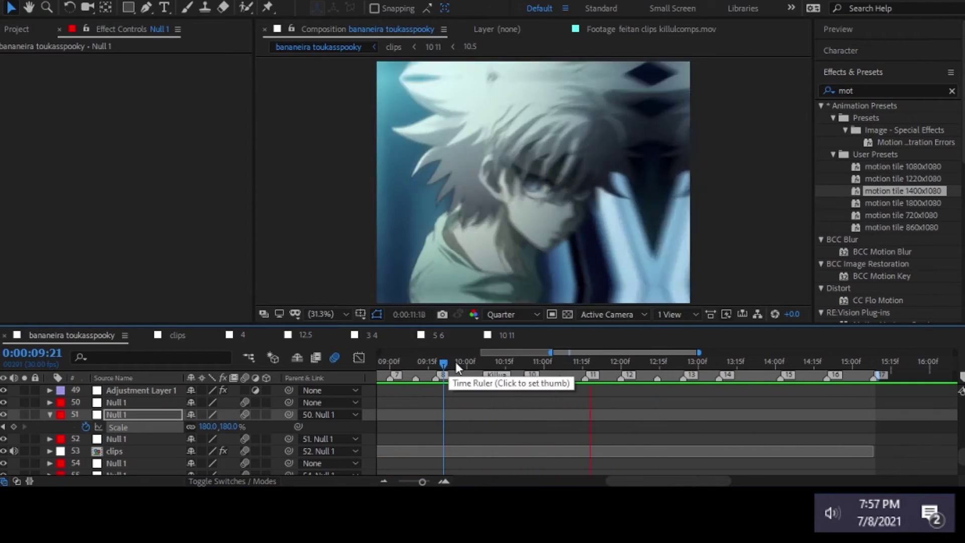
scroll(610, 374, up, 3)
Check the zoom transition between 11:14 and 11:26
mouse_move(485, 363)
mouse_down()
mouse_move(611, 363)
mouse_move(430, 363)
mouse_up()
scroll(593, 376, up, 5)
click(583, 364)
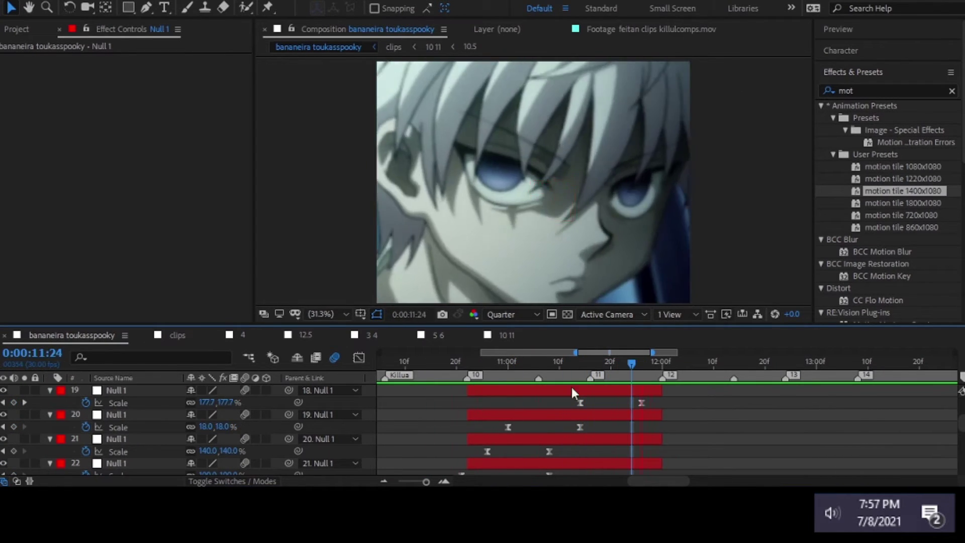
click(589, 362)
scroll(605, 374, down, 3)
scroll(605, 428, down, 5)
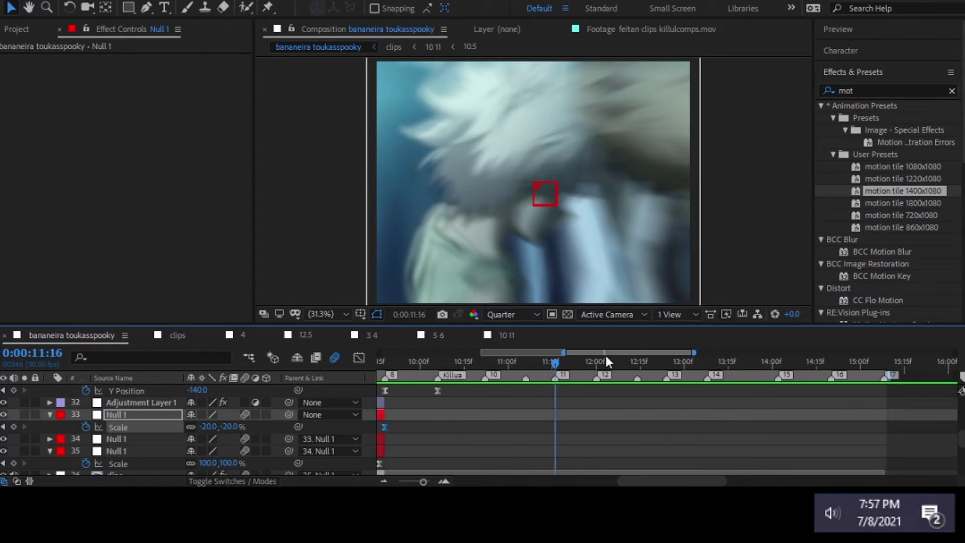
scroll(531, 435, up, 6)
Play through the zoom up to the 11:28 cut, then open the clips precomp
click(565, 441)
click(523, 374)
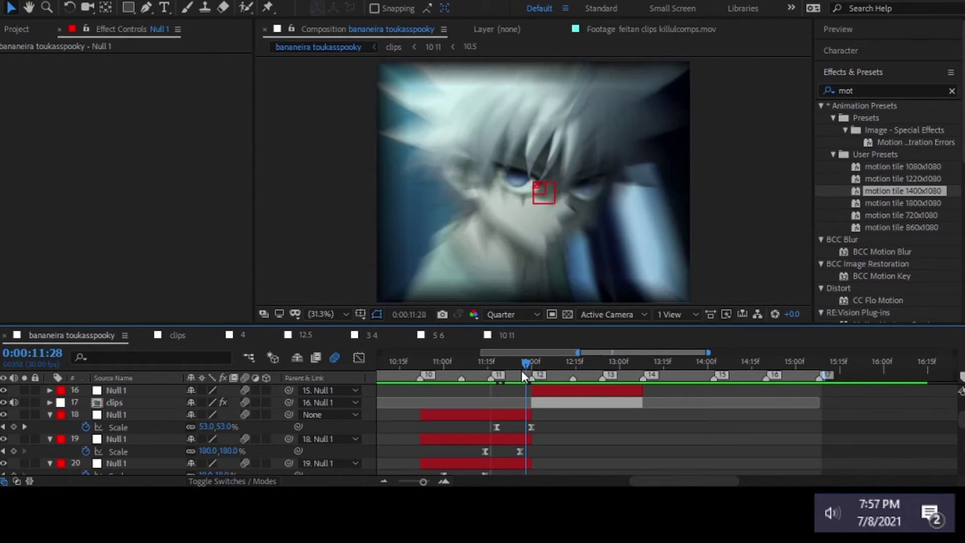
drag(462, 363, 523, 362)
scroll(502, 427, down, 3)
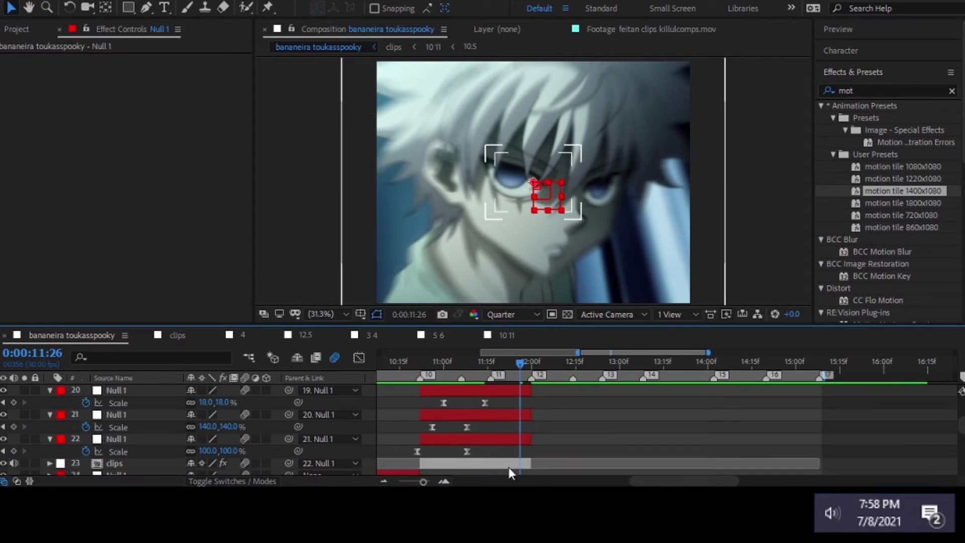
click(114, 462)
drag(521, 382, 409, 372)
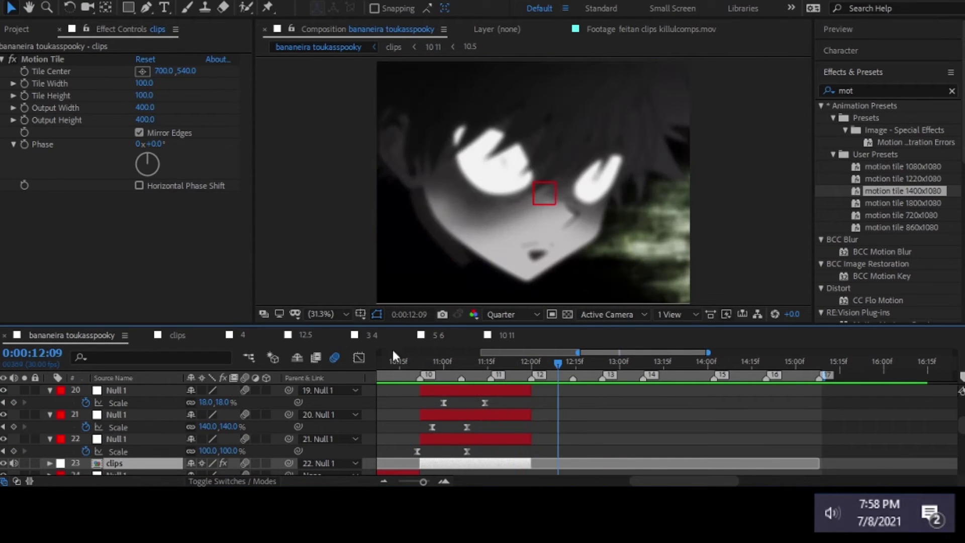
double_click(516, 462)
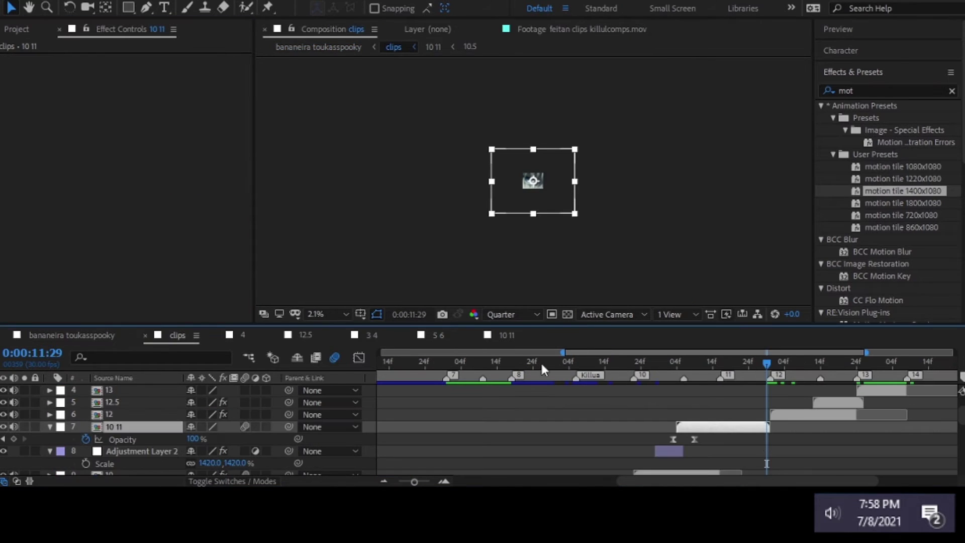
In the main comp, drag Adjustment Layer 1 above the Null 1 layers and preview the fisheye warp
key(shift+Escape)
drag(142, 433, 141, 400)
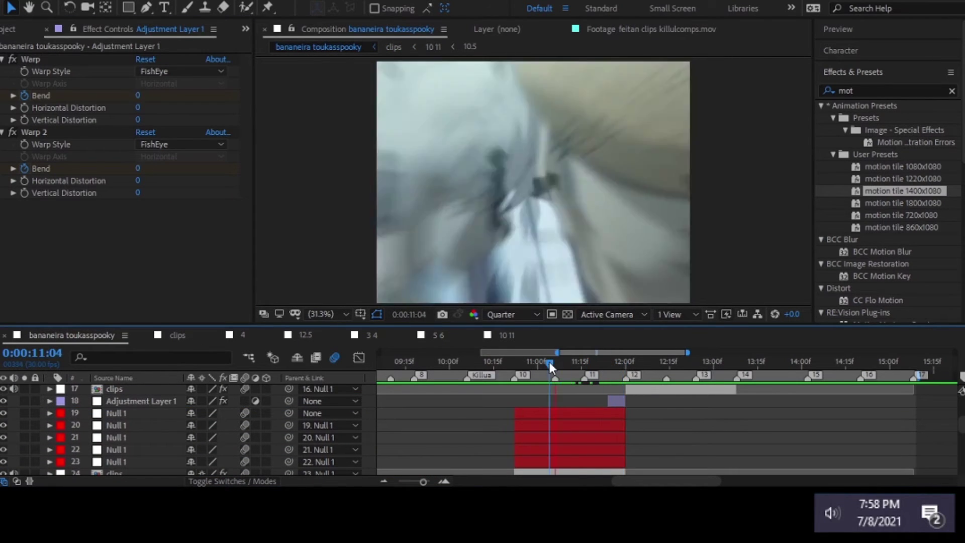
key(space)
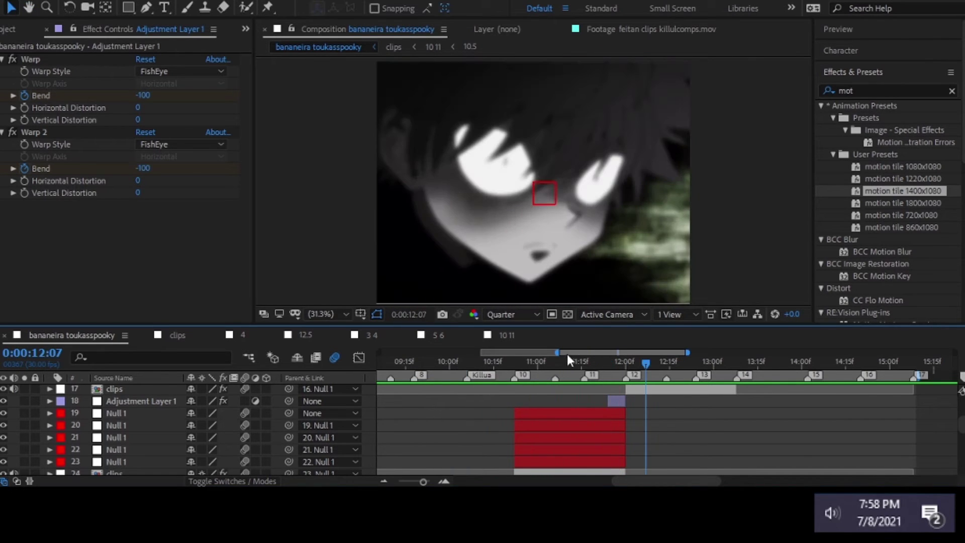
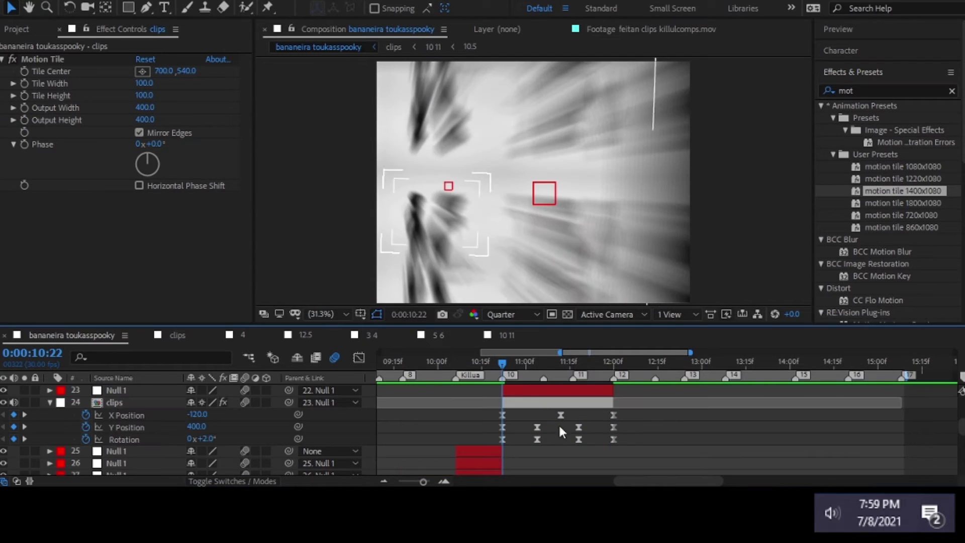
Set the clips layer's X Position keyframe to -200 and the Motion Tile output width to 480
mouse_move(539, 373)
mouse_down()
mouse_move(490, 375)
mouse_move(563, 390)
mouse_move(593, 372)
mouse_up()
key(=)
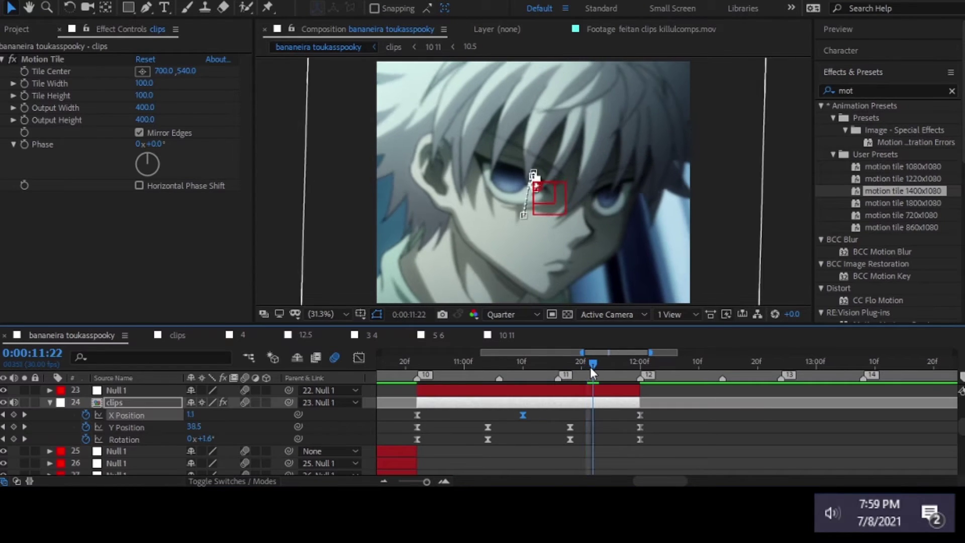
key(Page_Down)
key(Page_Down)
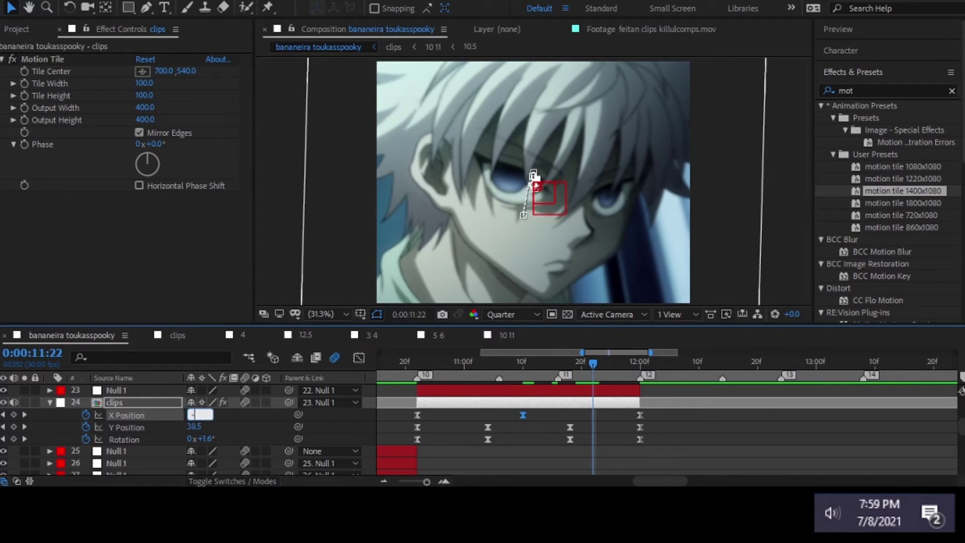
drag(640, 398, 636, 397)
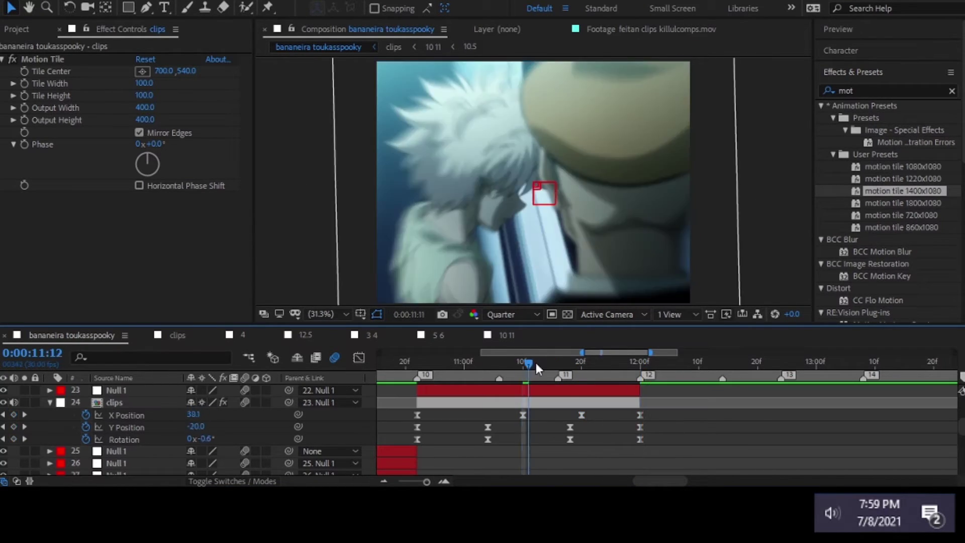
click(195, 415)
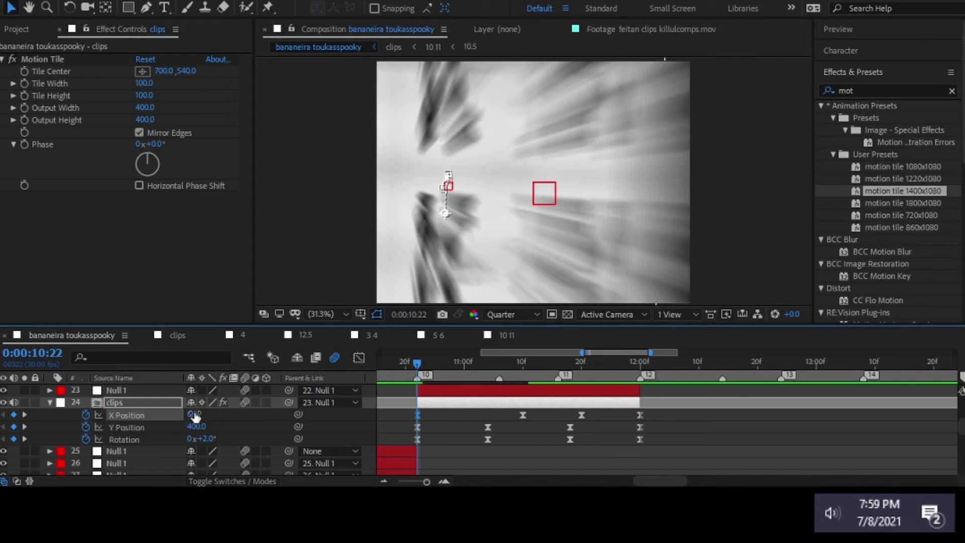
text(-200)
key(Return)
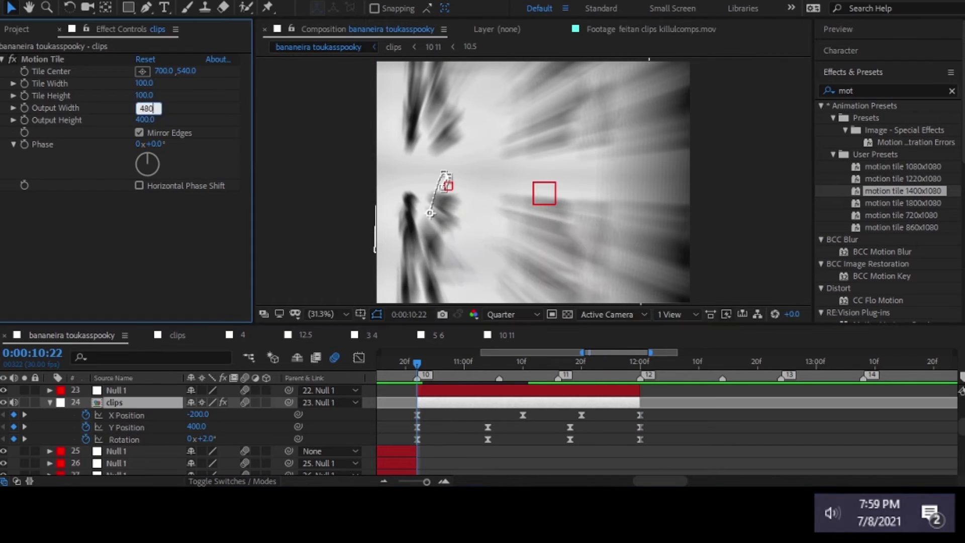
click(426, 364)
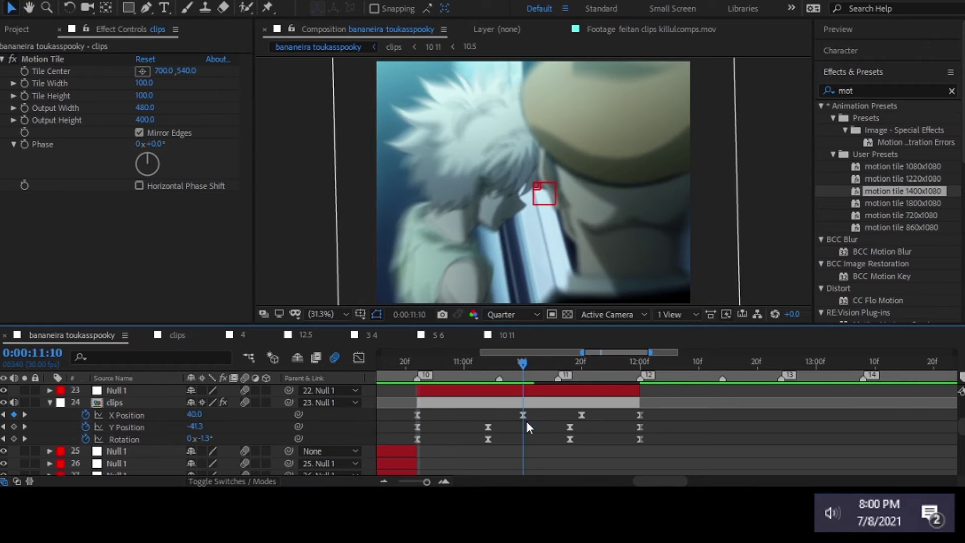
Raise the clips layer's Y Position shake value at the first keyframe, then preview the shake
click(184, 414)
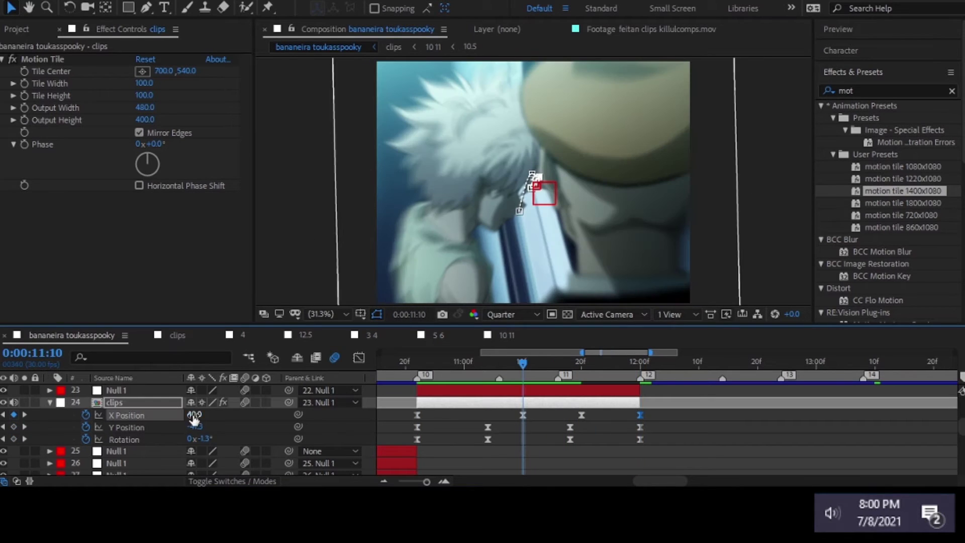
key(minus)
click(470, 367)
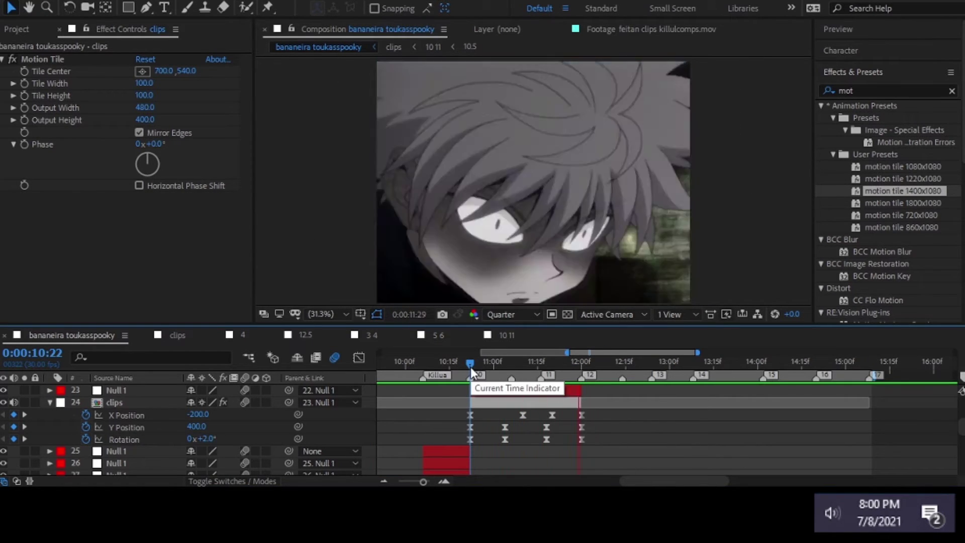
mouse_move(470, 367)
mouse_down()
mouse_move(430, 363)
mouse_move(556, 369)
mouse_up()
drag(195, 427, 483, 432)
click(200, 427)
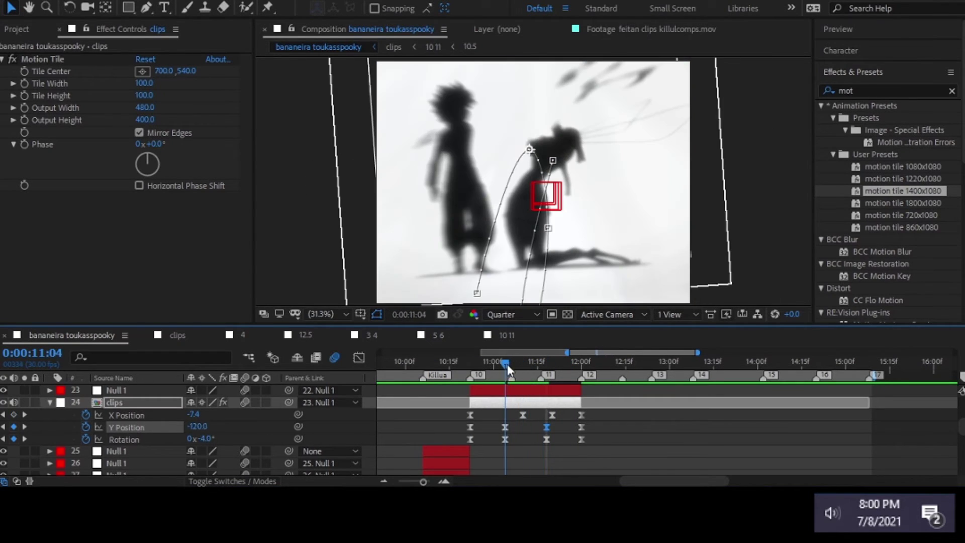
click(470, 362)
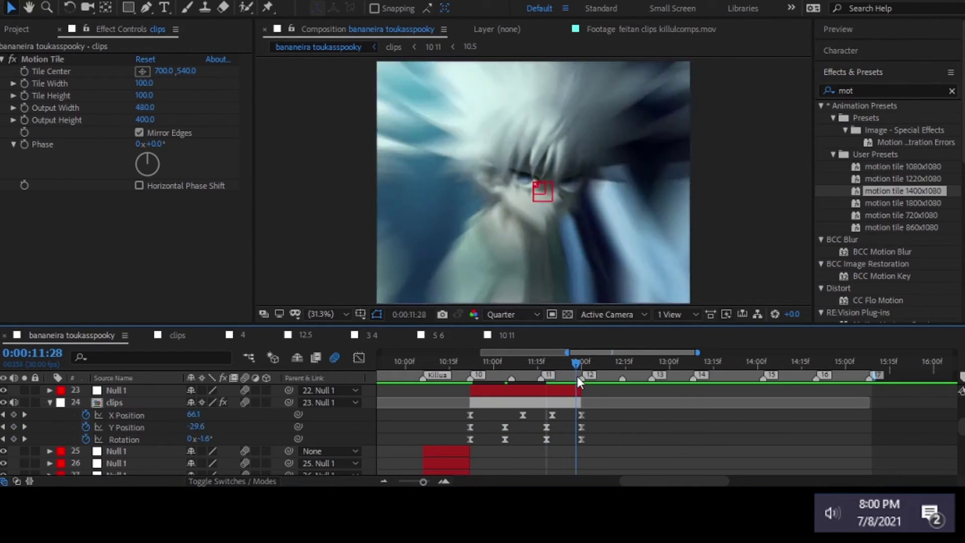
key(Return)
click(470, 362)
click(504, 367)
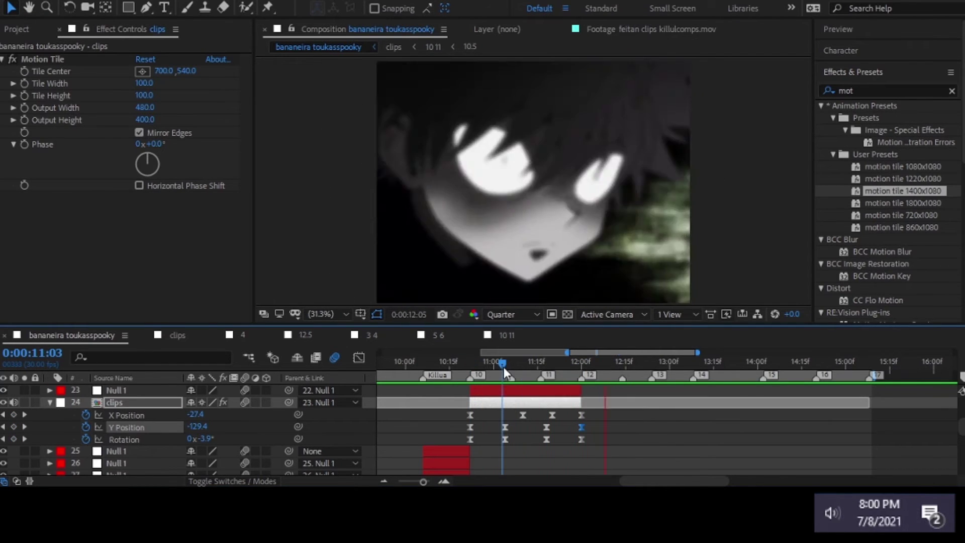
click(546, 364)
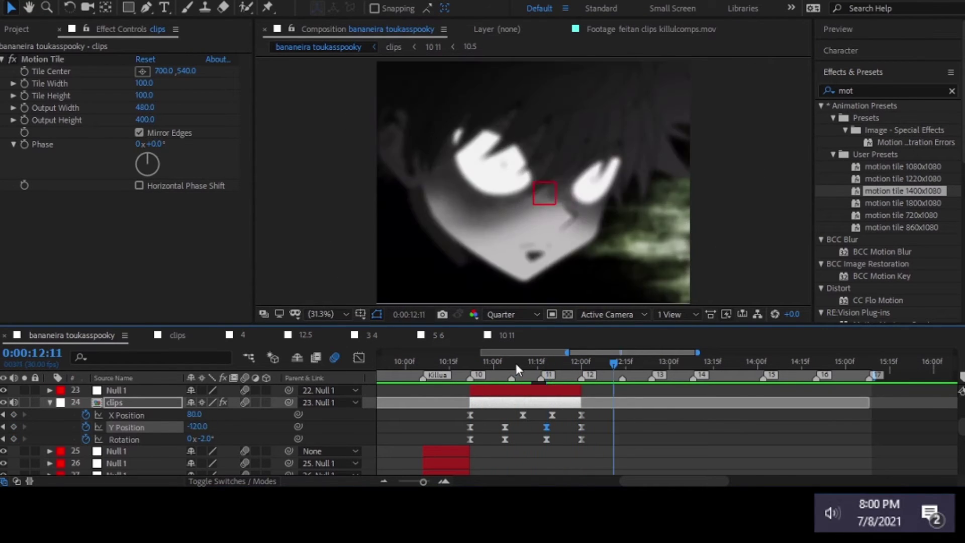
scroll(559, 415, up, 3)
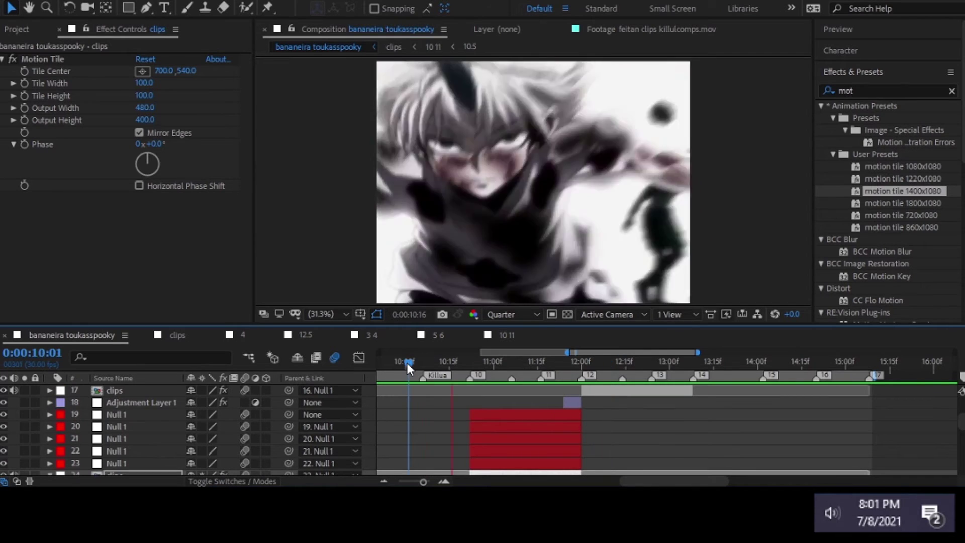
Nudge one of the layer 20 Null 1's Scale keyframes slightly later
click(548, 426)
key(u)
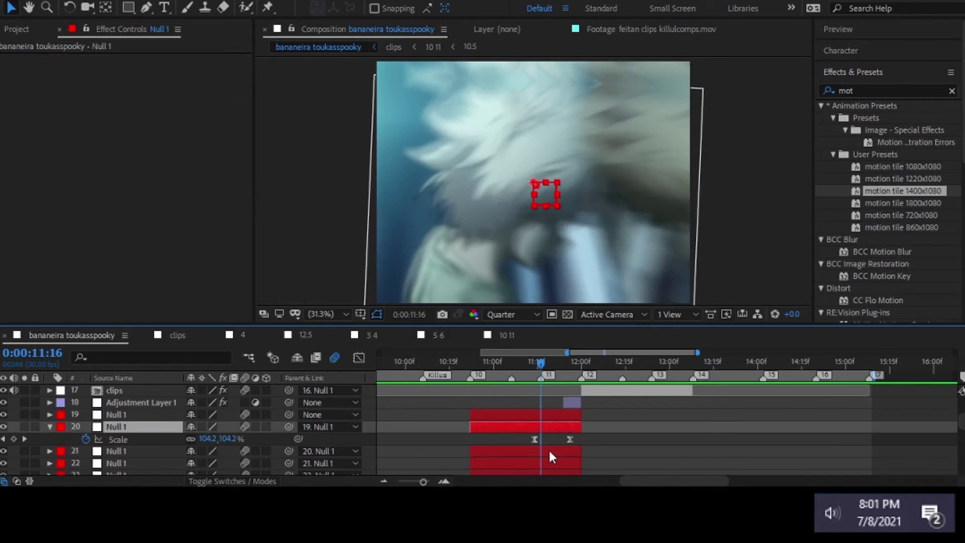
drag(573, 440, 576, 439)
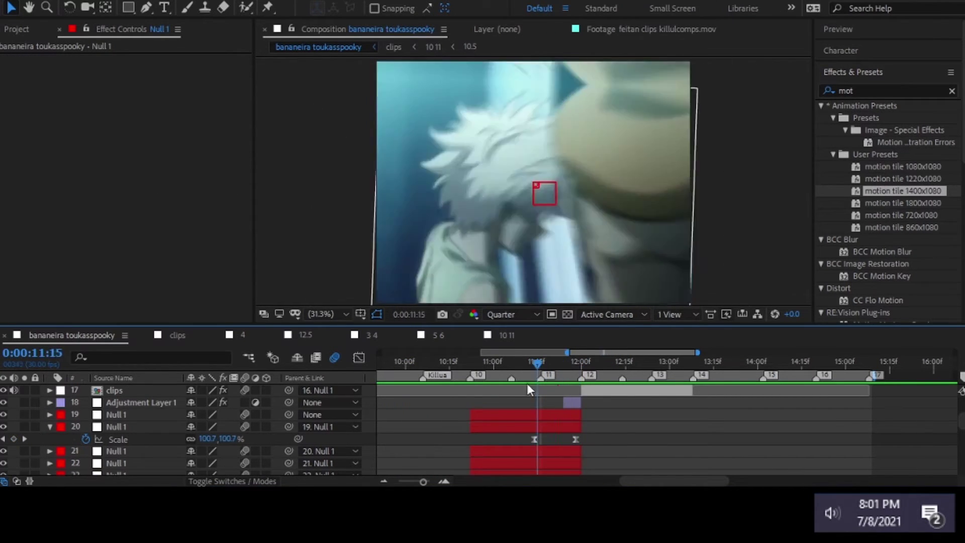
drag(526, 369, 575, 385)
Inspect the layer 19 Null 1's Scale curve in the Graph Editor
click(550, 413)
key(u)
key(equal)
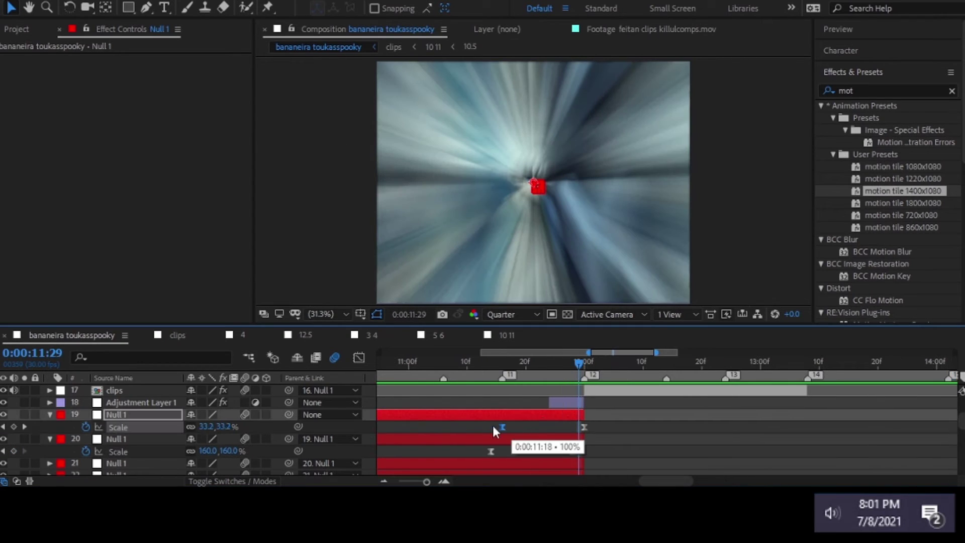
click(358, 358)
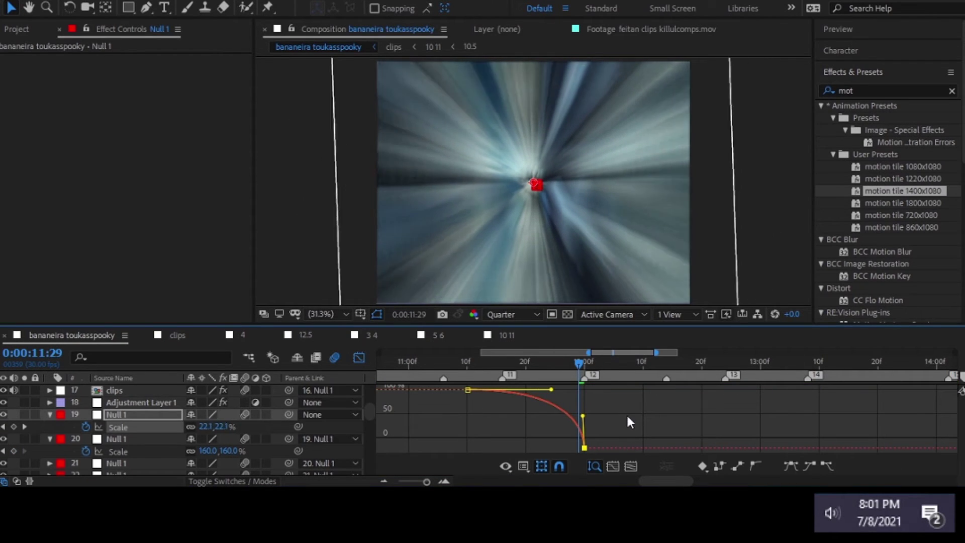
key(equal)
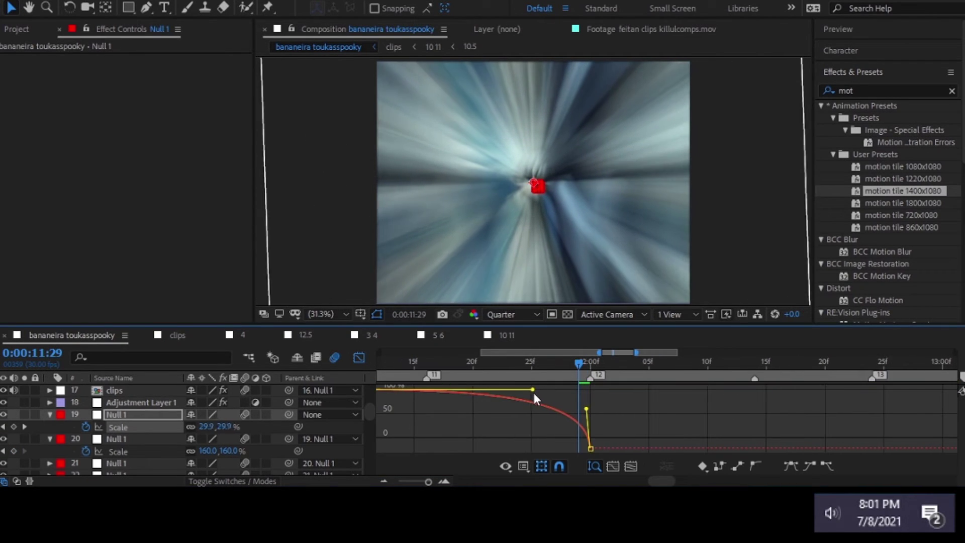
key(minus)
key(minus)
key(minus)
mouse_move(561, 360)
mouse_down()
mouse_move(504, 362)
mouse_move(519, 373)
mouse_up()
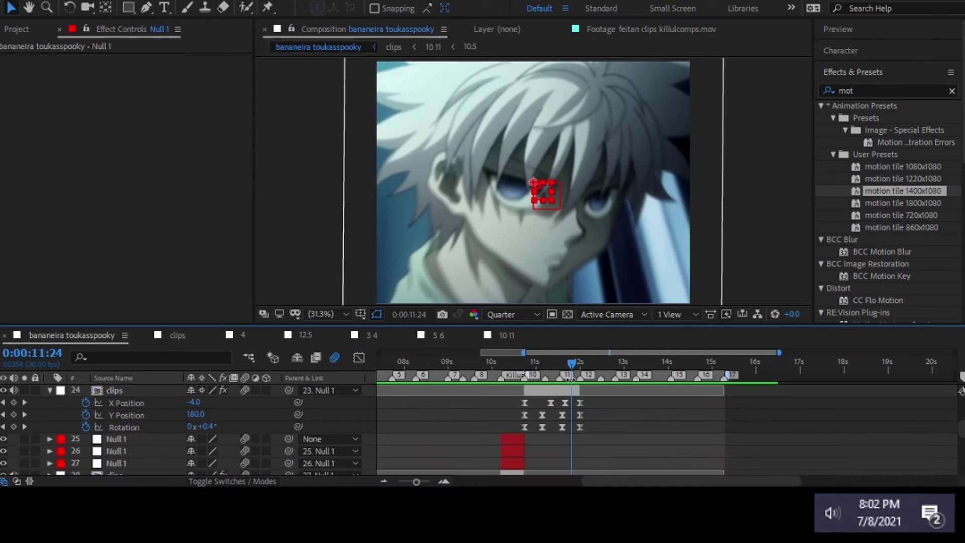
Adjust the clips layer's Rotation and Y Position shake values, lowering the last Y value to 140
drag(211, 431, 5, 434)
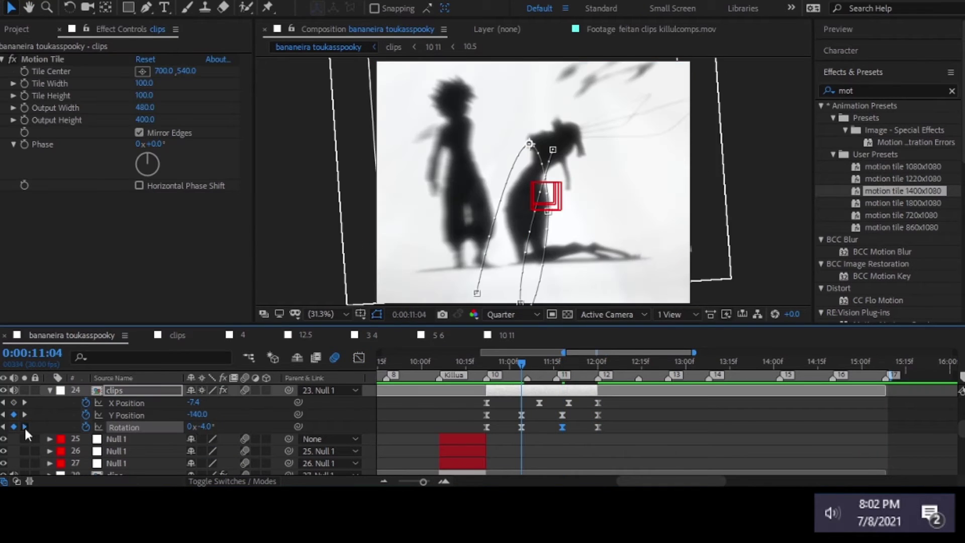
double_click(25, 427)
click(564, 394)
key(j)
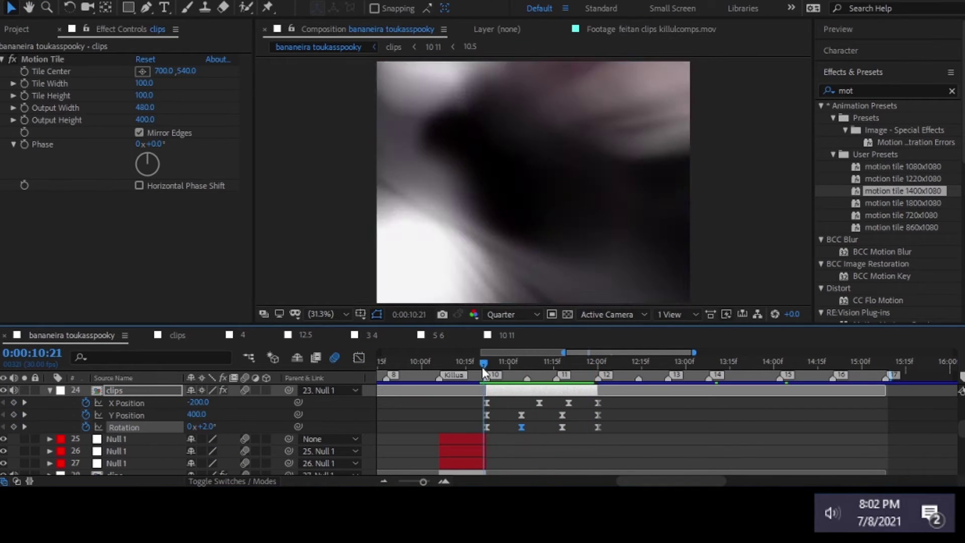
drag(483, 363, 598, 385)
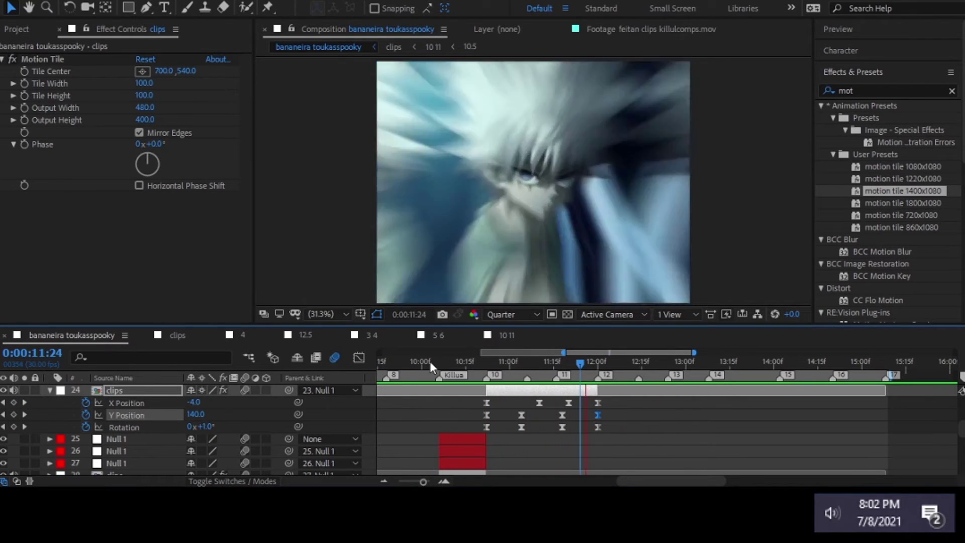
Move a Null 1 Scale keyframe slightly later and review from 11:07
drag(430, 361, 596, 370)
scroll(585, 427, up, 3)
drag(591, 415, 597, 415)
mouse_move(596, 371)
mouse_down()
mouse_move(480, 370)
mouse_move(574, 370)
mouse_up()
Ease the layer 21 null's 11:18 Scale keyframe with 84% influence in the Graph Editor
click(536, 400)
click(536, 390)
key(u)
key(equal)
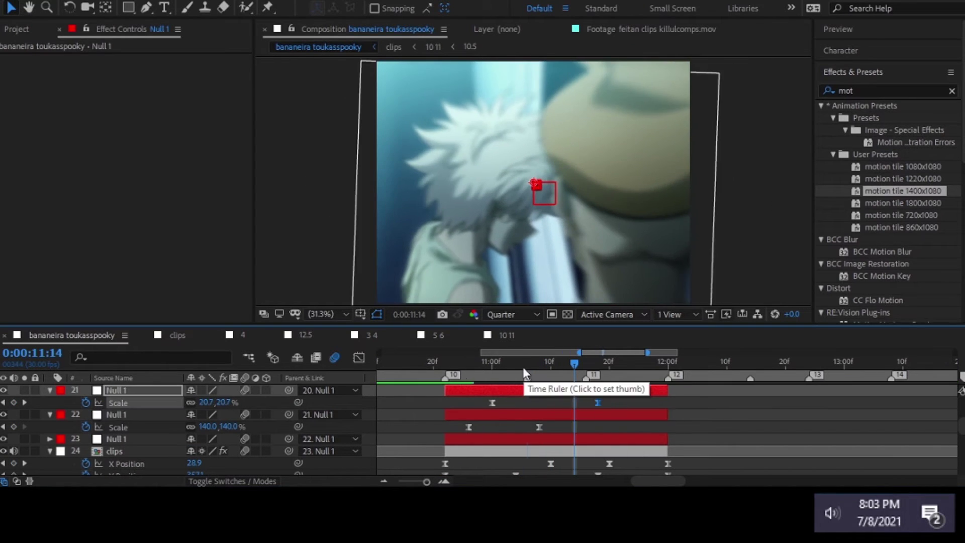
click(524, 372)
click(359, 357)
click(359, 358)
click(359, 358)
right_click(495, 433)
click(517, 338)
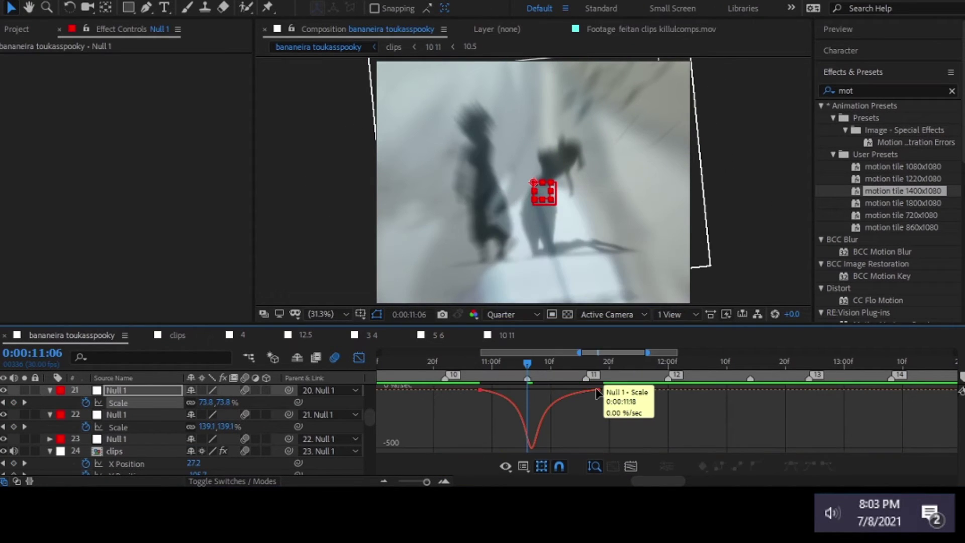
double_click(597, 391)
key(Return)
Review the zoom from 10:21 across the shake, then switch to the 10 11 composition
key(minus)
drag(499, 359, 484, 362)
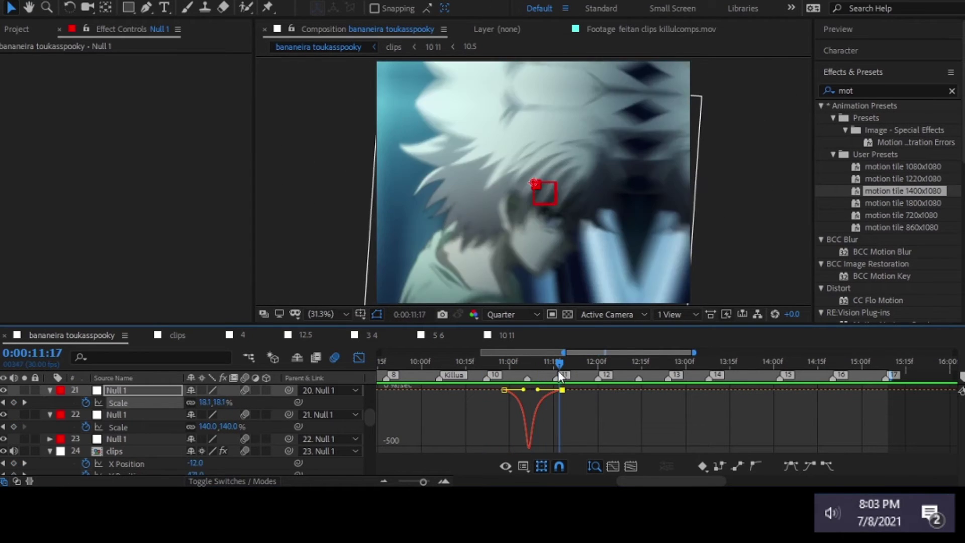
drag(484, 362, 558, 370)
key(shift+period)
click(644, 360)
key(shift+F3)
Shift the Null 4 keyframes two frames later and set velocity easing on both Position keyframes
drag(515, 426, 562, 407)
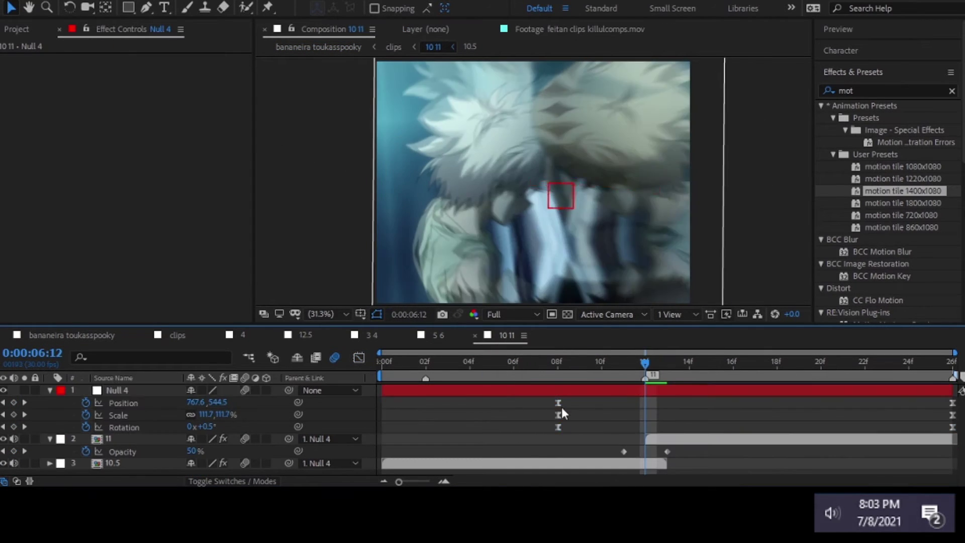
key(shift+F3)
key(ctrl+shift+k)
key(Return)
drag(647, 448, 629, 448)
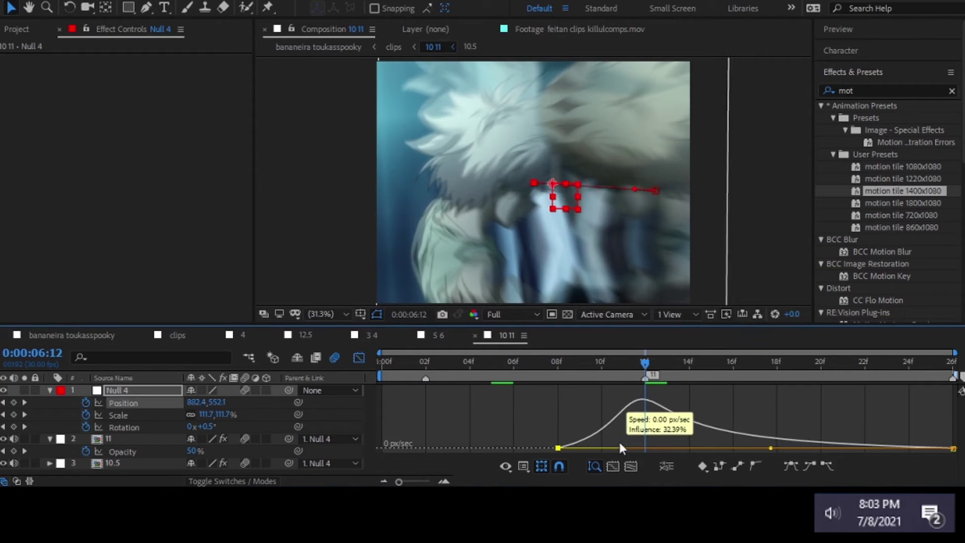
key(ctrl+shift+k)
key(Return)
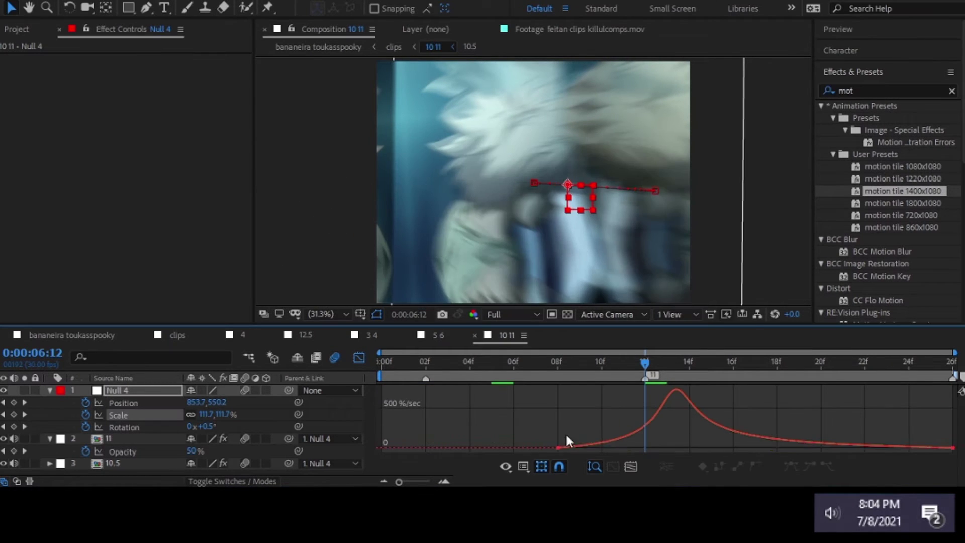
Apply keyframe velocity easing to the left and right Null 4 Scale keyframes
key(ctrl+shift+k)
key(Return)
click(952, 447)
key(ctrl+shift+k)
key(Return)
click(435, 435)
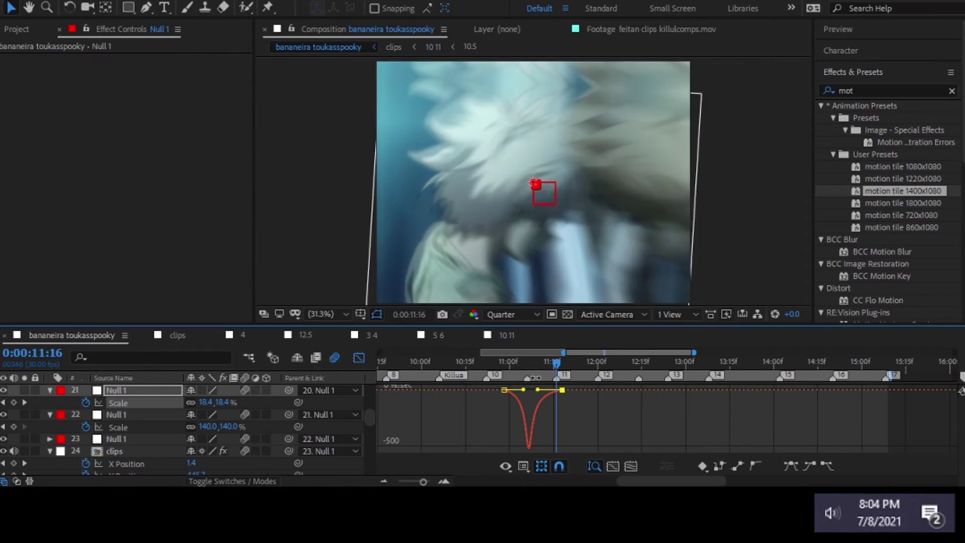
Review the null zoom from 10:21 to 11:16 and preview layer 11's Twixtor Pro Speed % ramp
mouse_move(535, 377)
mouse_down()
mouse_move(484, 367)
mouse_move(571, 366)
mouse_up()
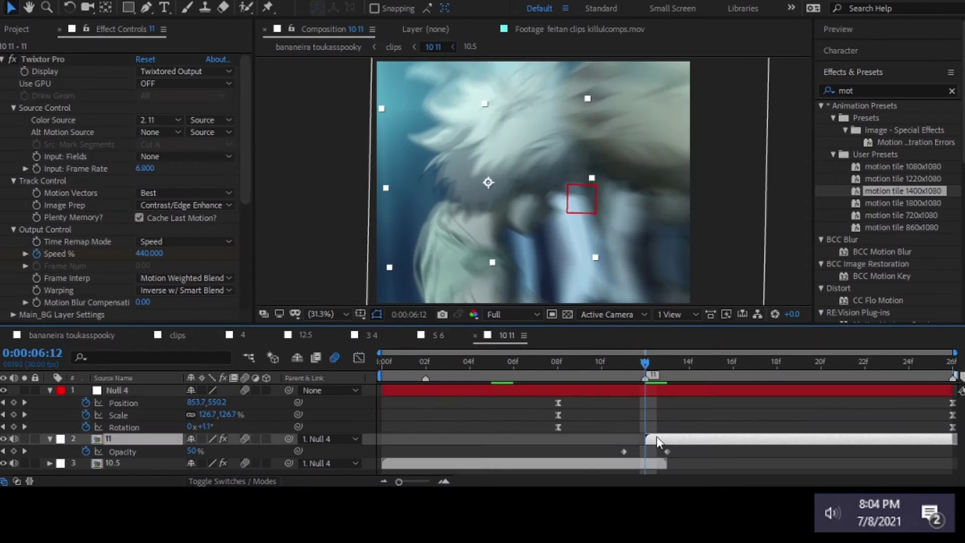
key(u)
key(Return)
key(space)
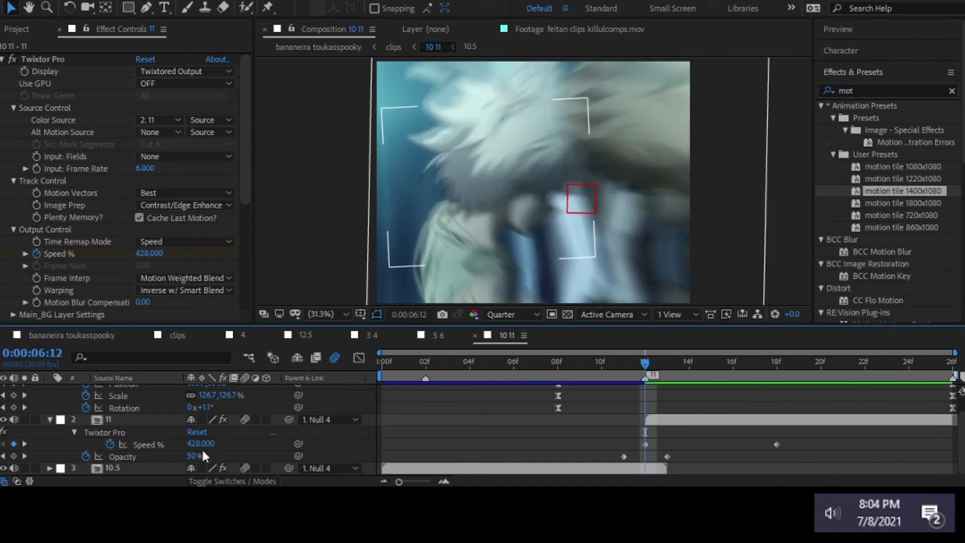
click(777, 444)
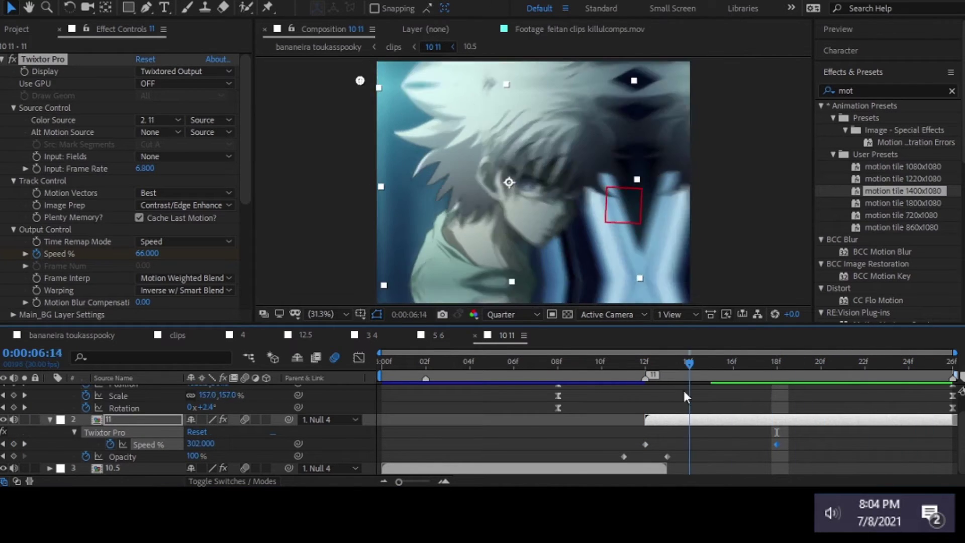
Return to bananeira toukasspooky and preview the composition from 10:20
click(70, 335)
click(480, 362)
key(space)
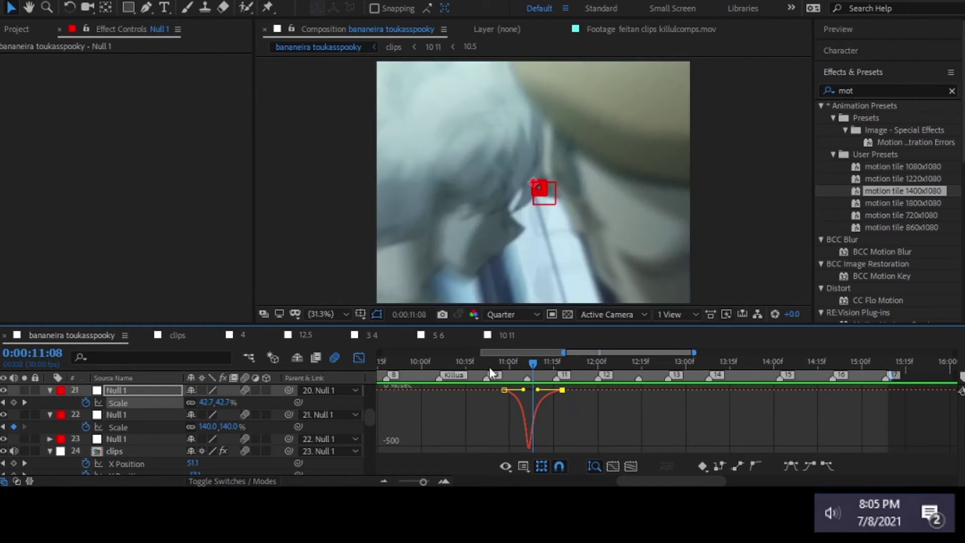
Commit the new Y Position shake value at 12:00 and preview the section from 9:17
key(shift+F3)
click(563, 363)
click(24, 439)
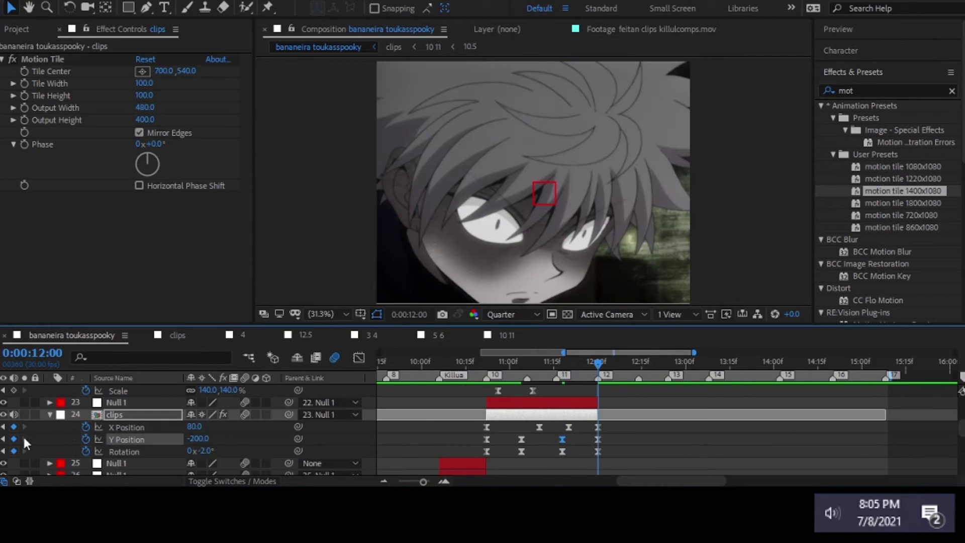
key(Return)
key(space)
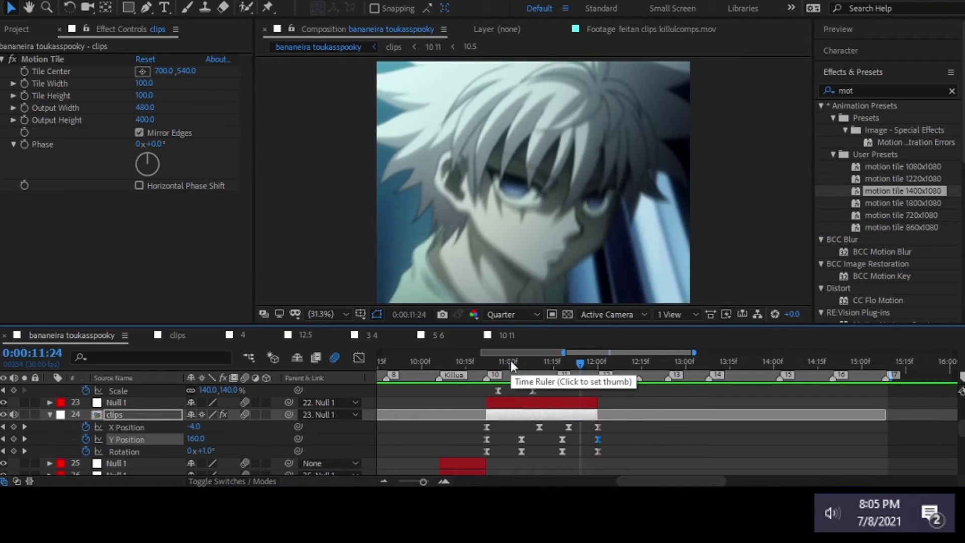
click(483, 363)
click(384, 362)
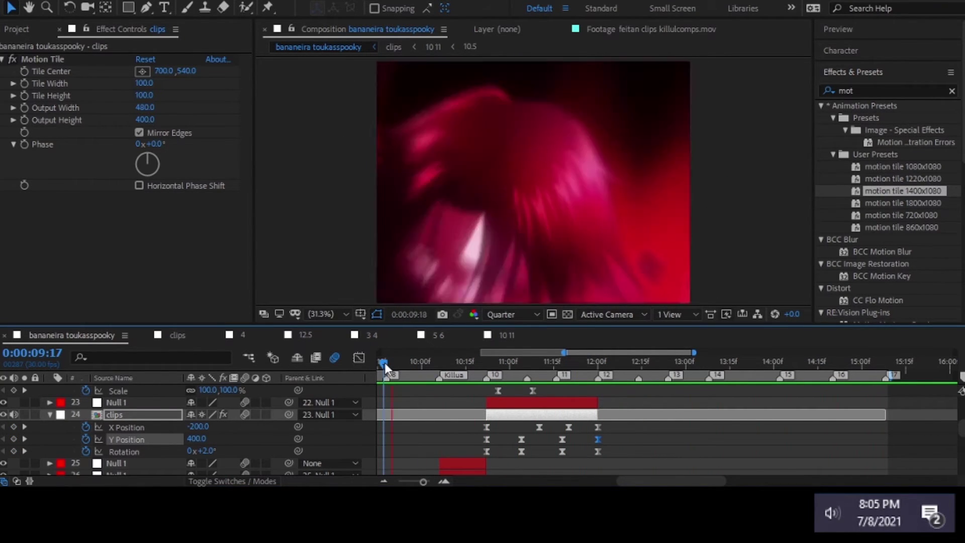
key(space)
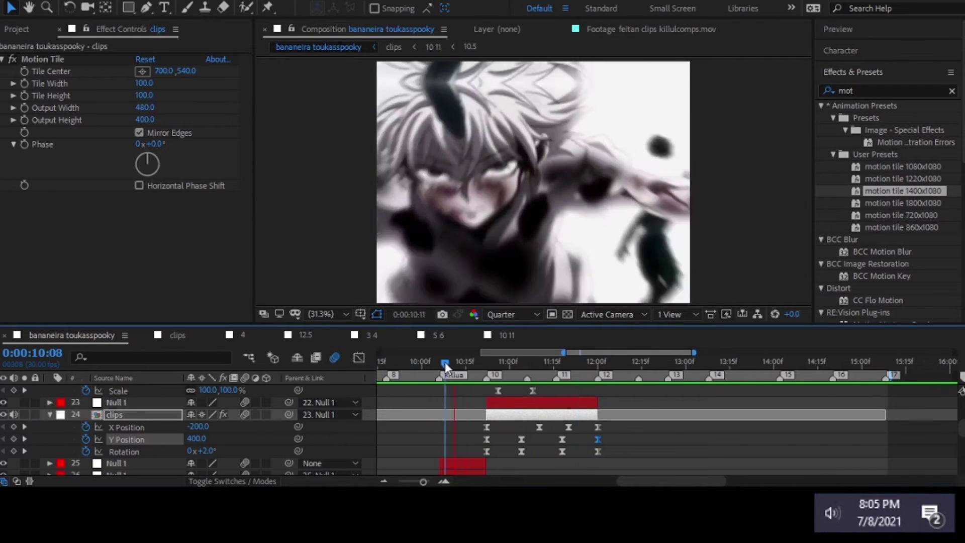
Set clips layer 28's X Position to 40.0 and scrub through the shake around 10:19
scroll(469, 409, down, 3)
click(462, 426)
key(u)
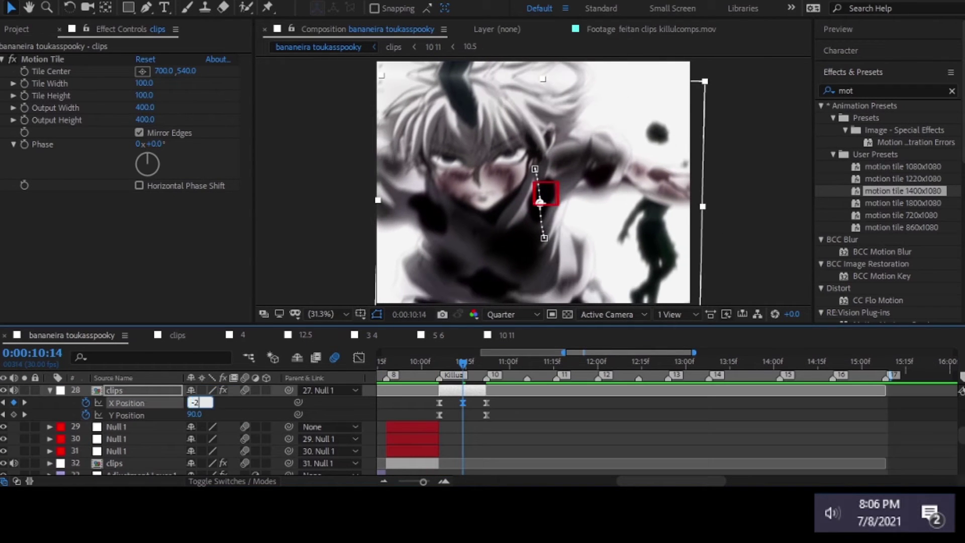
click(439, 362)
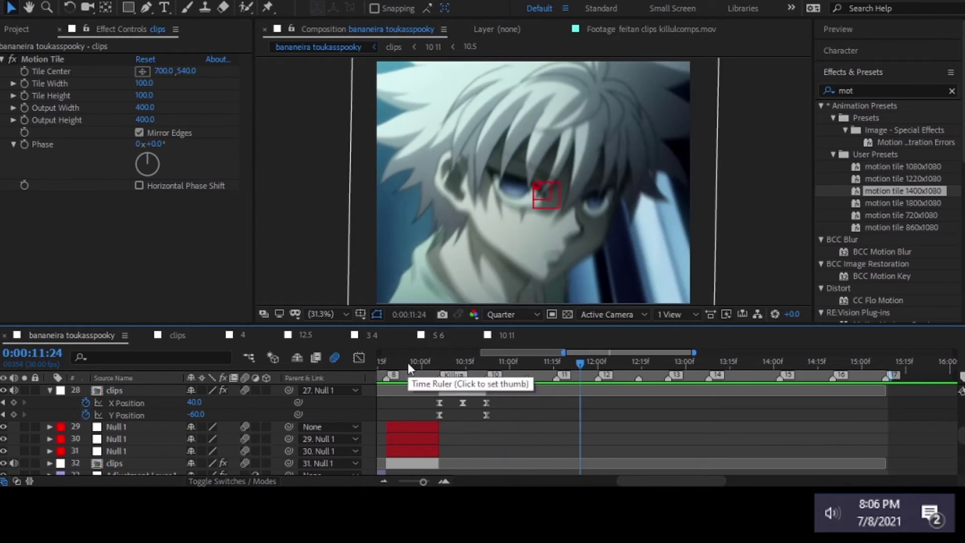
click(478, 362)
drag(479, 360, 505, 364)
Check the 10 11 precomp layer's animated Opacity, then return to bananeira toukasspooky
double_click(527, 390)
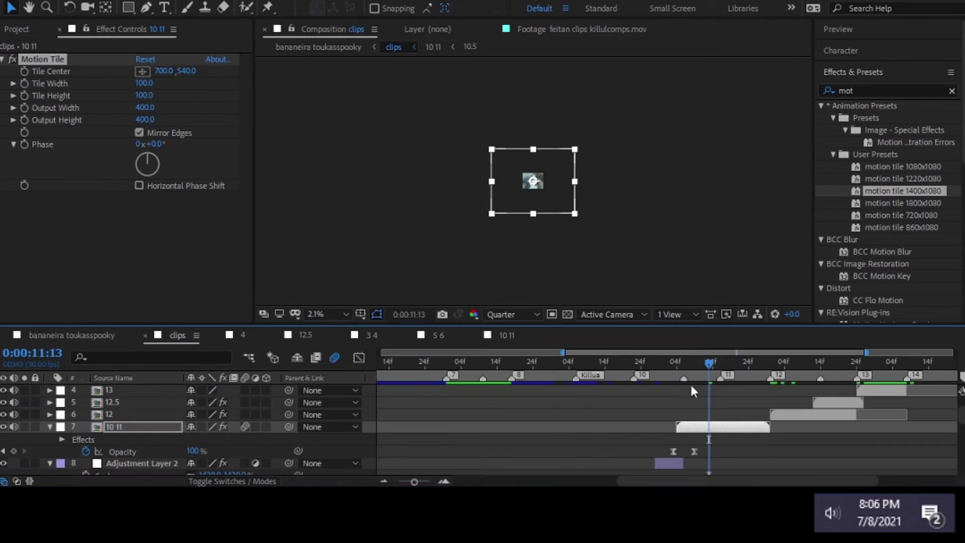
key(t)
key(equal)
key(equal)
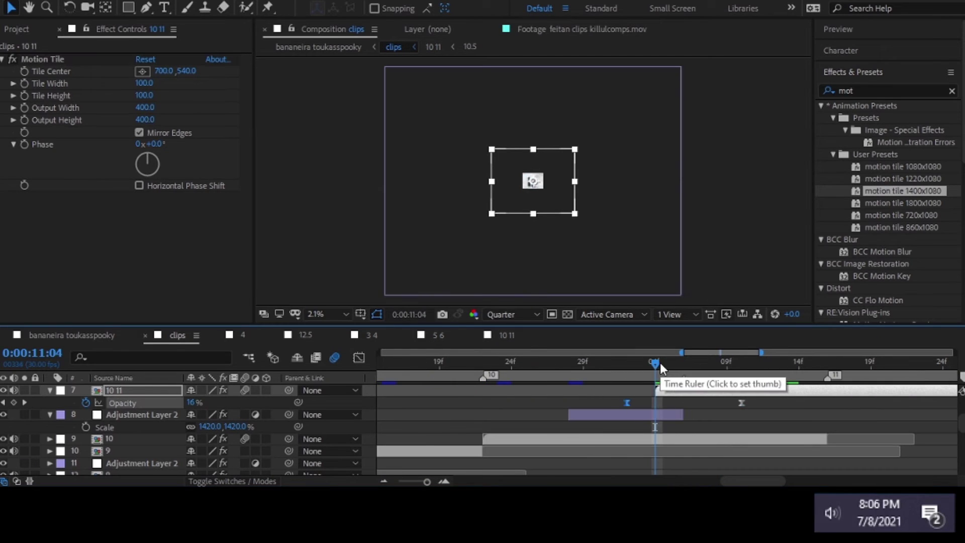
click(70, 335)
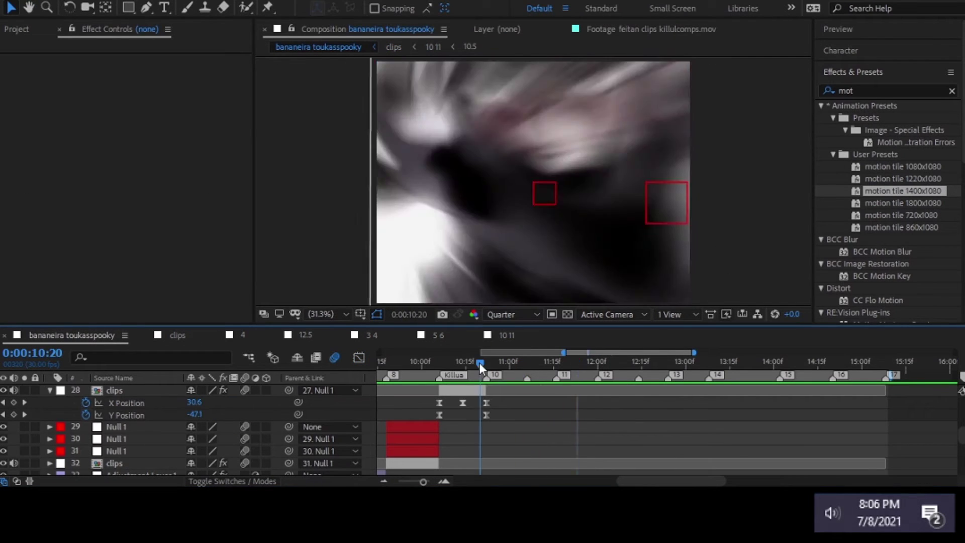
scroll(526, 400, up, 5)
Shift both Null 1 zoom layers later in time
drag(547, 363, 563, 363)
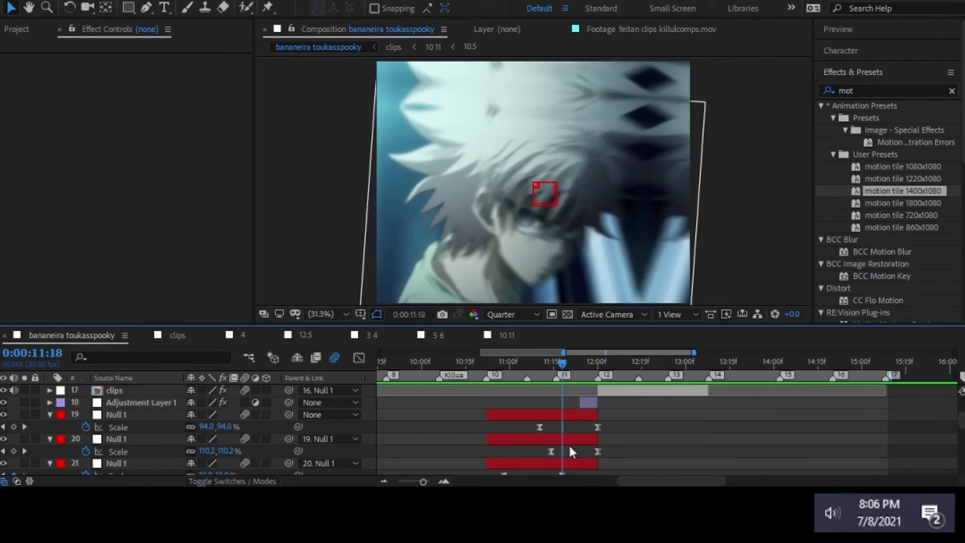
click(565, 439)
drag(565, 438, 586, 438)
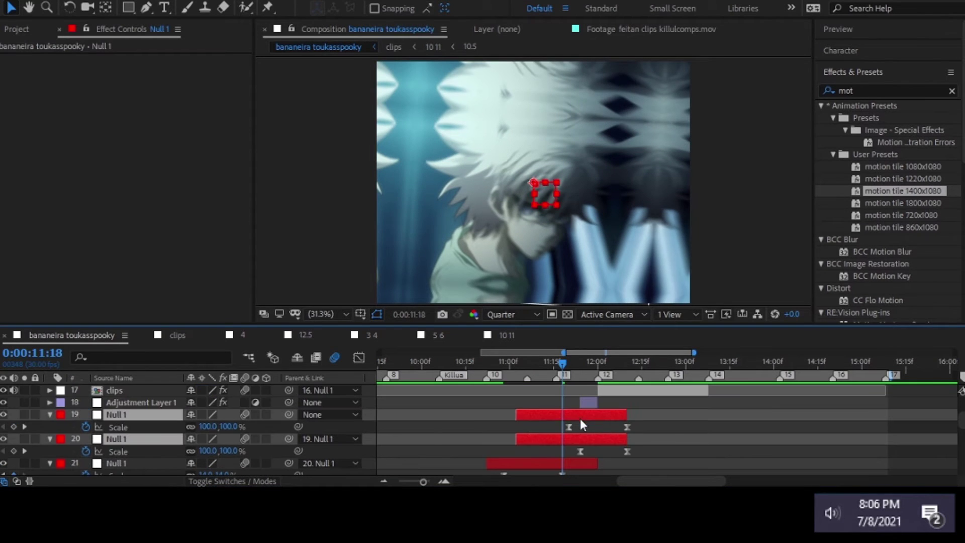
click(564, 427)
click(583, 374)
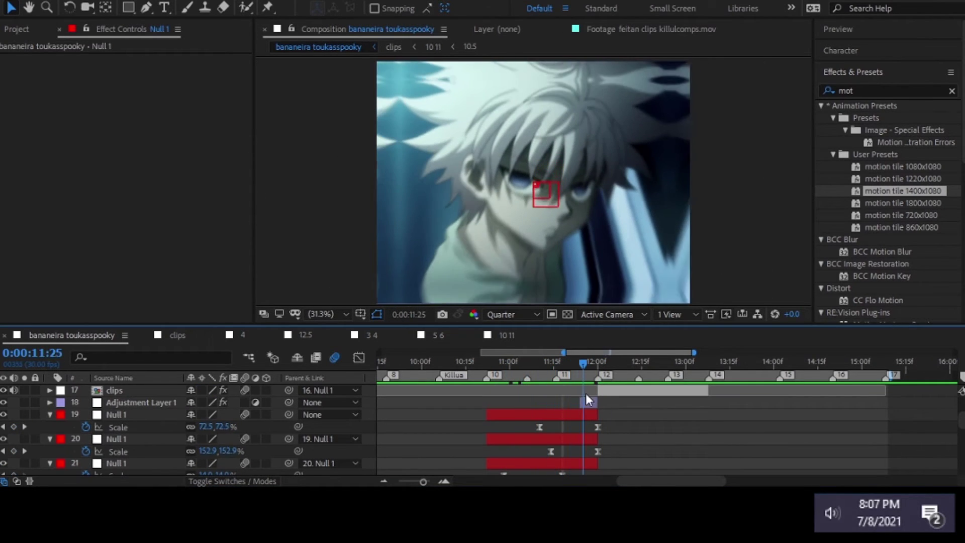
Set layer 20's Scale keyframe near 12:00 to 200% and preview the zoom
scroll(586, 400, down, 3)
click(603, 415)
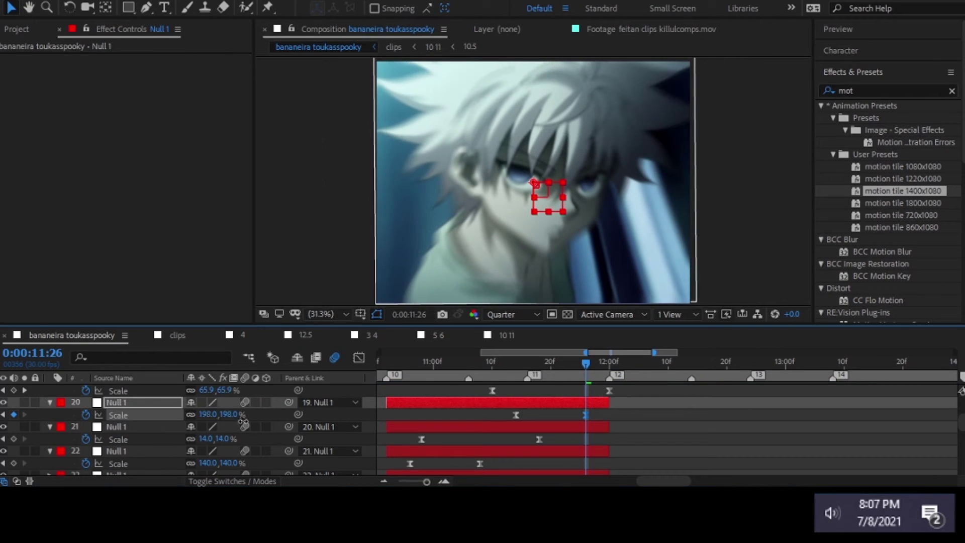
text(0)
key(Return)
scroll(643, 418, up, 3)
drag(563, 361, 580, 391)
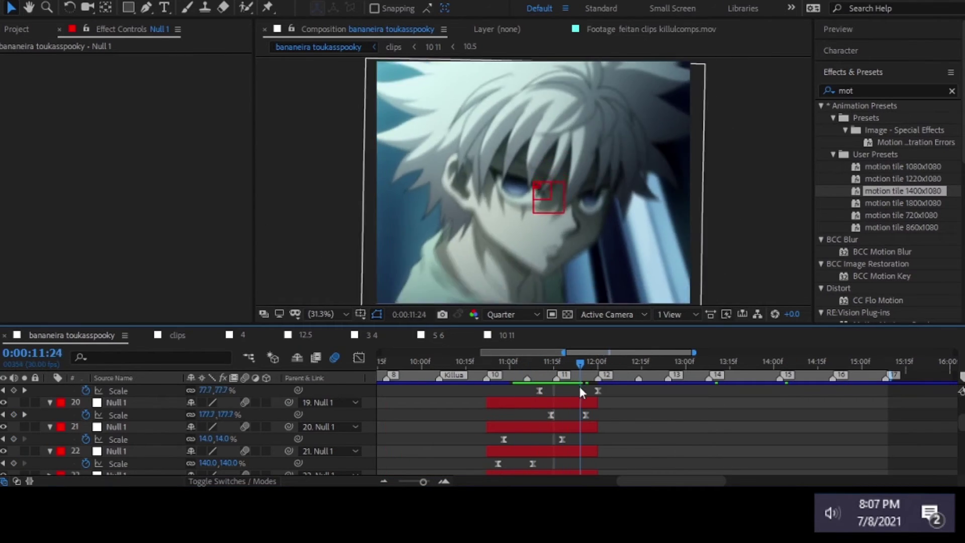
key(Return)
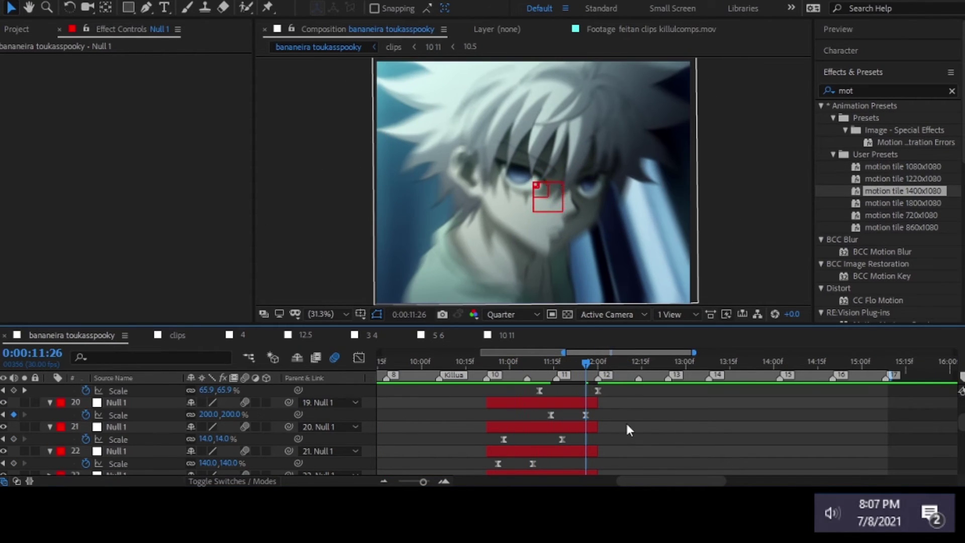
key(Page_Up)
key(Page_Up)
key(space)
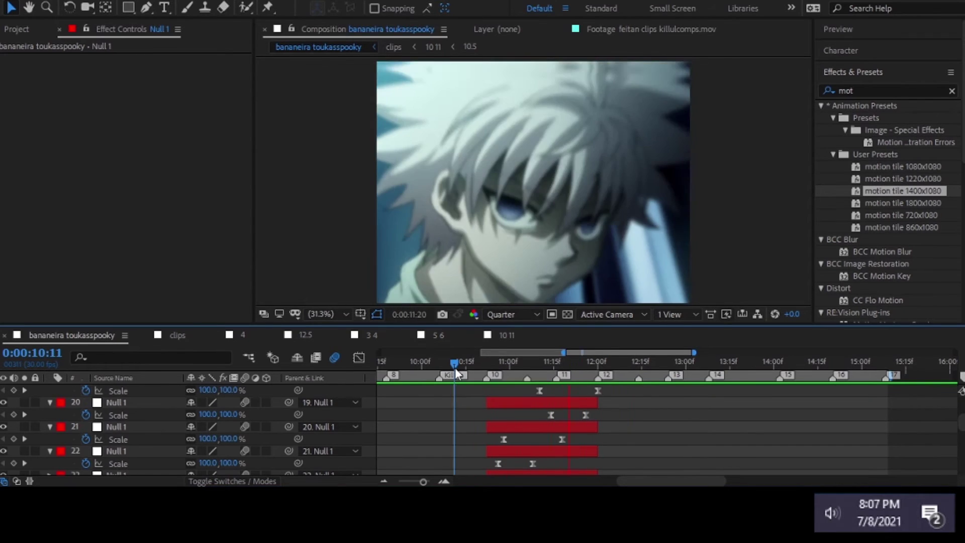
Steepen the ease on layer 19's Scale curve in the Graph Editor and check it from 11:02
scroll(598, 412, up, 2)
key(shift+F3)
right_click(558, 427)
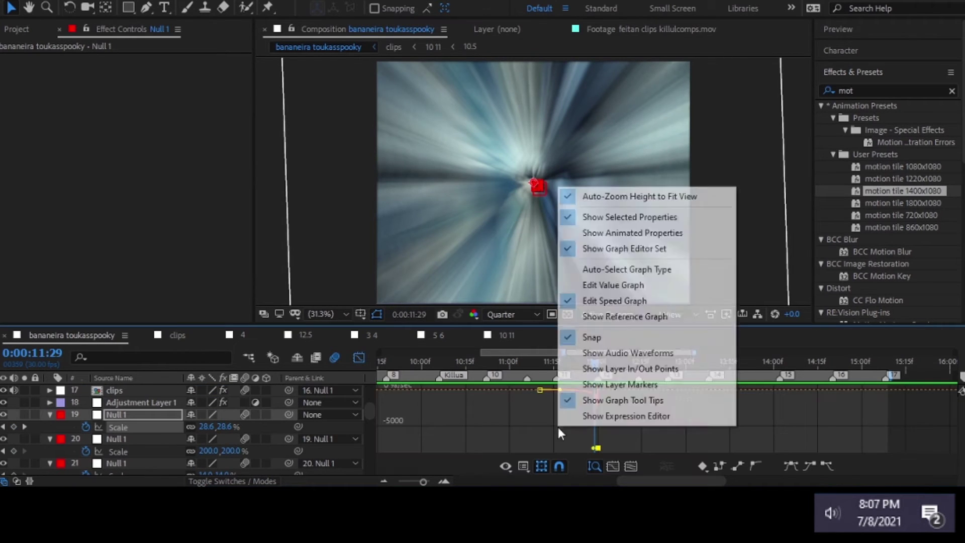
click(600, 410)
drag(606, 447, 606, 403)
key(shift+F3)
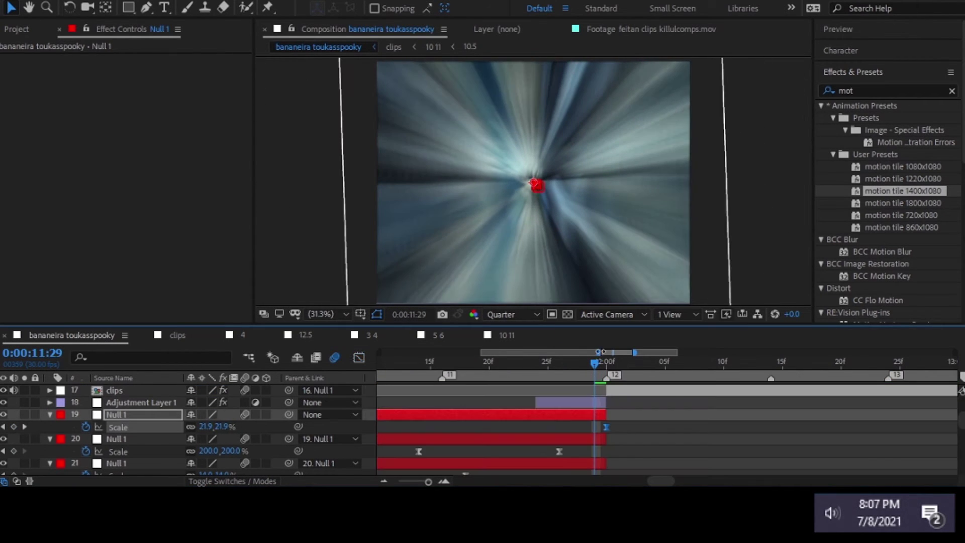
key(shift+F3)
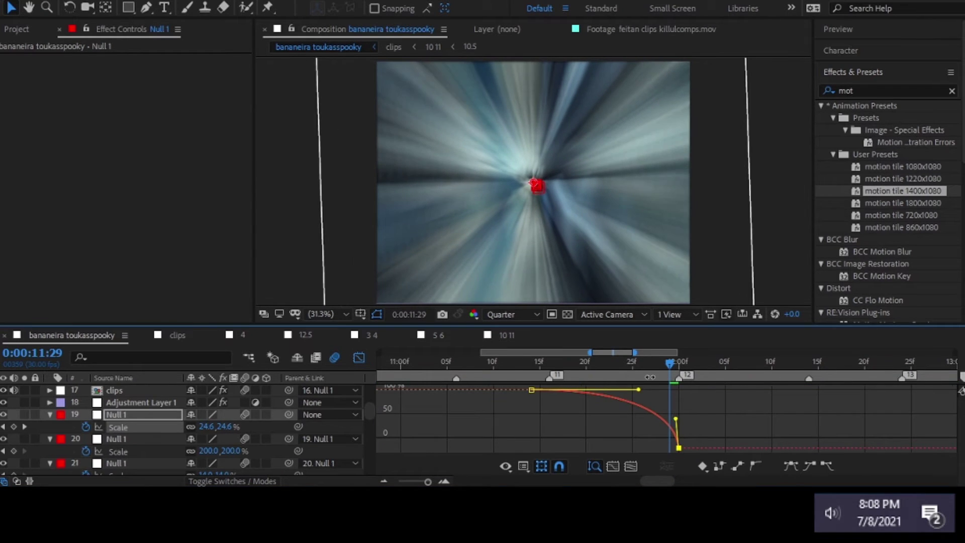
key(minus)
mouse_move(668, 361)
mouse_down()
mouse_move(545, 363)
mouse_move(442, 342)
mouse_up()
key(shift+F3)
Check Null 1's out point at 11:29 and reveal layer 16's Scale keyframes around 12:05
click(635, 358)
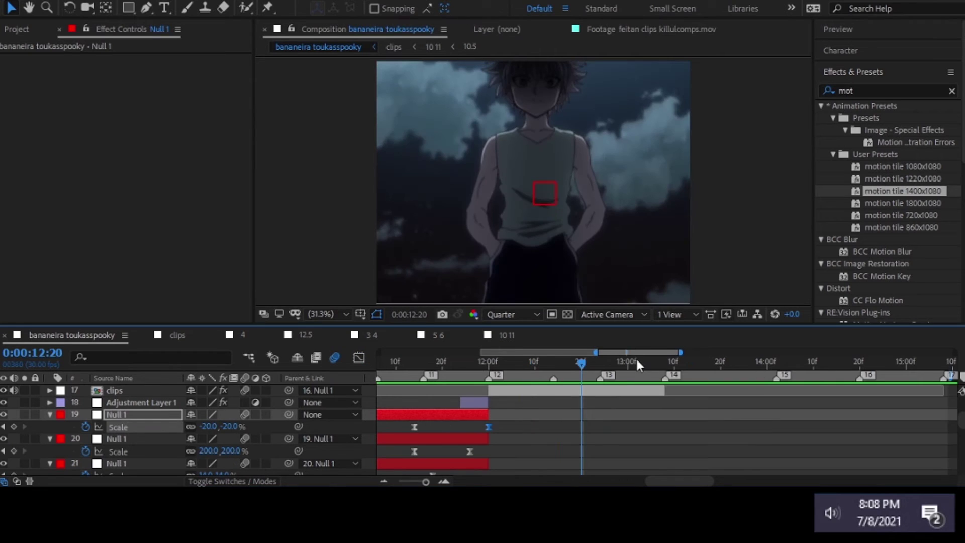
scroll(577, 367, up, 3)
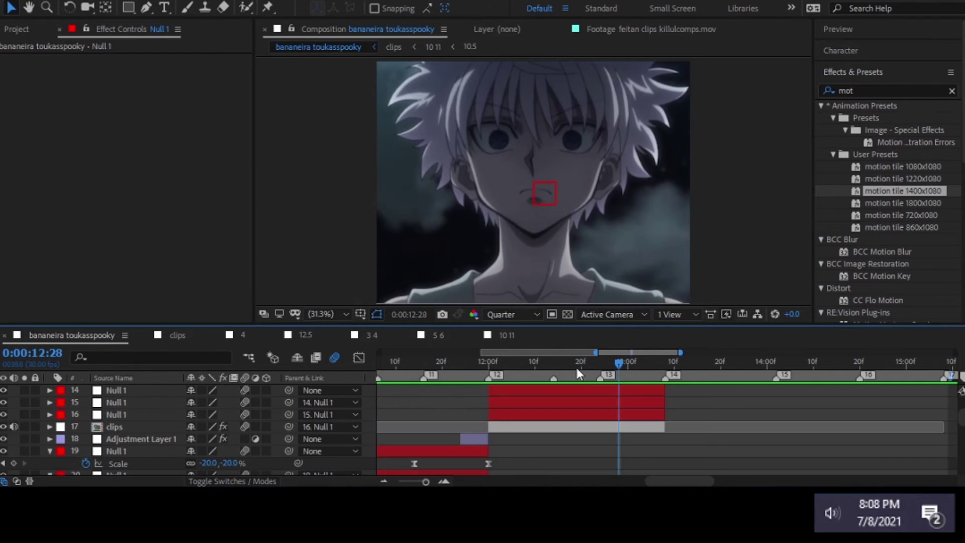
key(o)
scroll(514, 394, down, 1)
click(115, 390)
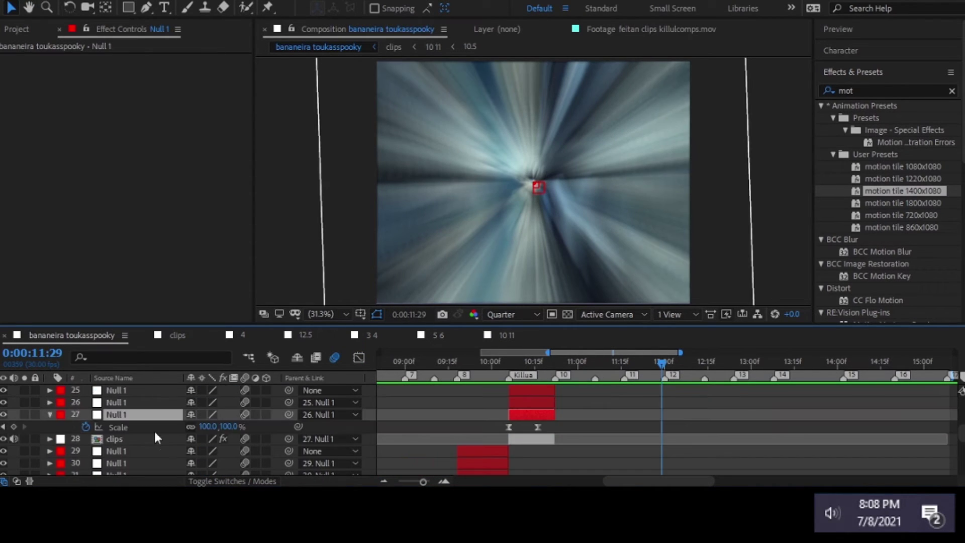
key(s)
mouse_move(663, 361)
mouse_down()
mouse_move(680, 366)
mouse_move(653, 366)
mouse_up()
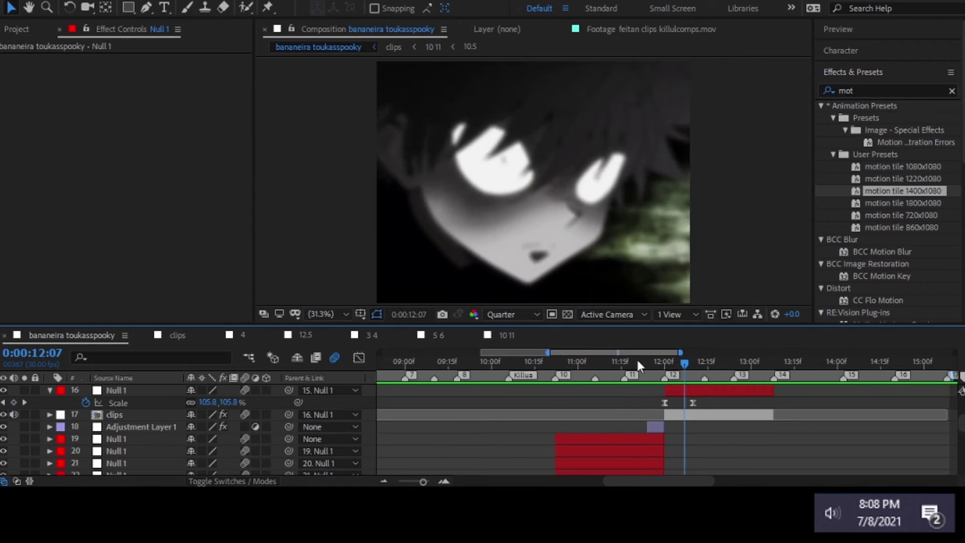
Inside the clips precomp, fit the composition to the viewer and select the 12 clip layer
double_click(673, 415)
click(326, 314)
click(352, 77)
key(ctrl+Up)
click(662, 362)
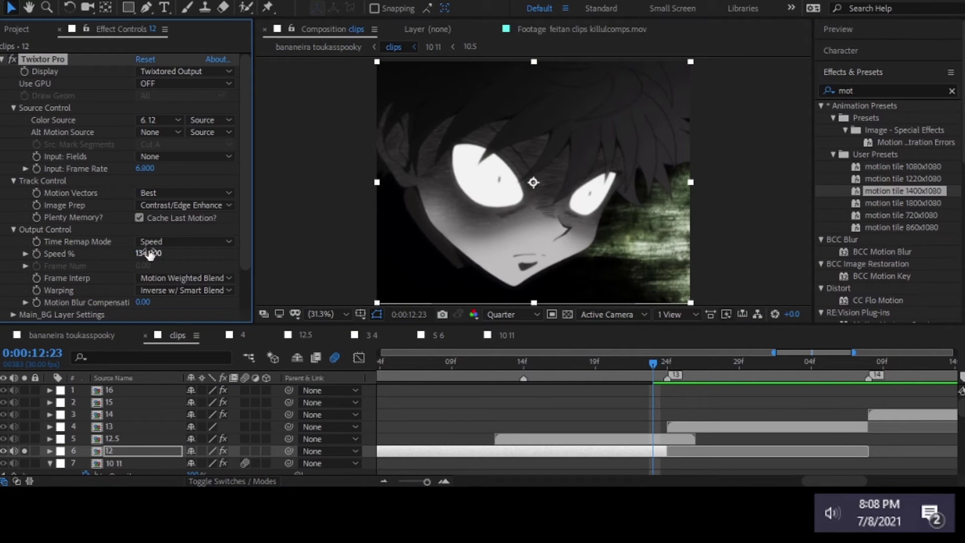
Back in bananeira toukasspooky, select clips layer 49 and preview the shakes from 06:14
click(96, 335)
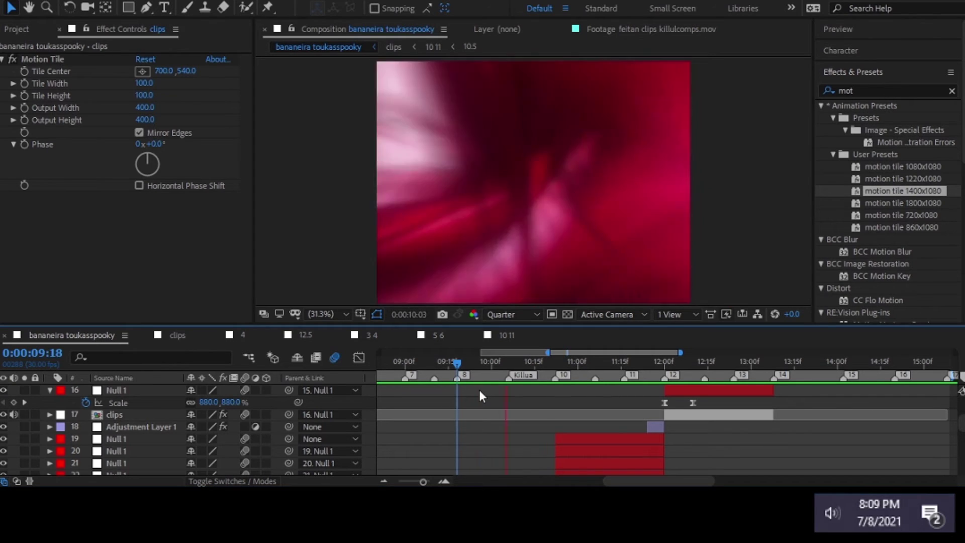
click(649, 368)
drag(577, 352, 596, 352)
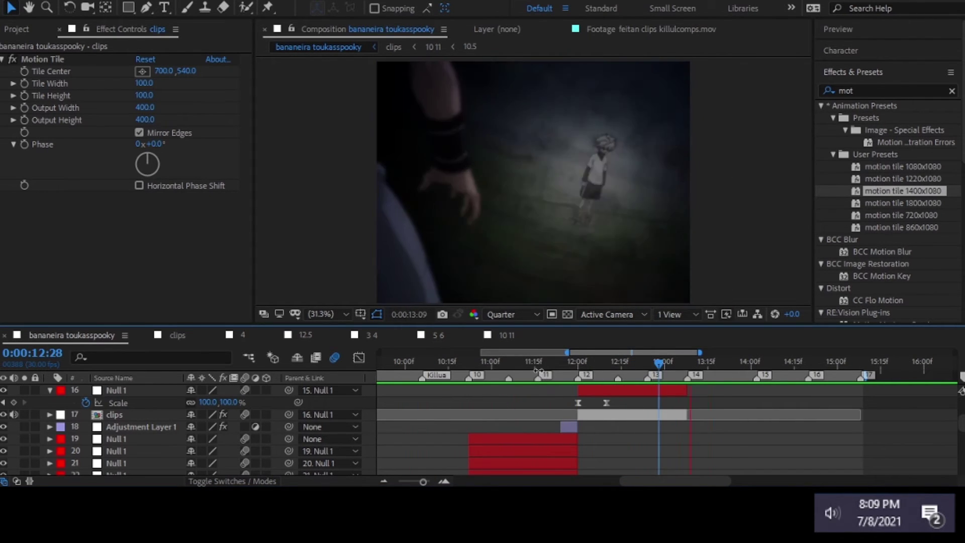
drag(597, 351, 499, 352)
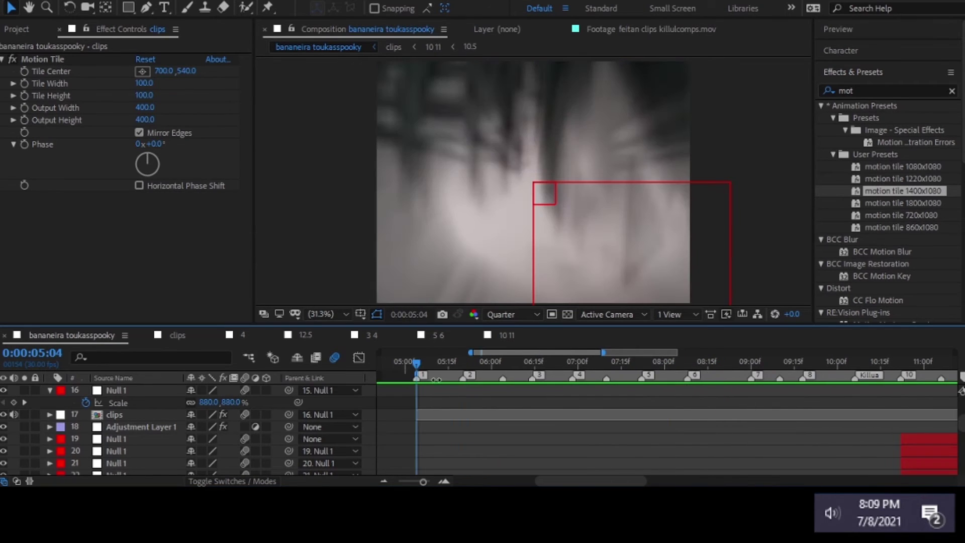
click(487, 367)
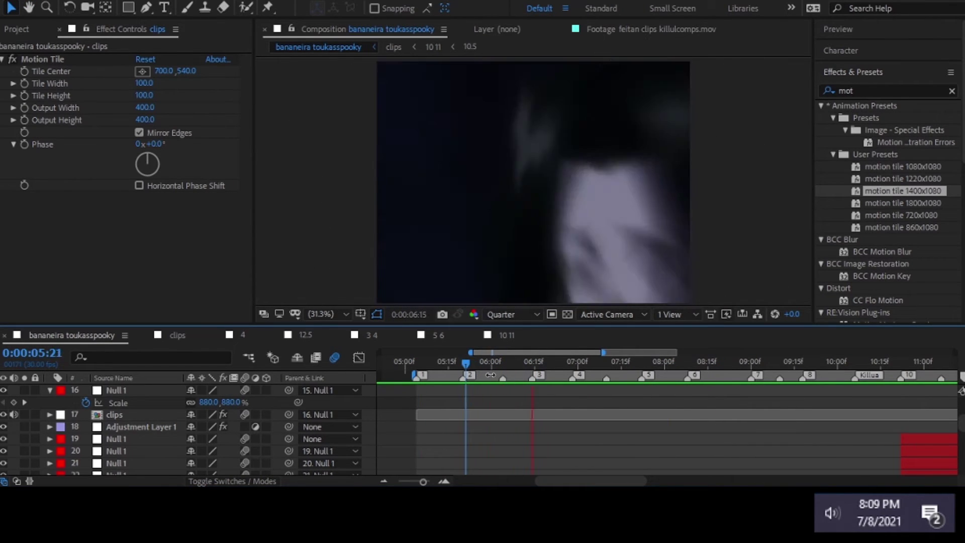
scroll(539, 418, down, 10)
click(540, 415)
key(space)
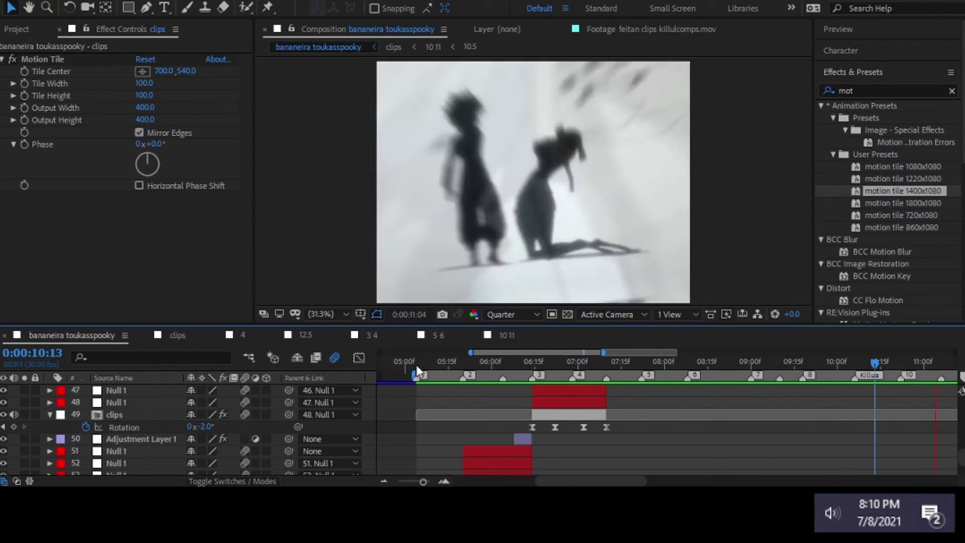
key(XF86AudioLowerVolume)
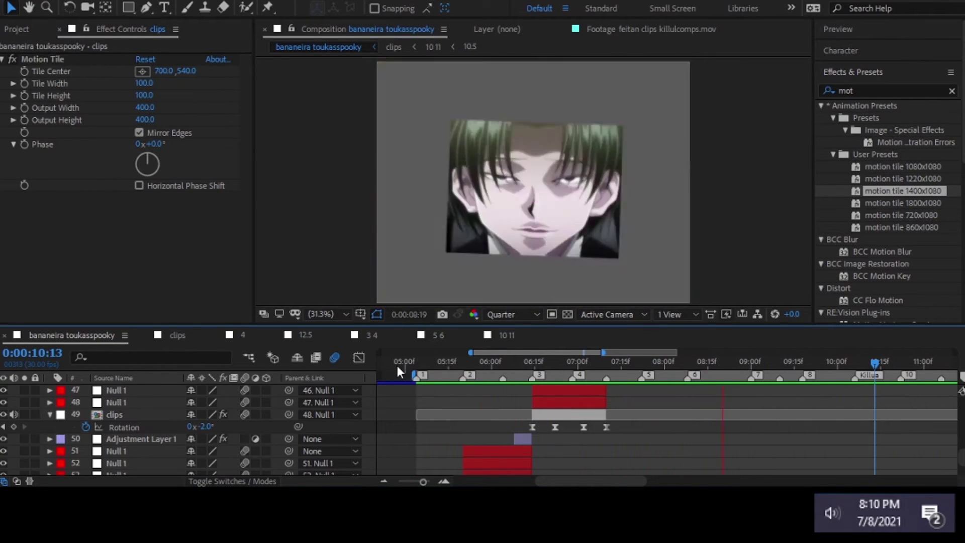
drag(413, 367, 408, 368)
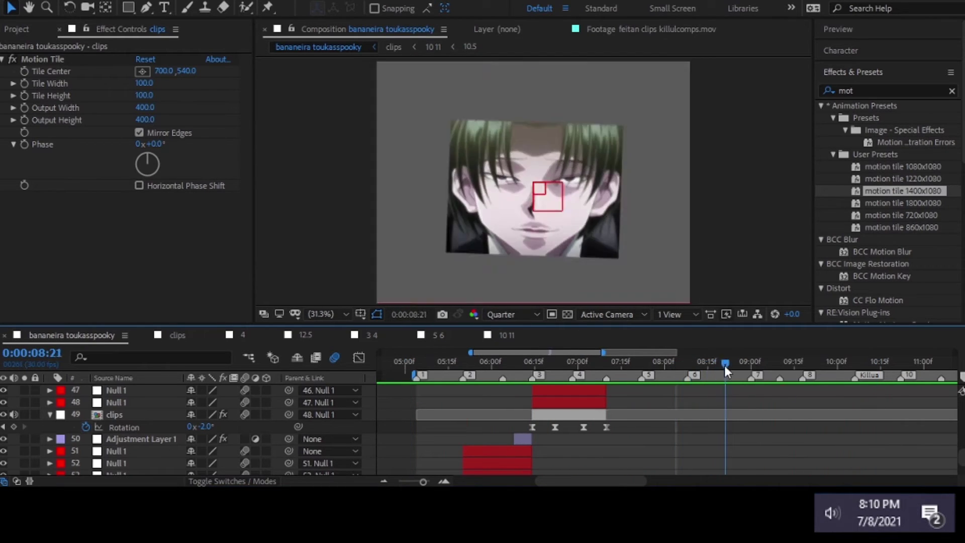
Inspect clip layer 6 in the 5 6 comp, then view 07:15–14:00 of the main timeline
click(442, 335)
click(696, 427)
click(72, 335)
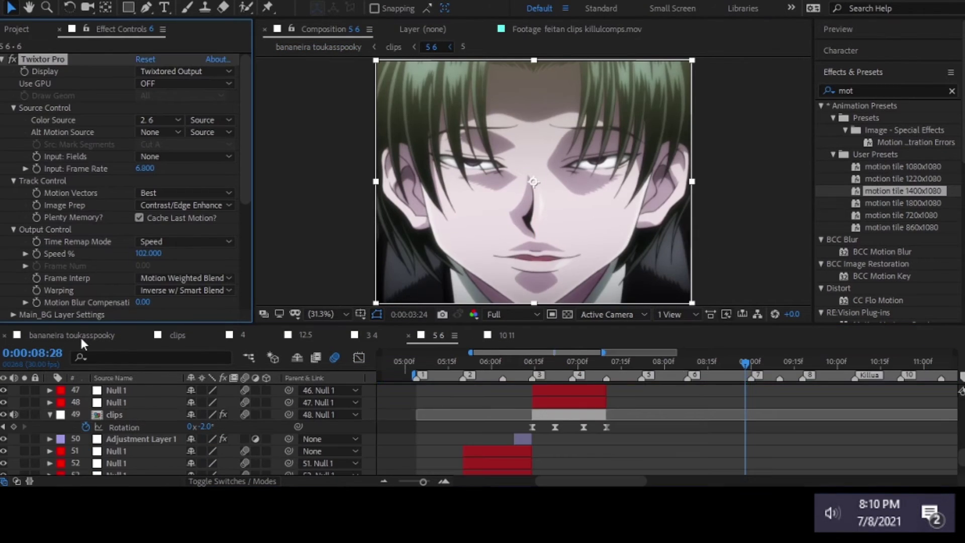
click(677, 367)
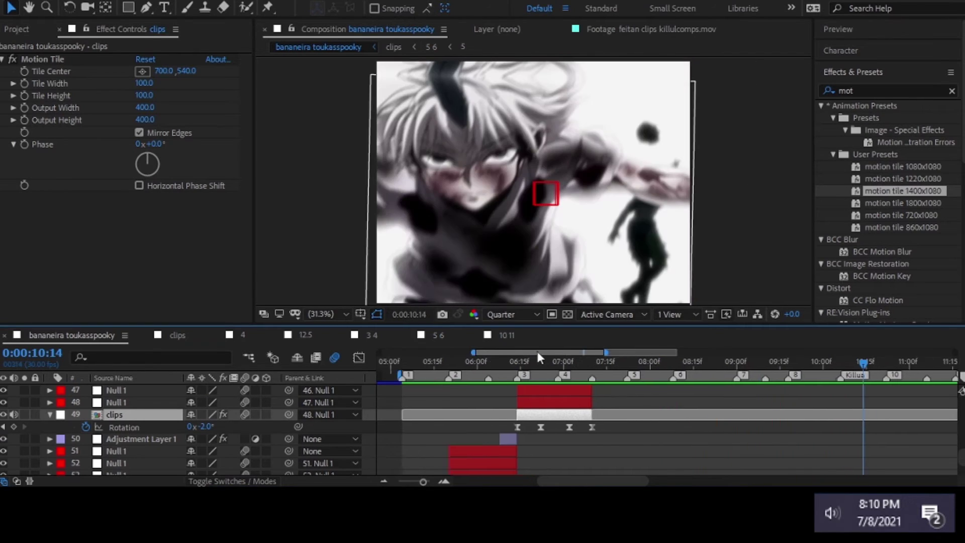
mouse_move(538, 352)
mouse_down()
mouse_move(588, 352)
mouse_move(511, 377)
mouse_up()
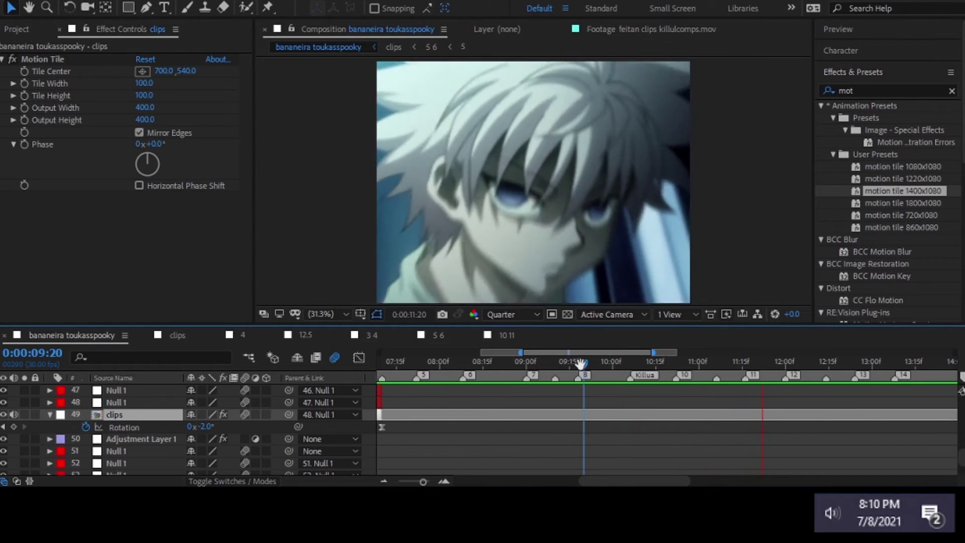
scroll(494, 399, up, 2)
Check the clips layer's Y Position shake, then set clip 12's Twixtor Speed to 166%
scroll(494, 399, up, 1)
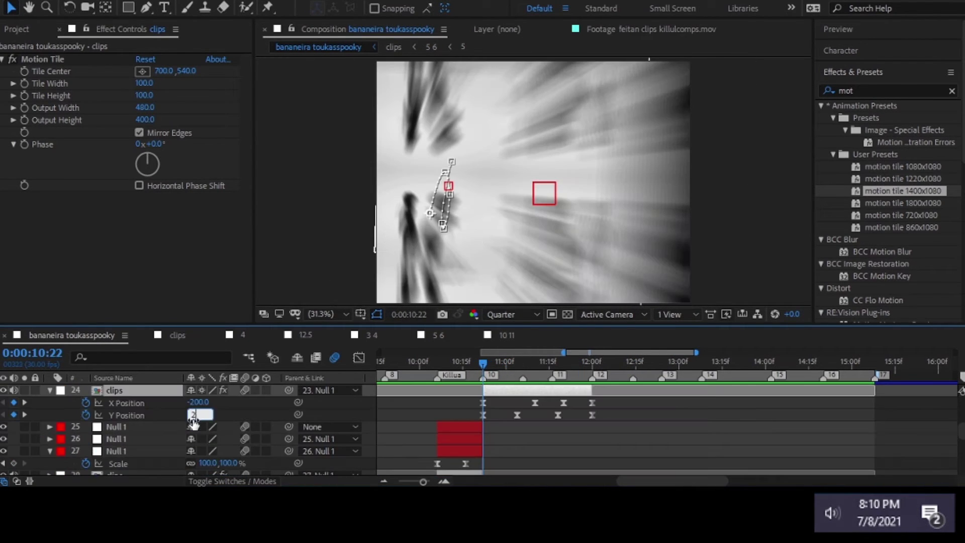
click(460, 363)
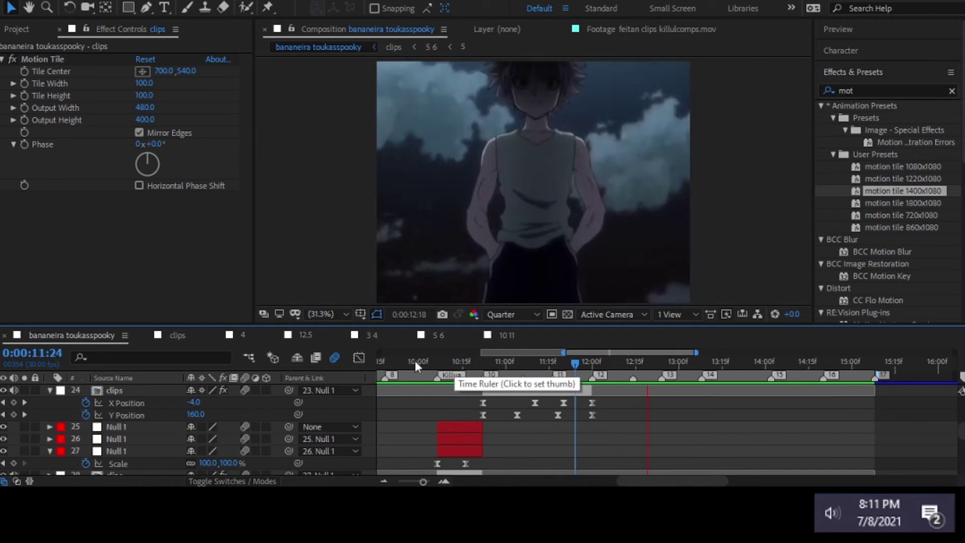
drag(549, 361, 574, 362)
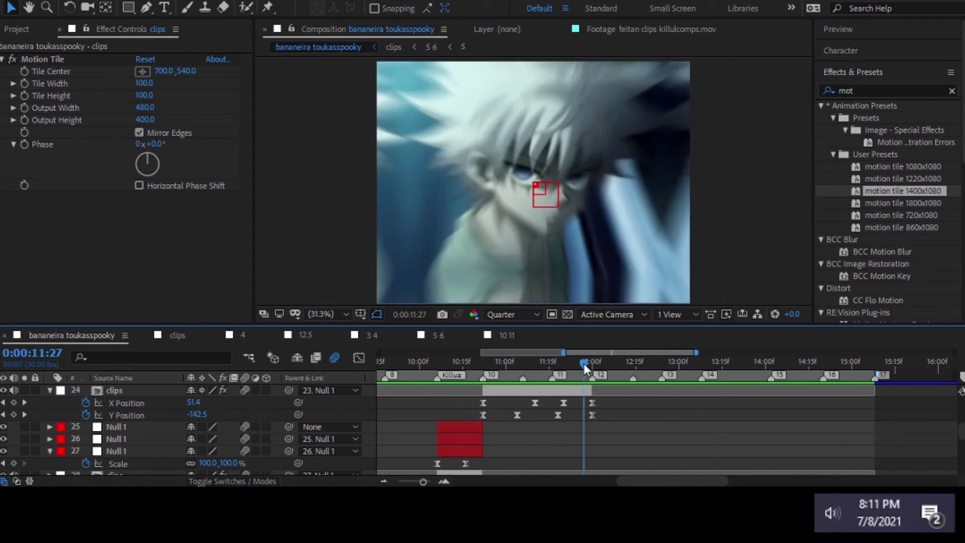
double_click(578, 390)
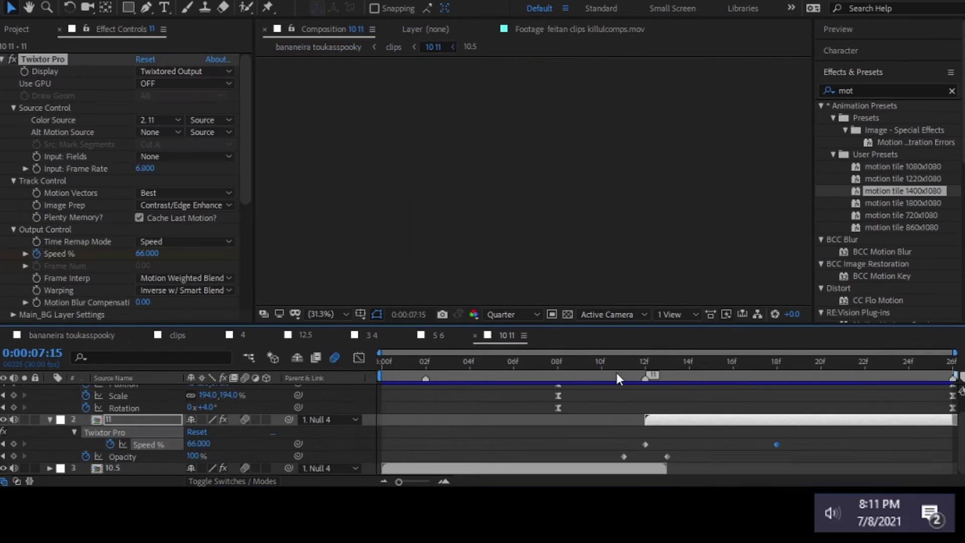
drag(616, 362, 483, 362)
click(148, 253)
text(12)
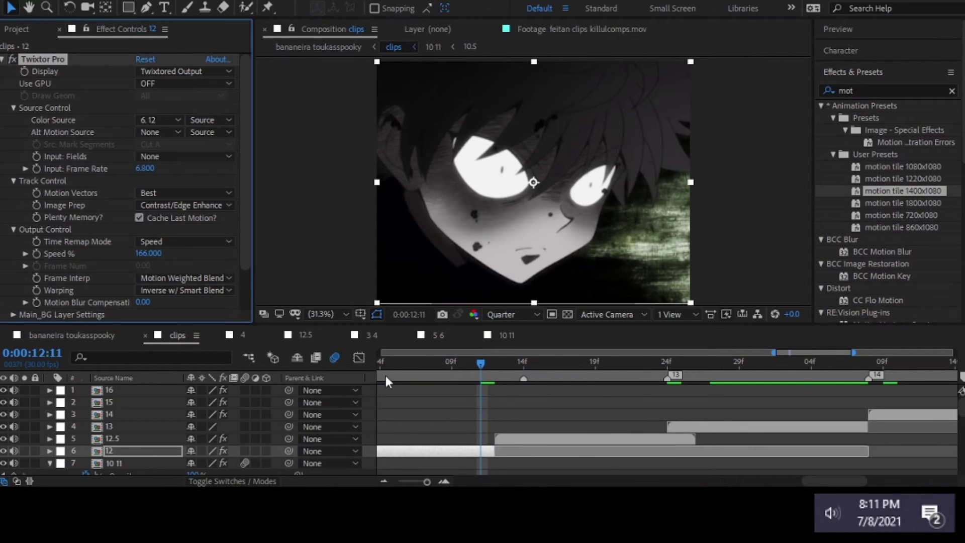
In the main composition, split the null and clips layers at 12:12
click(637, 382)
click(611, 442)
key(ctrl+shift+c)
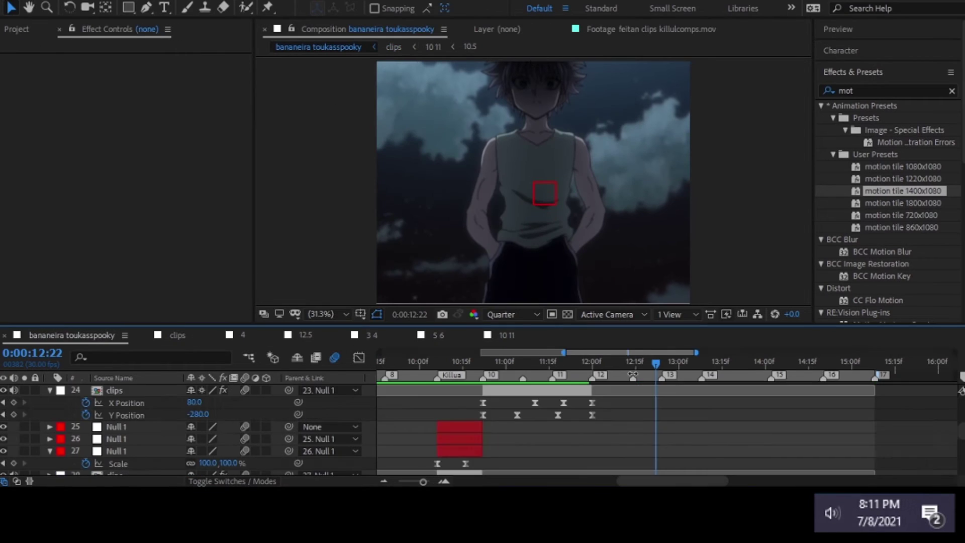
scroll(632, 375, up, 5)
click(629, 362)
key(ctrl+shift+d)
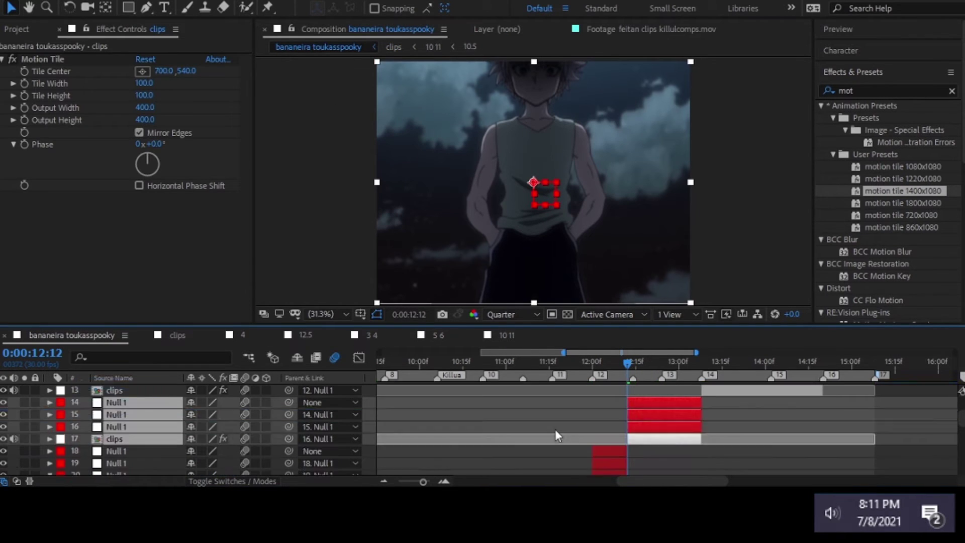
click(585, 367)
drag(586, 366, 557, 363)
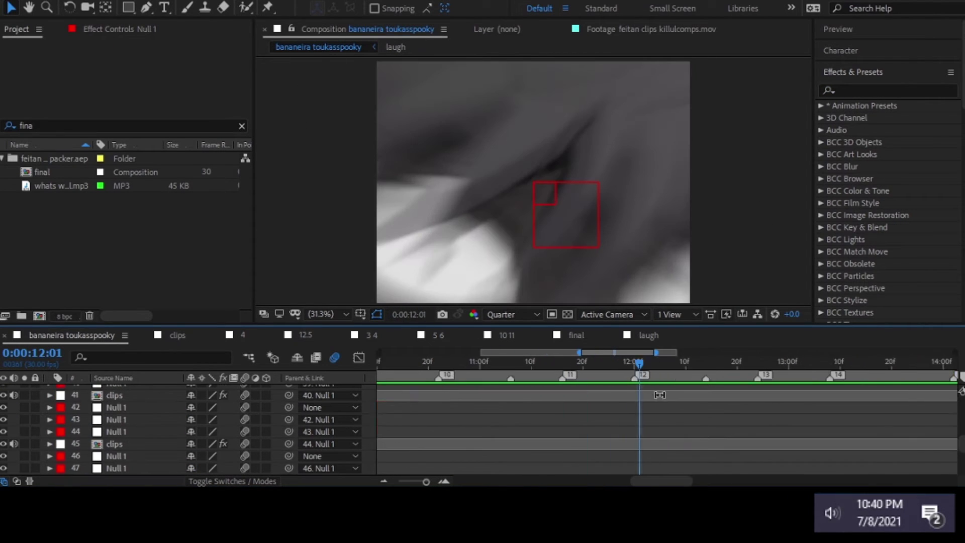
Shift layer 20's X keyframes a frame earlier, set X to 260, and separate layer 19's Position dimensions
drag(638, 412, 628, 408)
click(743, 363)
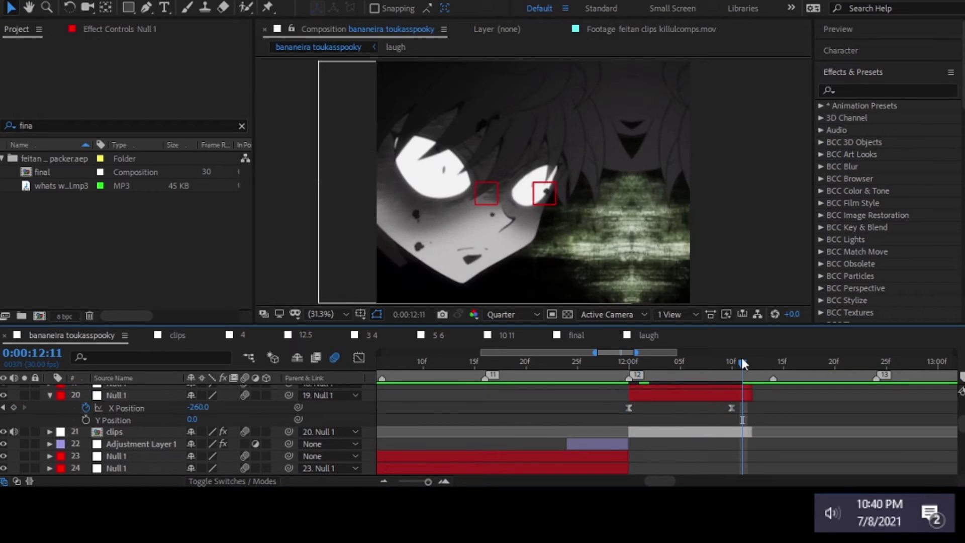
text(260)
key(Return)
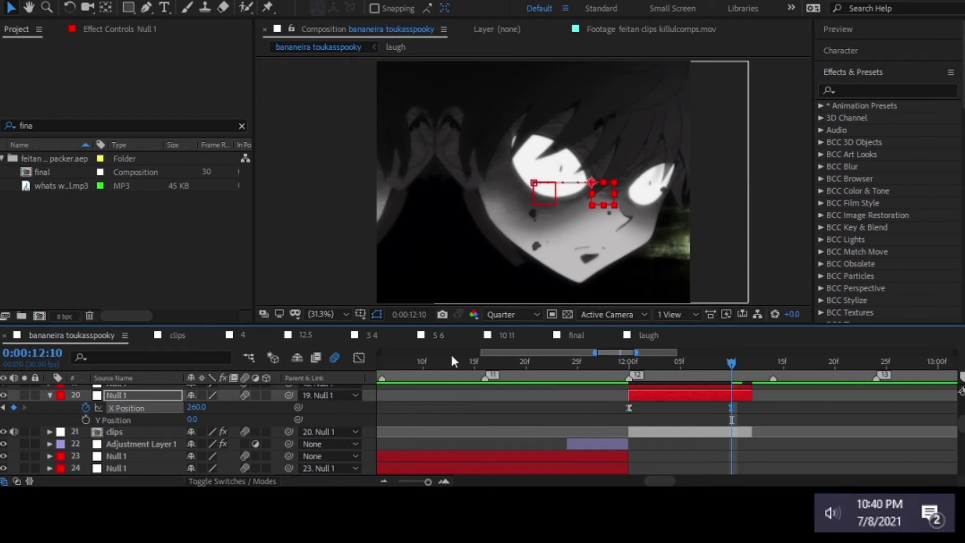
scroll(151, 428, up, 1)
right_click(126, 402)
click(166, 257)
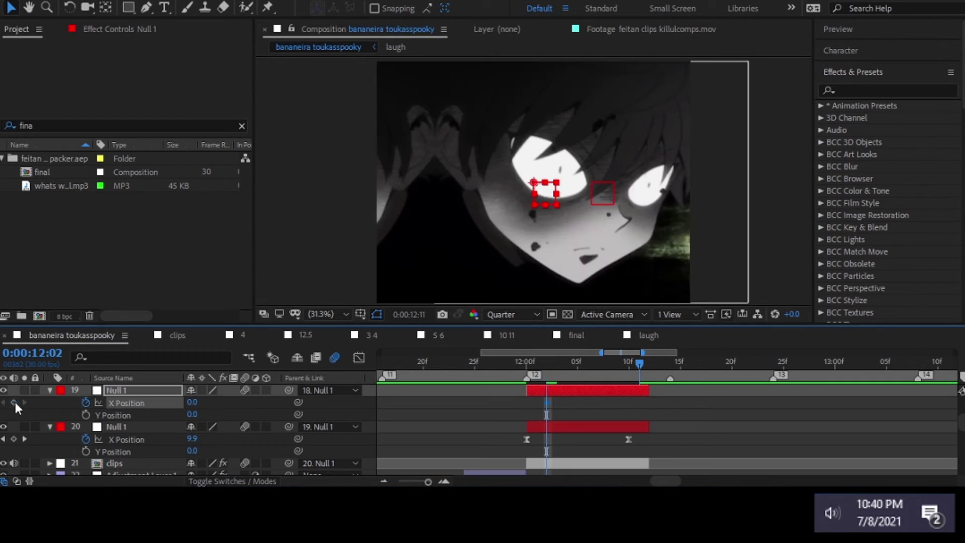
Strongly ease the first X Position keyframe in the Graph Editor and preview the slide
key(Page_Up)
key(equal)
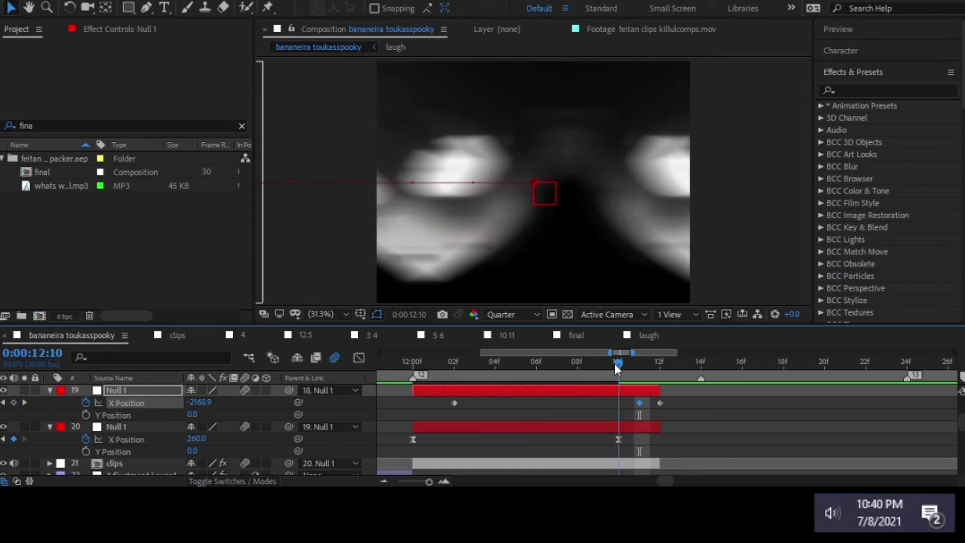
click(359, 357)
drag(503, 390, 639, 389)
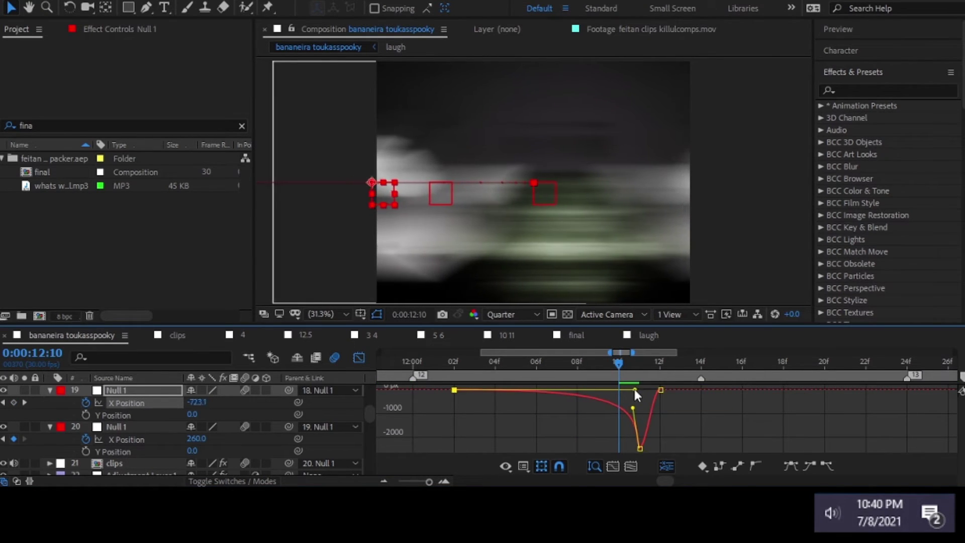
click(359, 358)
key(minus)
click(599, 361)
drag(598, 361, 493, 366)
key(space)
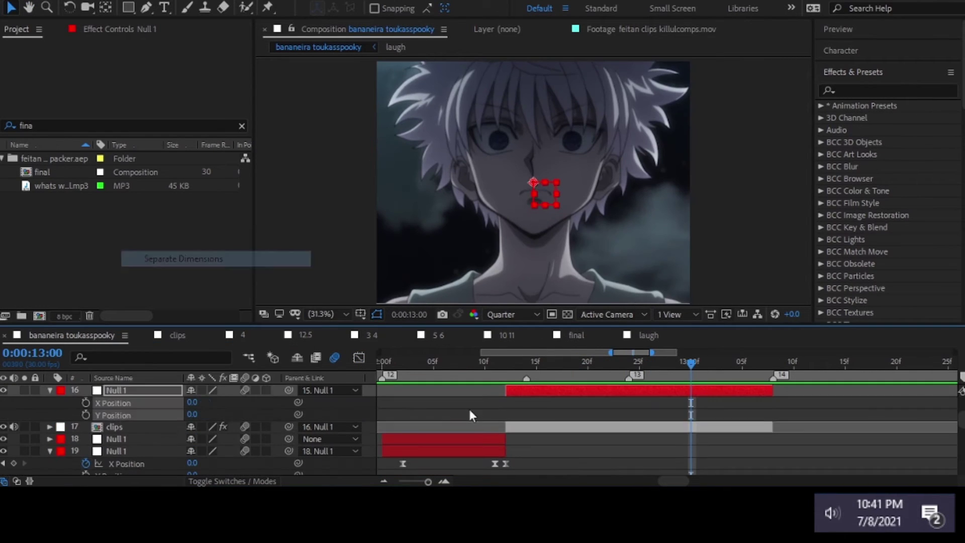
click(505, 363)
Keyframe Null 1's X Position at 1000 at 12:12 and steepen its ease curve
click(192, 403)
text(1000)
key(Return)
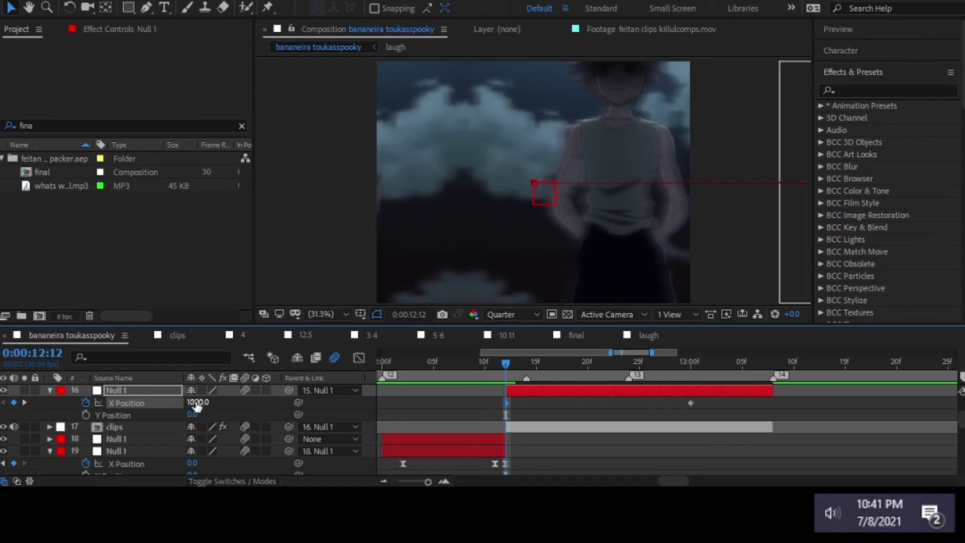
key(Page_Down)
key(shift+F3)
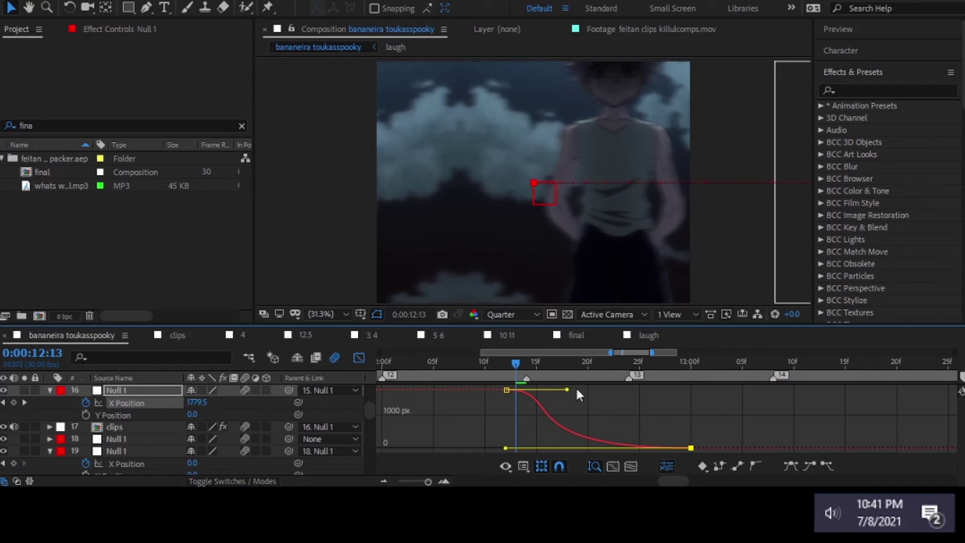
drag(577, 390, 471, 436)
click(493, 369)
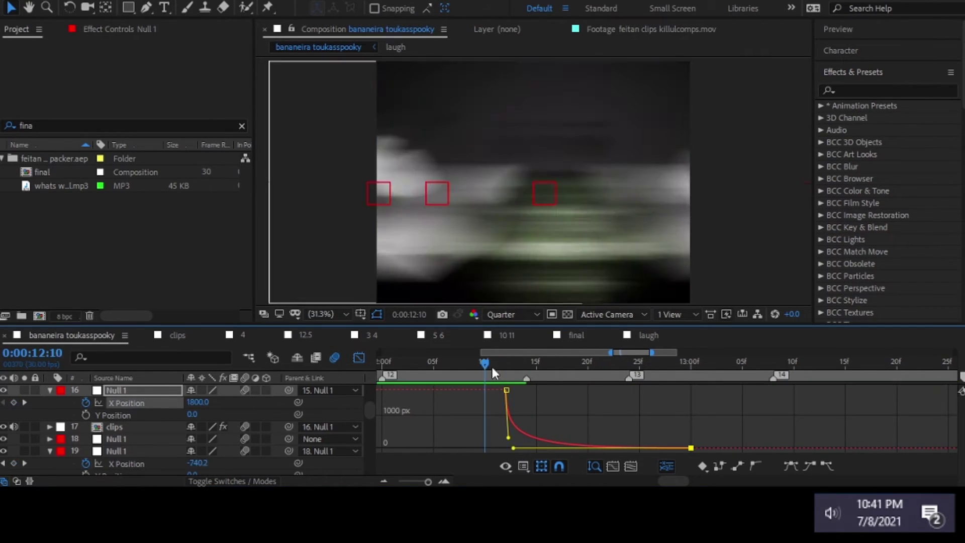
key(Page_Down)
click(199, 402)
scroll(501, 363, down, 2)
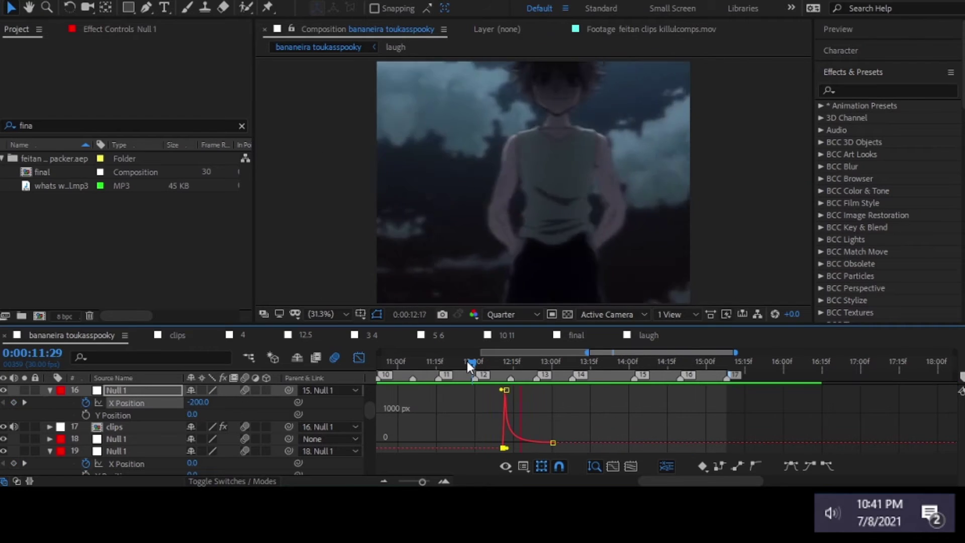
mouse_move(466, 361)
mouse_down()
mouse_move(412, 367)
mouse_move(557, 363)
mouse_up()
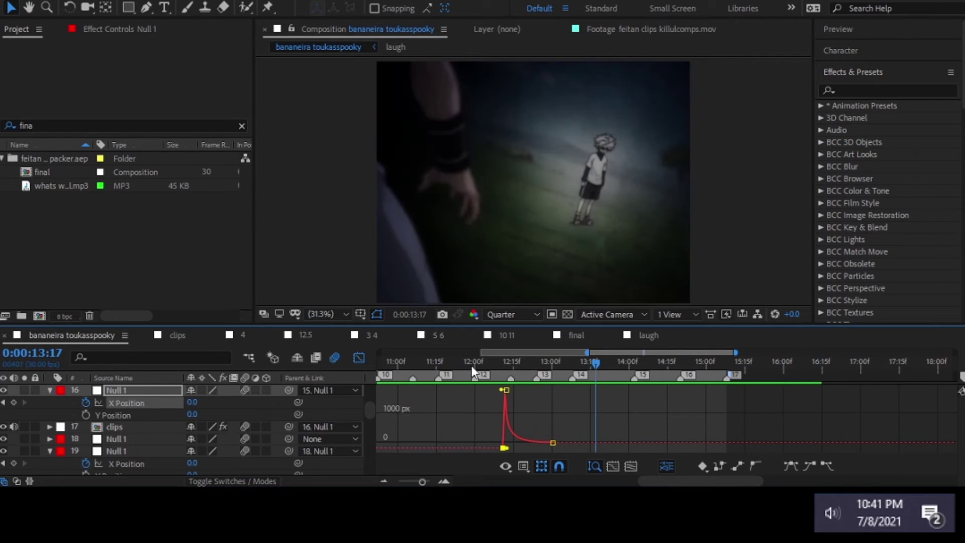
Precompose clips 12.5 and 13 into a new '12 13' composition and open it
key(shift+F3)
double_click(576, 390)
click(583, 438)
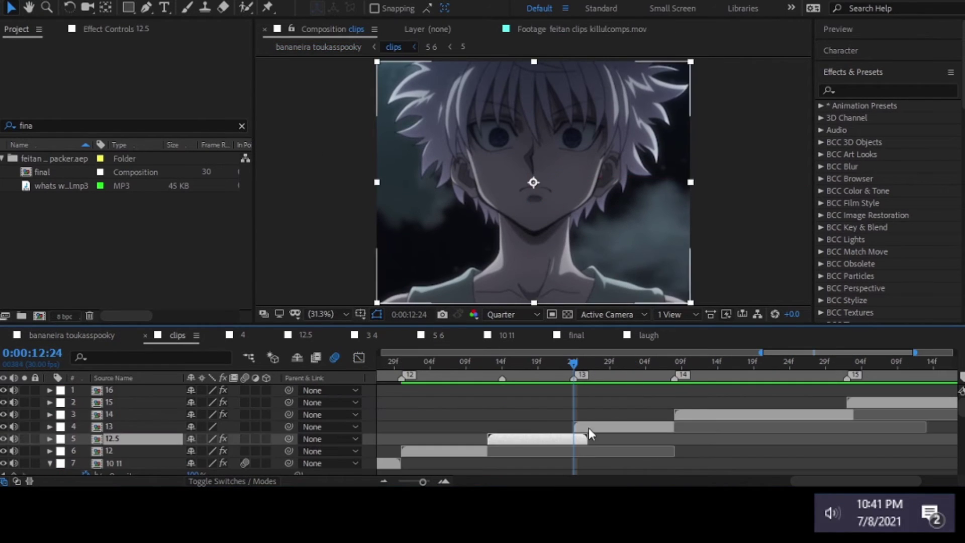
ctrl+click(603, 427)
key(ctrl+shift+c)
text(12 13)
key(Return)
double_click(597, 425)
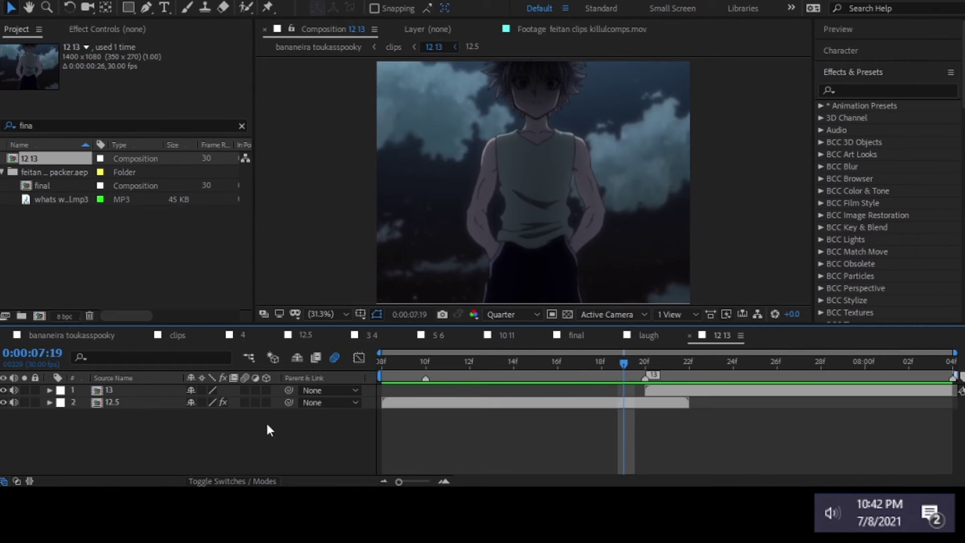
Add a null, apply the motion tile 1400x1080 preset to layer 13, and parent both clips to Null 5
key(ctrl+alt+shift+y)
click(653, 418)
click(654, 402)
click(885, 90)
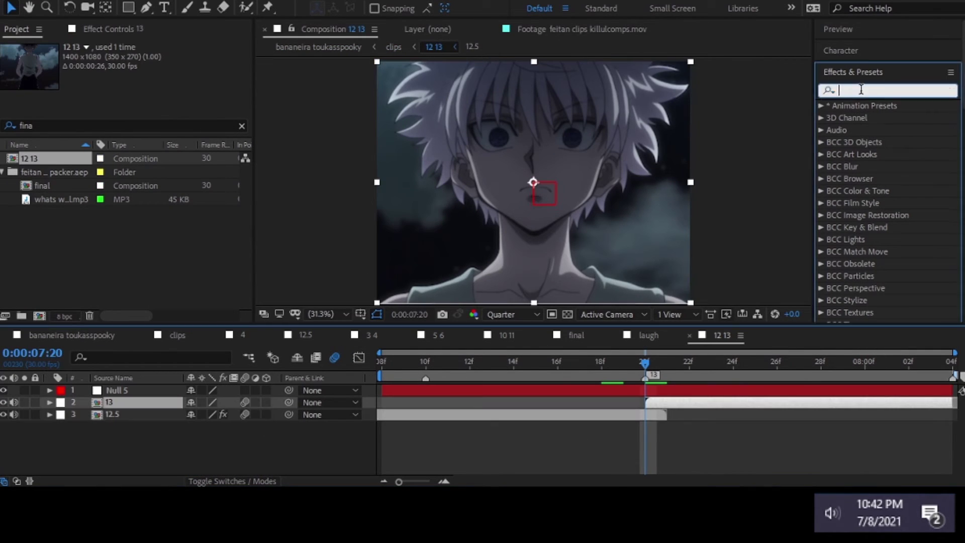
text(mot)
double_click(899, 191)
ctrl+click(155, 416)
drag(288, 402, 267, 392)
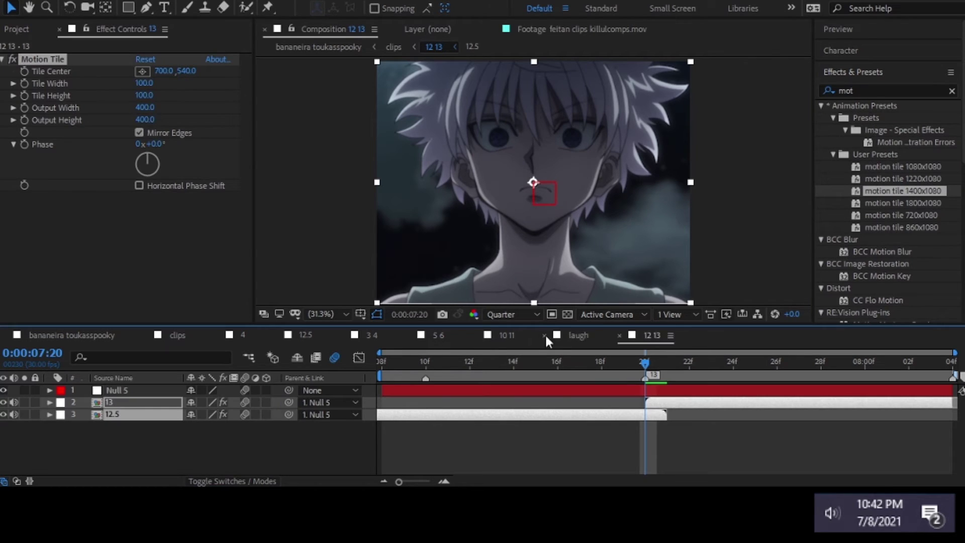
Scale layer 13 to 38% and keyframe its opacity fading to 0%
click(545, 335)
key(u)
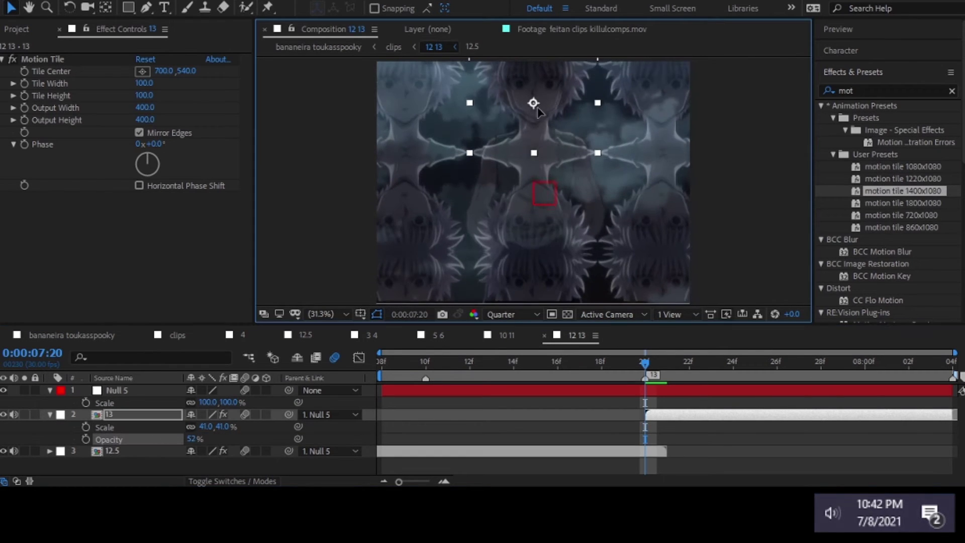
key(ctrl+j)
mouse_move(207, 426)
mouse_down()
mouse_move(190, 442)
mouse_move(201, 426)
mouse_up()
key(slash)
key(shift+p)
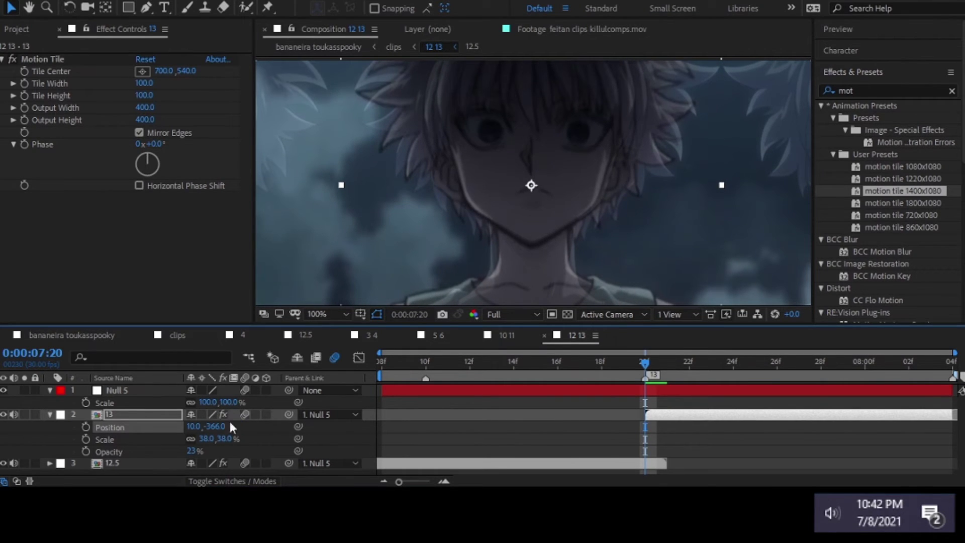
drag(194, 451, 171, 451)
key(alt+shift+t)
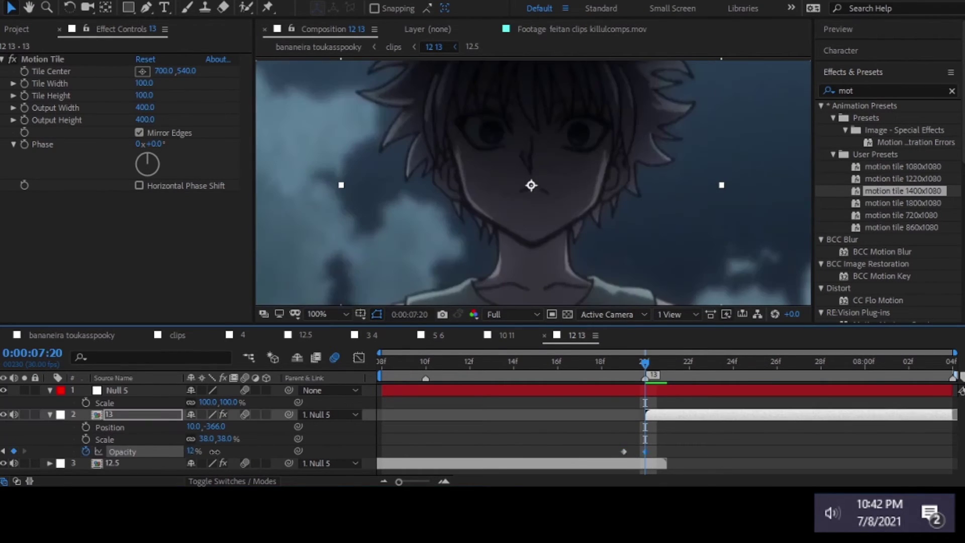
click(506, 335)
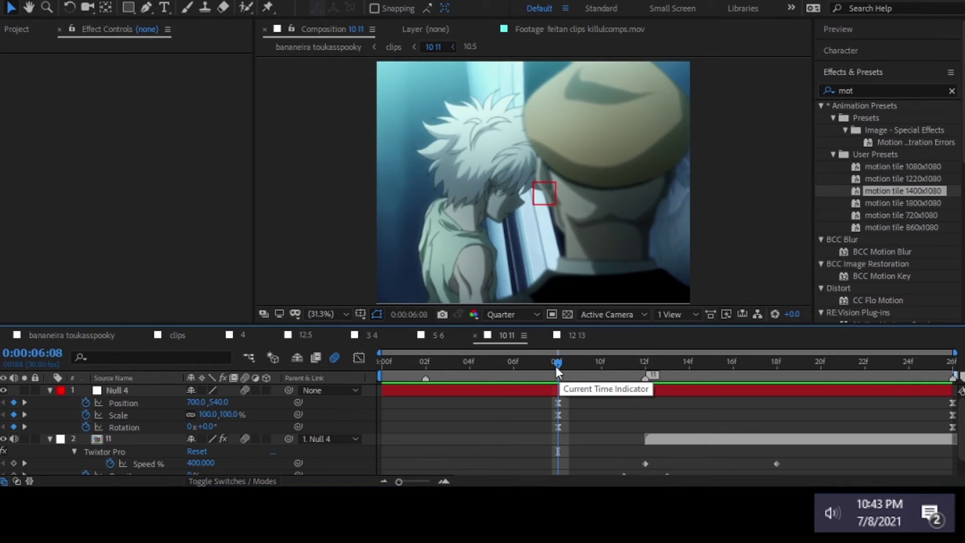
key(shift+period)
Reveal Null 5's keyframes and move its zoom keyframes from 10f to 12f
click(583, 391)
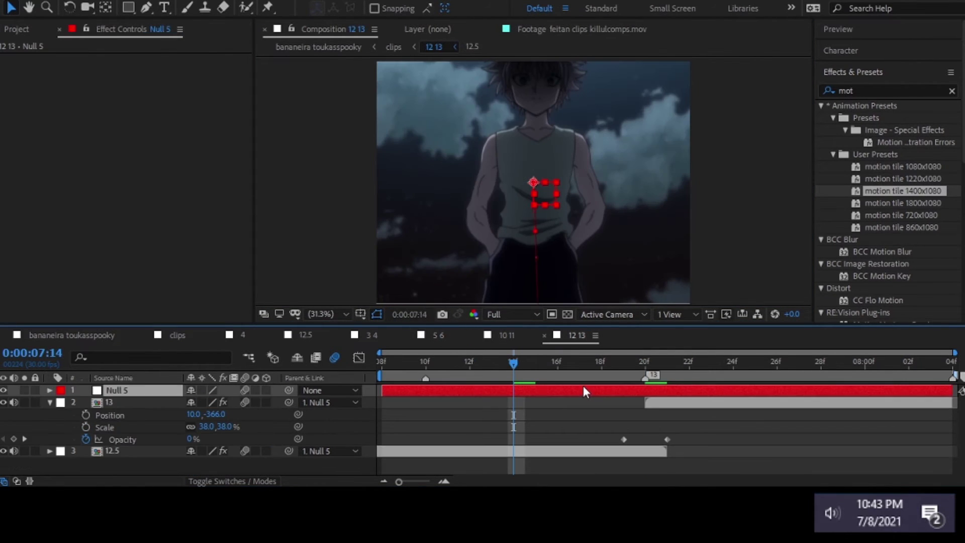
key(u)
click(645, 362)
click(360, 357)
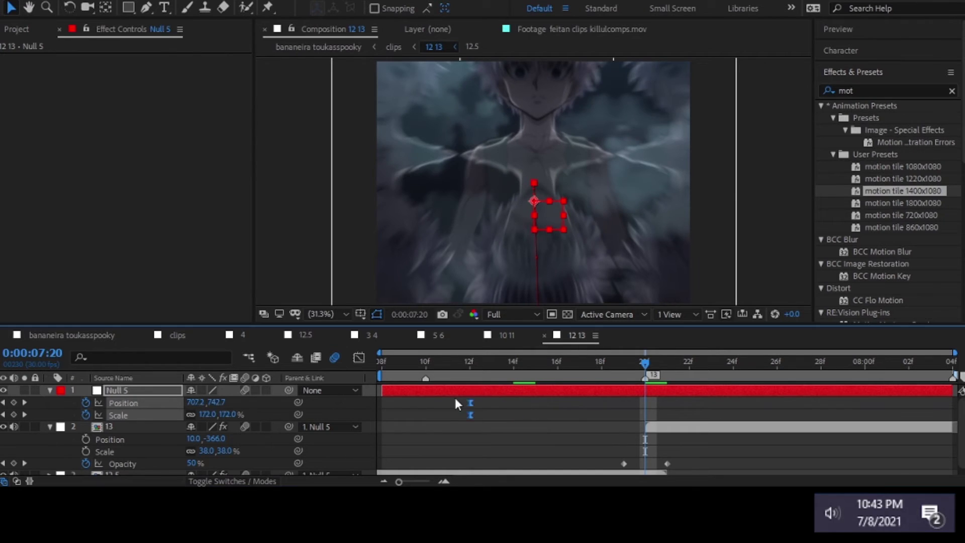
click(360, 357)
click(360, 357)
drag(426, 415, 470, 415)
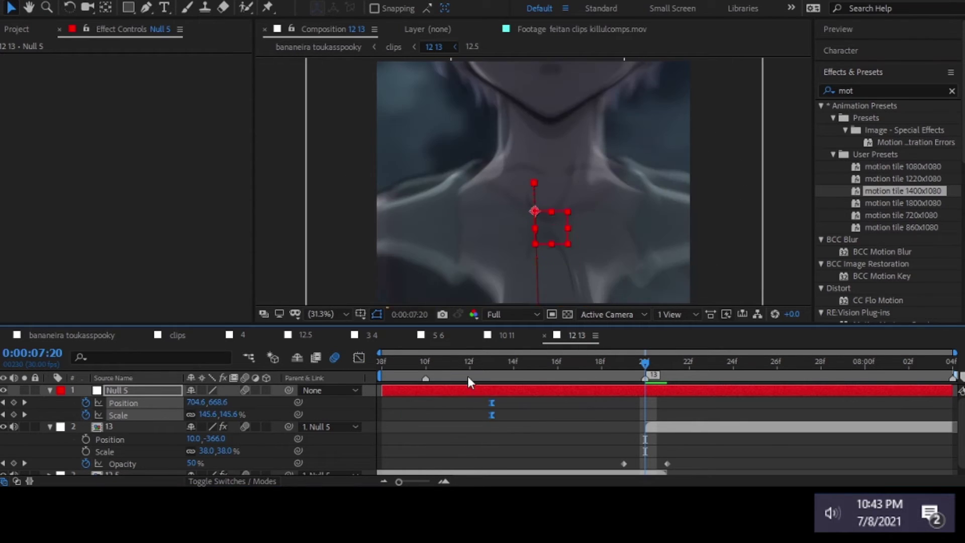
At 8:03, set Null 5's end keys: about 270% scale and X Position 678, adjusting Y
click(468, 376)
click(930, 361)
drag(215, 415, 221, 433)
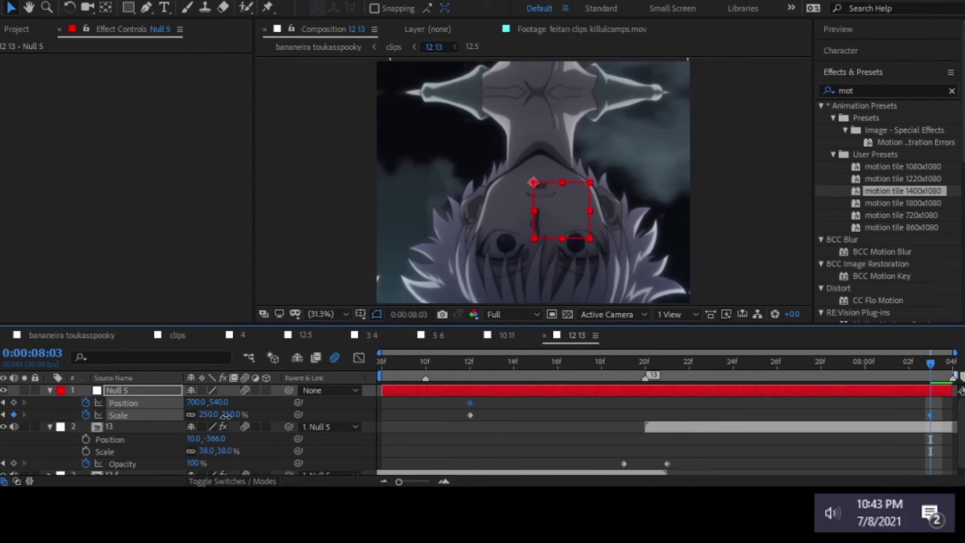
mouse_move(196, 402)
mouse_down()
mouse_move(180, 402)
mouse_move(241, 404)
mouse_up()
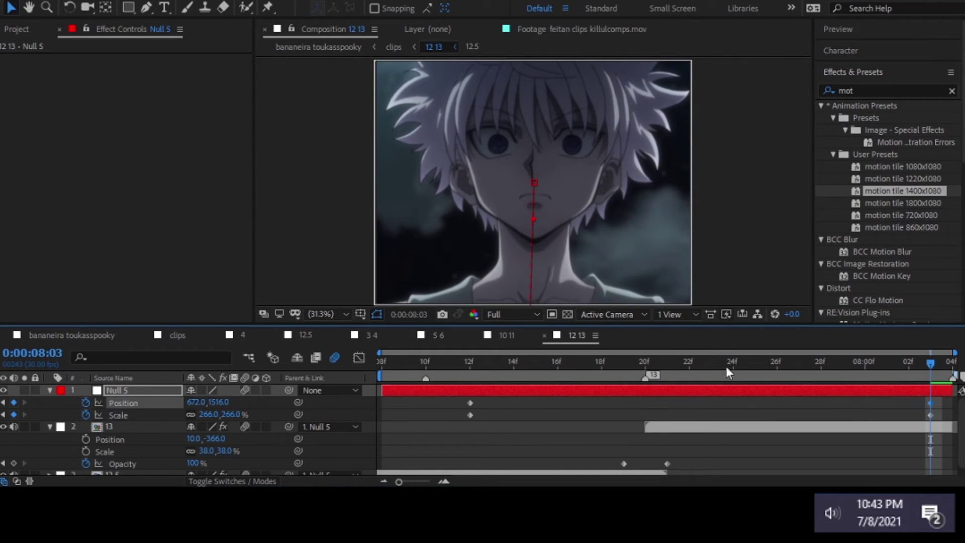
click(645, 362)
Easy Ease all of Null 5's zoom keyframes and set 92% incoming influence
drag(955, 422, 447, 401)
key(F9)
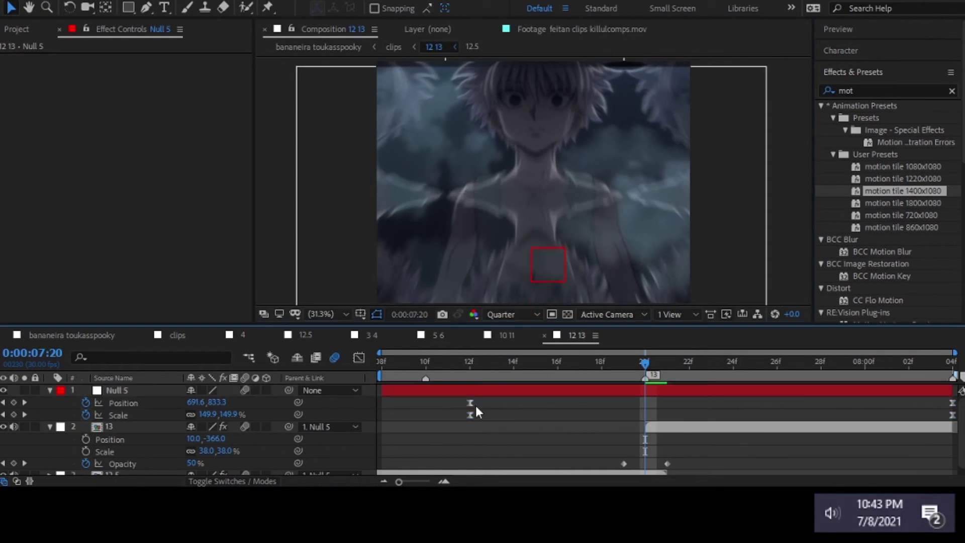
key(shift+F3)
click(523, 466)
click(619, 282)
key(ctrl+shift+k)
text(92)
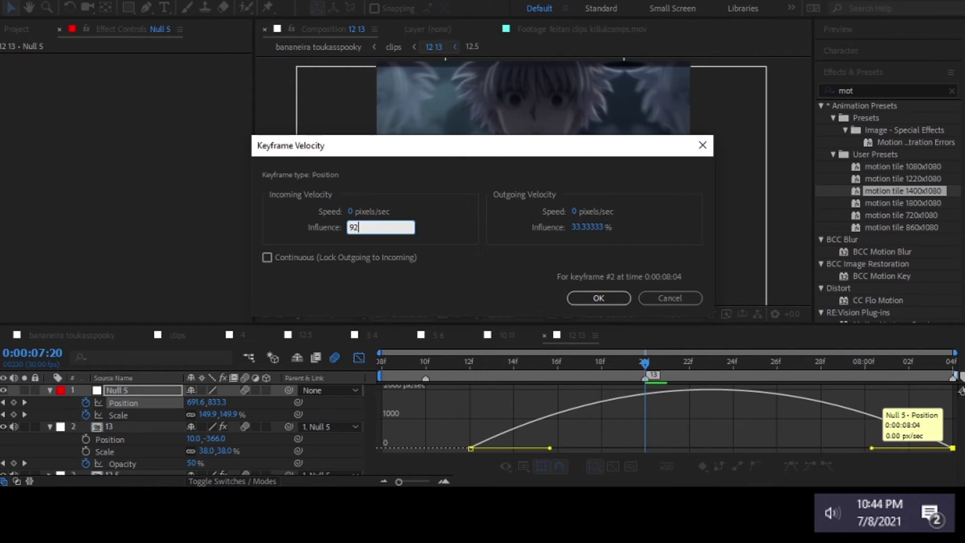
key(Return)
click(470, 447)
key(ctrl+shift+k)
key(Return)
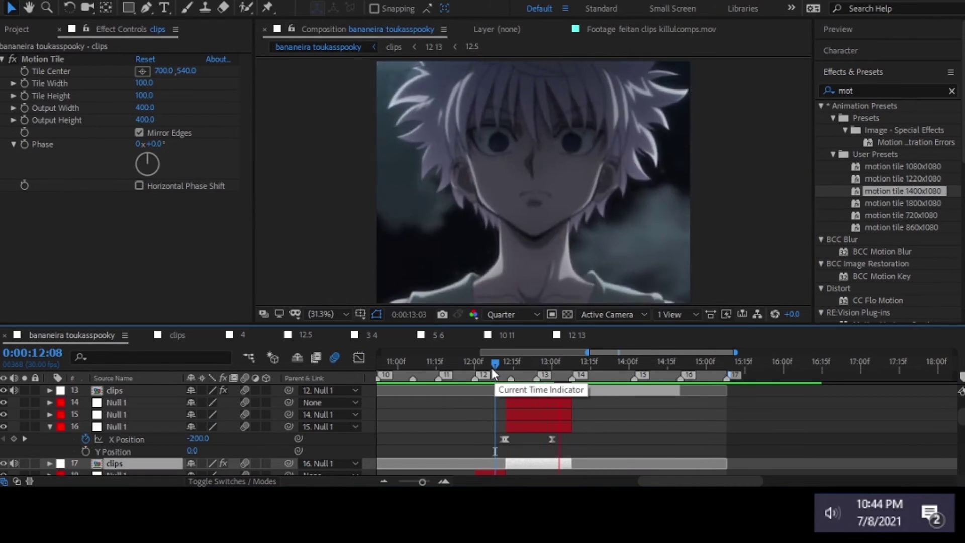
Apply 64% outgoing influence, move the Scale keyframe from 7:12 to 7:14, and steepen its speed curve
drag(496, 361, 446, 363)
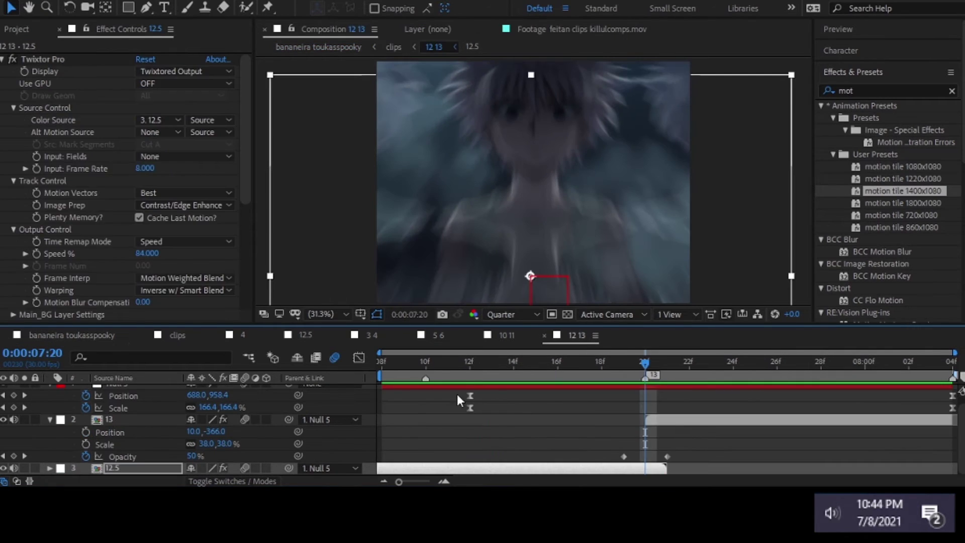
key(Return)
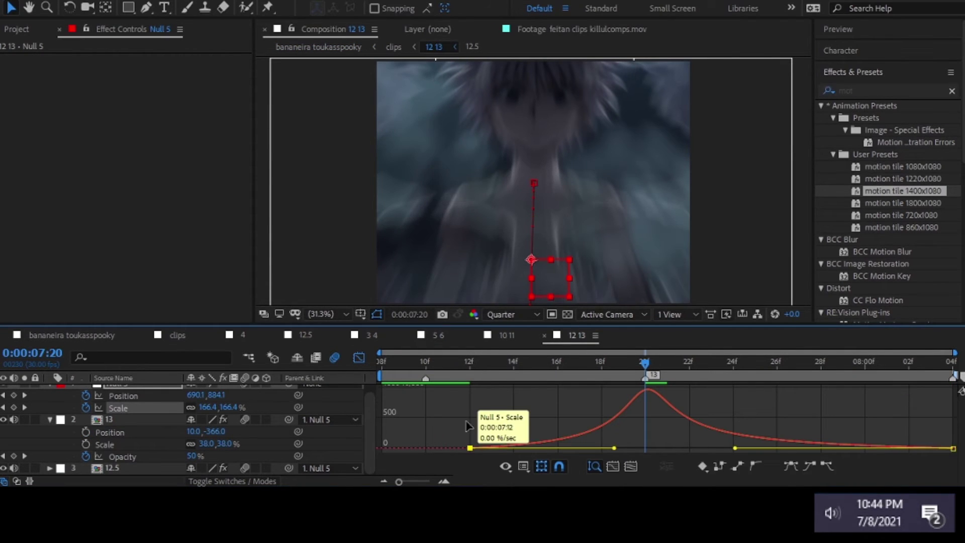
drag(470, 448, 514, 448)
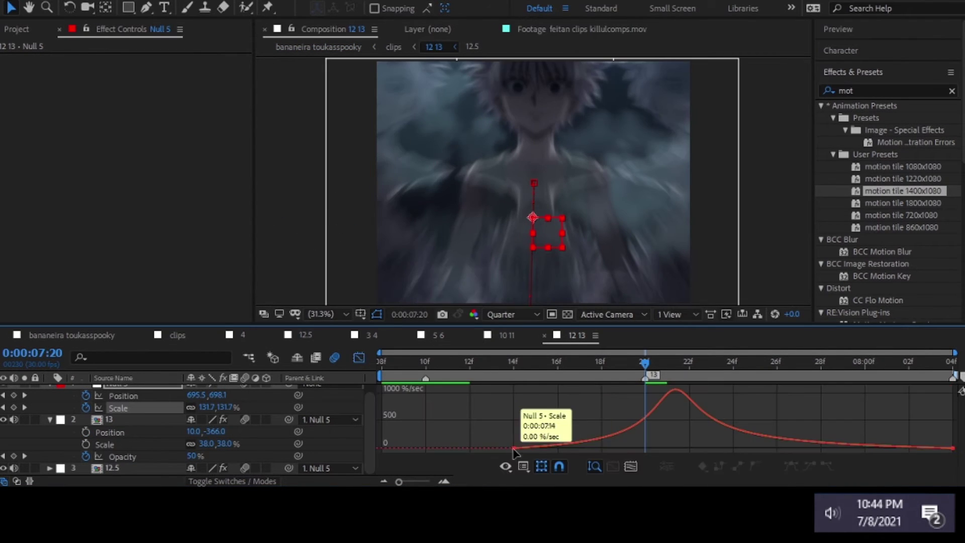
double_click(513, 448)
key(Return)
drag(851, 448, 741, 449)
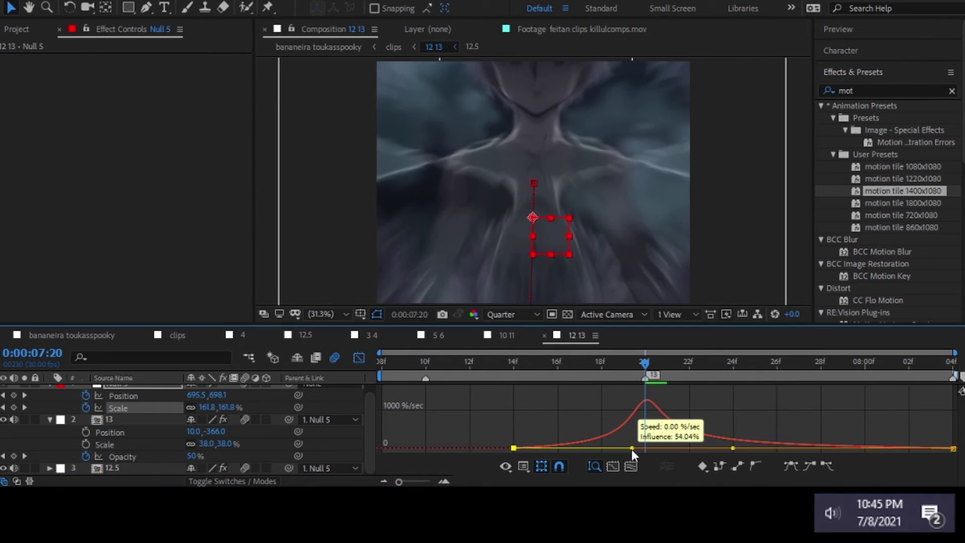
double_click(654, 448)
key(Return)
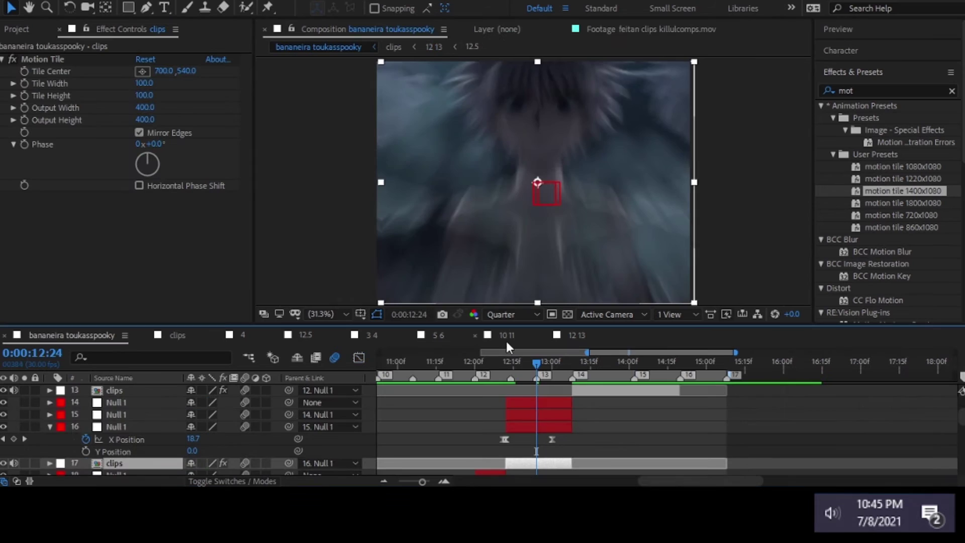
Paste the copied Scale keyframes onto layer 15's null near 12:28
drag(508, 362, 482, 371)
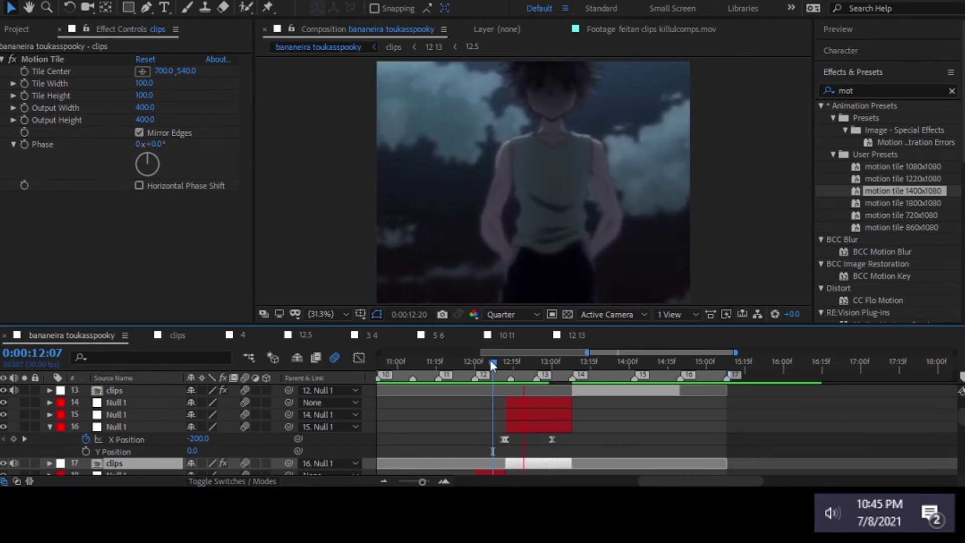
scroll(481, 370, down, 10)
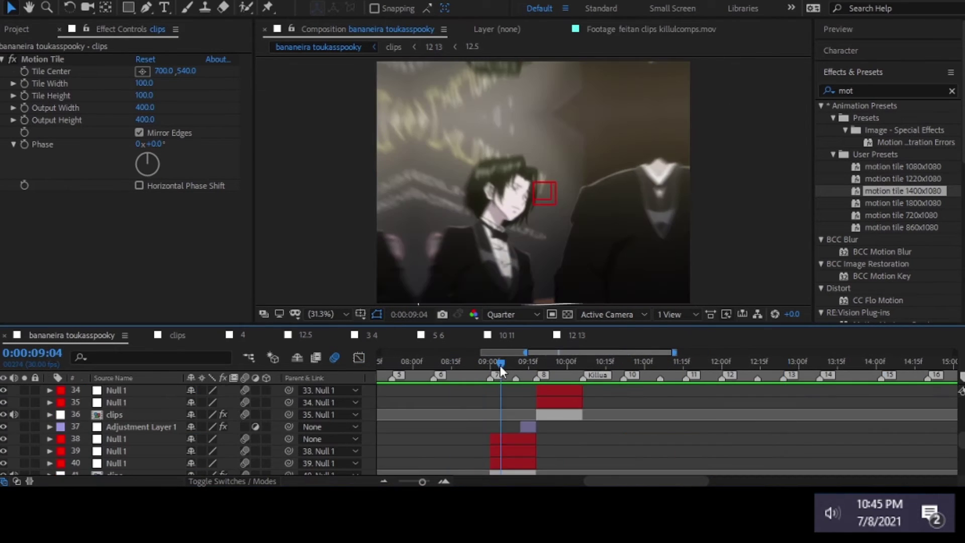
click(470, 397)
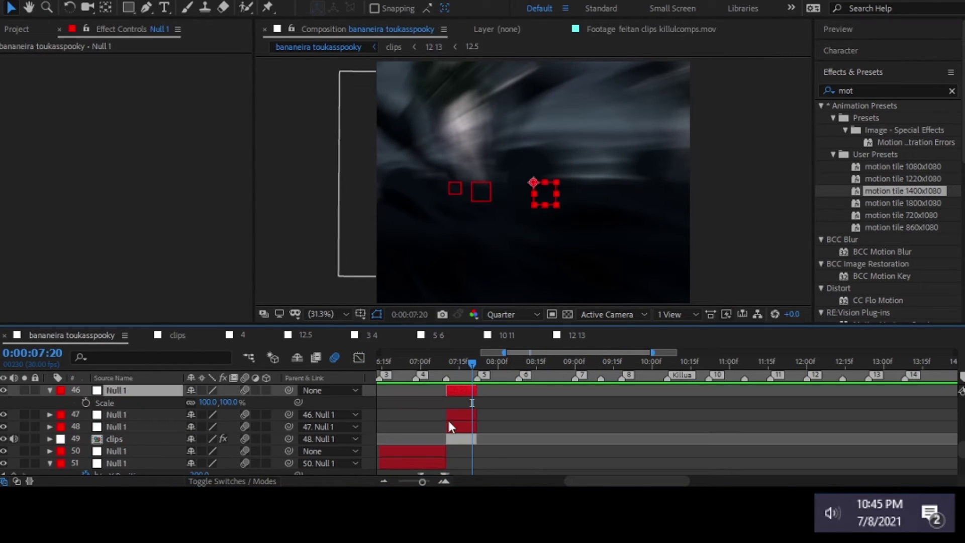
key(s)
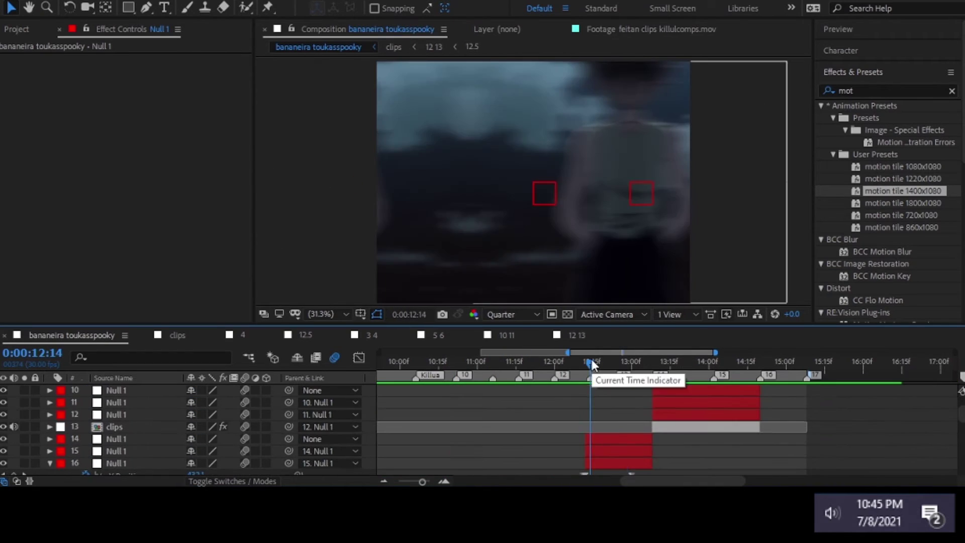
drag(622, 358, 626, 361)
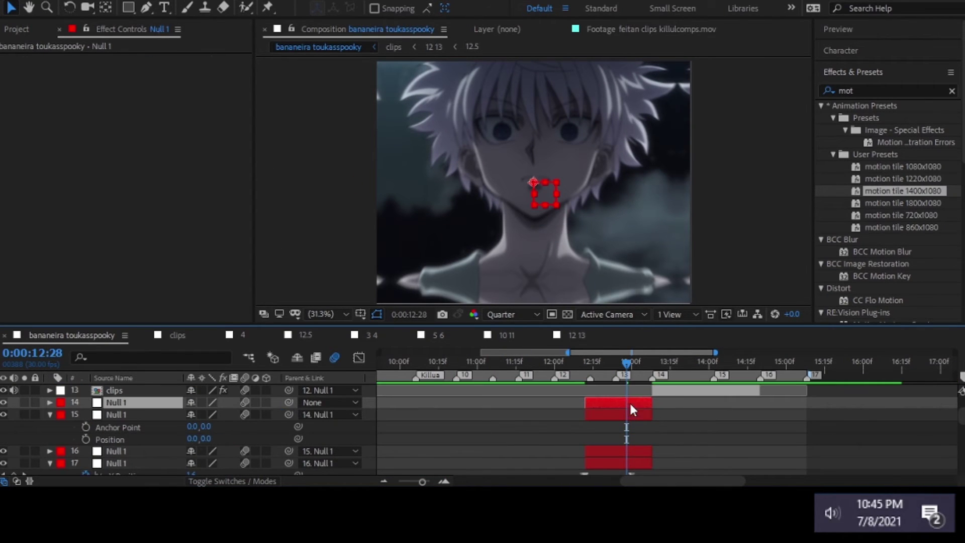
scroll(631, 405, down, 1)
key(s)
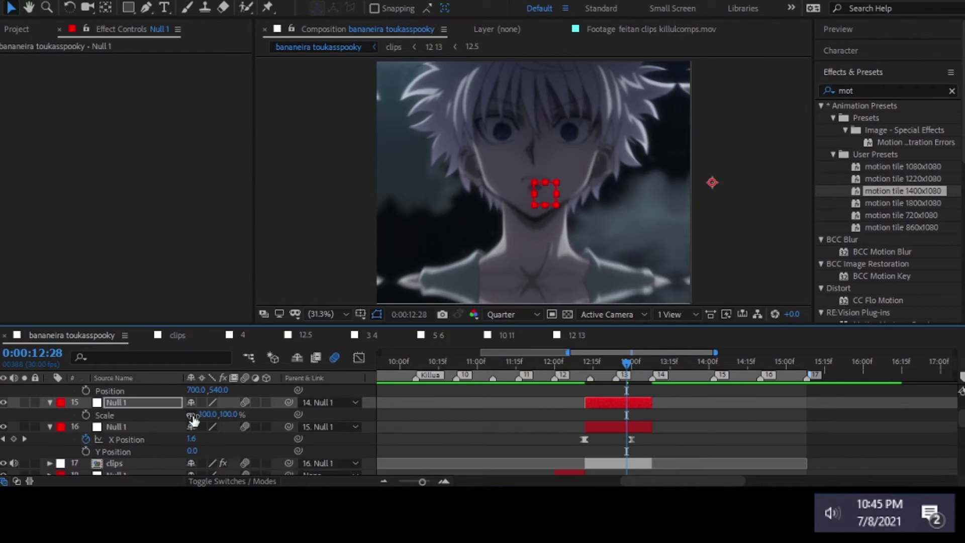
click(96, 416)
key(ctrl+v)
scroll(717, 430, down, 10)
Reveal and select layer 48's null Scale keyframes around 7:10
drag(565, 352, 502, 352)
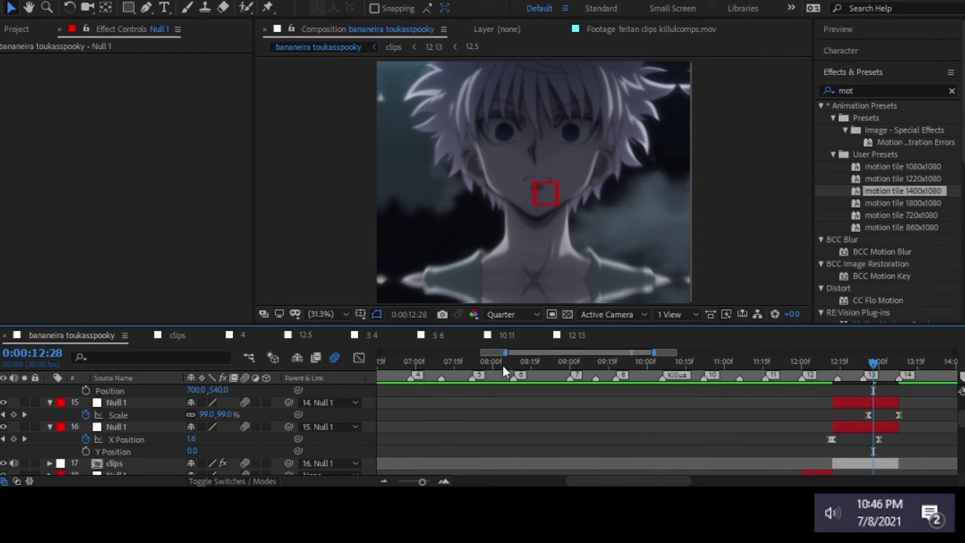
click(569, 363)
click(442, 362)
click(116, 402)
key(u)
click(127, 439)
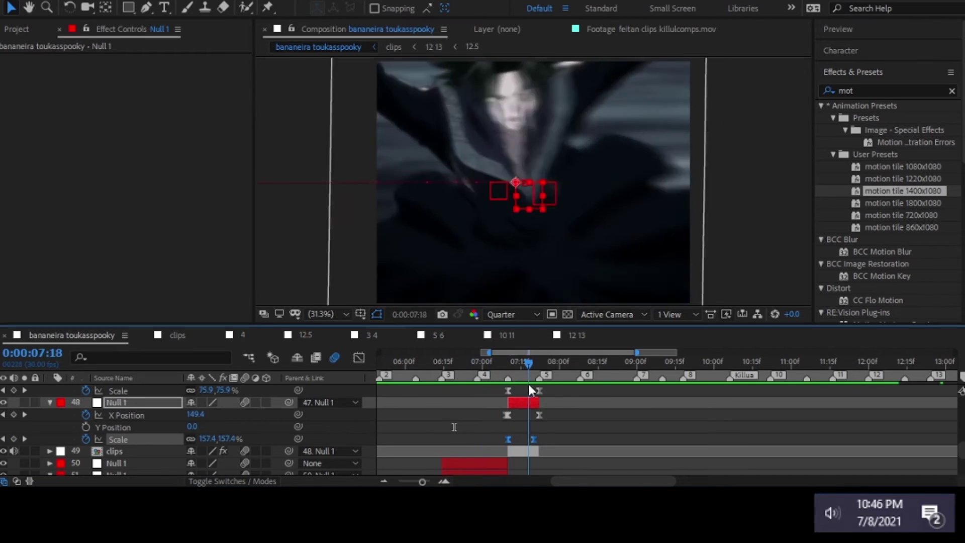
scroll(562, 411, up, 10)
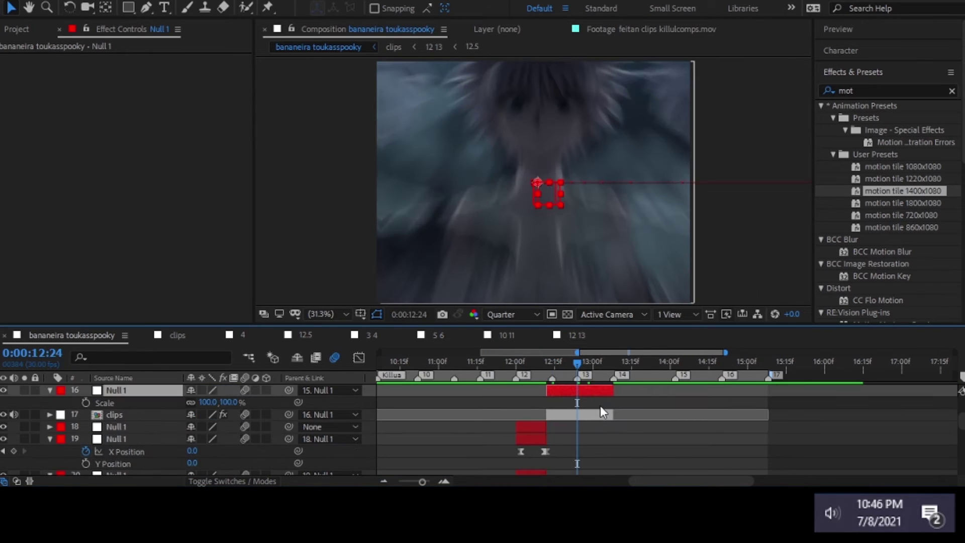
Set layer 15's null value to 800 at 12:24
mouse_move(654, 361)
mouse_down()
mouse_move(588, 375)
mouse_move(543, 363)
mouse_move(641, 362)
mouse_up()
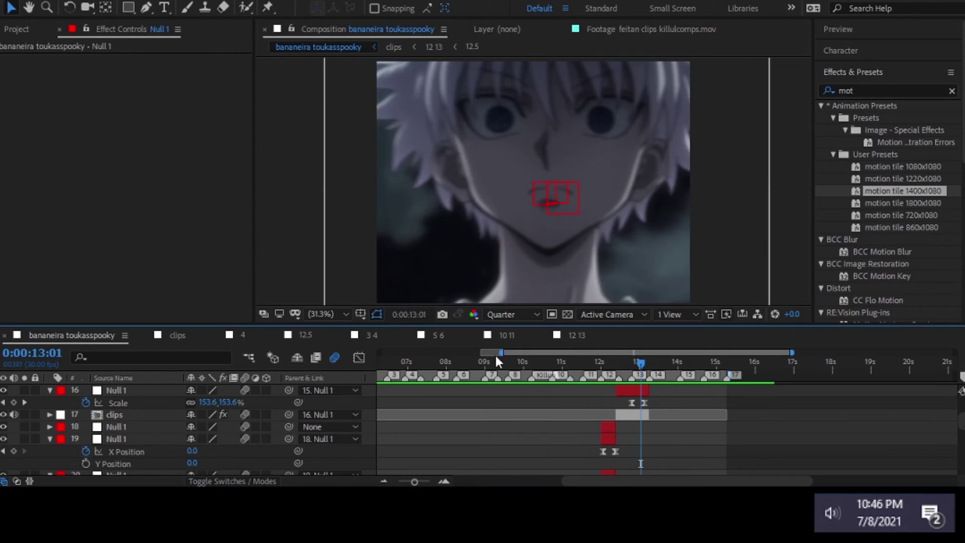
click(508, 362)
drag(508, 363, 630, 363)
key(equal)
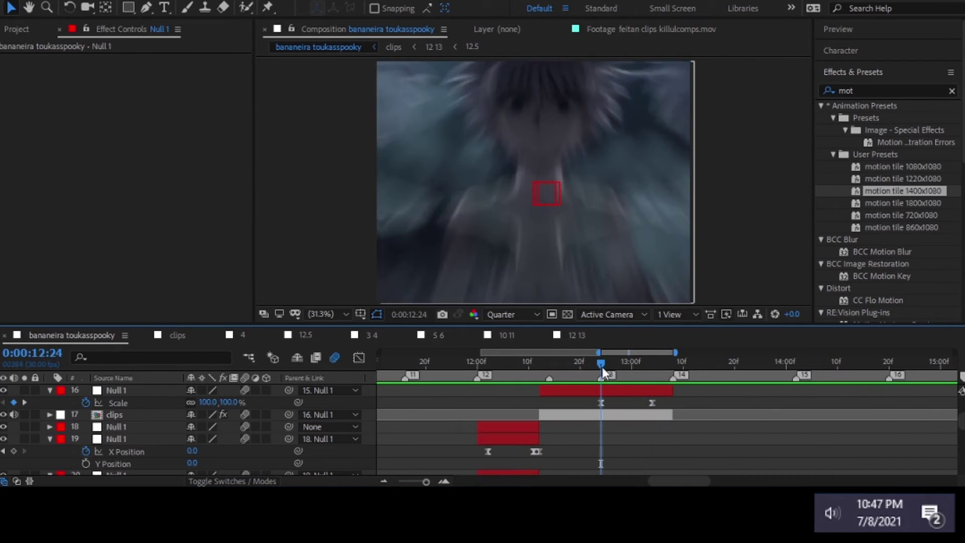
scroll(614, 398, up, 5)
key(Page_Down)
key(Page_Down)
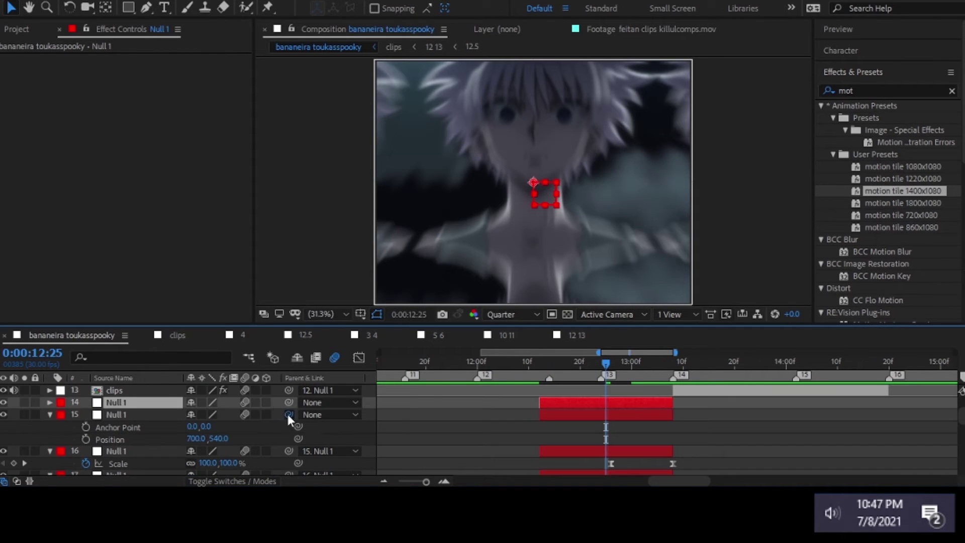
text(0)
key(Tab)
key(Tab)
text(800)
key(Return)
scroll(587, 395, down, 1)
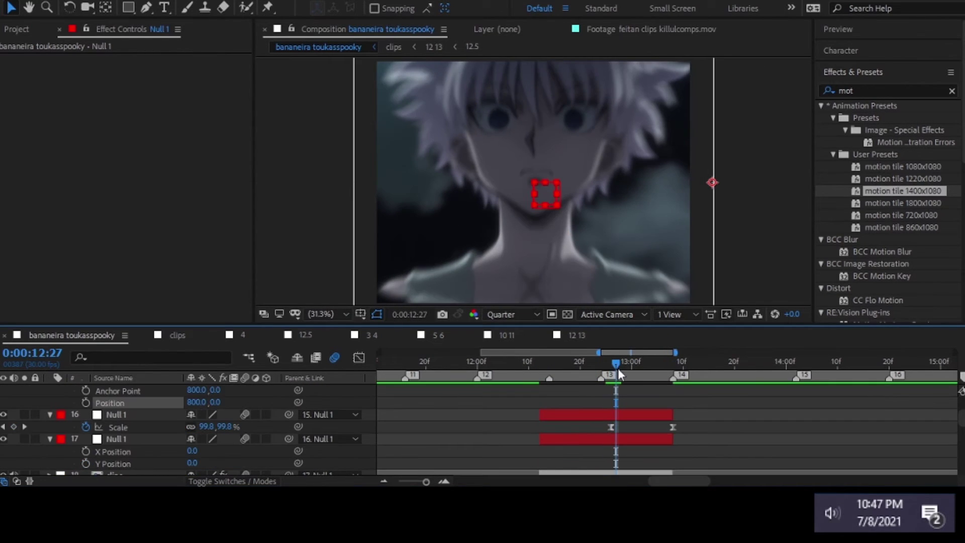
Show layer 17's Scale keyframes and layer 16's anchor point and position near 12:24
key(Page_Up)
key(s)
drag(651, 376, 611, 376)
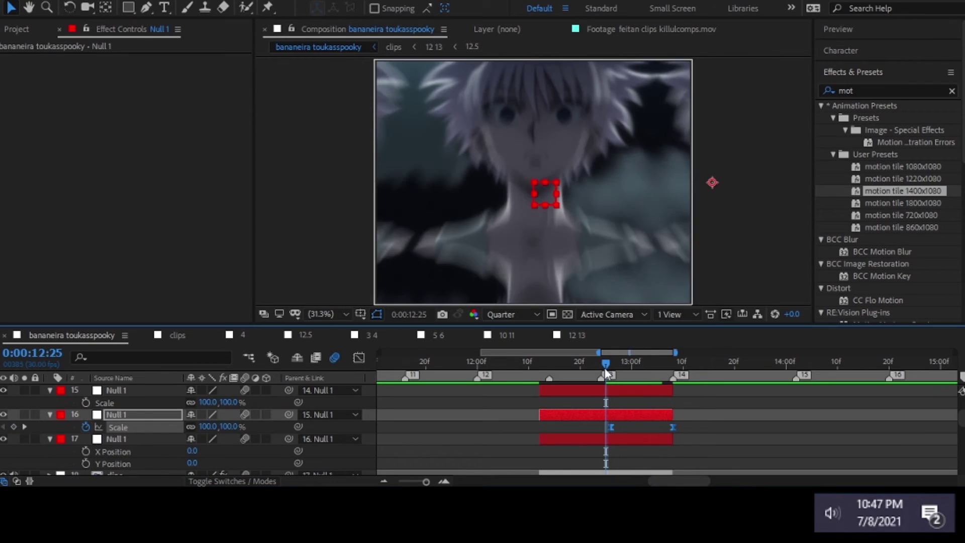
scroll(694, 409, down, 3)
click(610, 405)
key(s)
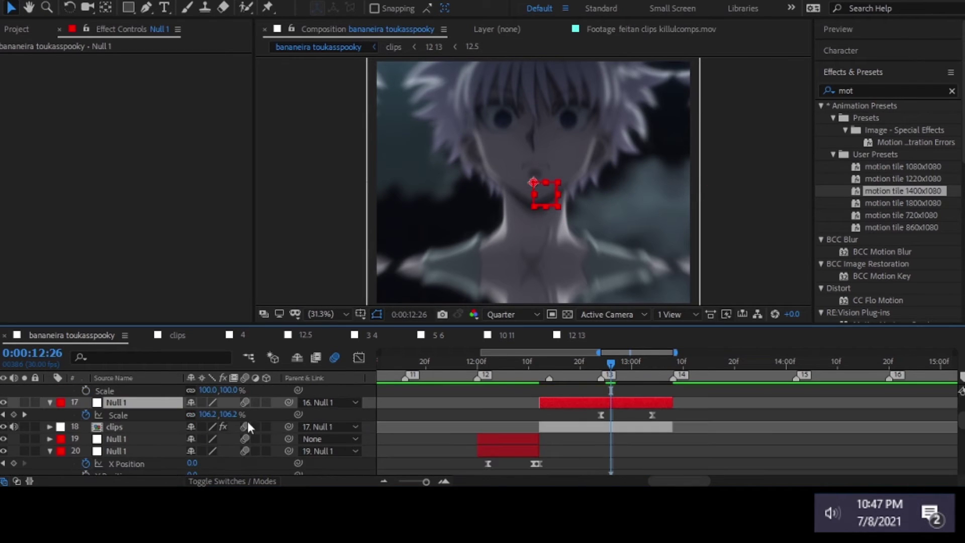
key(j)
key(j)
key(k)
key(ctrl+Up)
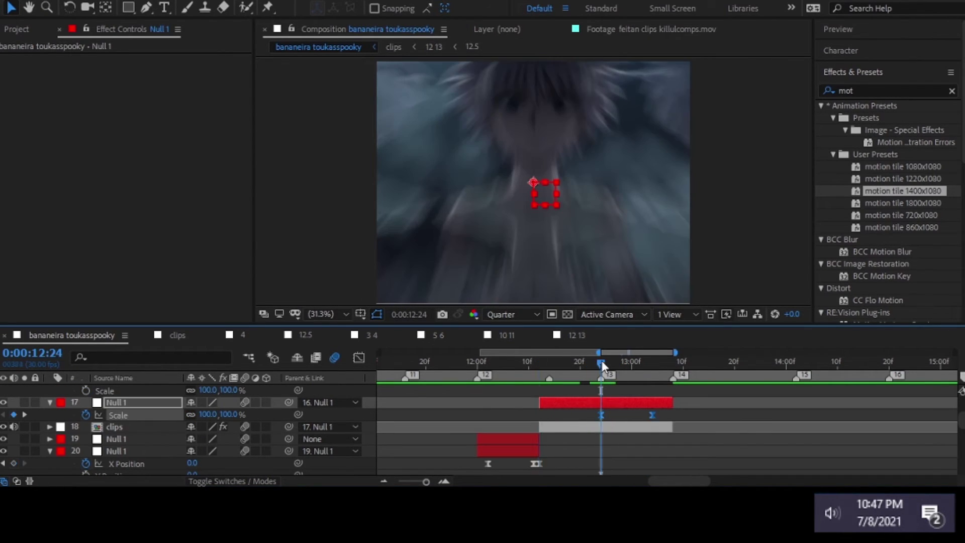
scroll(662, 404, up, 3)
key(a)
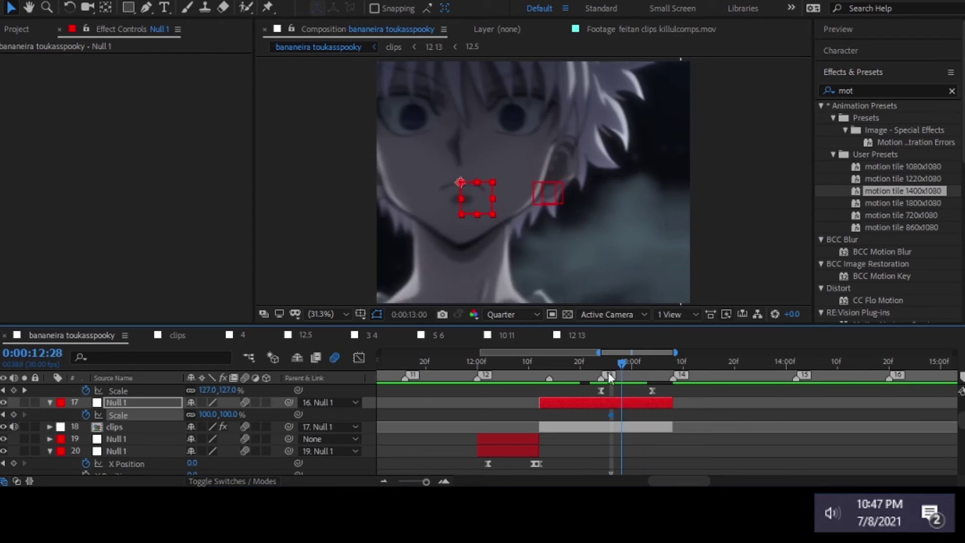
key(shift+p)
Parent layer 20's null to layer 19
drag(618, 364, 487, 363)
key(ctrl+Down)
key(ctrl+Down)
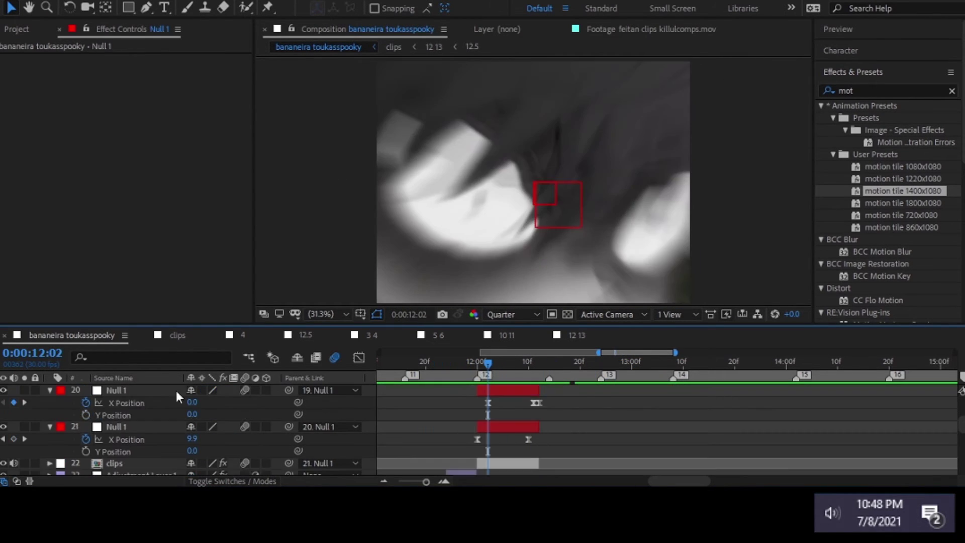
key(ctrl+Down)
drag(289, 426, 271, 420)
Change layer 17's null anchor point value around 12:13
key(ctrl+Up)
key(ctrl+Up)
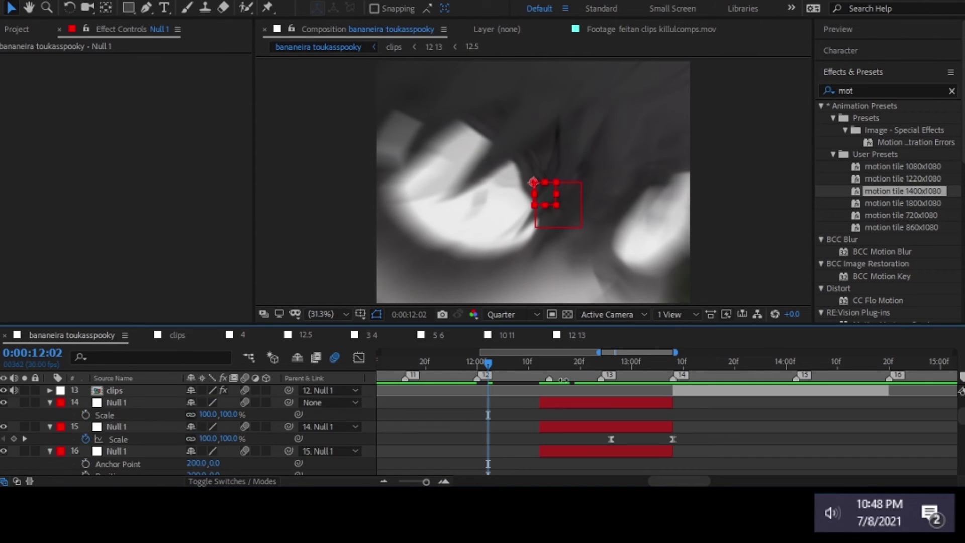
drag(591, 360, 552, 433)
text(-60)
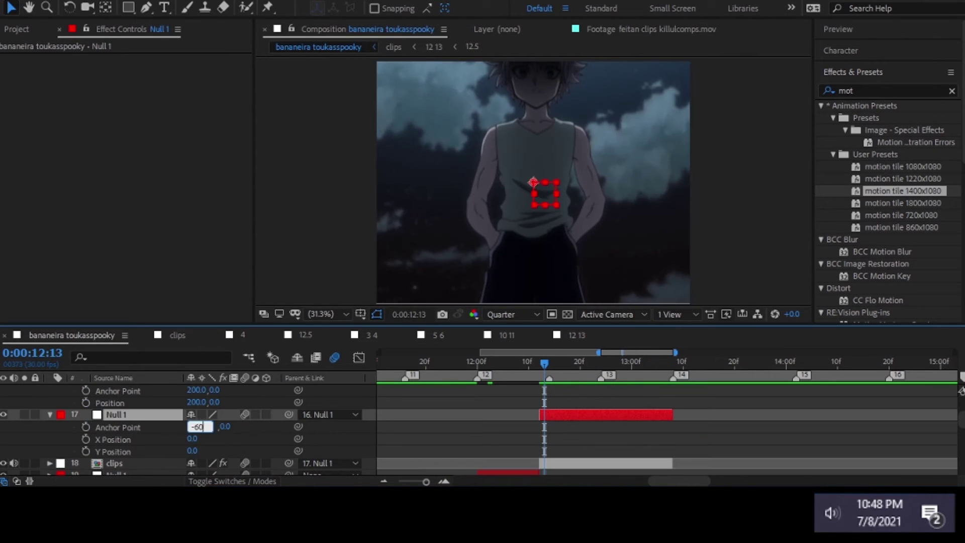
key(Return)
key(ctrl+Down)
key(ctrl+Down)
key(ctrl+Down)
click(513, 363)
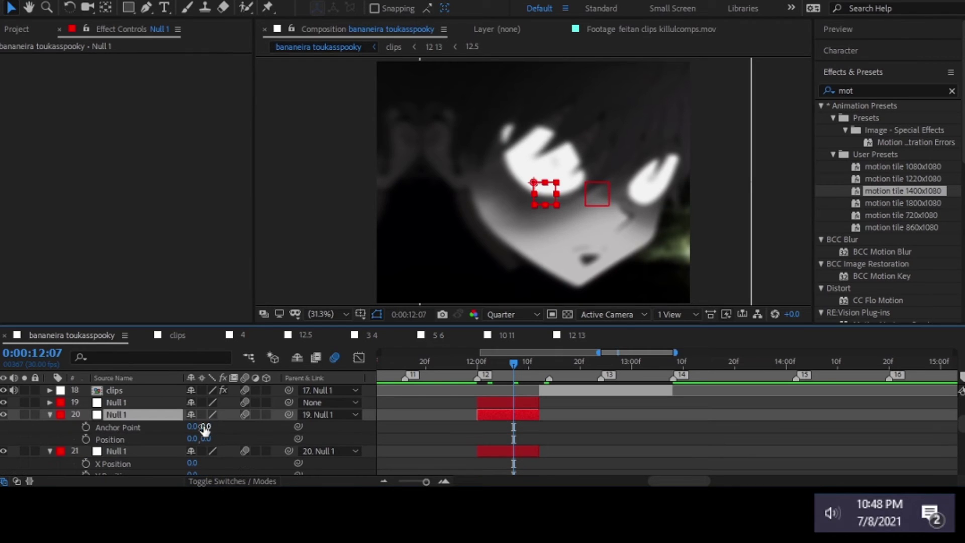
click(205, 428)
scroll(170, 417, up, 3)
key(j)
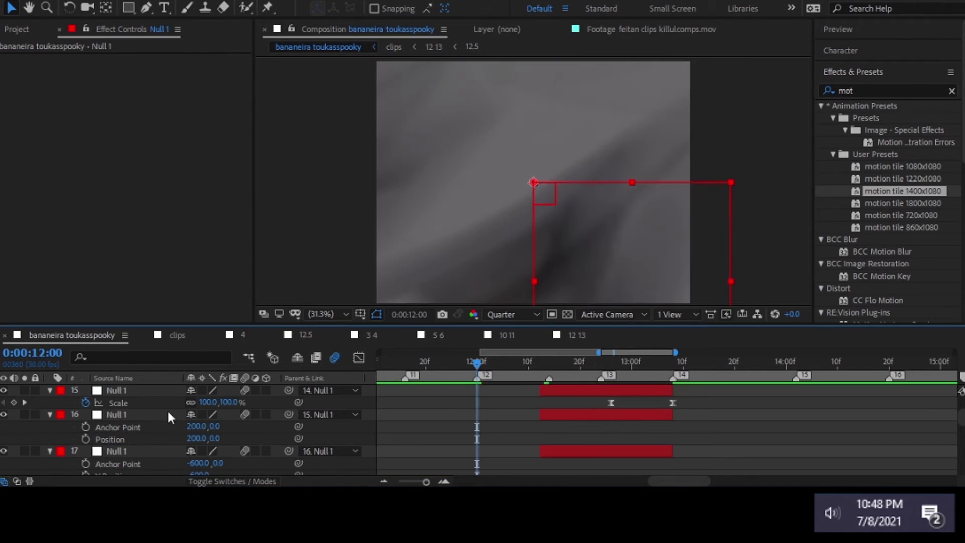
Raise layer 17 null's starting scale to about 800% on its Scale curve
scroll(170, 417, down, 3)
mouse_move(524, 361)
mouse_down()
mouse_move(526, 385)
mouse_move(539, 387)
mouse_up()
scroll(559, 390, up, 1)
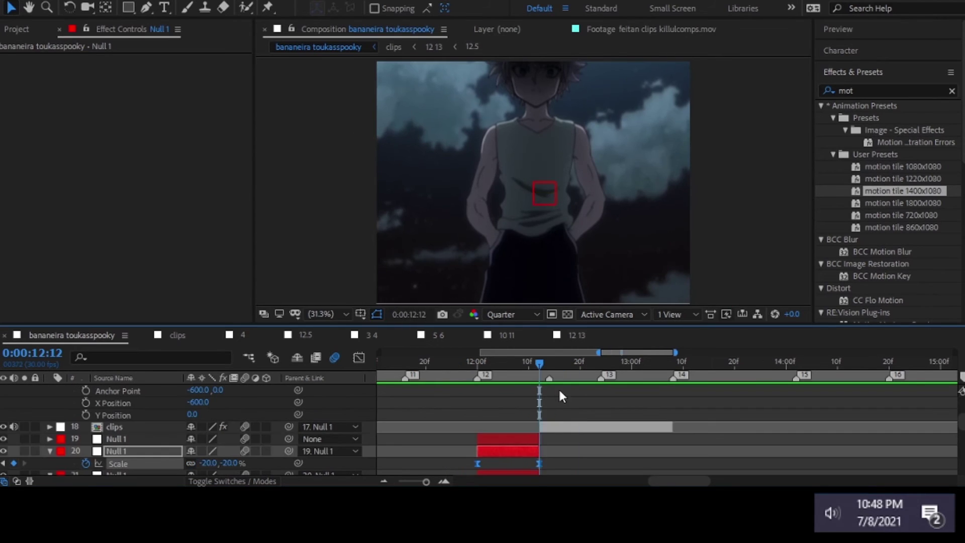
scroll(561, 397, up, 1)
click(225, 427)
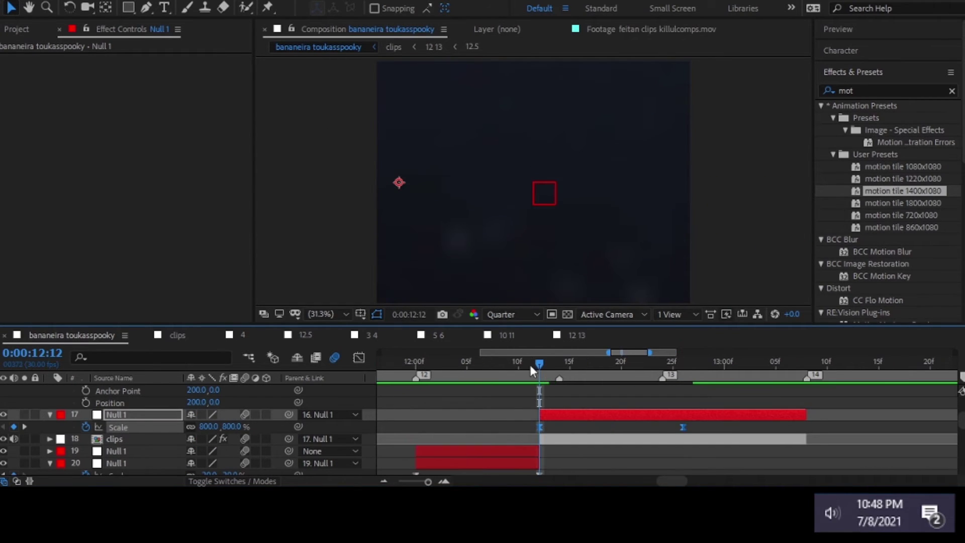
key(shift+F3)
mouse_move(529, 369)
mouse_down()
mouse_move(545, 396)
mouse_move(535, 362)
mouse_move(574, 362)
mouse_up()
key(shift+F3)
key(equal)
key(equal)
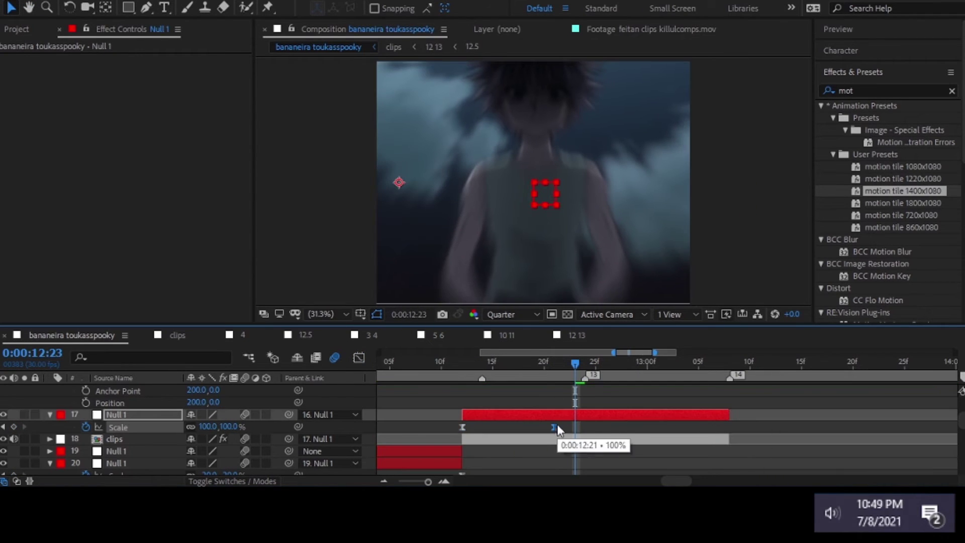
click(471, 362)
Preview the eased zoom and review layer 20's scale curve
key(shift+F3)
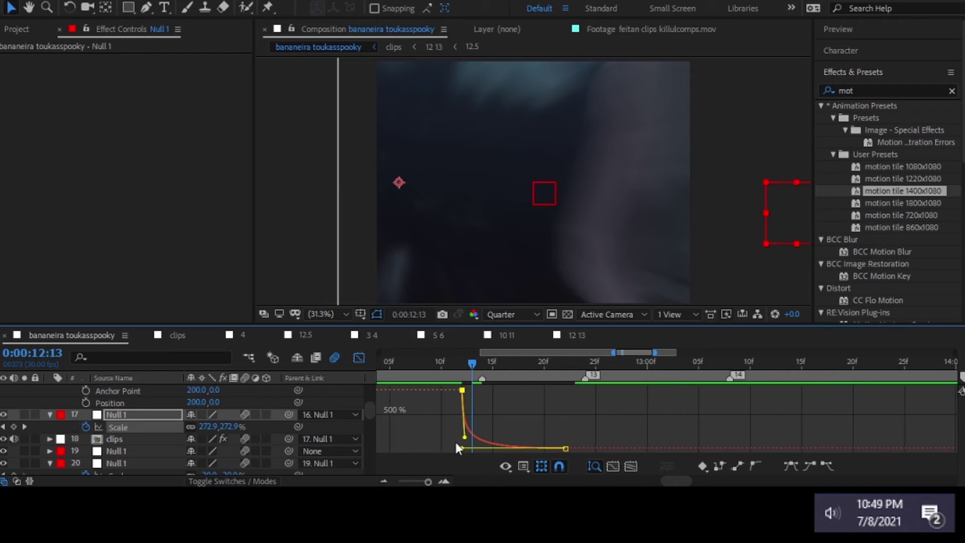
key(minus)
key(minus)
key(minus)
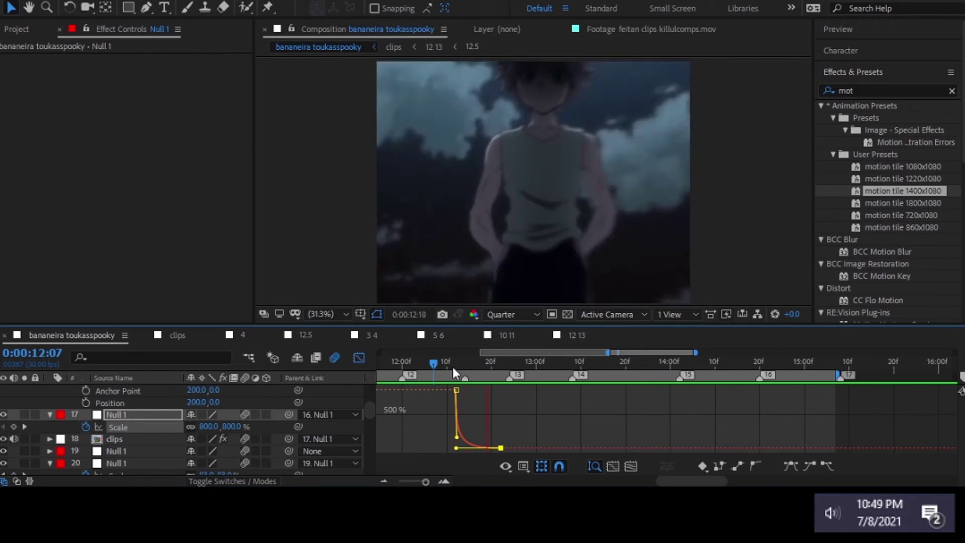
key(space)
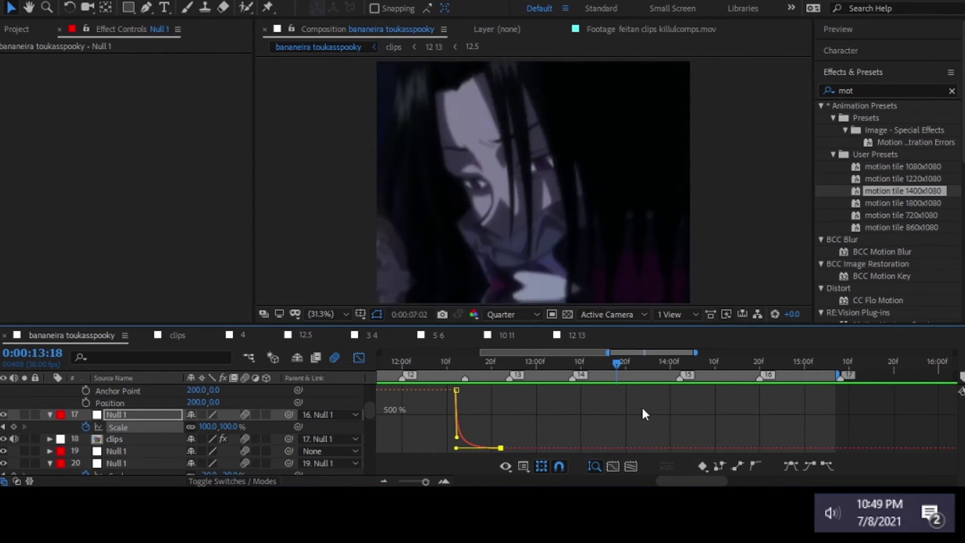
key(space)
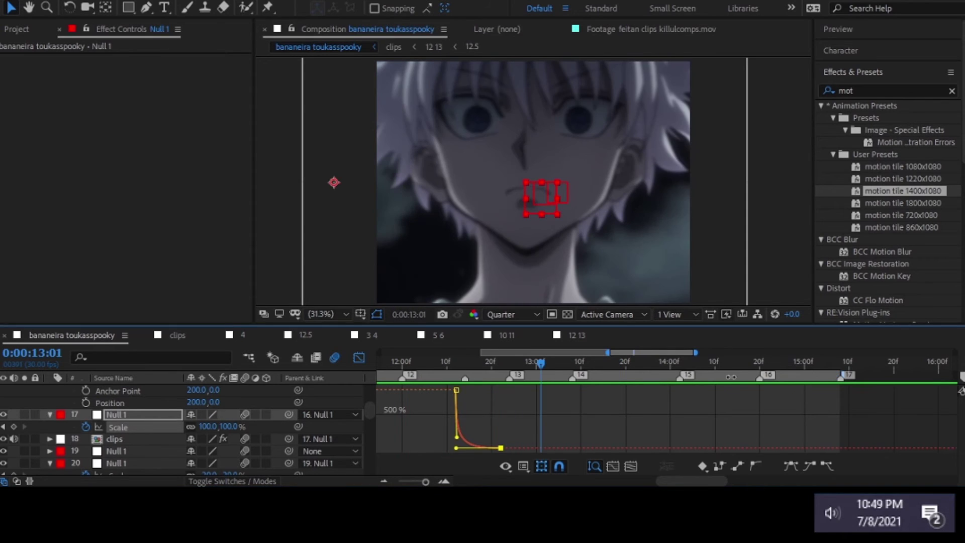
drag(731, 376, 503, 378)
click(610, 401)
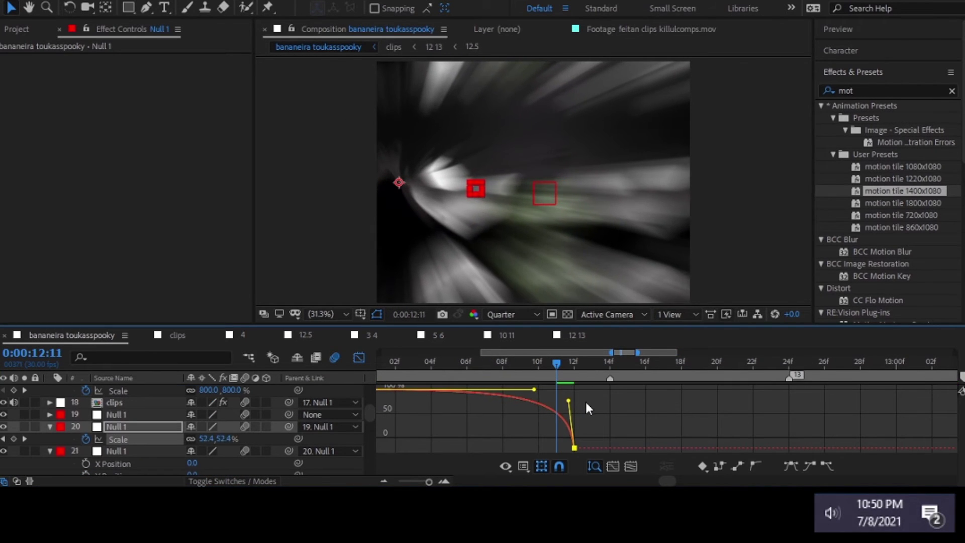
key(minus)
mouse_move(556, 364)
mouse_down()
mouse_move(439, 364)
mouse_move(532, 362)
mouse_up()
Bring the playhead to 12:00 and reveal null layer 21's keyframed position
click(359, 357)
scroll(576, 403, down, 2)
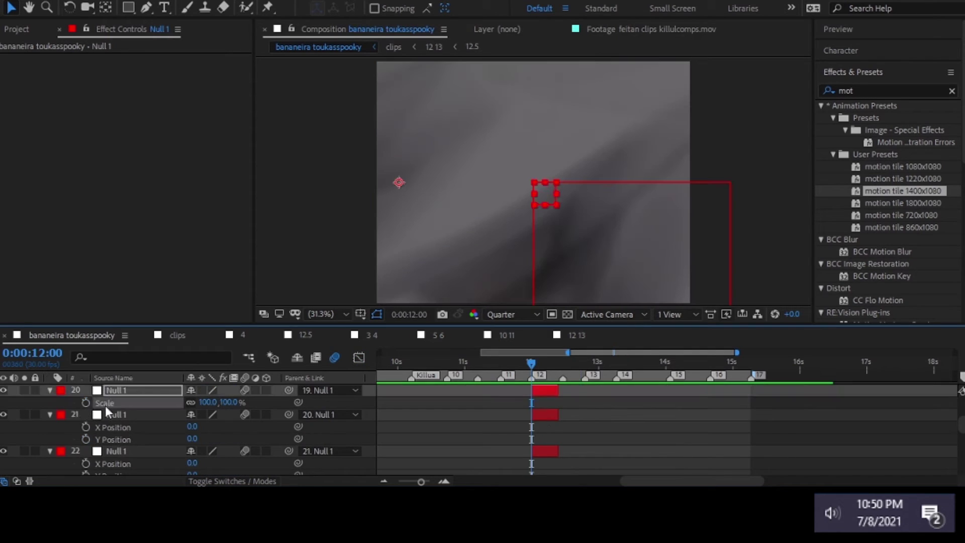
scroll(547, 410, down, 10)
scroll(508, 400, left, 5)
click(519, 375)
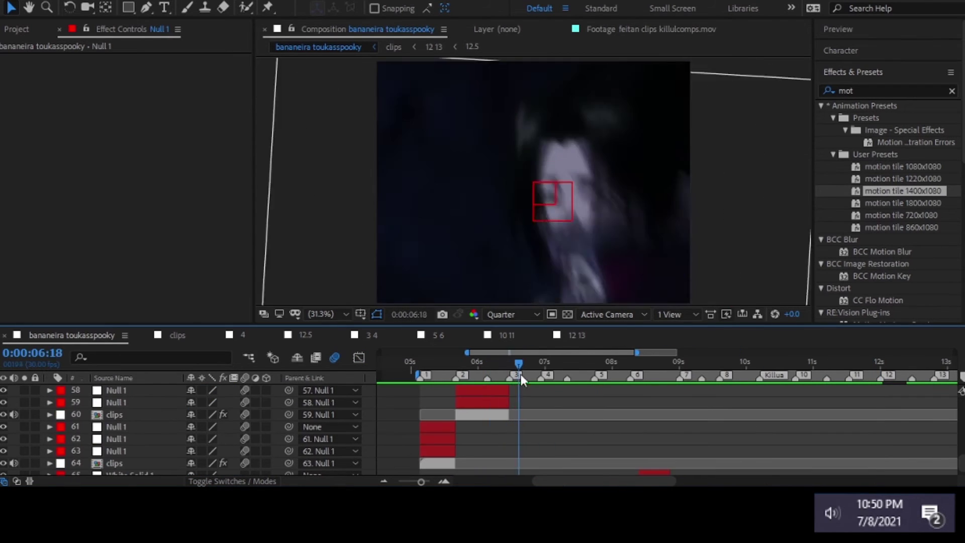
drag(521, 378, 551, 378)
scroll(553, 409, up, 10)
scroll(577, 430, right, 5)
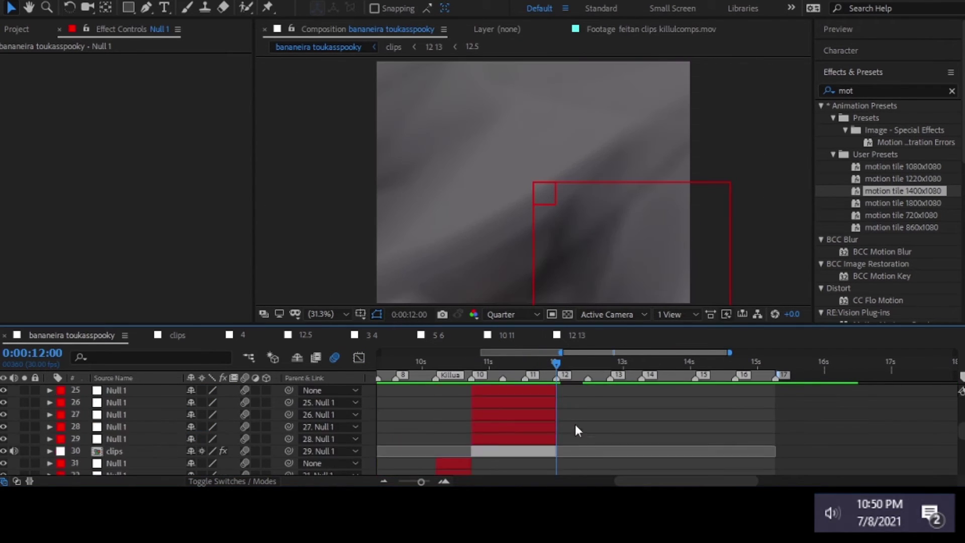
scroll(574, 424, up, 7)
click(578, 415)
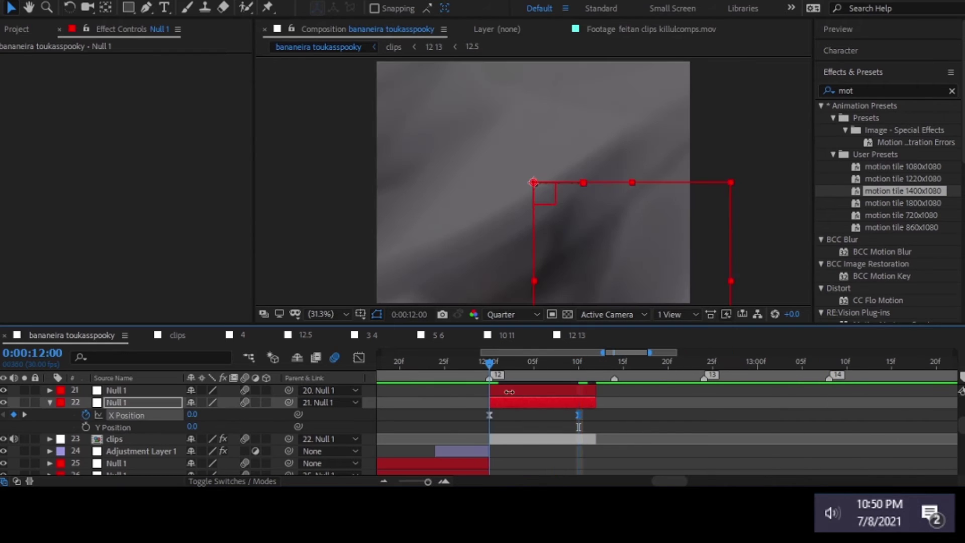
click(509, 392)
key(u)
Ease null 21's X Position slide to -2420 at 12:11 in the Graph Editor
key(k)
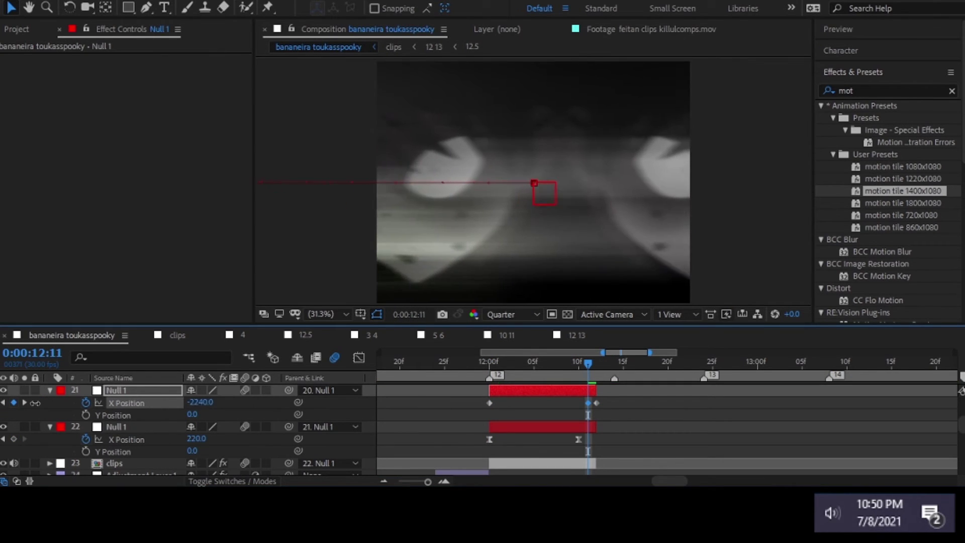
click(578, 361)
key(shift+F3)
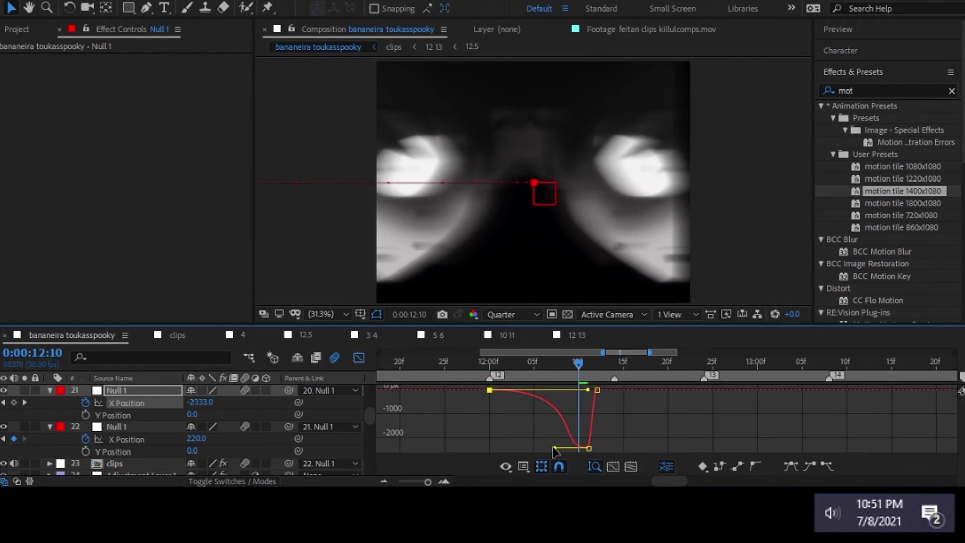
key(j)
key(shift+F3)
Key null 21's Scale from 12:00 down to 0% at 12:11, eased to drop late and sharply
key(shift+s)
key(ctrl+v)
key(k)
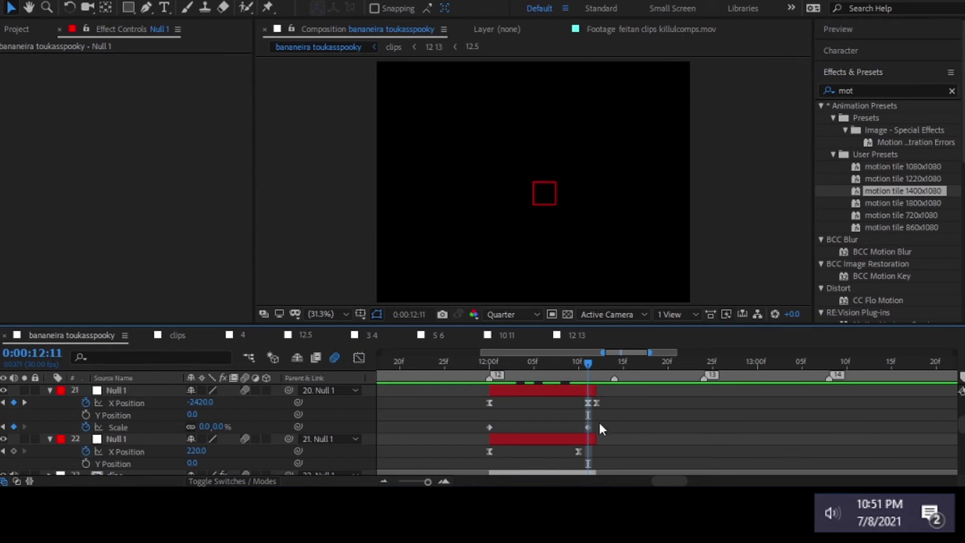
key(F9)
key(shift+F3)
drag(561, 448, 594, 397)
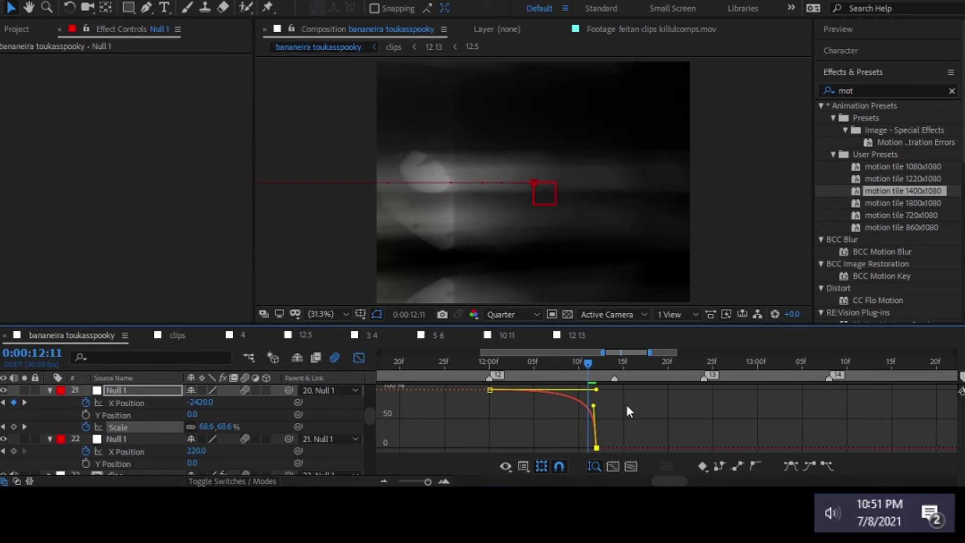
key(shift+F3)
key(ctrl+Down)
key(ctrl+Down)
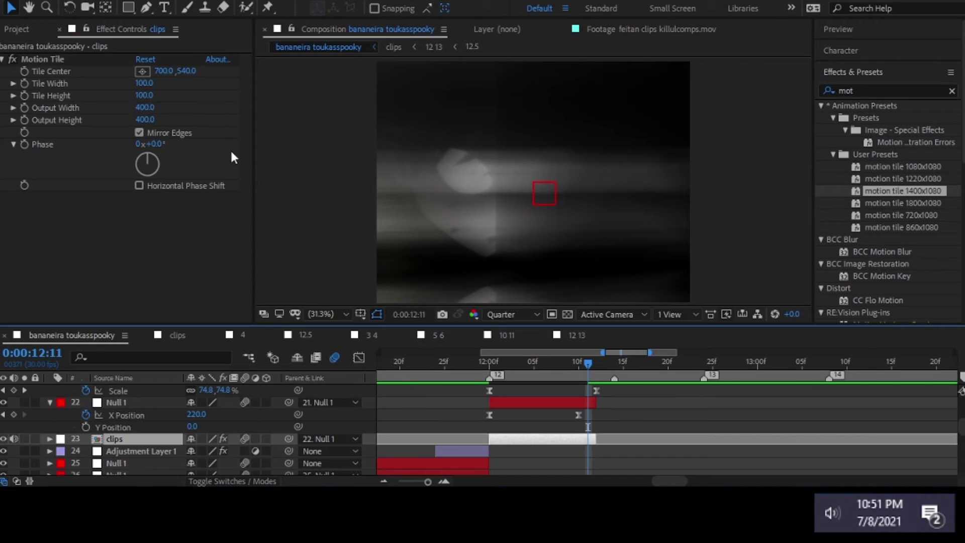
key(ctrl+Up)
key(ctrl+Up)
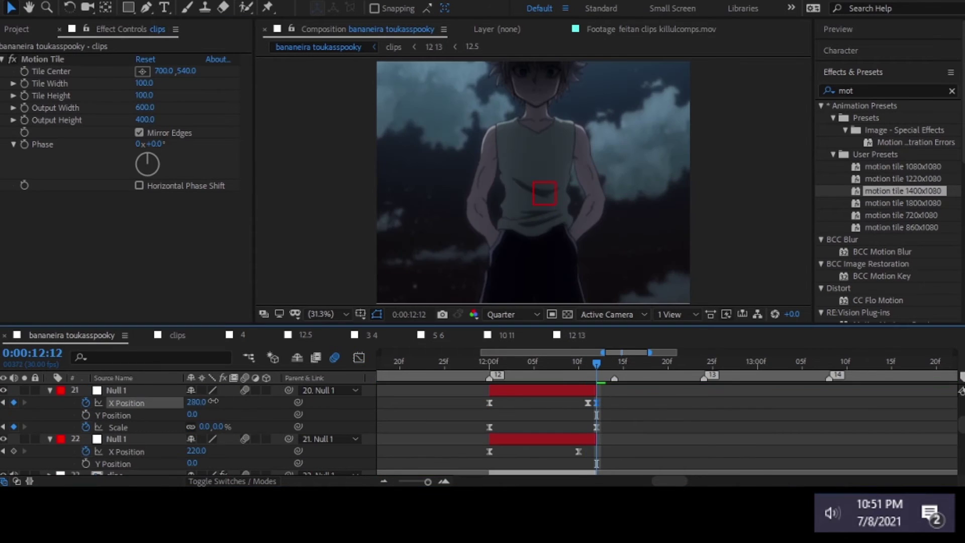
key(minus)
drag(532, 362, 582, 361)
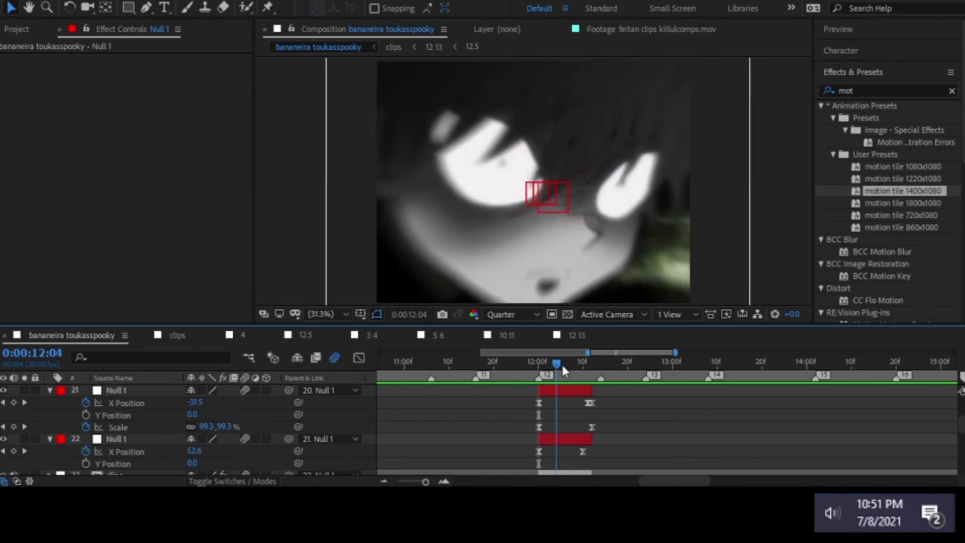
Key null layer 17's Position and Scale at its 12:12 start for the next shot
click(199, 451)
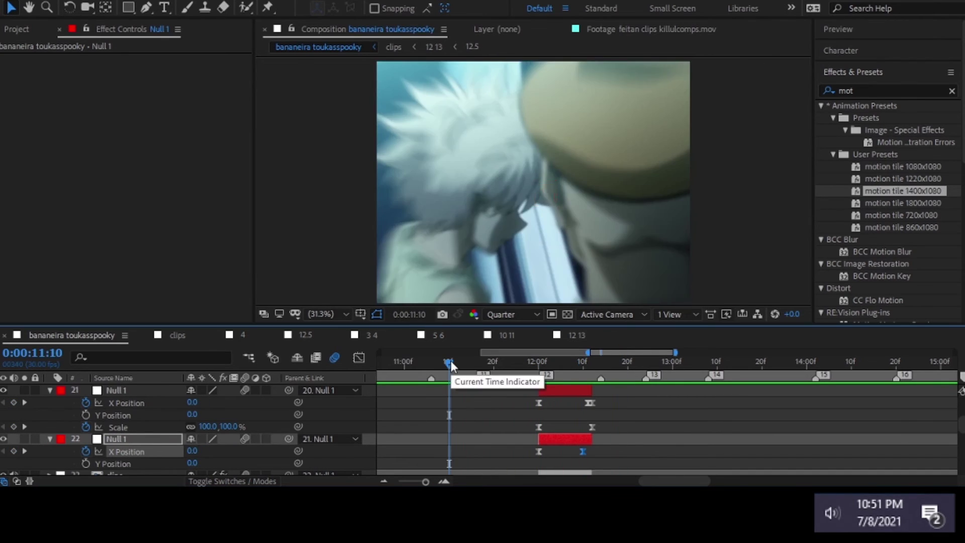
drag(537, 362, 569, 361)
key(ctrl+Up)
key(ctrl+Up)
key(ctrl+Up)
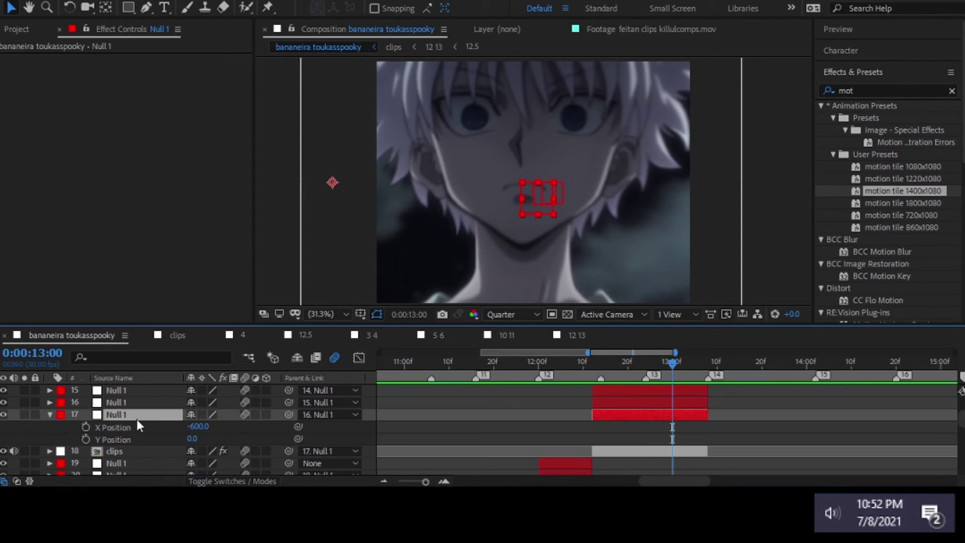
key(ctrl+Down)
key(ctrl+Down)
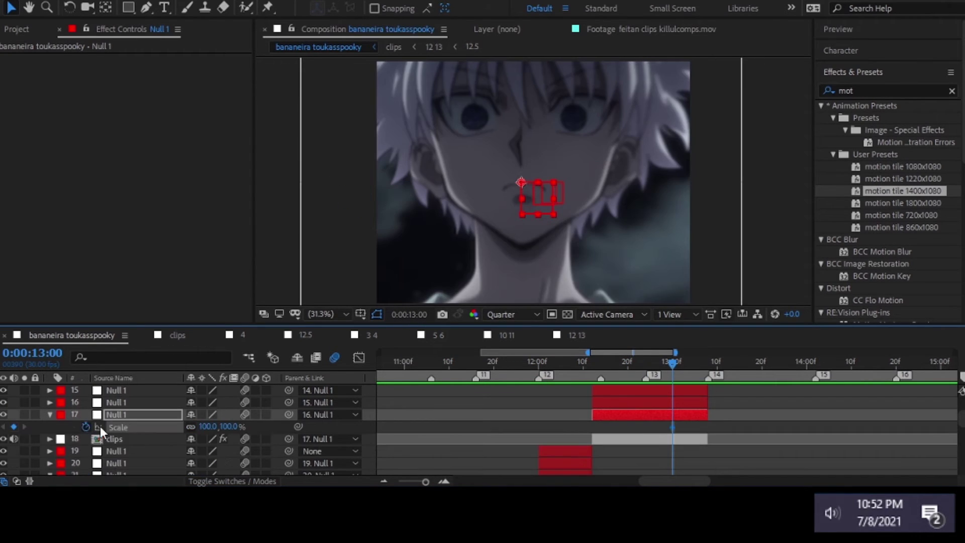
key(ctrl+Down)
key(ctrl+Down)
key(i)
key(u)
Set the starting scale to 280% and lengthen the Scale curve's ease toward 13:00
drag(216, 438, 380, 435)
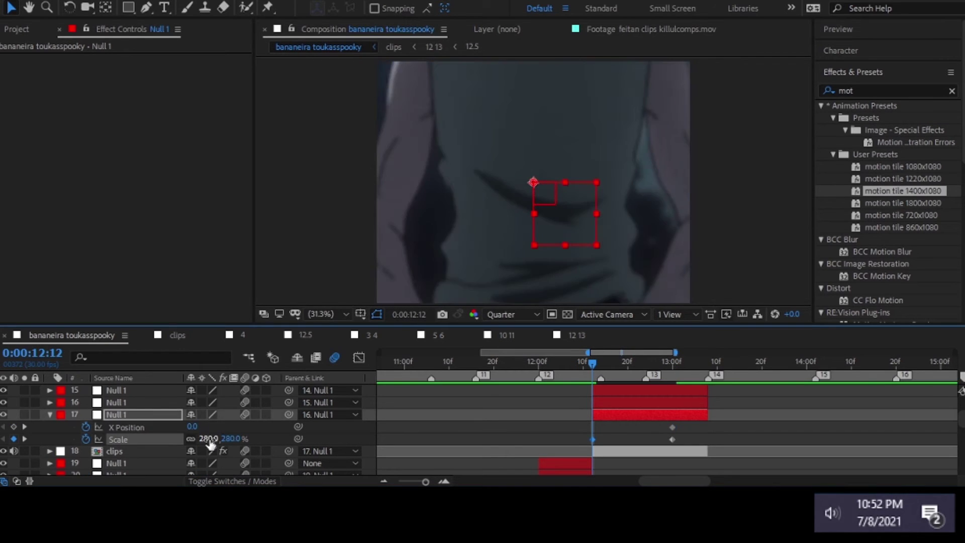
key(Page_Down)
key(=)
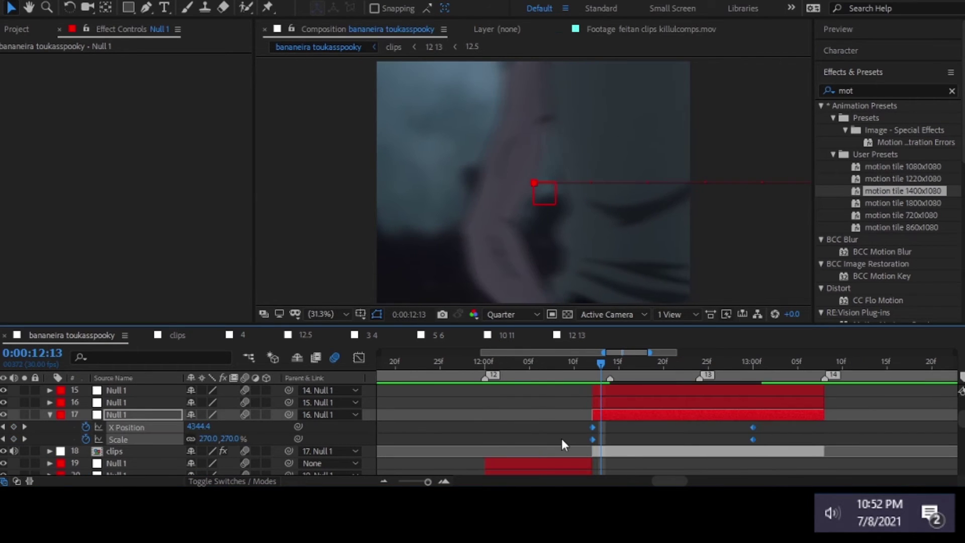
click(594, 440)
key(shift+F3)
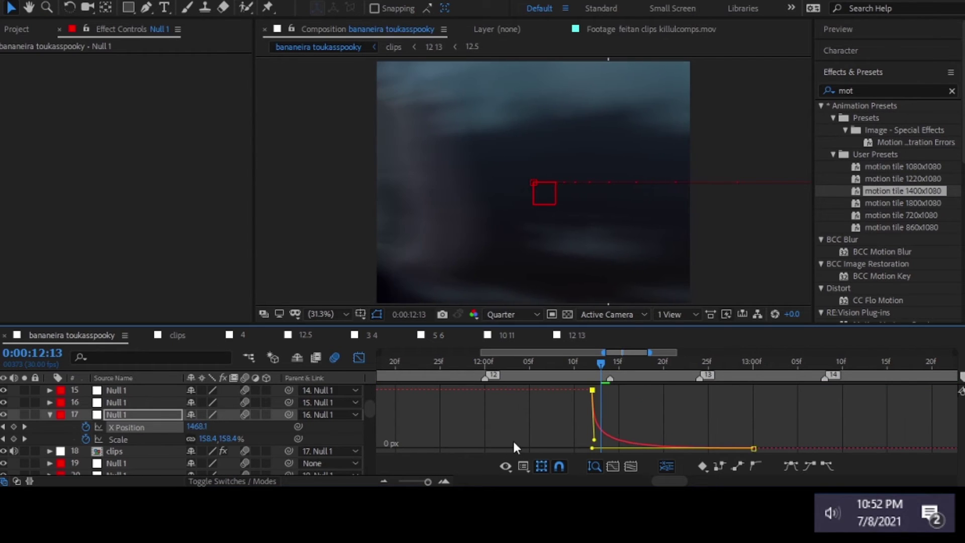
key(=)
key(=)
drag(573, 443, 575, 445)
drag(579, 371, 468, 366)
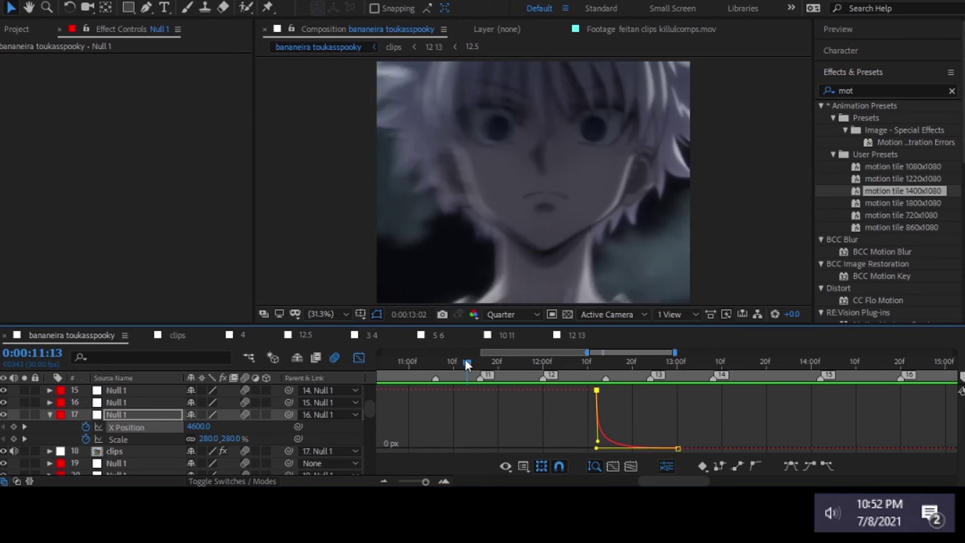
drag(468, 365, 757, 362)
Keyframe the clips layer's opacity down to 0% around 13:10
click(358, 357)
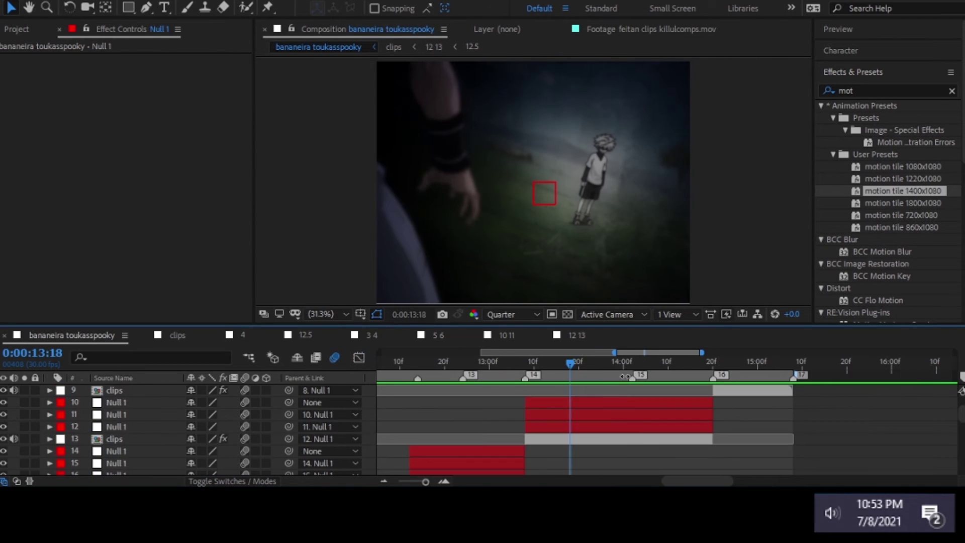
drag(569, 452, 633, 455)
click(634, 451)
scroll(608, 397, down, 2)
click(533, 369)
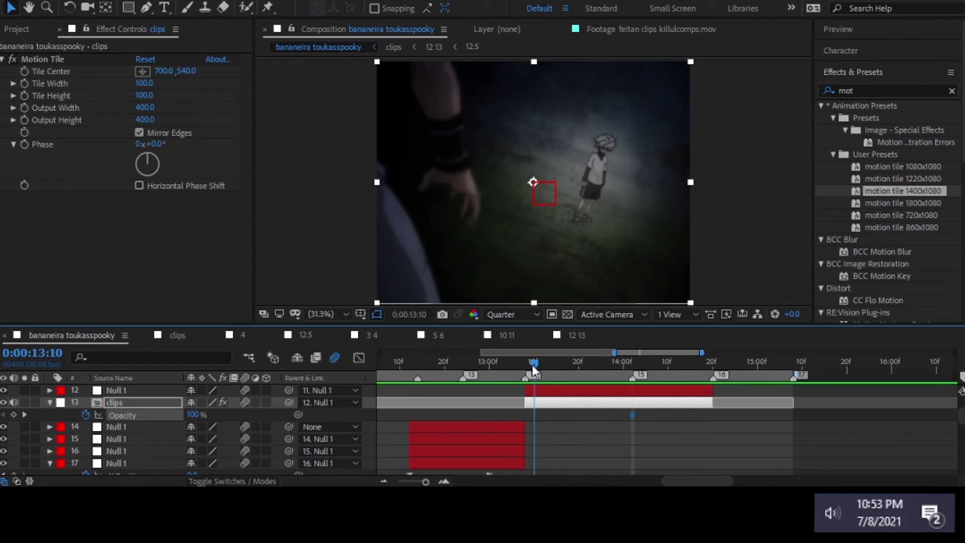
click(627, 366)
drag(191, 415, 171, 414)
key(=)
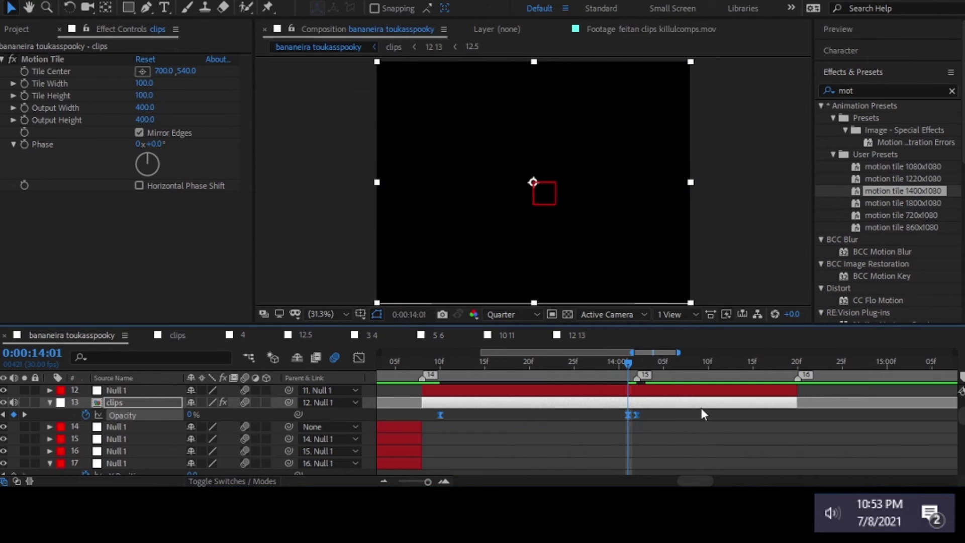
key(minus)
drag(624, 361, 407, 365)
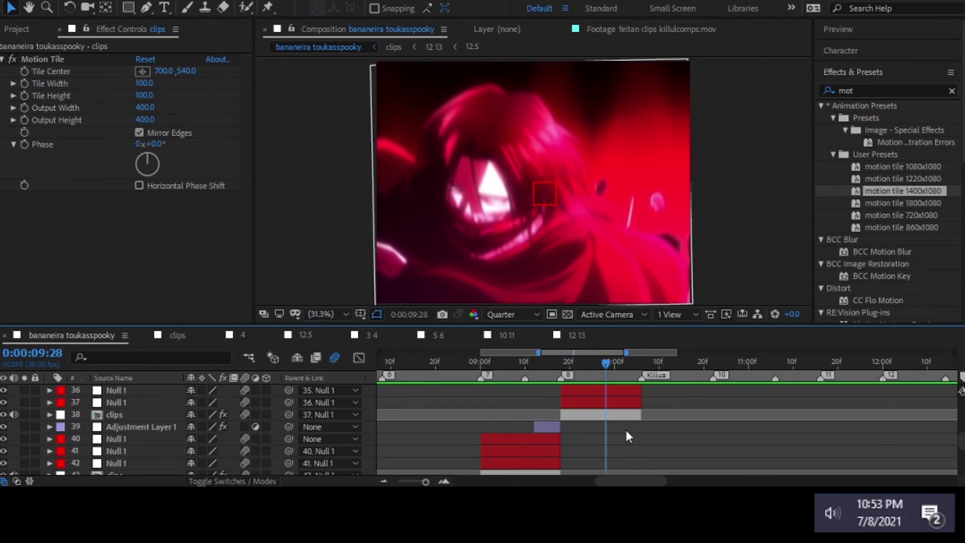
Squeeze layer 23's position and rotation shake keyframes slightly closer together and preview
click(628, 415)
key(u)
scroll(584, 360, right, 5)
scroll(514, 368, up, 3)
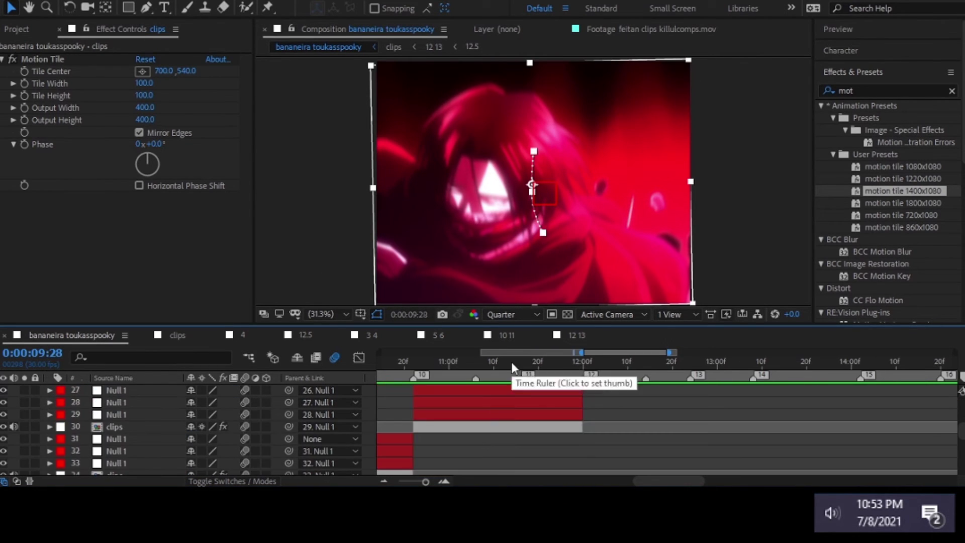
scroll(585, 382, up, 3)
click(618, 415)
key(u)
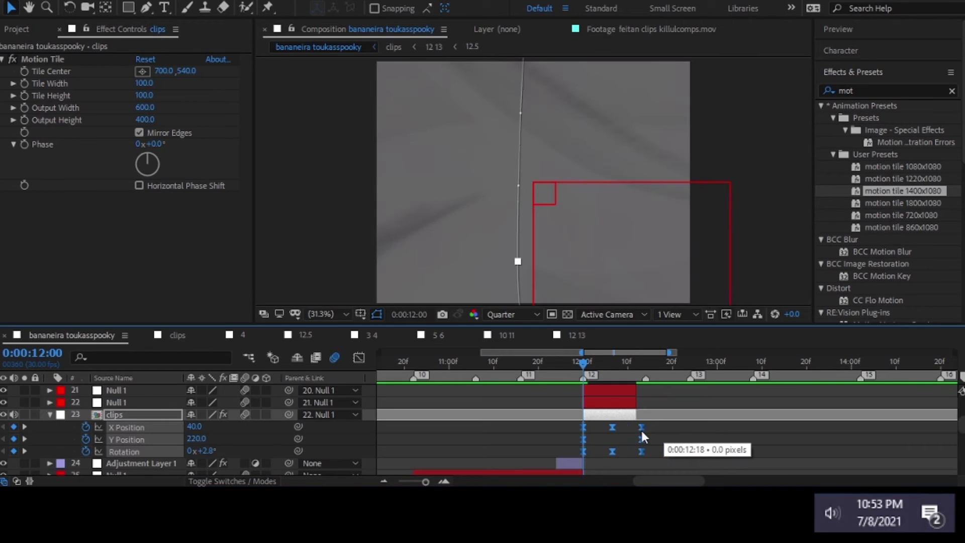
drag(643, 436, 637, 437)
key(space)
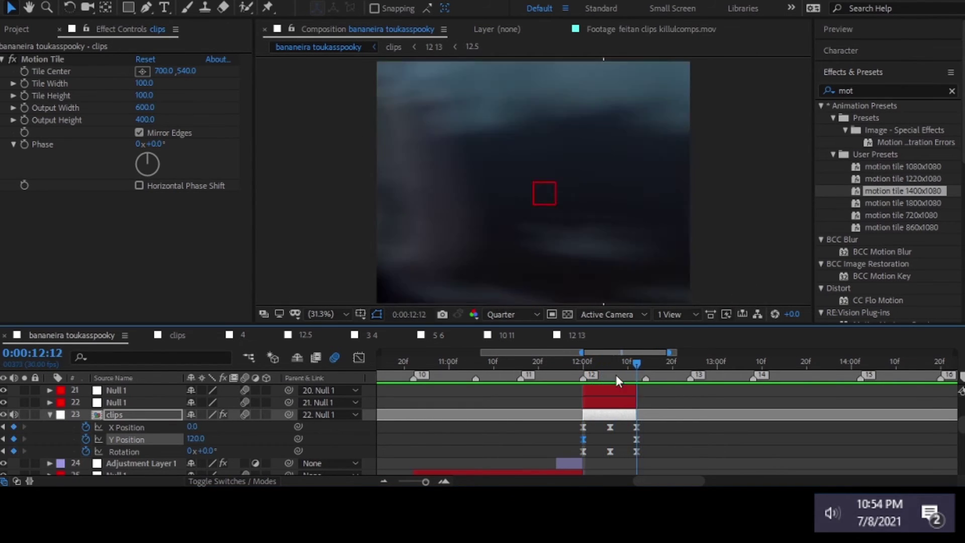
Inside the 12 precomp, slide the Killua footage layer to shift its timing
double_click(476, 414)
double_click(426, 435)
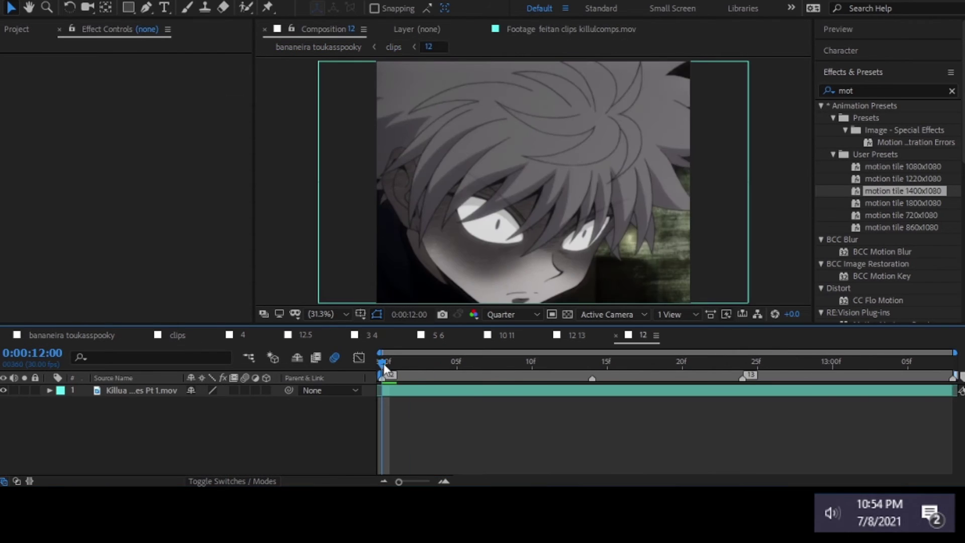
drag(384, 391, 431, 397)
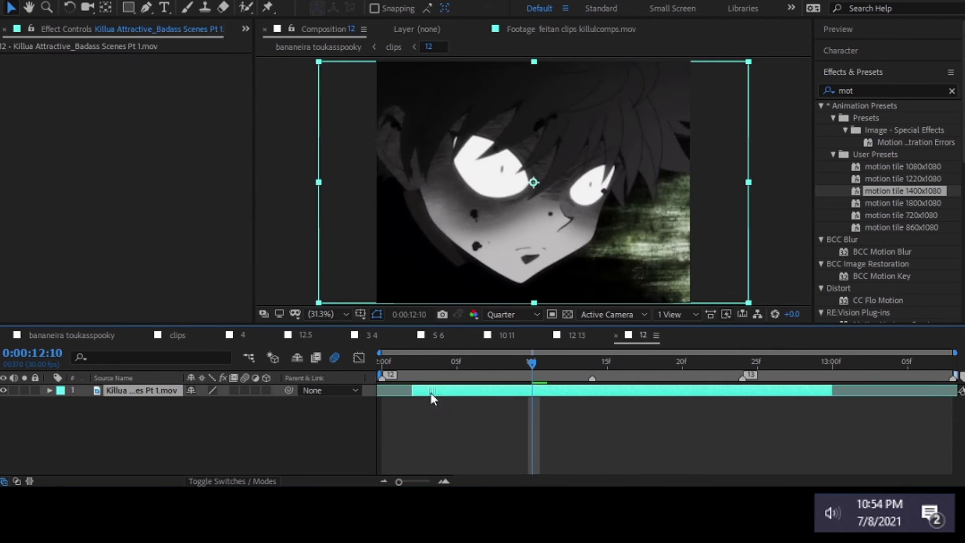
Raise clip 12's Twixtor Pro Speed to 244% and review it in bananeira toukasspooky
click(176, 335)
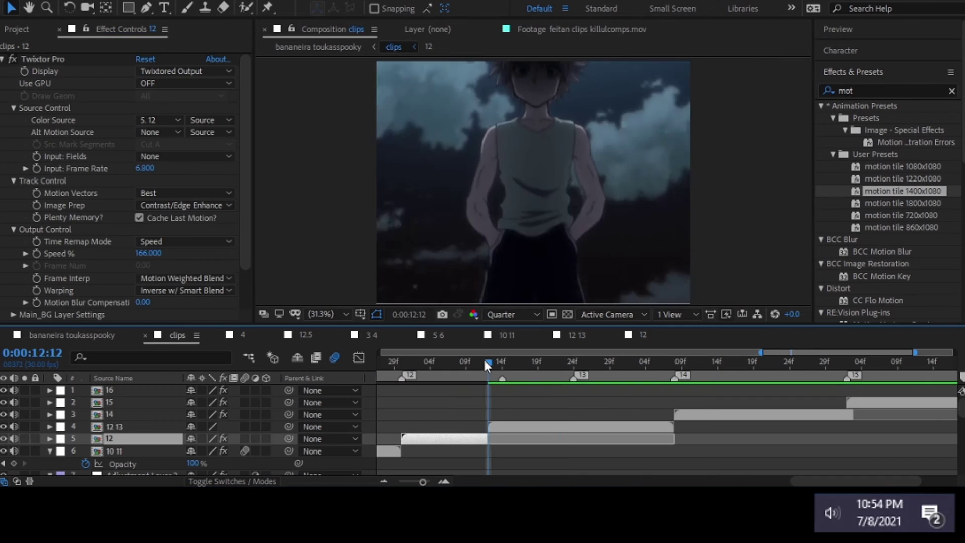
click(148, 253)
text(1)
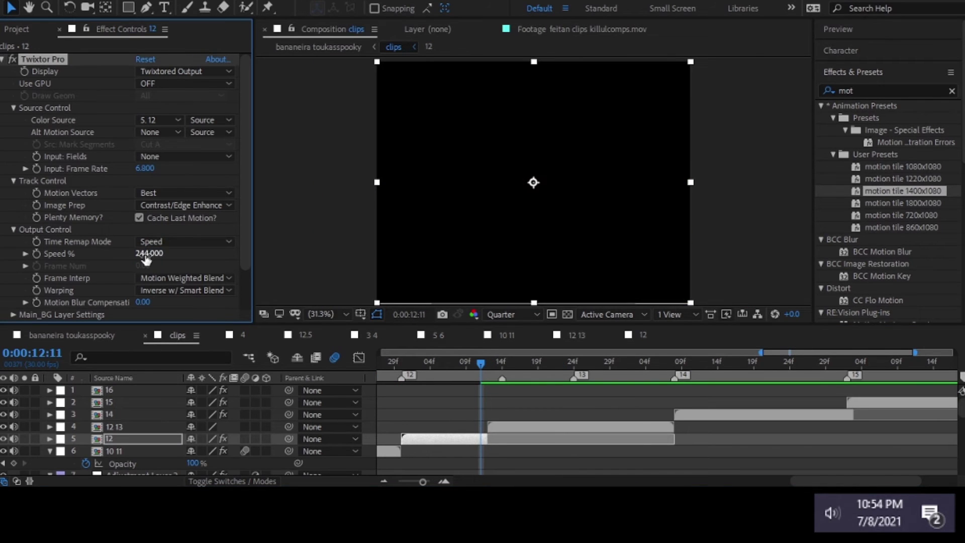
click(318, 46)
mouse_move(578, 362)
mouse_down()
mouse_move(533, 367)
mouse_move(583, 363)
mouse_up()
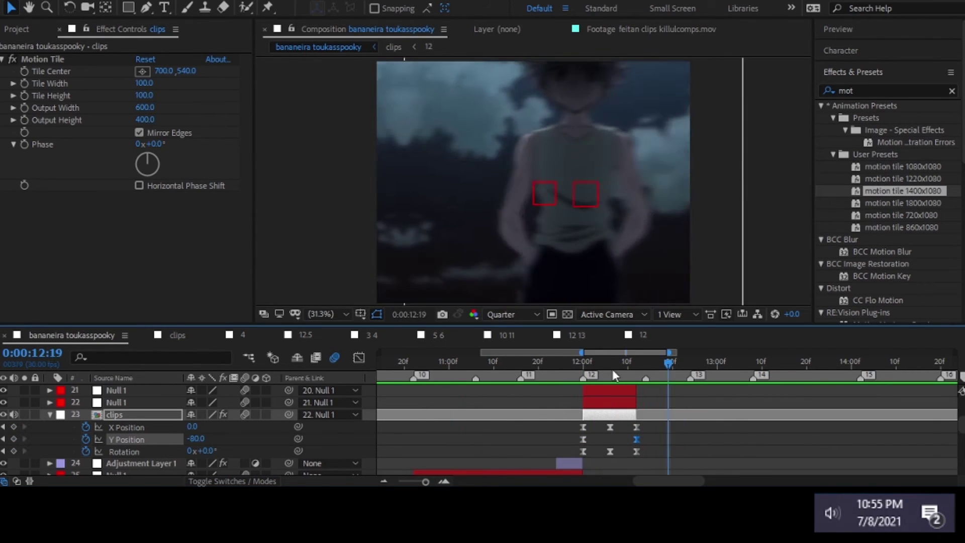
Select the clips layer's shake keyframes and set the 12:20 Rotation to -1.8°
scroll(505, 359, down, 5)
click(435, 360)
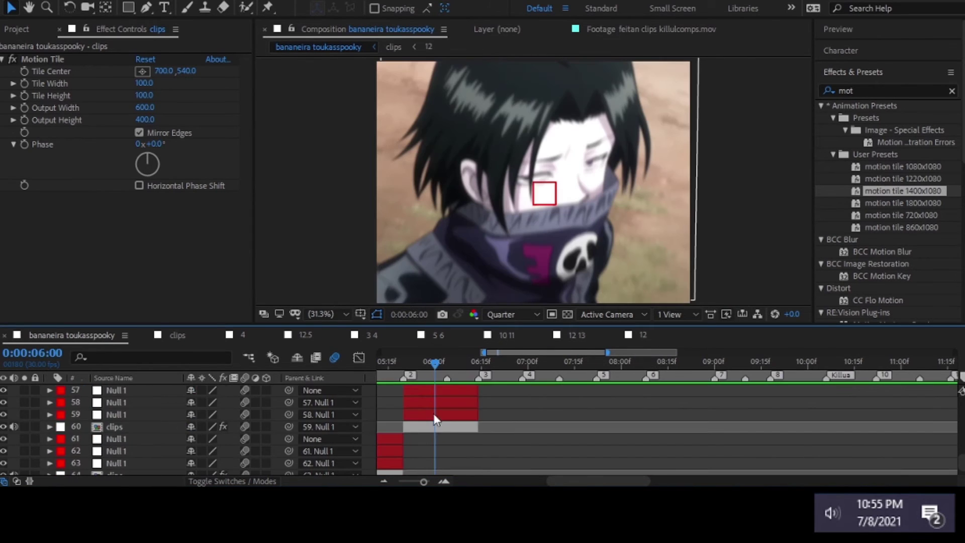
drag(391, 398, 497, 431)
click(576, 362)
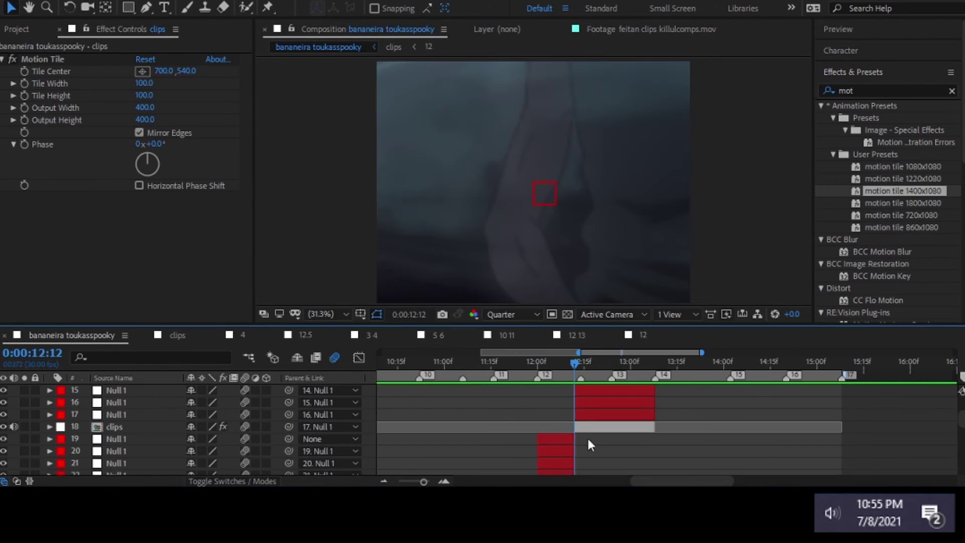
key(u)
key(equal)
key(equal)
text(k)
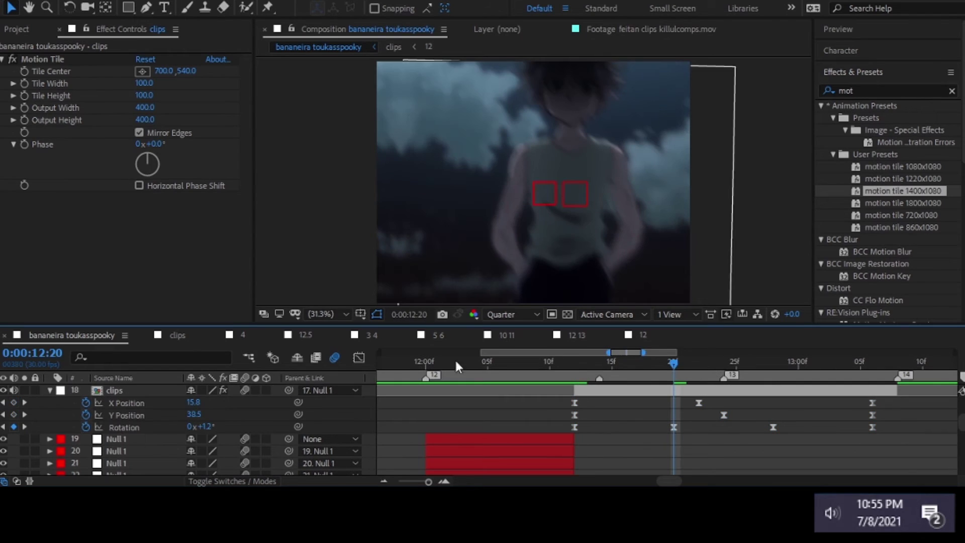
text(.8)
key(Return)
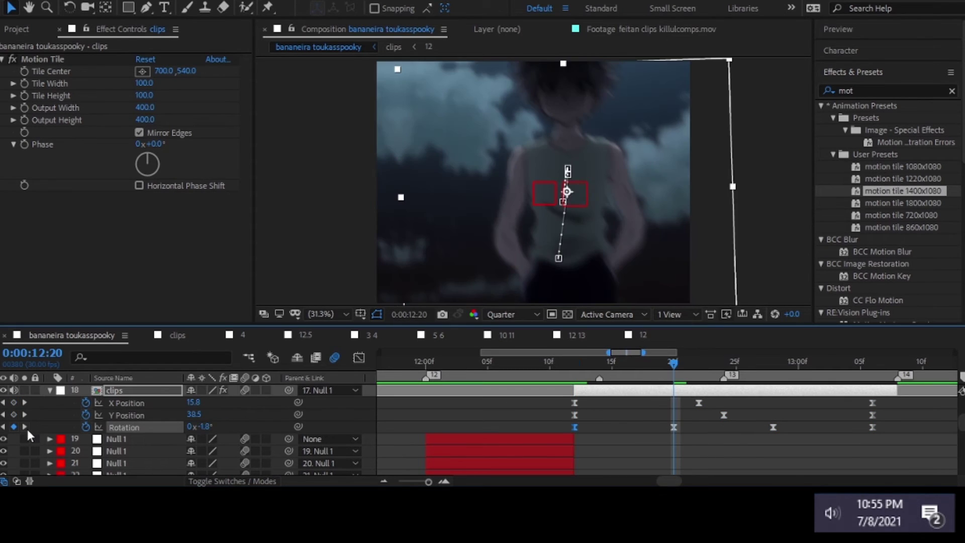
Change the X Position shake keyframe around 12:23 to 60
key(k)
click(207, 426)
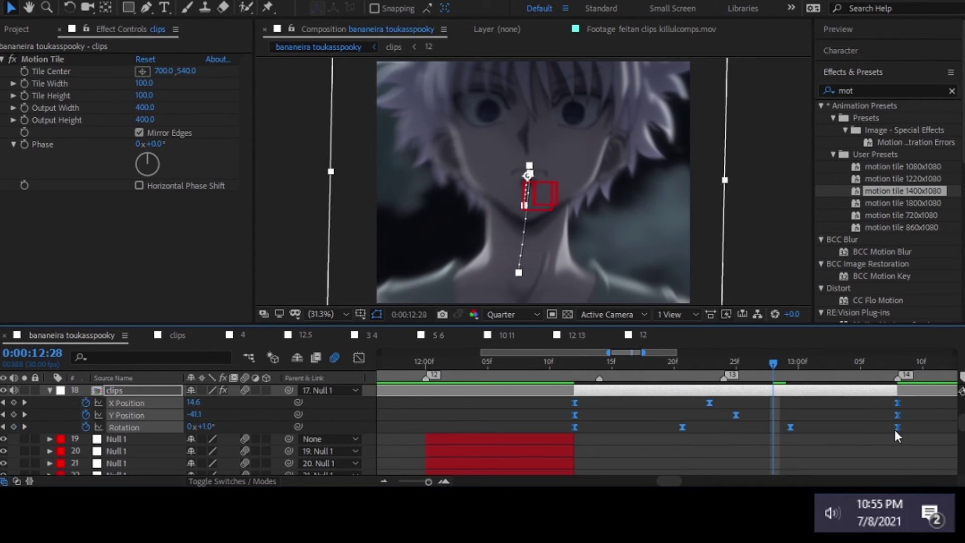
click(709, 402)
key(j)
key(j)
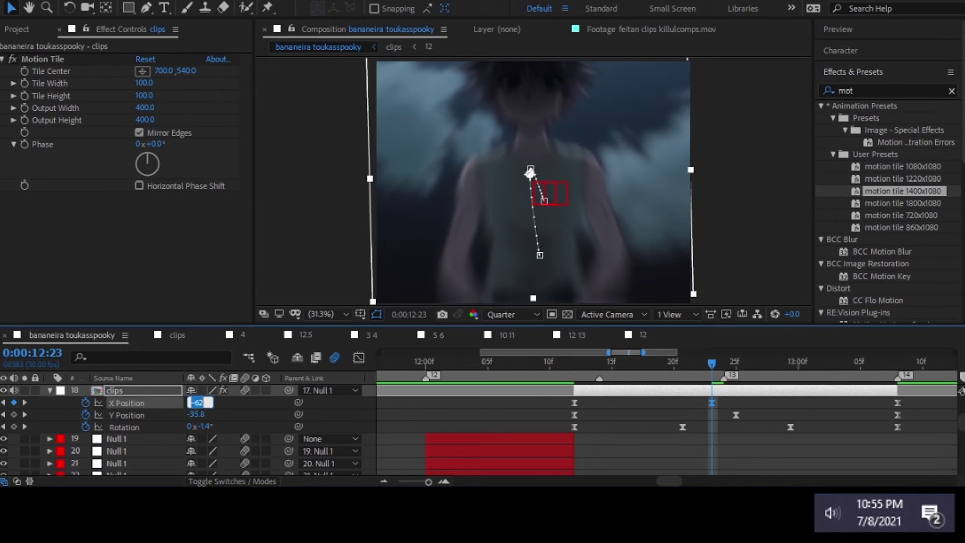
key(j)
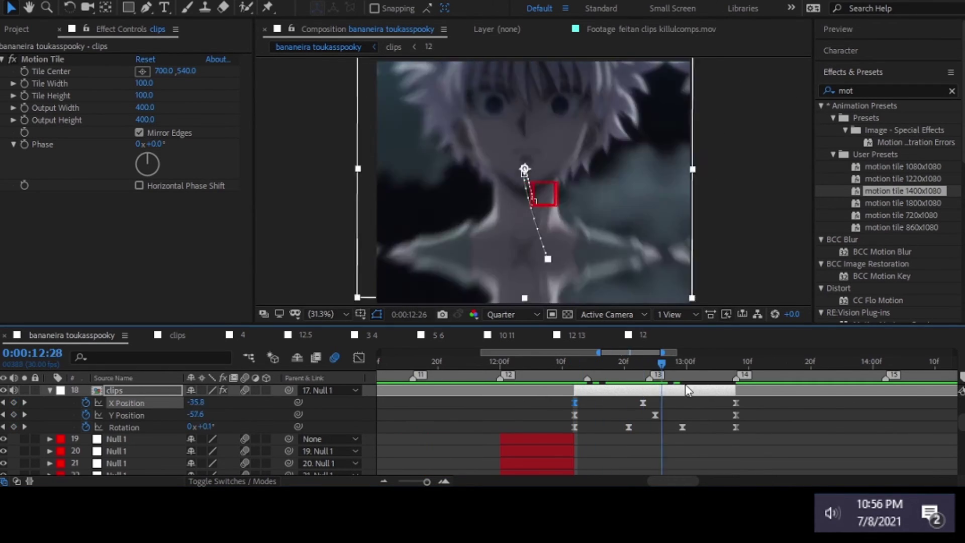
click(575, 362)
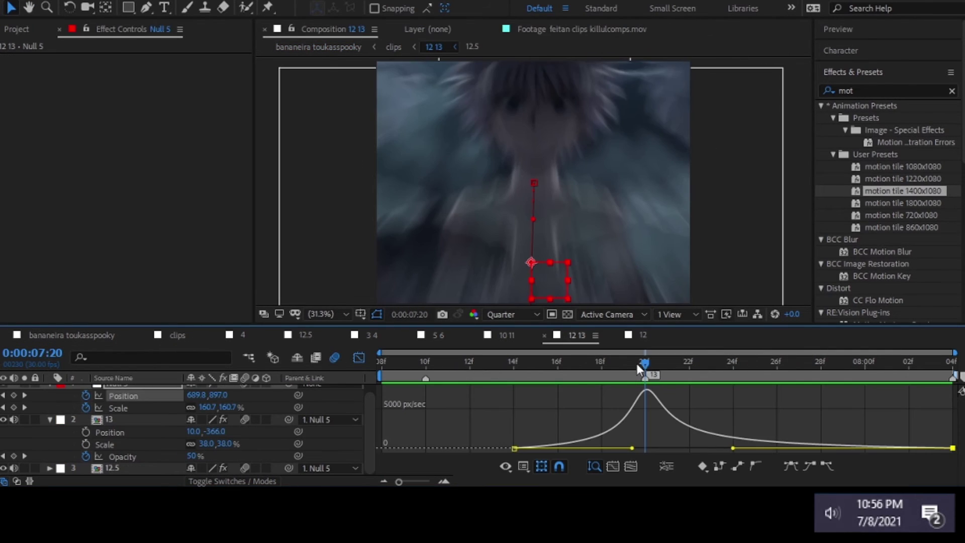
Apply Exposure to layer 13, keyframe it at -1.33, then return to bananeira toukasspooky
text(exposure)
drag(868, 264, 754, 390)
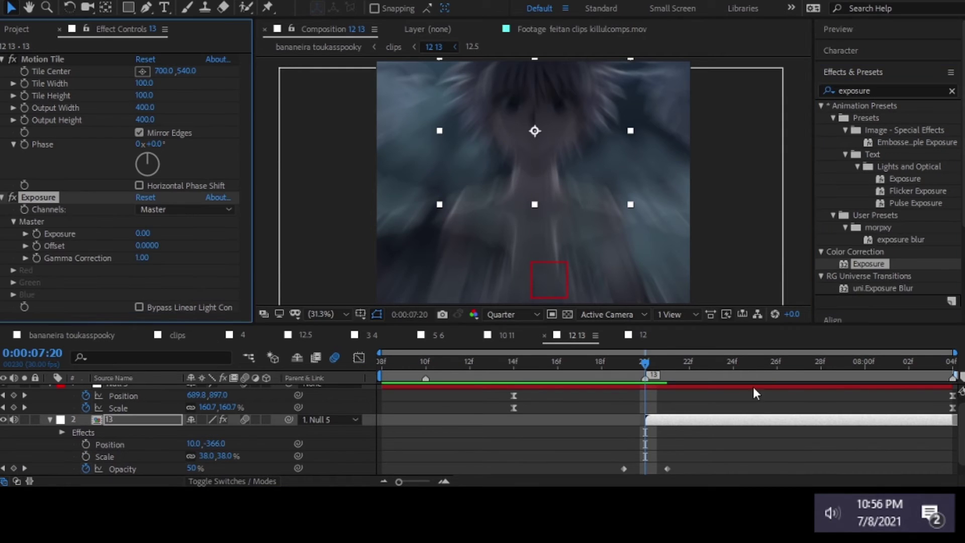
drag(145, 233, 128, 232)
click(145, 232)
text(-1.33)
key(Return)
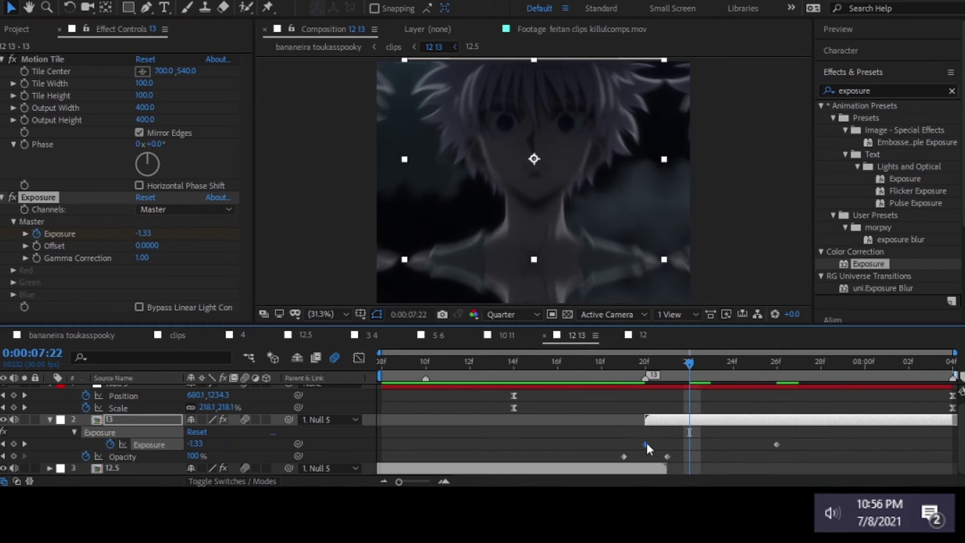
click(72, 335)
click(742, 361)
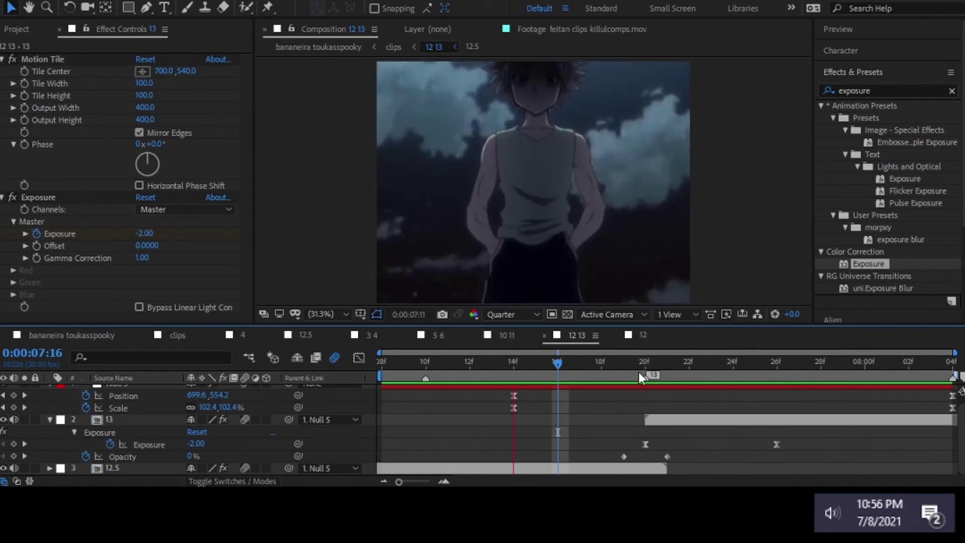
Inside the clips precomp, move the exposure adjustment layer up to second place
drag(606, 364, 749, 363)
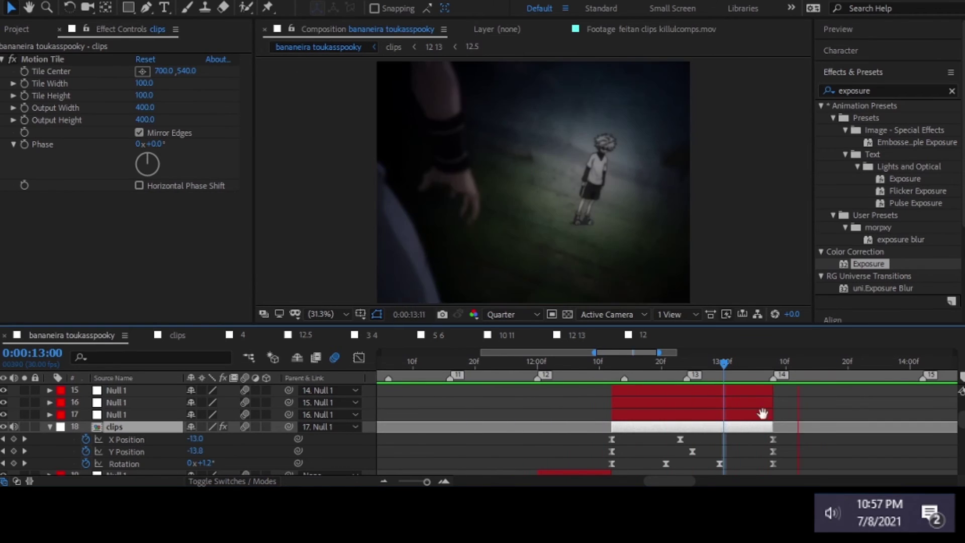
click(754, 402)
key(s)
click(668, 439)
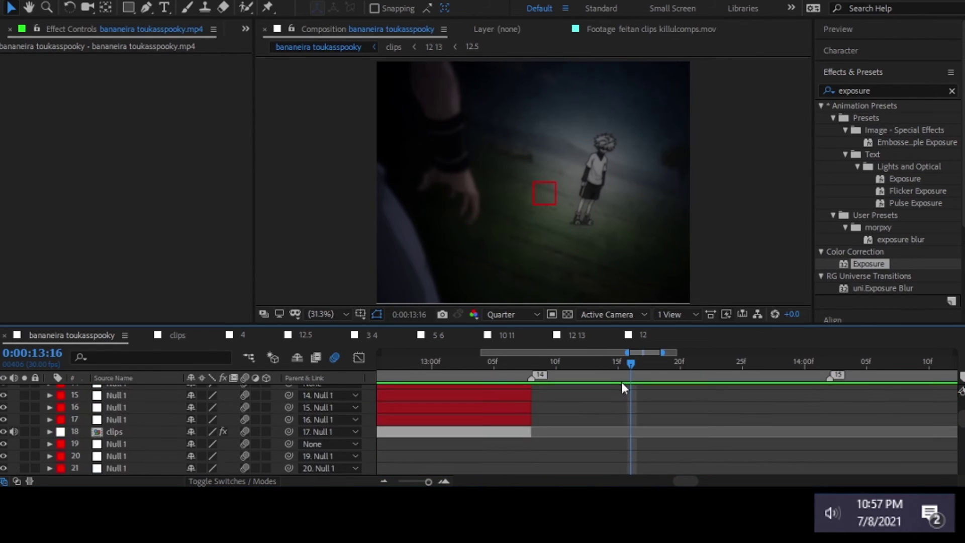
double_click(623, 415)
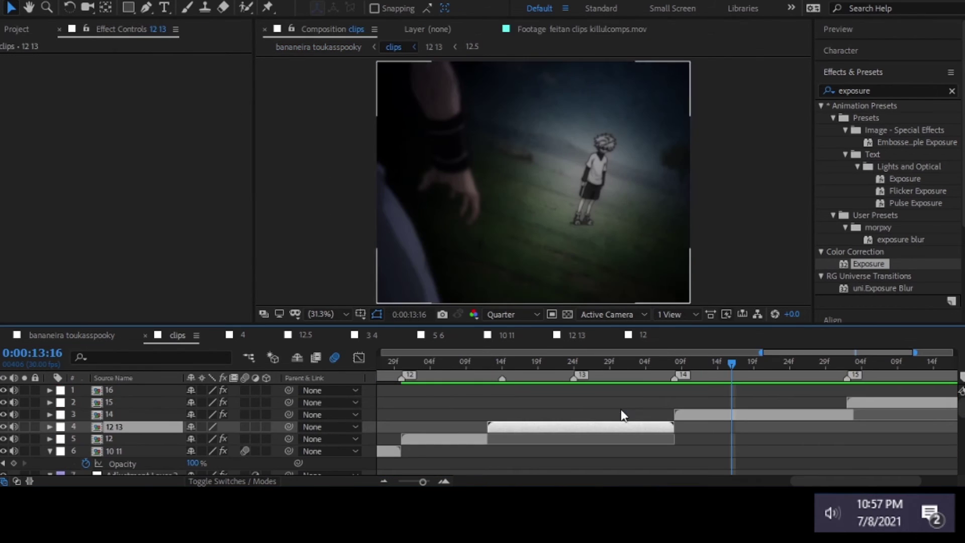
mouse_move(465, 463)
mouse_down()
mouse_move(502, 407)
mouse_move(842, 406)
mouse_up()
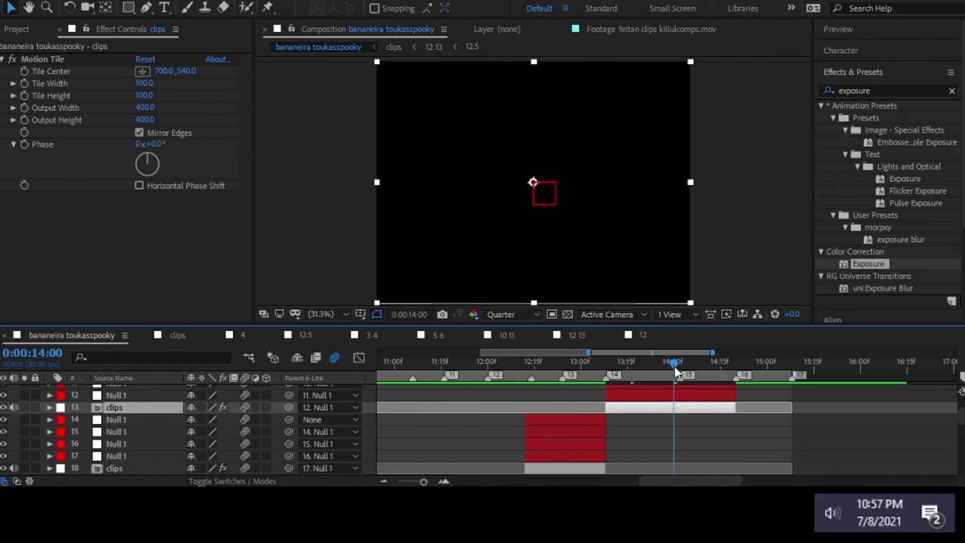
Set Null 1's Anchor Point to 800 and adjust its starting Scale keyframe at 13:08
click(484, 405)
key(a)
click(586, 441)
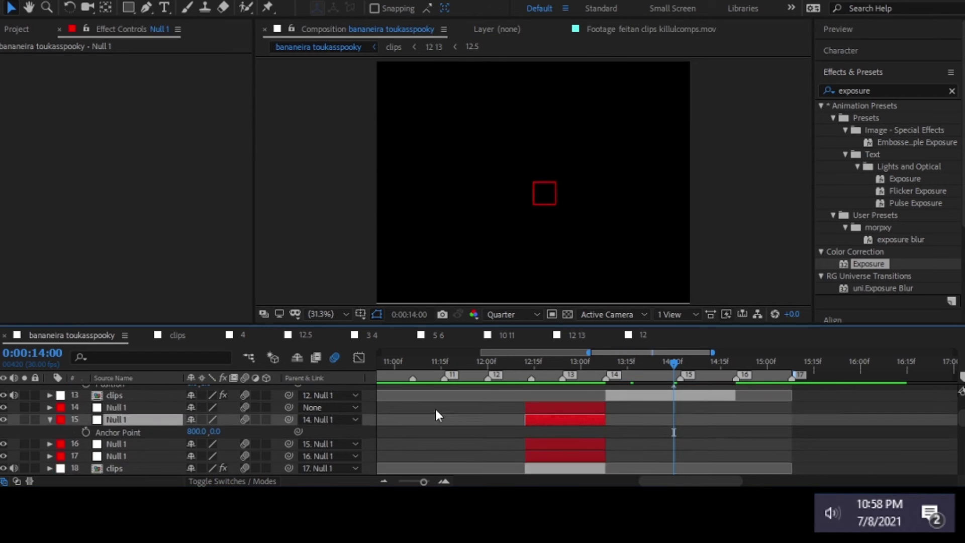
scroll(437, 414, up, 2)
key(Return)
key(s)
key(j)
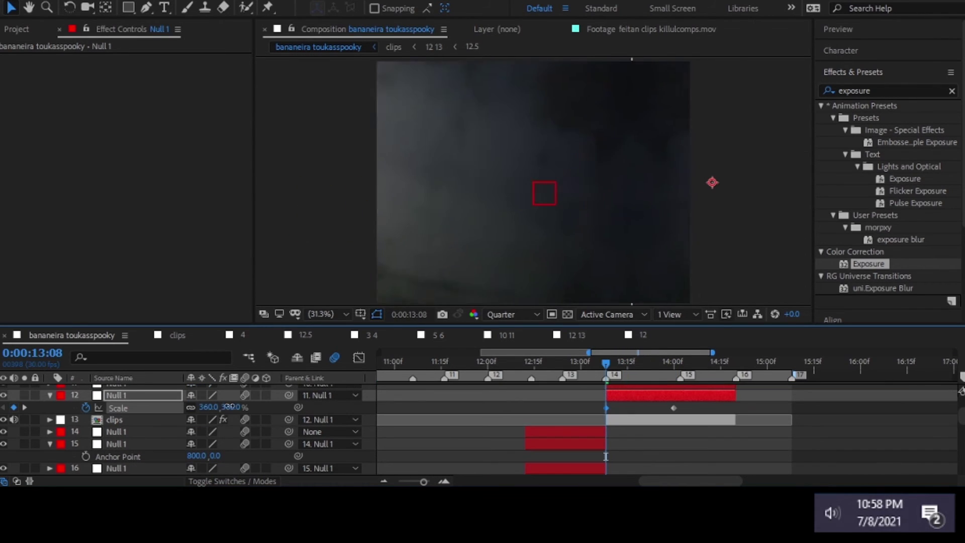
click(613, 370)
key(equal)
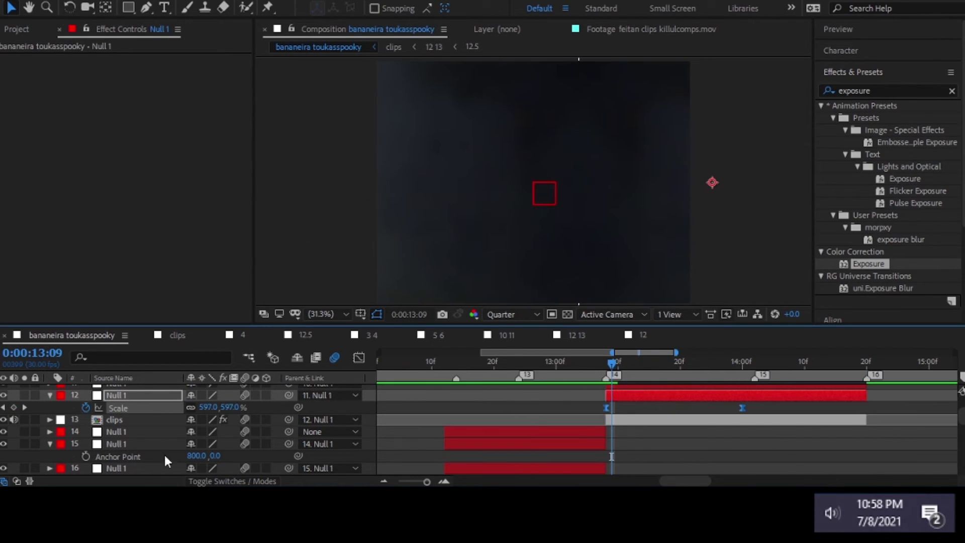
Ease the Scale curve in the Graph Editor and preview the null zoom from 12:19
click(359, 359)
key(minus)
key(minus)
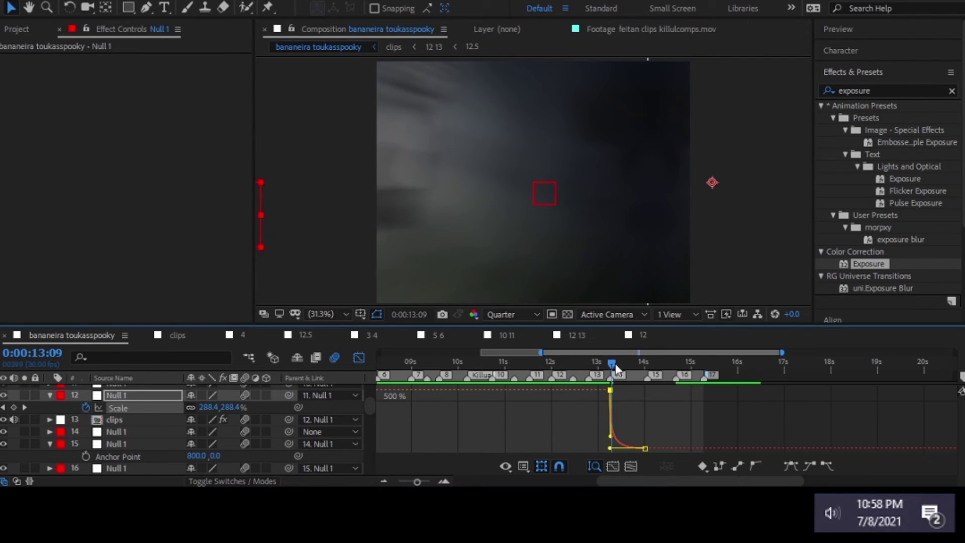
drag(611, 362, 582, 363)
key(space)
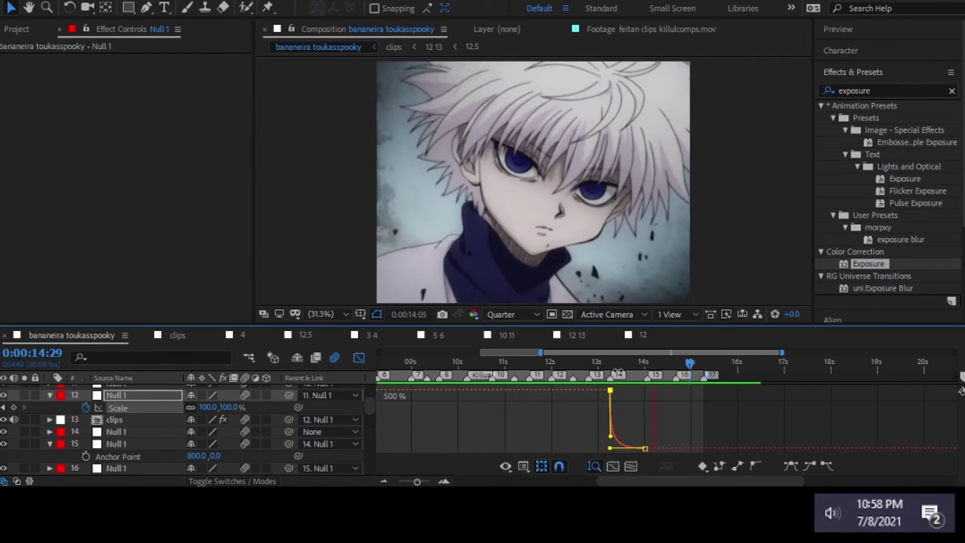
key(space)
click(178, 335)
In the 14 15 comp, add Null 6 and parent layers 15 and 14 to it
double_click(731, 396)
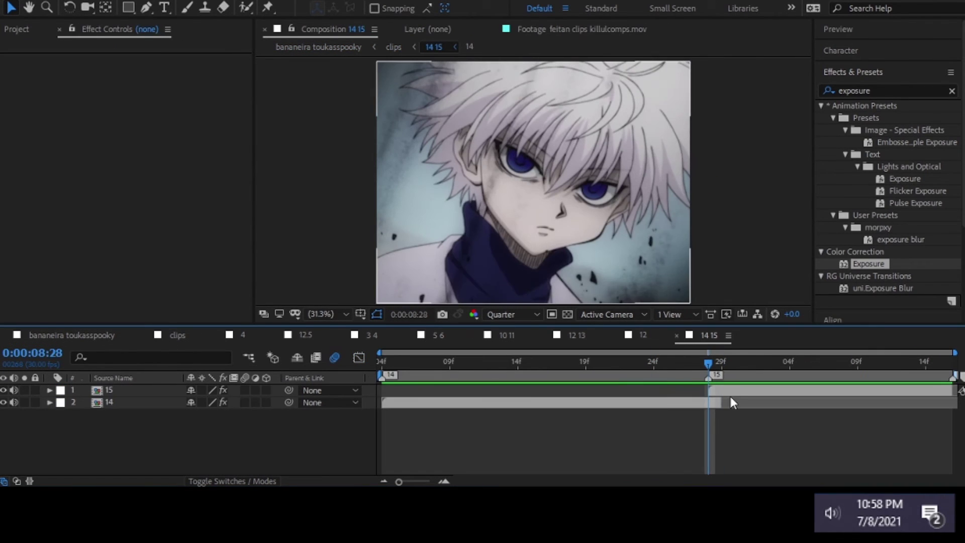
click(730, 390)
click(885, 69)
text(mot)
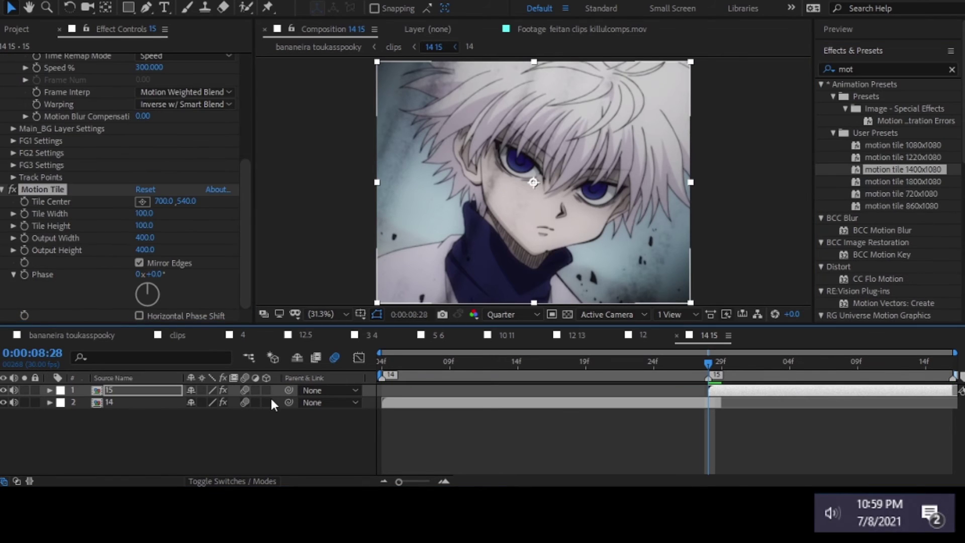
key(ctrl+alt+shift+y)
ctrl+click(289, 401)
drag(290, 401, 118, 390)
click(512, 314)
Set layer 15's Scale to 8%
click(498, 303)
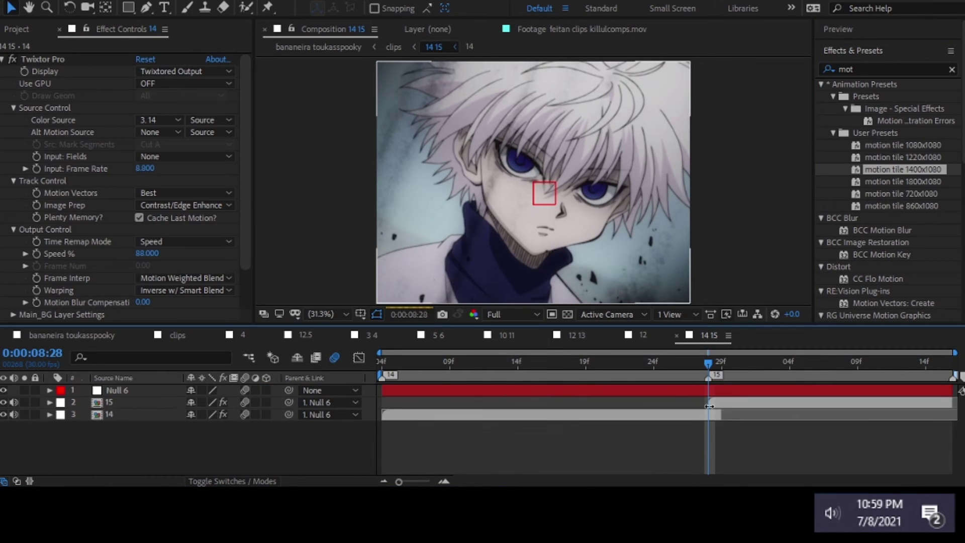
click(140, 403)
key(s)
click(206, 414)
text(22)
key(Return)
scroll(559, 201, up, 4)
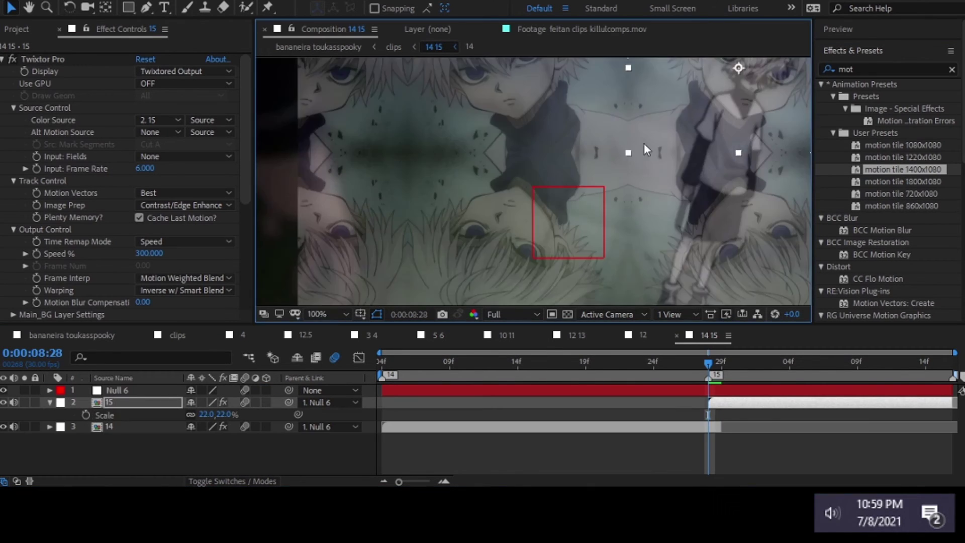
text(8)
key(Return)
scroll(520, 173, up, 4)
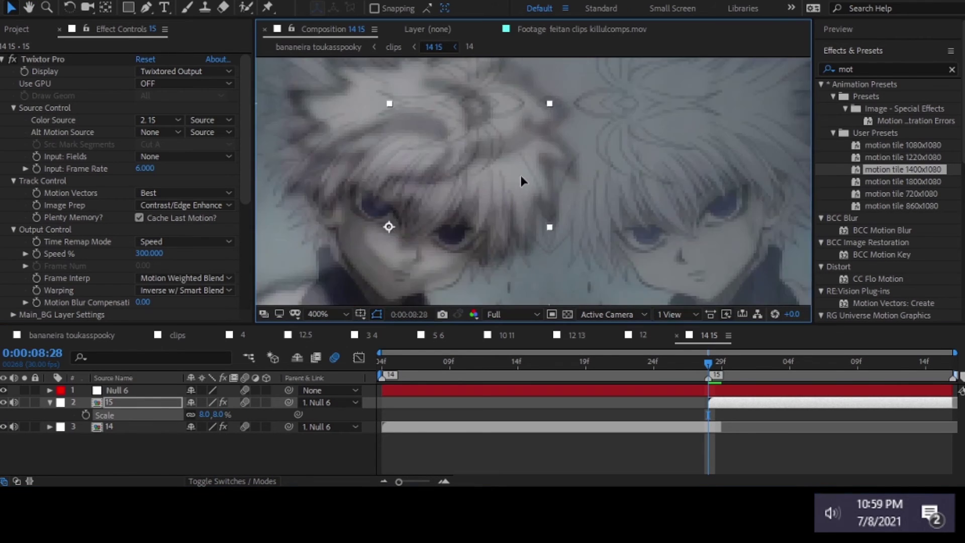
Keyframe layer 15's Opacity to fade from 0% to 100% at the cut
key(t)
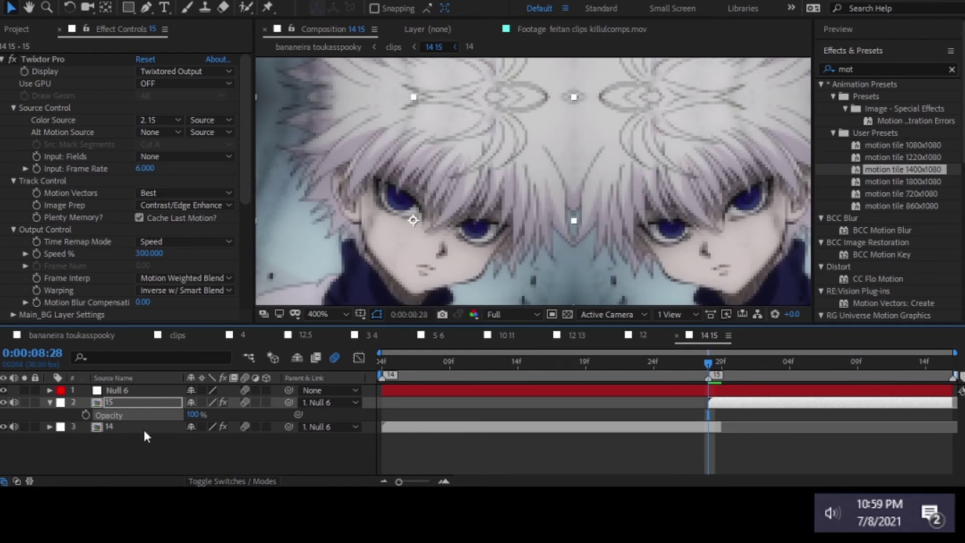
key(Return)
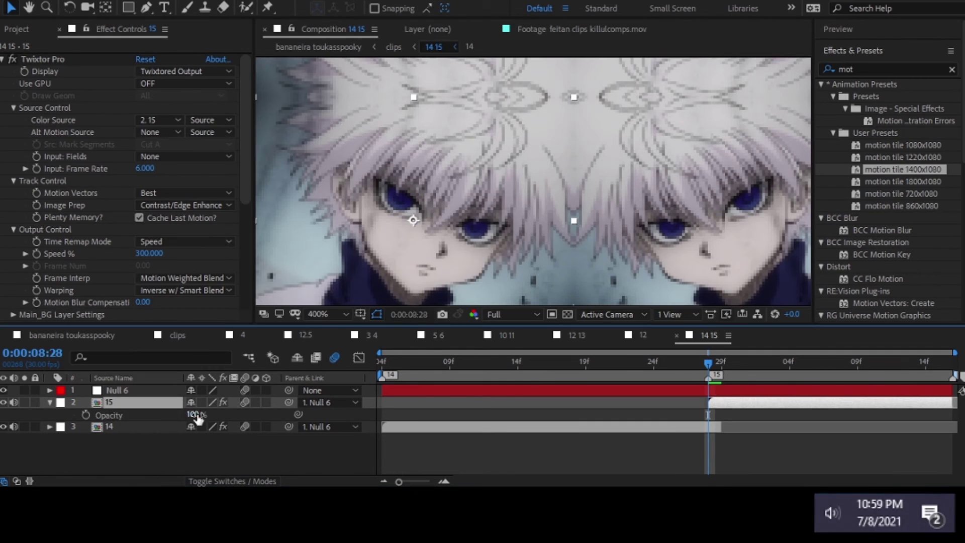
key(t)
mouse_move(433, 251)
mouse_down()
mouse_move(523, 144)
mouse_move(520, 221)
mouse_up()
mouse_move(191, 415)
mouse_down()
mouse_move(160, 415)
mouse_move(334, 415)
mouse_up()
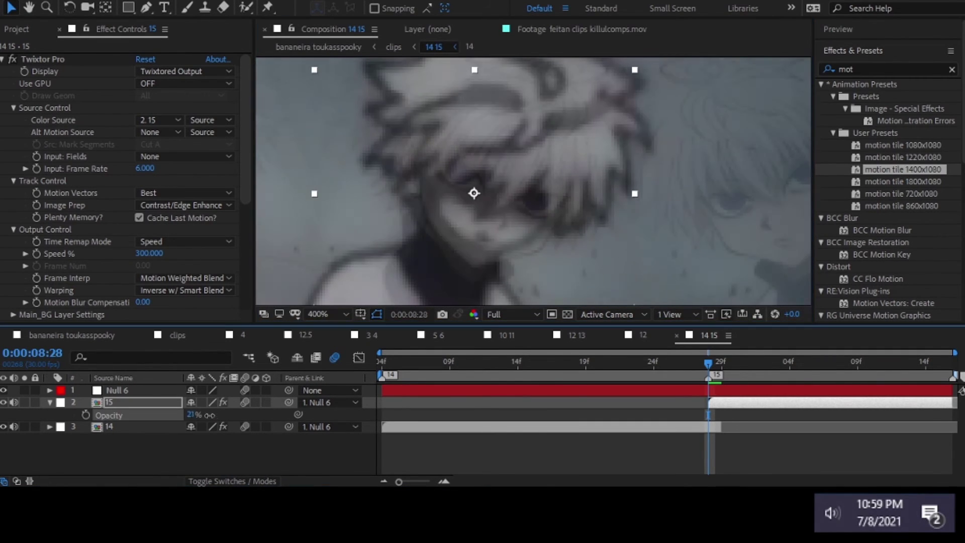
key(Return)
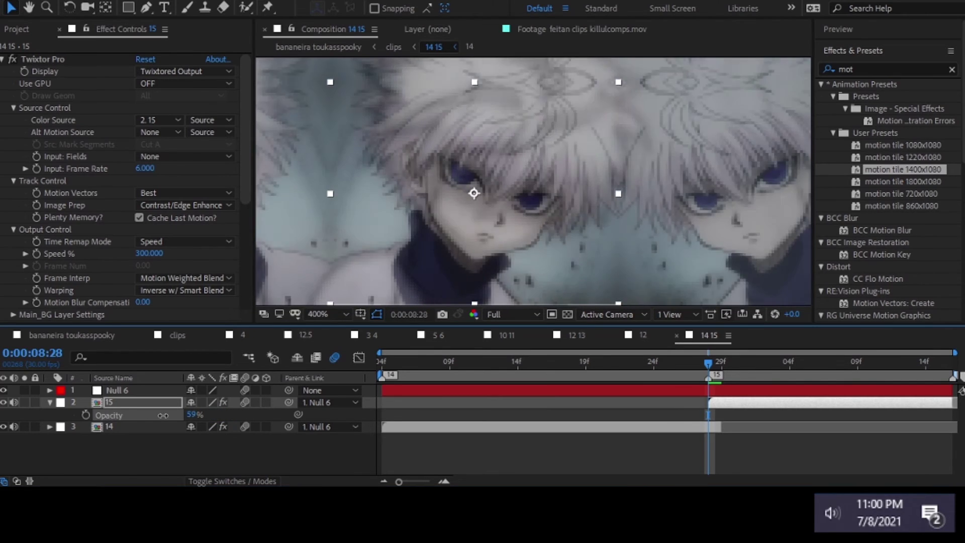
key(t)
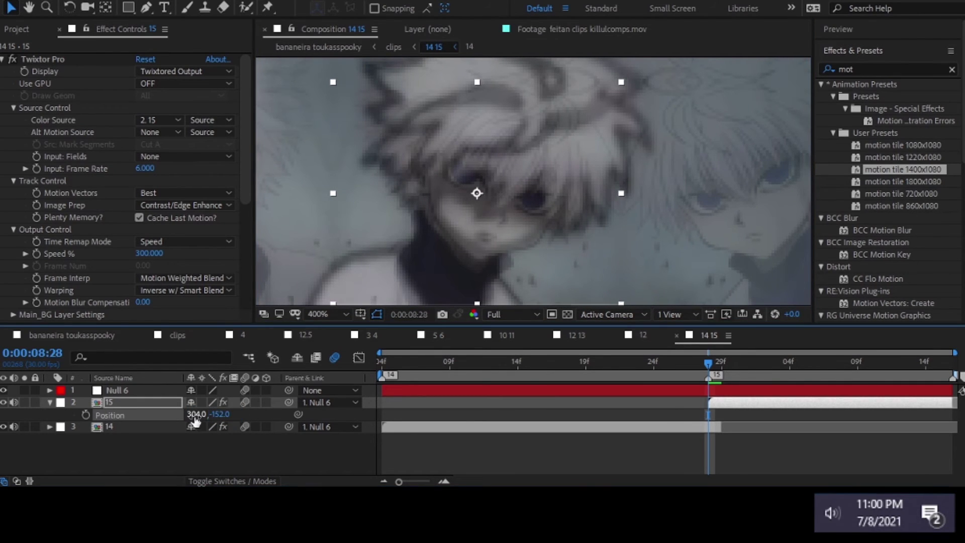
key(shift+slash)
key(t)
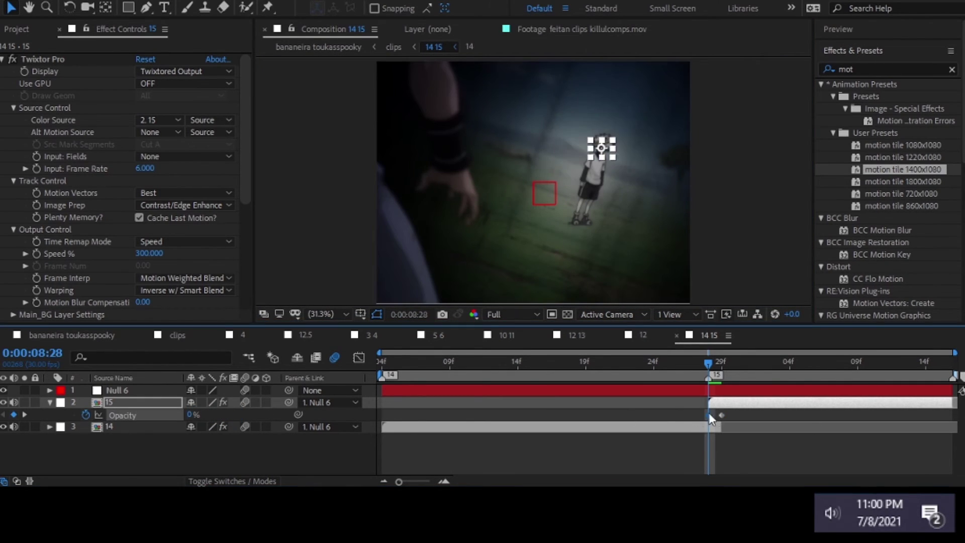
click(694, 390)
Keyframe Null 6's Scale at the cut and reposition it to center the face
key(s)
key(alt+shift+s)
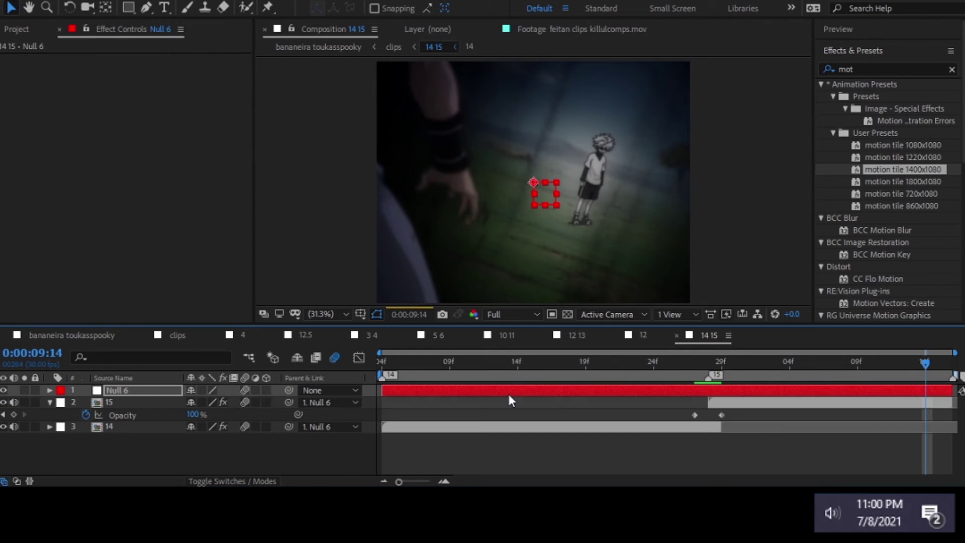
text(670)
key(Return)
scroll(826, 106, down, 3)
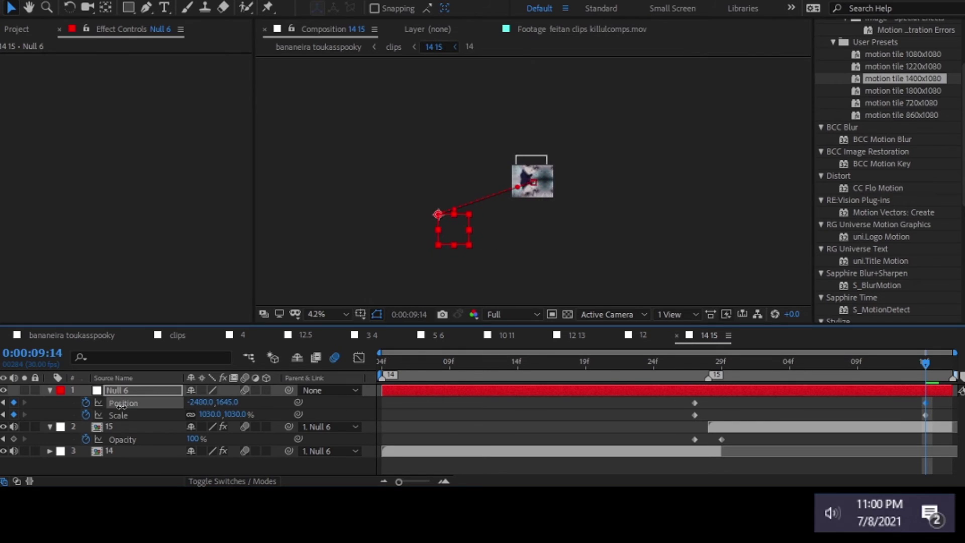
scroll(543, 165, up, 3)
click(580, 123)
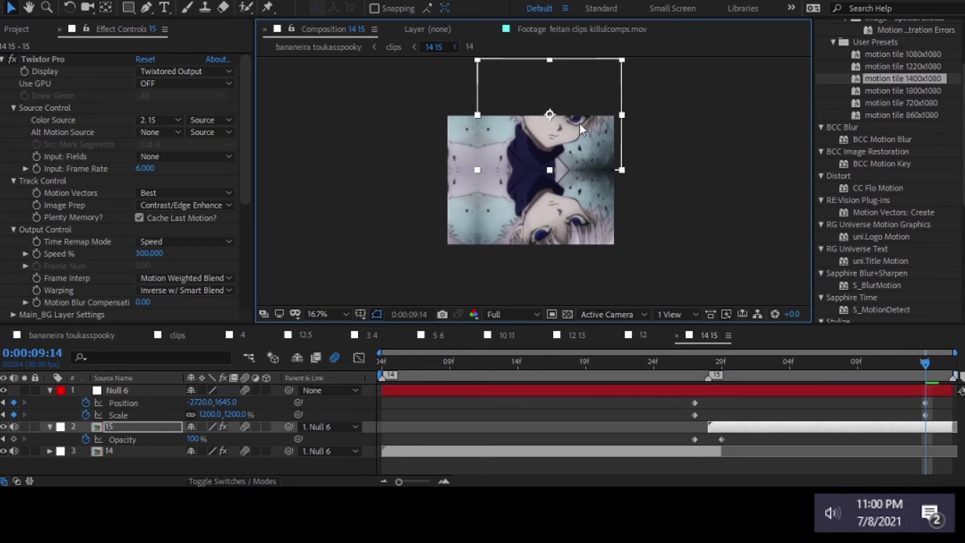
drag(191, 402, 239, 427)
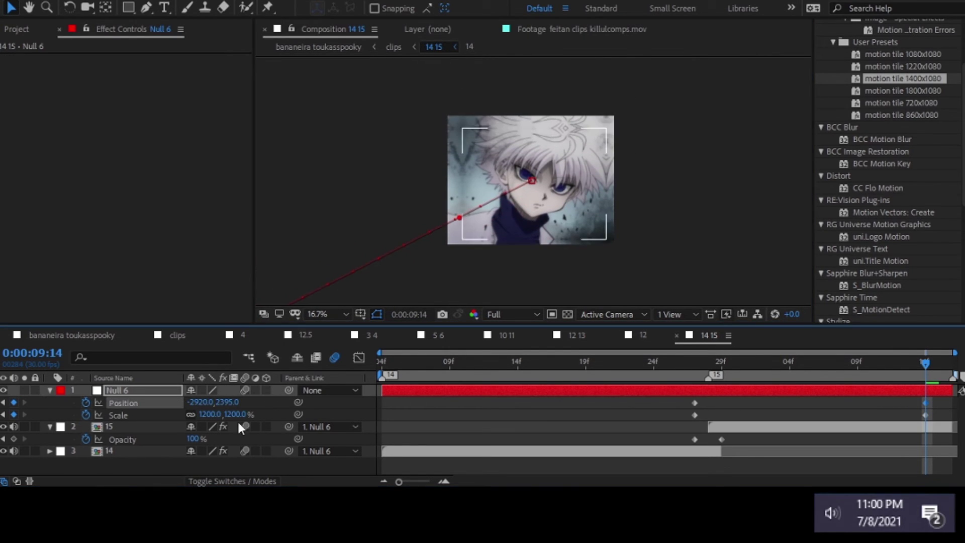
drag(201, 402, 419, 404)
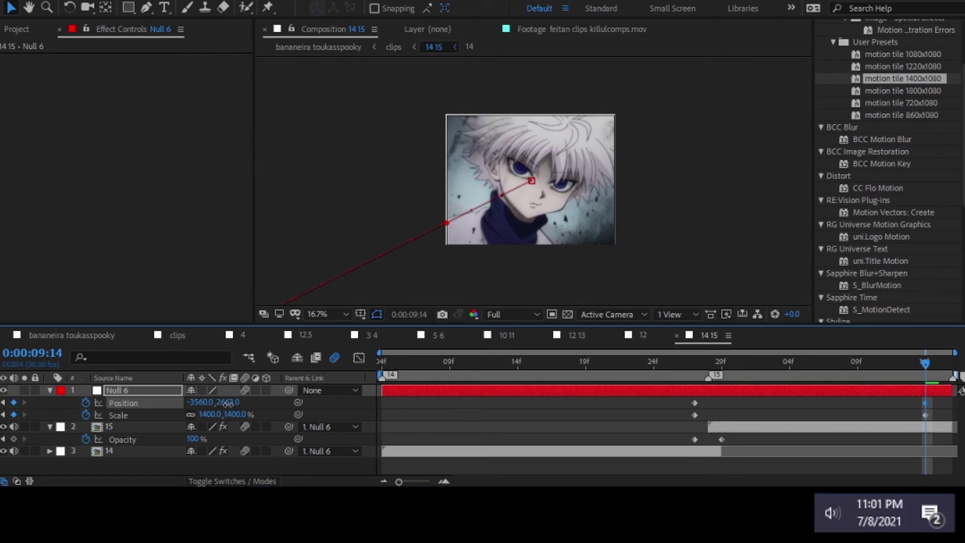
Easy Ease Null 6's zoom keyframes, set Position and Scale velocity influence, and return to the main comp
drag(950, 424, 948, 422)
key(shift+F9)
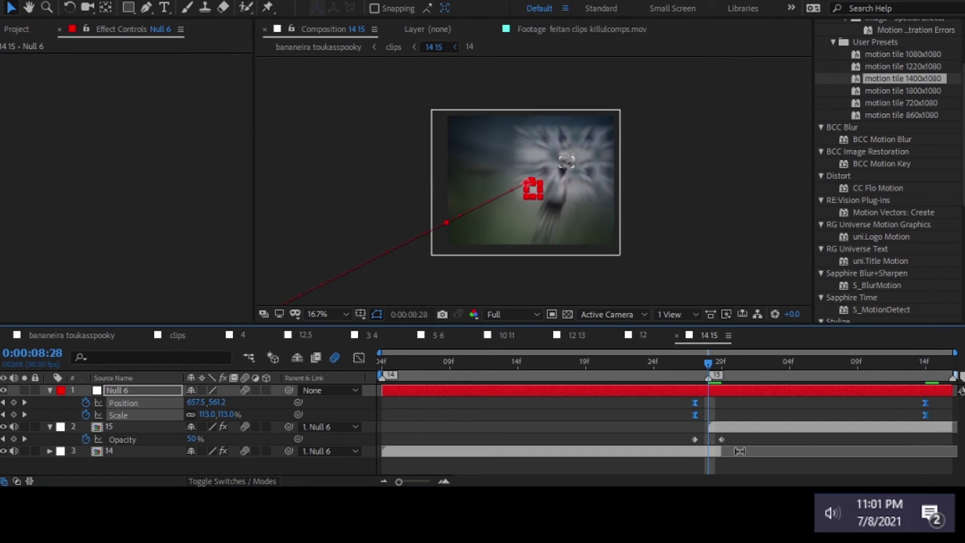
key(shift+F3)
key(ctrl+shift+k)
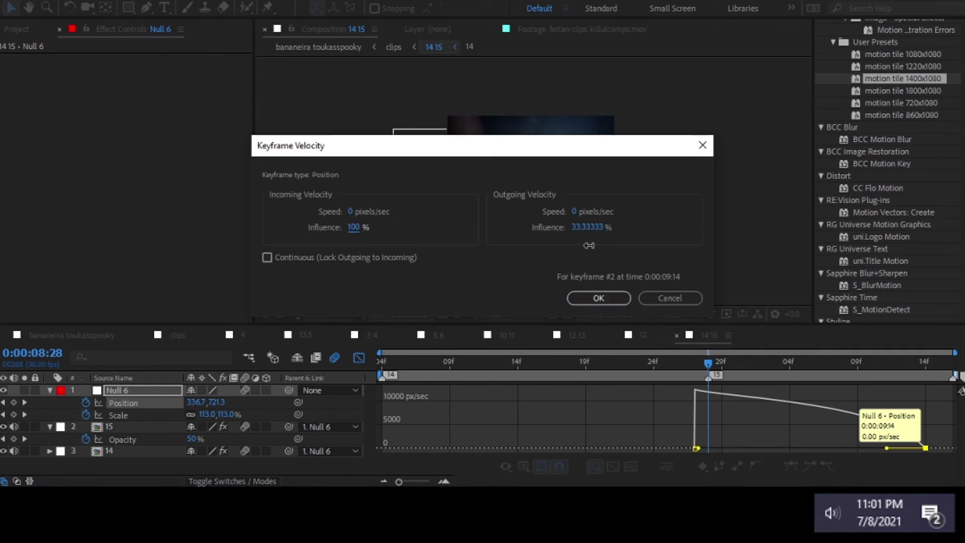
key(Return)
click(118, 414)
key(ctrl+shift+k)
key(Return)
key(ctrl+shift+k)
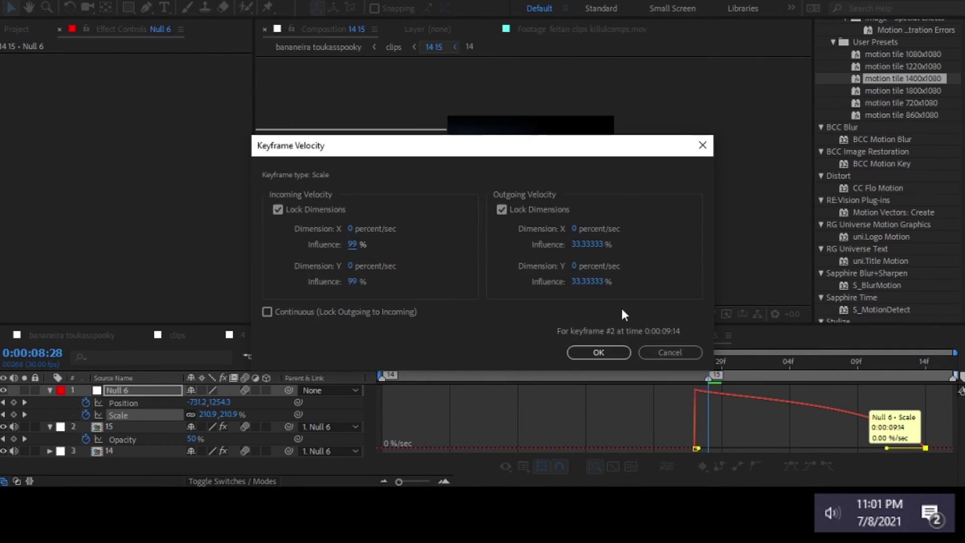
key(Return)
key(shift+F3)
click(691, 366)
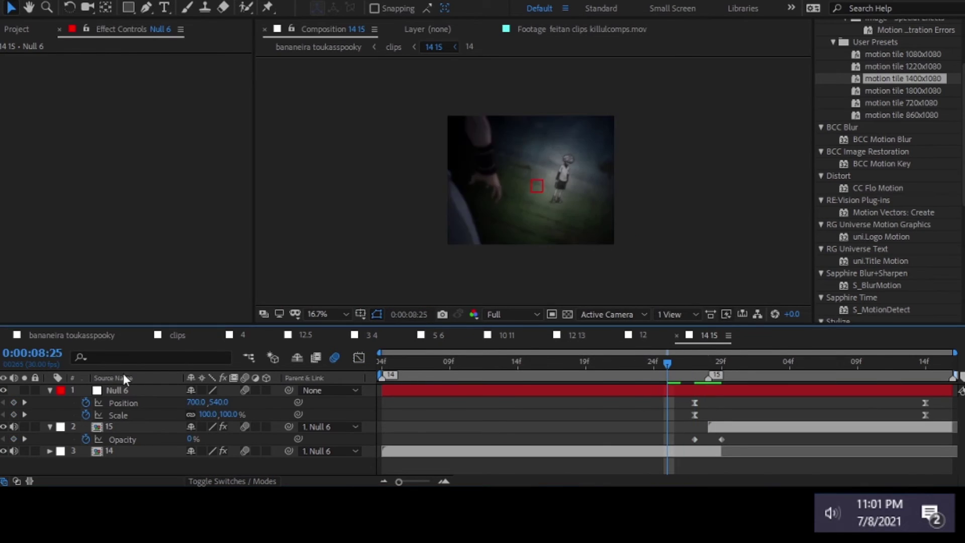
key(shift+Escape)
key(equal)
key(equal)
click(651, 419)
key(t)
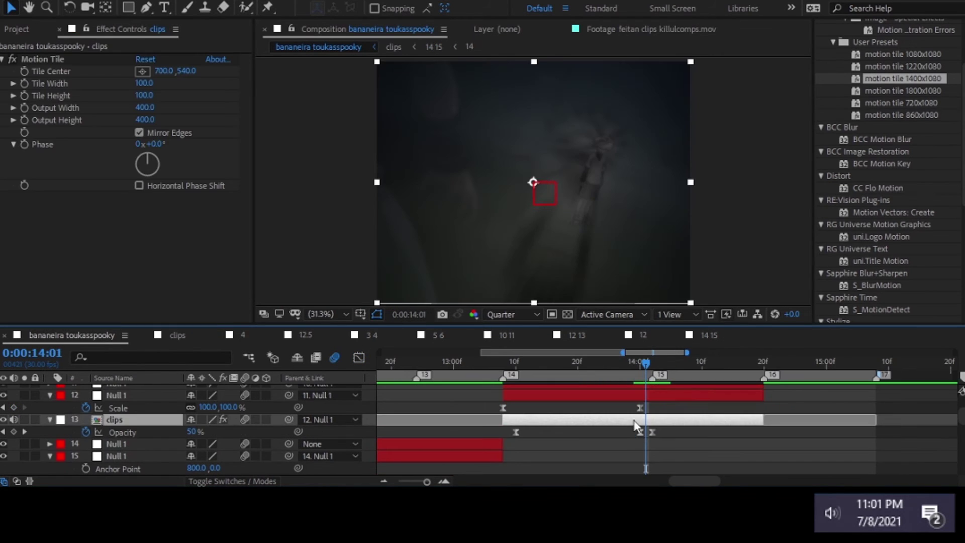
mouse_move(650, 364)
mouse_down()
mouse_move(441, 363)
mouse_move(548, 363)
mouse_up()
key(minus)
key(space)
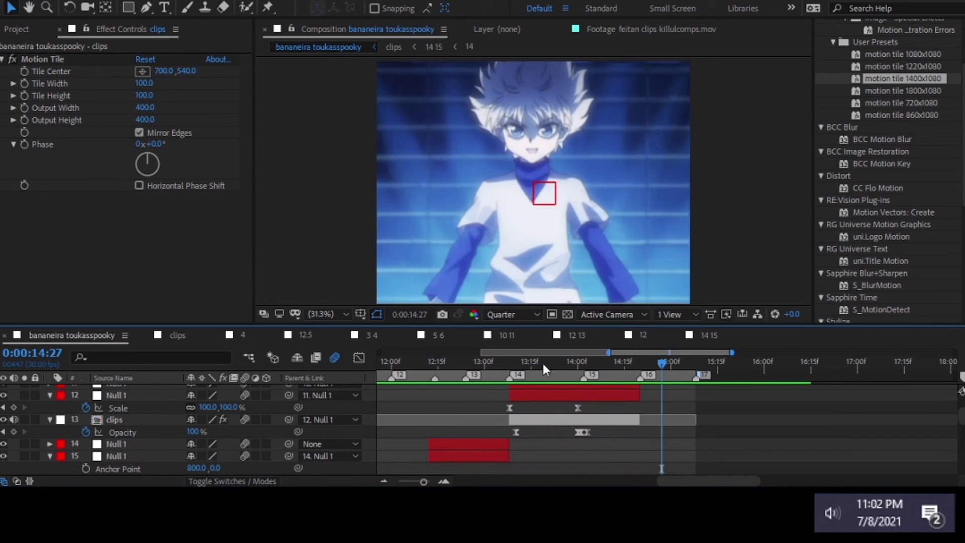
scroll(472, 430, down, 3)
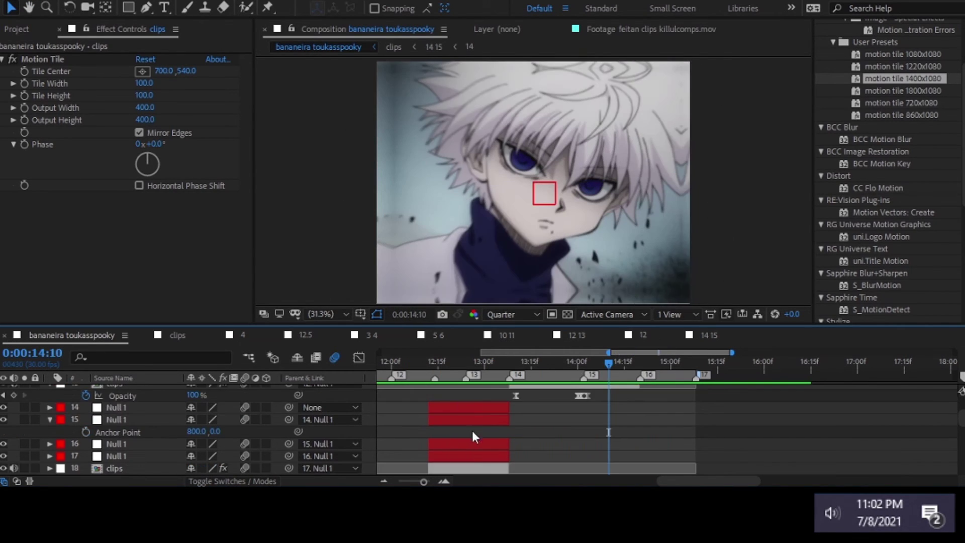
click(465, 363)
scroll(553, 427, up, 2)
click(591, 363)
click(115, 456)
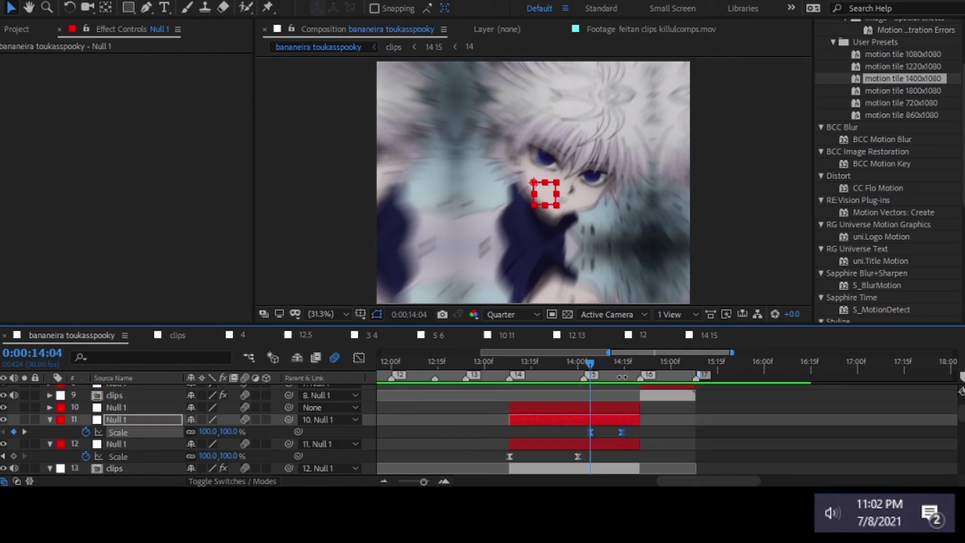
click(116, 431)
scroll(608, 409, up, 3)
scroll(628, 417, up, 1)
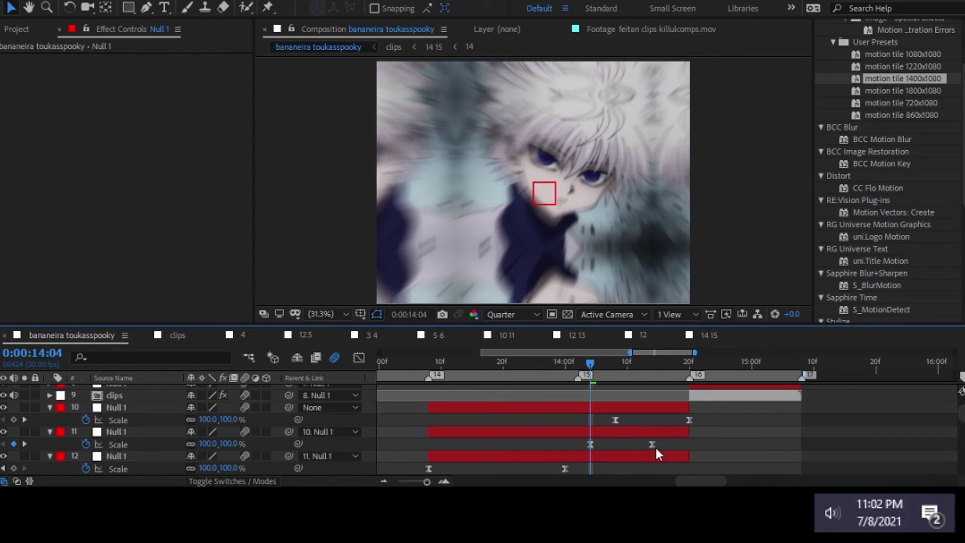
click(626, 444)
drag(612, 363, 636, 363)
scroll(580, 427, down, 3)
key(minus)
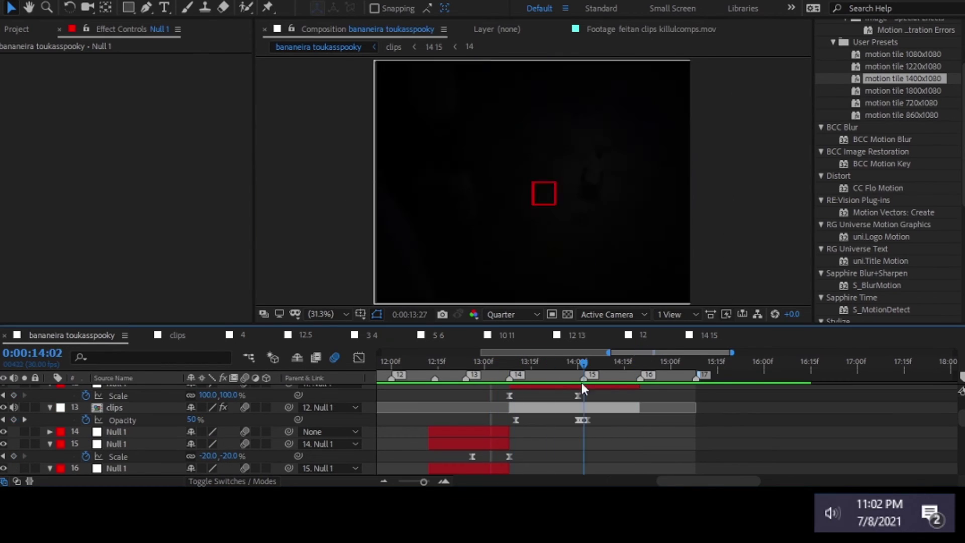
click(632, 363)
scroll(653, 451, up, 3)
click(378, 408)
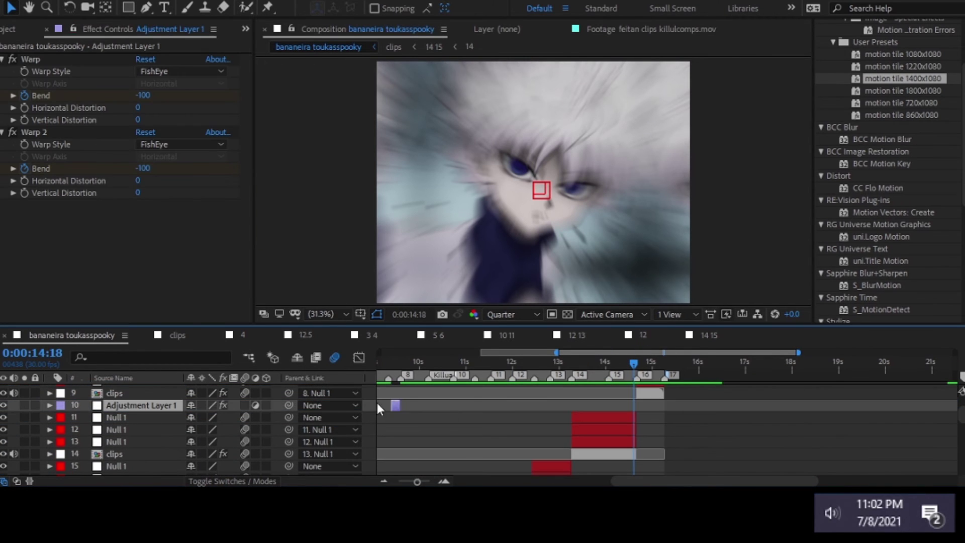
key(space)
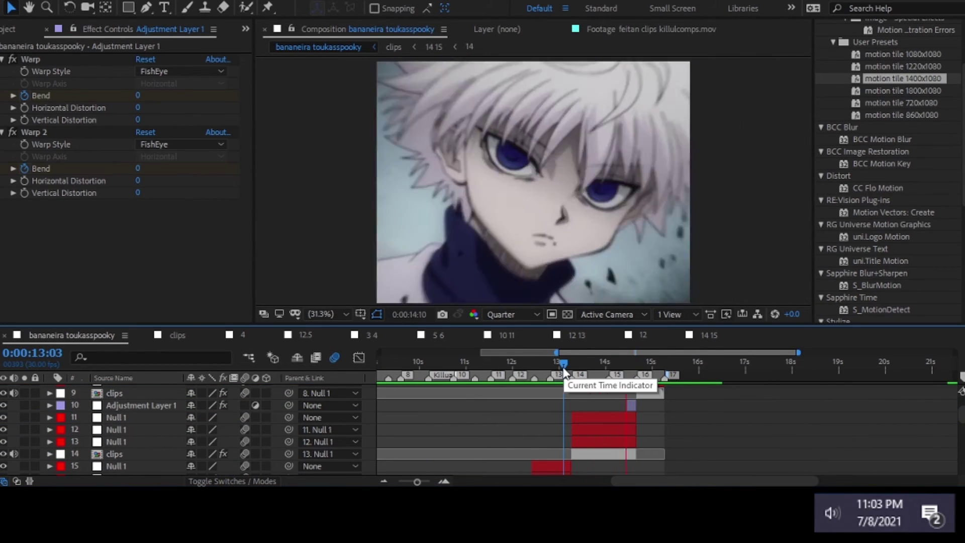
scroll(587, 352, down, 4)
scroll(545, 406, down, 1)
click(165, 433)
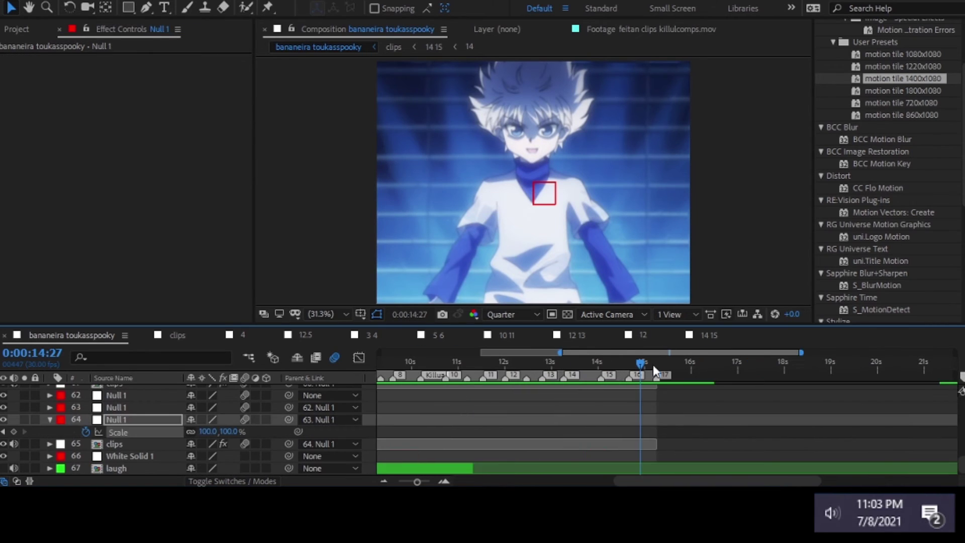
click(636, 363)
scroll(646, 405, up, 1)
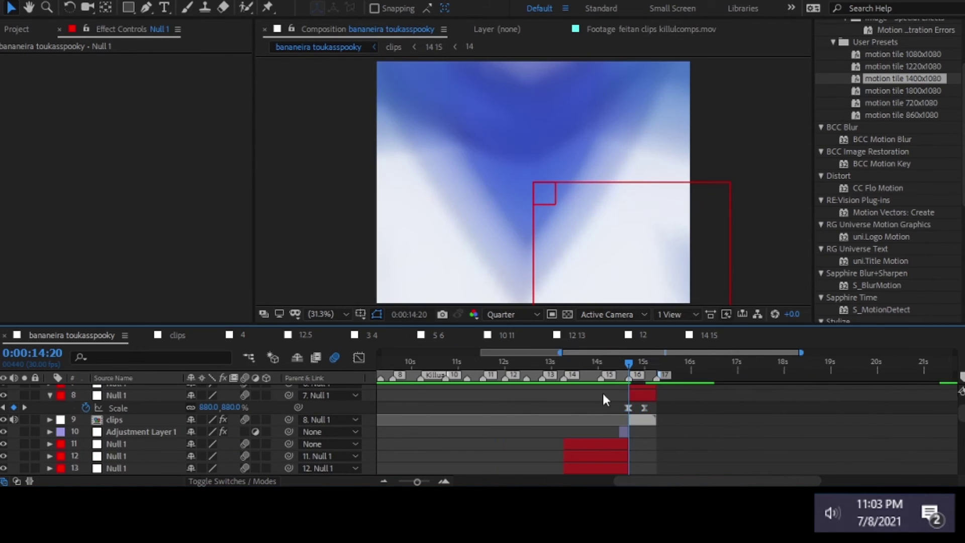
scroll(603, 397, left, 5)
scroll(533, 415, down, 10)
click(538, 414)
key(u)
Set the clips layer's next shake keyframe Y Position to 240
drag(516, 410, 577, 435)
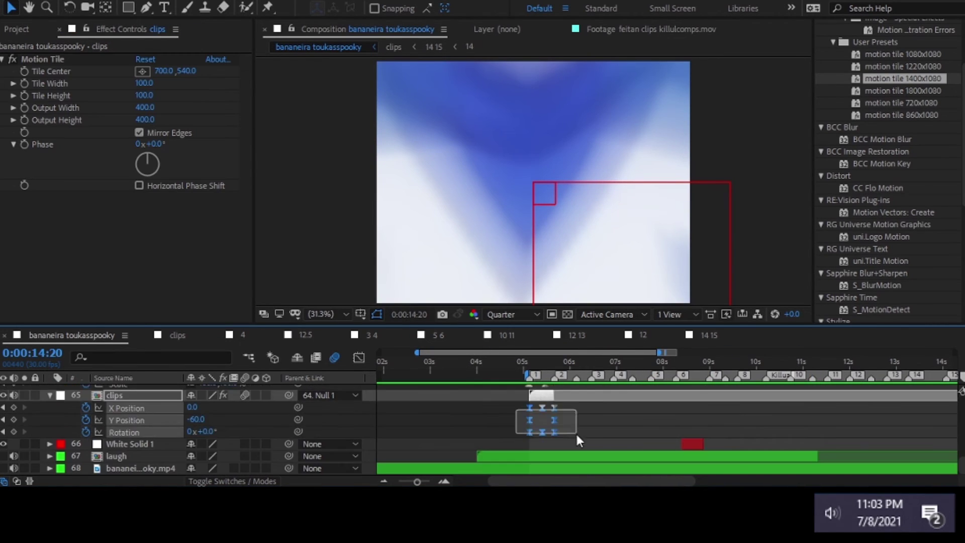
scroll(680, 382, up, 15)
scroll(676, 408, right, 3)
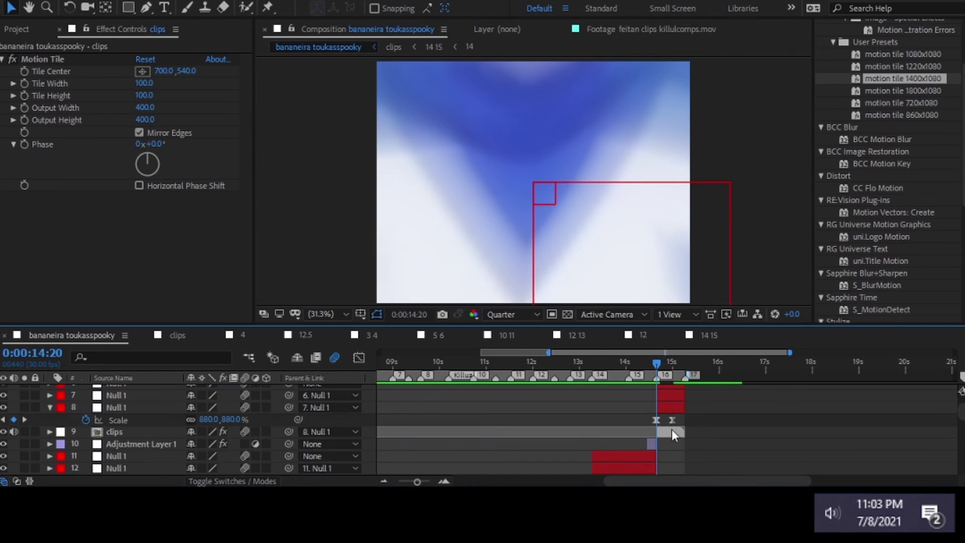
scroll(672, 430, up, 1)
scroll(673, 370, up, 1)
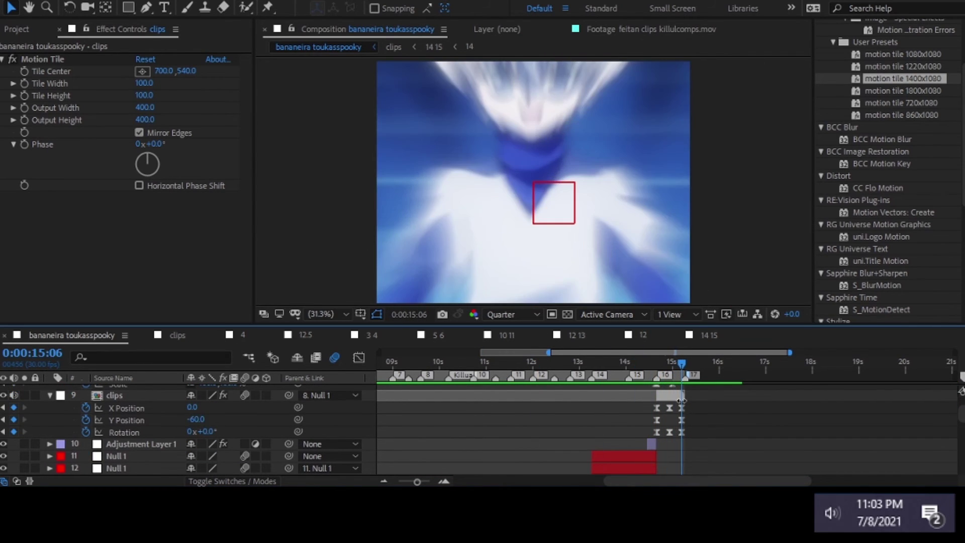
key(equal)
key(Return)
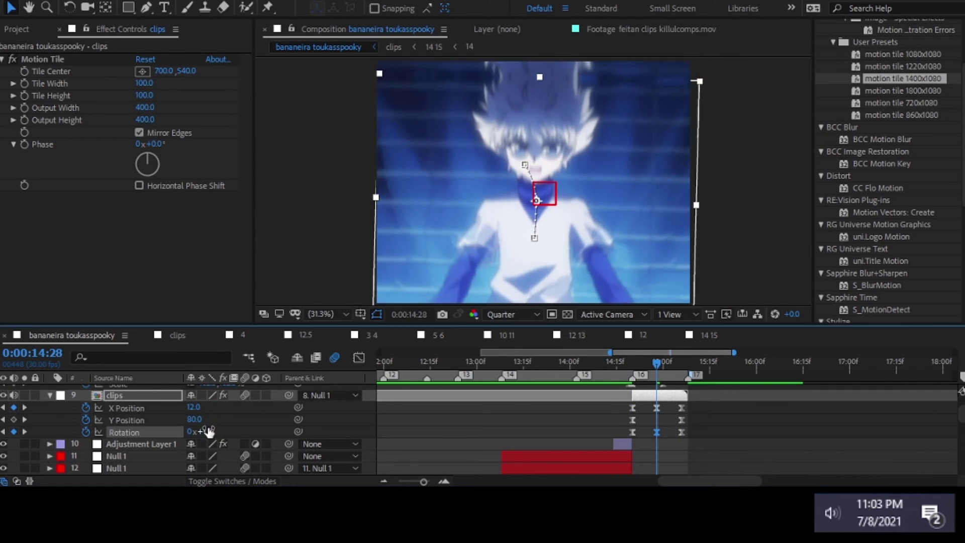
Undo that change and preview the edit from around 14:14
key(ctrl+z)
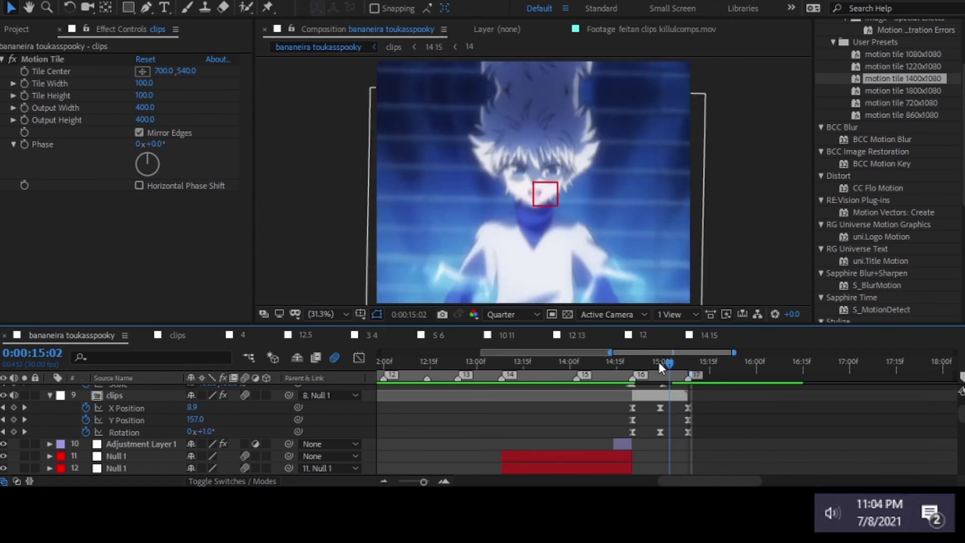
drag(660, 365, 613, 363)
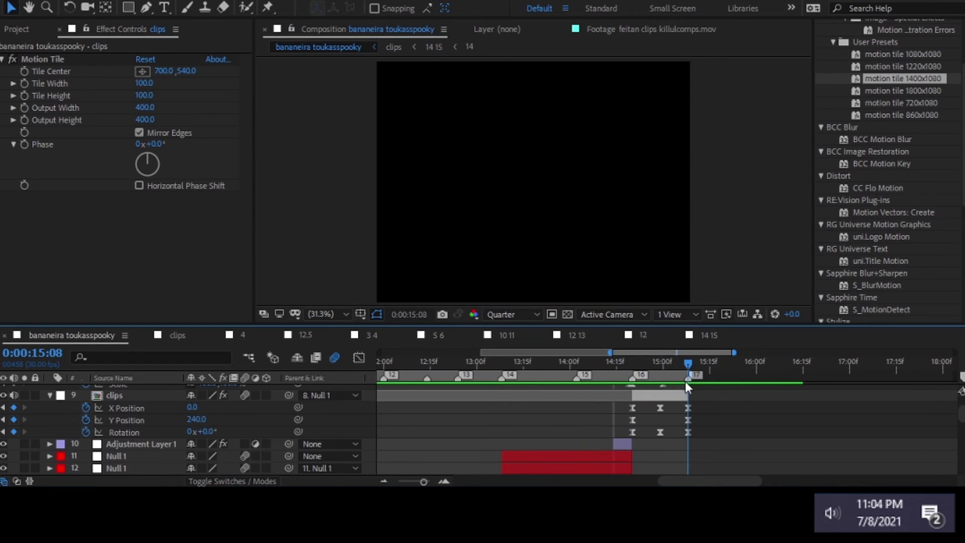
key(j)
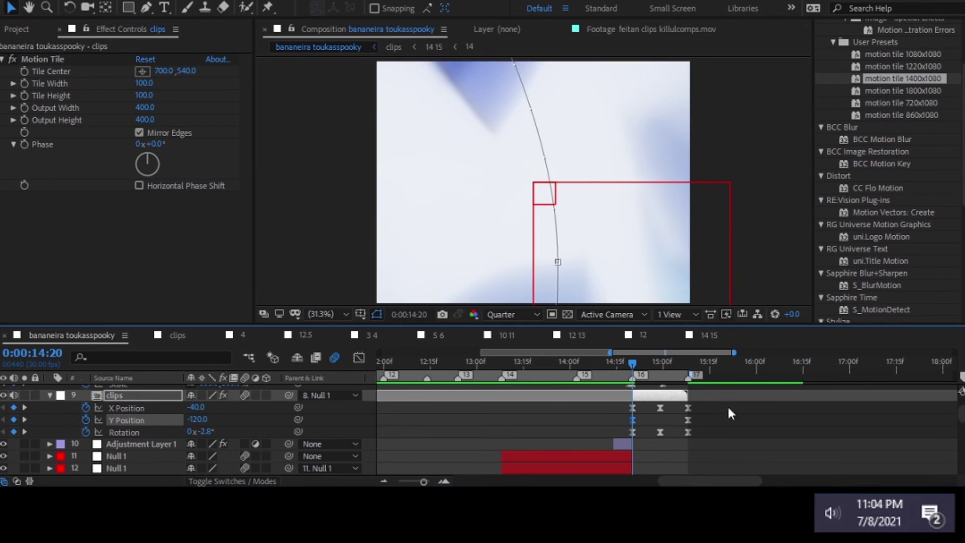
key(minus)
key(space)
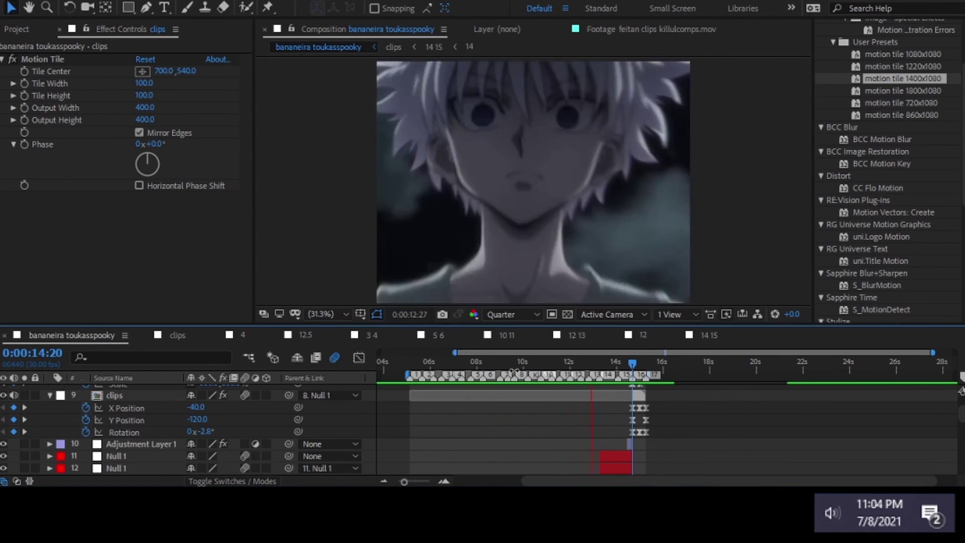
Mute the laugh layer's audio
scroll(408, 436, down, 10)
click(418, 455)
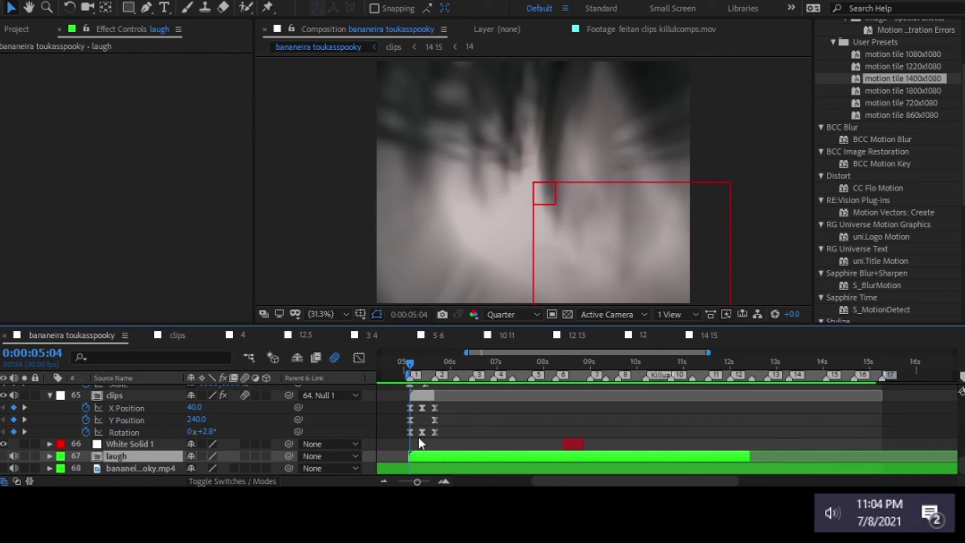
key(i)
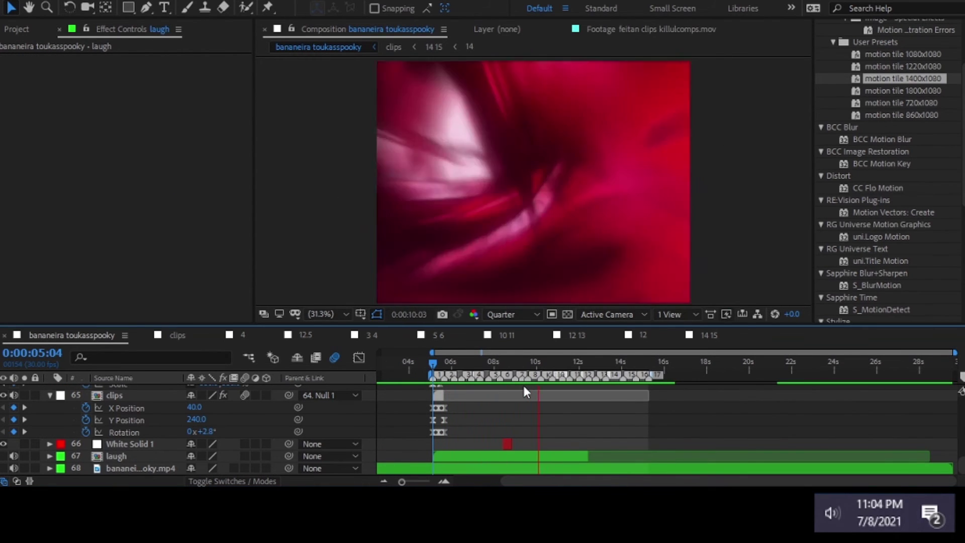
click(14, 456)
key(space)
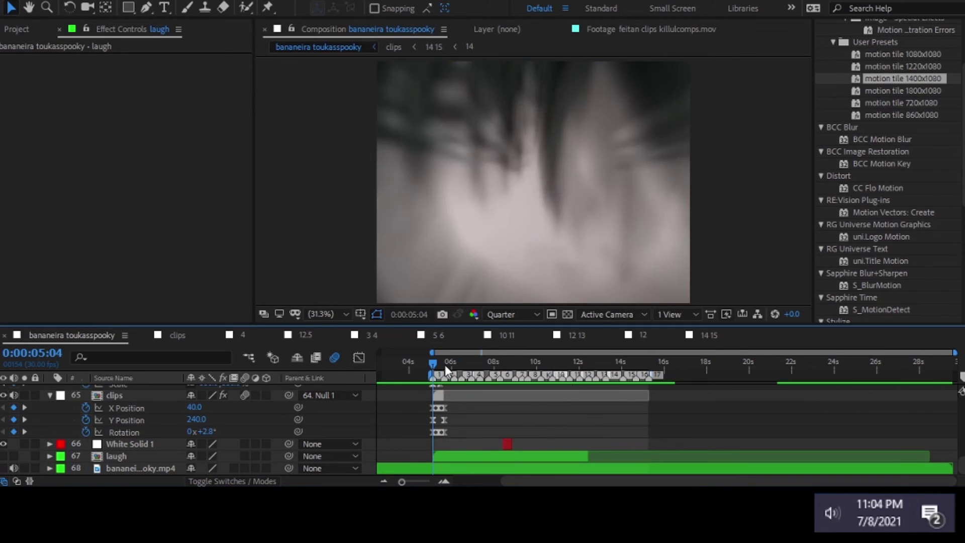
Set the clips layer's 14:20 shake keyframe to Y Position -180
scroll(662, 420, up, 15)
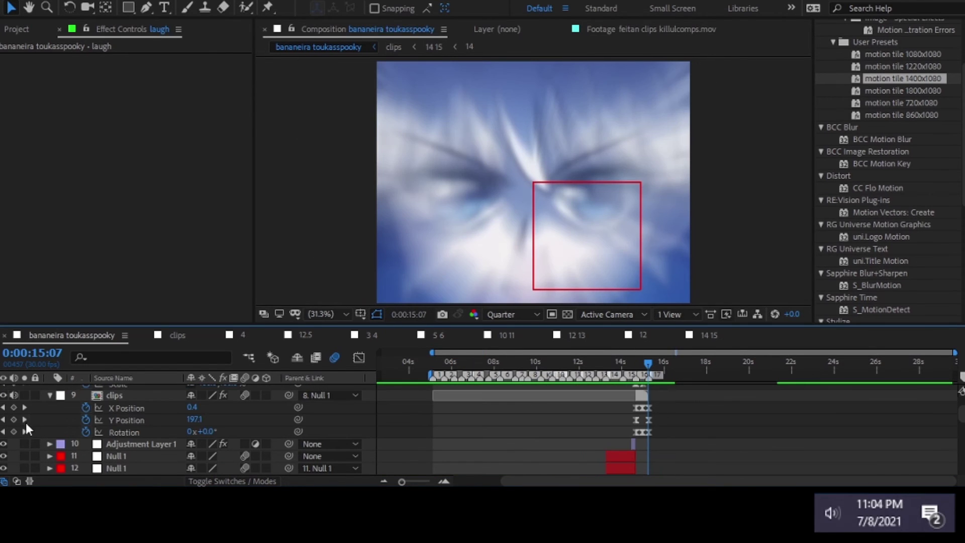
key(j)
click(114, 395)
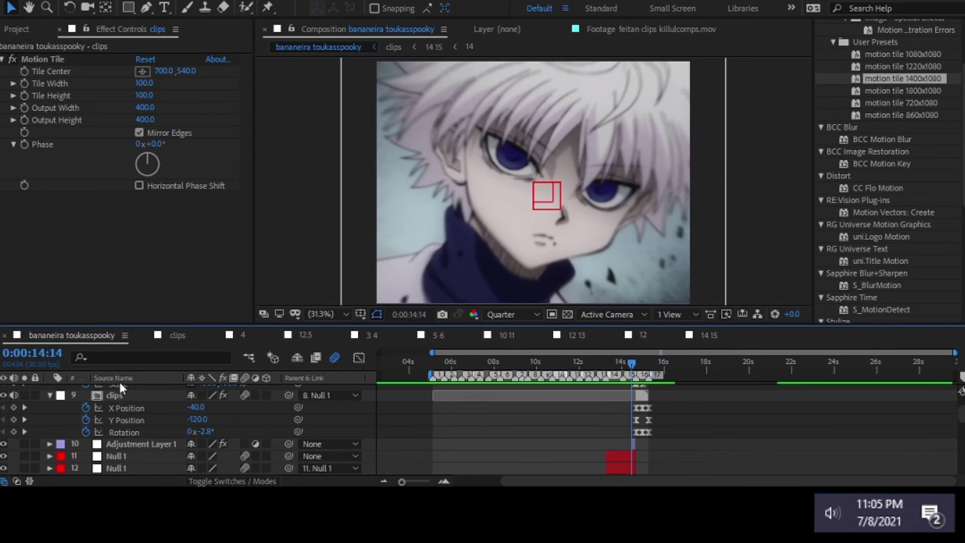
key(k)
click(198, 419)
text(-180)
key(Return)
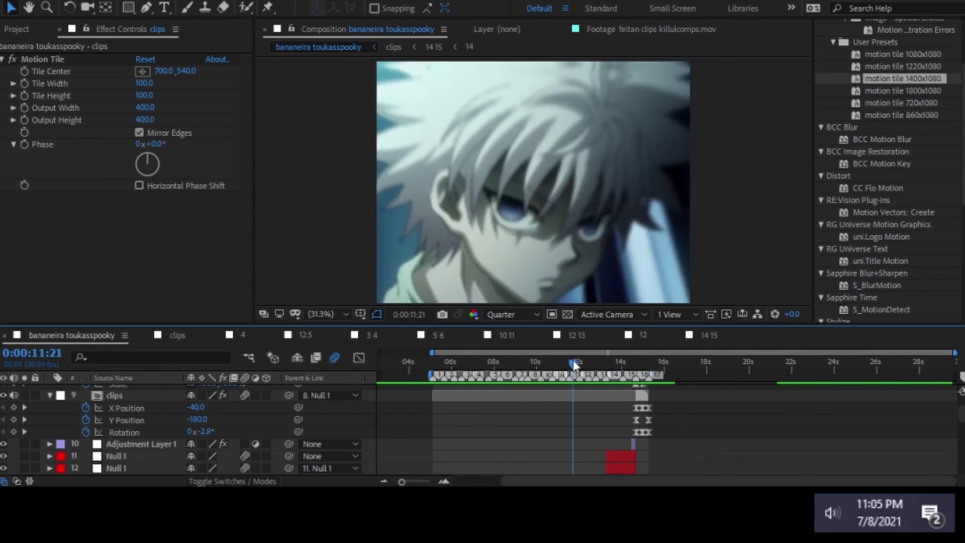
scroll(594, 417, down, 3)
click(593, 444)
Lower the clips layer's Y Position keyframe to -120 near 12:25
key(u)
key(equal)
key(equal)
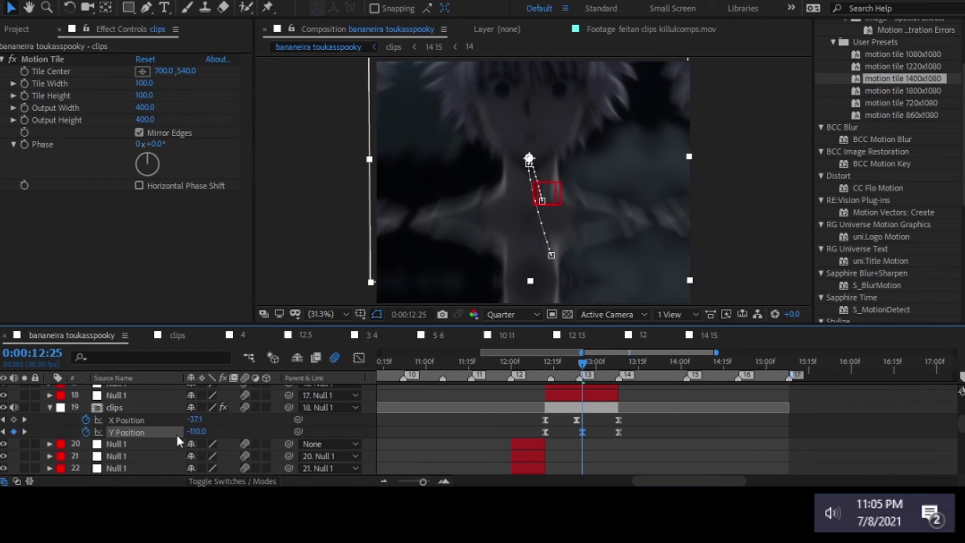
drag(196, 431, 208, 433)
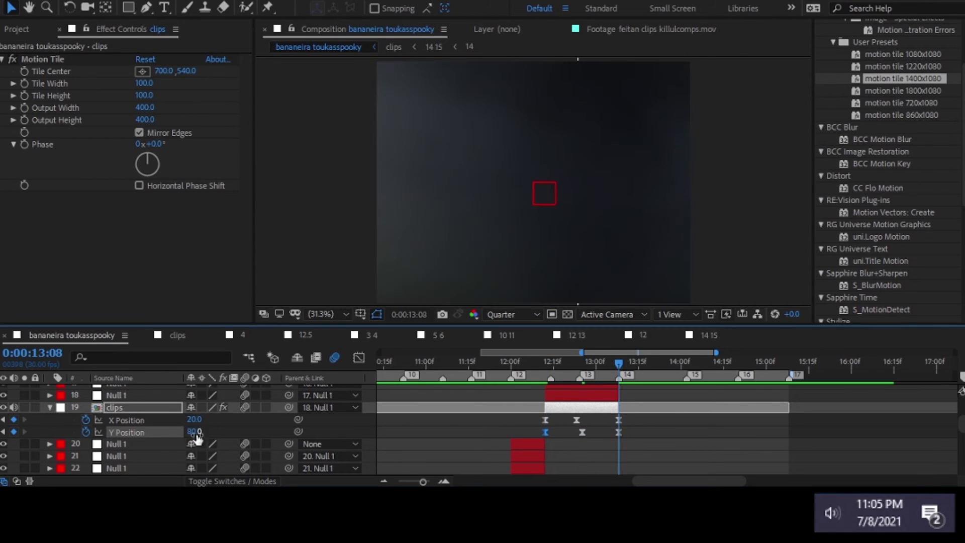
drag(534, 362, 582, 361)
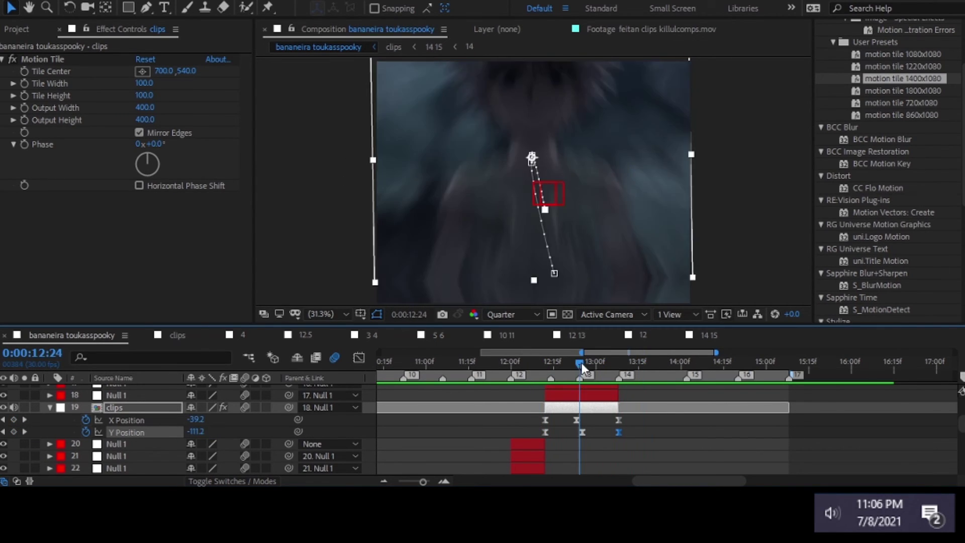
click(198, 431)
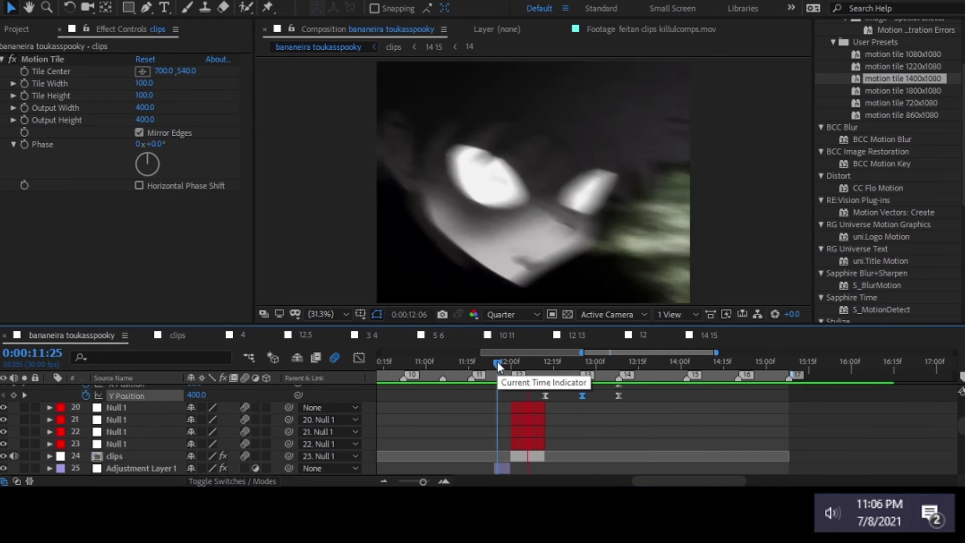
drag(496, 360, 587, 364)
Set the previous Rotation keyframe at 12:29 to 2° and play back the shake
key(Page_Up)
key(equal)
click(586, 444)
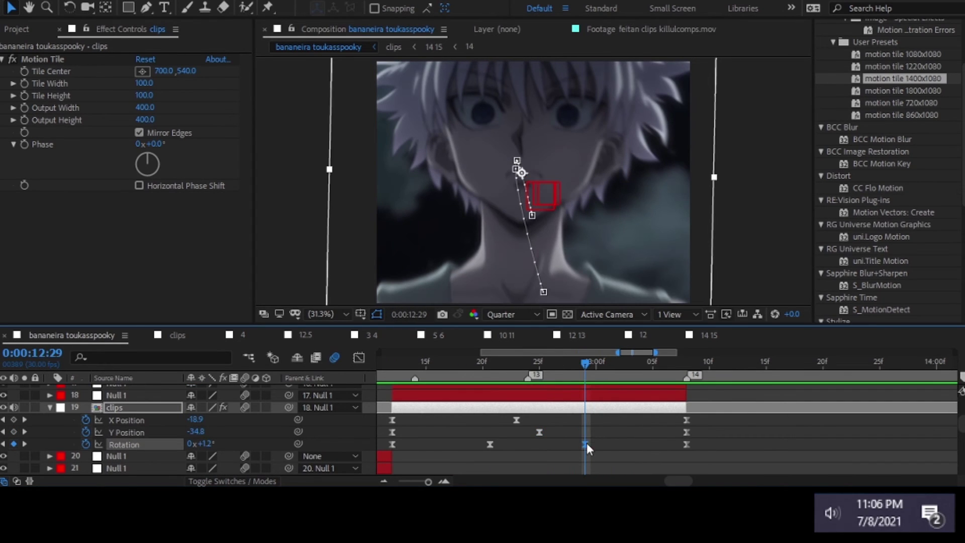
click(3, 445)
click(3, 445)
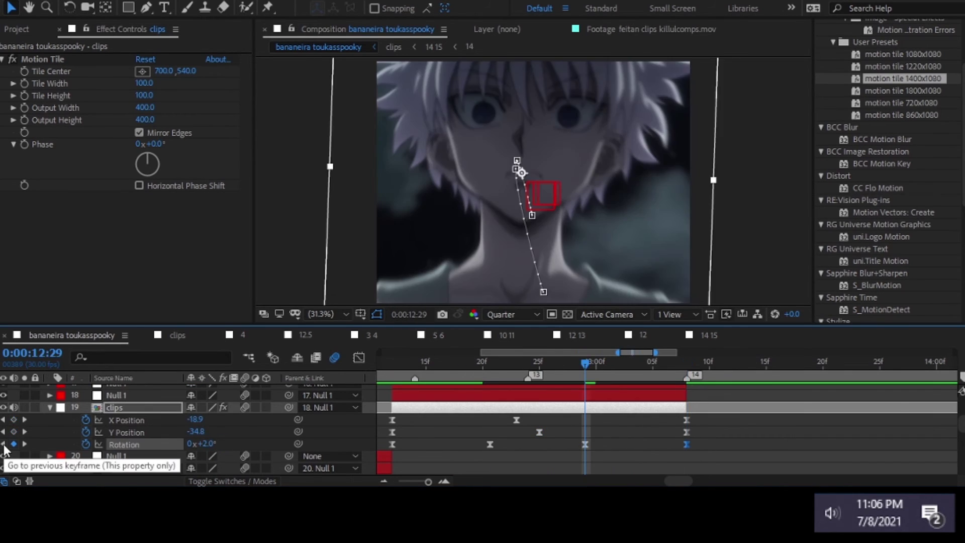
click(209, 444)
key(Return)
key(minus)
key(space)
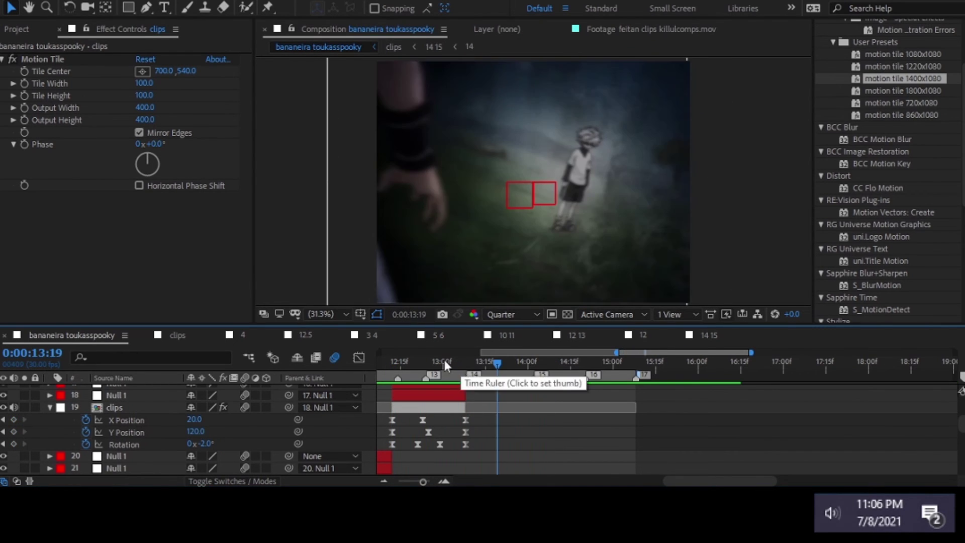
click(709, 334)
Check Adjustment Layer 2's Exposure keyframes, then preview the bananeira toukasspooky comp from 12:15
click(178, 334)
key(equal)
click(668, 403)
key(u)
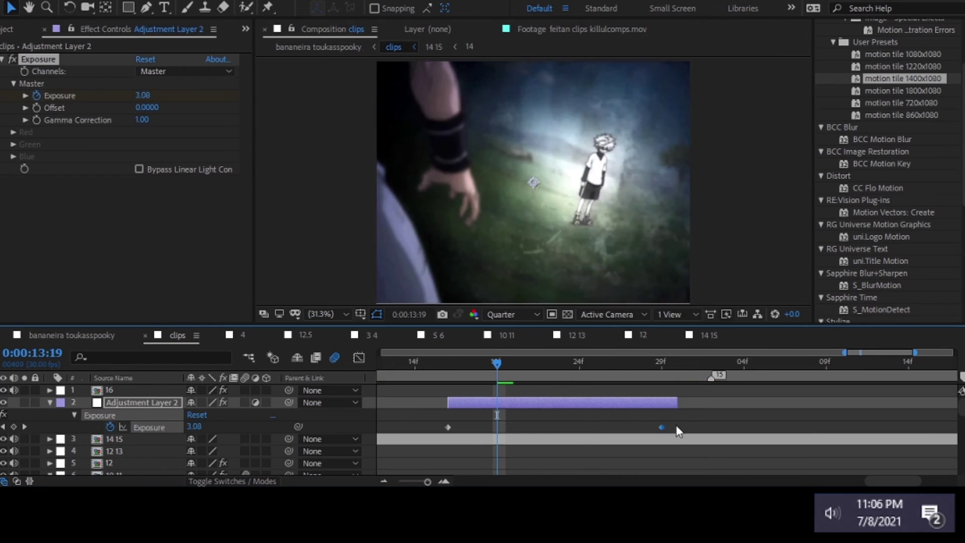
click(70, 334)
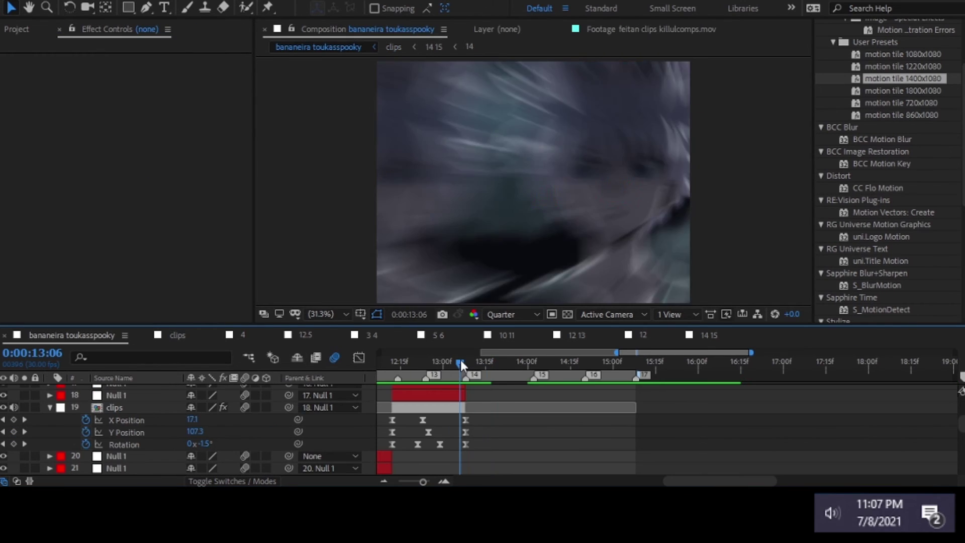
click(406, 358)
key(space)
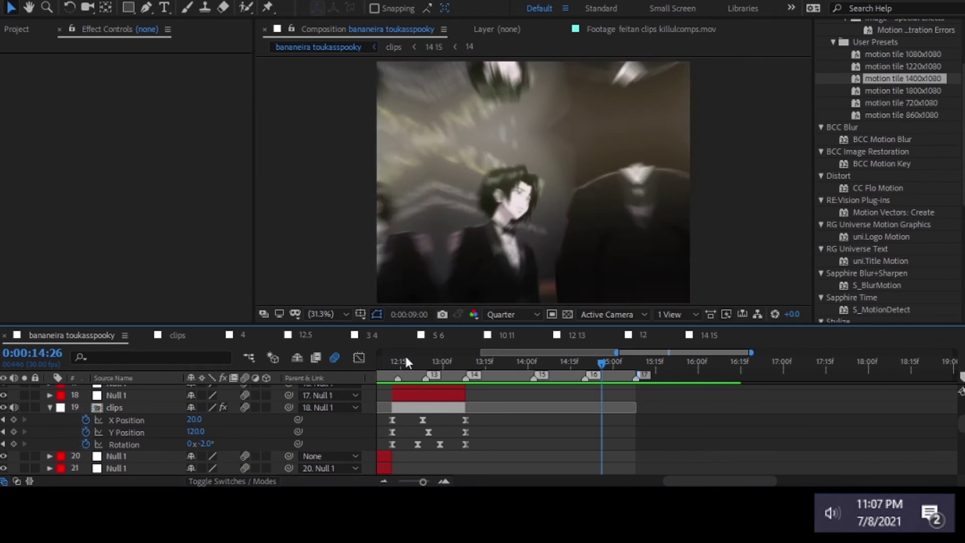
Reveal the clips layer's keyframes around 13:08 and select the middle shake keyframes
click(471, 360)
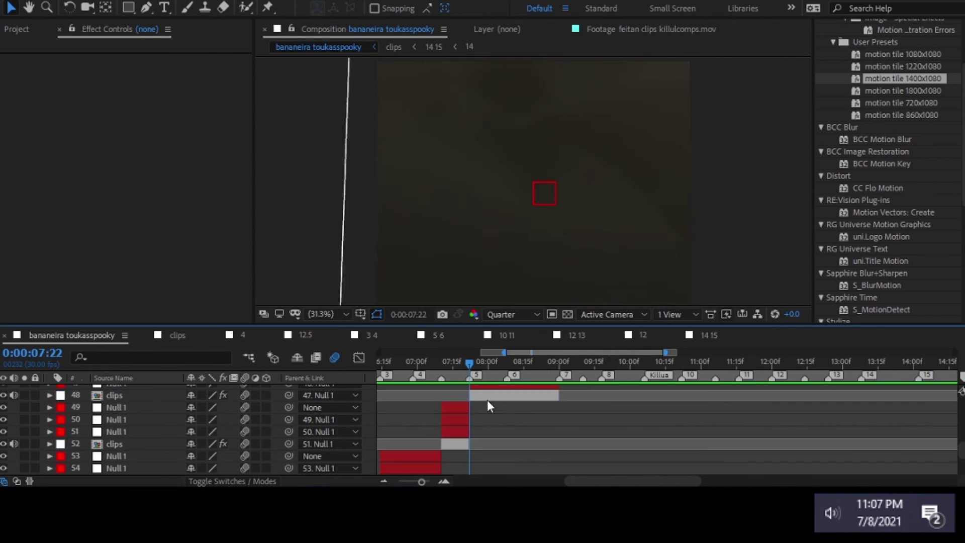
click(566, 362)
click(632, 420)
key(t)
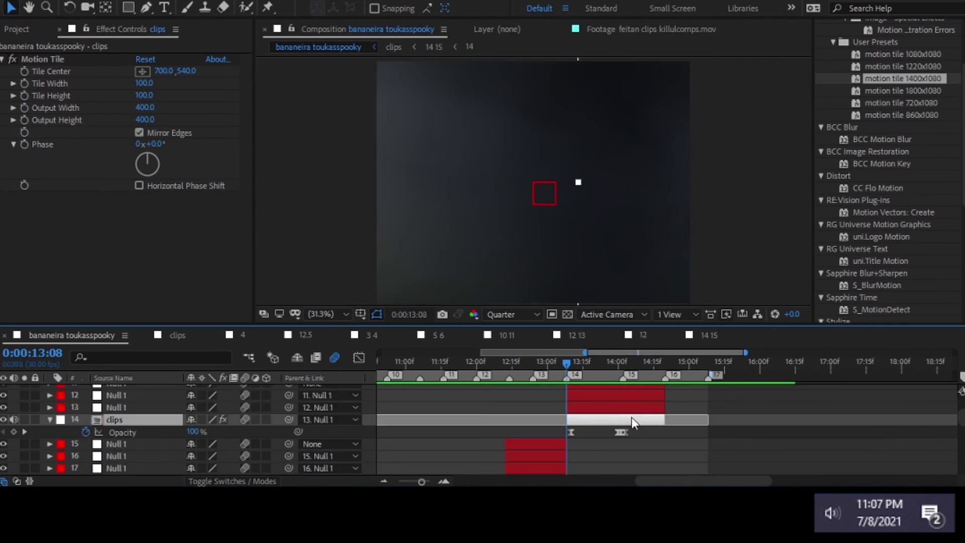
key(u)
key(equal)
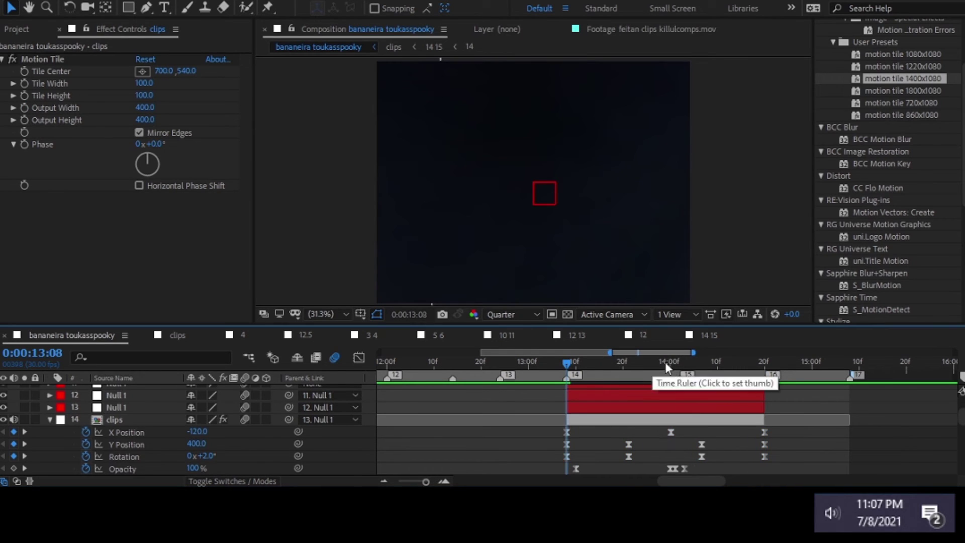
click(732, 363)
drag(693, 438, 710, 461)
click(627, 365)
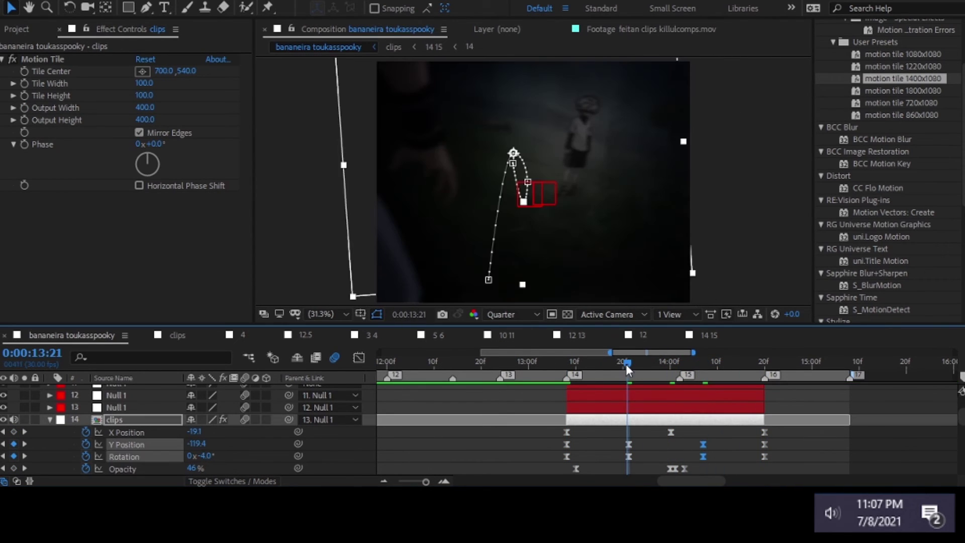
Set the Rotation keyframe at 14:20 to 1°
key(k)
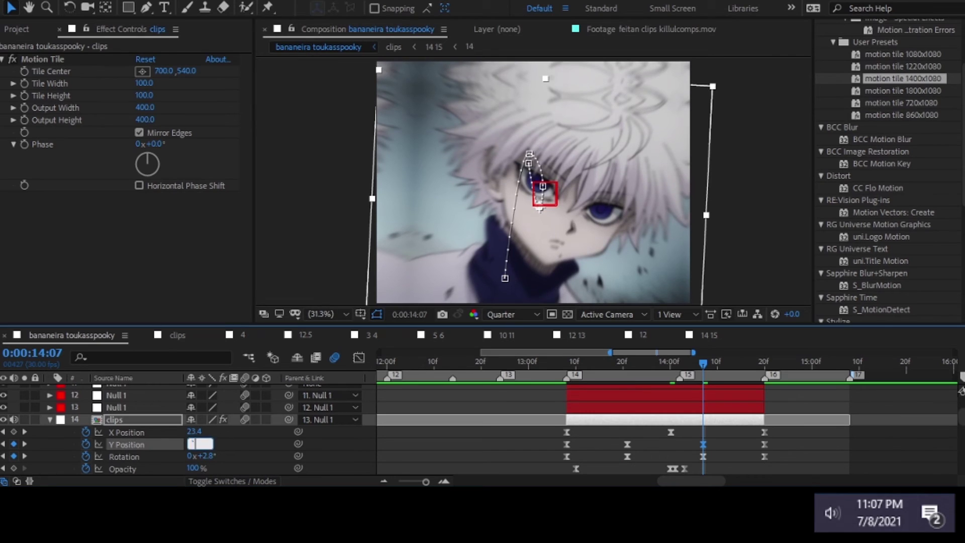
key(k)
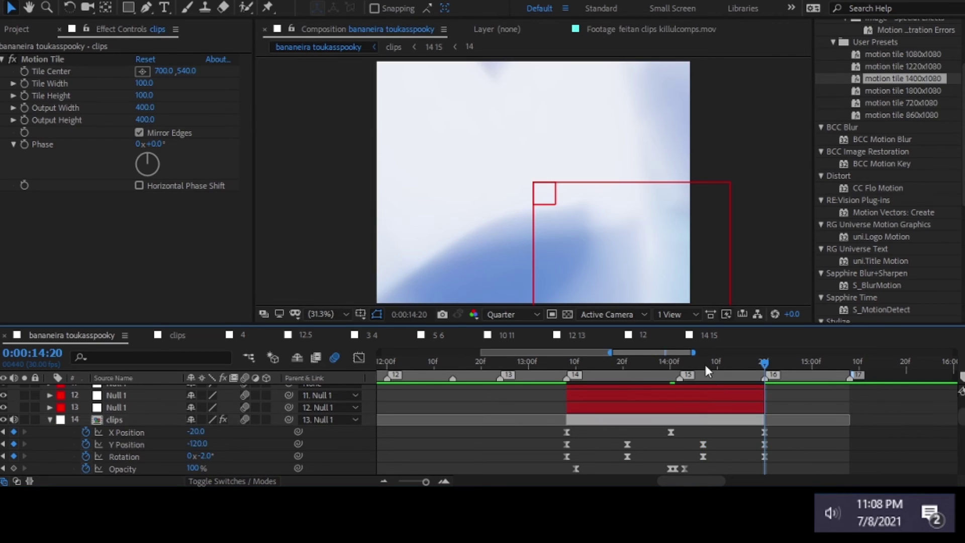
click(203, 455)
text(1)
key(Return)
key(j)
key(j)
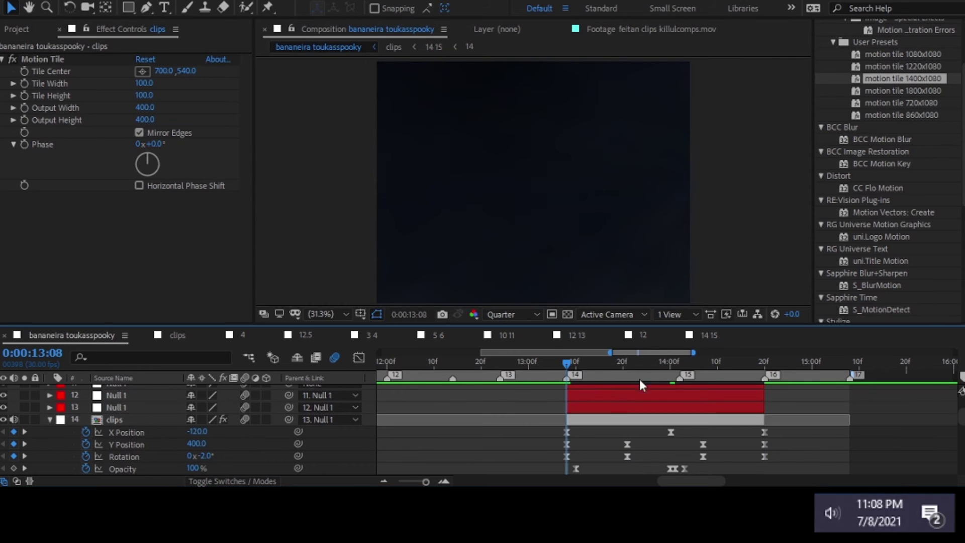
Select the middle Y Position and Rotation keyframes and preview the shake from 13:10
click(562, 362)
drag(564, 374, 632, 363)
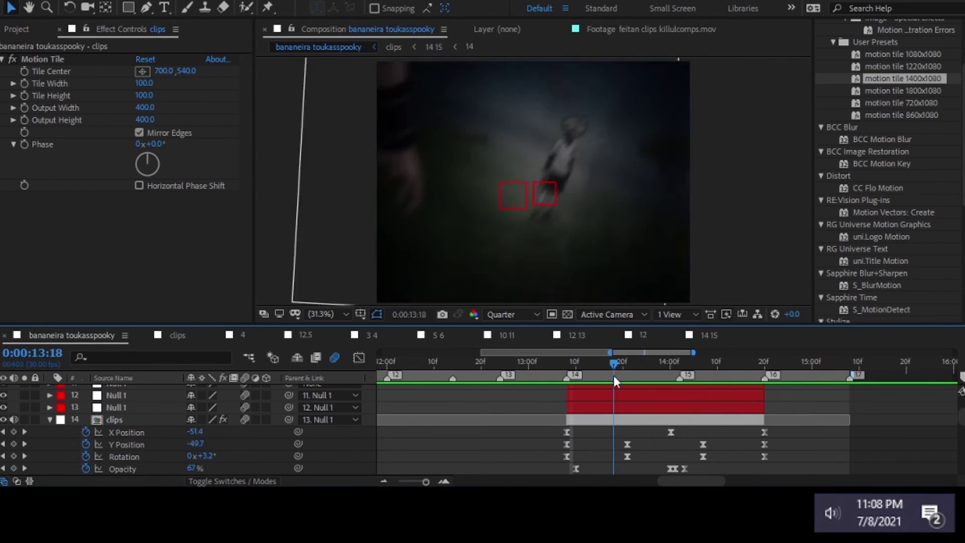
mouse_move(615, 440)
mouse_down()
mouse_move(629, 458)
mouse_move(780, 382)
mouse_up()
key(equal)
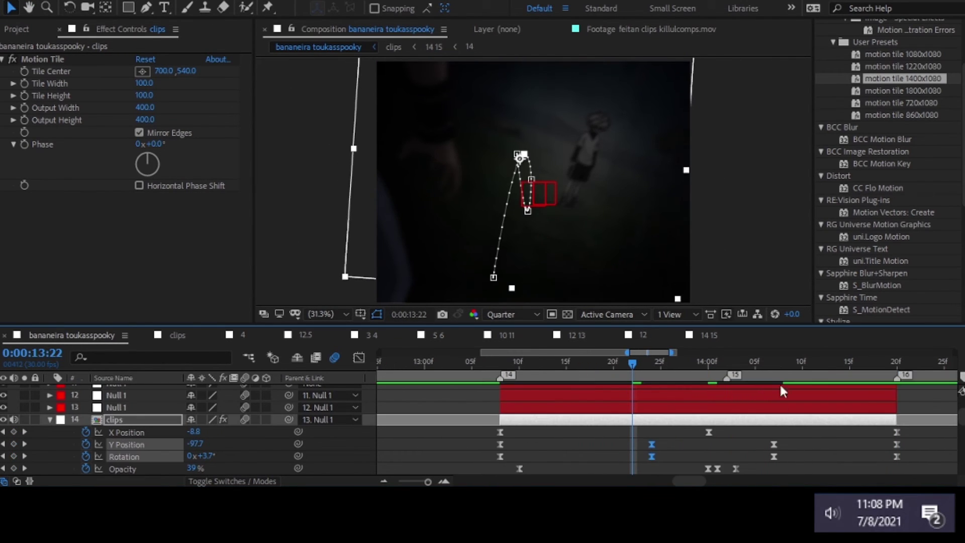
click(783, 379)
key(minus)
click(477, 363)
key(space)
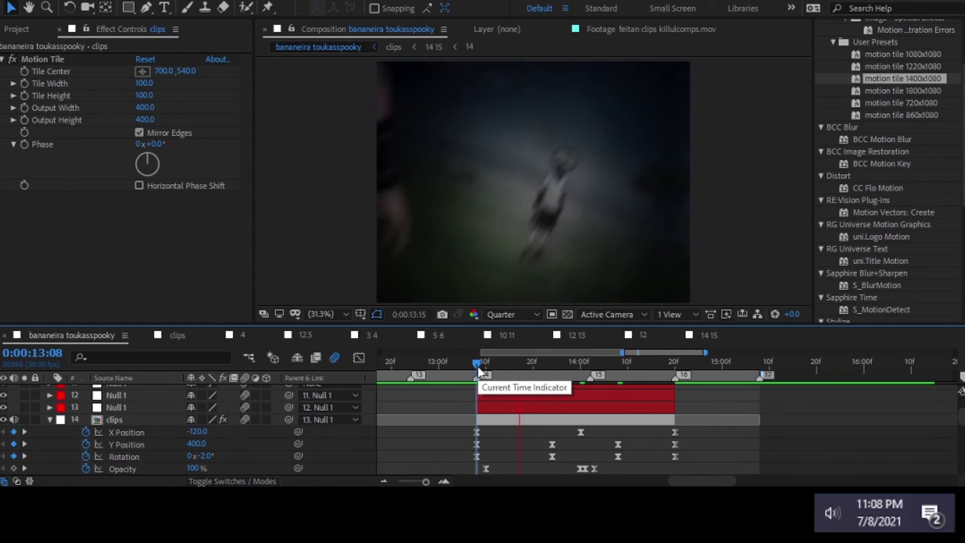
Set the X Position keyframe at 14:02 to 60.0
scroll(580, 377, down, 1)
click(590, 362)
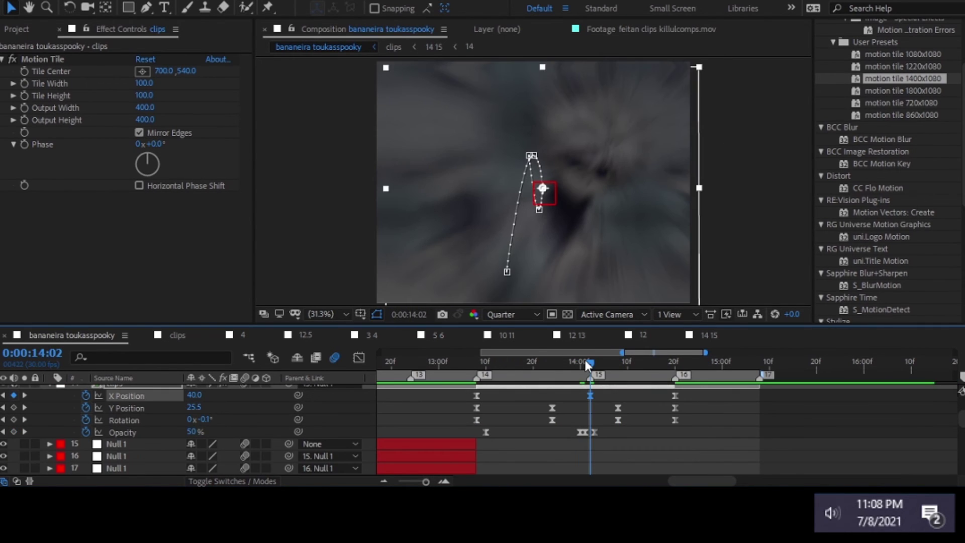
key(space)
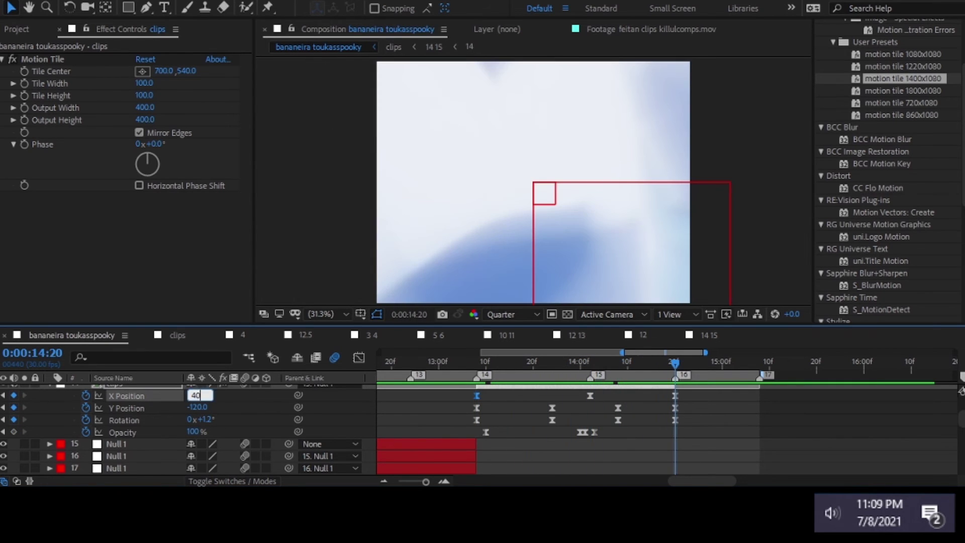
click(591, 363)
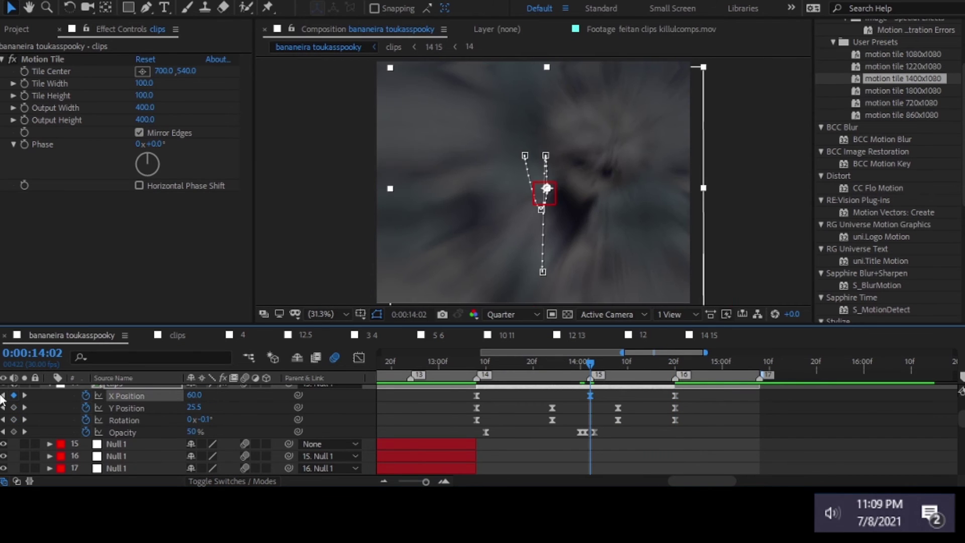
click(460, 363)
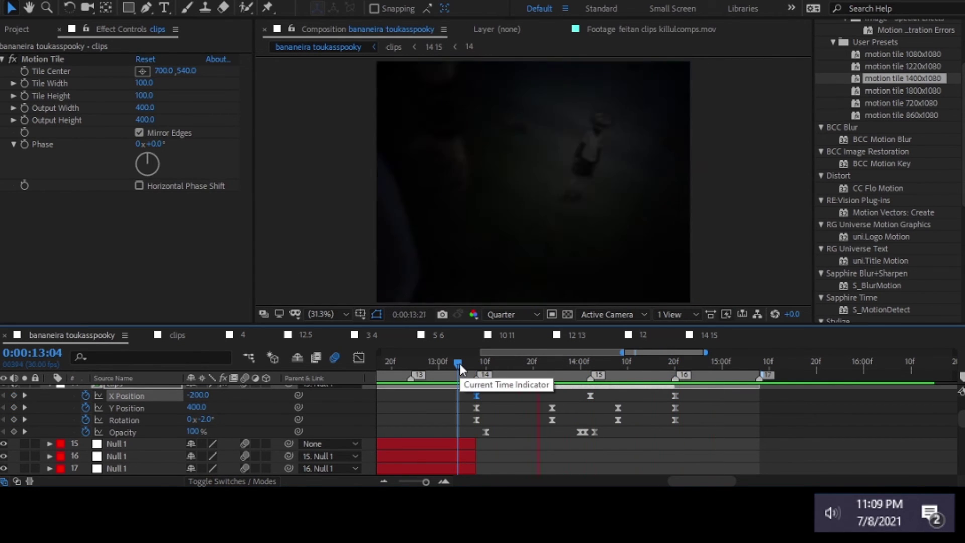
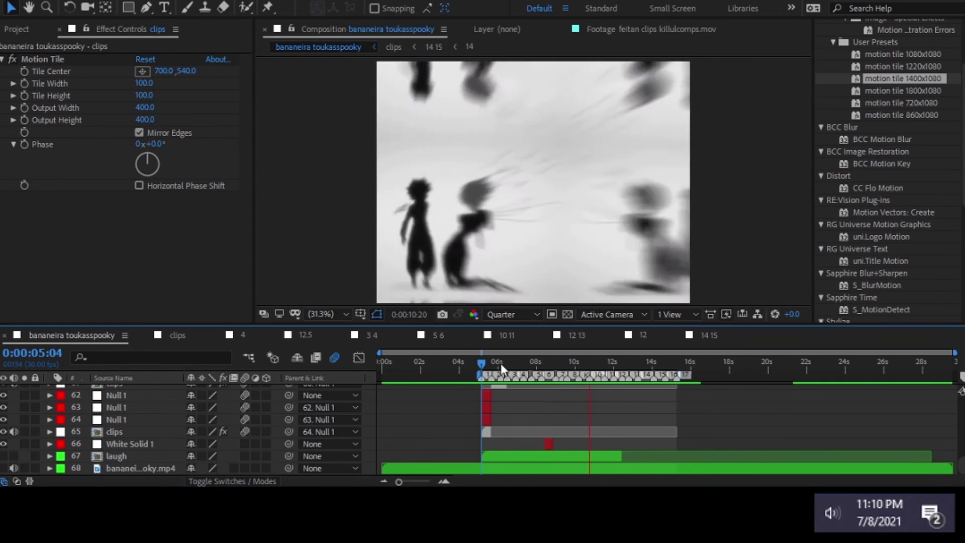
Shift the laugh audio to start at 5:10 and preview the main comp around 11 seconds
scroll(513, 367, up, 3)
drag(502, 457, 534, 458)
scroll(534, 458, down, 5)
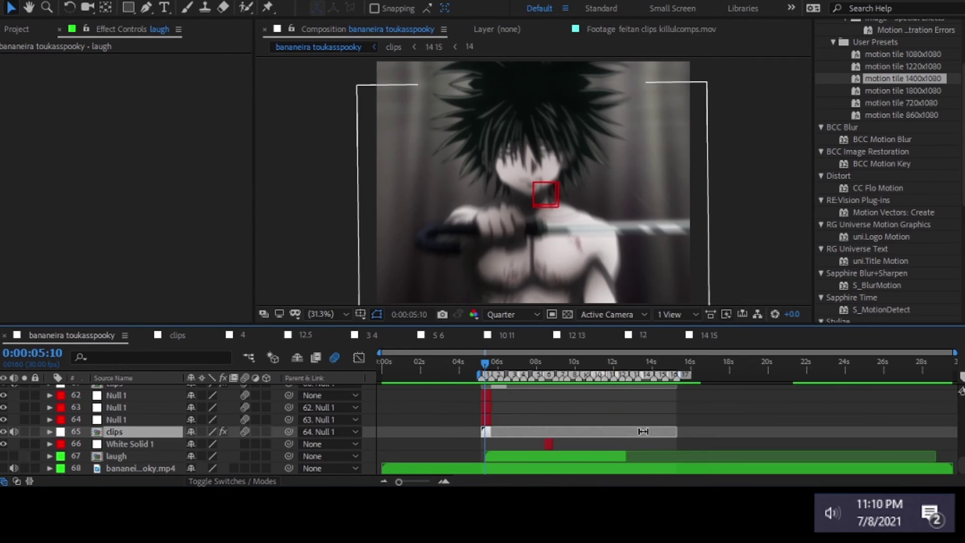
key(ctrl+Up)
key(ctrl+Up)
key(space)
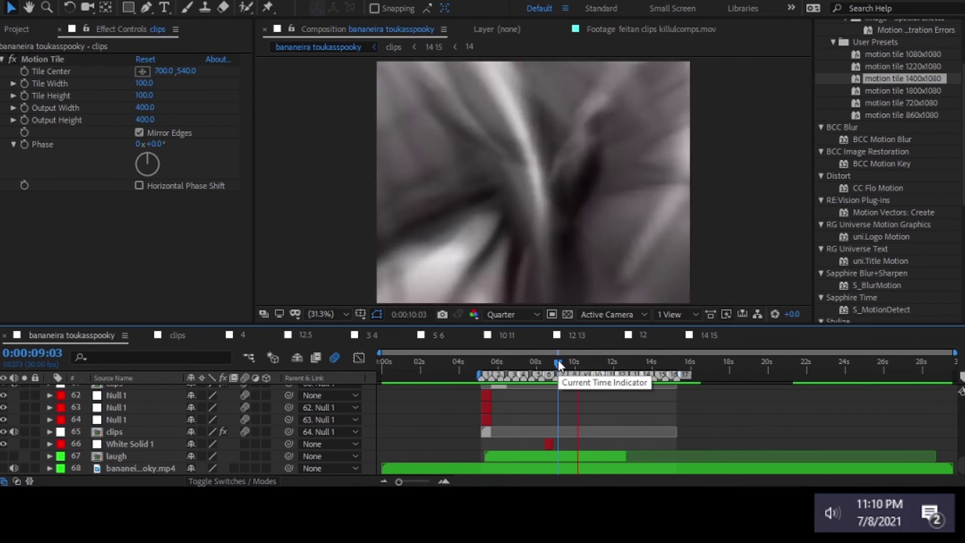
drag(560, 361, 606, 366)
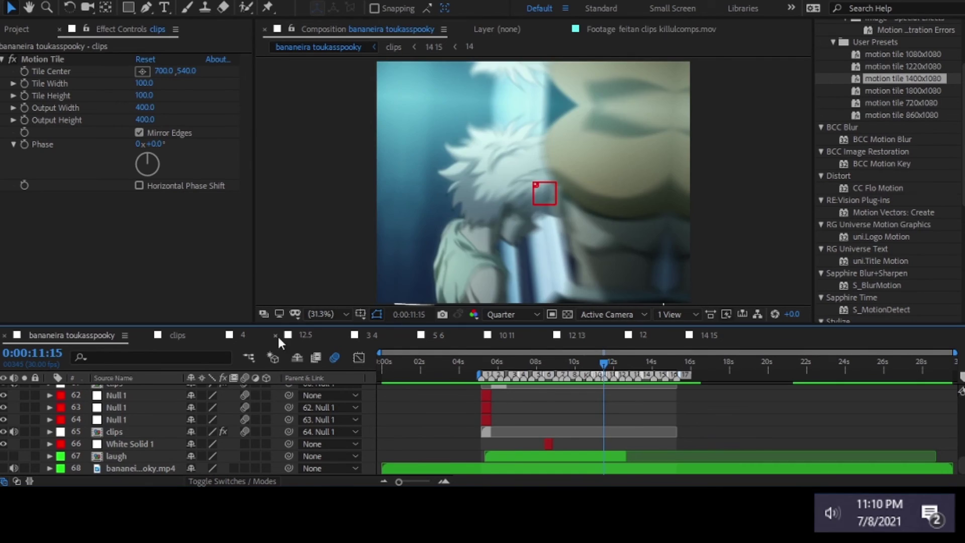
Set clip 11's Twixtor Pro Speed % to 60 in the 10 11 precomp and play it back
click(302, 335)
click(177, 335)
double_click(750, 441)
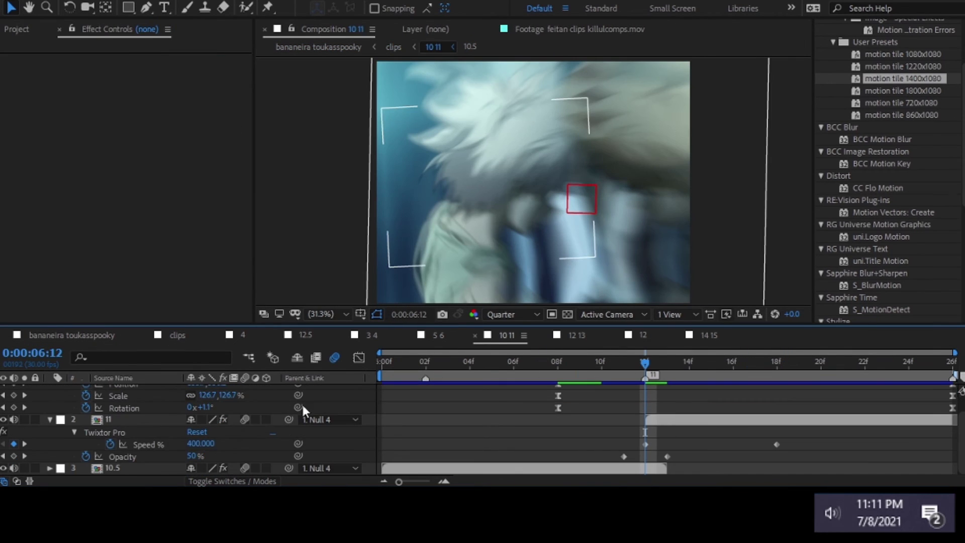
text(60)
key(Return)
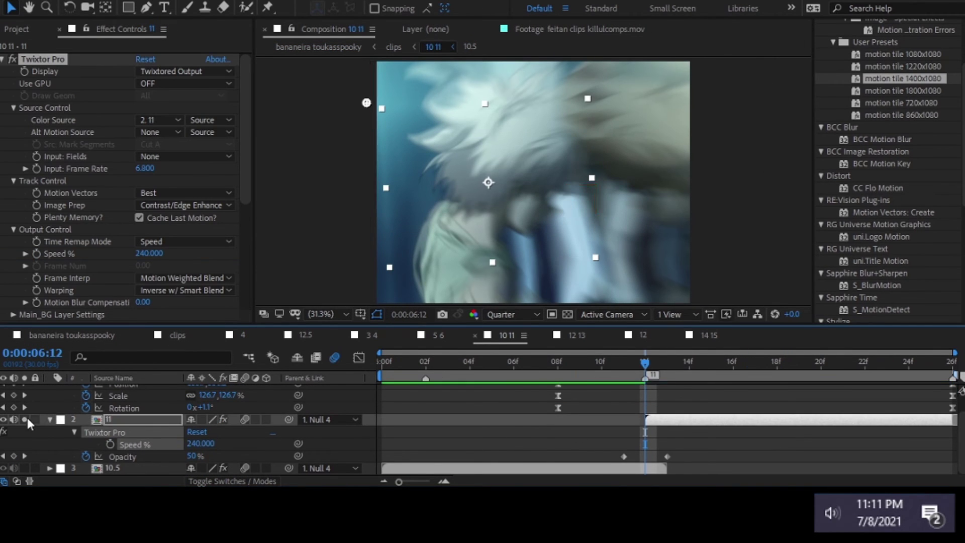
click(652, 387)
text(22)
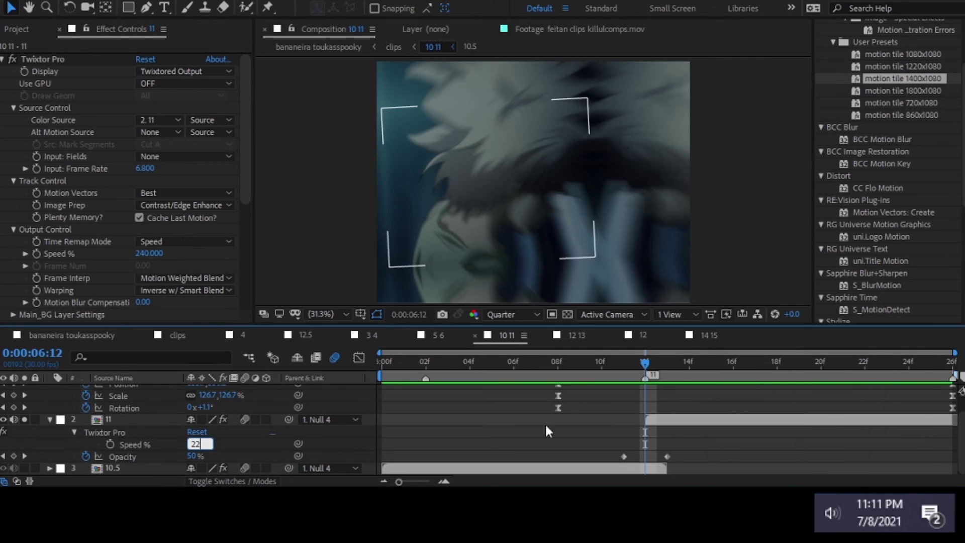
key(space)
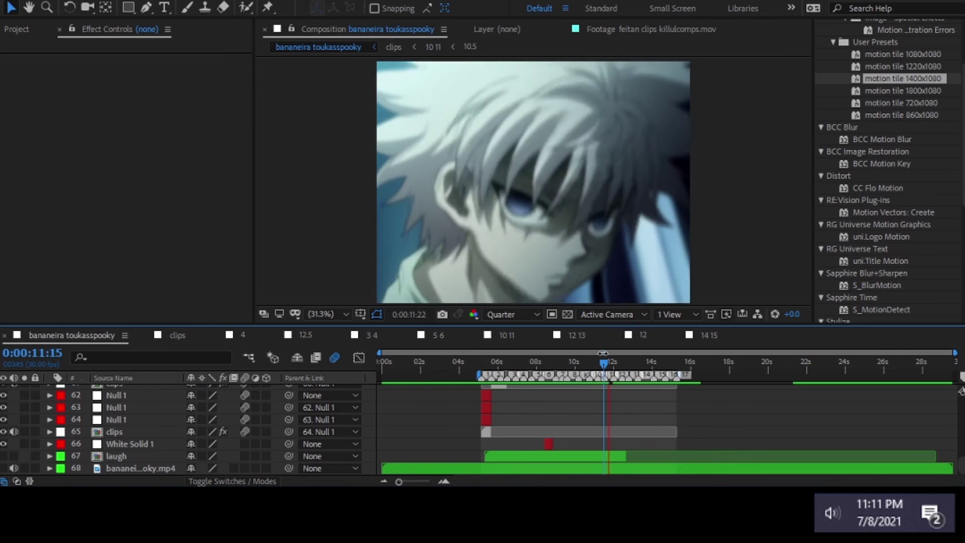
Preview the edit again from about the 10-second mark
drag(604, 353, 580, 362)
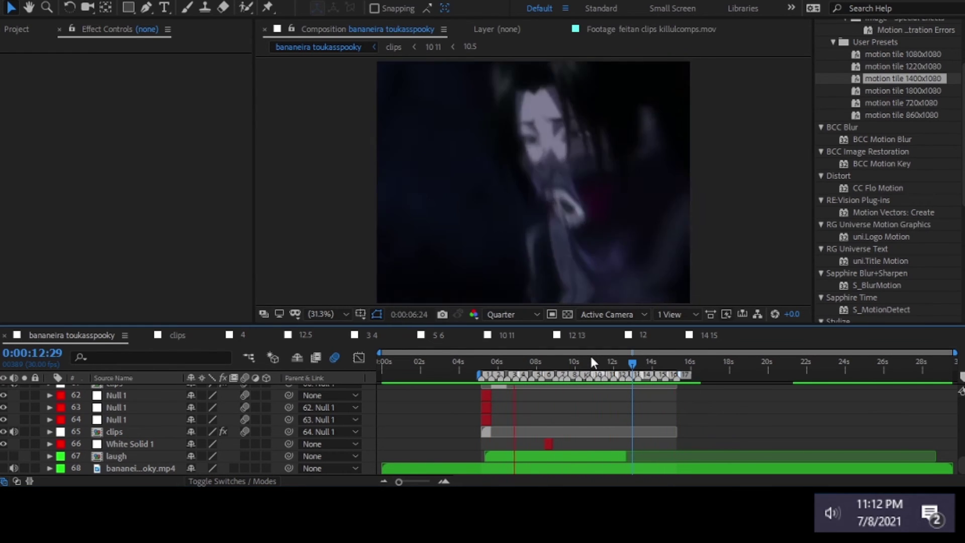
key(space)
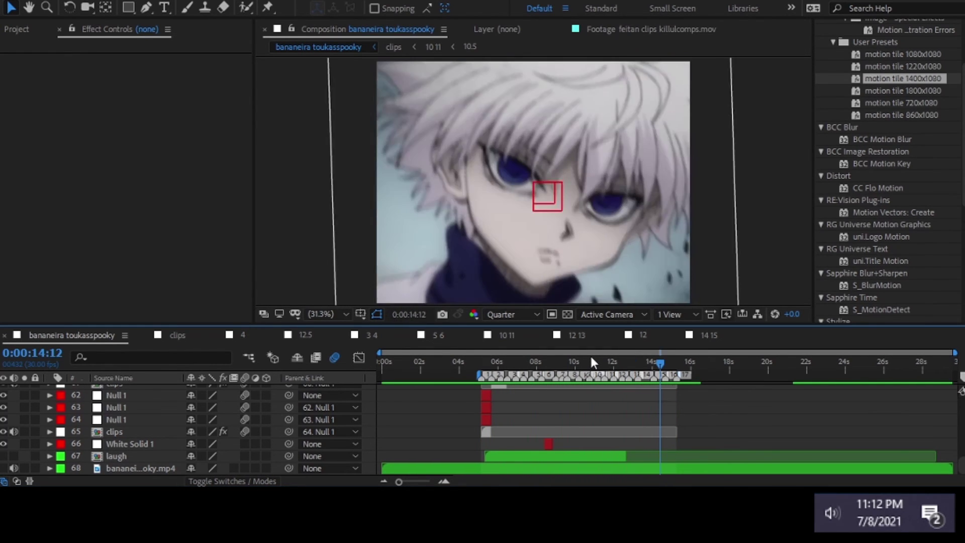
key(space)
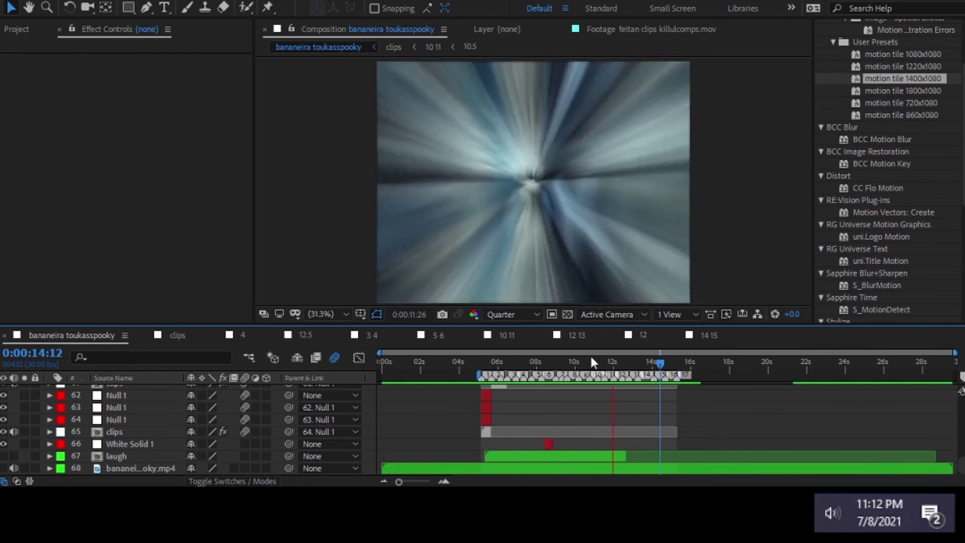
key(space)
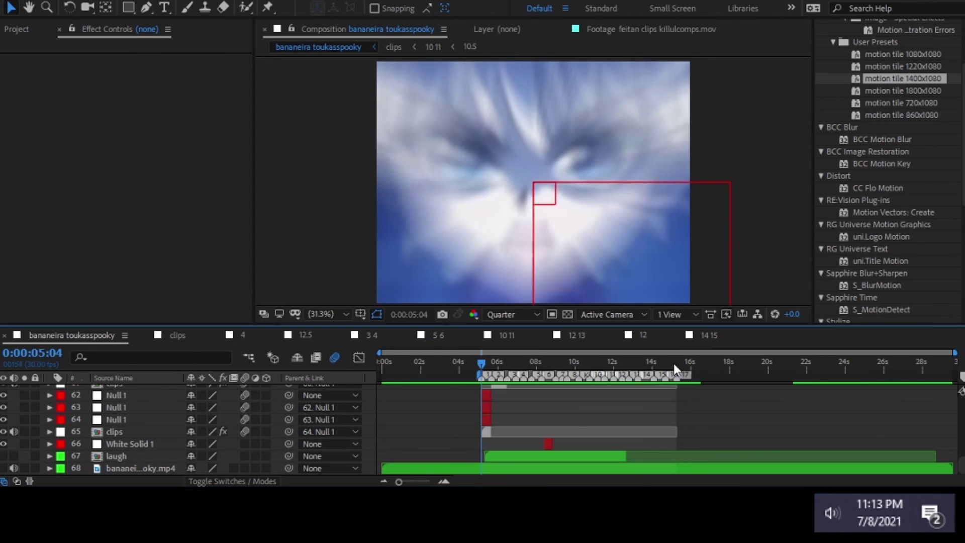
Set the last Scale keyframe of Null 1 (layer 6) at the zoom punch to 54%
drag(674, 363, 670, 359)
key(equal)
click(692, 419)
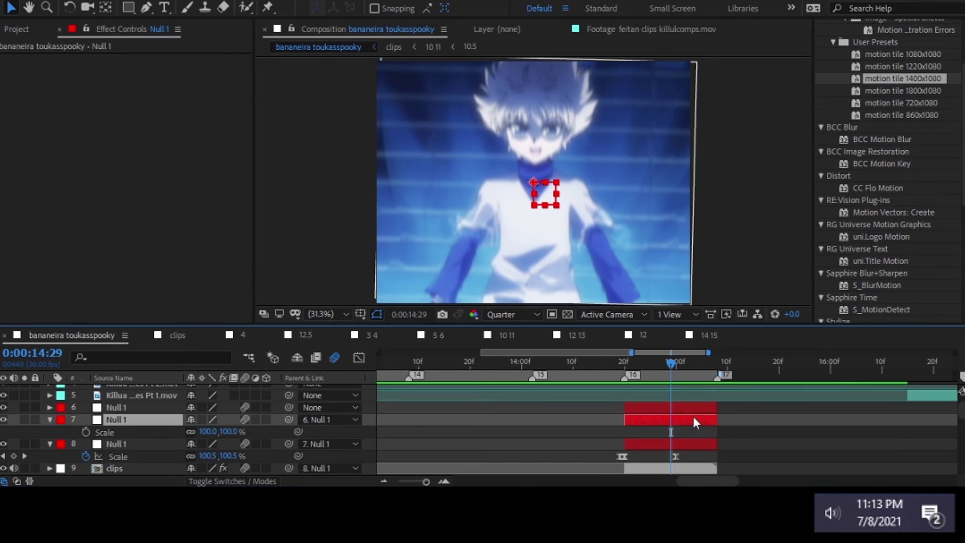
click(668, 408)
key(s)
click(748, 366)
click(207, 419)
text(54)
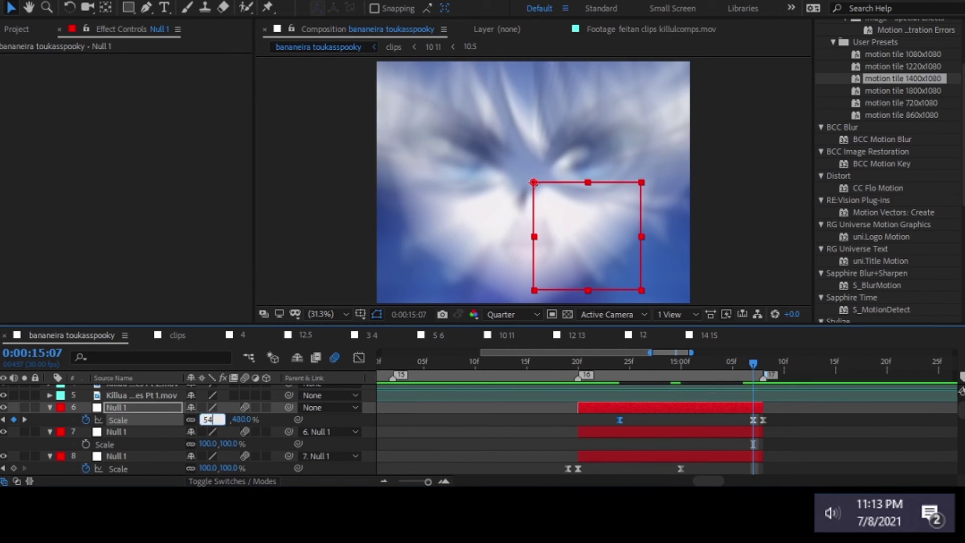
key(Return)
Inspect Null 1's scale curve in the Graph Editor, then return to the layer bars
click(359, 357)
key(Page_Up)
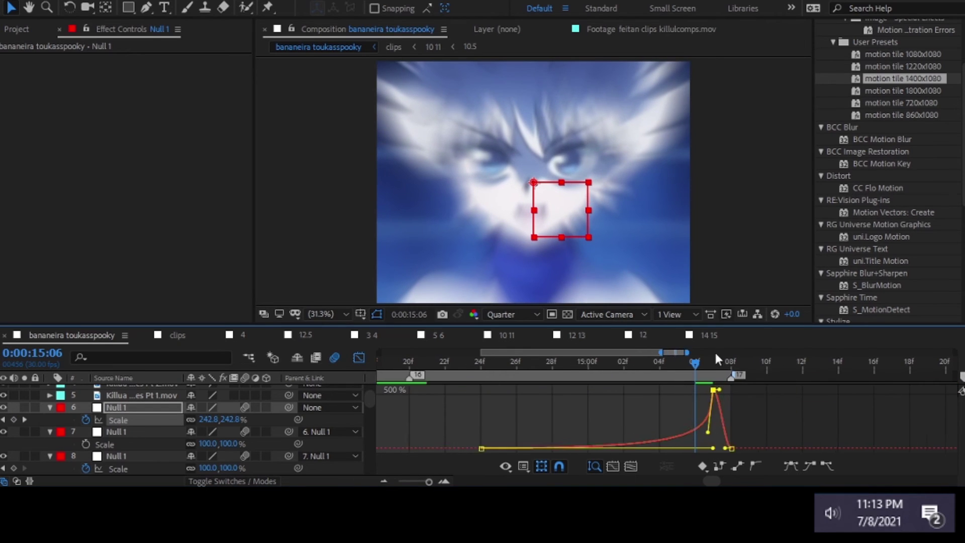
key(minus)
drag(668, 361, 612, 362)
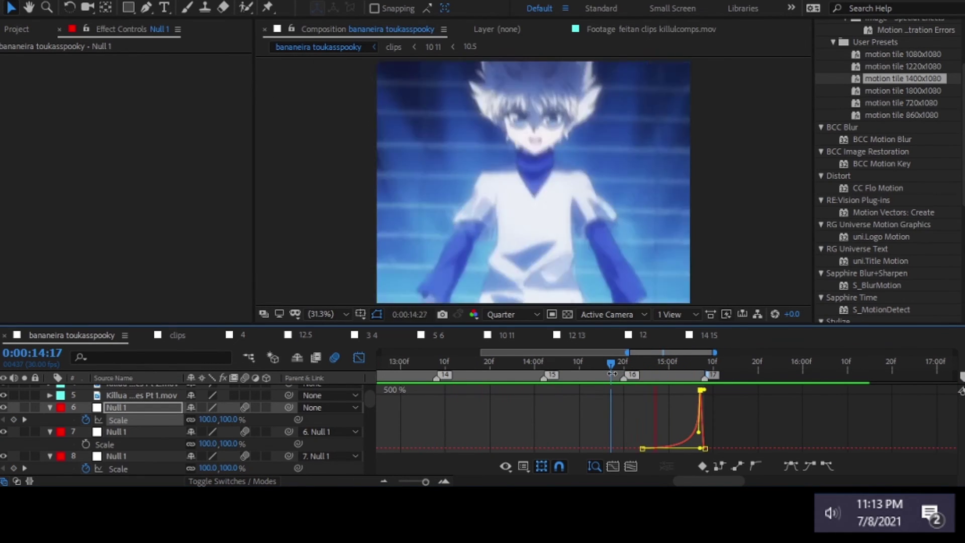
key(minus)
mouse_move(635, 362)
mouse_down()
mouse_move(603, 362)
mouse_move(781, 362)
mouse_move(694, 360)
mouse_up()
key(shift+F3)
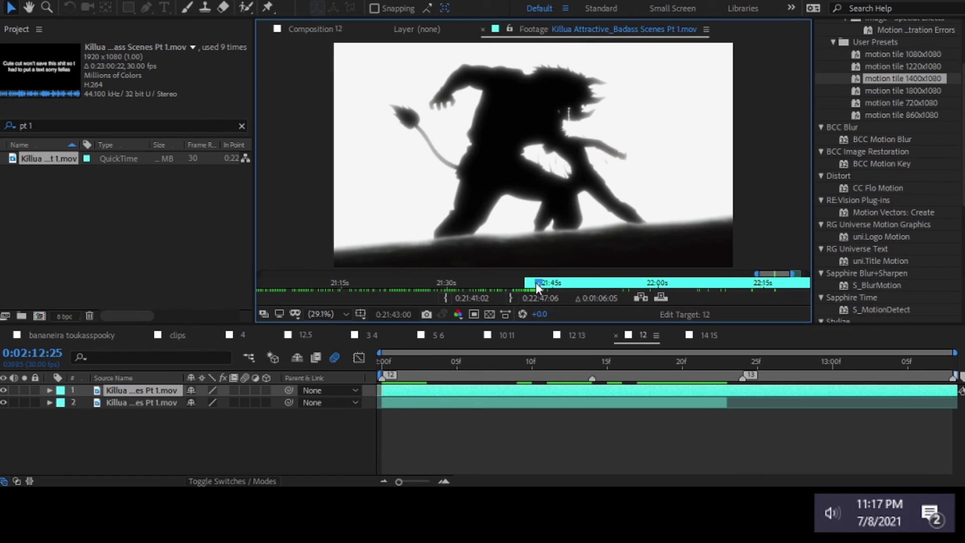
Add another Killua footage layer to comp 12 and slide the top layer later
drag(536, 282, 517, 409)
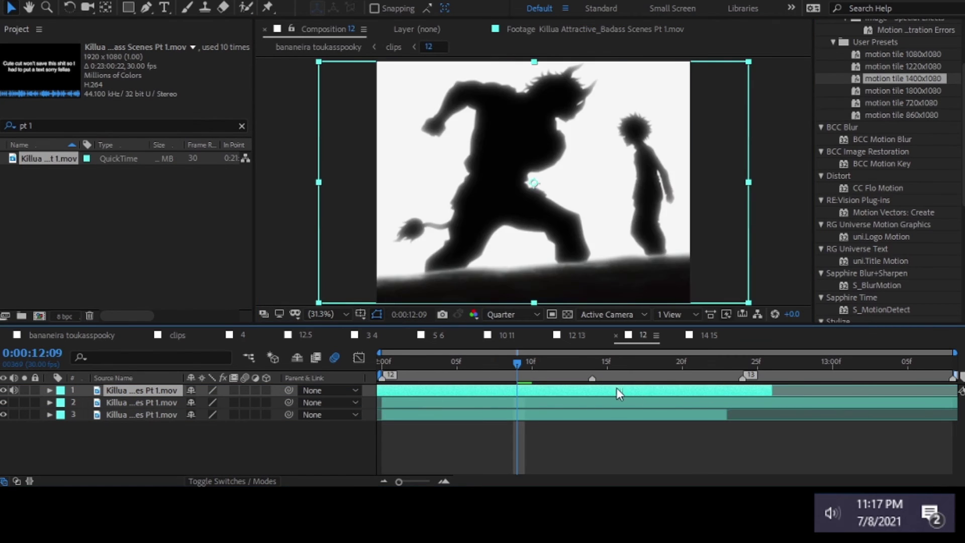
drag(619, 393, 826, 393)
key(Home)
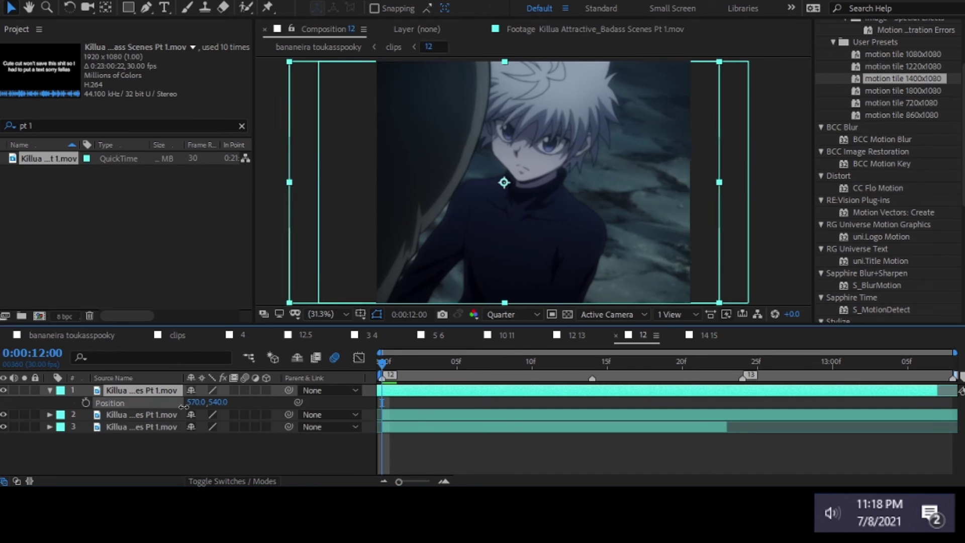
Enter 0 as clip 12's Twixtor Speed % in the clips comp at 12:13
click(177, 335)
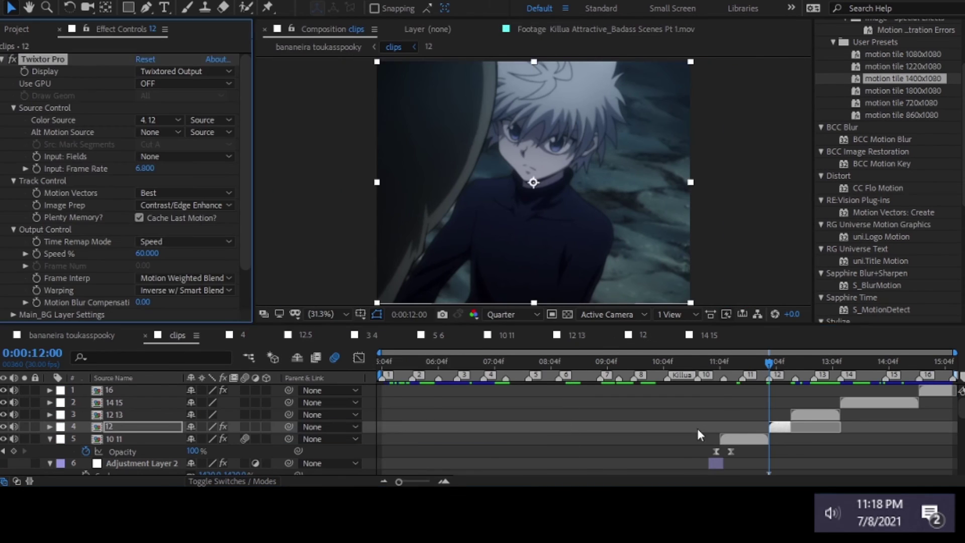
click(699, 435)
alt+scroll(699, 435, up, 1)
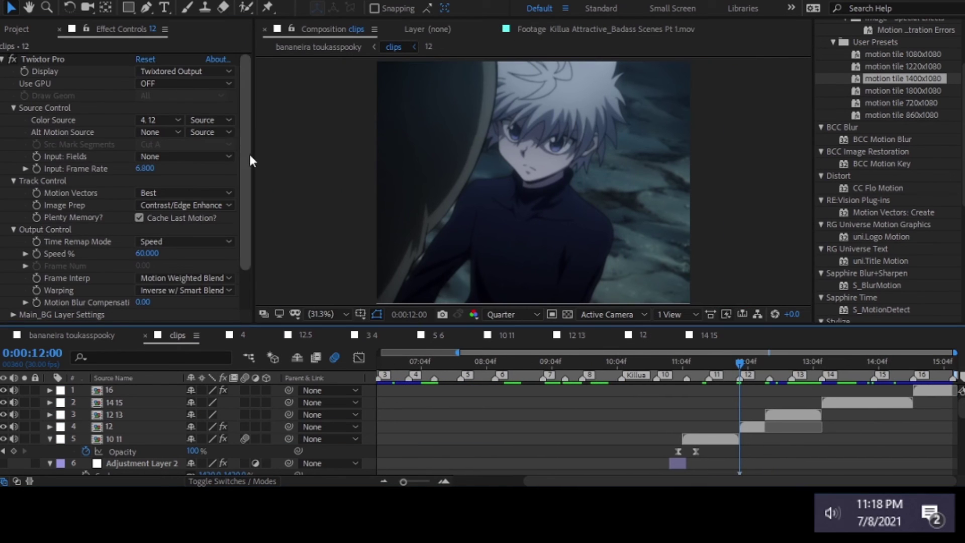
drag(253, 159, 270, 158)
drag(737, 363, 763, 372)
click(165, 254)
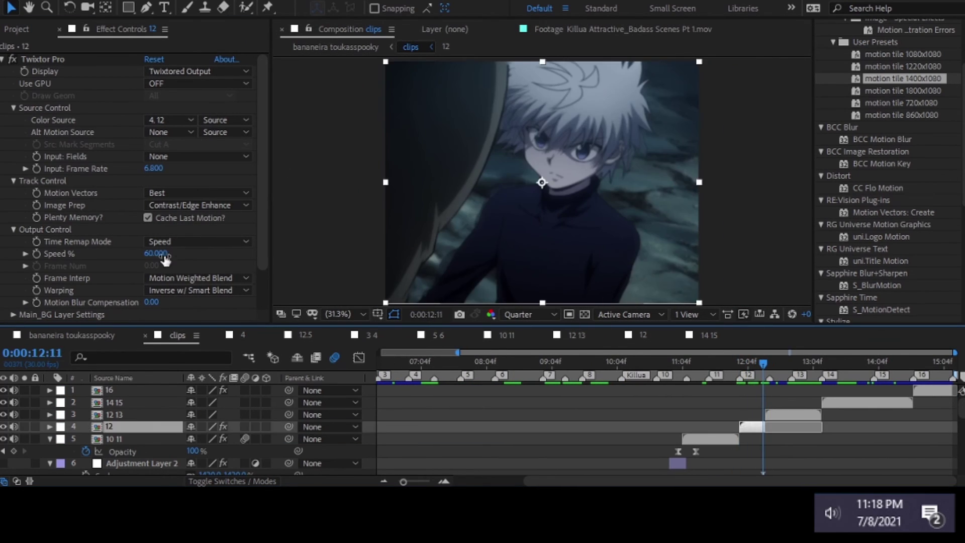
text(140)
key(Return)
drag(270, 158, 253, 158)
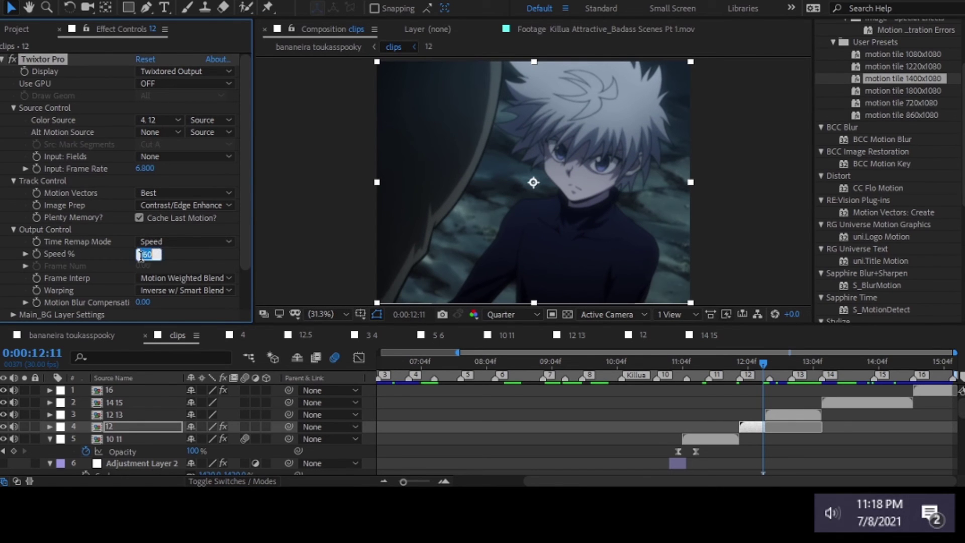
Preview the main bananeira toukasspooky comp from about 11 seconds, rechecking clip 12's Twixtor settings
click(72, 334)
click(447, 363)
key(space)
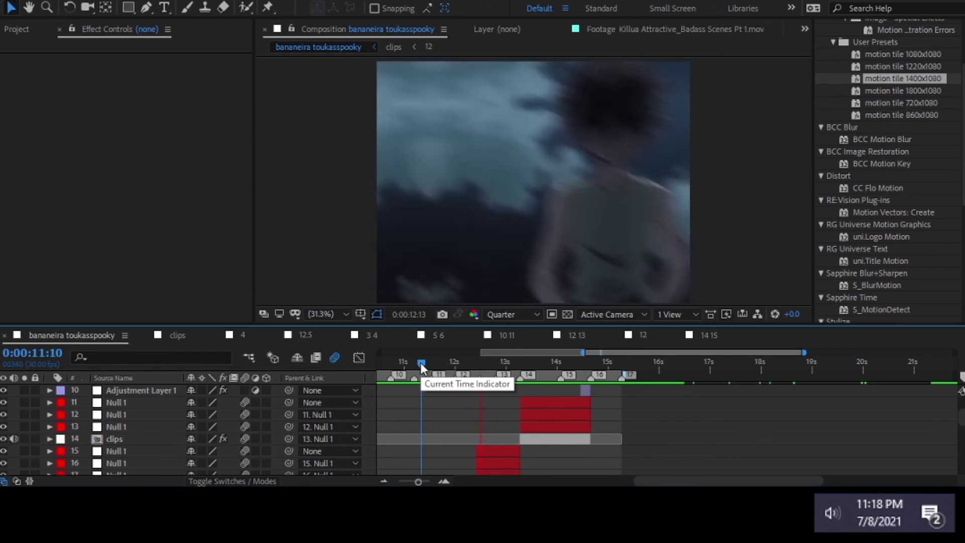
click(178, 334)
click(115, 426)
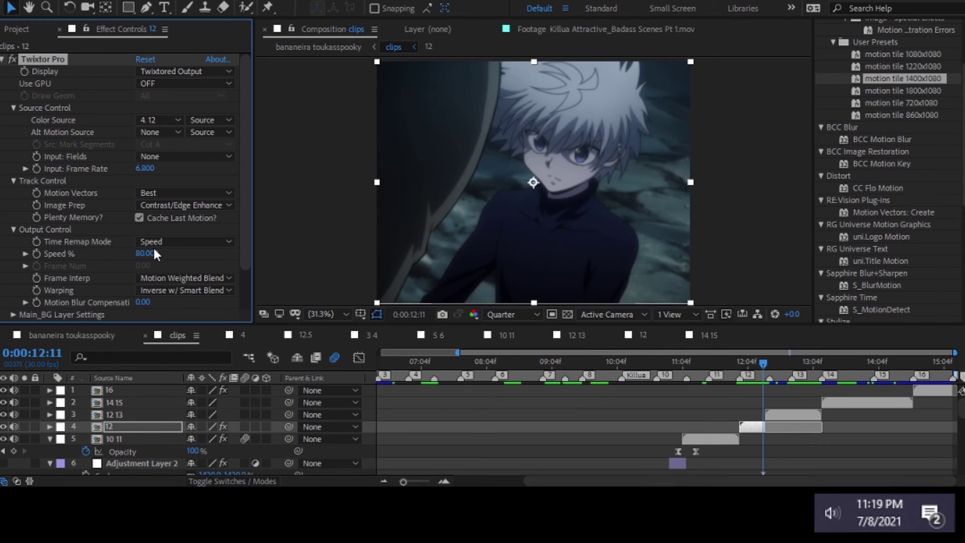
click(91, 335)
key(space)
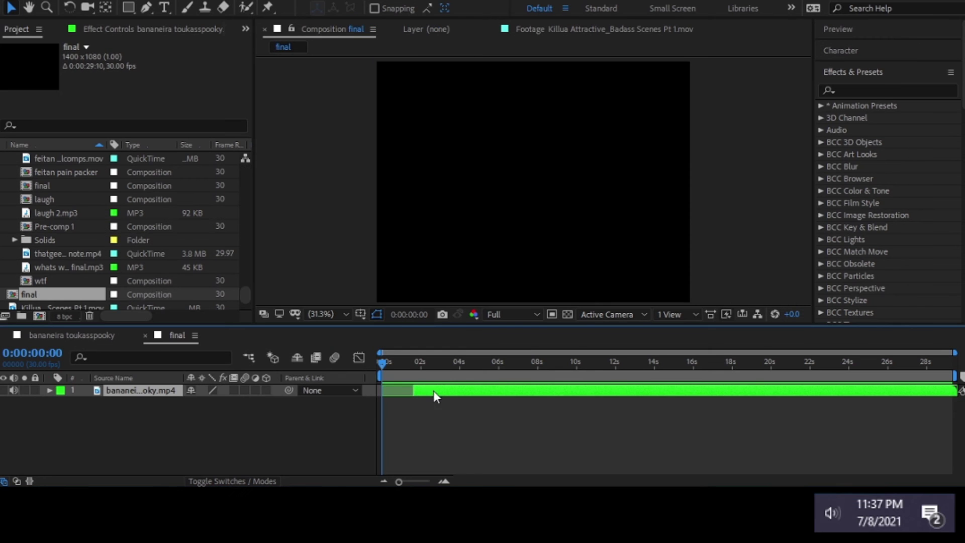
Set the final comp's duration to 28:00
scroll(900, 372, up, 3)
key(ctrl+k)
text(2800)
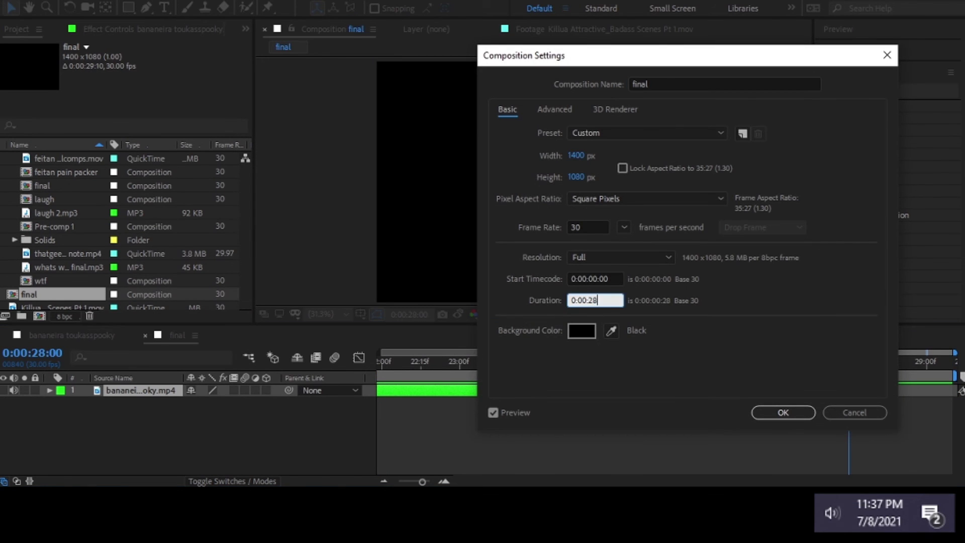
key(Return)
click(883, 368)
Keyframe the audio Levels down at the last frame to fade the audio out
key(l)
key(l)
key(alt+shift+l)
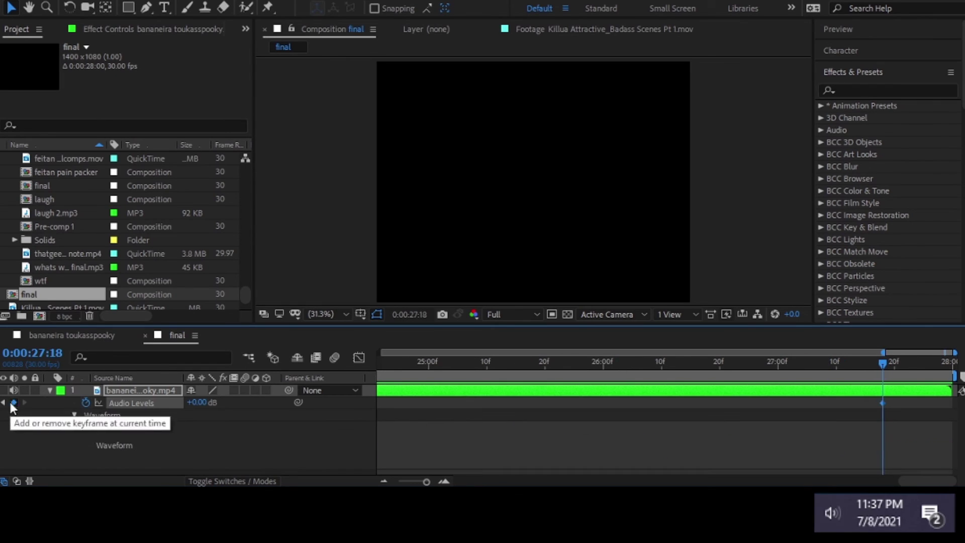
key(End)
drag(194, 402, 198, 404)
scroll(949, 410, down, 3)
Create the adjustment layers at the 9-second mark by adding one and duplicating it
drag(602, 361, 577, 421)
key(l)
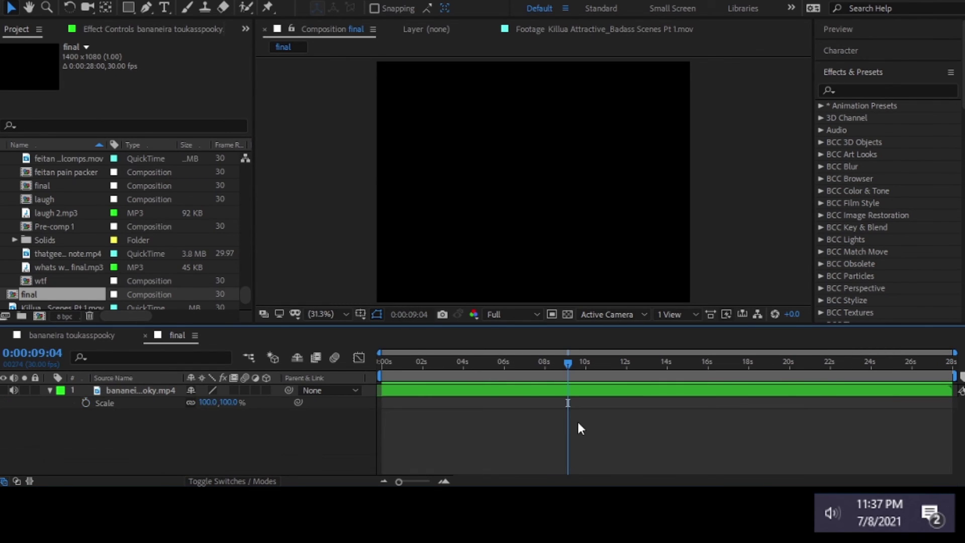
key(l)
key(ctrl+v)
Apply the flicker, wiggle and sharpen presets to adjustment layers 1, 2 and 3
click(888, 91)
text(flicker)
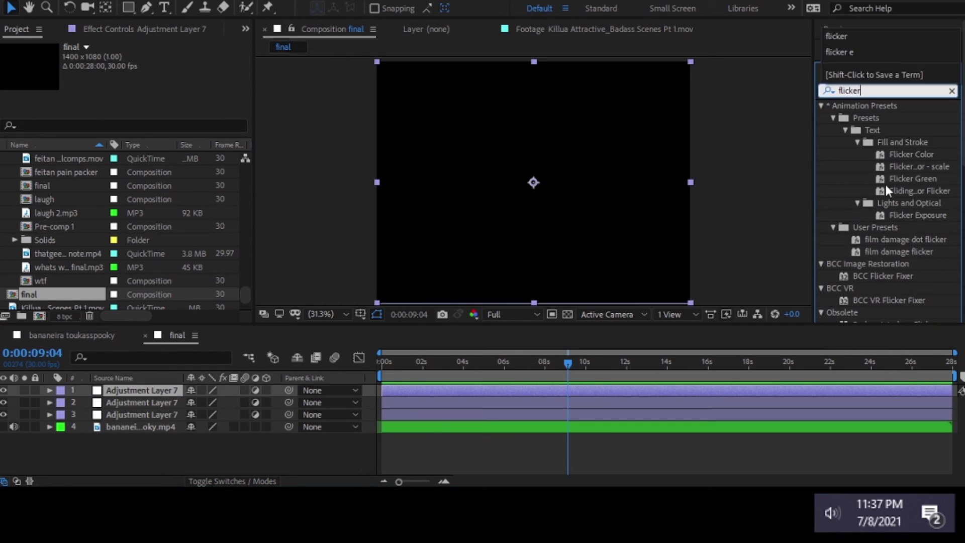
double_click(898, 252)
key(ctrl+Down)
double_click(854, 91)
text(wiggle)
double_click(900, 236)
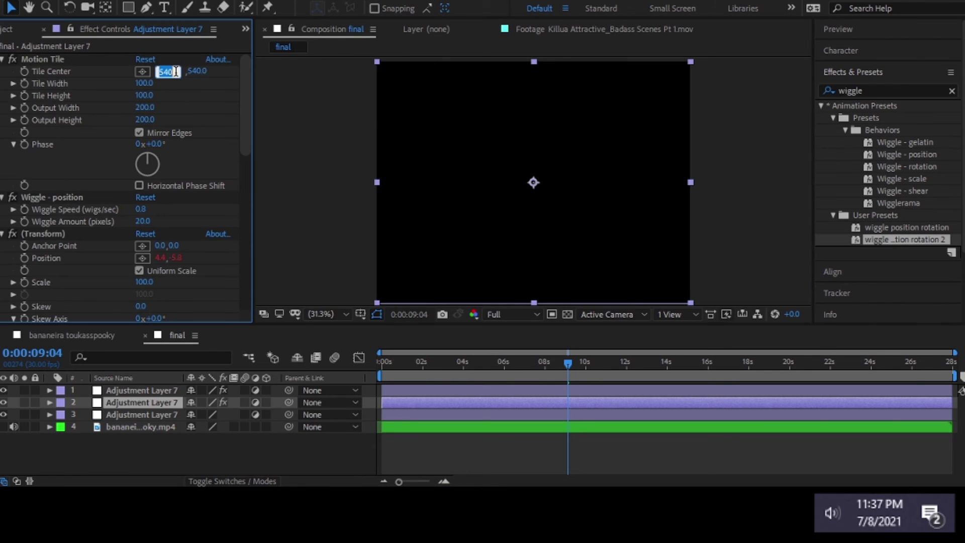
key(ctrl+Down)
double_click(855, 91)
text(sharpe)
double_click(875, 133)
Pre-compose the three adjustment layers into a comp named 'edit' and review the comp settings
shift+click(124, 390)
key(ctrl+shift+c)
text(edit)
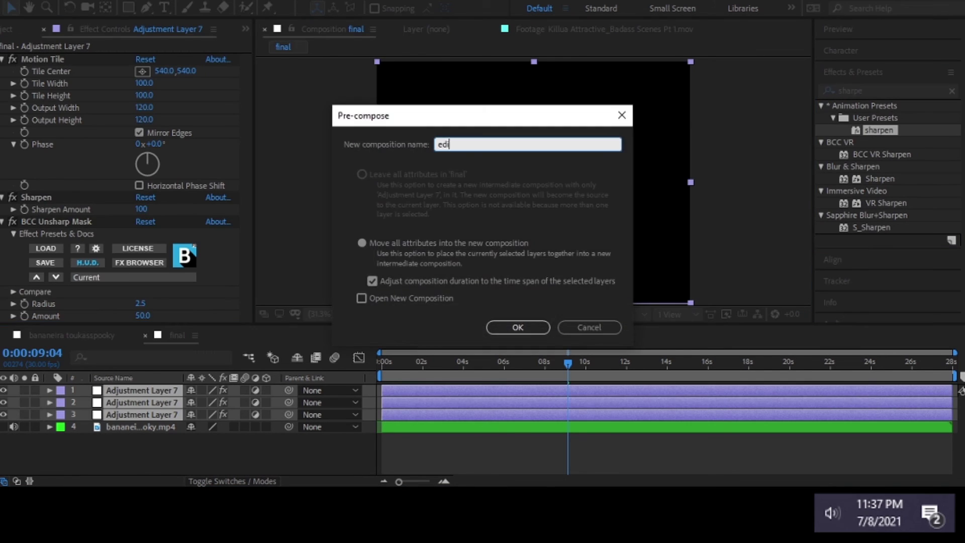
key(Return)
scroll(46, 201, up, 5)
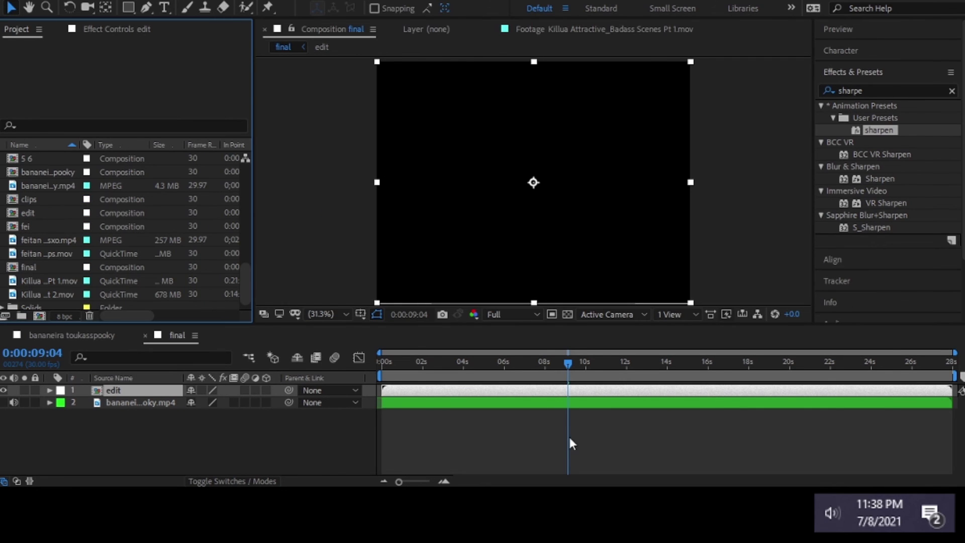
click(570, 443)
key(ctrl+k)
key(Return)
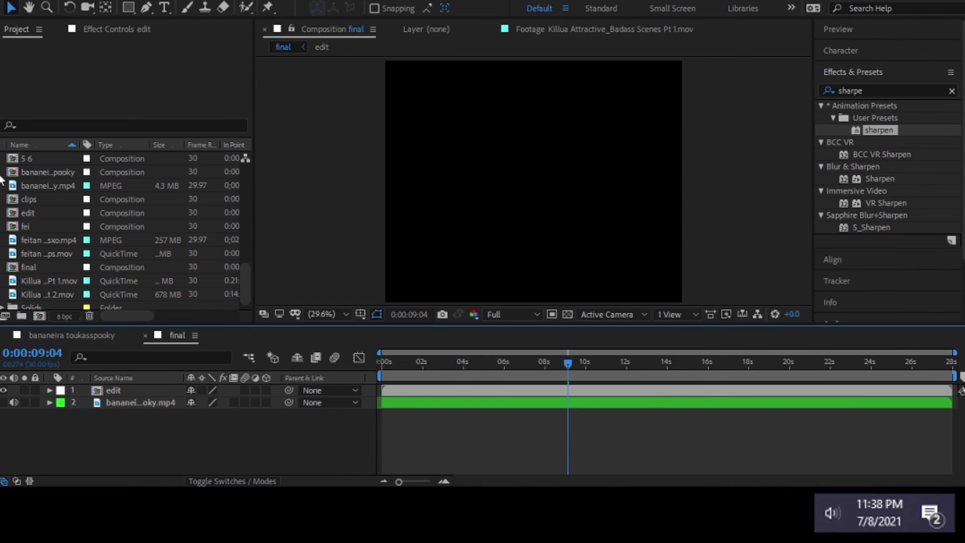
Import the compress gentleman project and move to the audio beat at 3:16
key(ctrl+i)
double_click(404, 262)
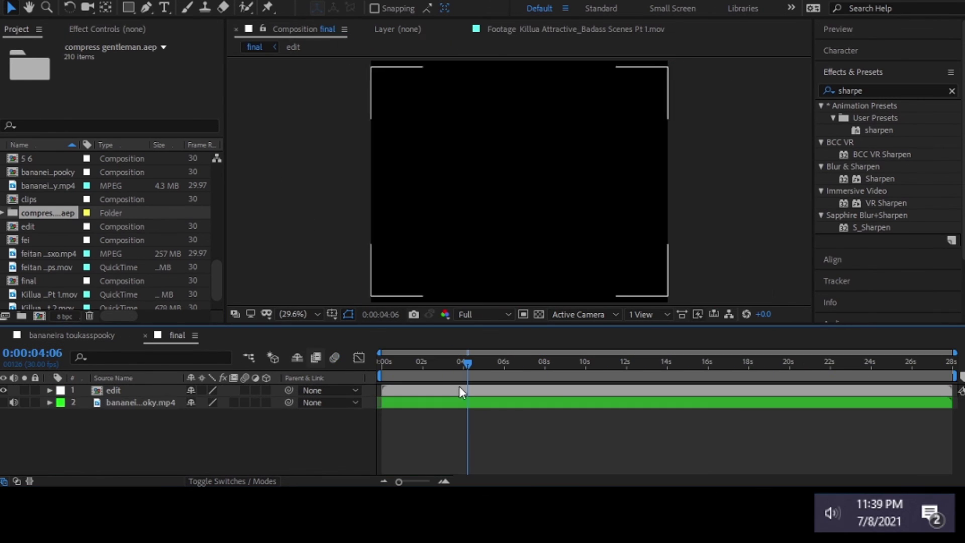
click(459, 402)
key(l)
key(l)
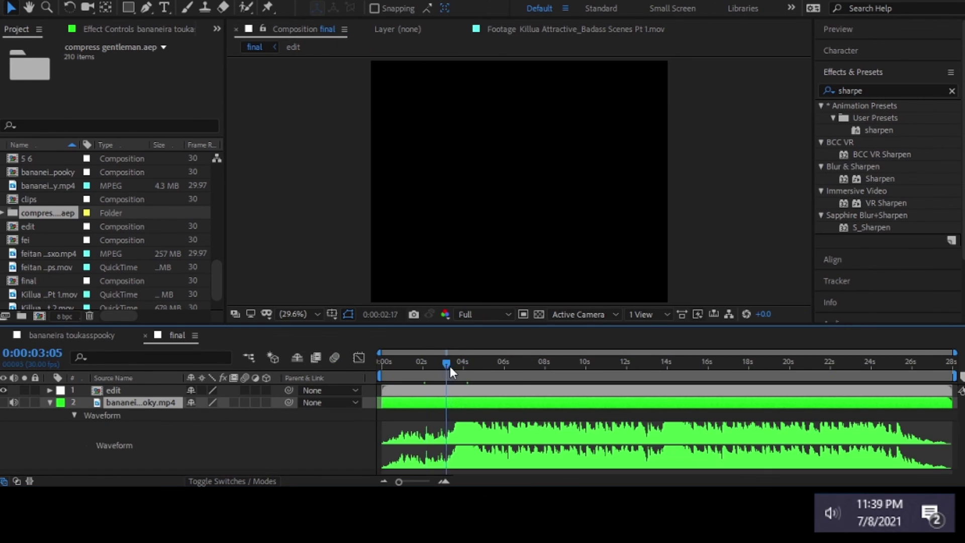
scroll(451, 366, up, 3)
drag(553, 369, 511, 374)
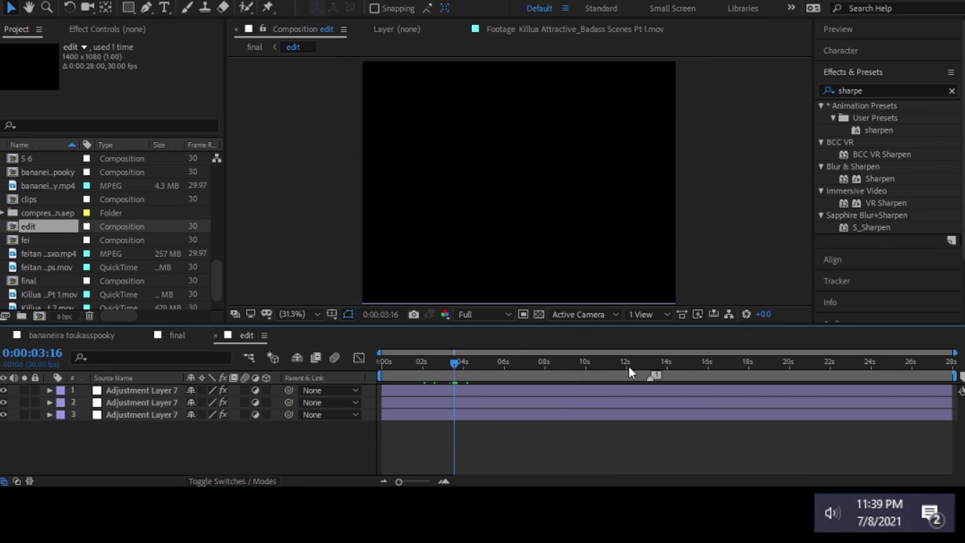
Precompose the 1.mp4 clip as 1, duplicate it, and precompose the copy as 'intro'
key(ctrl+shift+c)
key(Return)
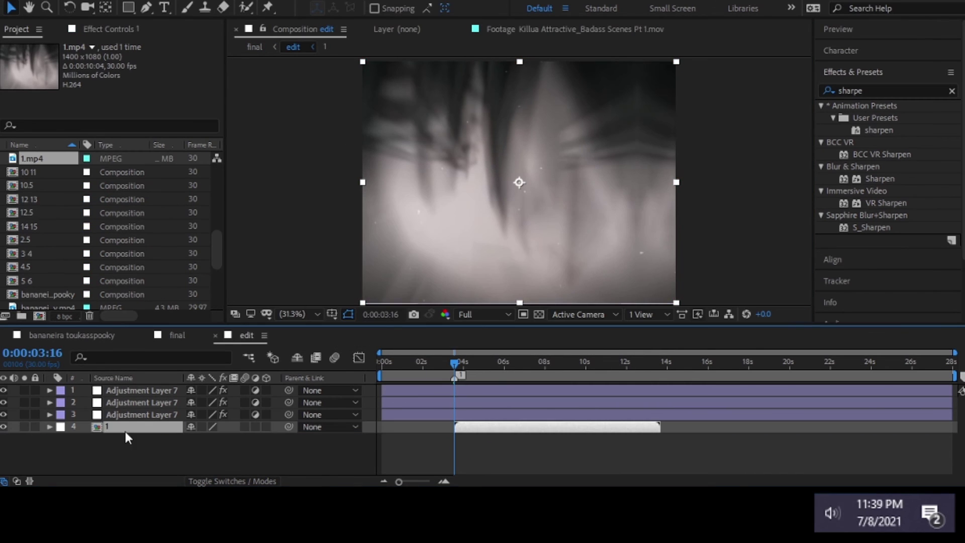
key(ctrl+d)
key(ctrl+shift+c)
text(ubtri)
key(Return)
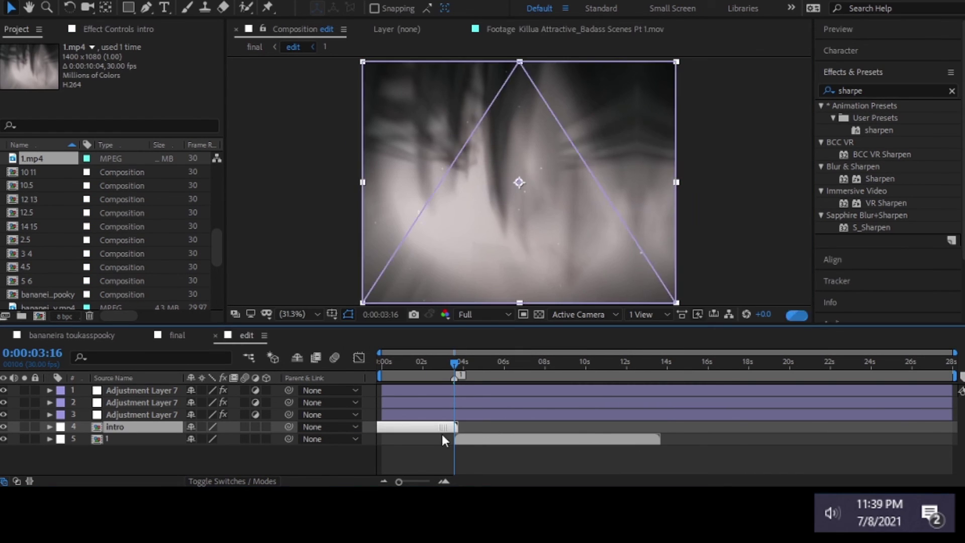
Check the intro layer's opacity fade-in keyframes, then open intro and its nested comp 1
scroll(462, 371, up, 3)
click(486, 370)
drag(487, 373, 456, 372)
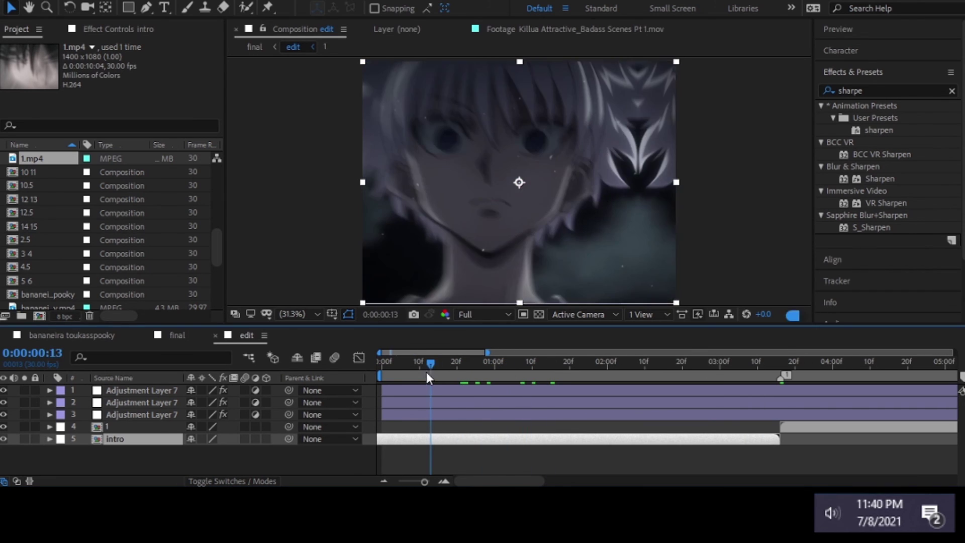
click(467, 443)
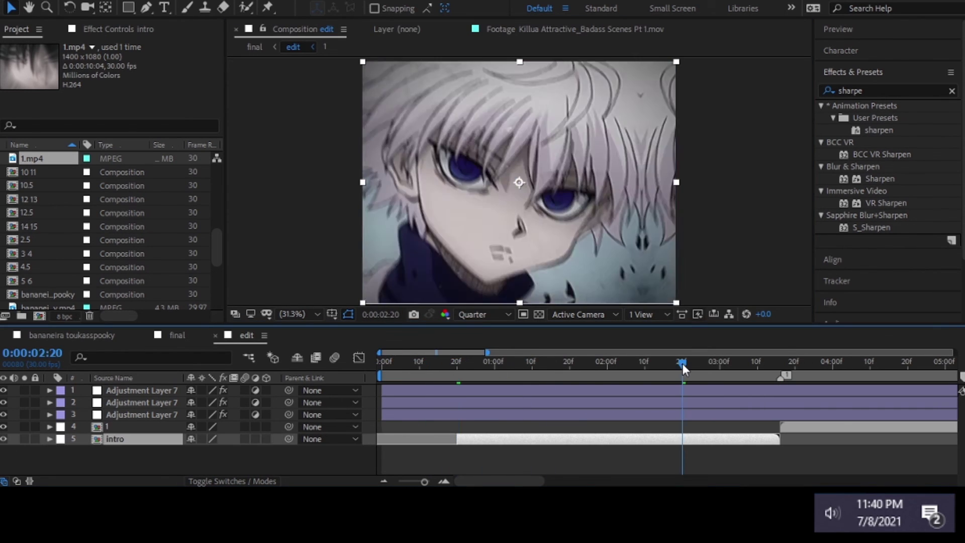
drag(683, 363, 710, 366)
key(t)
key(j)
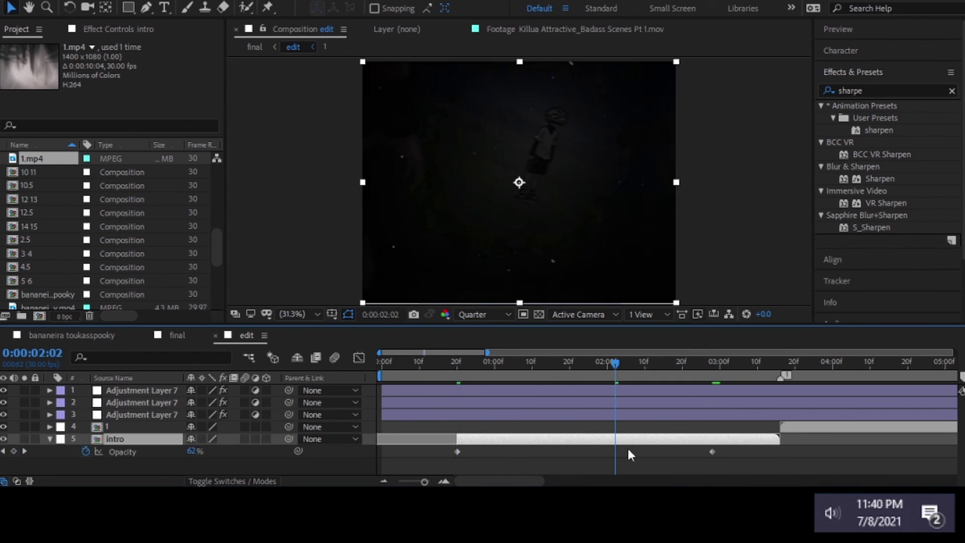
double_click(627, 440)
double_click(668, 390)
Add an adjustment layer, split it at the playhead, and apply Hue/Saturation to the top half
key(ctrl+alt+y)
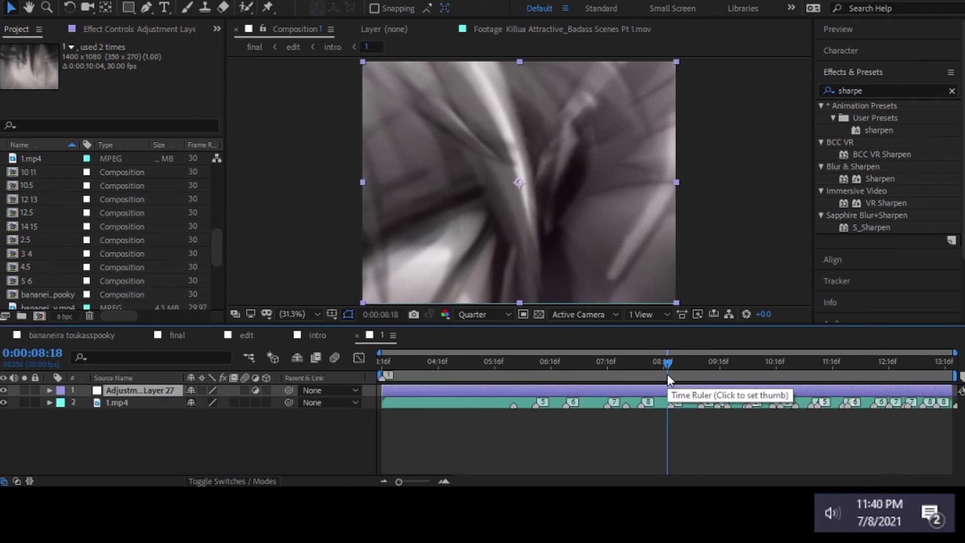
key(ctrl+shift+d)
click(885, 91)
text(hue)
double_click(893, 202)
On the top half, step through Yellows, Magentas and Cyans, setting Cyans saturation to -40
click(160, 71)
click(159, 75)
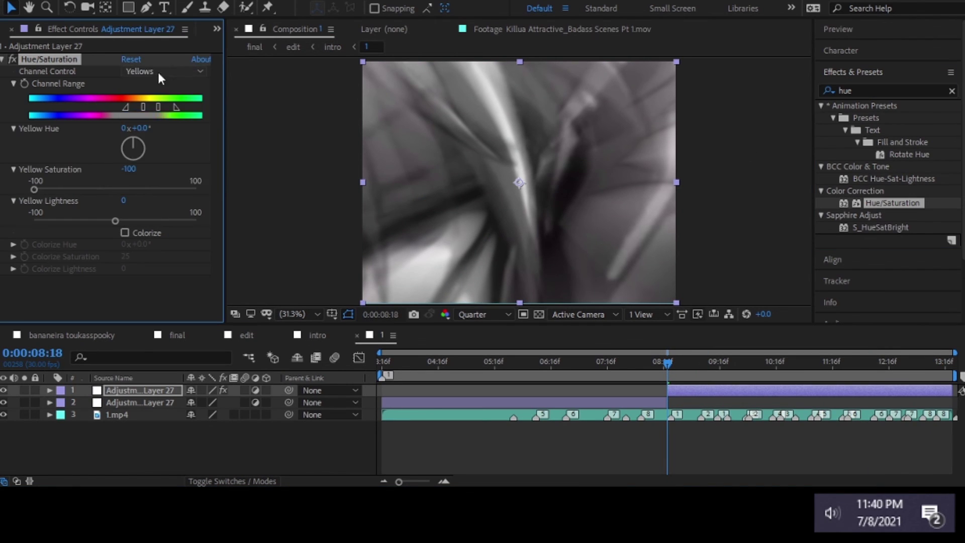
click(161, 71)
click(164, 181)
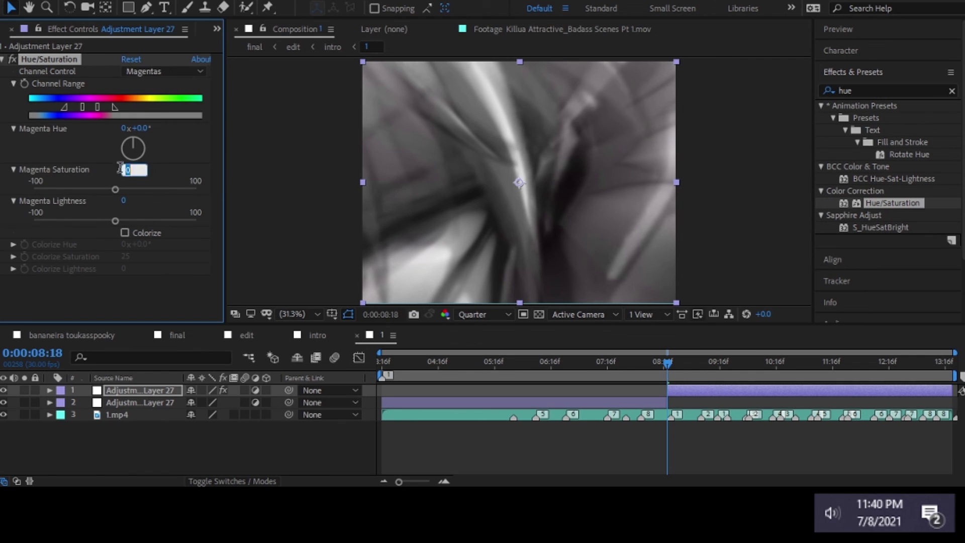
key(space)
click(161, 71)
click(171, 149)
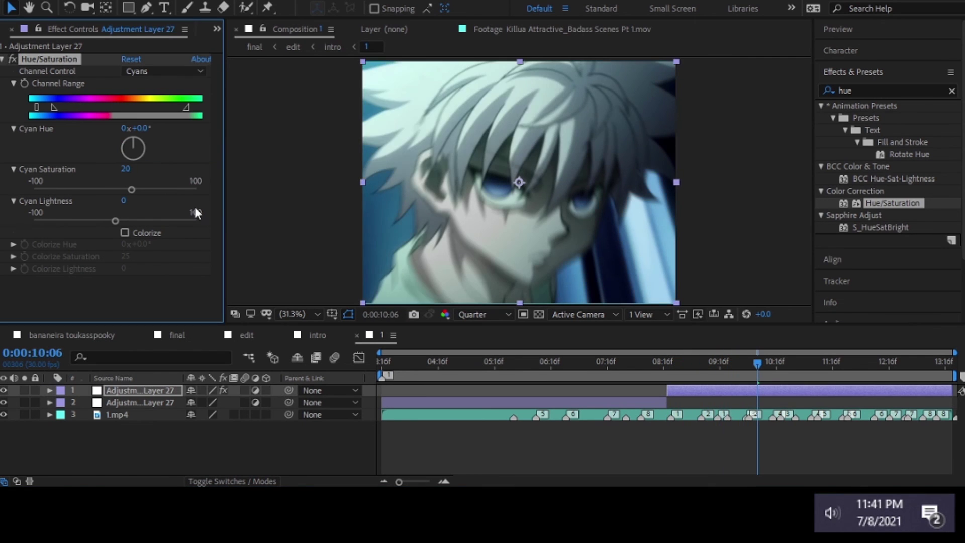
click(130, 170)
text(-40)
key(Return)
mouse_move(729, 365)
mouse_down()
mouse_move(921, 403)
mouse_move(628, 366)
mouse_up()
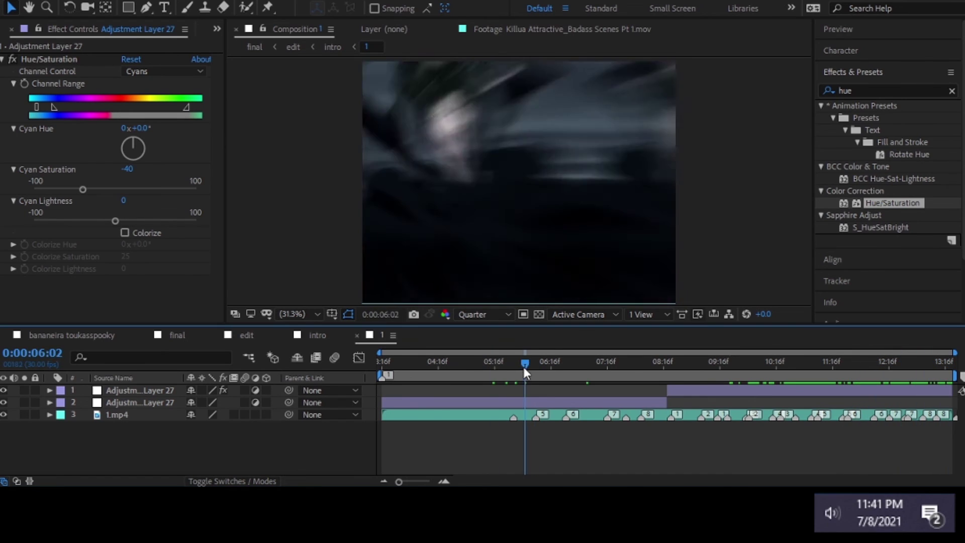
click(140, 402)
Apply Hue/Saturation to the lower half and set its Cyans saturation to 2
double_click(892, 203)
click(161, 71)
click(156, 118)
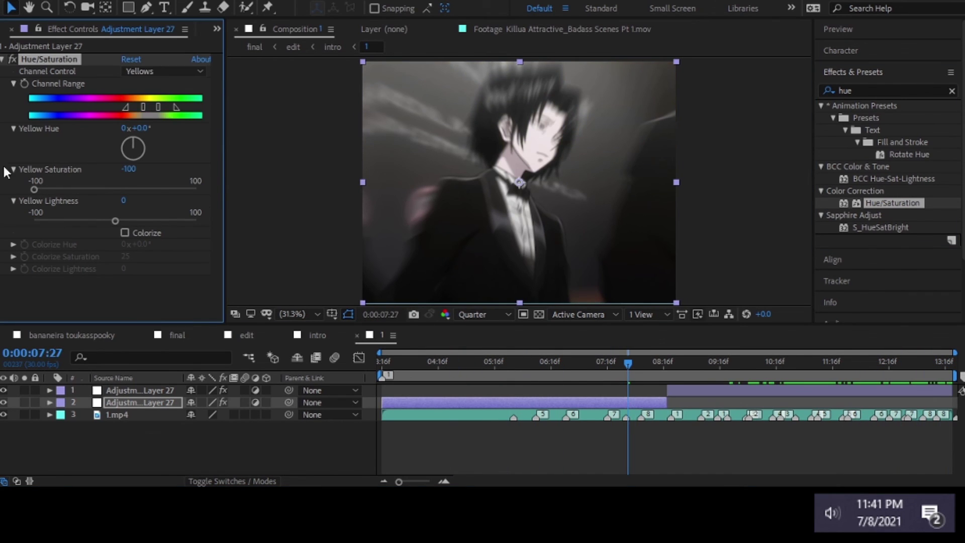
click(491, 361)
click(161, 71)
click(153, 102)
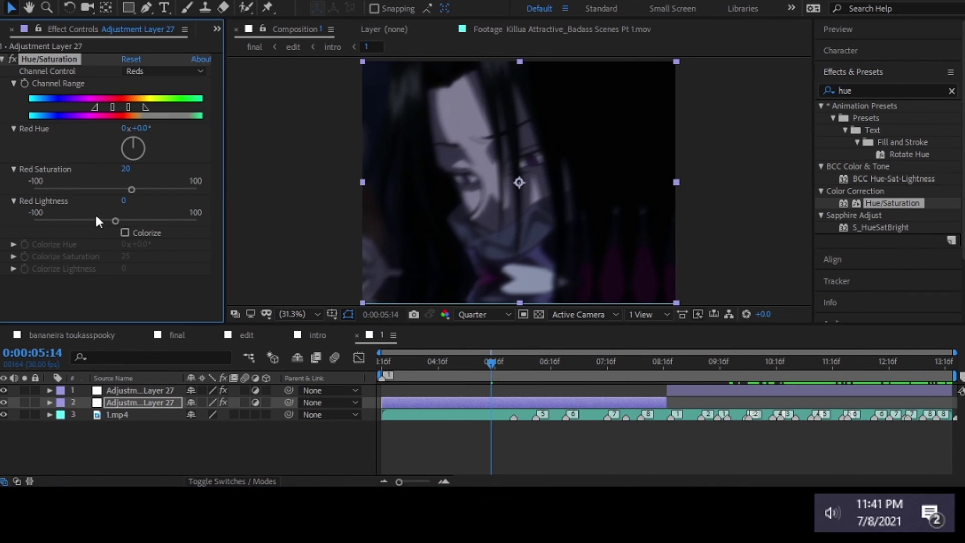
click(161, 71)
click(157, 150)
click(132, 170)
text(2)
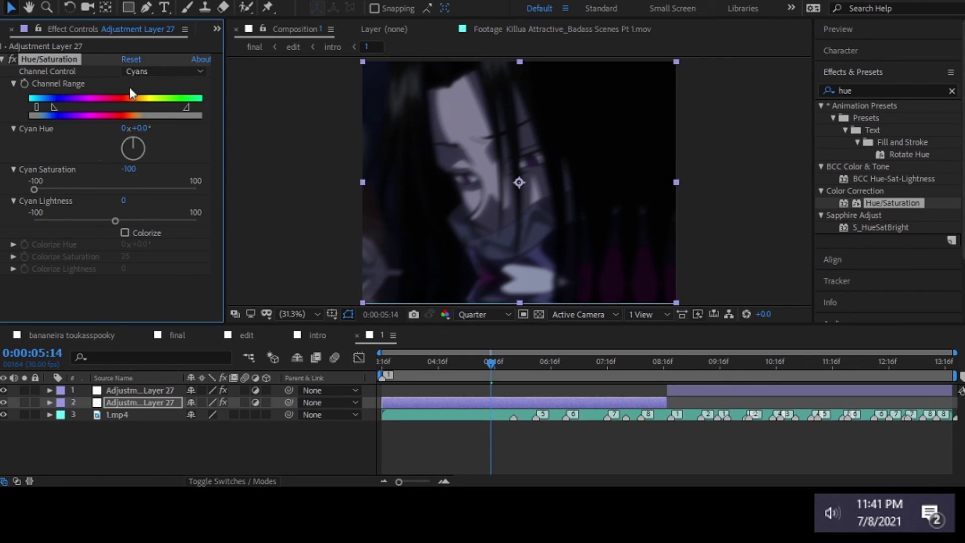
Review the lower half's Blues and Magentas around 3:24, then return to the edit comp
click(161, 71)
click(155, 165)
mouse_move(491, 361)
mouse_down()
mouse_move(397, 361)
mouse_move(571, 396)
mouse_move(690, 396)
mouse_up()
click(161, 71)
click(163, 181)
key(shift+comma)
key(shift+comma)
key(shift+comma)
Duplicate clip layer 1, pre-compose the copy as 'loop', and shift it later in time
key(shift+period)
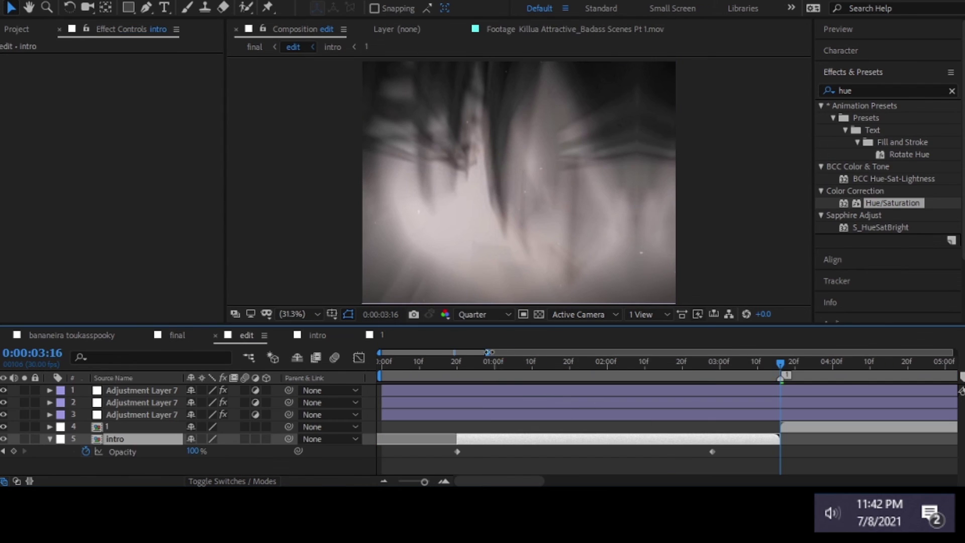
key(minus)
key(minus)
key(minus)
click(468, 427)
key(ctrl+d)
key(ctrl+shift+c)
text(loop)
key(Return)
drag(476, 427, 678, 437)
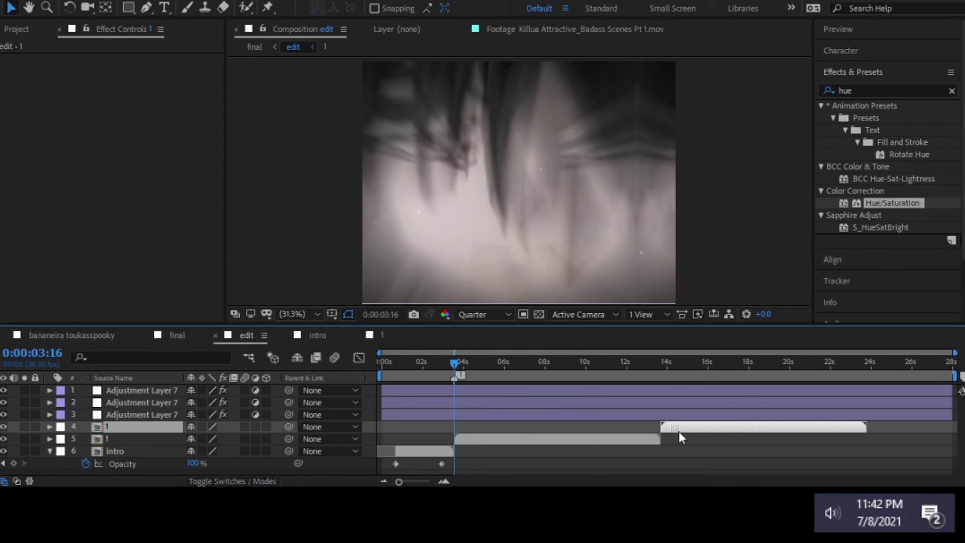
Enable Time Remapping on the loop layer in the edit comp
key(shift+comma)
key(equal)
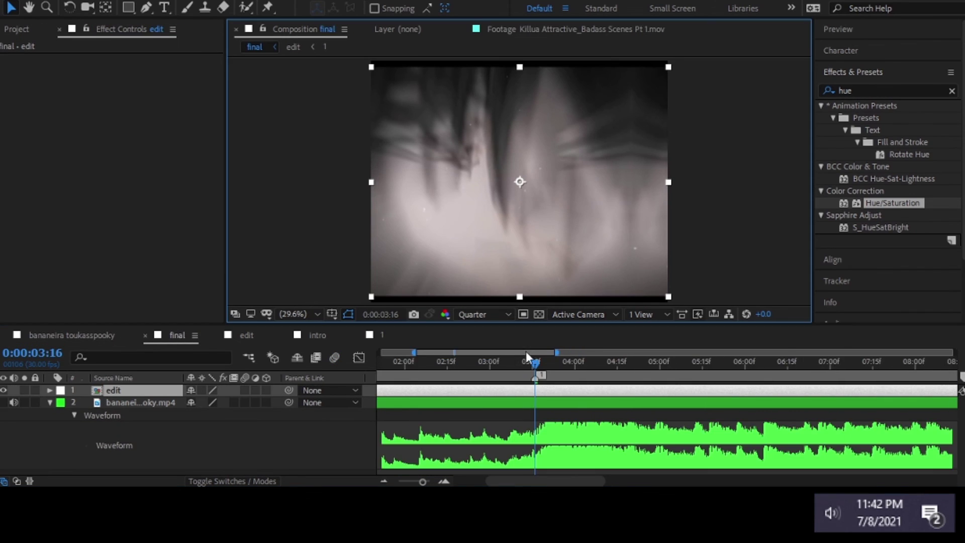
drag(567, 366, 731, 382)
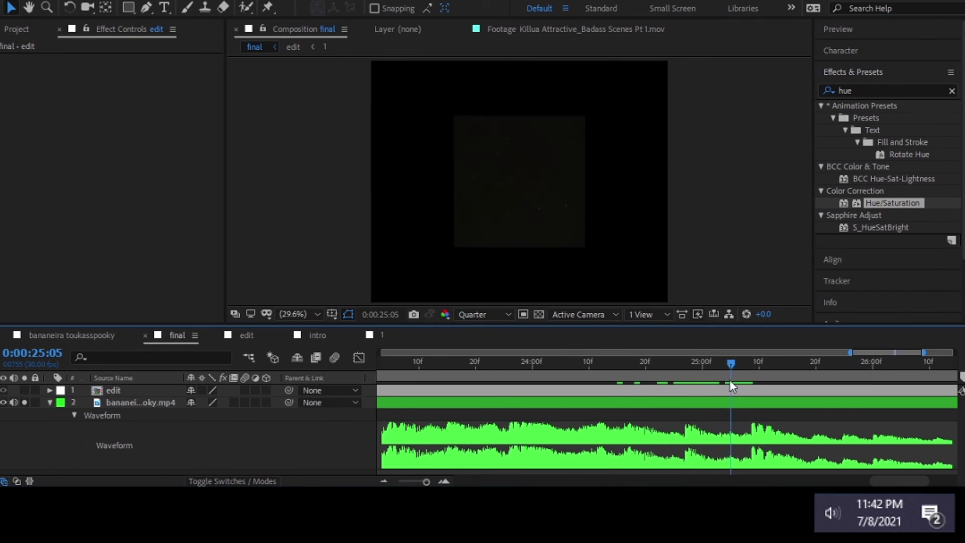
double_click(768, 392)
right_click(795, 426)
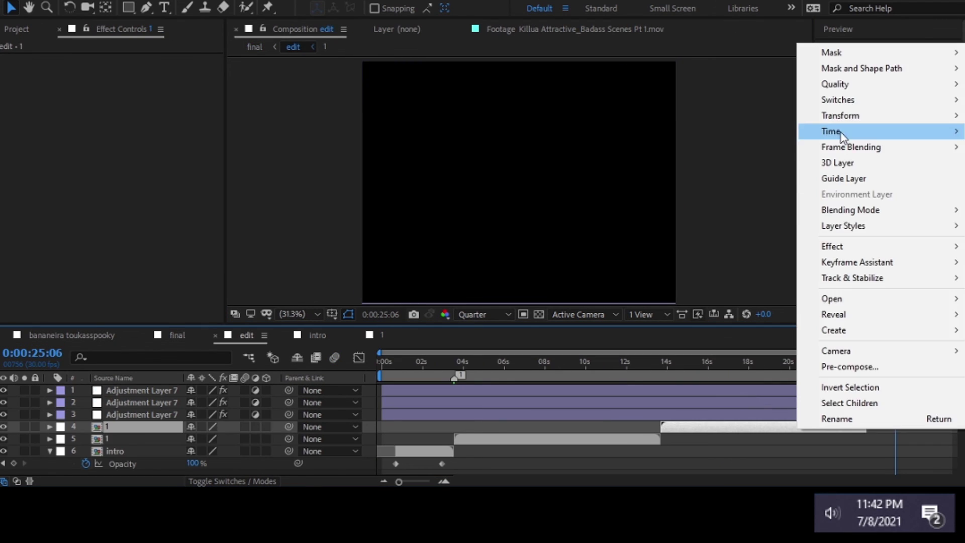
click(729, 133)
Inside the loop comp, split the footage layer at about 19:12
double_click(895, 427)
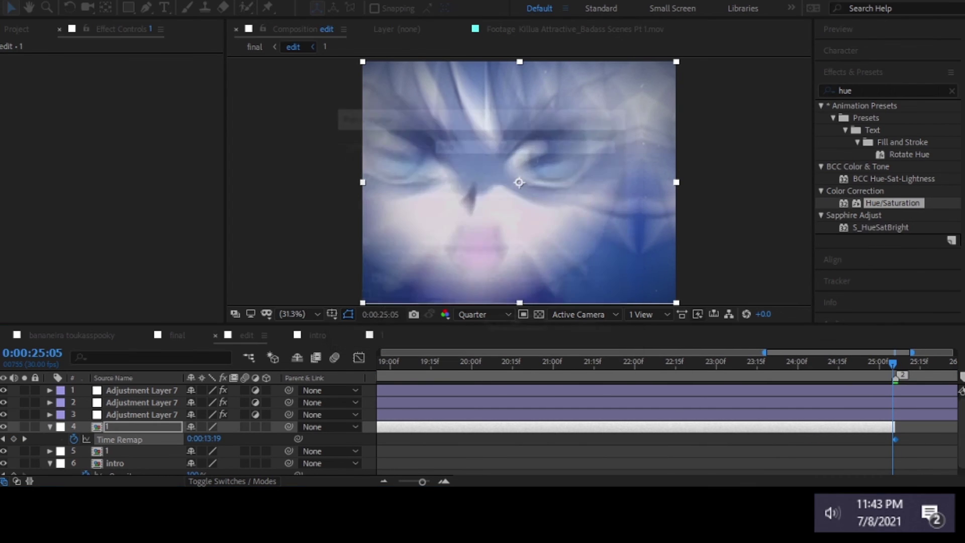
drag(730, 375, 609, 375)
key(ctrl+shift+d)
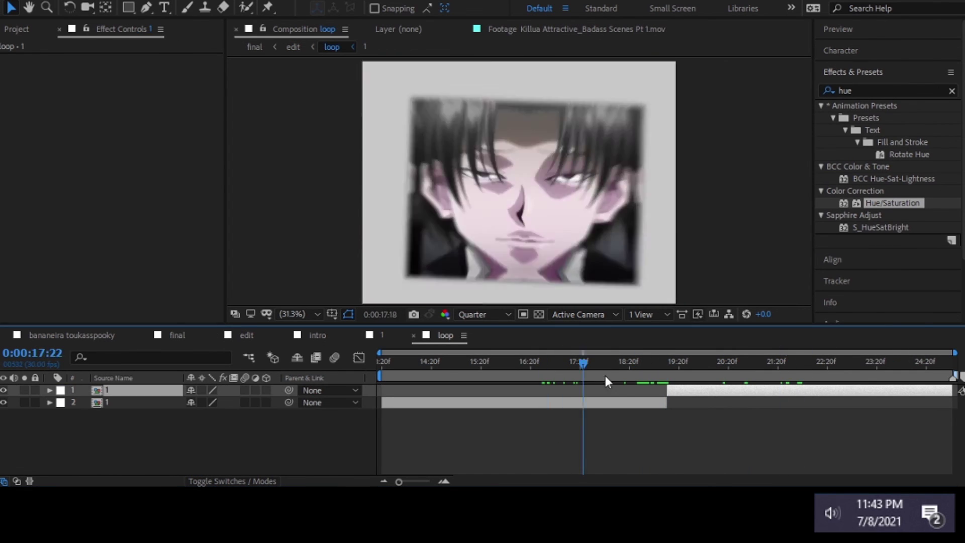
Move S_TimeWarpRGB onto a new adjustment layer with Hue/Saturation, Cyan hue +40
text(timew)
drag(883, 117, 136, 105)
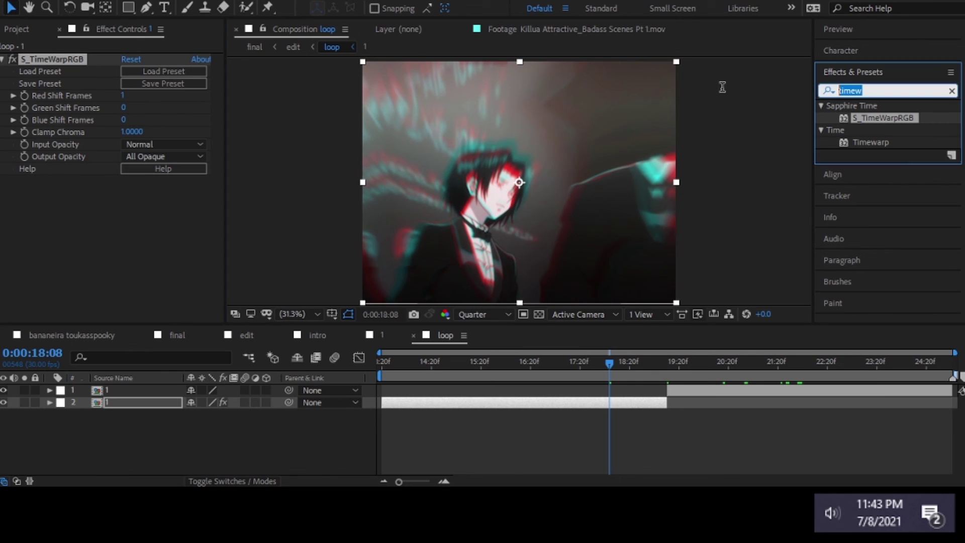
drag(382, 371, 448, 370)
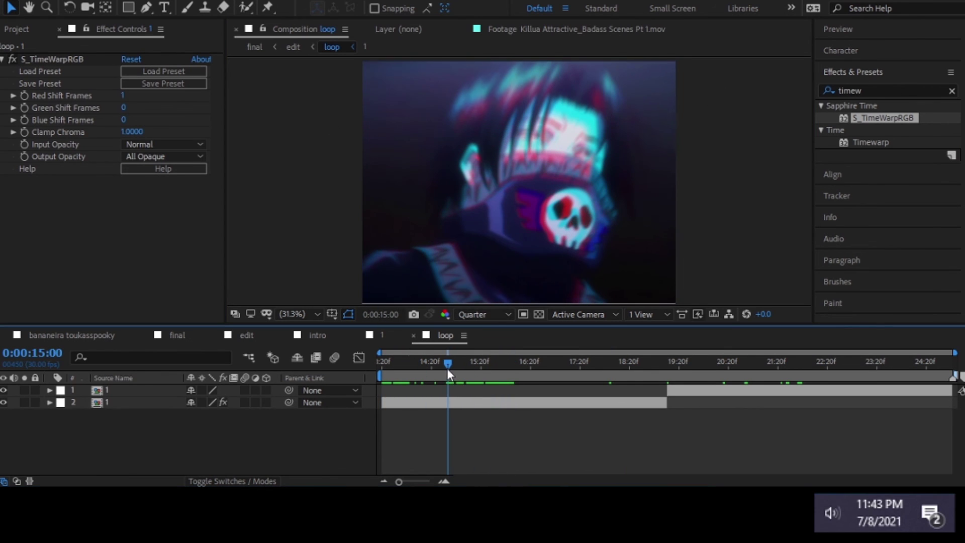
click(884, 90)
text(hue)
click(51, 59)
key(ctrl+x)
key(ctrl+alt+y)
key(ctrl+v)
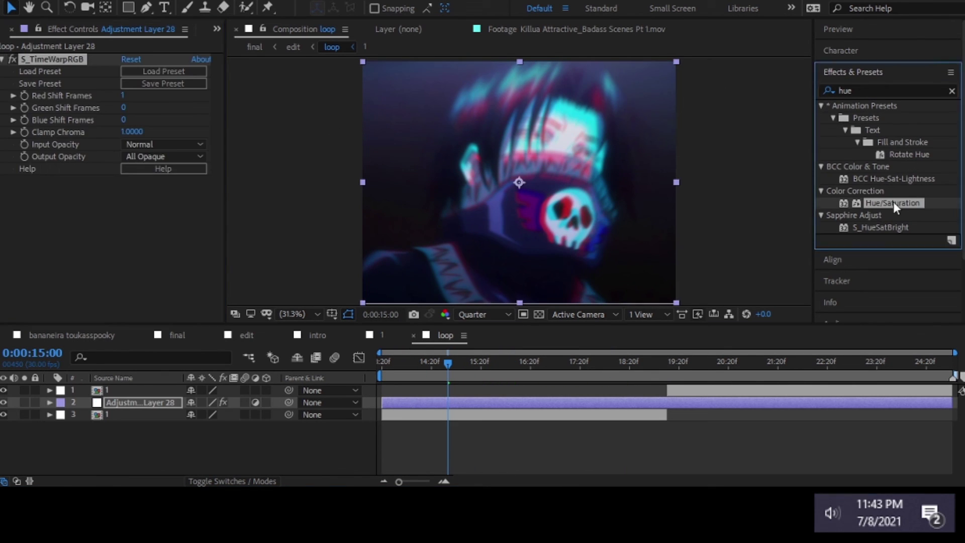
mouse_move(894, 203)
mouse_down()
mouse_move(101, 151)
mouse_move(139, 174)
mouse_up()
drag(447, 363, 438, 369)
Split the adjustment layer at 19:11 and give the second half Hue/Saturation under S_TimeWarpRGB
drag(452, 374, 663, 418)
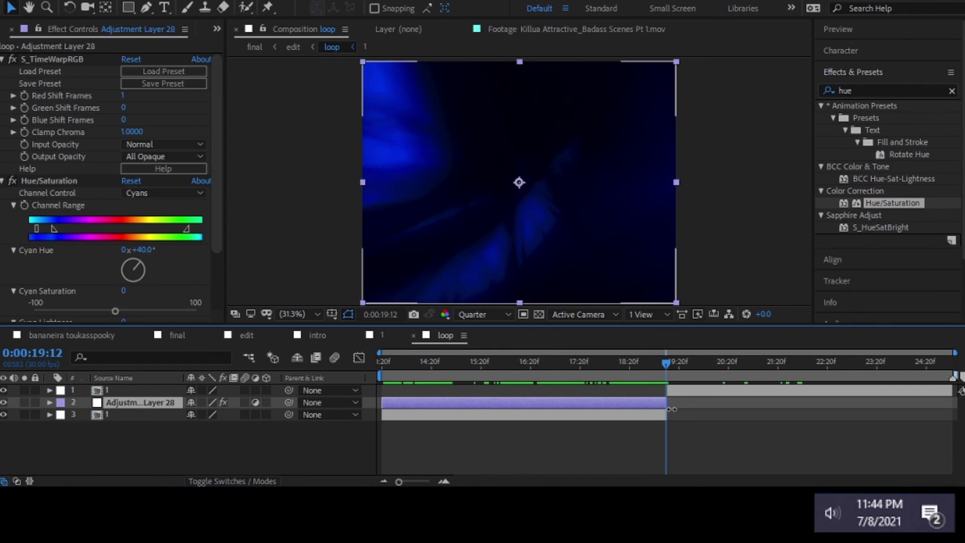
key(ctrl+shift+d)
key(ctrl+shift+e)
double_click(895, 202)
text(timew)
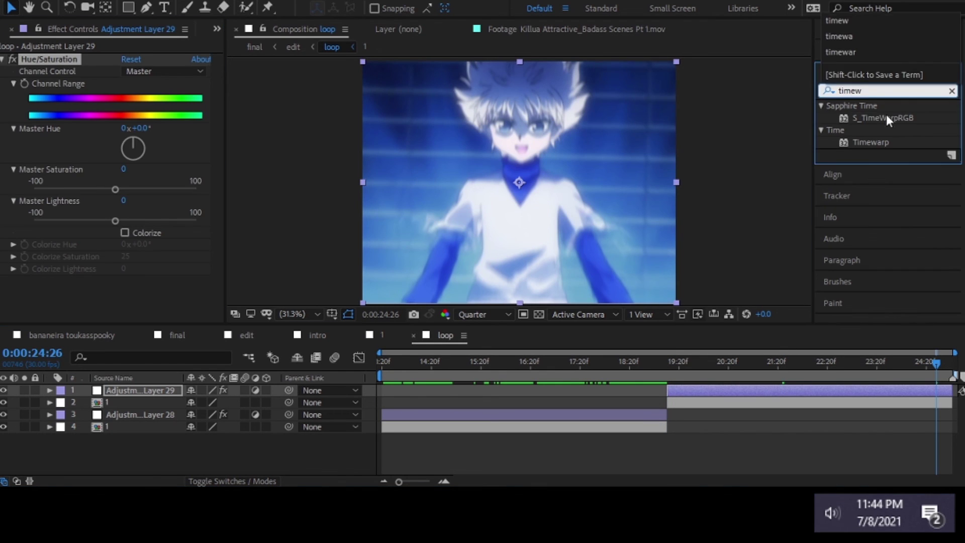
drag(886, 117, 124, 269)
drag(56, 205, 63, 56)
Shift the second layer's Blues/Yellows hue to -120, then return to the final comp
drag(882, 362, 894, 362)
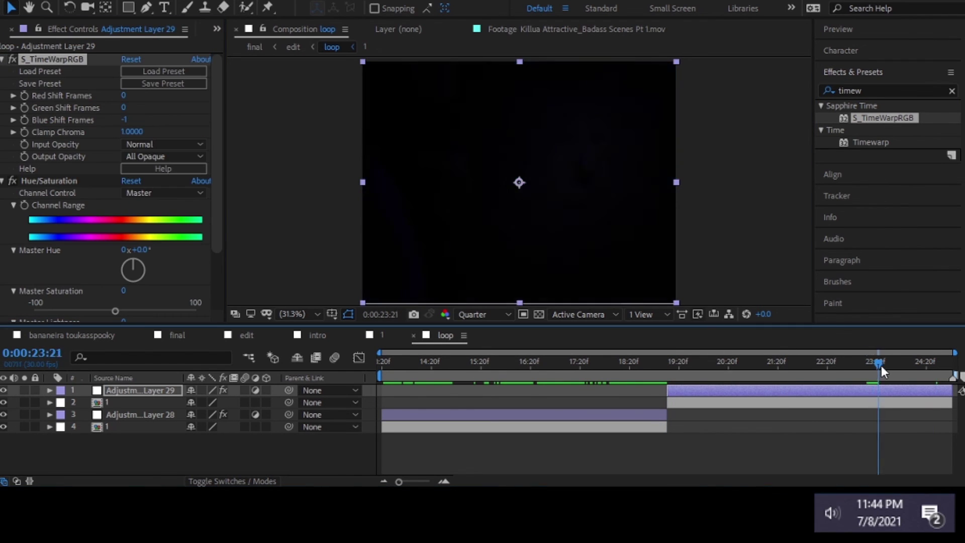
click(161, 192)
click(156, 287)
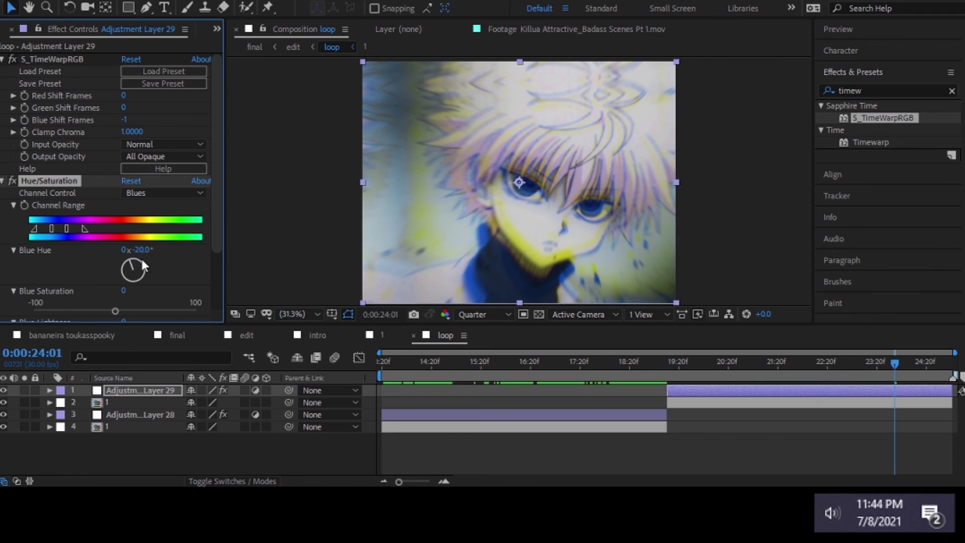
click(717, 361)
drag(135, 249, 62, 259)
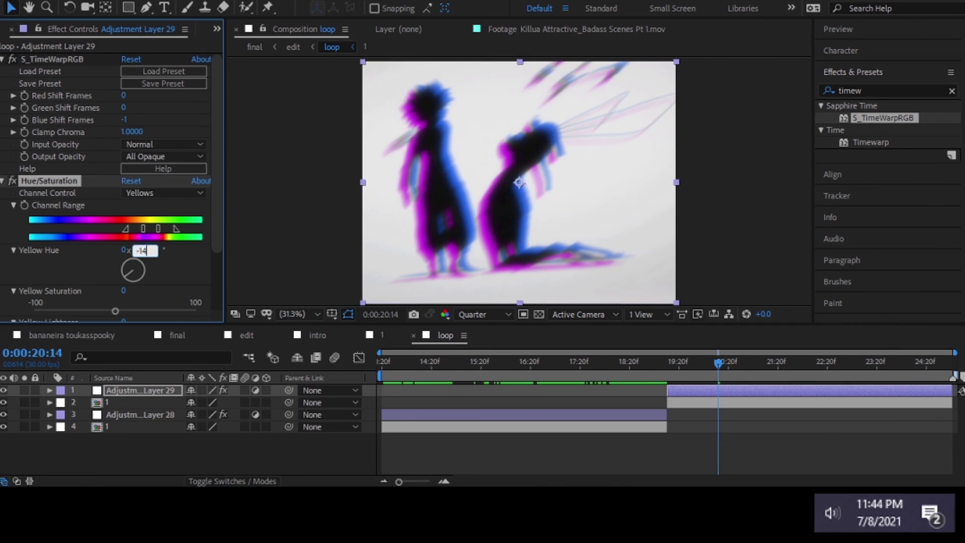
click(678, 384)
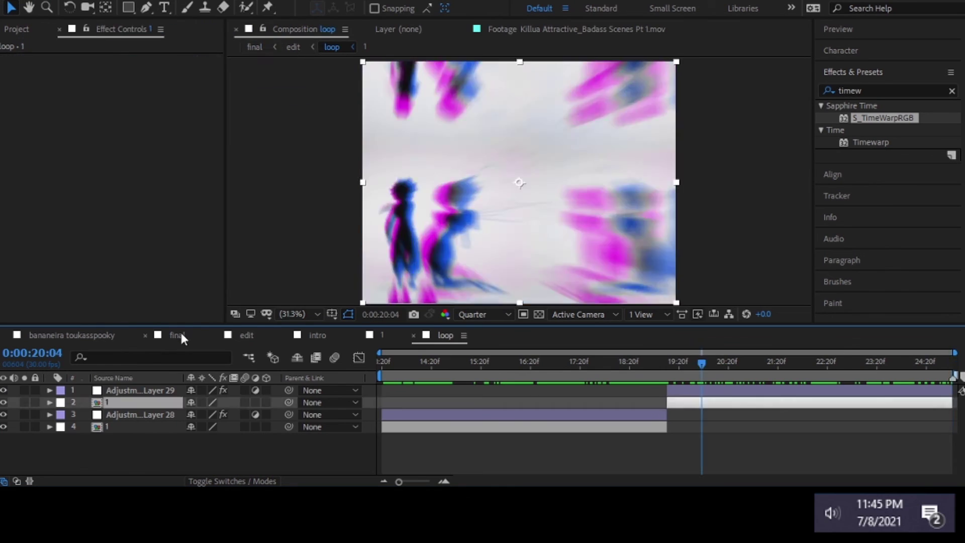
click(177, 335)
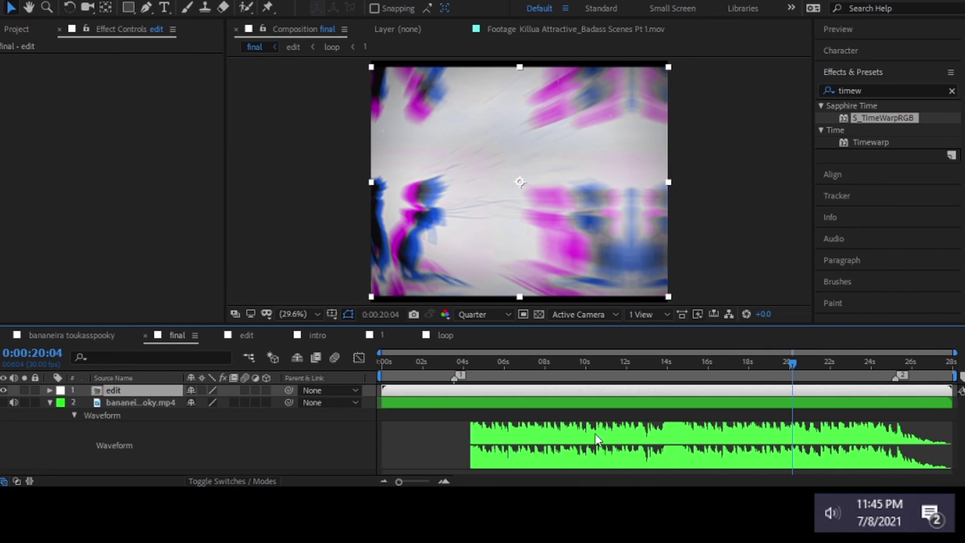
Check the edit comp around 2:08 and play the final comp from the start
click(426, 361)
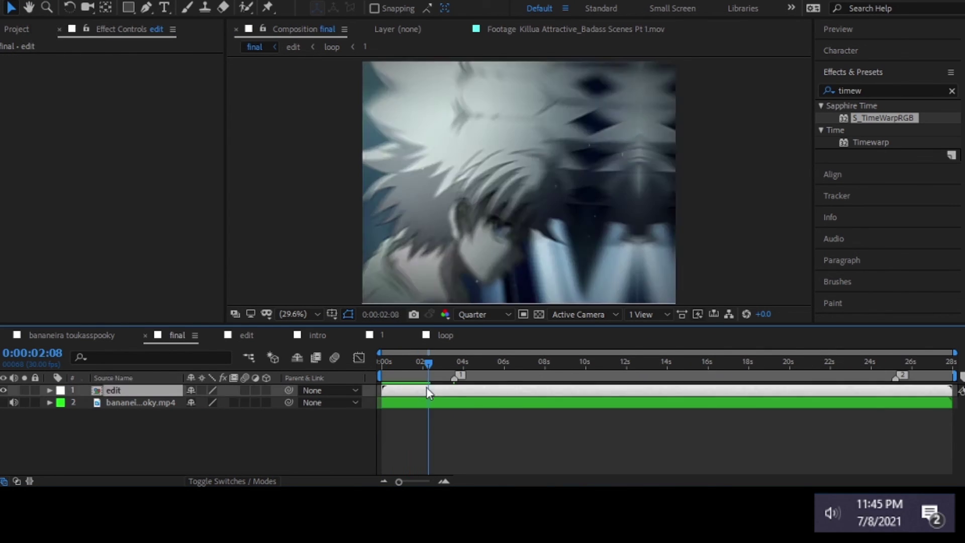
double_click(426, 390)
click(182, 336)
click(388, 365)
key(space)
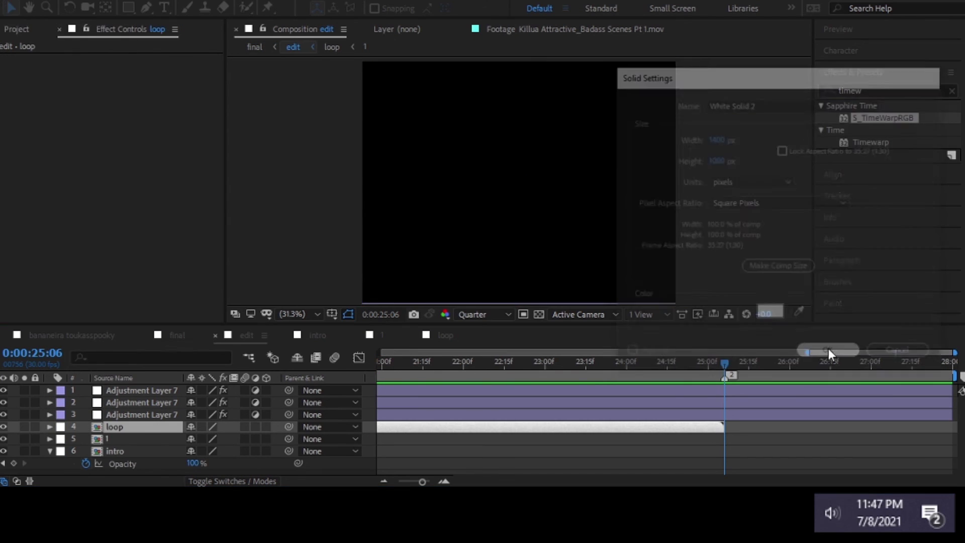
Duplicate the layer and apply S_TimeSlice with 4 slices to the top layer
key(ctrl+d)
text(fill)
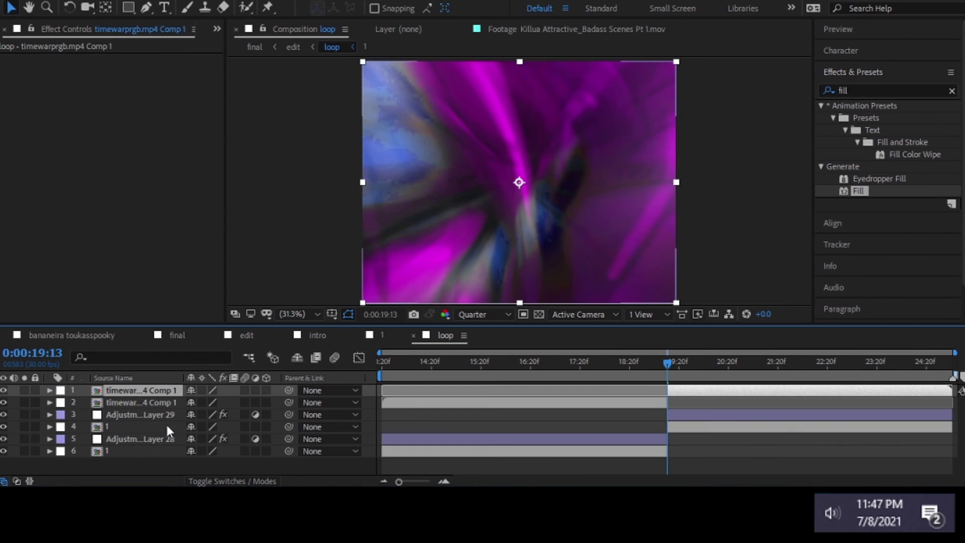
double_click(887, 90)
text(timesl)
double_click(875, 117)
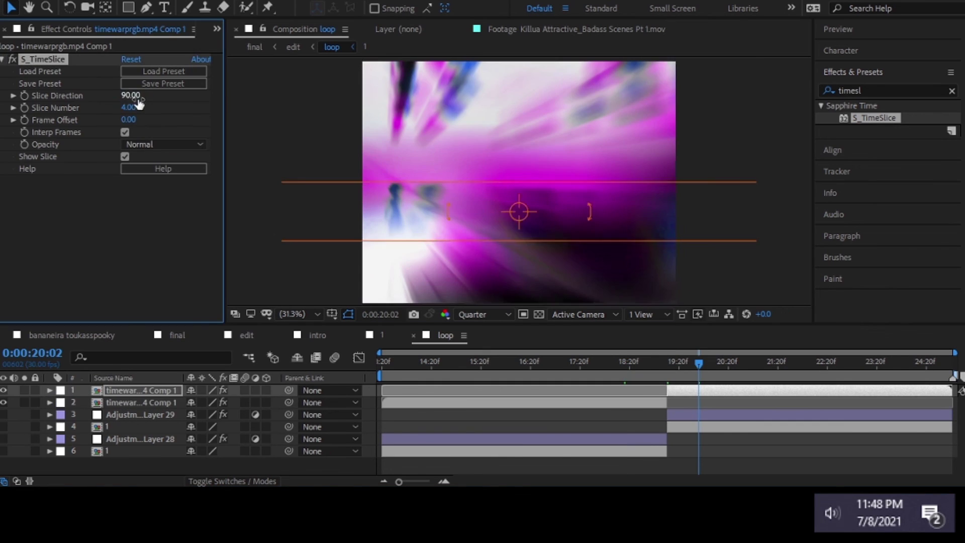
In the intro comp, place timewarprgb.mp4 above layer 1
click(318, 335)
click(318, 337)
drag(549, 134, 843, 394)
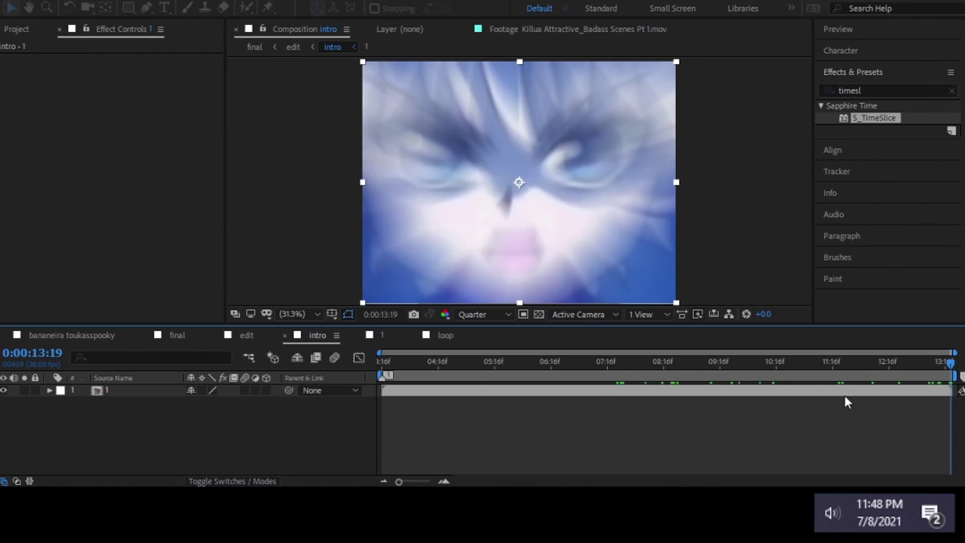
Pre-compose both intro layers into a new precomp and reveal its opacity
shift+click(116, 402)
key(ctrl+shift+c)
key(Return)
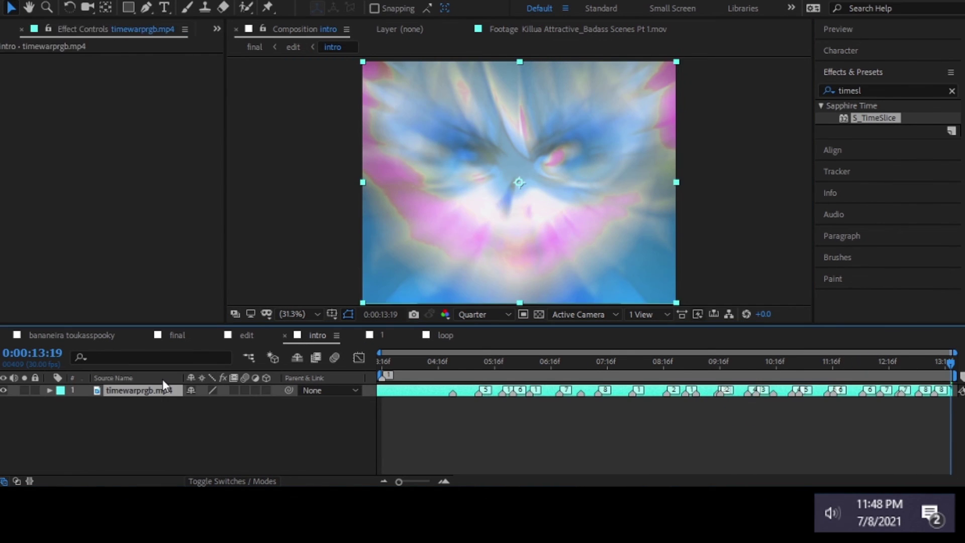
mouse_move(849, 365)
mouse_down()
mouse_move(743, 367)
mouse_move(903, 365)
mouse_up()
key(t)
Try S_EdgeBlur and Gaussian Blur on the intro clip, removing both
click(884, 91)
text(blur)
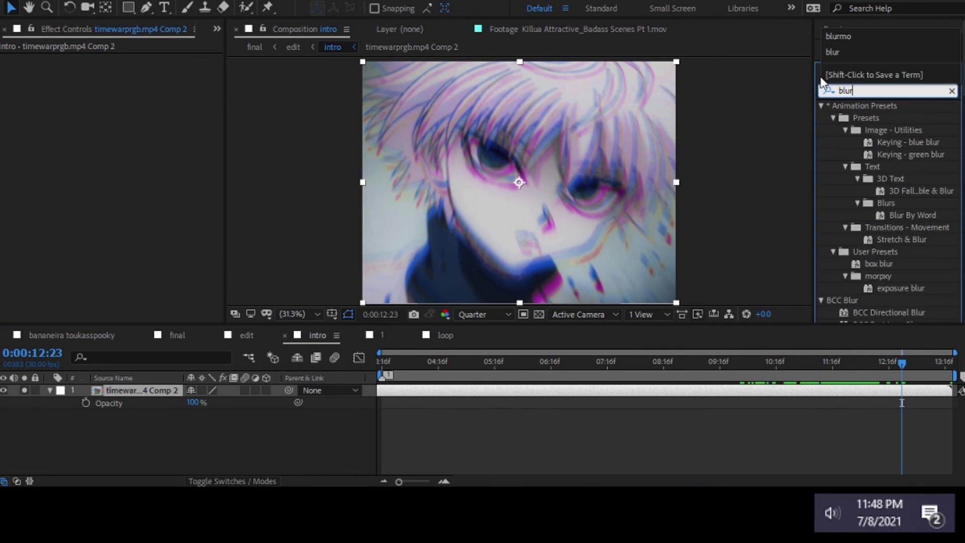
scroll(904, 235, down, 5)
scroll(902, 241, down, 10)
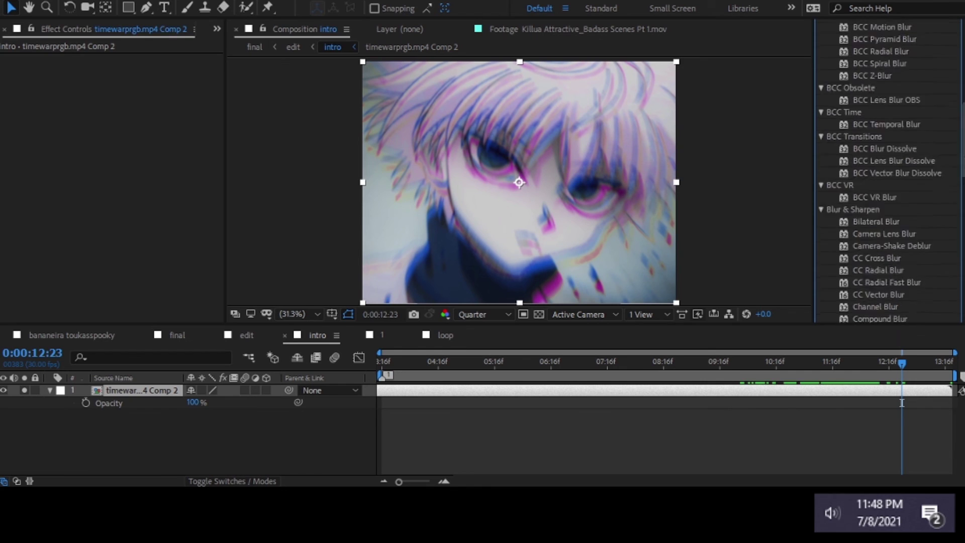
drag(874, 269, 461, 244)
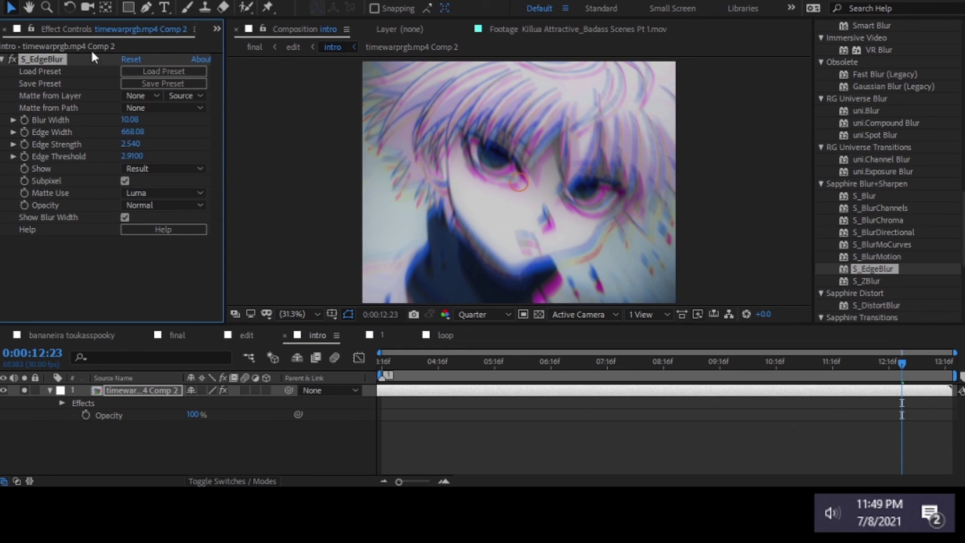
key(Delete)
scroll(888, 229, up, 3)
scroll(903, 121, up, 5)
double_click(891, 243)
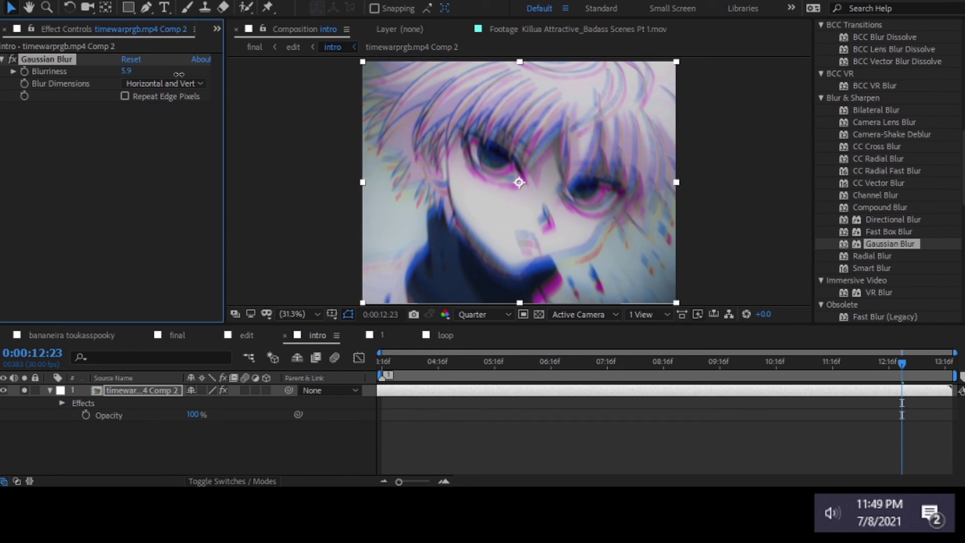
key(ctrl+z)
Apply BCC Fast Lens Blur with Fast quality and Iris Scale 6.0, then show the final comp
scroll(929, 150, up, 10)
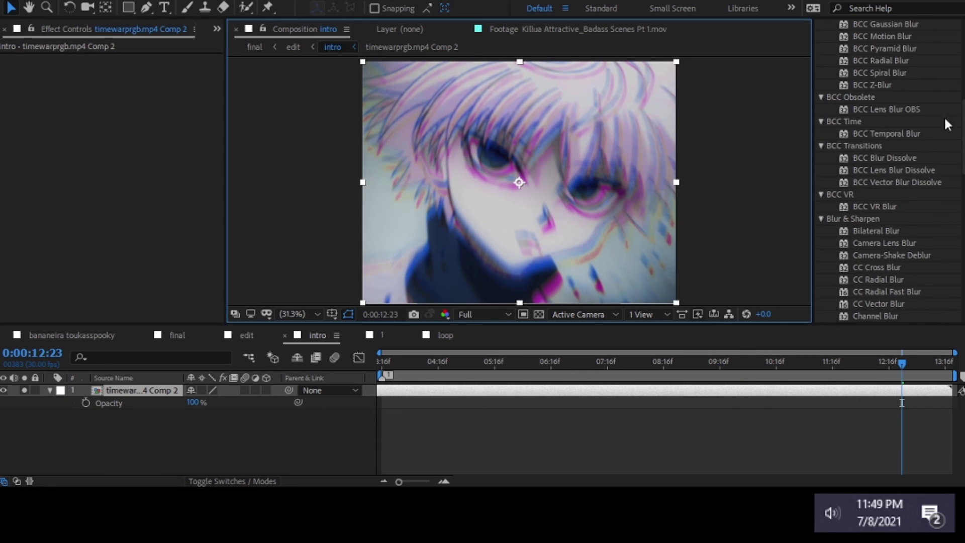
scroll(940, 126, up, 5)
double_click(887, 255)
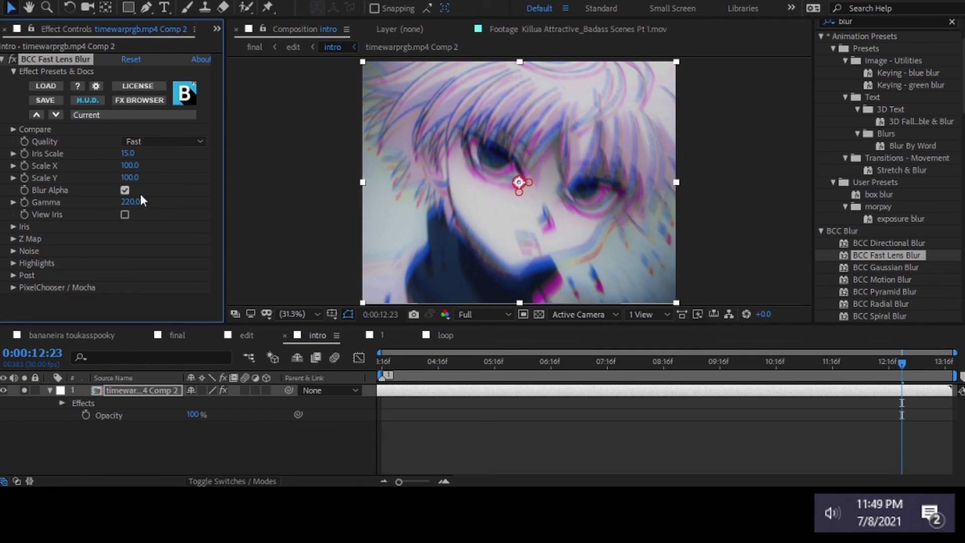
click(161, 141)
click(151, 207)
click(138, 141)
click(148, 156)
mouse_move(130, 165)
mouse_down()
mouse_move(222, 171)
mouse_move(127, 190)
mouse_up()
drag(128, 153, 120, 159)
click(518, 398)
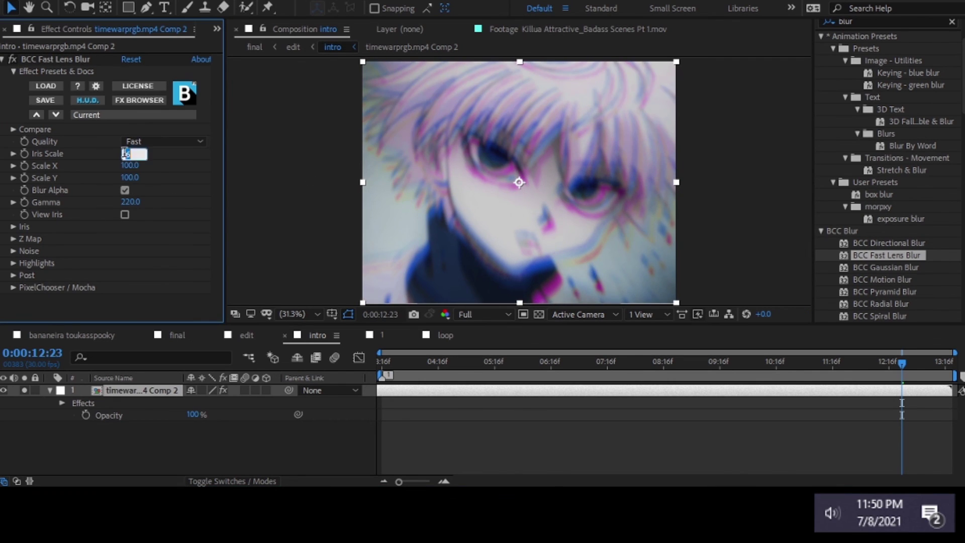
click(177, 336)
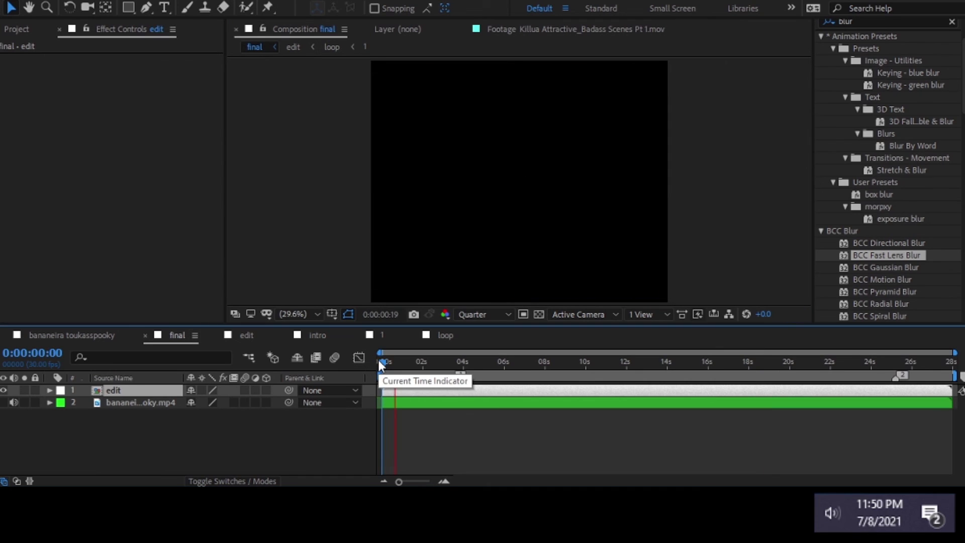
Scrub the edit comp, preview the final comp, and view the intro with the LMAOWAFFLE watermark
drag(379, 360, 449, 369)
double_click(453, 391)
scroll(730, 477, up, 2)
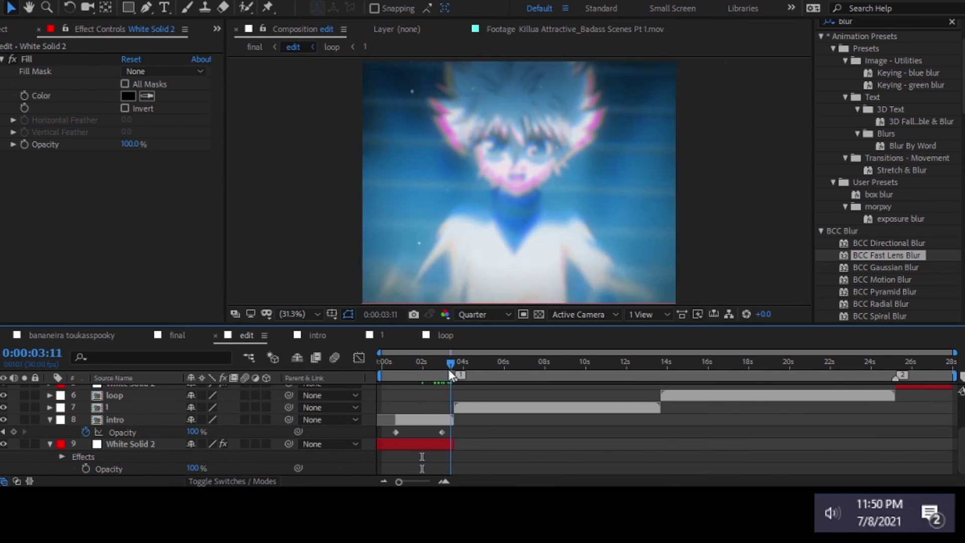
click(177, 335)
click(380, 362)
key(space)
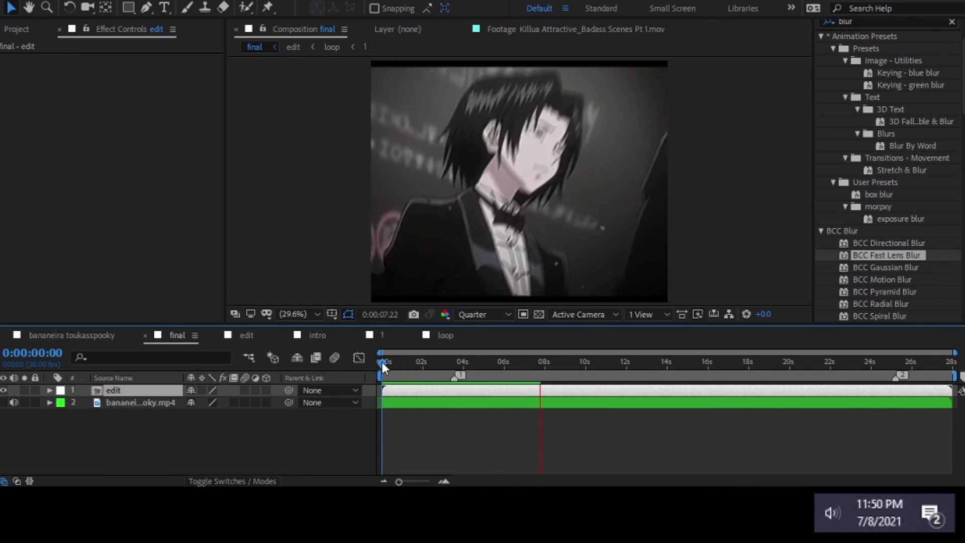
click(317, 335)
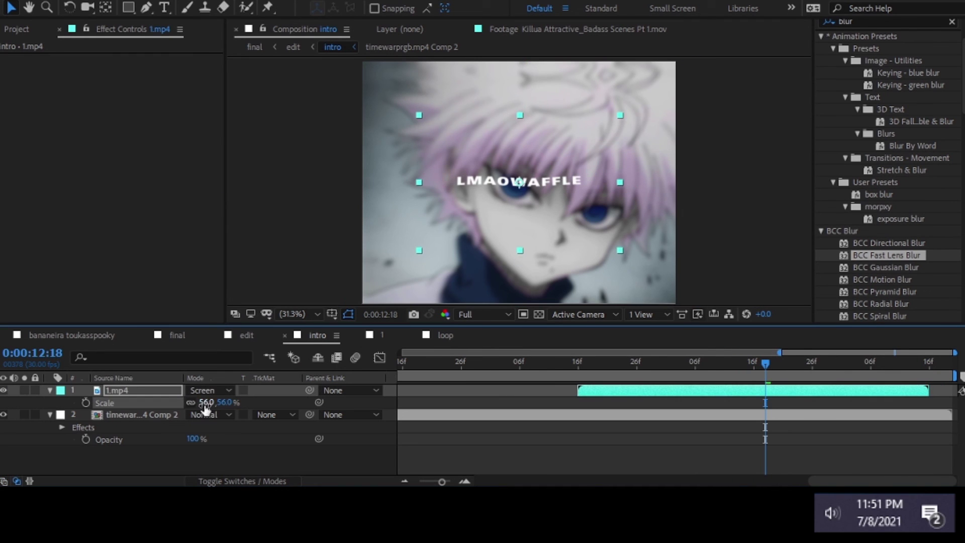
Check the final comp settings and create a white 1600×1080 solid
click(190, 334)
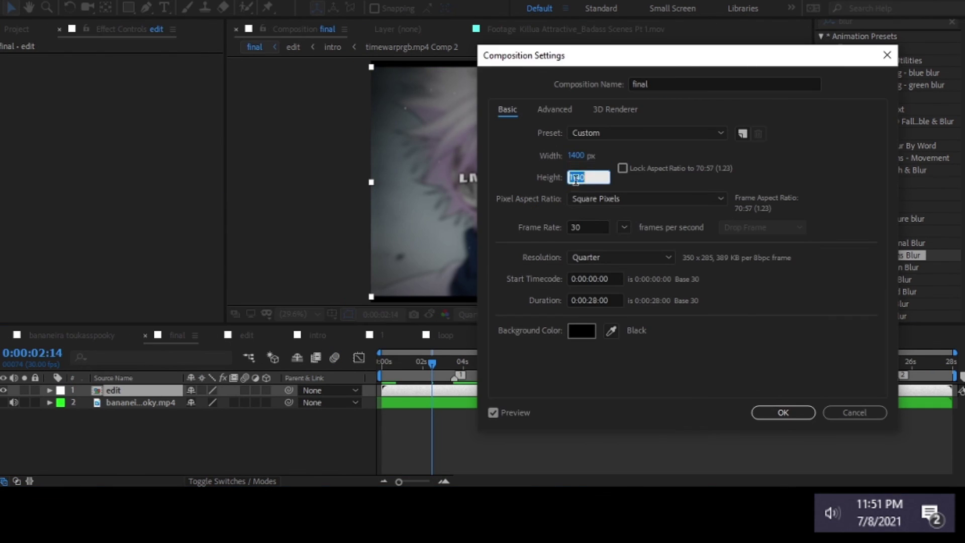
key(ctrl+y)
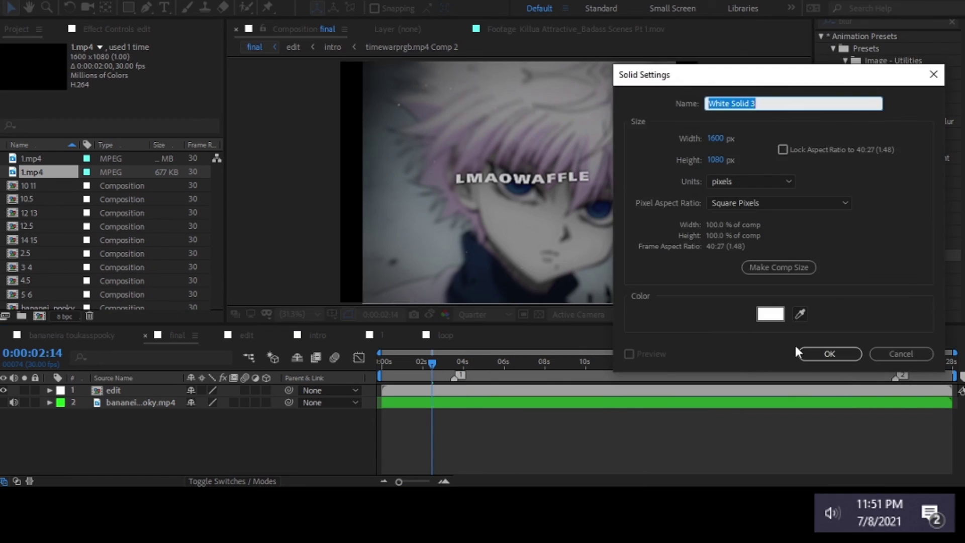
click(796, 350)
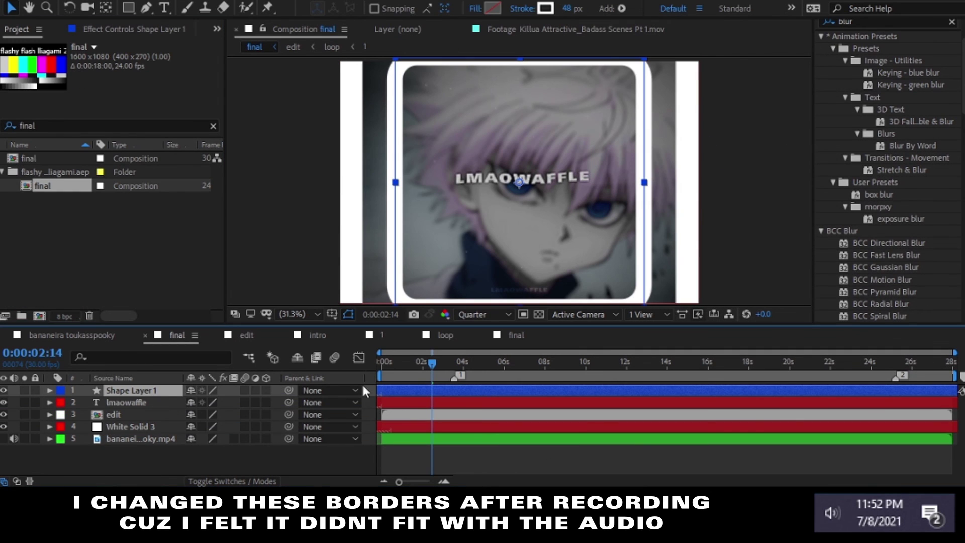
Set the border's horizontal scale to 207 and inspect its corner zoomed at full resolution
text(207)
key(Return)
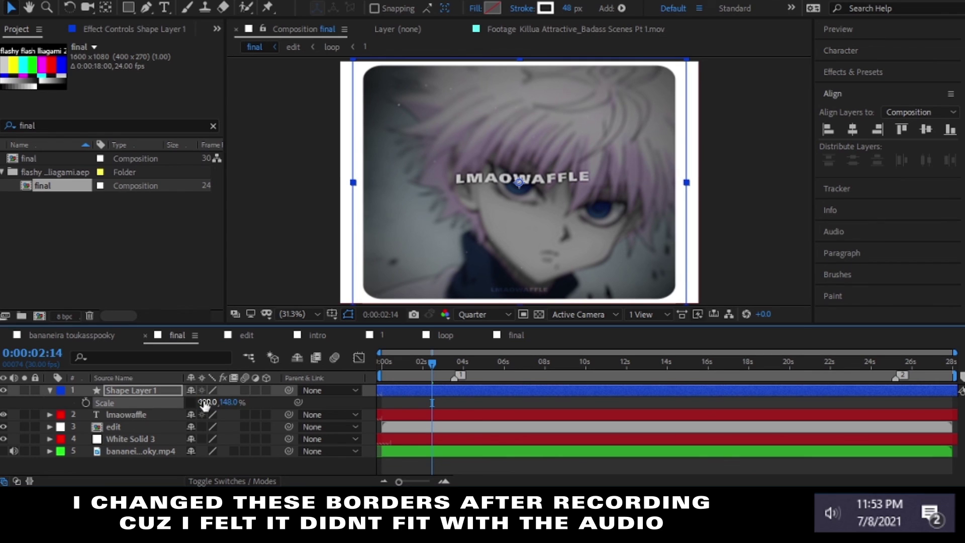
scroll(387, 154, up, 5)
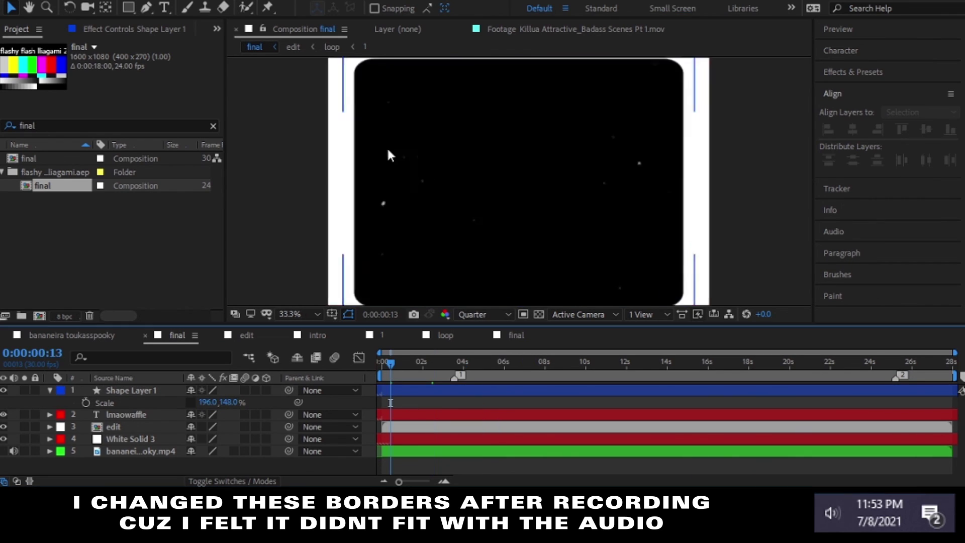
click(482, 314)
click(467, 345)
Change the horizontal scale to 198, fit the view at quarter resolution, and preview from the start
click(211, 402)
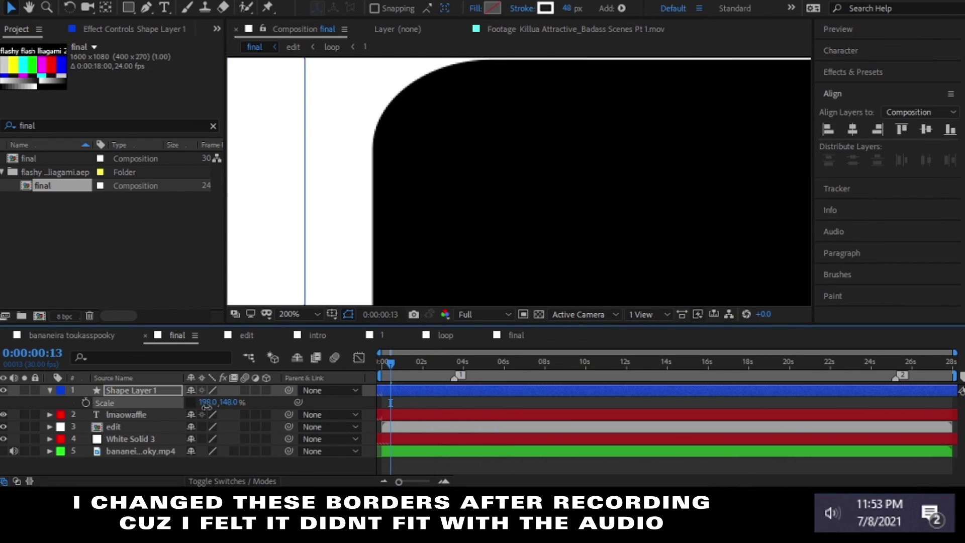
click(299, 313)
click(302, 71)
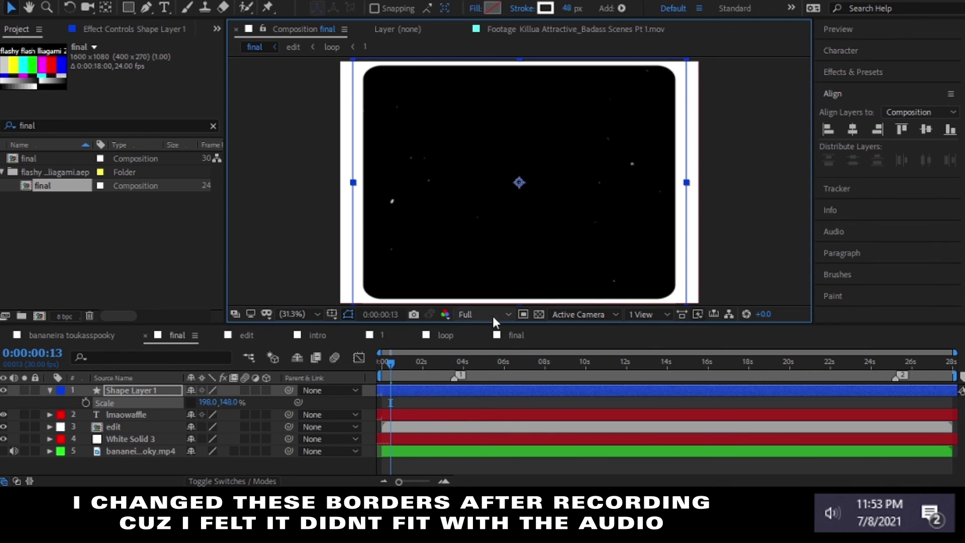
key(Home)
key(space)
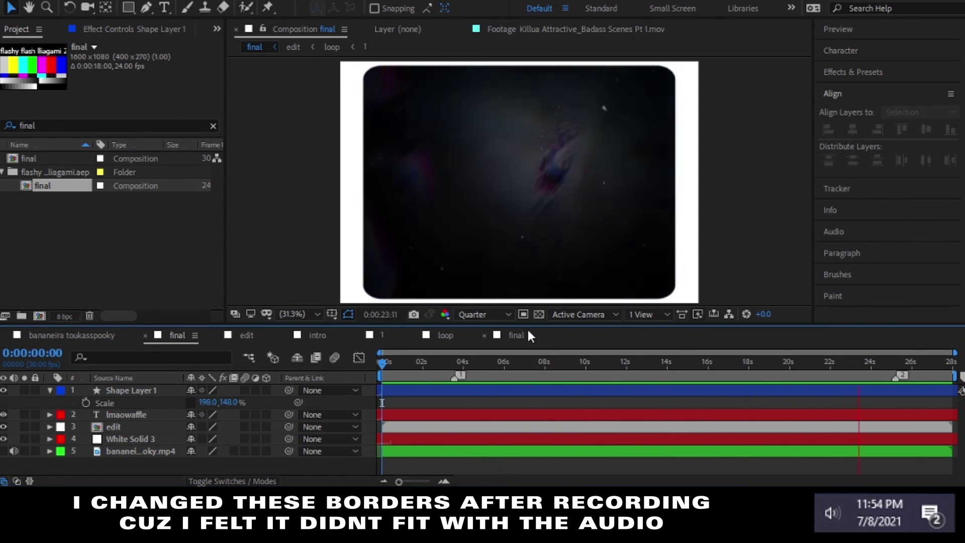
Undo the timewarp layer split in loop, then find the red flash frame in the final comp
click(445, 335)
key(ctrl+z)
click(492, 372)
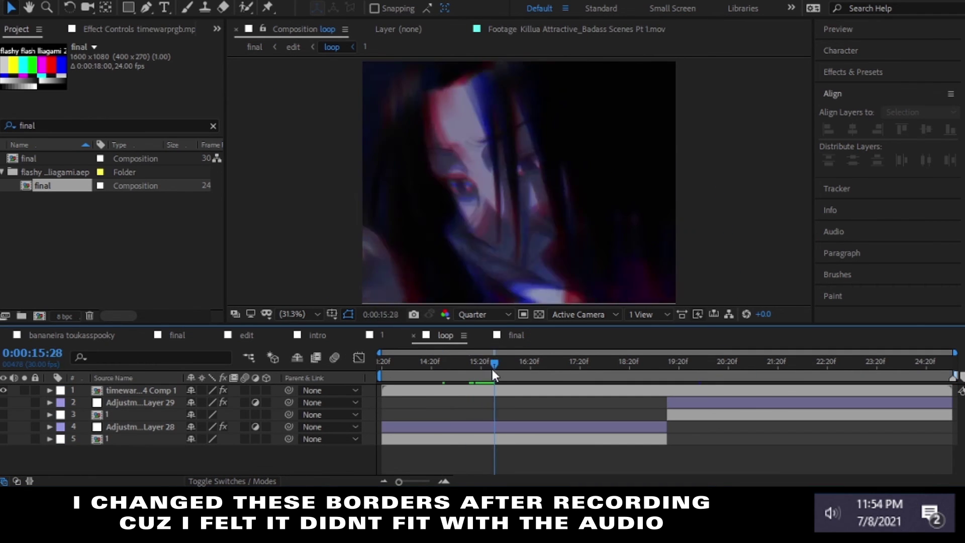
click(177, 335)
click(663, 362)
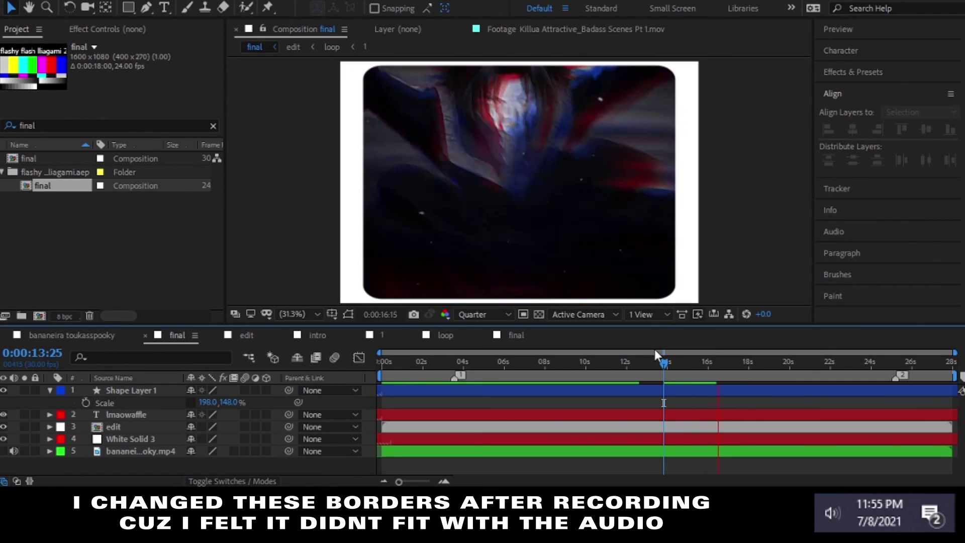
drag(654, 350, 624, 361)
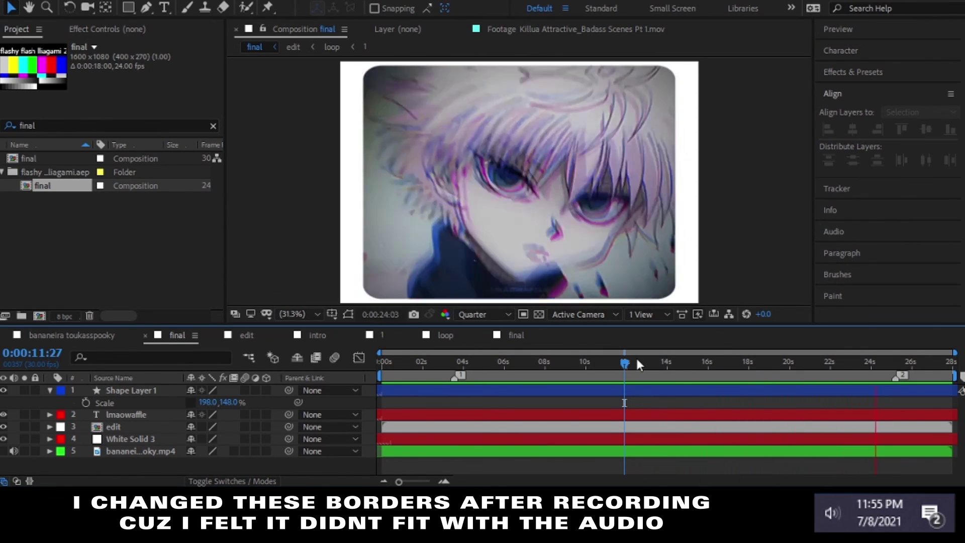
click(599, 361)
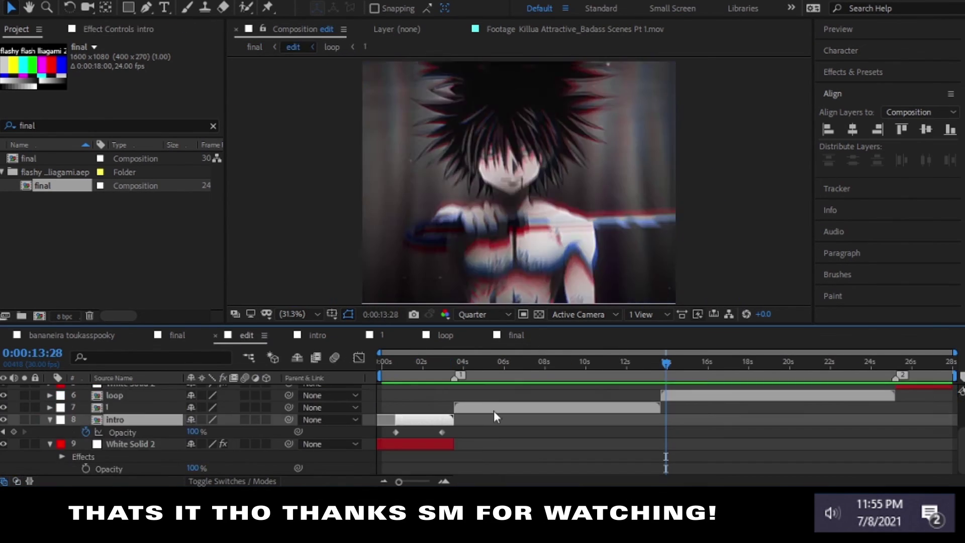
click(657, 374)
Set Red Solid 1's blend mode to Classic Difference and return to about 2 seconds
key(ctrl+y)
click(769, 312)
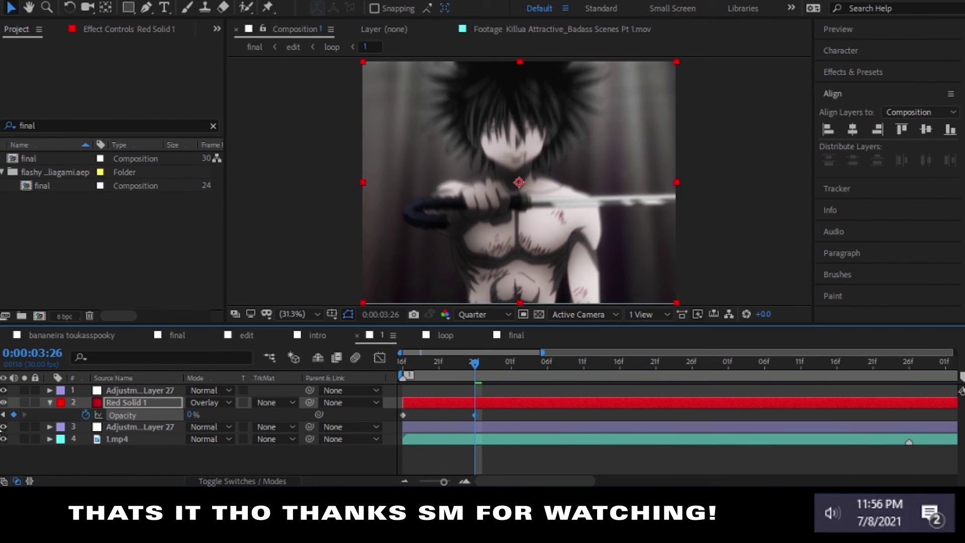
click(211, 403)
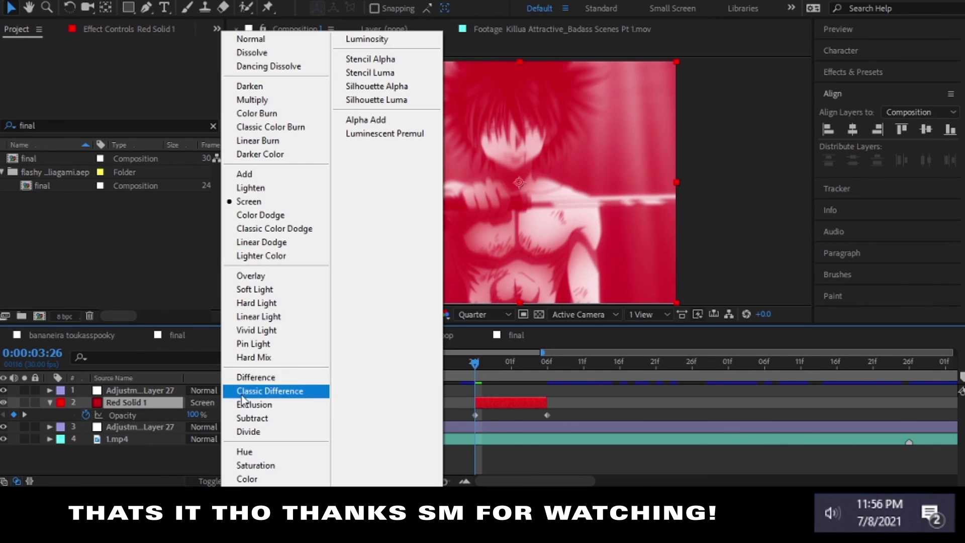
click(243, 397)
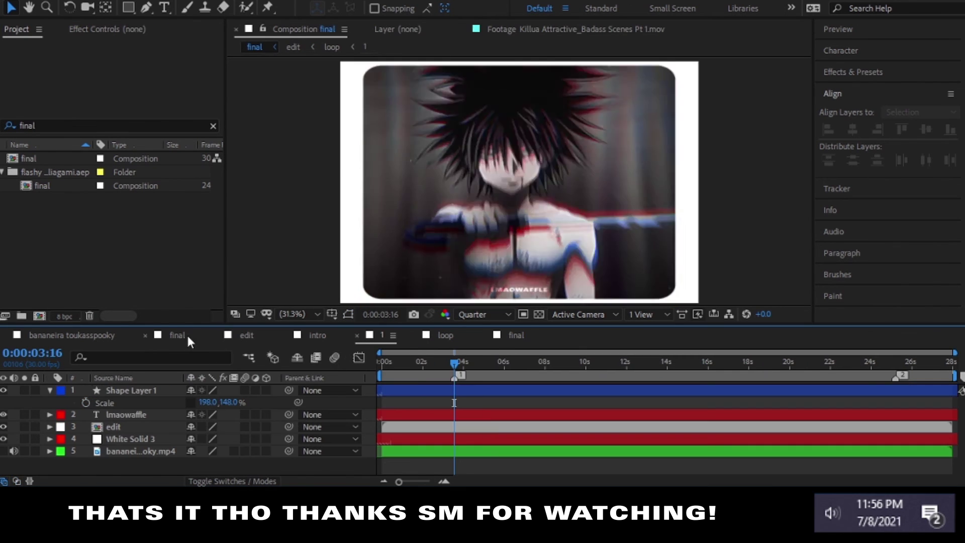
click(440, 363)
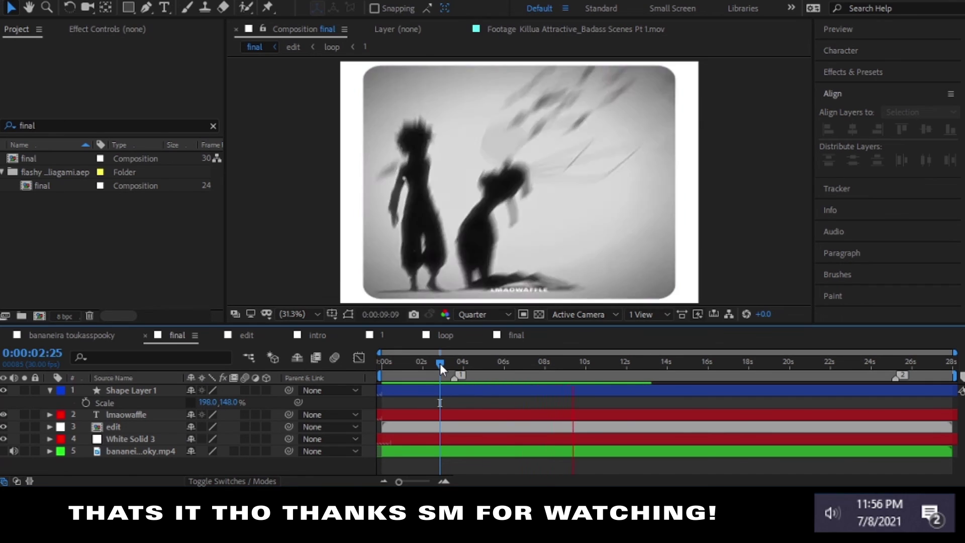